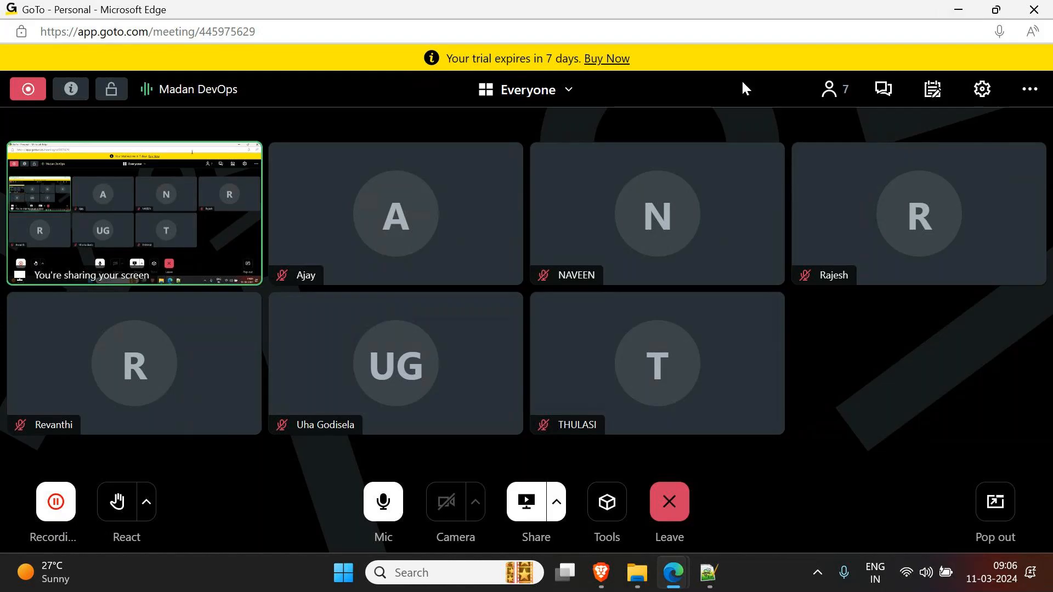
- Bring the Brave window showing the RDS ap-south-1 console in front of GoTo Meeting
{"action": "mouse_move", "coordinate": [632, 367]}
{"action": "mouse_move", "coordinate": [668, 586]}
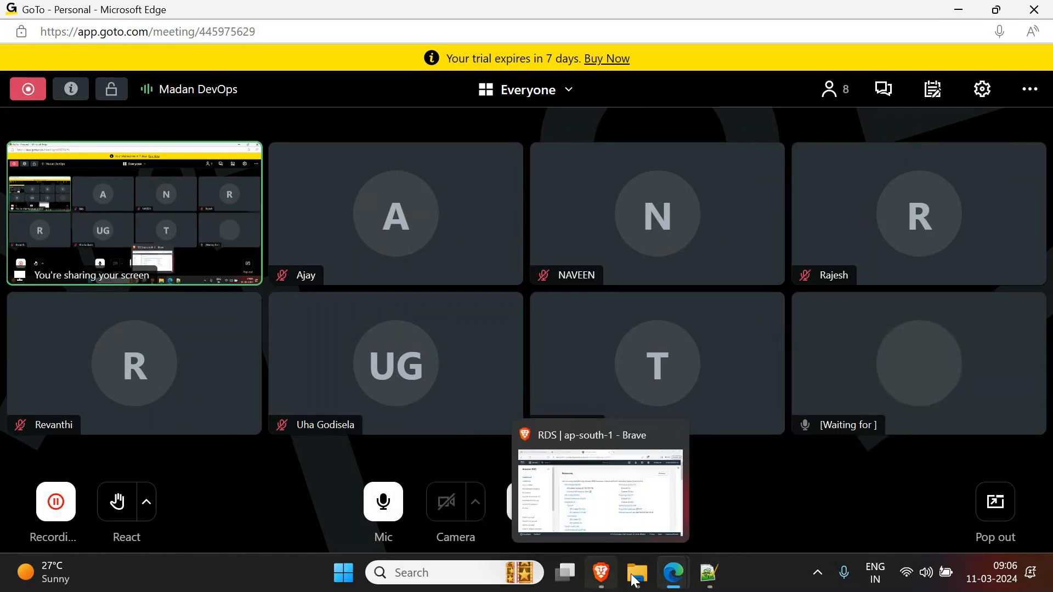
{"action": "mouse_move", "coordinate": [602, 573]}
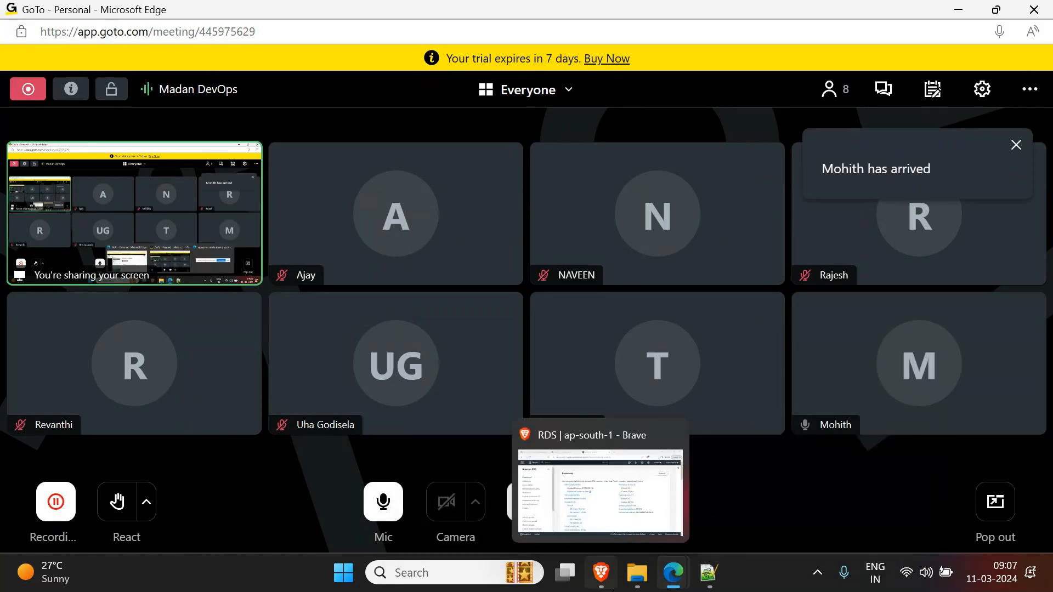
{"action": "left_click", "coordinate": [609, 529]}
- Start a new database with Create database and select the MySQL engine
{"action": "scroll", "coordinate": [371, 223], "scroll_direction": "down", "scroll_amount": 1}
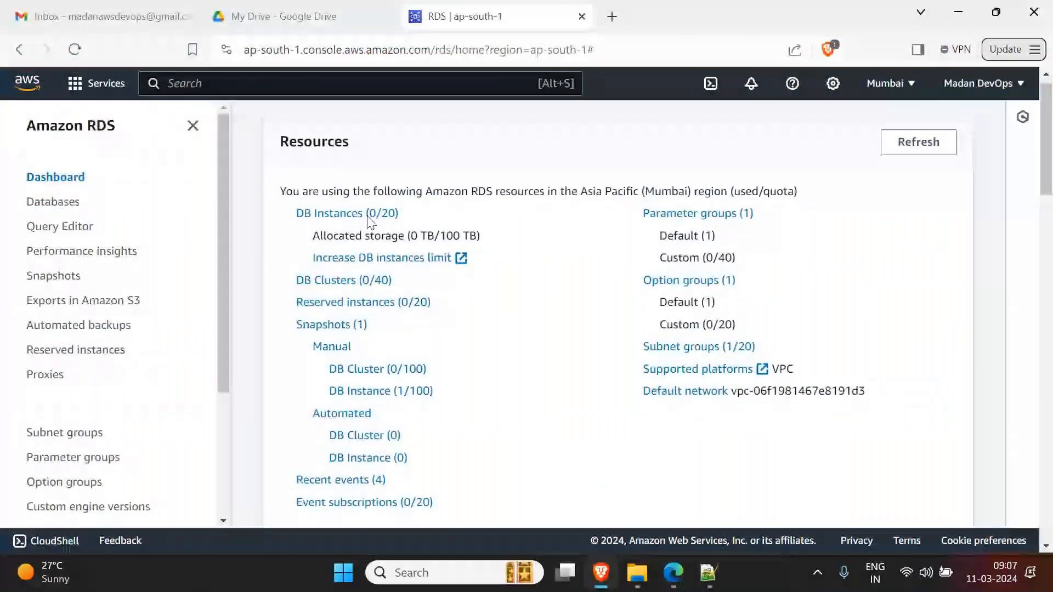
{"action": "scroll", "coordinate": [372, 223], "scroll_direction": "up", "scroll_amount": 1}
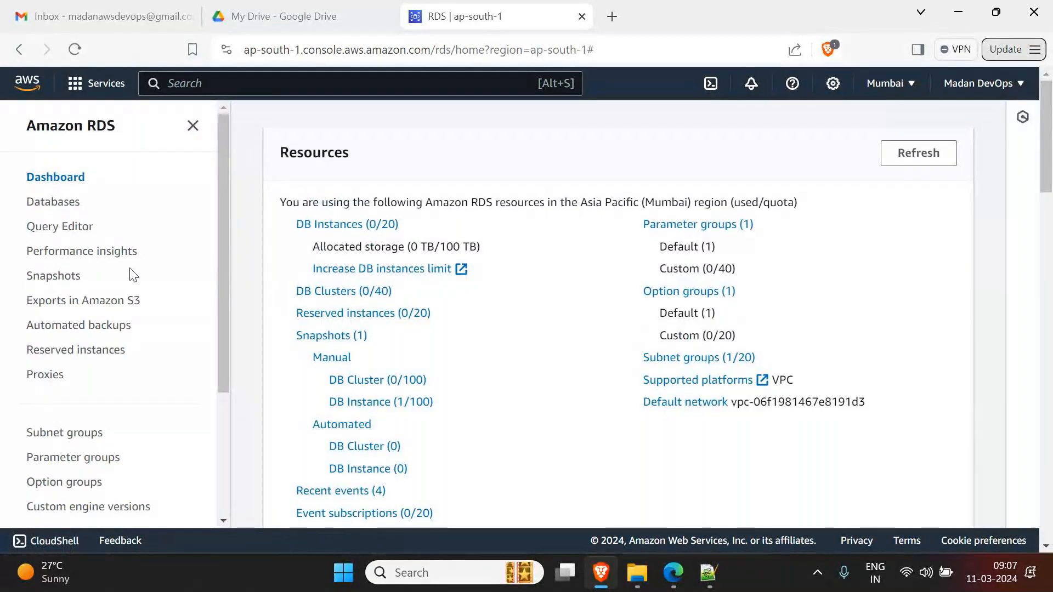
{"action": "scroll", "coordinate": [634, 308], "scroll_direction": "down", "scroll_amount": 10}
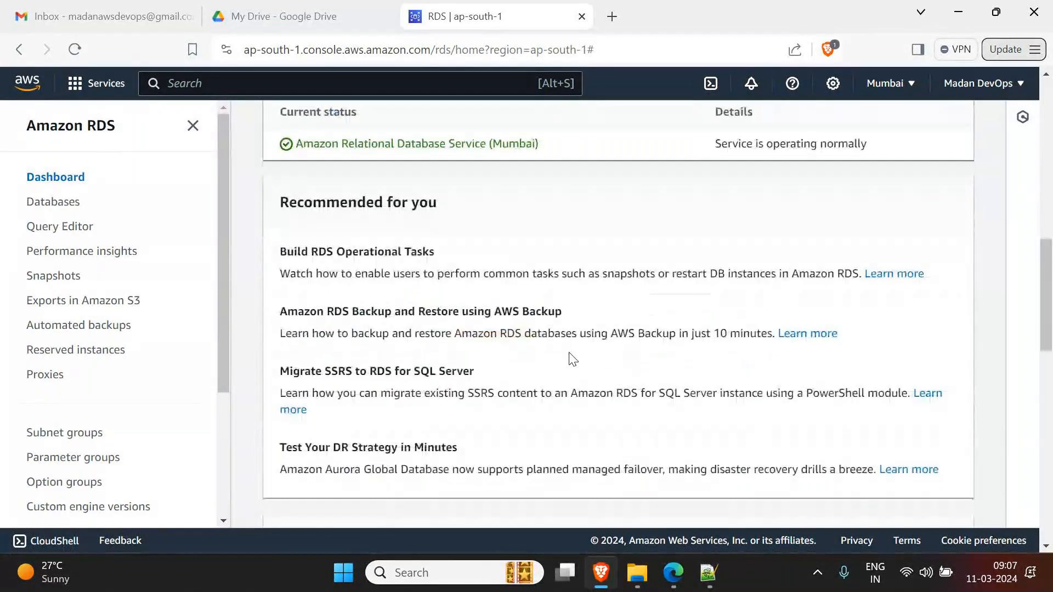
{"action": "scroll", "coordinate": [571, 357], "scroll_direction": "up", "scroll_amount": 4}
{"action": "left_click", "coordinate": [426, 264]}
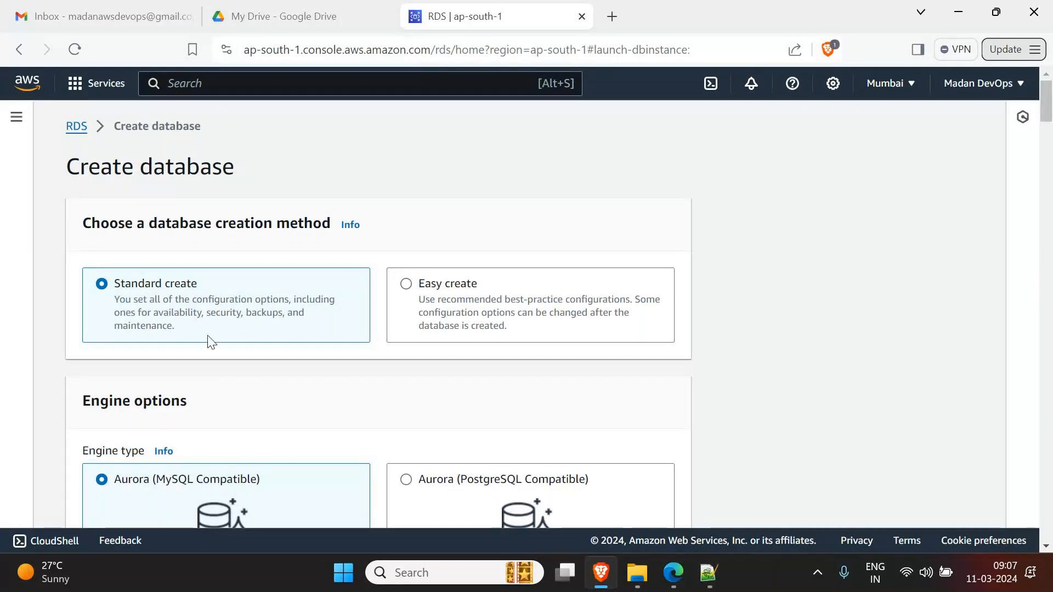
{"action": "scroll", "coordinate": [225, 339], "scroll_direction": "down", "scroll_amount": 1}
{"action": "scroll", "coordinate": [226, 336], "scroll_direction": "down", "scroll_amount": 7}
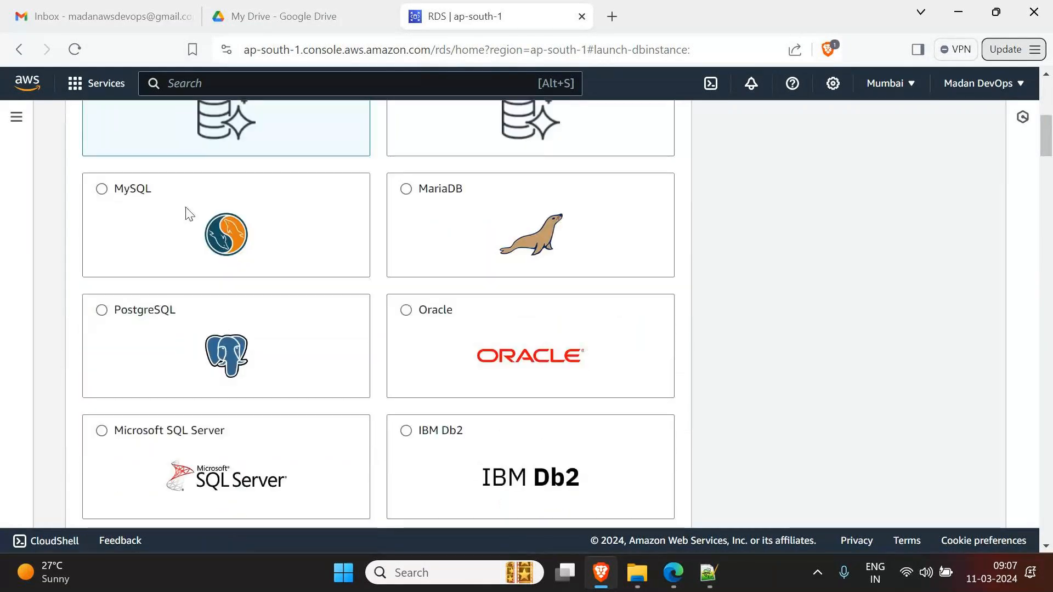
{"action": "mouse_move", "coordinate": [187, 214]}
{"action": "left_click", "coordinate": [197, 235]}
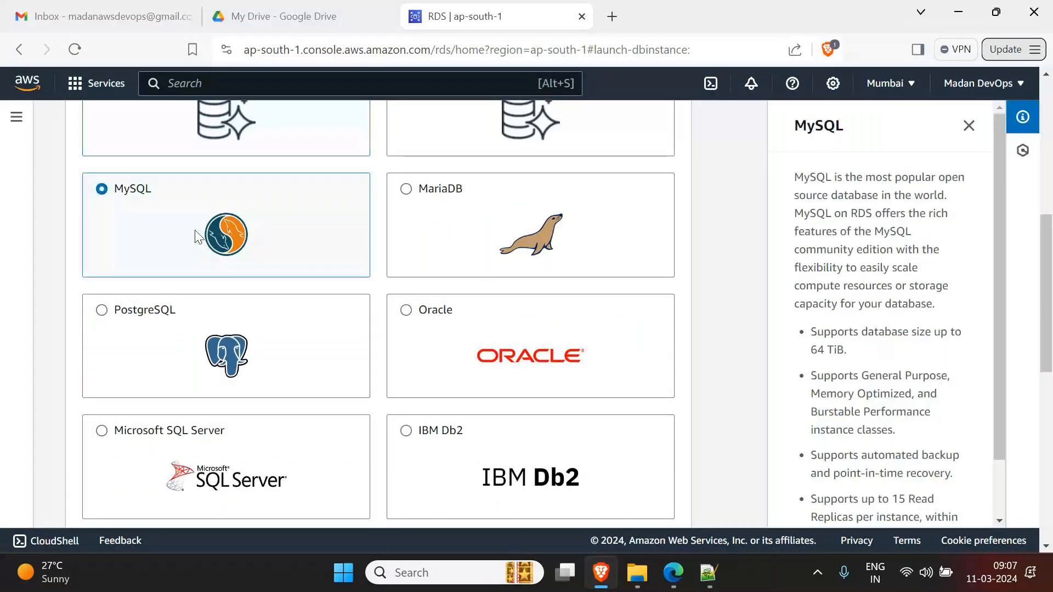
- Choose the Free tier template for the MySQL database
{"action": "scroll", "coordinate": [197, 247], "scroll_direction": "down", "scroll_amount": 8}
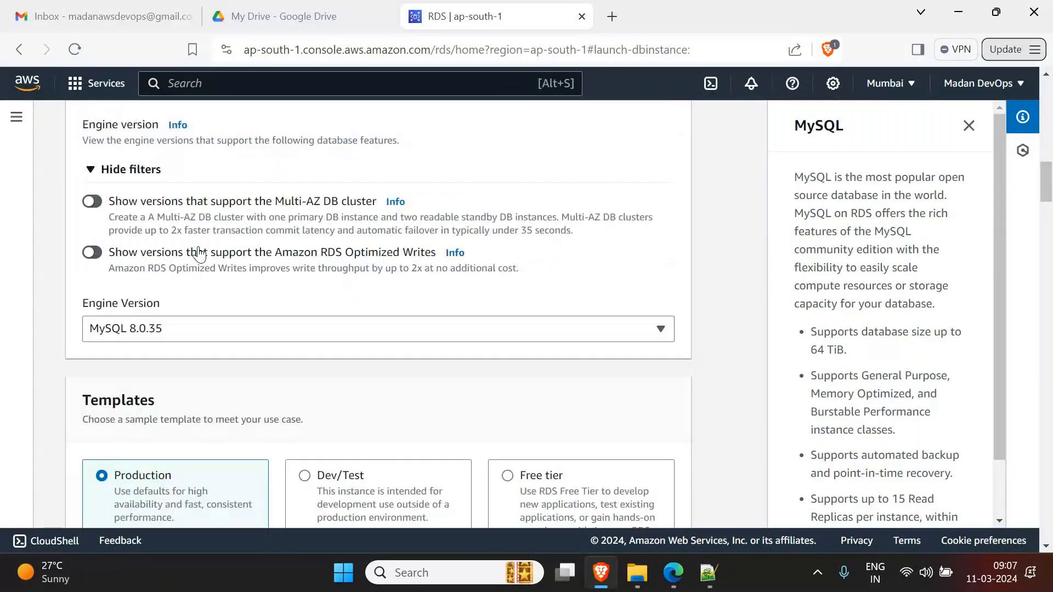
{"action": "scroll", "coordinate": [265, 381], "scroll_direction": "down", "scroll_amount": 1}
{"action": "scroll", "coordinate": [269, 381], "scroll_direction": "down", "scroll_amount": 3}
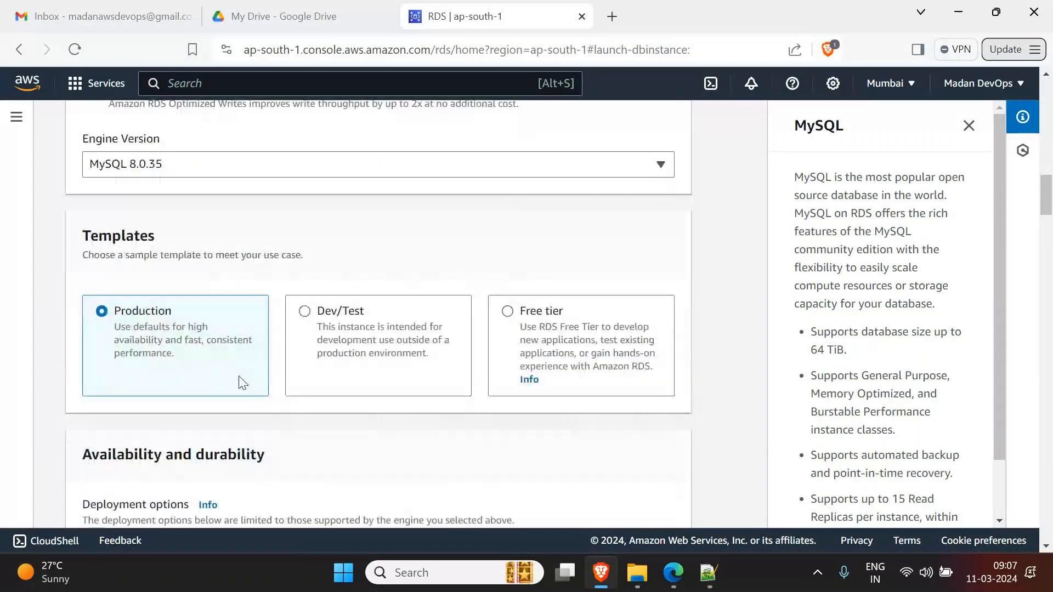
{"action": "left_click", "coordinate": [507, 313]}
{"action": "scroll", "coordinate": [431, 393], "scroll_direction": "down", "scroll_amount": 6}
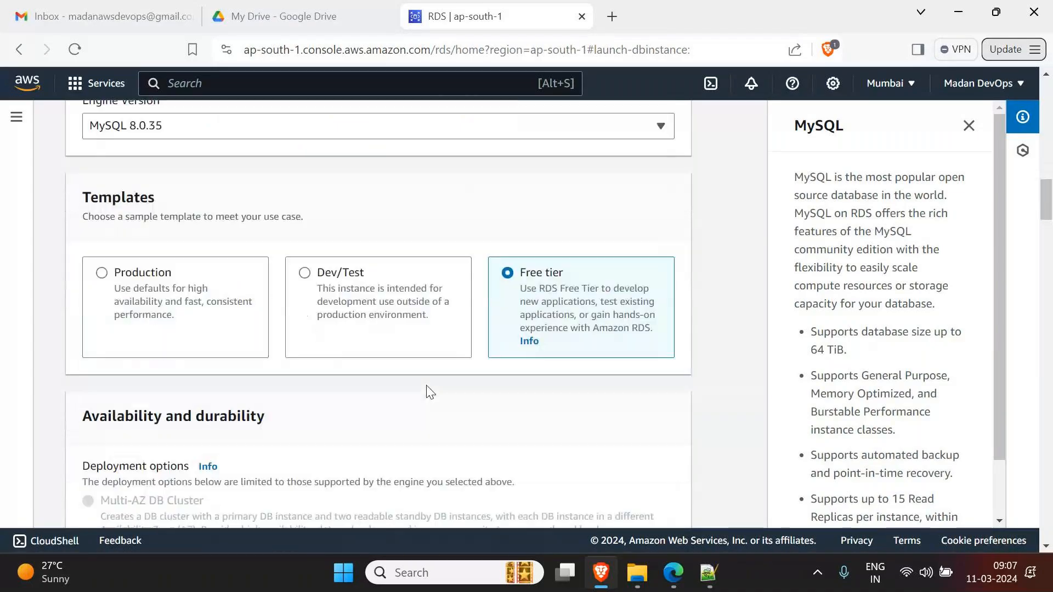
- Enter the master password and its confirmation under Credentials Settings
{"action": "scroll", "coordinate": [431, 392], "scroll_direction": "down", "scroll_amount": 4}
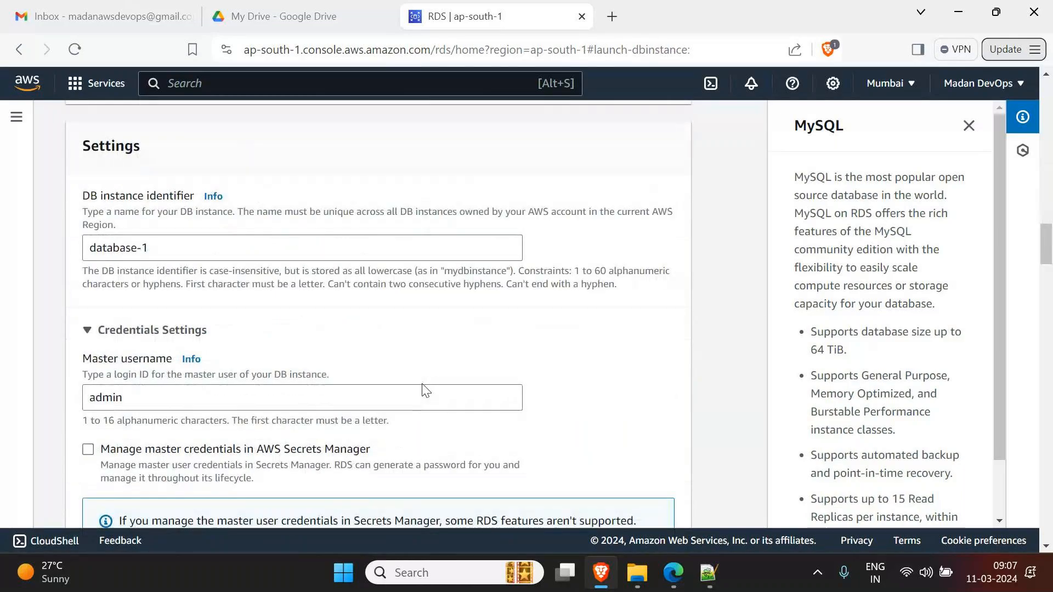
{"action": "scroll", "coordinate": [426, 390], "scroll_direction": "down", "scroll_amount": 2}
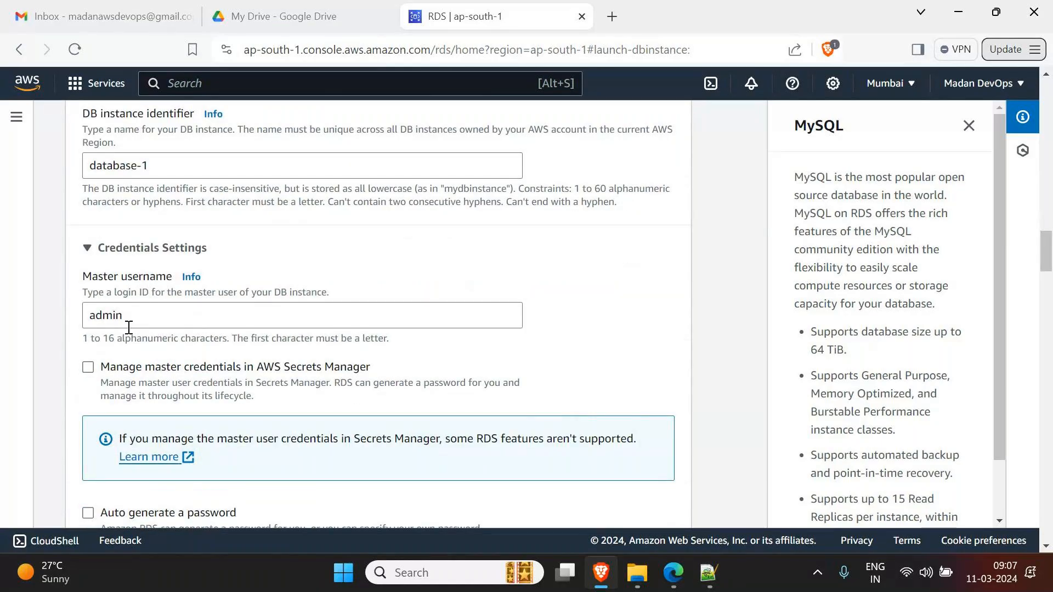
{"action": "scroll", "coordinate": [128, 328], "scroll_direction": "down", "scroll_amount": 5}
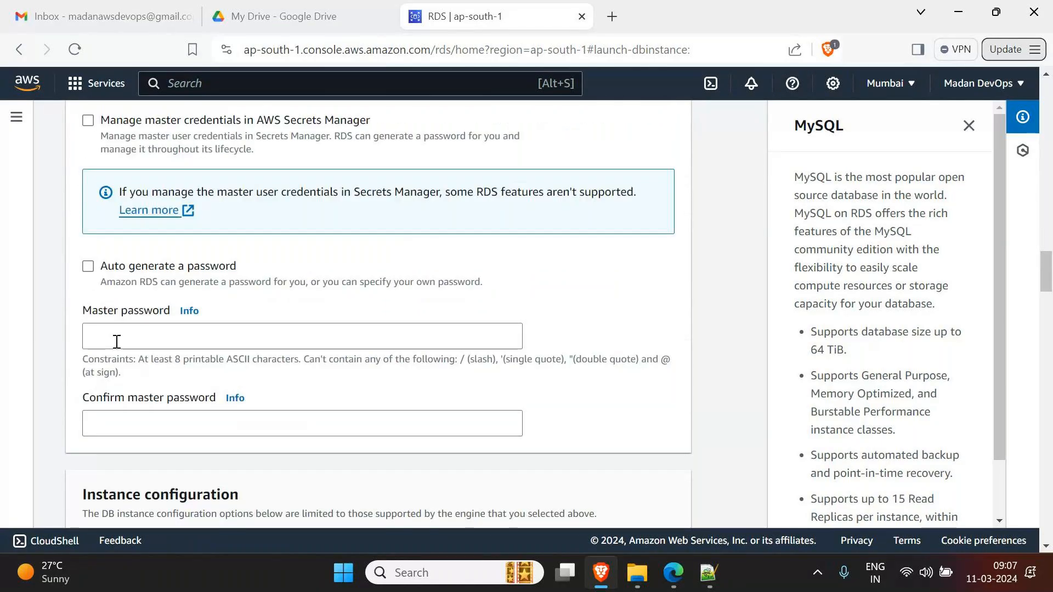
{"action": "left_click", "coordinate": [117, 341]}
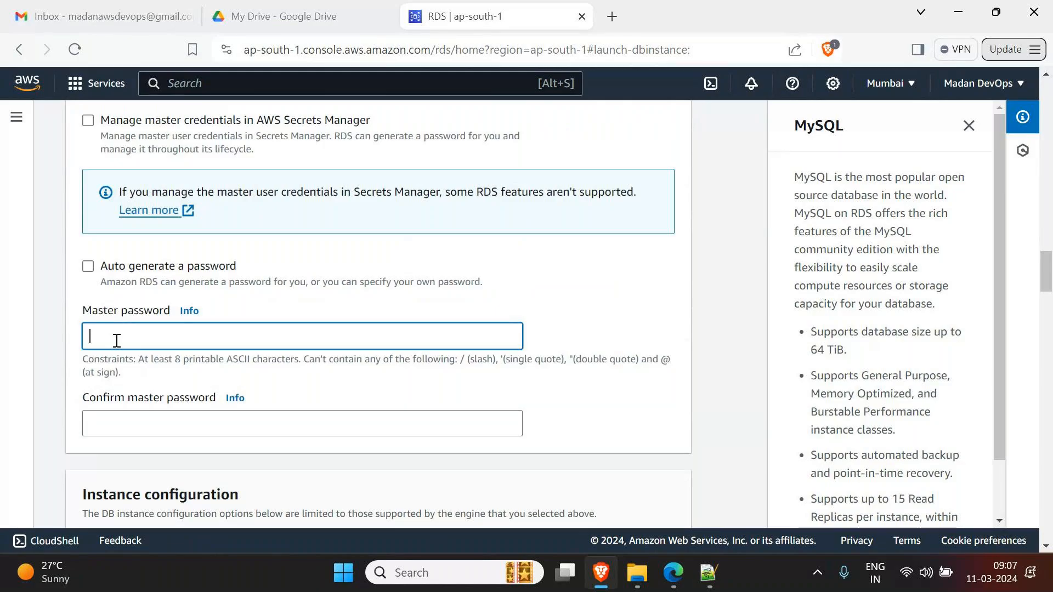
{"action": "type", "text": "********"}
{"action": "key", "text": "Tab"}
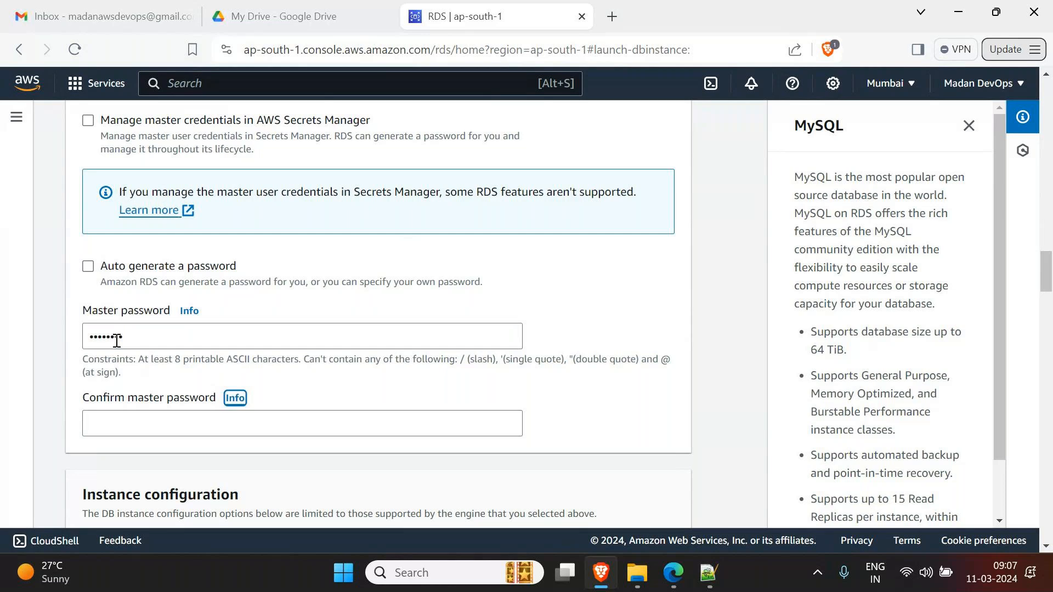
{"action": "left_click", "coordinate": [139, 420]}
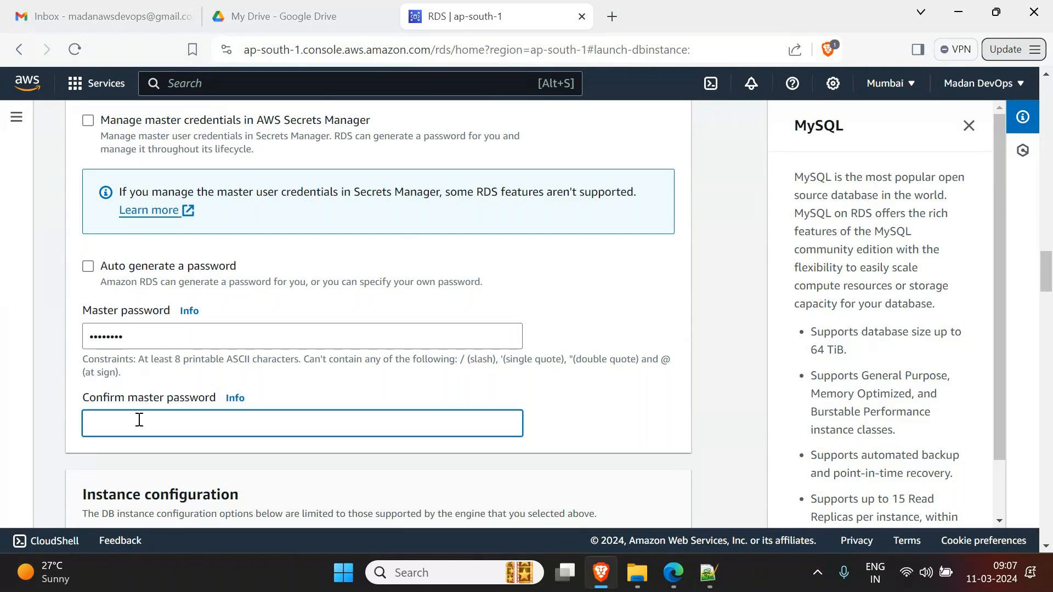
{"action": "type", "text": "*****"}
{"action": "scroll", "coordinate": [140, 420], "scroll_direction": "down", "scroll_amount": 2}
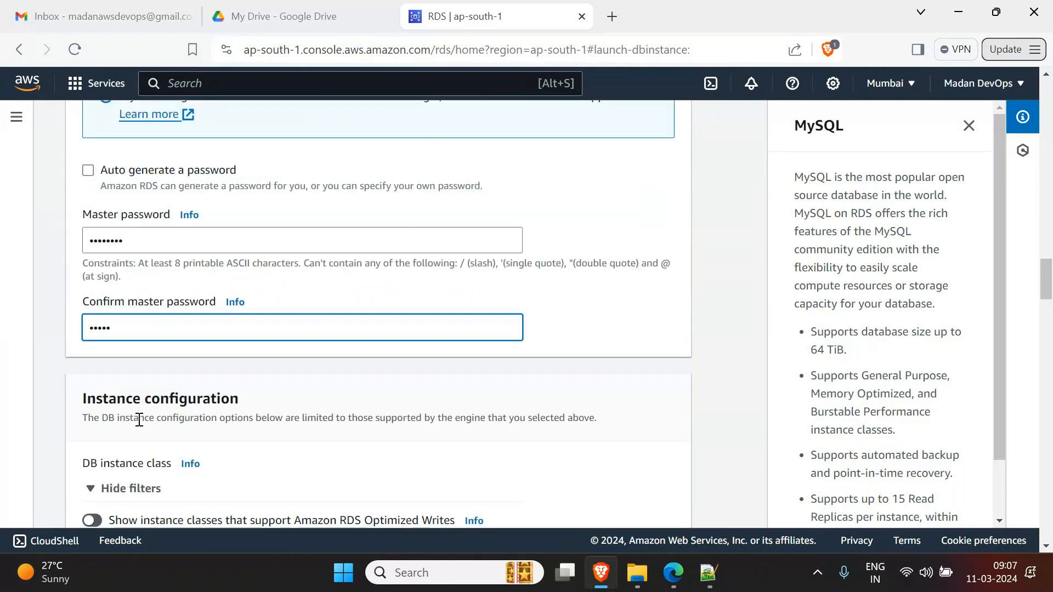
{"action": "scroll", "coordinate": [140, 420], "scroll_direction": "down", "scroll_amount": 5}
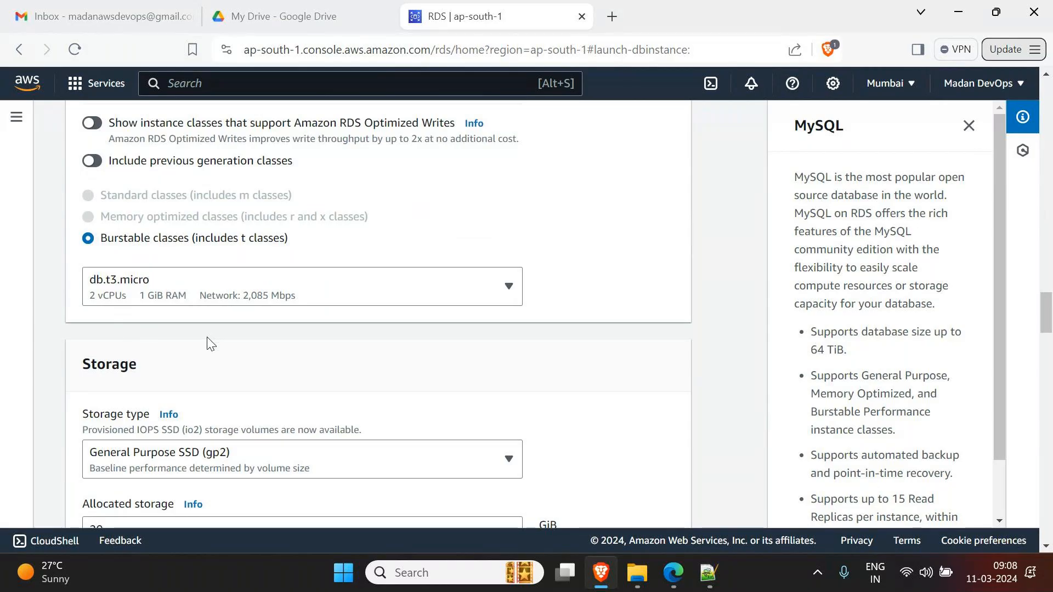
- Disable storage autoscaling in the Storage section
{"action": "scroll", "coordinate": [210, 343], "scroll_direction": "down", "scroll_amount": 3}
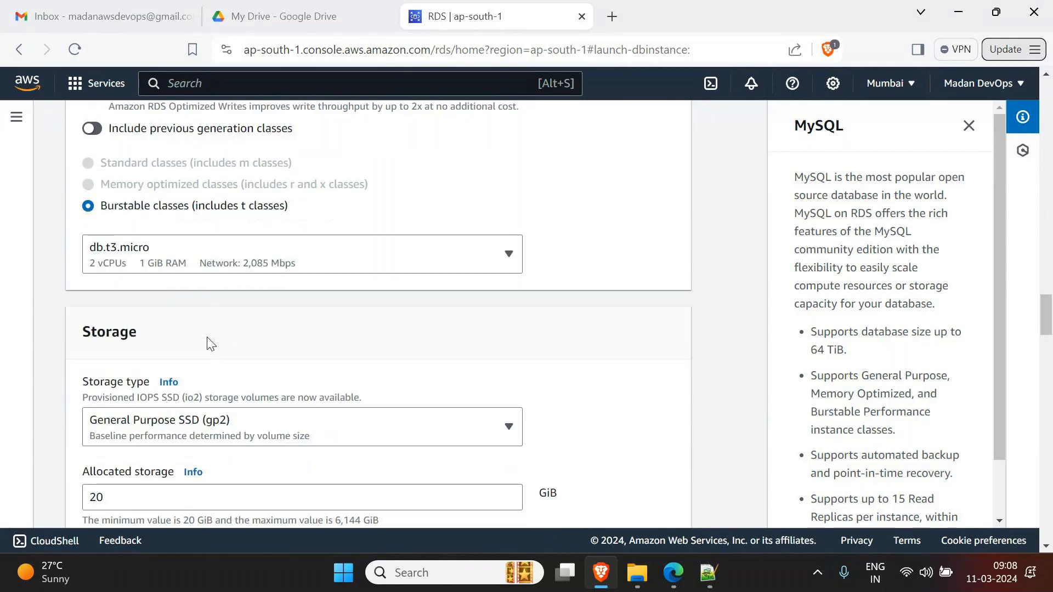
{"action": "scroll", "coordinate": [208, 341], "scroll_direction": "down", "scroll_amount": 1}
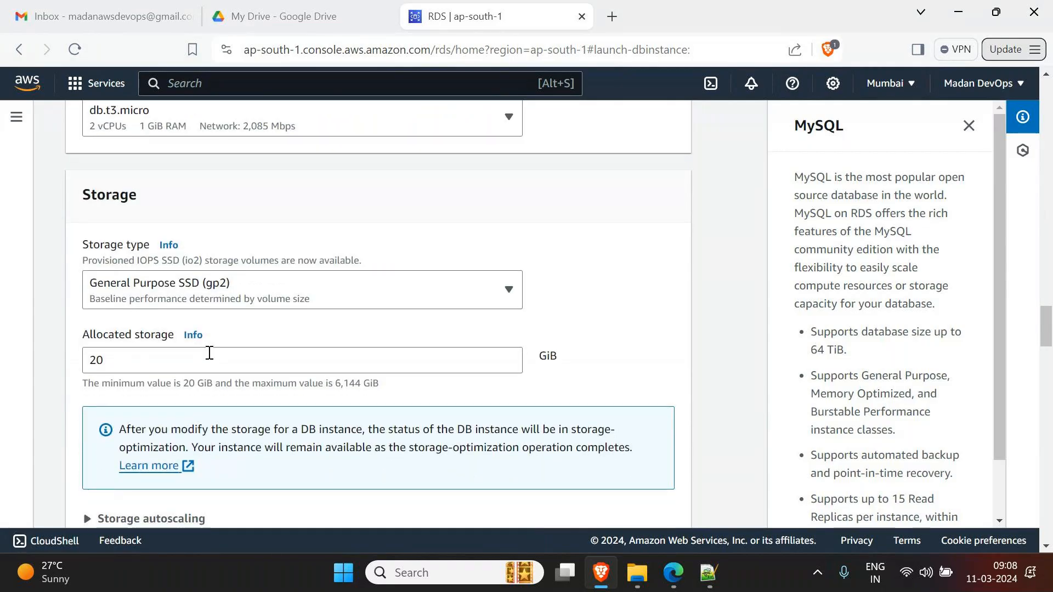
{"action": "scroll", "coordinate": [209, 353], "scroll_direction": "down", "scroll_amount": 4}
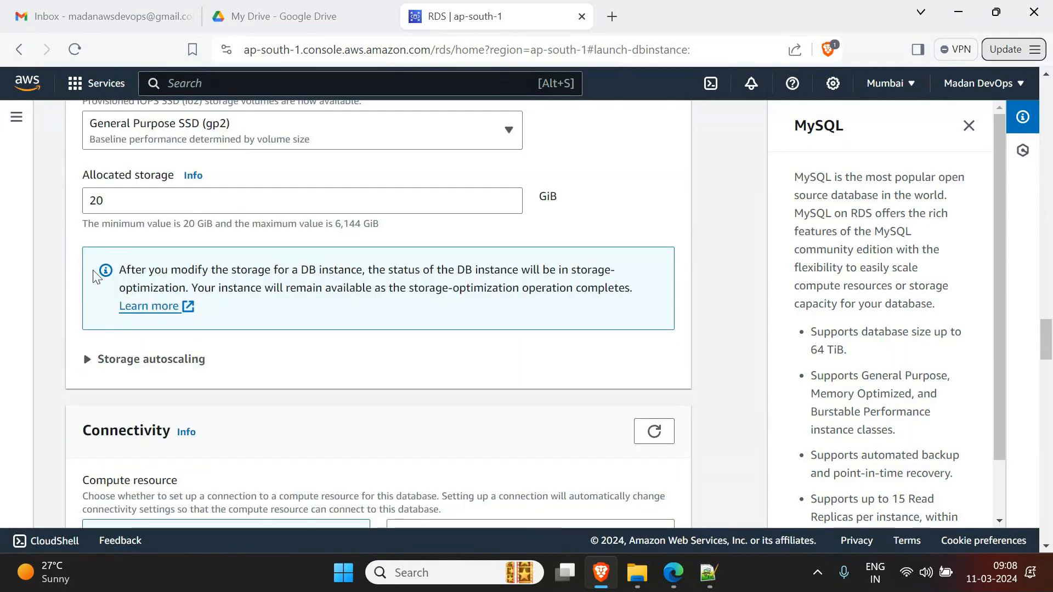
{"action": "left_click", "coordinate": [89, 362]}
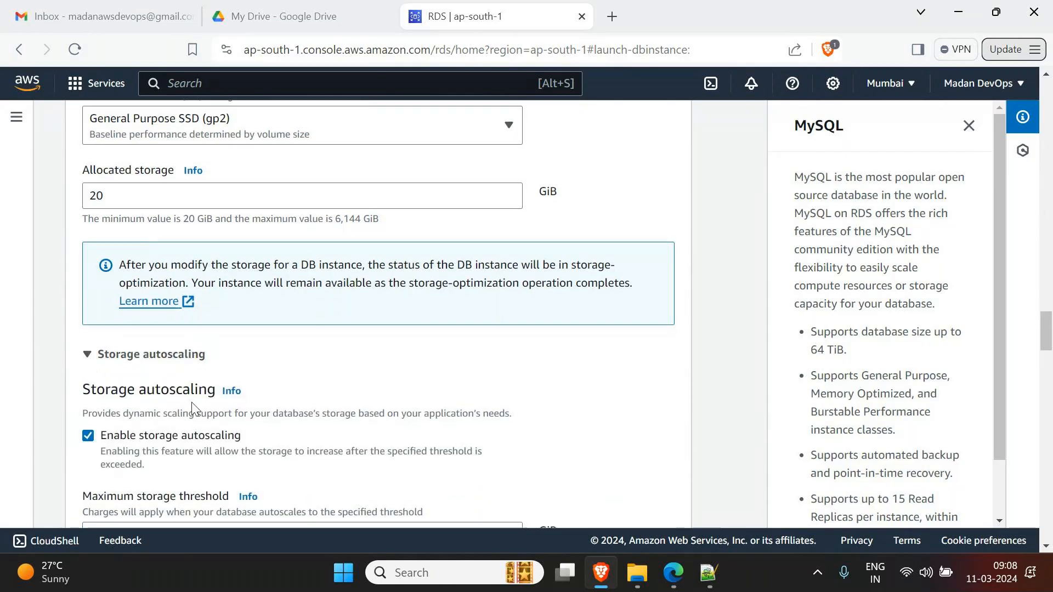
{"action": "scroll", "coordinate": [193, 408], "scroll_direction": "down", "scroll_amount": 4}
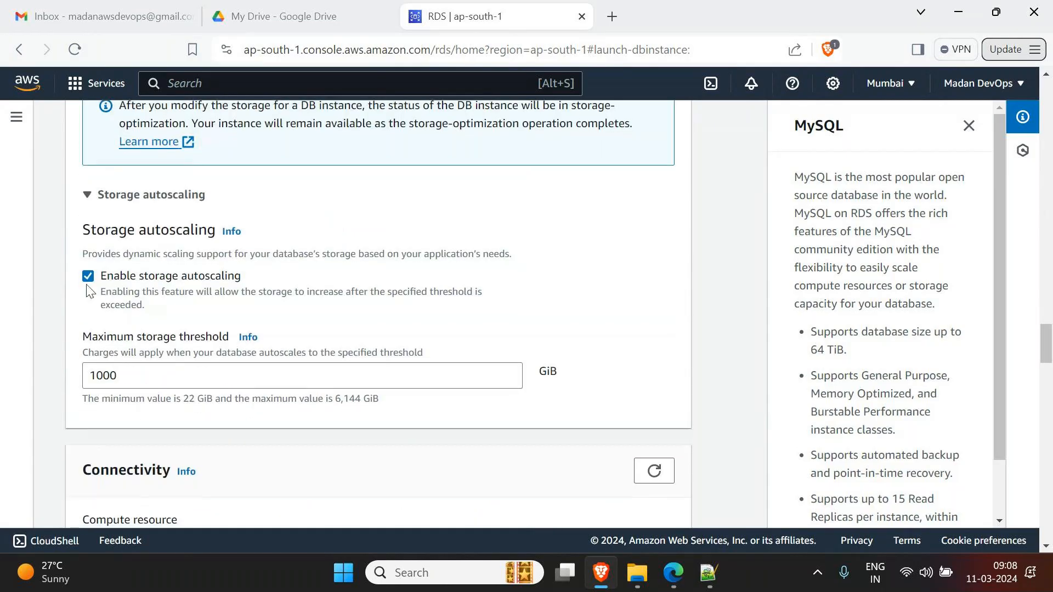
{"action": "left_click", "coordinate": [120, 278]}
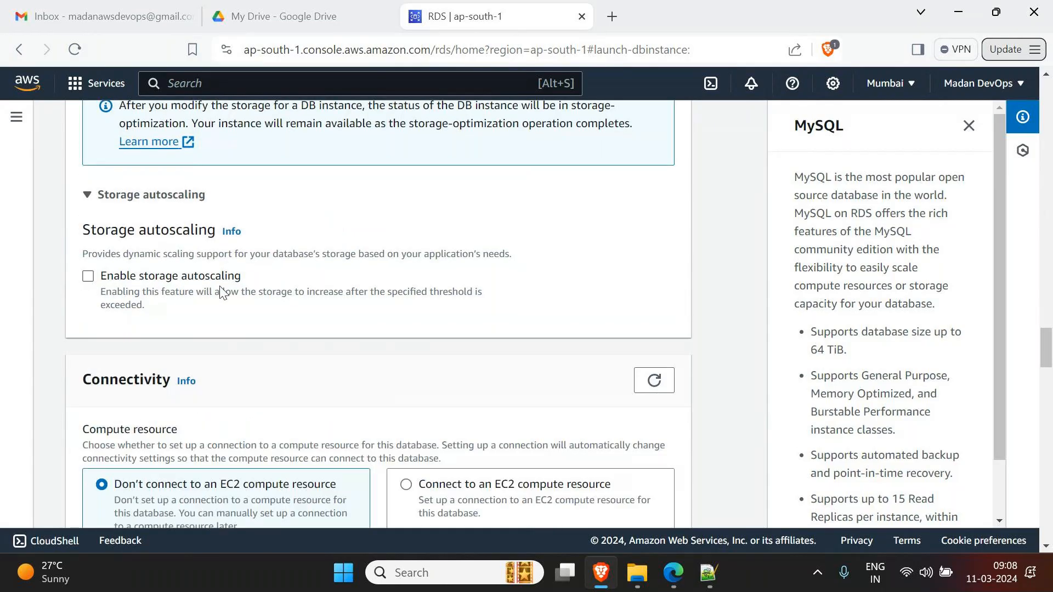
- Set Public access to Yes under Connectivity
{"action": "scroll", "coordinate": [223, 293], "scroll_direction": "down", "scroll_amount": 2}
{"action": "scroll", "coordinate": [222, 293], "scroll_direction": "down", "scroll_amount": 5}
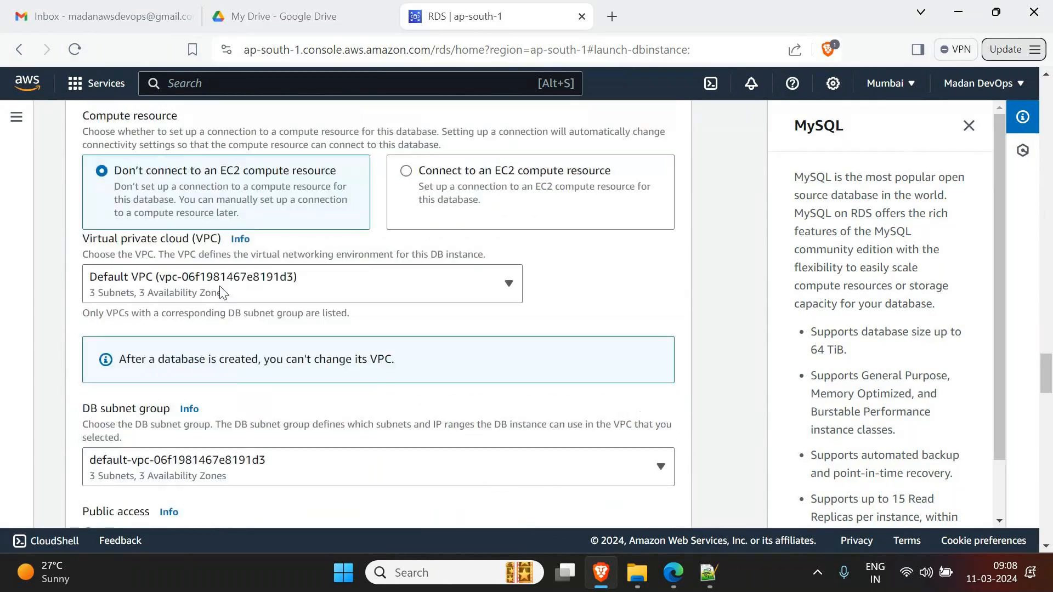
{"action": "scroll", "coordinate": [222, 293], "scroll_direction": "down", "scroll_amount": 1}
{"action": "scroll", "coordinate": [222, 292], "scroll_direction": "down", "scroll_amount": 1}
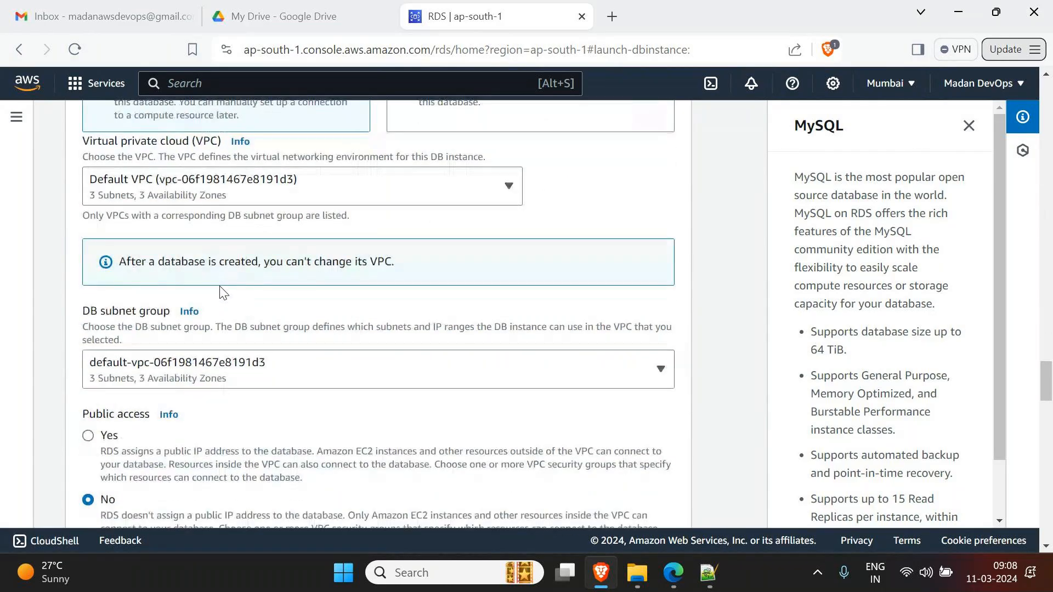
{"action": "scroll", "coordinate": [223, 292], "scroll_direction": "down", "scroll_amount": 1}
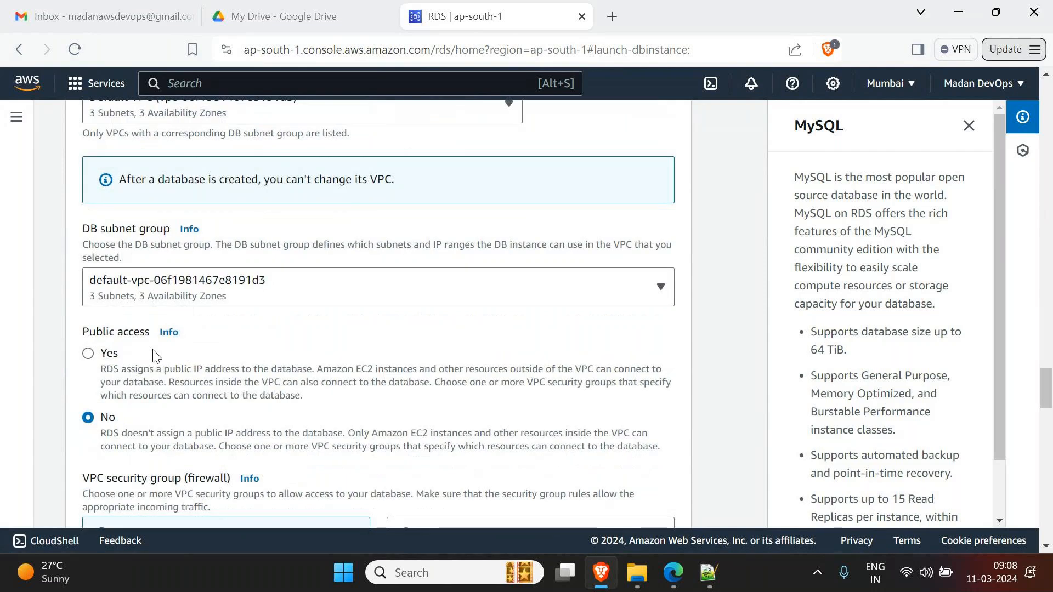
{"action": "left_click", "coordinate": [89, 354]}
{"action": "scroll", "coordinate": [132, 362], "scroll_direction": "down", "scroll_amount": 1}
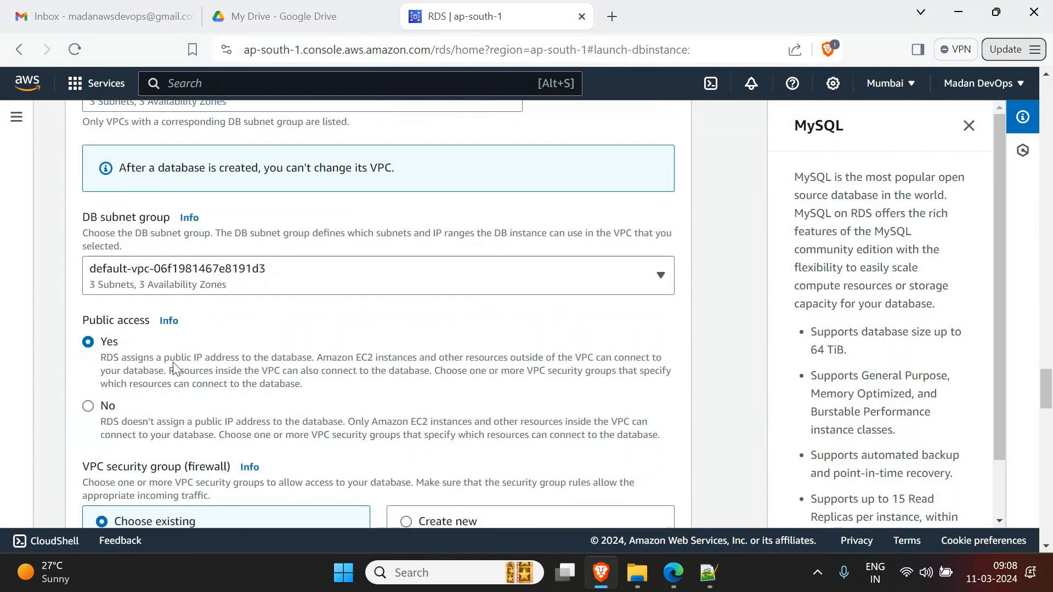
{"action": "scroll", "coordinate": [173, 363], "scroll_direction": "down", "scroll_amount": 6}
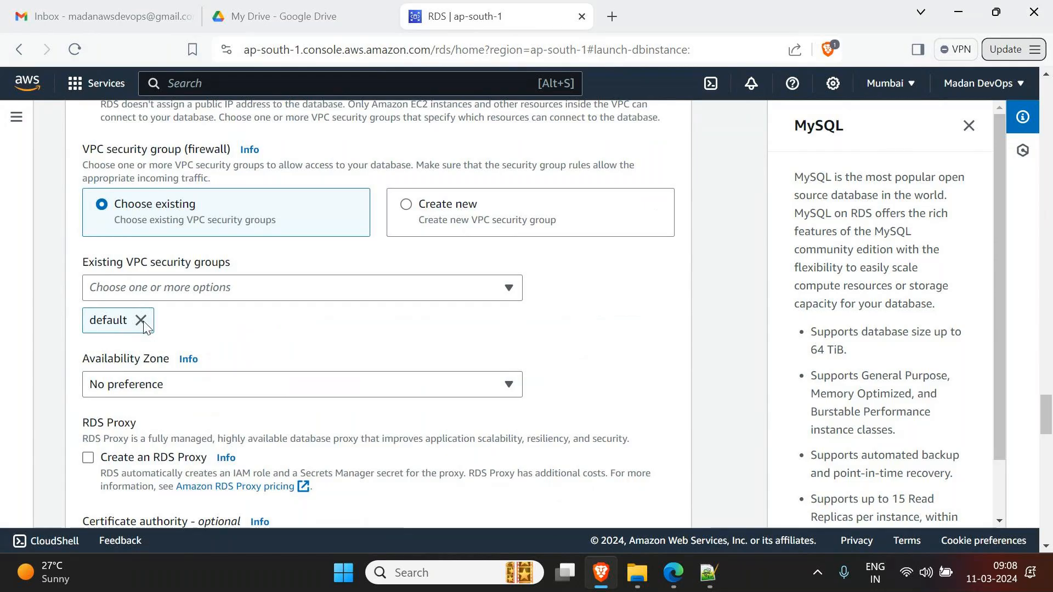
{"action": "scroll", "coordinate": [100, 363], "scroll_direction": "down", "scroll_amount": 2}
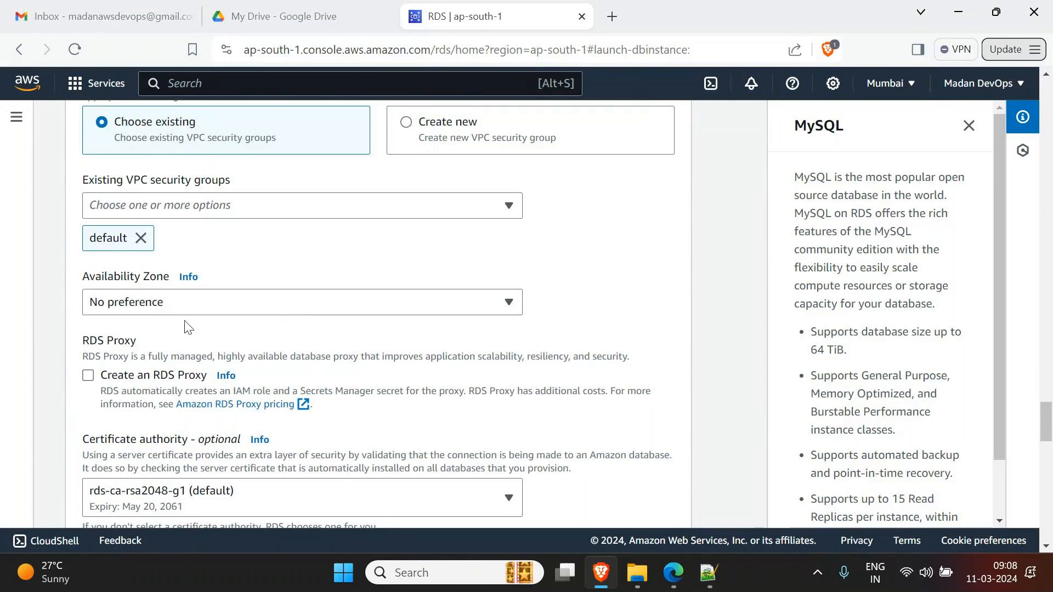
{"action": "scroll", "coordinate": [191, 329], "scroll_direction": "down", "scroll_amount": 1}
{"action": "scroll", "coordinate": [192, 333], "scroll_direction": "down", "scroll_amount": 2}
{"action": "scroll", "coordinate": [193, 337], "scroll_direction": "down", "scroll_amount": 4}
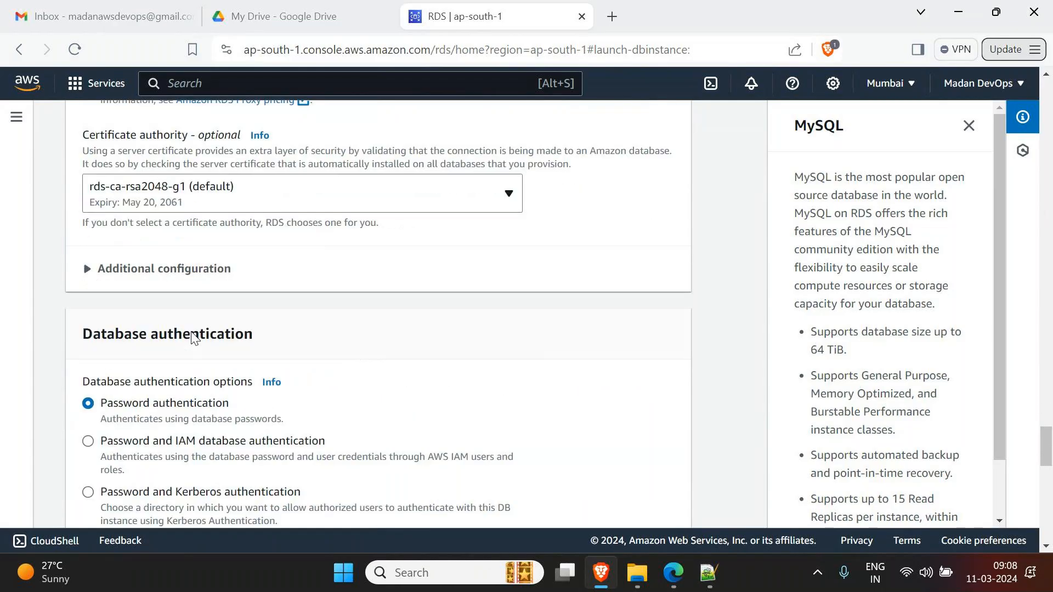
- Expand the connectivity Additional configuration to confirm the database port stays 3306
{"action": "left_click", "coordinate": [88, 164]}
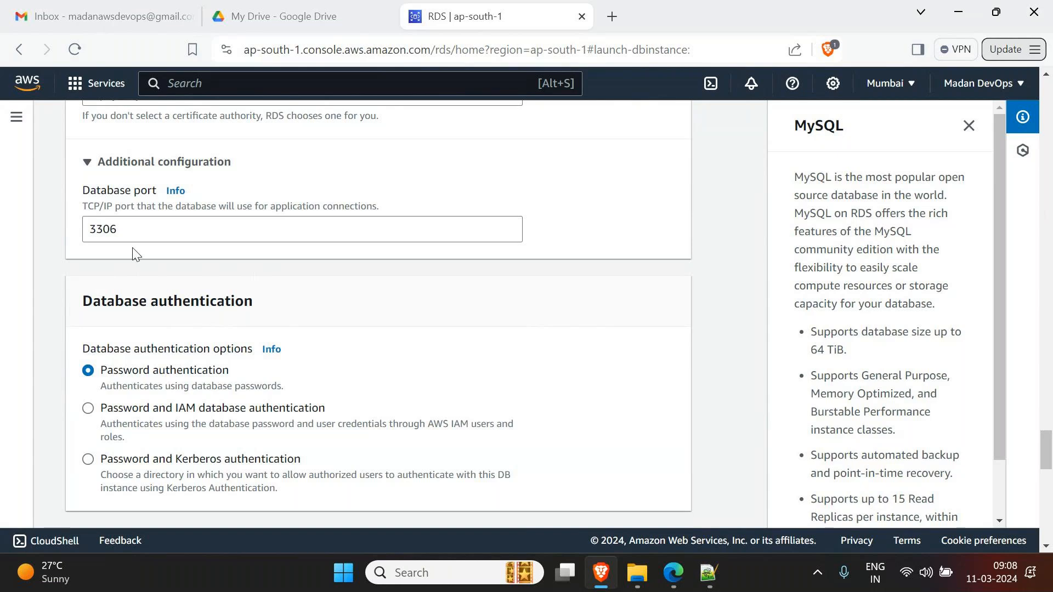
{"action": "scroll", "coordinate": [93, 349], "scroll_direction": "down", "scroll_amount": 3}
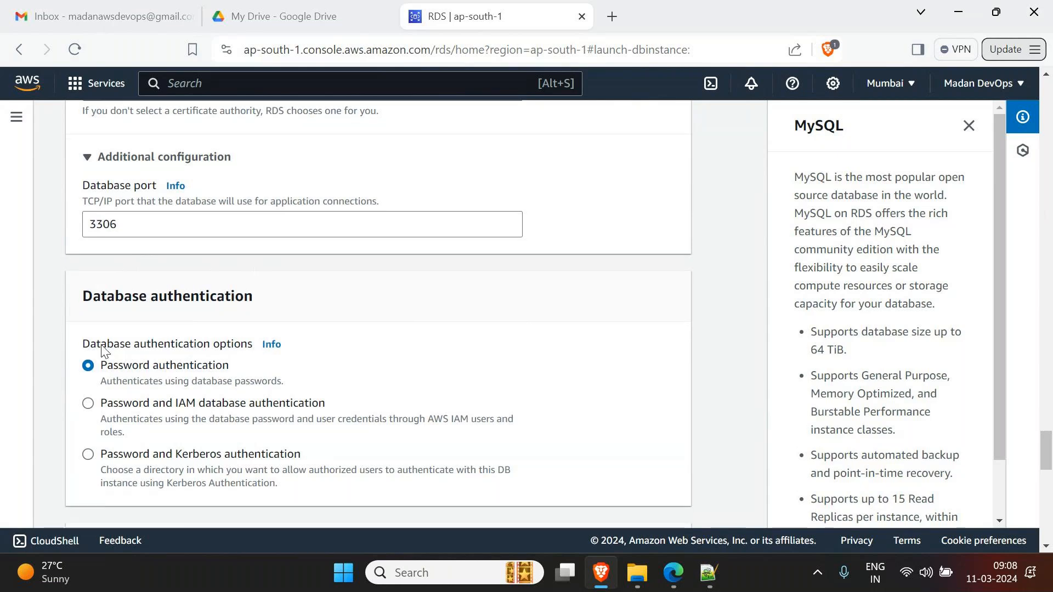
{"action": "scroll", "coordinate": [101, 345], "scroll_direction": "up", "scroll_amount": 1}
{"action": "scroll", "coordinate": [101, 345], "scroll_direction": "down", "scroll_amount": 3}
{"action": "scroll", "coordinate": [101, 344], "scroll_direction": "down", "scroll_amount": 1}
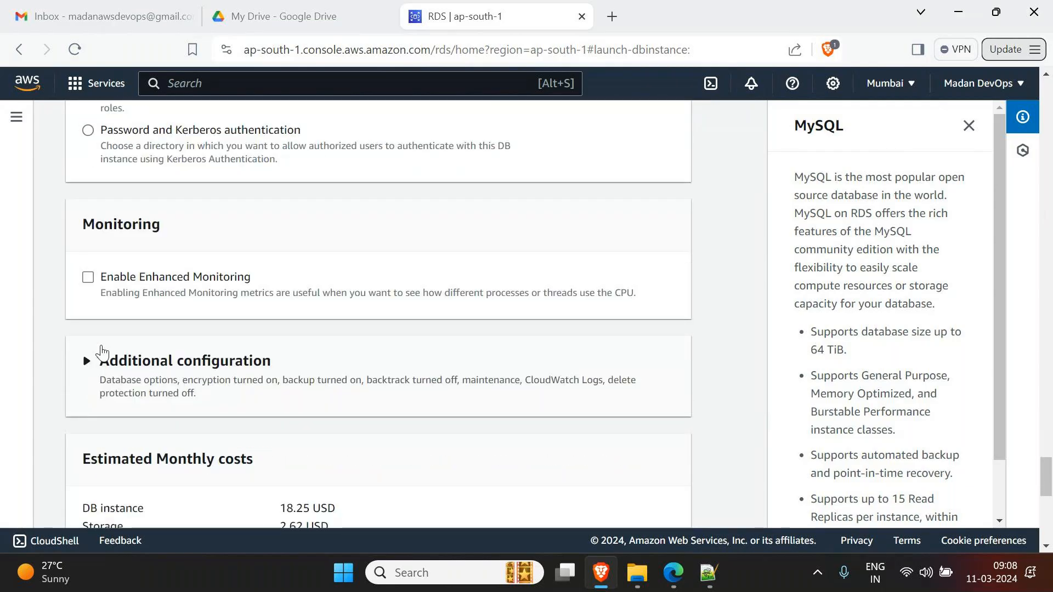
- Turn off automated backups and encryption in the database Additional configuration
{"action": "left_click", "coordinate": [80, 369]}
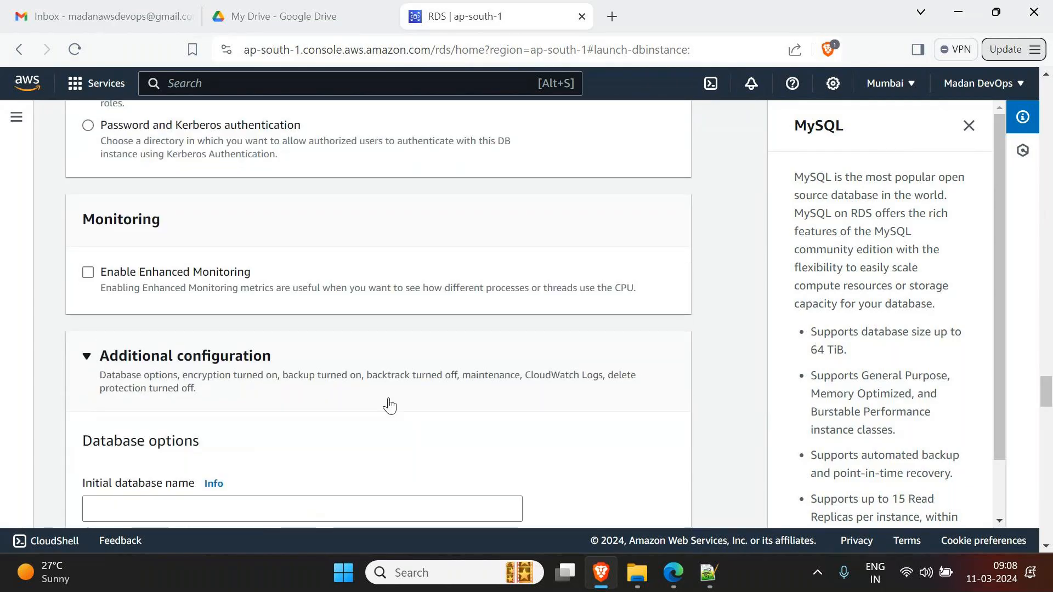
{"action": "scroll", "coordinate": [390, 405], "scroll_direction": "down", "scroll_amount": 3}
{"action": "scroll", "coordinate": [391, 404], "scroll_direction": "down", "scroll_amount": 1}
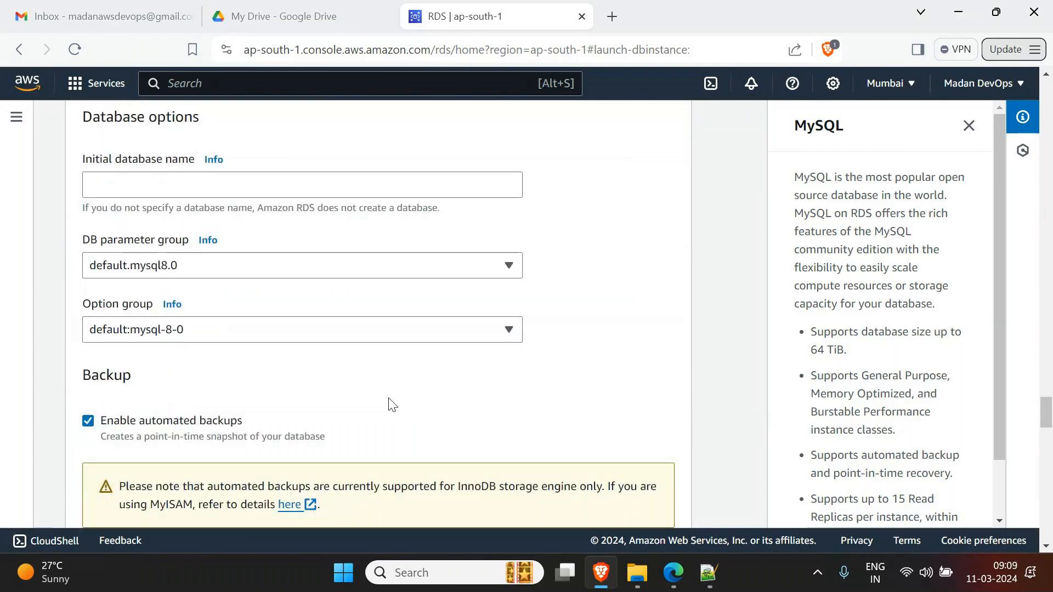
{"action": "scroll", "coordinate": [392, 405], "scroll_direction": "down", "scroll_amount": 1}
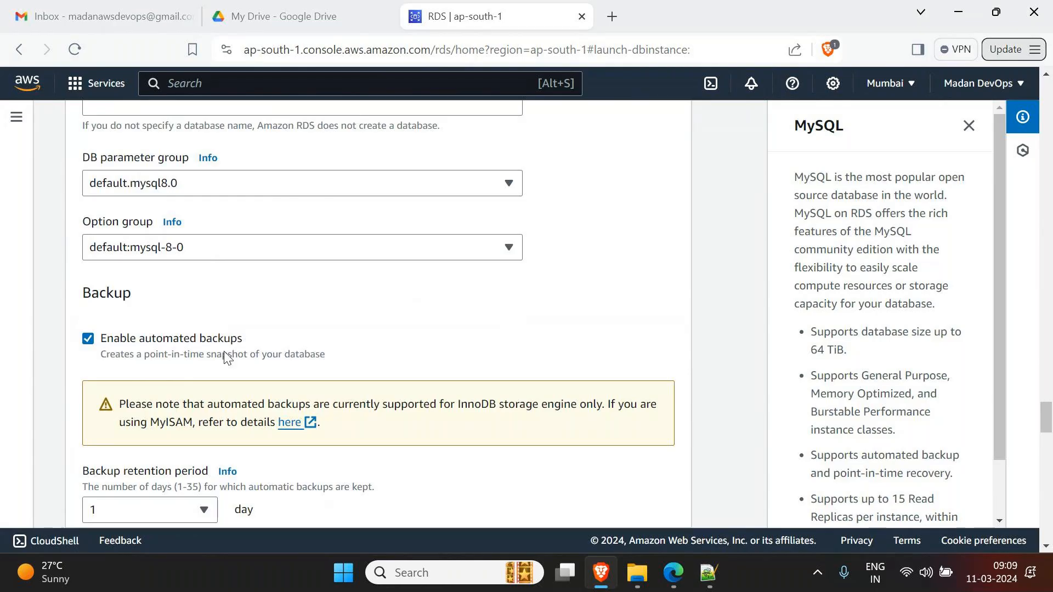
{"action": "left_click", "coordinate": [88, 340]}
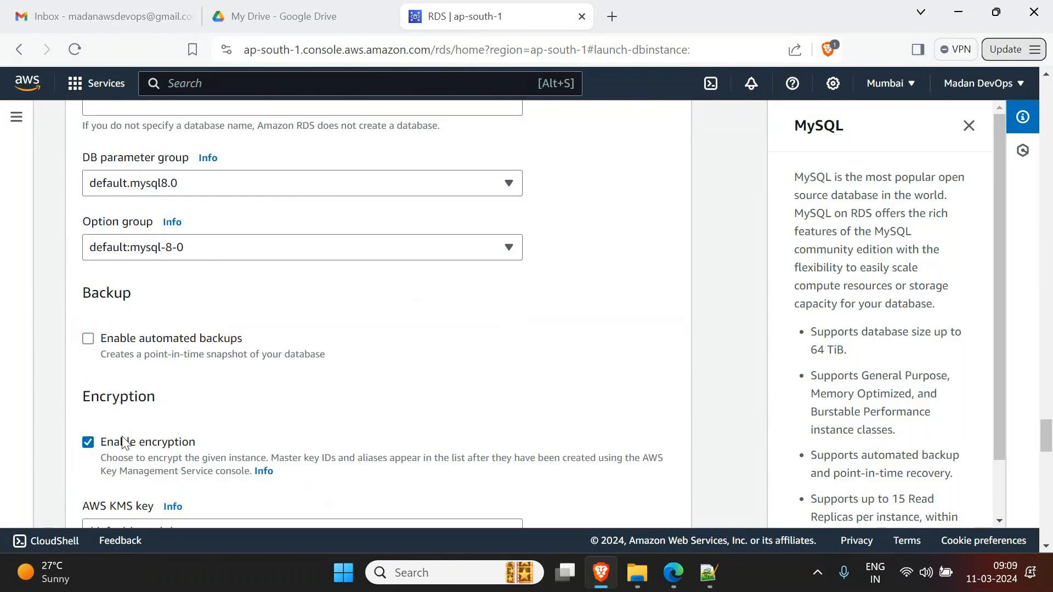
{"action": "left_click", "coordinate": [88, 442]}
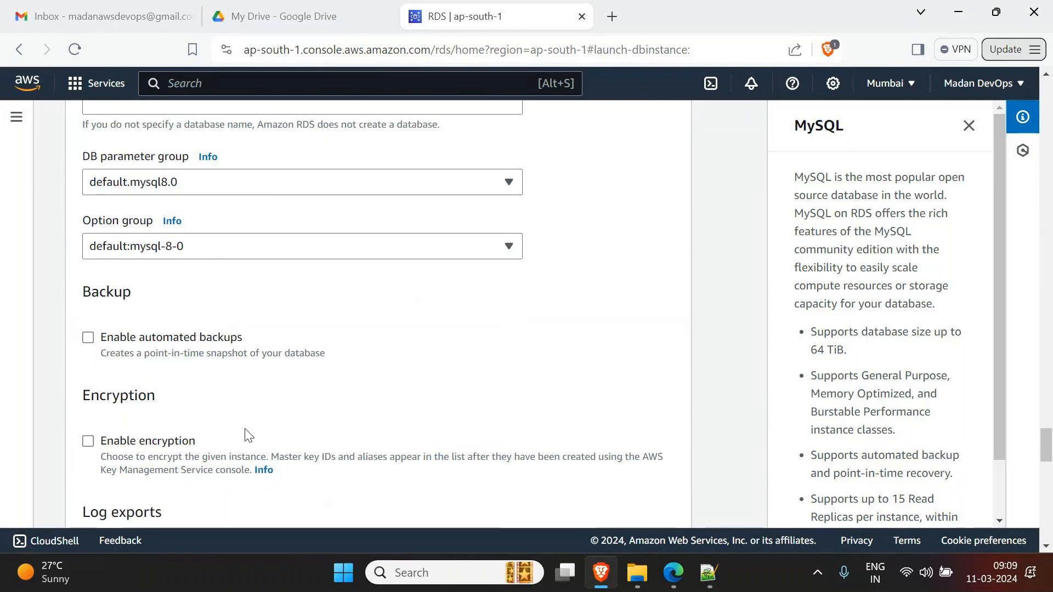
{"action": "scroll", "coordinate": [247, 437], "scroll_direction": "down", "scroll_amount": 5}
{"action": "scroll", "coordinate": [245, 435], "scroll_direction": "down", "scroll_amount": 3}
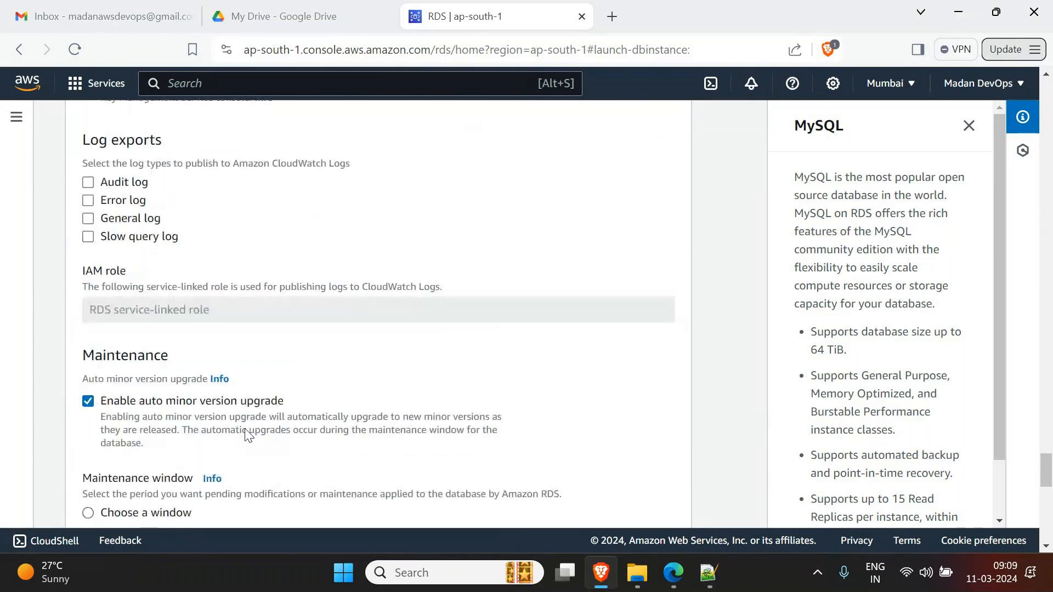
{"action": "scroll", "coordinate": [245, 435], "scroll_direction": "down", "scroll_amount": 4}
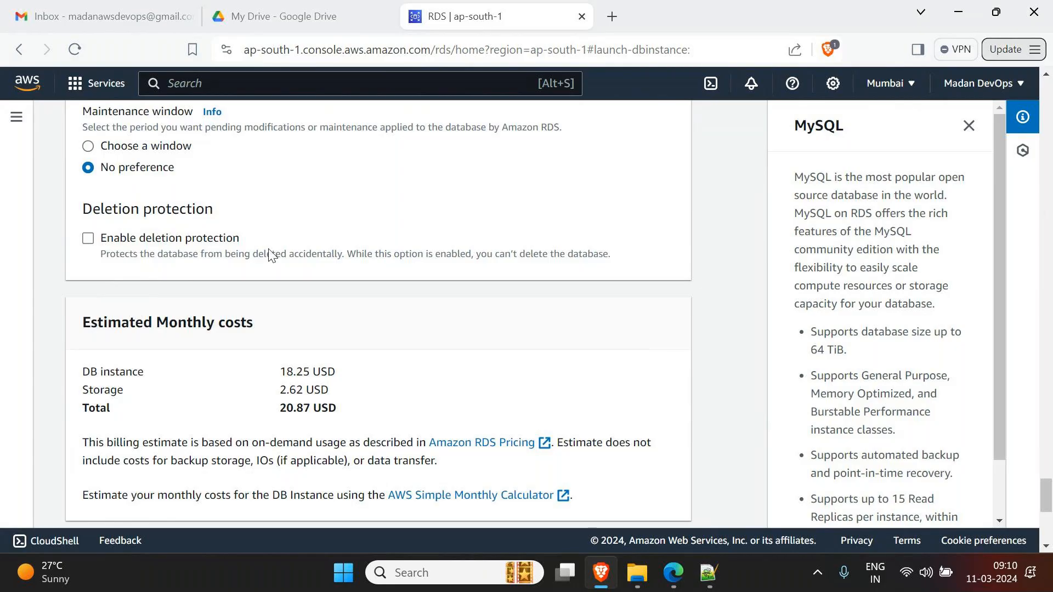
- Submit Create database, which fails because the password confirmation is under 8 characters
{"action": "scroll", "coordinate": [323, 268], "scroll_direction": "down", "scroll_amount": 5}
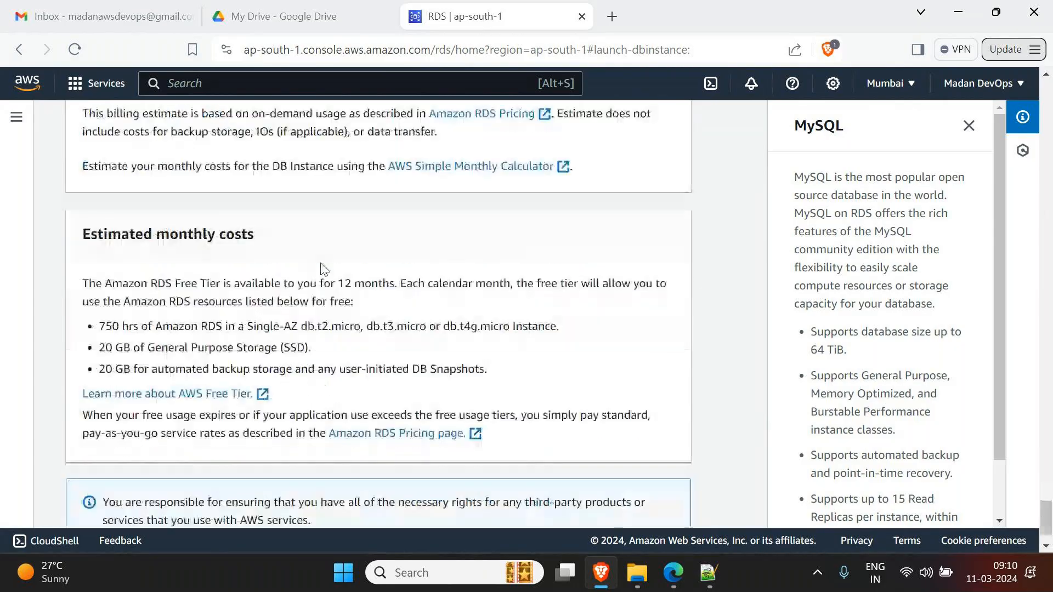
{"action": "scroll", "coordinate": [324, 268], "scroll_direction": "down", "scroll_amount": 2}
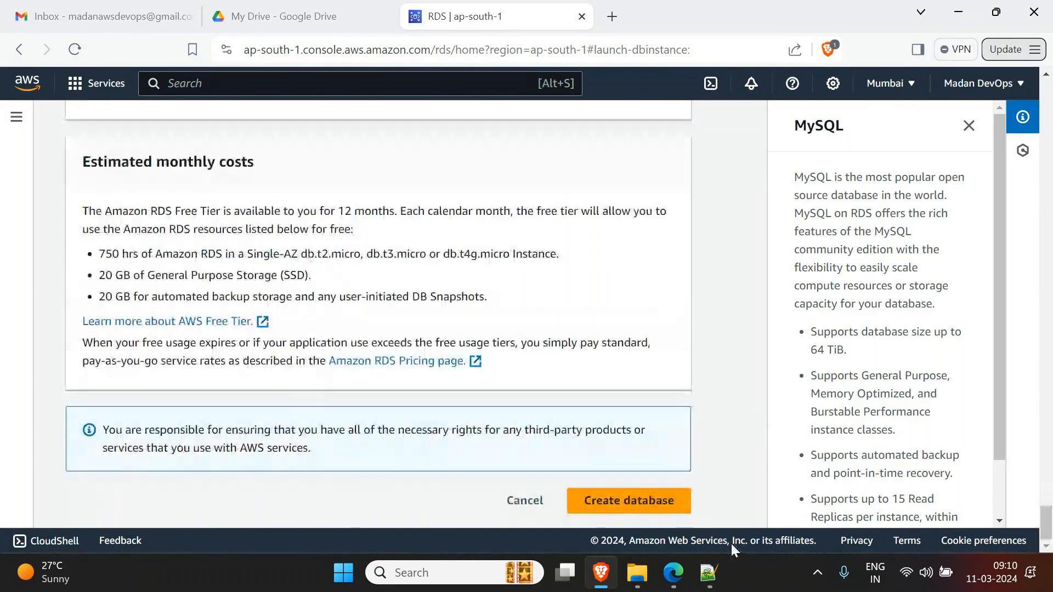
{"action": "left_click", "coordinate": [647, 510]}
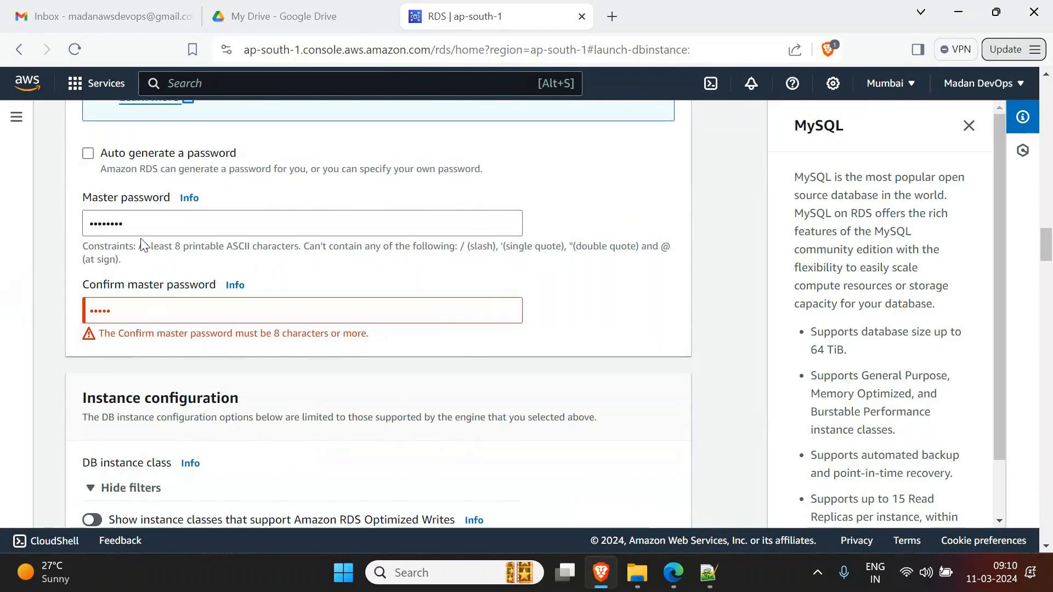
- Retype the master password and its confirmation, both eight characters long
{"action": "left_click_drag", "start_coordinate": [139, 227], "coordinate": [19, 225]}
{"action": "type", "text": "******"}
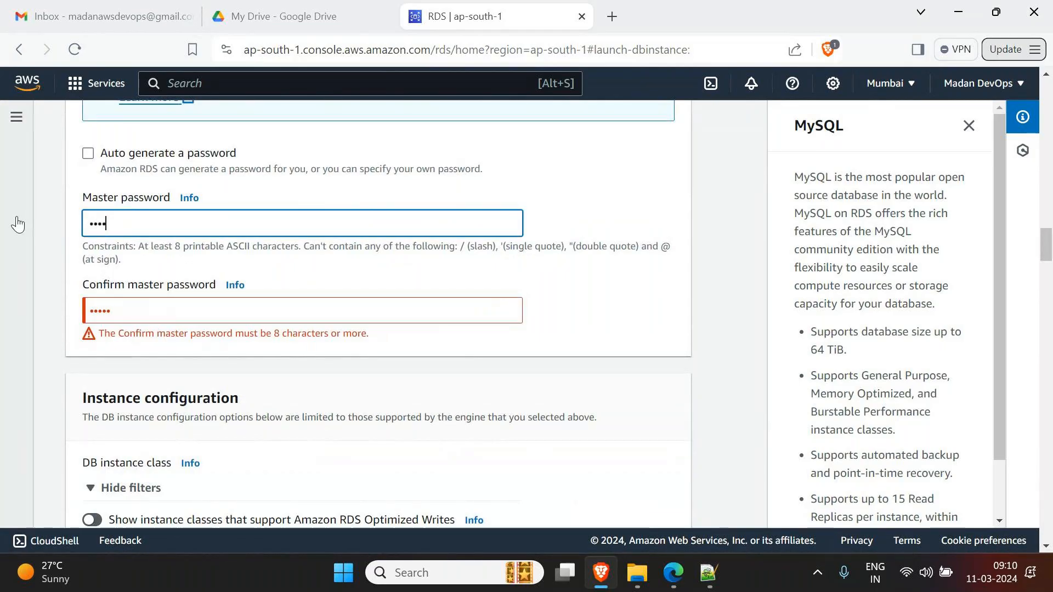
{"action": "type", "text": "**"}
{"action": "key", "text": "Tab"}
{"action": "key", "text": "Tab"}
{"action": "type", "text": "********"}
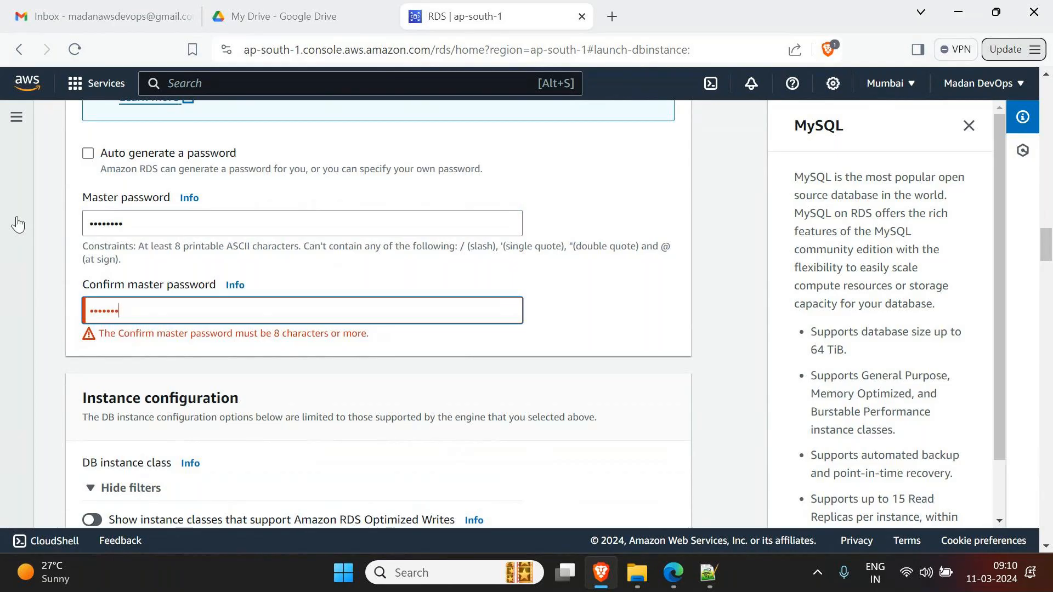
- Scroll down to Database options and place the cursor in Initial database name
{"action": "scroll", "coordinate": [404, 294], "scroll_direction": "down", "scroll_amount": 15}
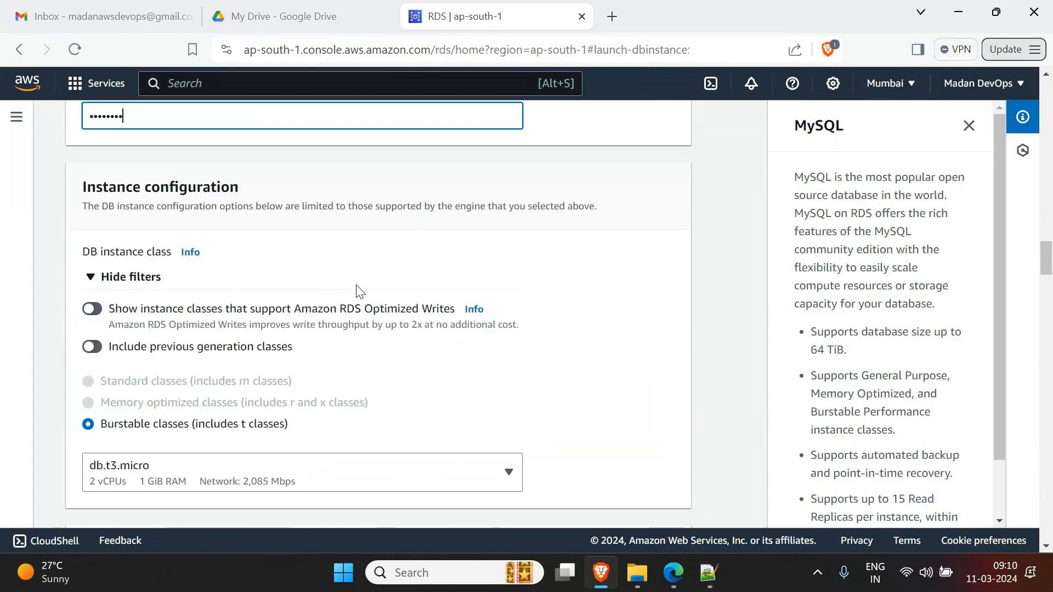
{"action": "scroll", "coordinate": [622, 351], "scroll_direction": "down", "scroll_amount": 20}
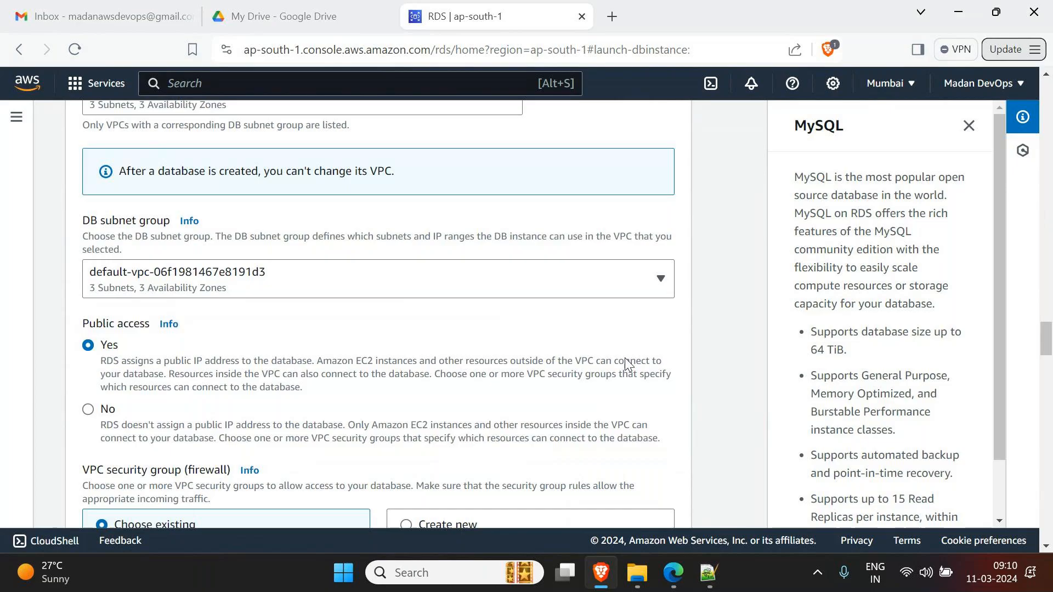
{"action": "scroll", "coordinate": [641, 395], "scroll_direction": "up", "scroll_amount": 8}
{"action": "scroll", "coordinate": [640, 399], "scroll_direction": "up", "scroll_amount": 1}
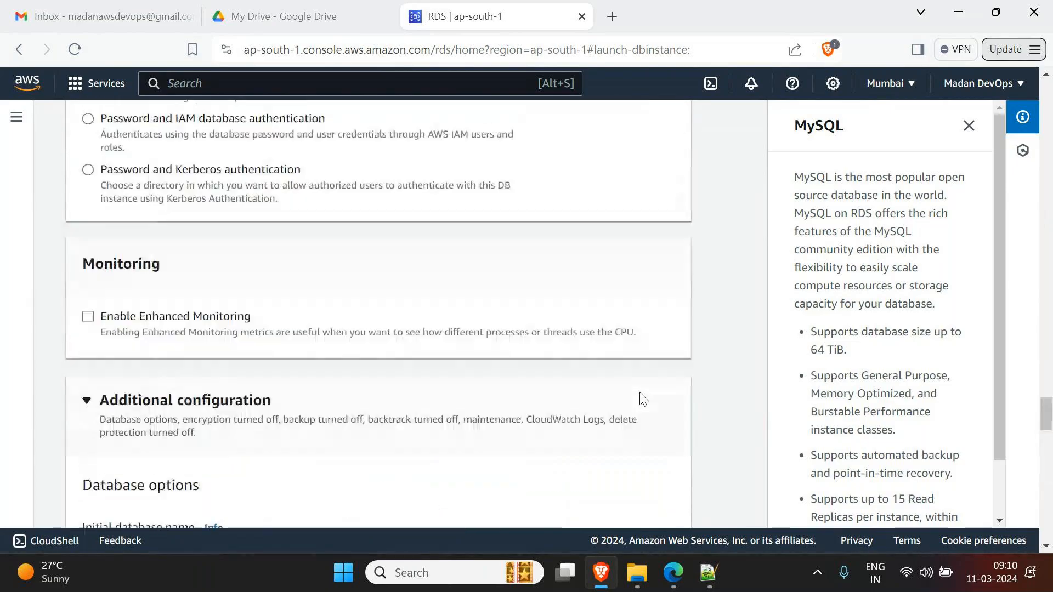
{"action": "scroll", "coordinate": [282, 225], "scroll_direction": "down", "scroll_amount": 5}
{"action": "left_click", "coordinate": [224, 233]}
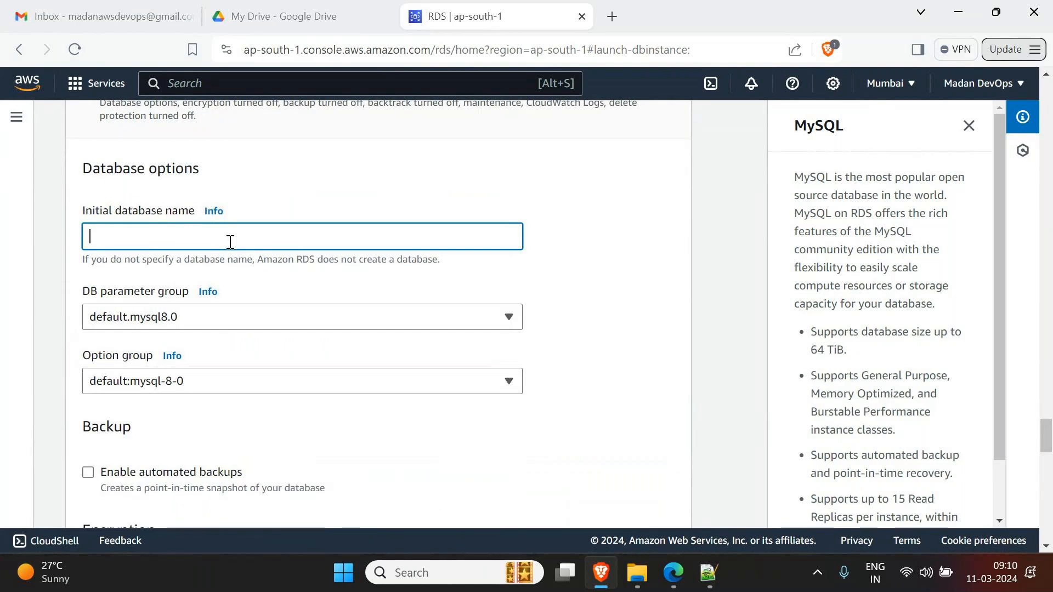
- Name the initial database FedEx_DB, create database-1, and close the suggested add-ons
{"action": "type", "text": "FedEx"}
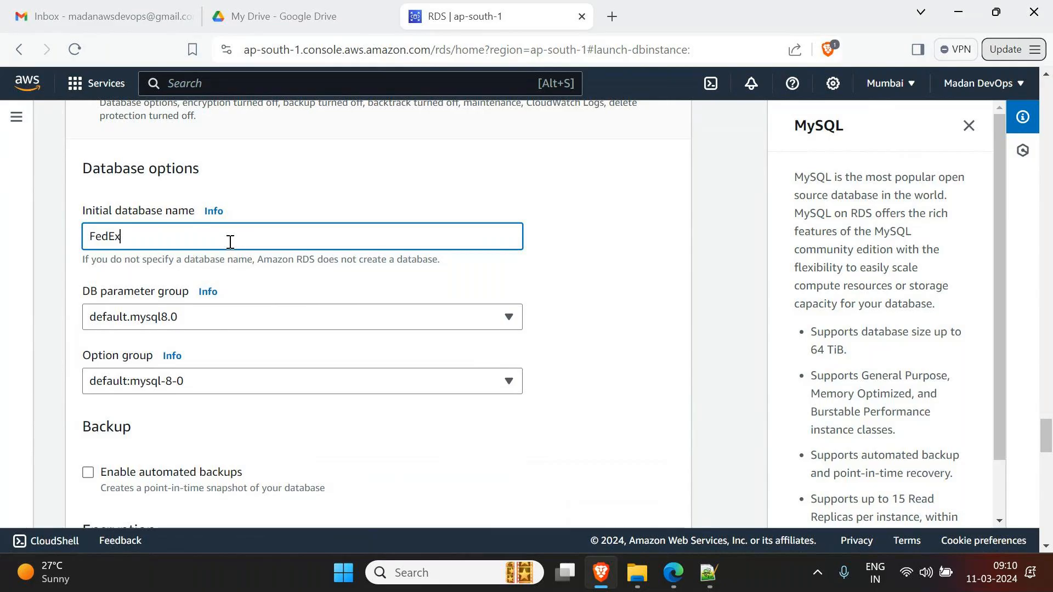
{"action": "type", "text": "_DB"}
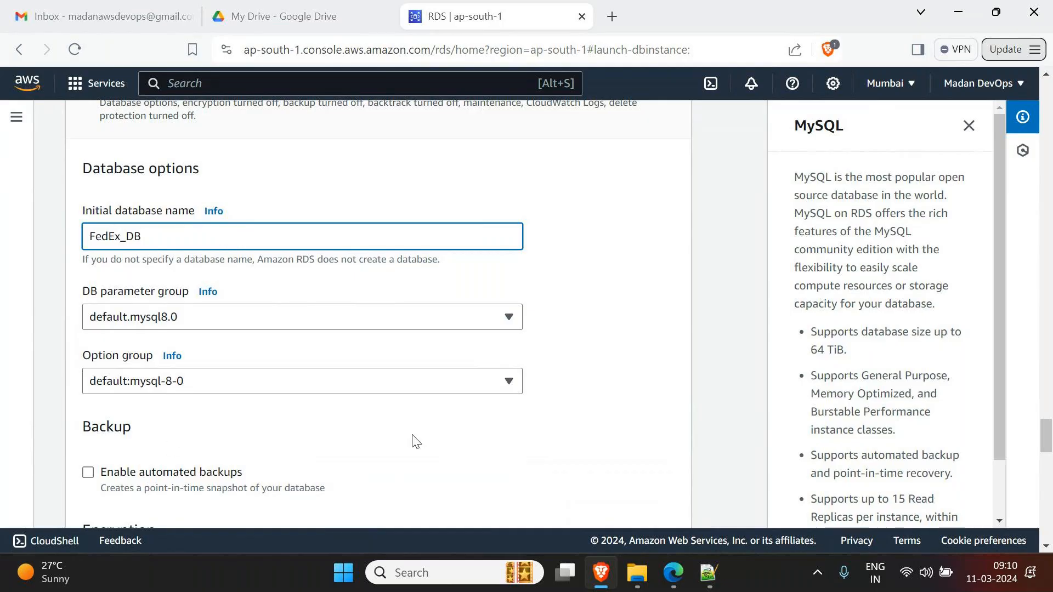
{"action": "scroll", "coordinate": [416, 441], "scroll_direction": "down", "scroll_amount": 3}
{"action": "scroll", "coordinate": [415, 440], "scroll_direction": "down", "scroll_amount": 3}
{"action": "scroll", "coordinate": [415, 440], "scroll_direction": "down", "scroll_amount": 2}
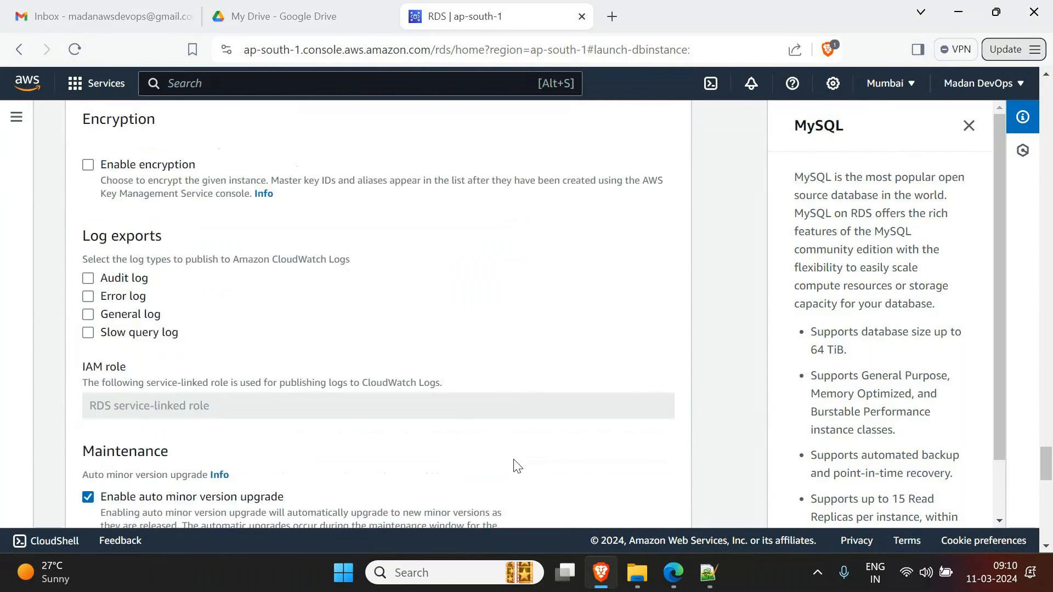
{"action": "scroll", "coordinate": [729, 479], "scroll_direction": "down", "scroll_amount": 10}
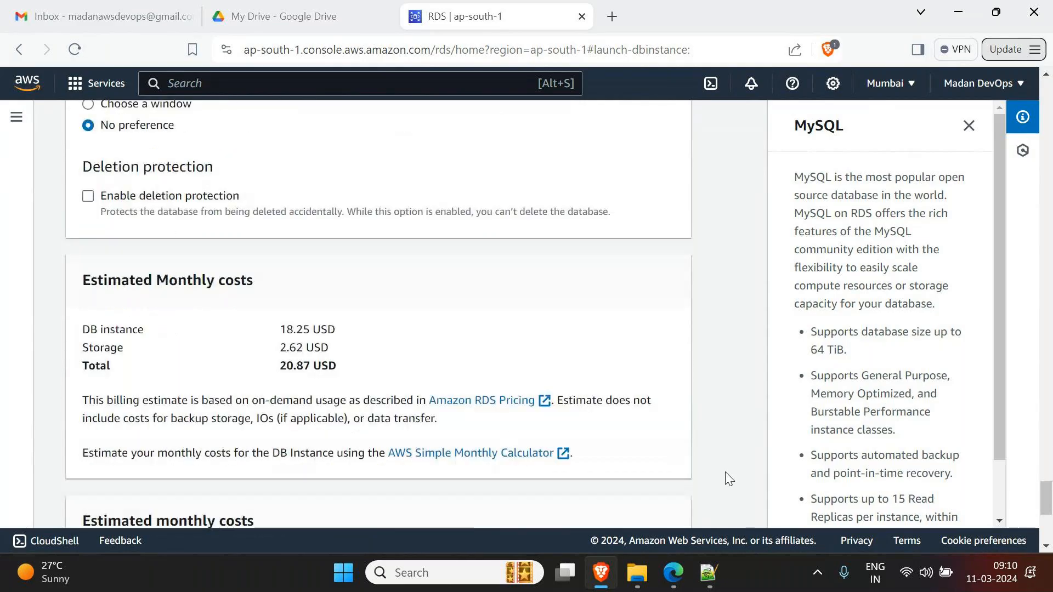
{"action": "scroll", "coordinate": [728, 478], "scroll_direction": "down", "scroll_amount": 7}
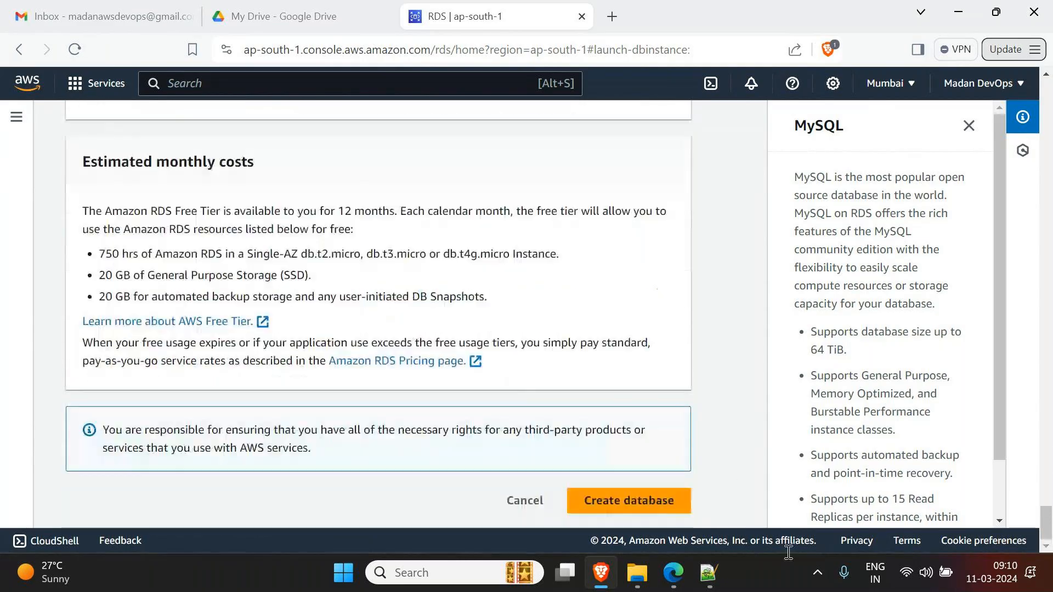
{"action": "left_click", "coordinate": [686, 510]}
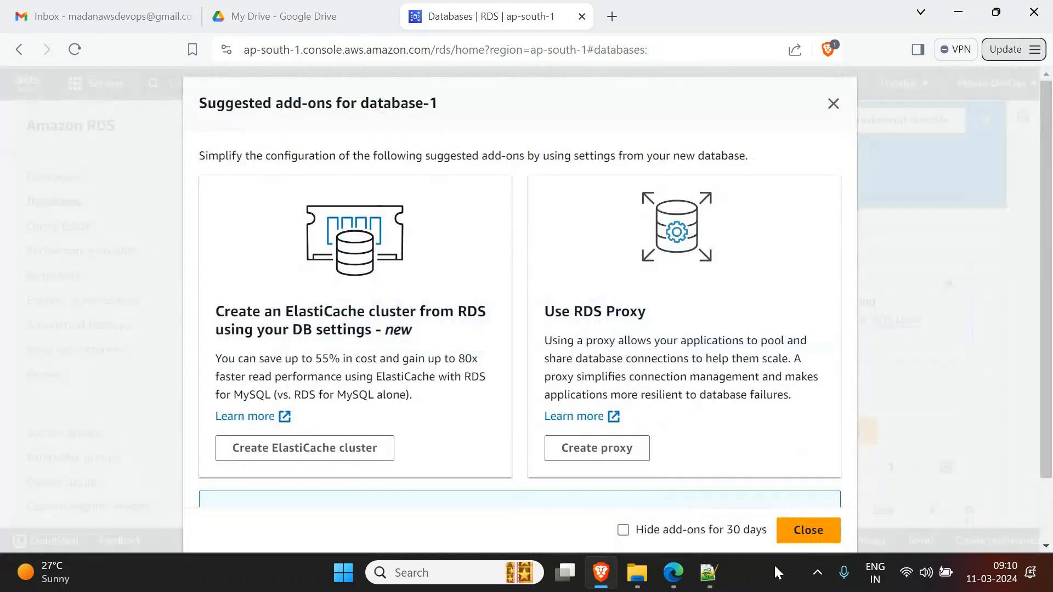
{"action": "left_click", "coordinate": [808, 531]}
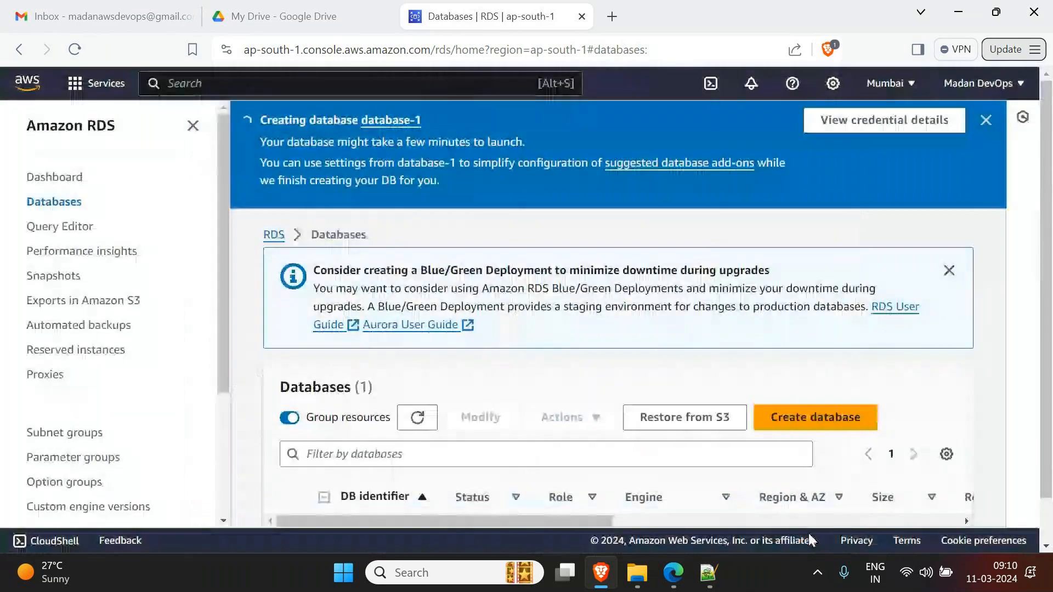
- Check database-1 listed as Creating, then switch to Notepad++'s empty new 4 document
{"action": "scroll", "coordinate": [696, 479], "scroll_direction": "down", "scroll_amount": 1}
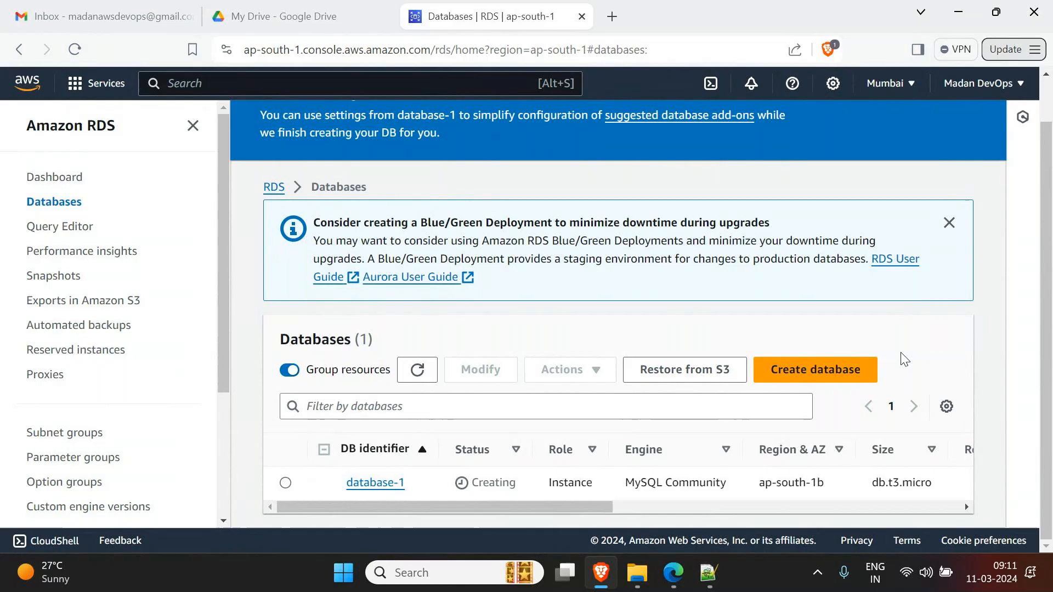
{"action": "left_click", "coordinate": [716, 572]}
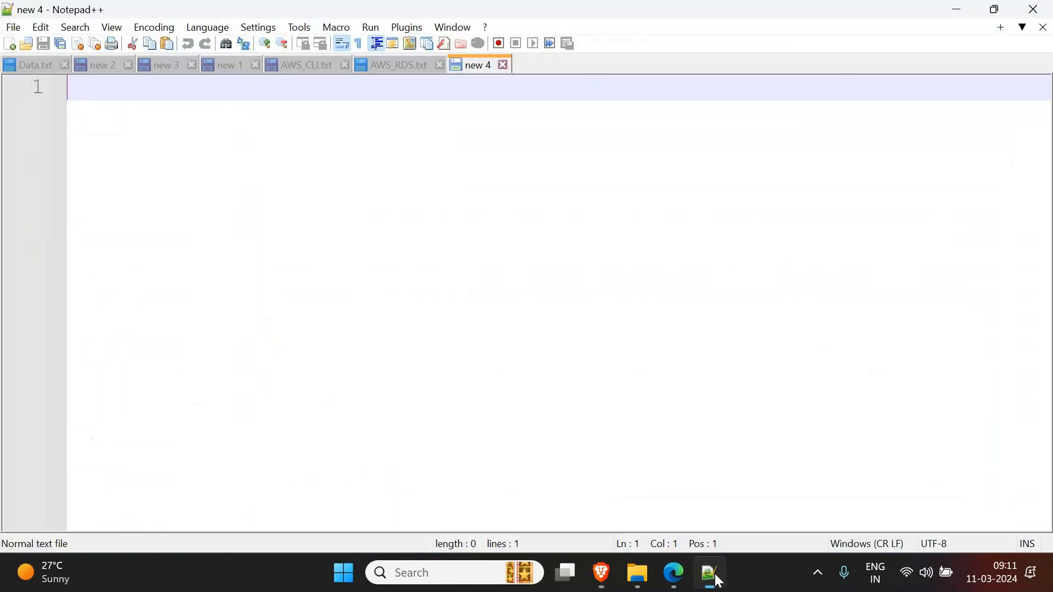
- Write the topic line 'AWS Lambda, Git & Github, Jenkins' and minimize Notepad++
{"action": "type", "text": "AWS Lambda"}
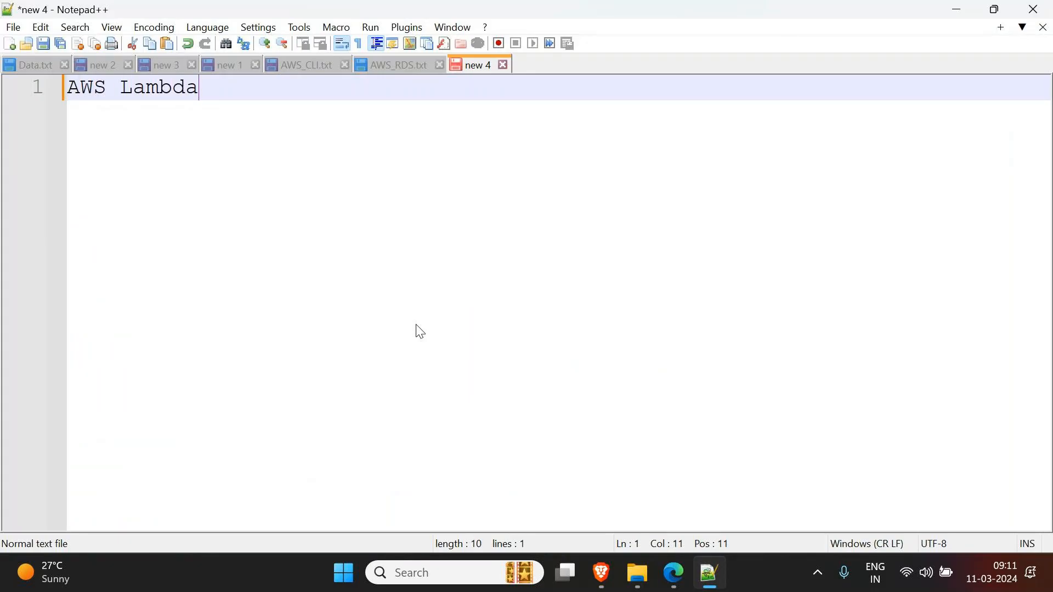
{"action": "type", "text": ", Git & G"}
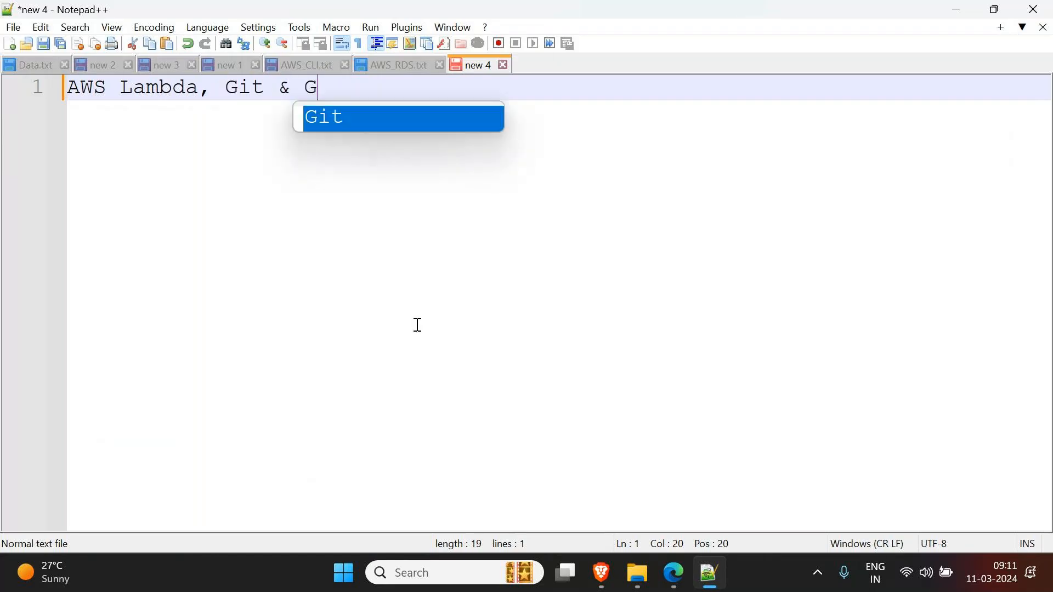
{"action": "type", "text": "ithub"}
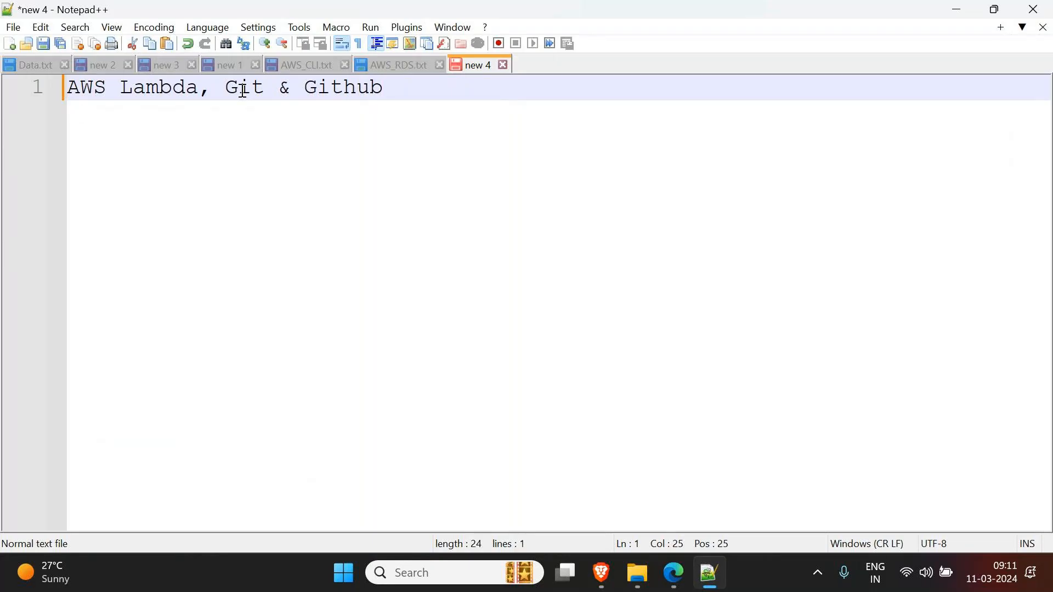
{"action": "left_click_drag", "start_coordinate": [227, 93], "coordinate": [360, 89]}
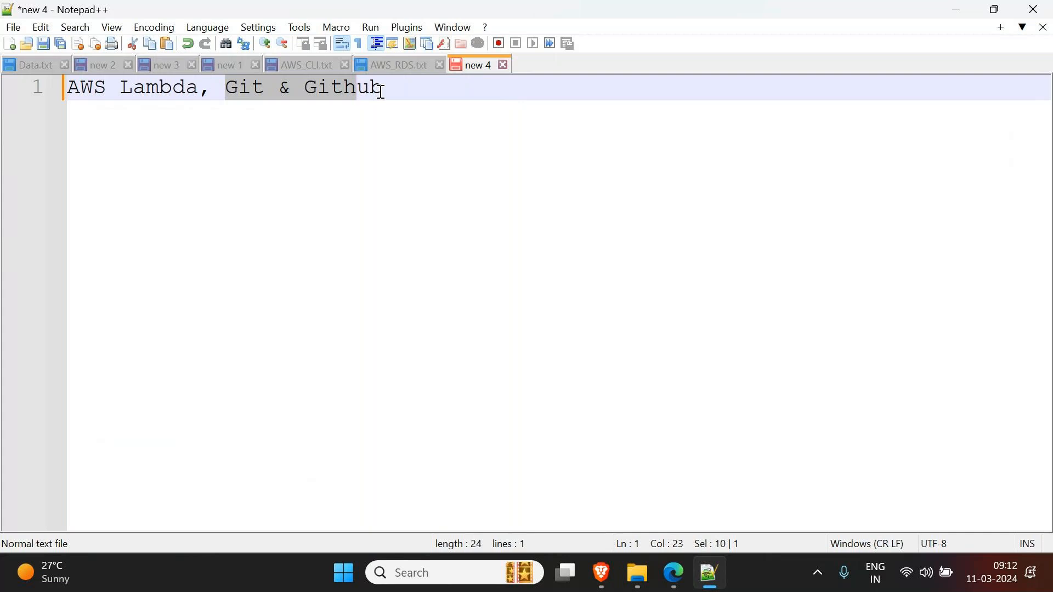
{"action": "left_click", "coordinate": [383, 92]}
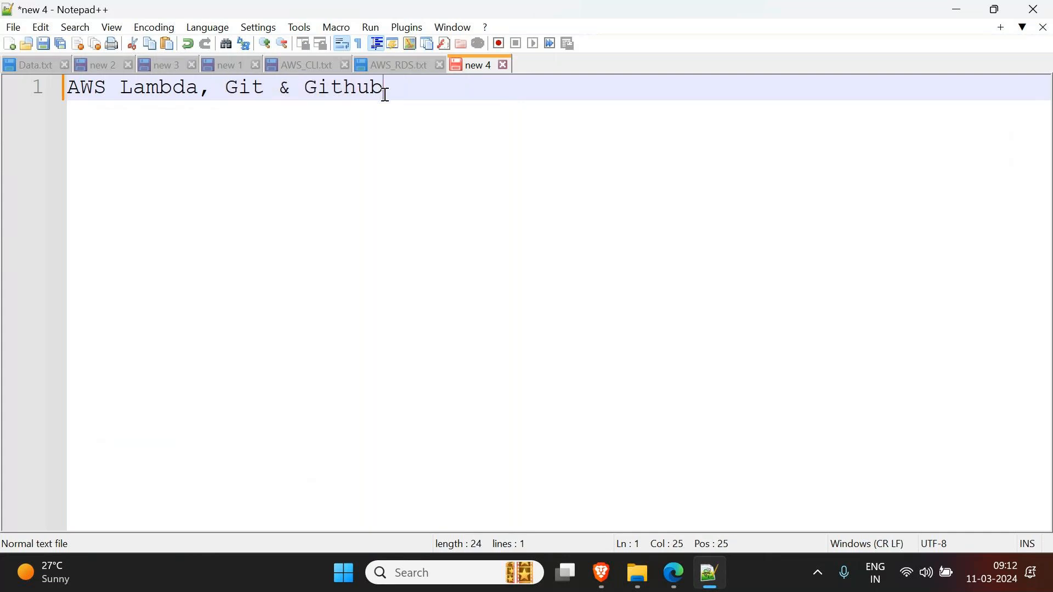
{"action": "type", "text": ", Jenkins"}
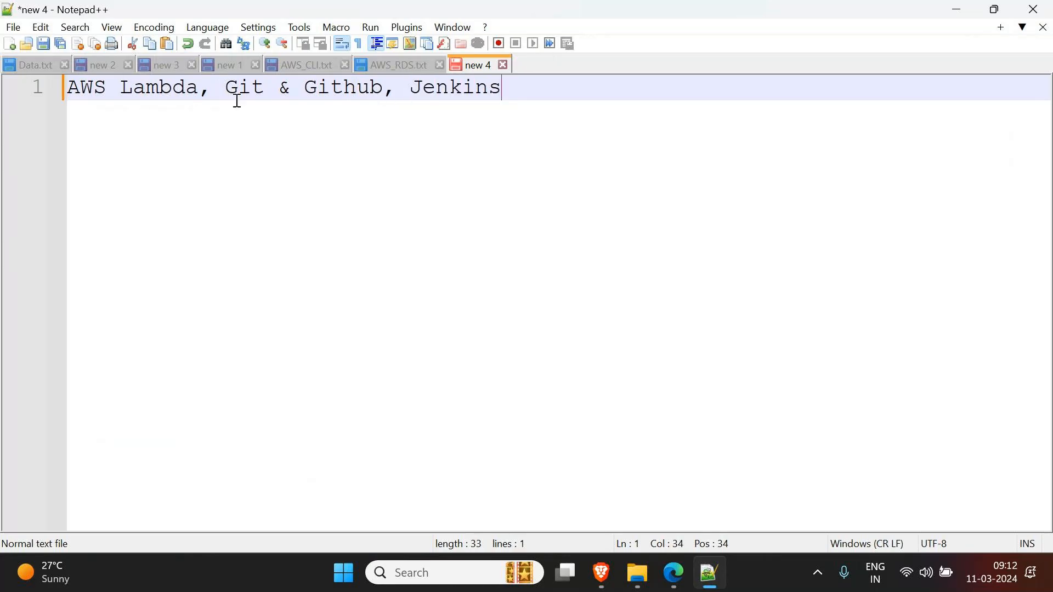
{"action": "left_click", "coordinate": [963, 9]}
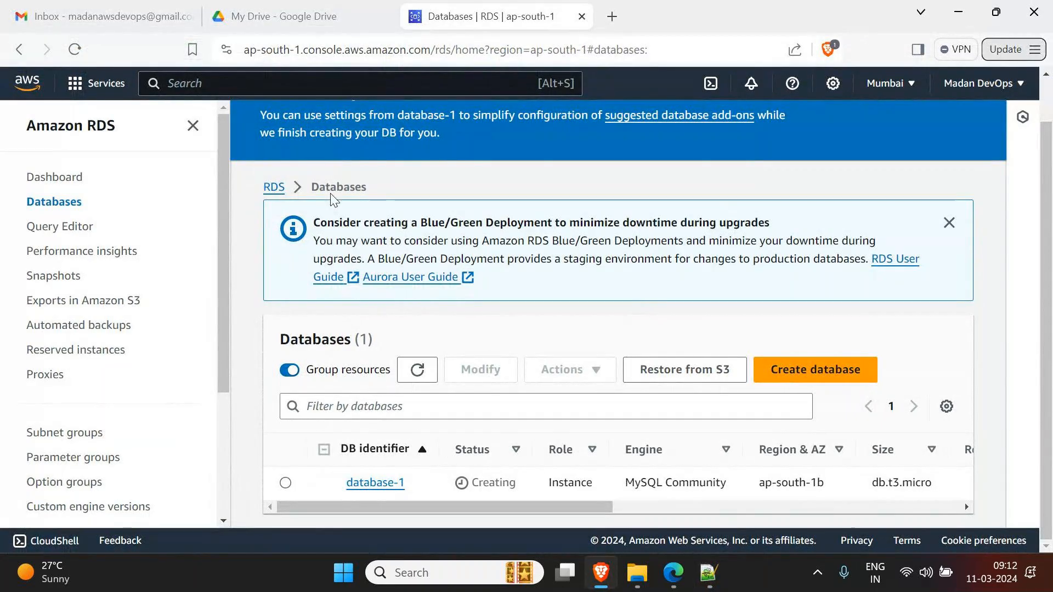
- Refresh the Databases list repeatedly while database-1 is still Creating
{"action": "left_click", "coordinate": [423, 377]}
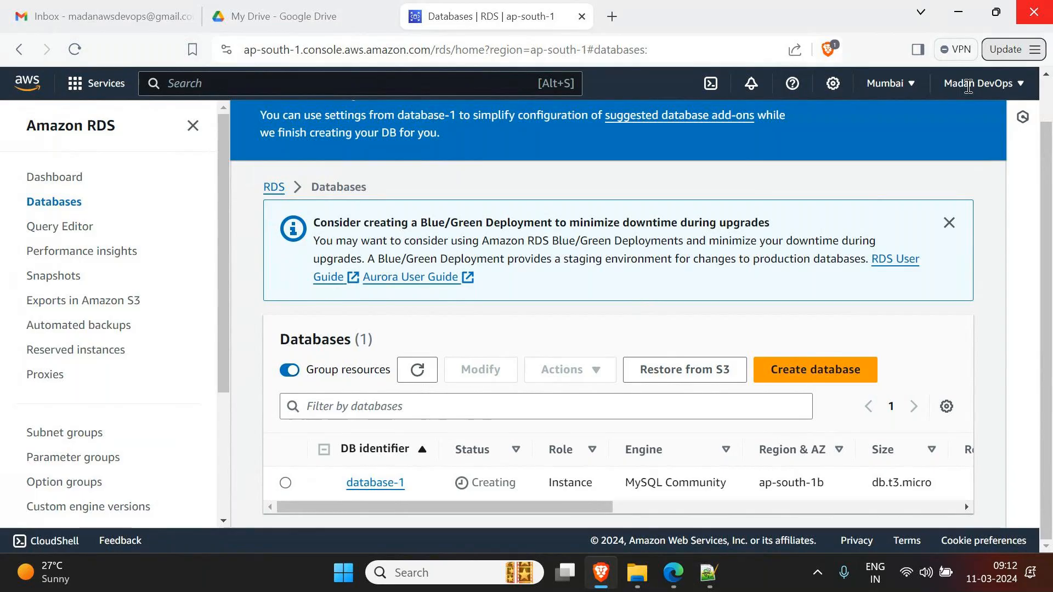
{"action": "left_click", "coordinate": [428, 379]}
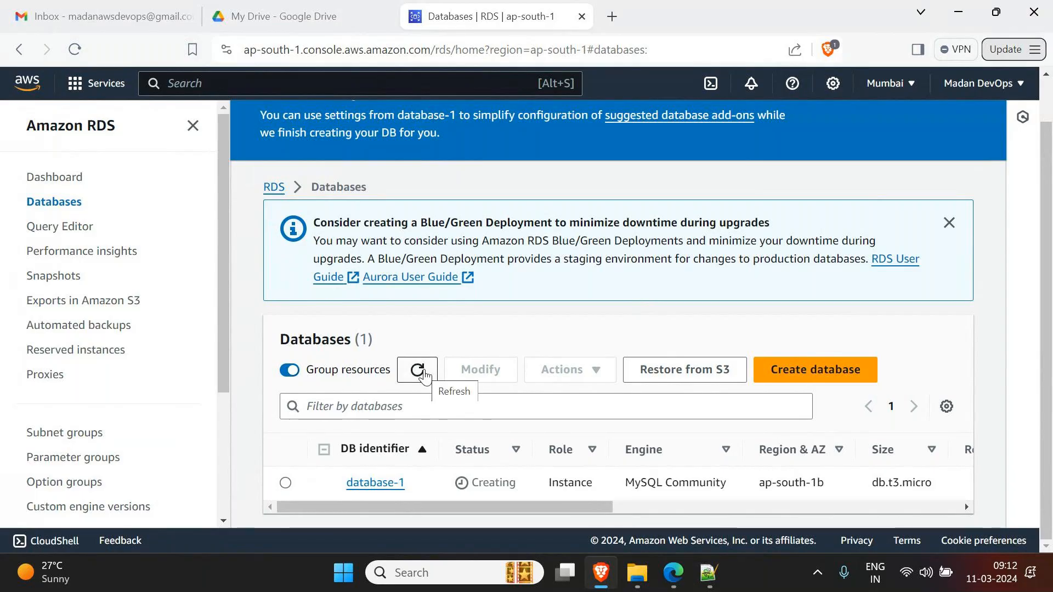
{"action": "left_click", "coordinate": [425, 379]}
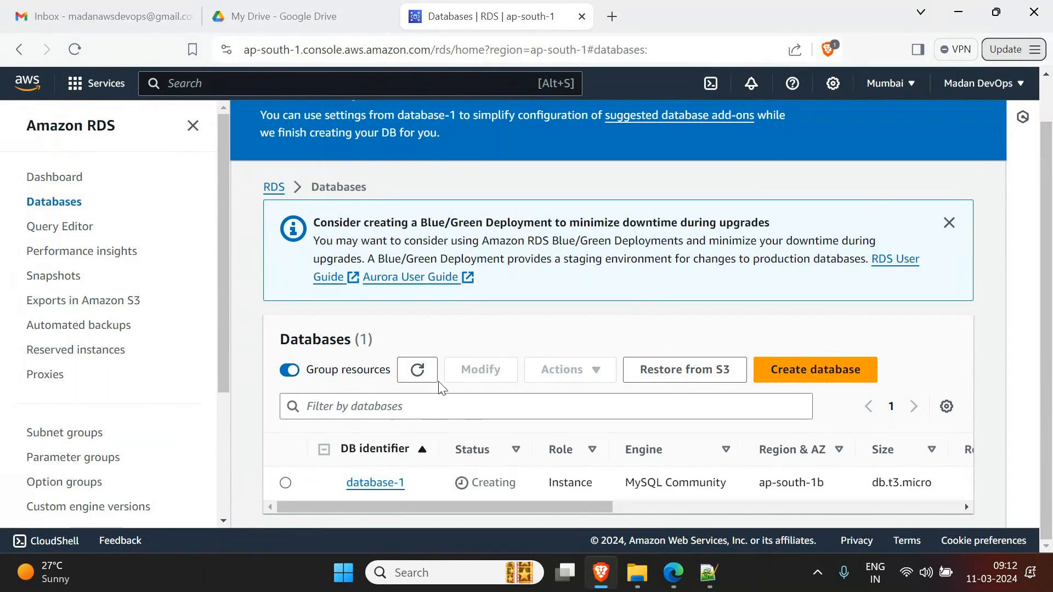
{"action": "left_click", "coordinate": [417, 370]}
{"action": "left_click", "coordinate": [417, 370]}
{"action": "left_click", "coordinate": [418, 372]}
{"action": "left_click", "coordinate": [418, 374]}
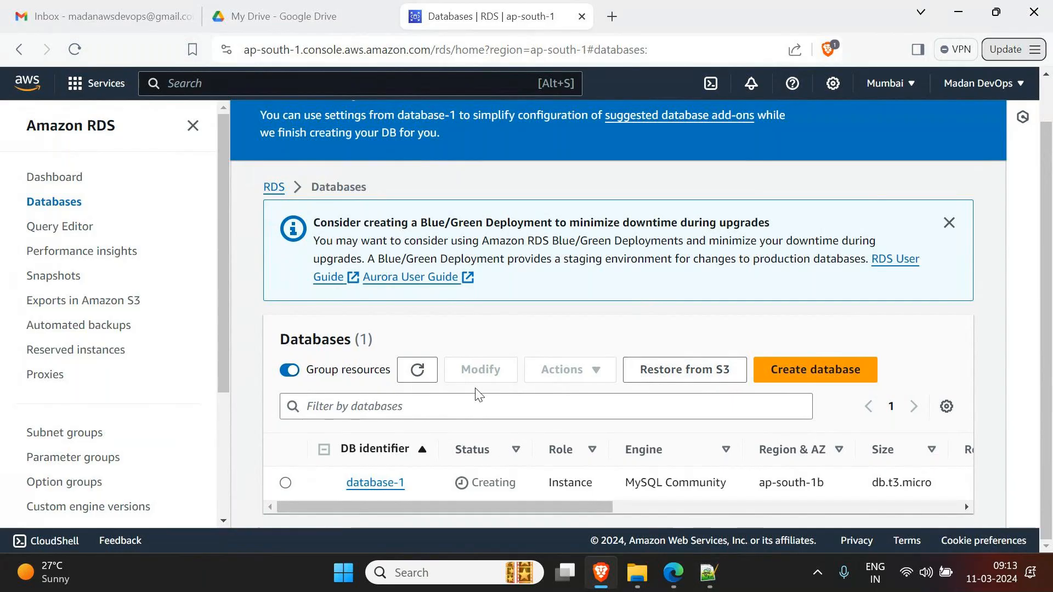
{"action": "left_click", "coordinate": [426, 378]}
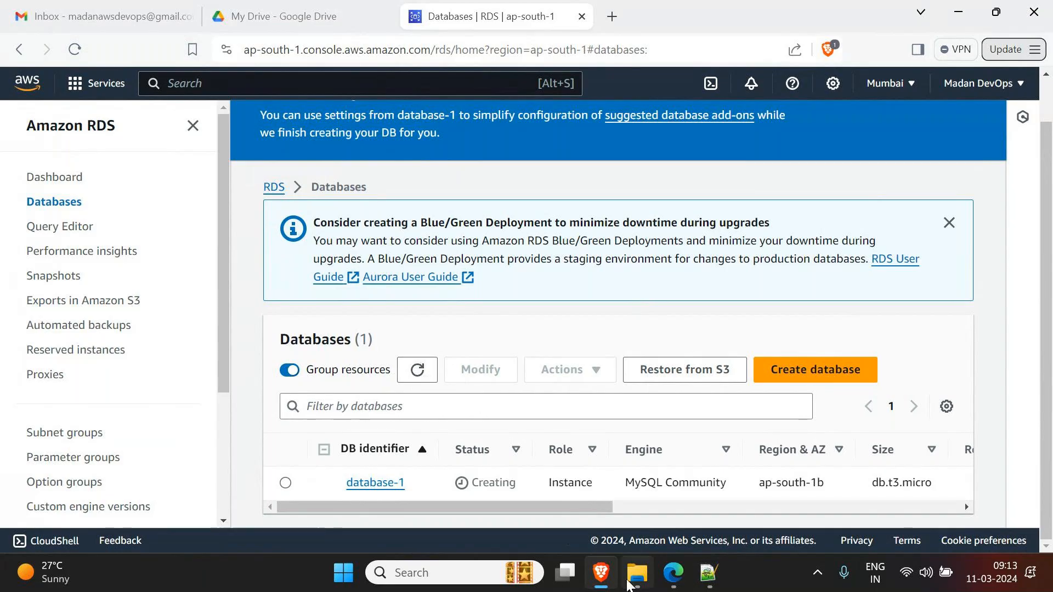
- Return to the AWS_RDS.txt notes in Notepad++
{"action": "mouse_move", "coordinate": [629, 585]}
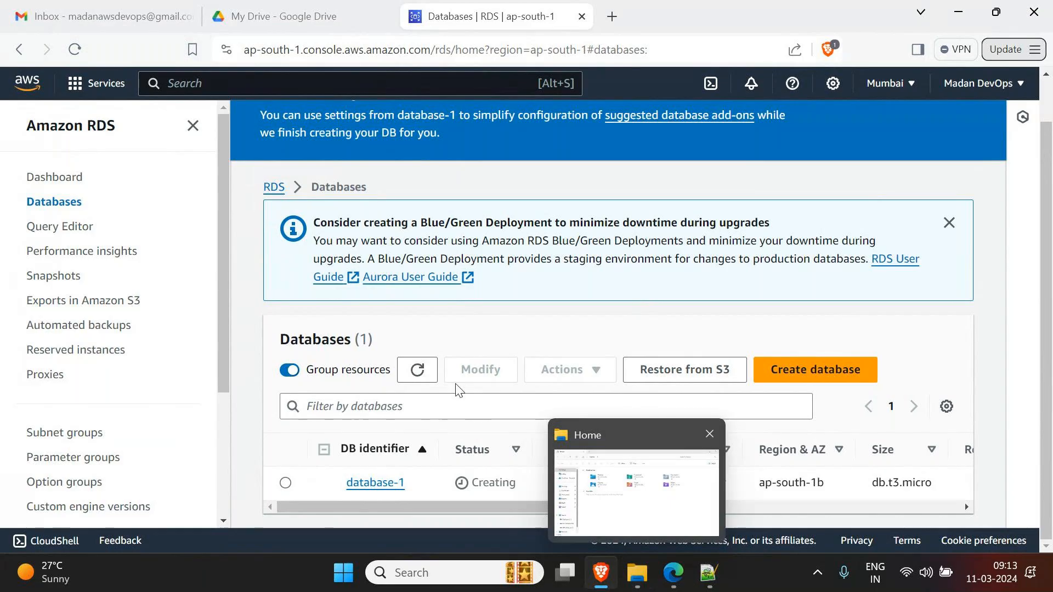
{"action": "left_click", "coordinate": [721, 571]}
{"action": "left_click", "coordinate": [390, 62]}
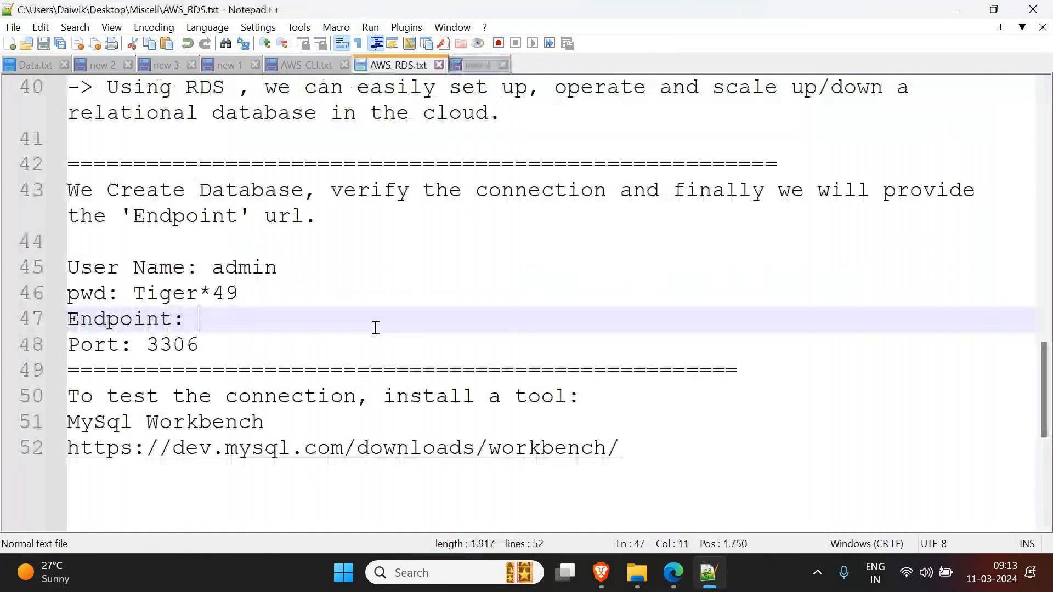
- Review the credentials, the empty Endpoint entry and the Workbench URL, then minimize Notepad++
{"action": "left_click", "coordinate": [242, 291]}
{"action": "left_click", "coordinate": [241, 267]}
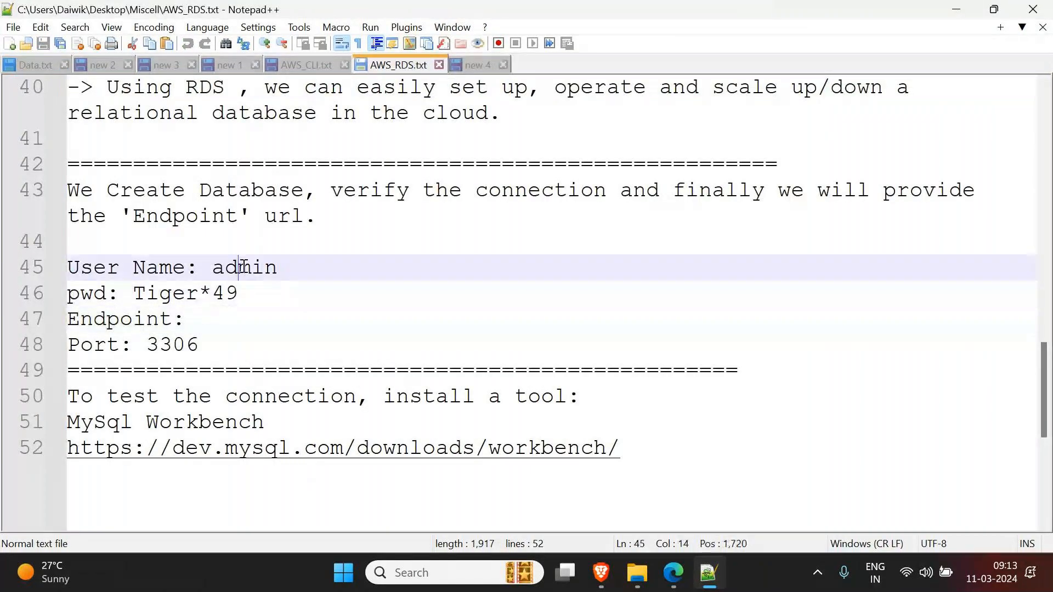
{"action": "double_click", "coordinate": [217, 328]}
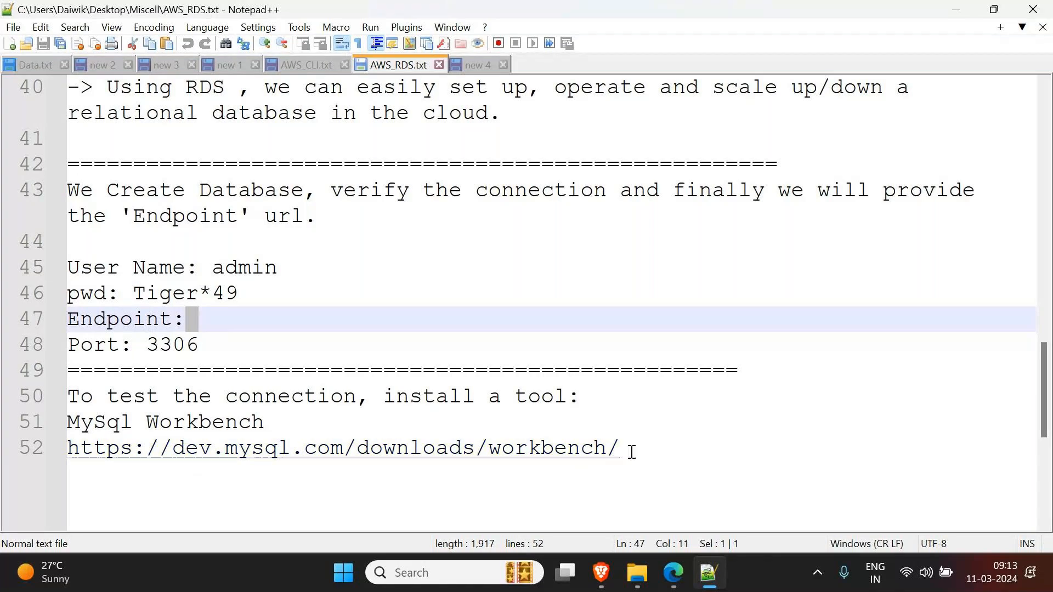
{"action": "left_click_drag", "start_coordinate": [632, 452], "coordinate": [16, 452]}
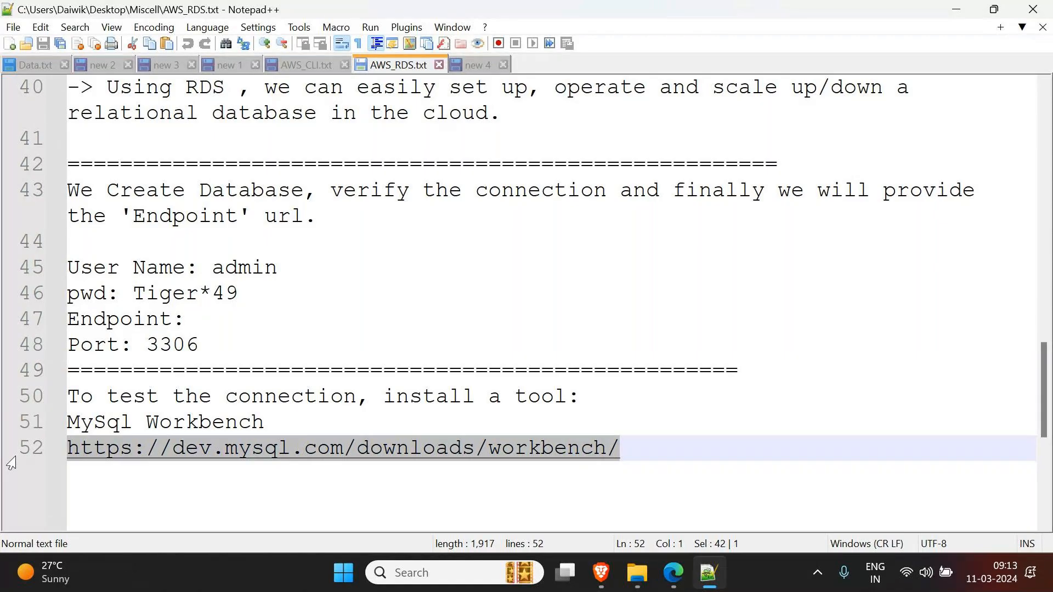
{"action": "left_click", "coordinate": [956, 10]}
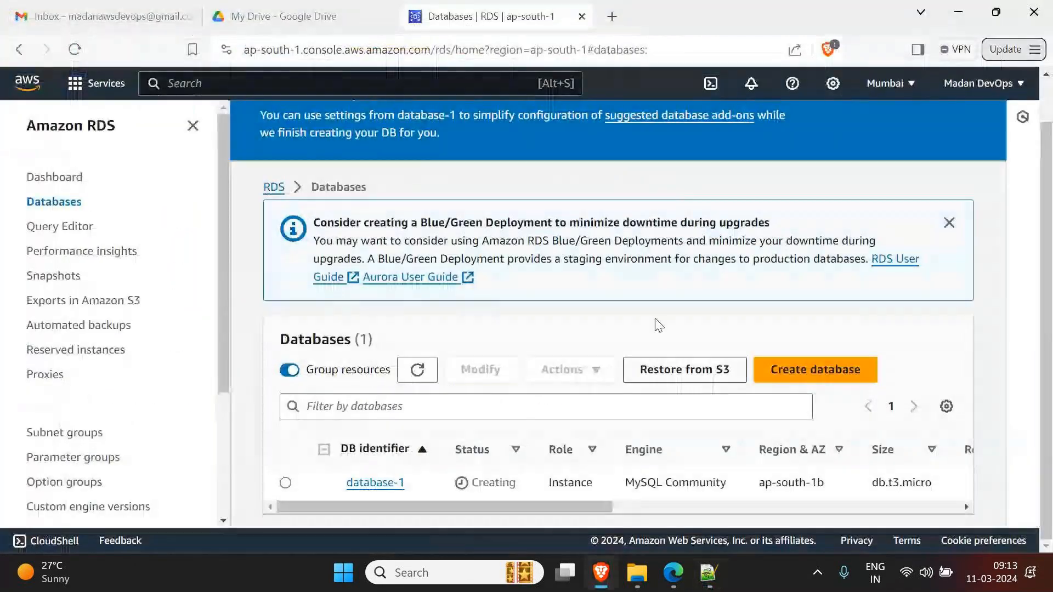
- Launch MySQL Workbench via 'wor' search and delete the saved DBConn connection
{"action": "left_click", "coordinate": [406, 573]}
{"action": "type", "text": "wor"}
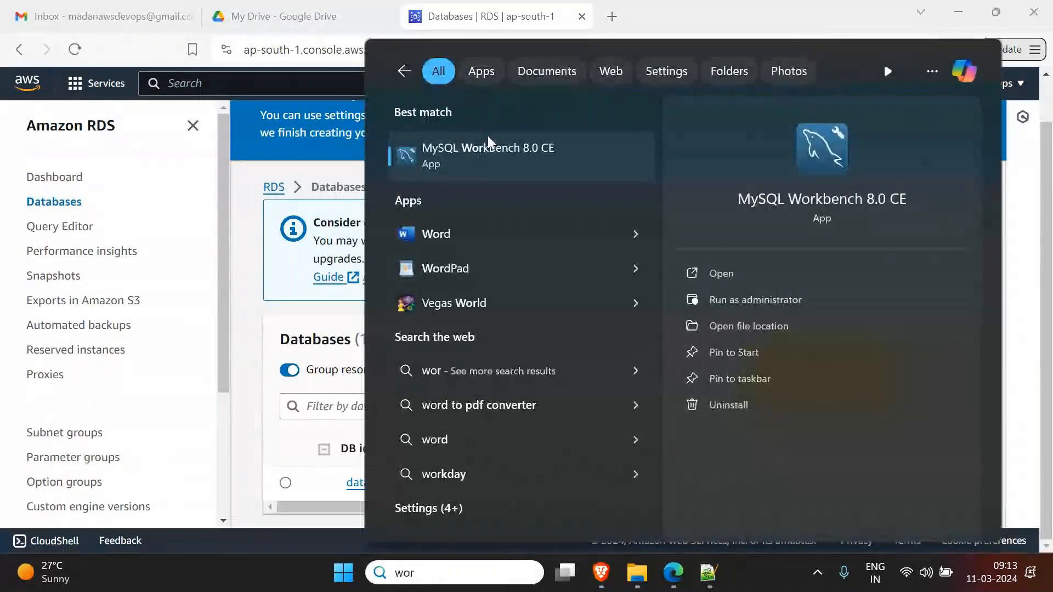
{"action": "left_click", "coordinate": [485, 154]}
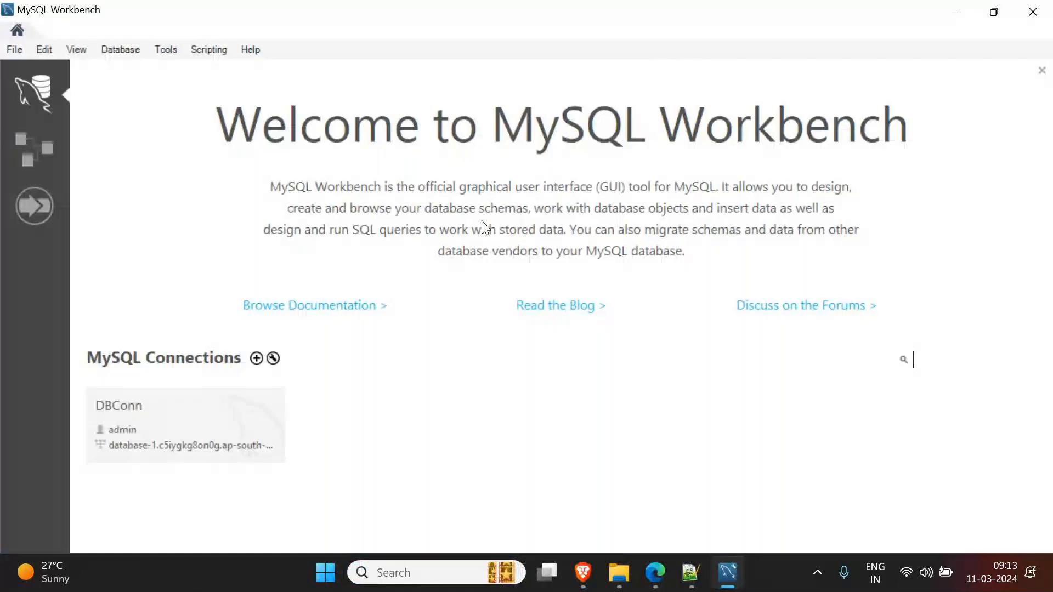
{"action": "right_click", "coordinate": [193, 427]}
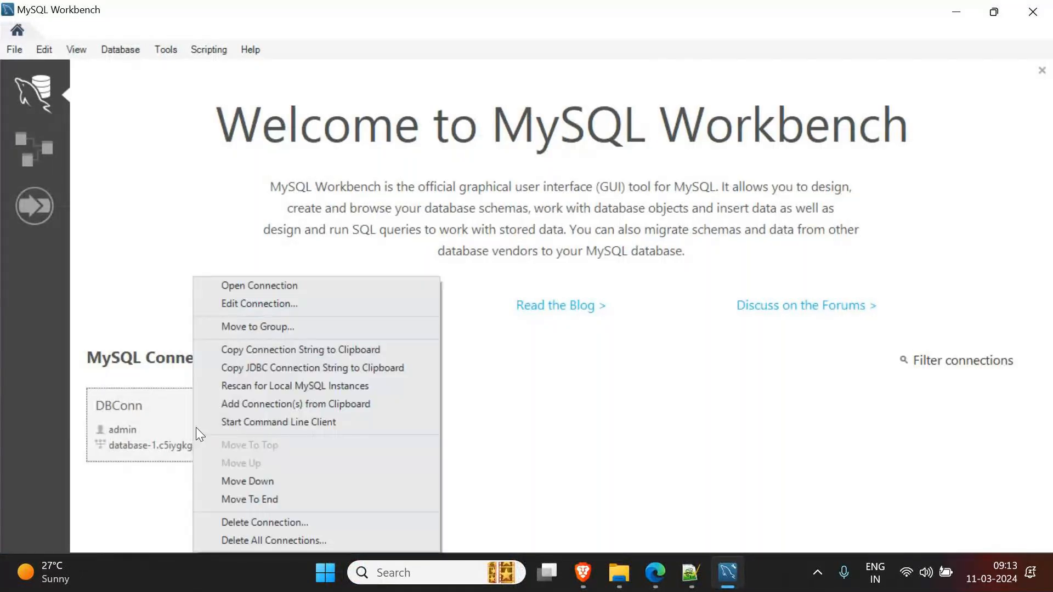
{"action": "left_click", "coordinate": [261, 523]}
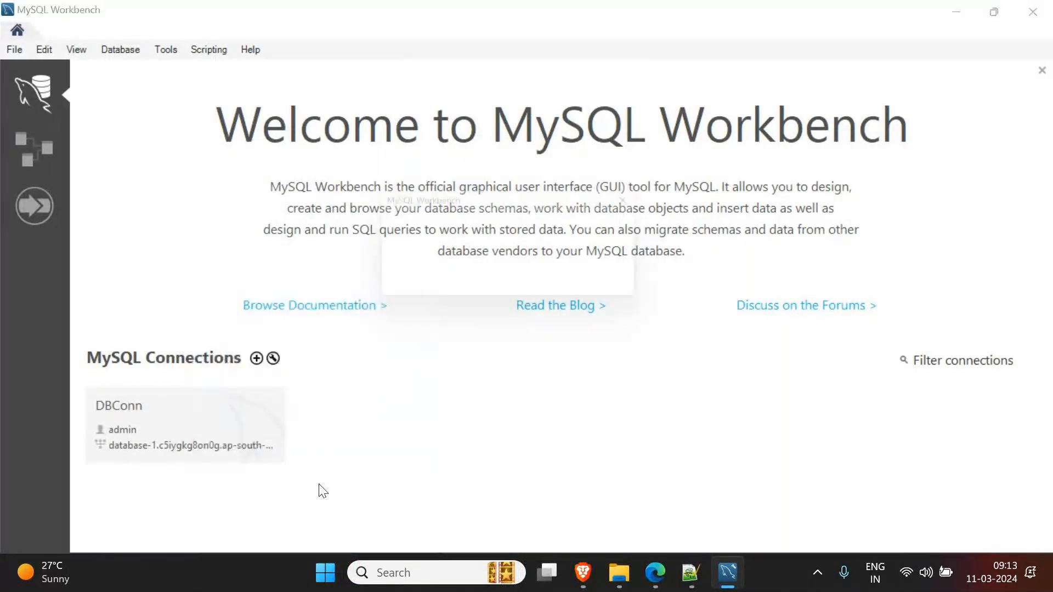
{"action": "left_click", "coordinate": [566, 288]}
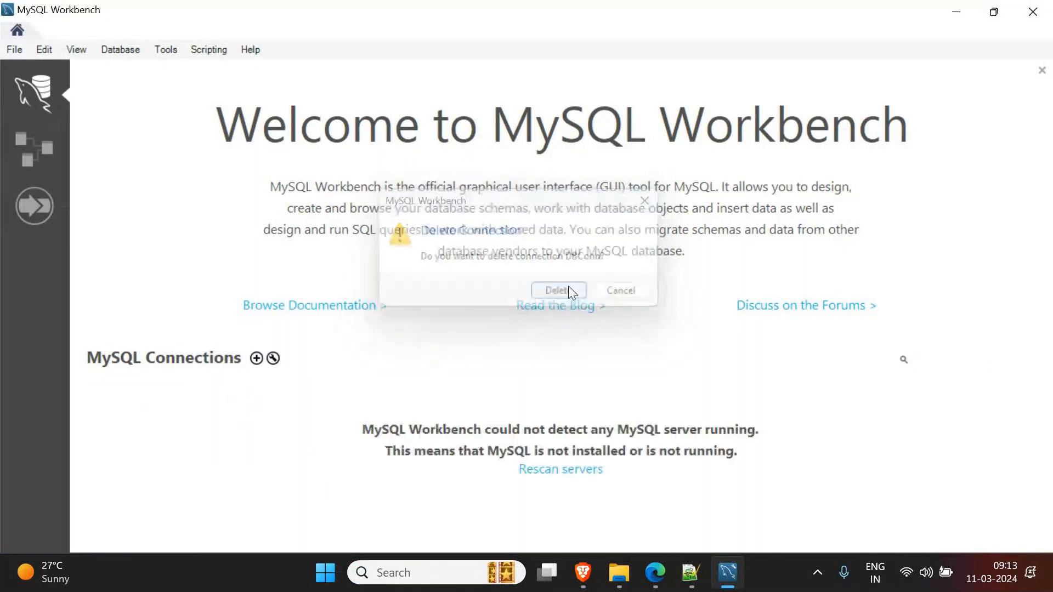
{"action": "left_click", "coordinate": [957, 13]}
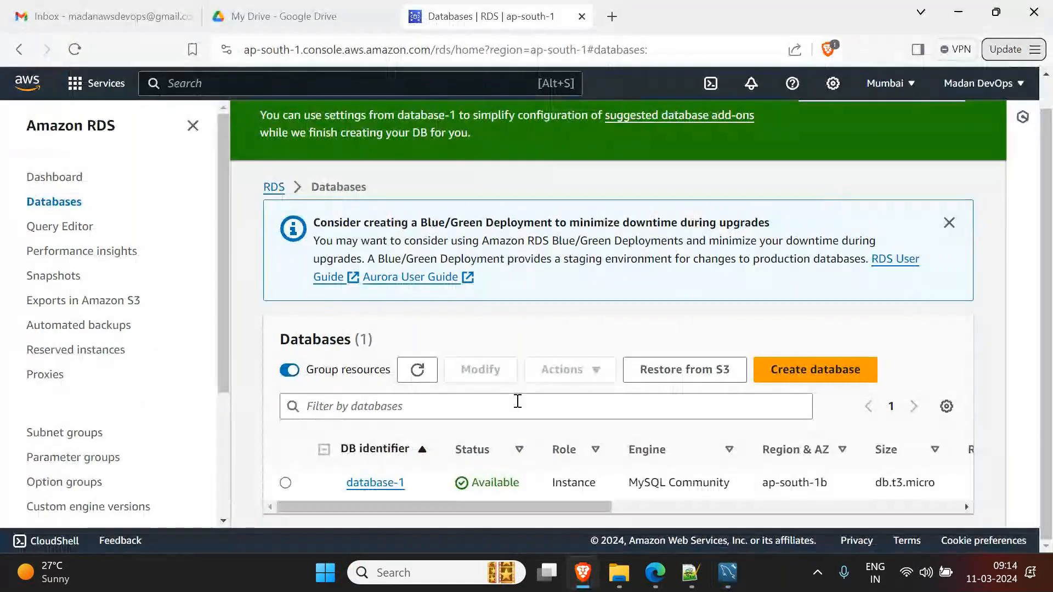
- Copy database-1's endpoint from its connection details and return to the notes
{"action": "scroll", "coordinate": [770, 239], "scroll_direction": "up", "scroll_amount": 1}
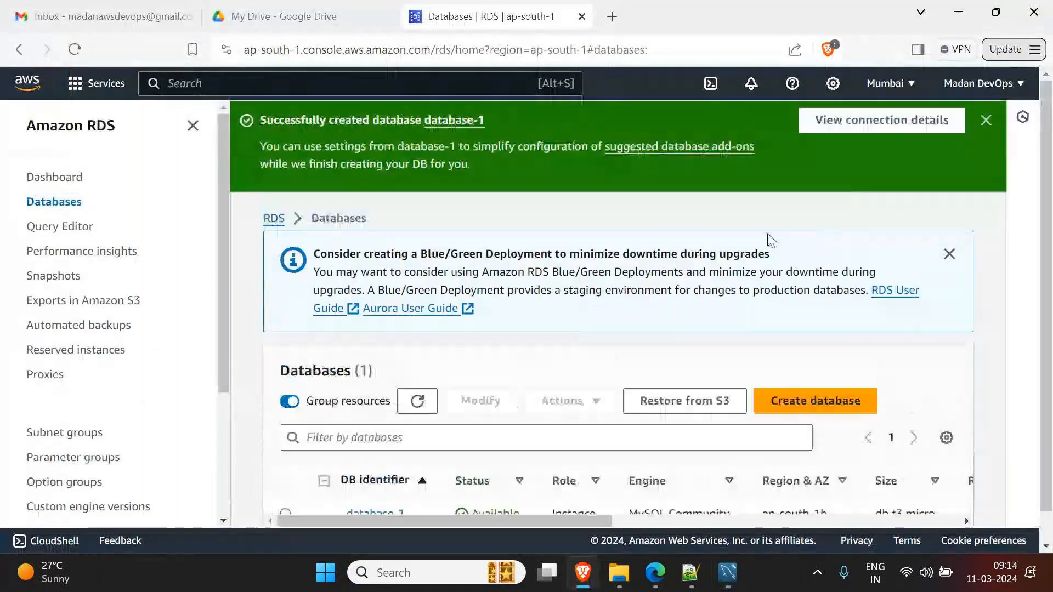
{"action": "left_click", "coordinate": [855, 134]}
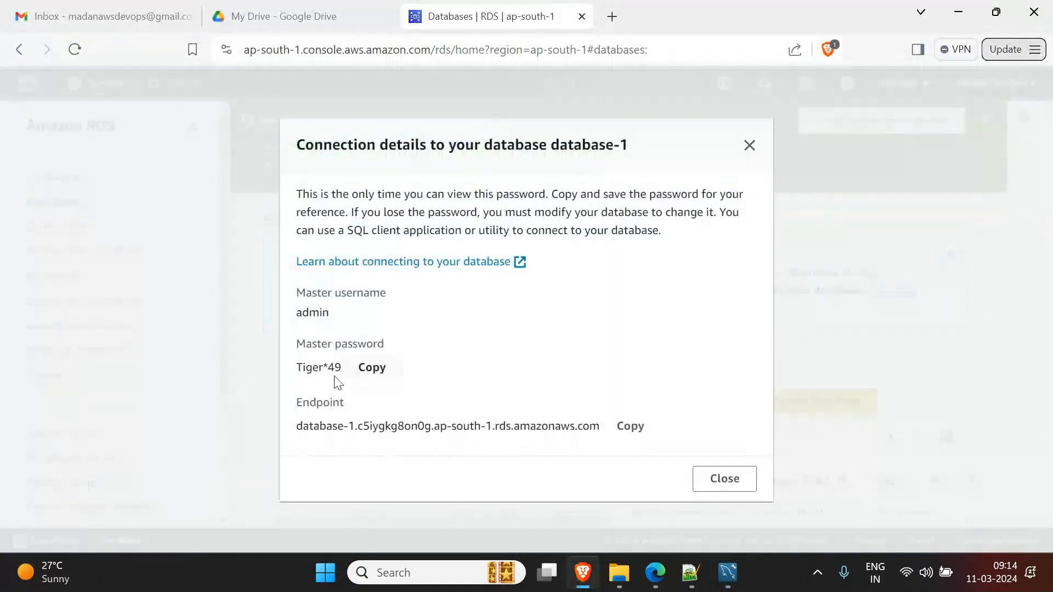
{"action": "left_click", "coordinate": [631, 427]}
{"action": "left_click", "coordinate": [690, 573]}
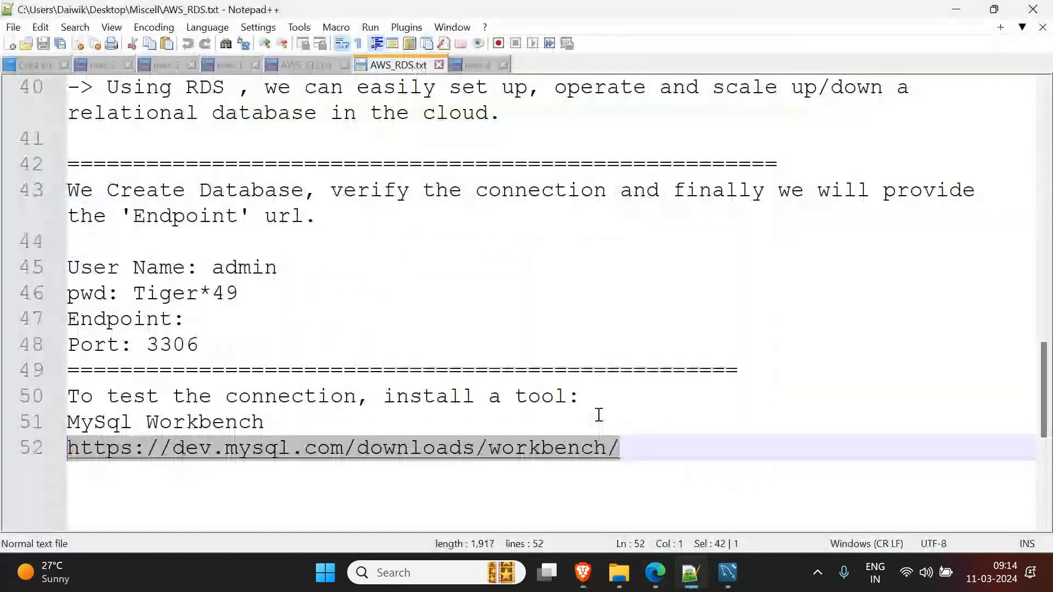
- Paste database-1's endpoint after Endpoint: on line 47, then start a new Workbench connection
{"action": "left_click", "coordinate": [337, 322]}
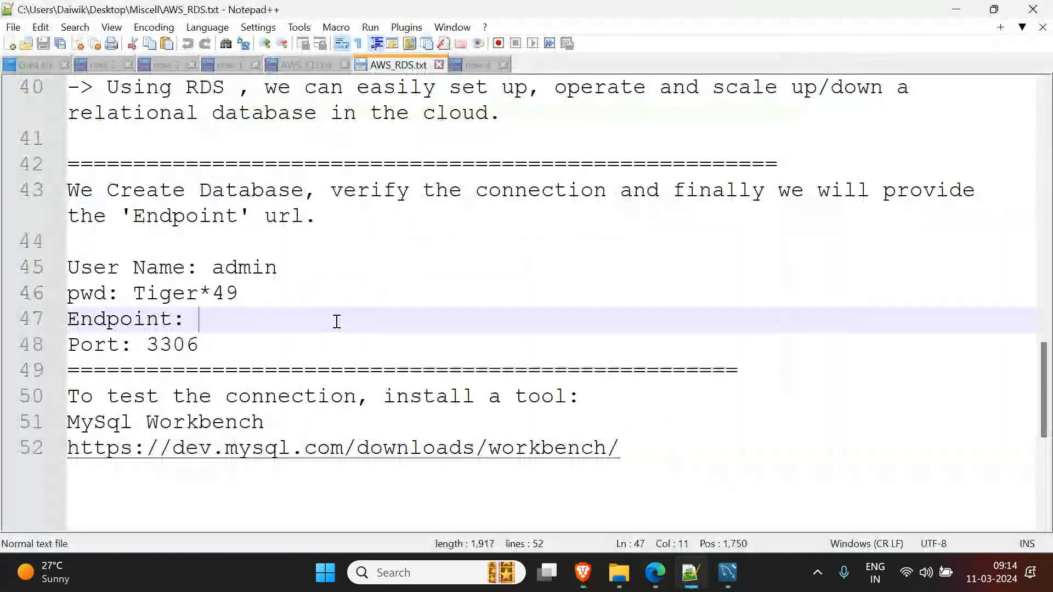
{"action": "key", "text": "ctrl+v"}
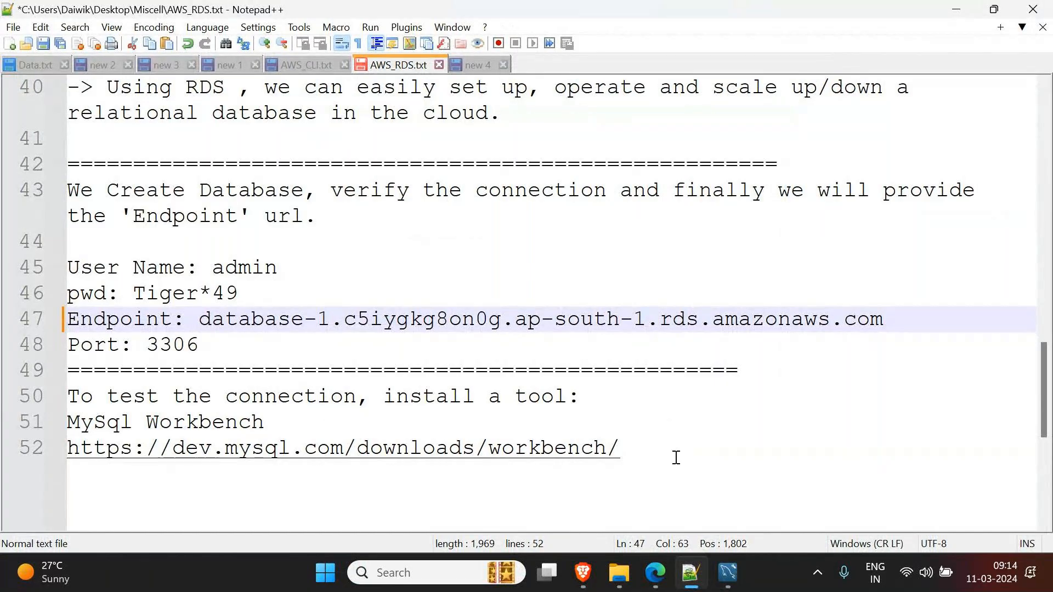
{"action": "left_click", "coordinate": [728, 573]}
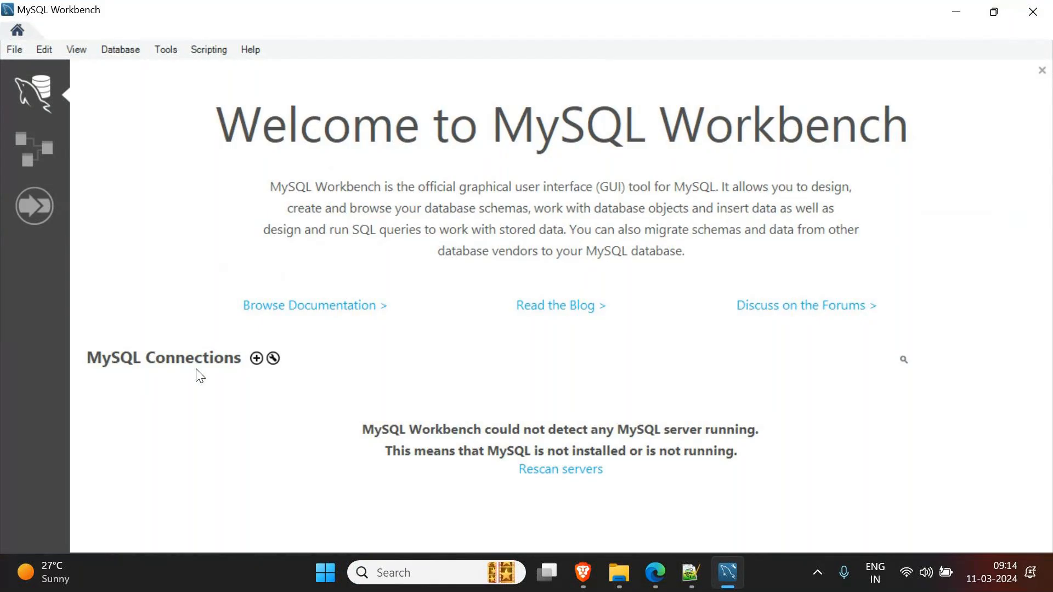
{"action": "left_click", "coordinate": [256, 359]}
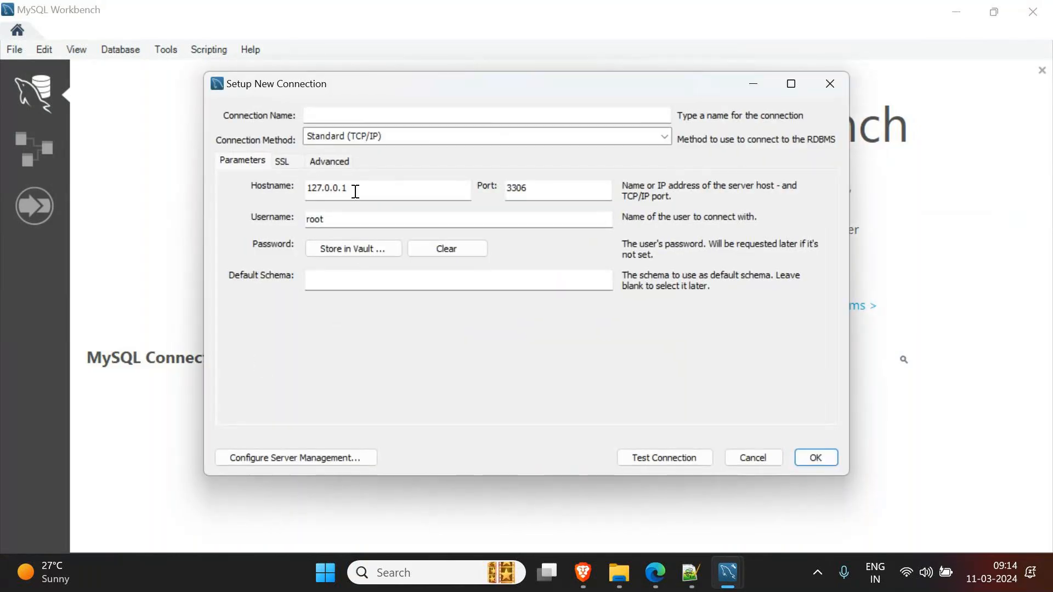
- Replace the hostname 127.0.0.1 with the pasted database-1 RDS endpoint
{"action": "left_click_drag", "start_coordinate": [355, 191], "coordinate": [228, 188]}
{"action": "key", "text": "ctrl+v"}
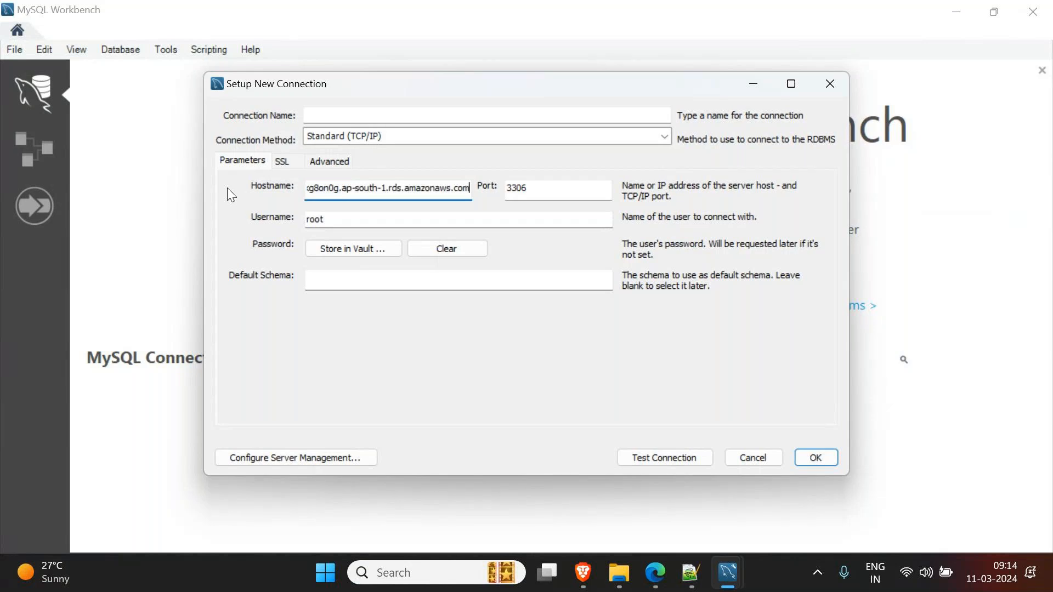
{"action": "key", "text": "Home"}
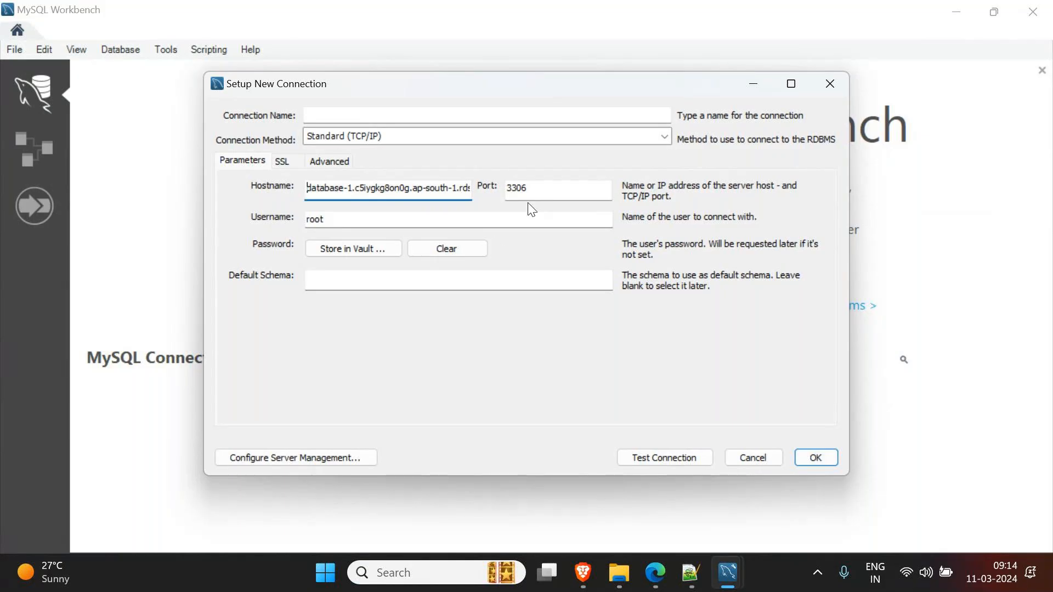
{"action": "left_click", "coordinate": [650, 575]}
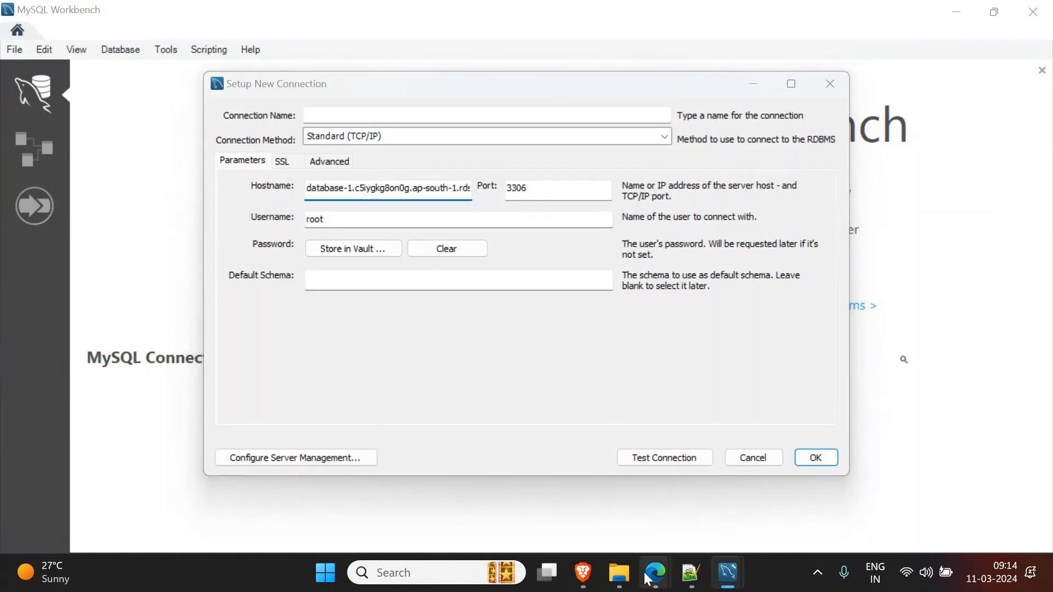
- Confirm database-1 uses port 3306 in the RDS console, then set the Workbench username to admin
{"action": "left_click", "coordinate": [584, 574]}
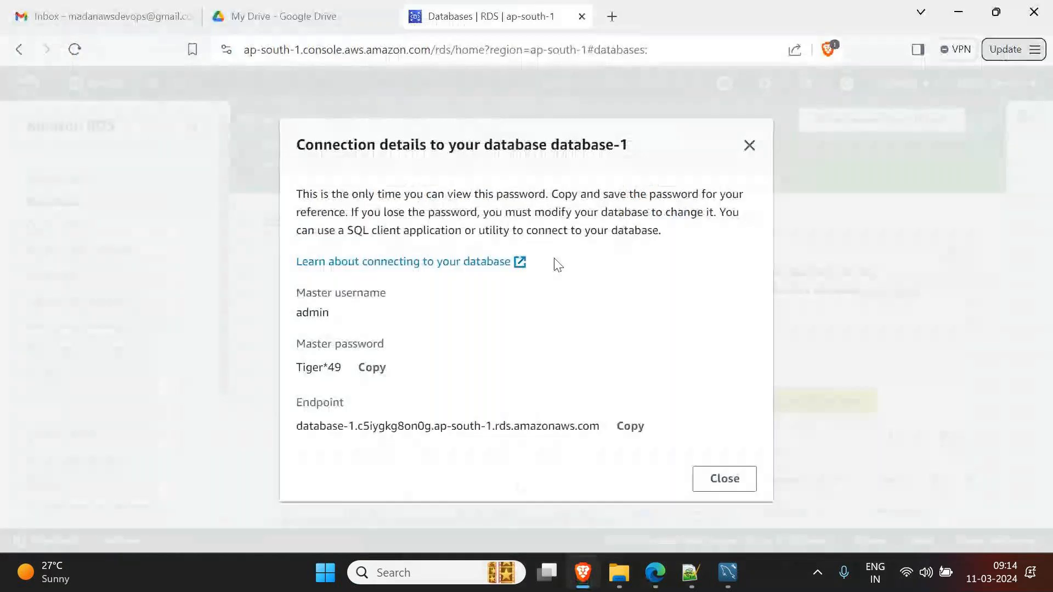
{"action": "left_click", "coordinate": [734, 482]}
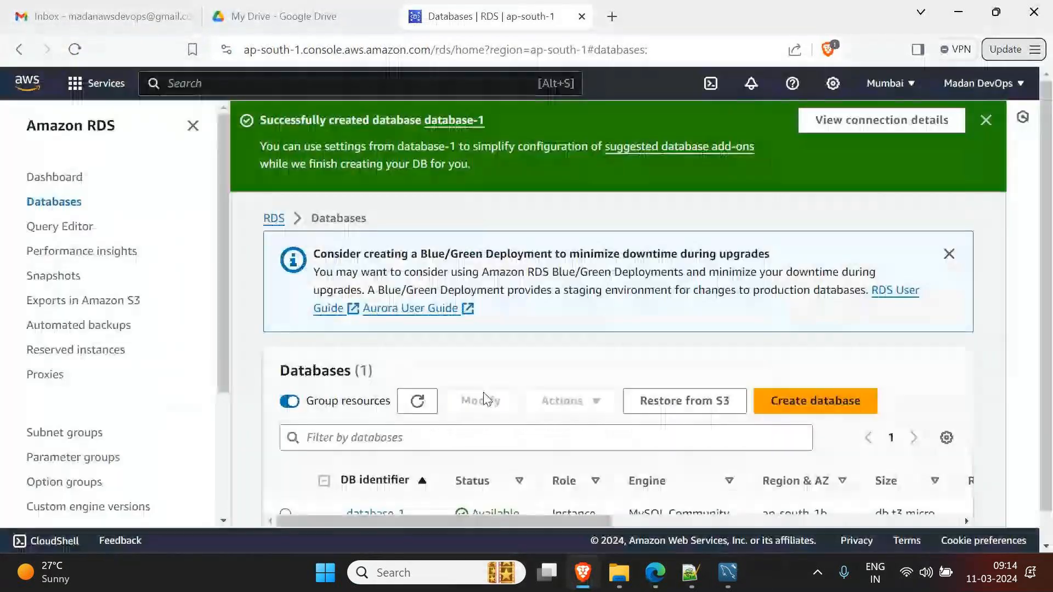
{"action": "scroll", "coordinate": [549, 409], "scroll_direction": "down", "scroll_amount": 1}
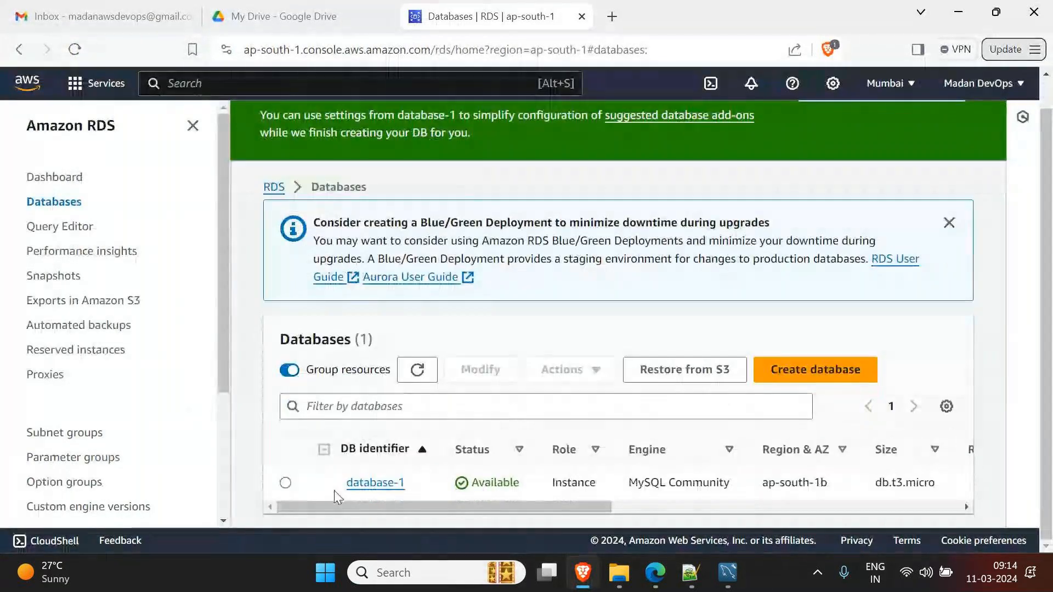
{"action": "left_click", "coordinate": [387, 484]}
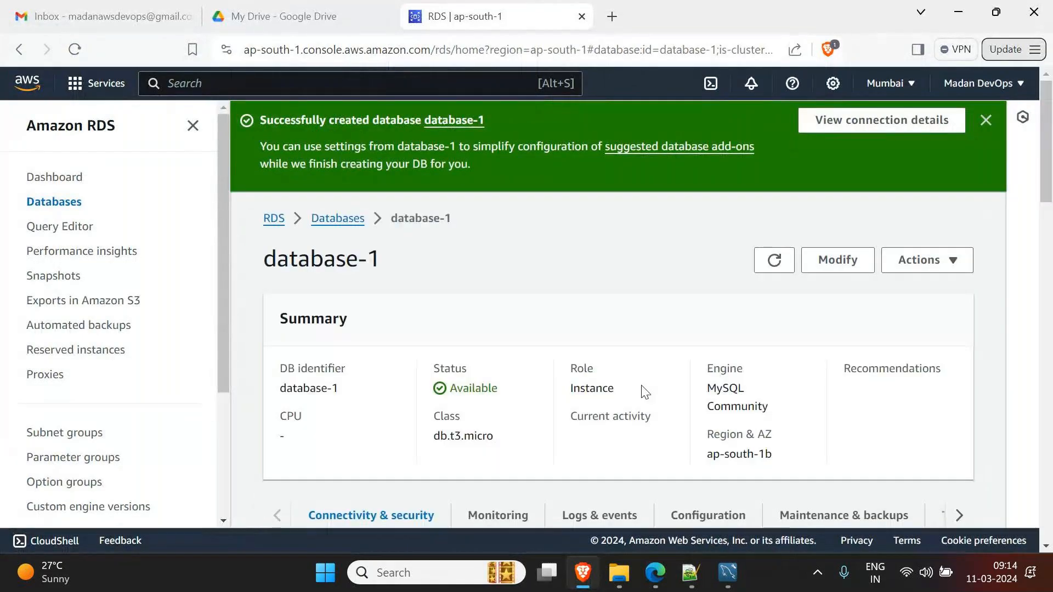
{"action": "scroll", "coordinate": [658, 383], "scroll_direction": "down", "scroll_amount": 8}
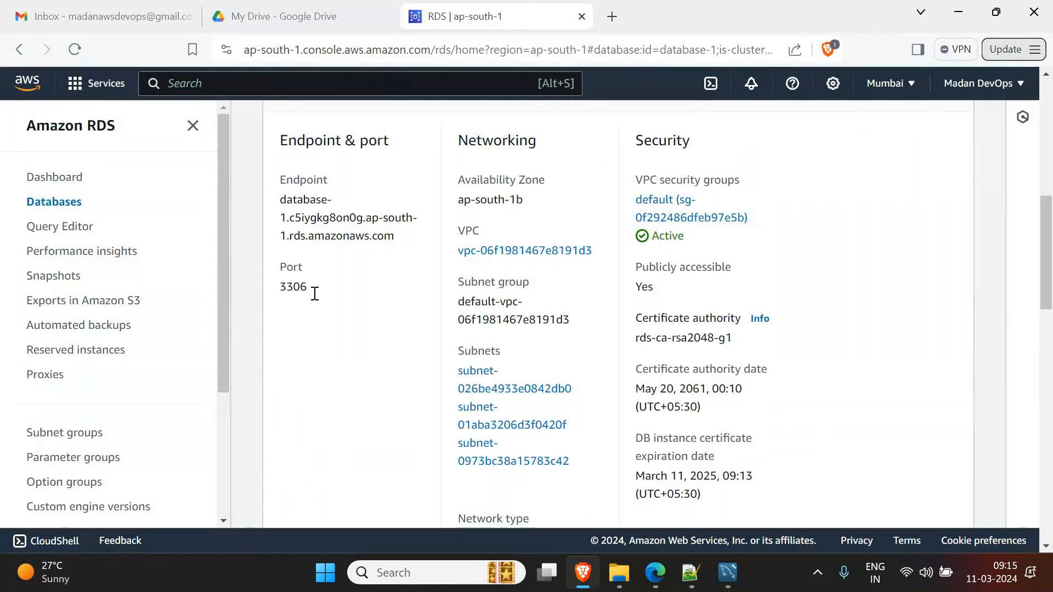
{"action": "double_click", "coordinate": [294, 287]}
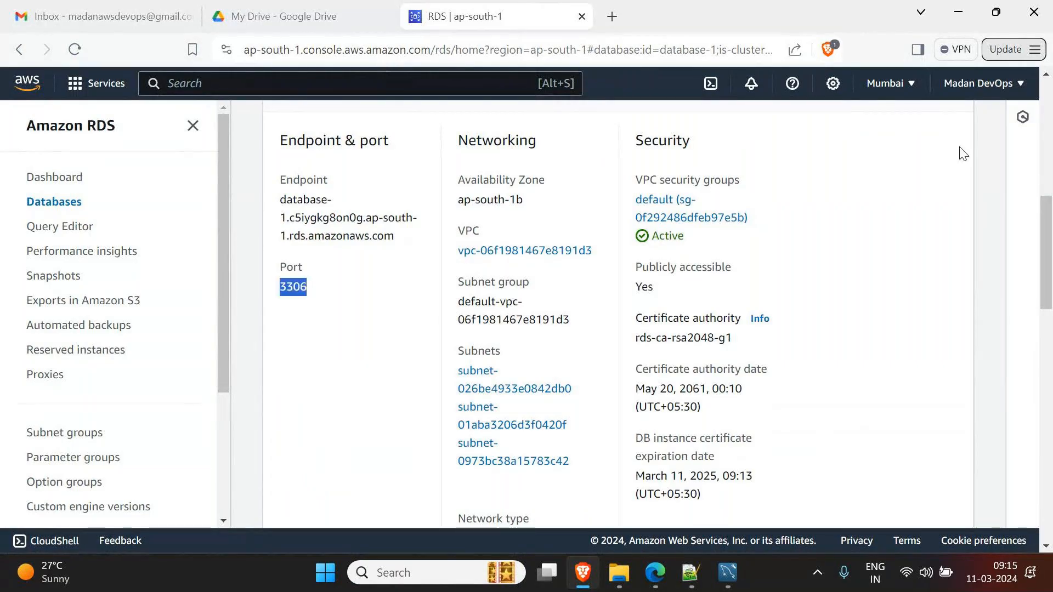
{"action": "left_click", "coordinate": [959, 11]}
{"action": "left_click_drag", "start_coordinate": [348, 221], "coordinate": [245, 212]}
{"action": "type", "text": "admin"}
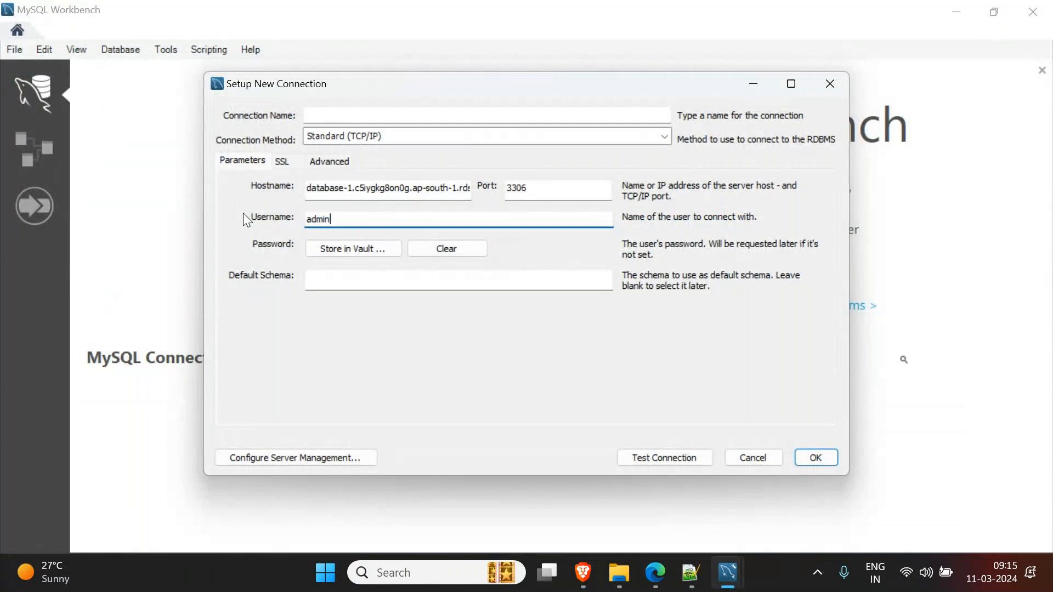
- Store the database password in the vault and test the RDS connection
{"action": "left_click", "coordinate": [339, 242]}
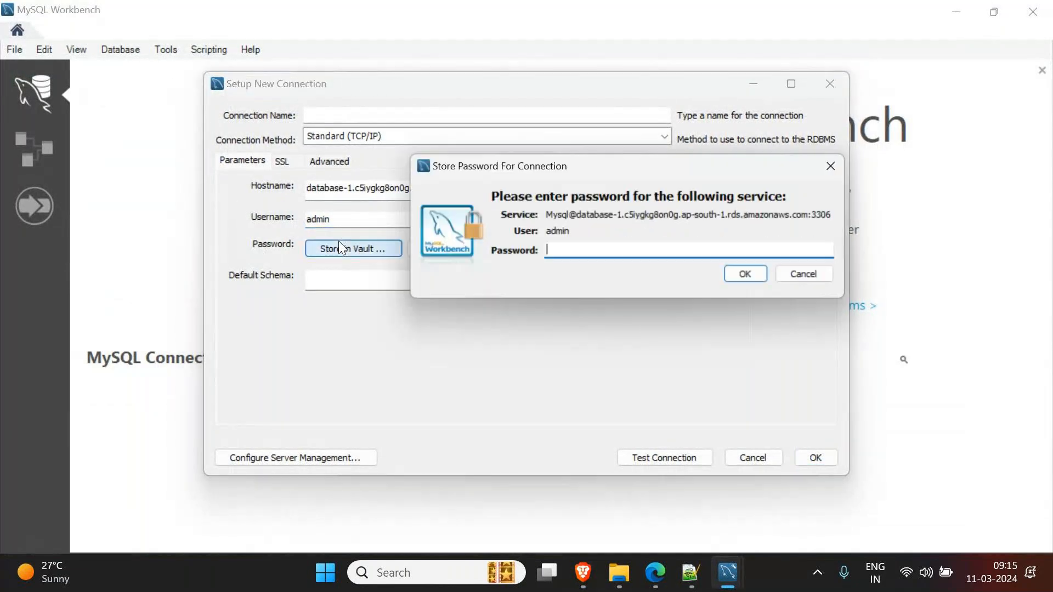
{"action": "type", "text": "*********"}
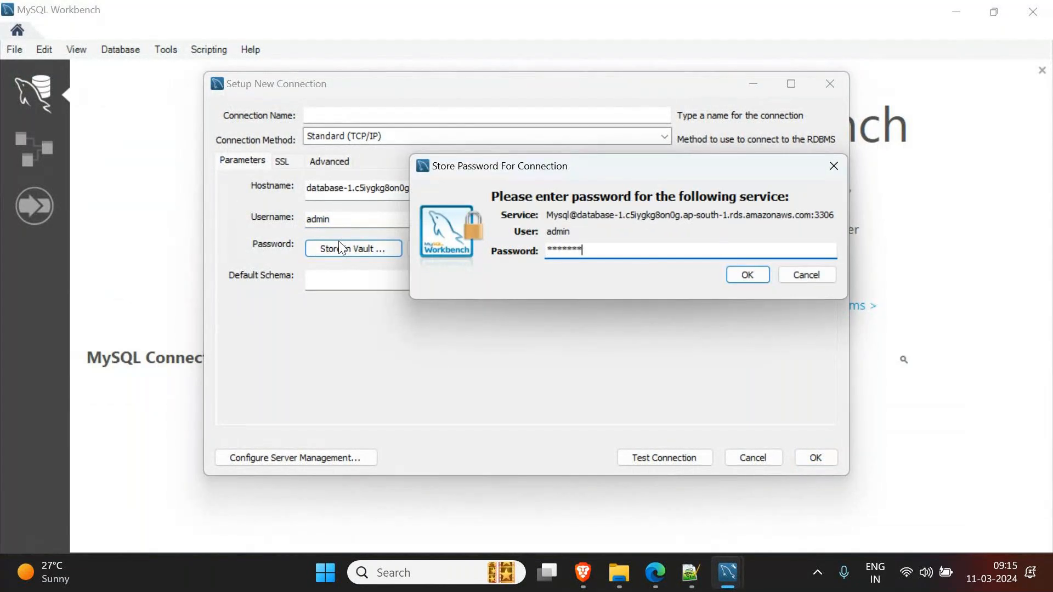
{"action": "left_click", "coordinate": [746, 276]}
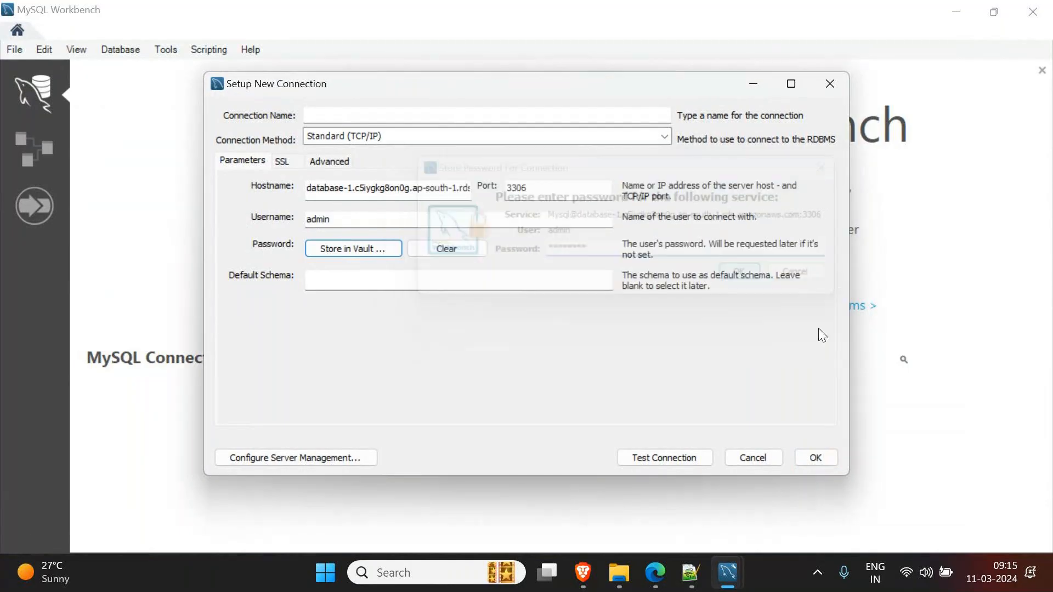
{"action": "left_click", "coordinate": [654, 457]}
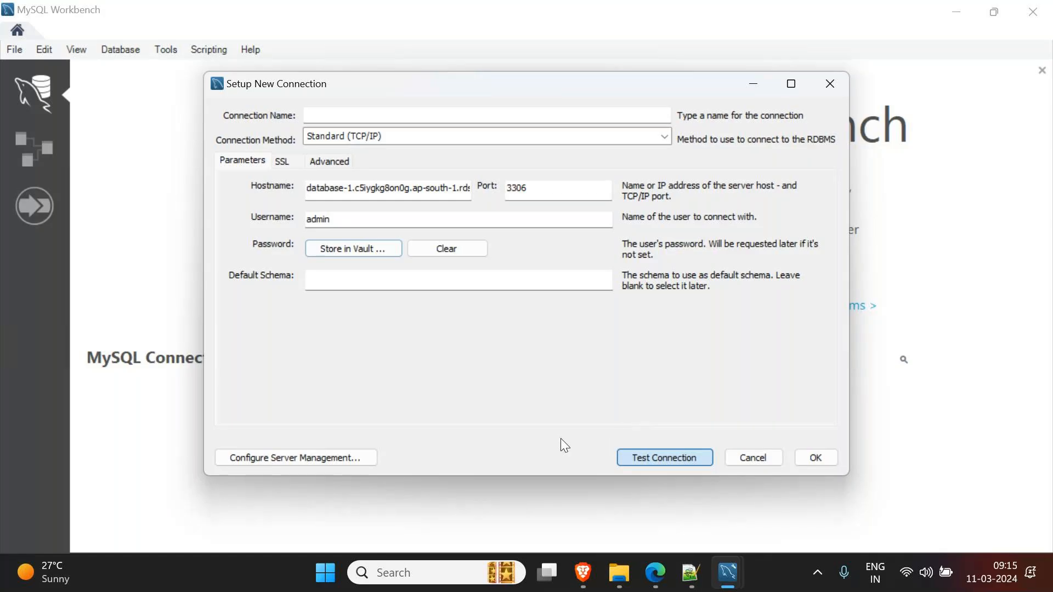
{"action": "mouse_move", "coordinate": [542, 91]}
{"action": "left_mouse_down"}
{"action": "mouse_move", "coordinate": [576, 104]}
{"action": "mouse_move", "coordinate": [544, 90]}
{"action": "left_mouse_up"}
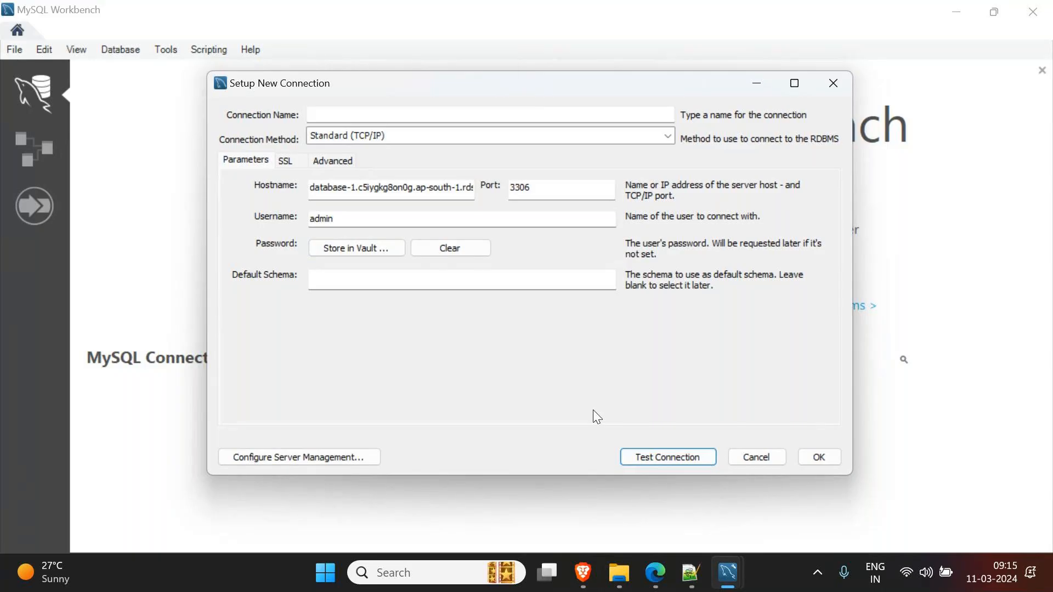
- Duplicate the RDS database tab in Brave
{"action": "left_click", "coordinate": [655, 581]}
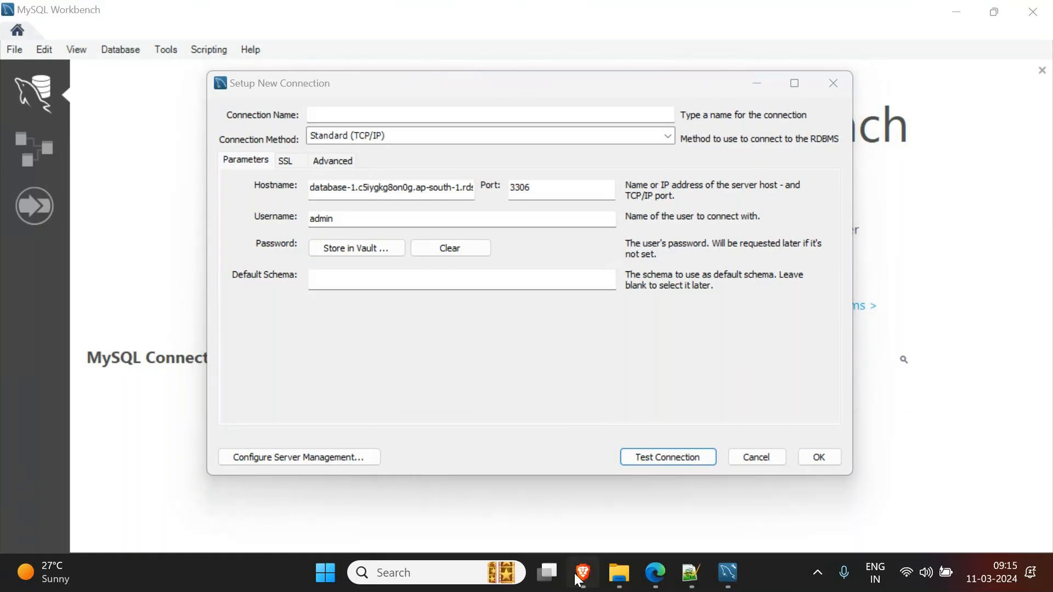
{"action": "left_click", "coordinate": [583, 574]}
{"action": "right_click", "coordinate": [535, 22]}
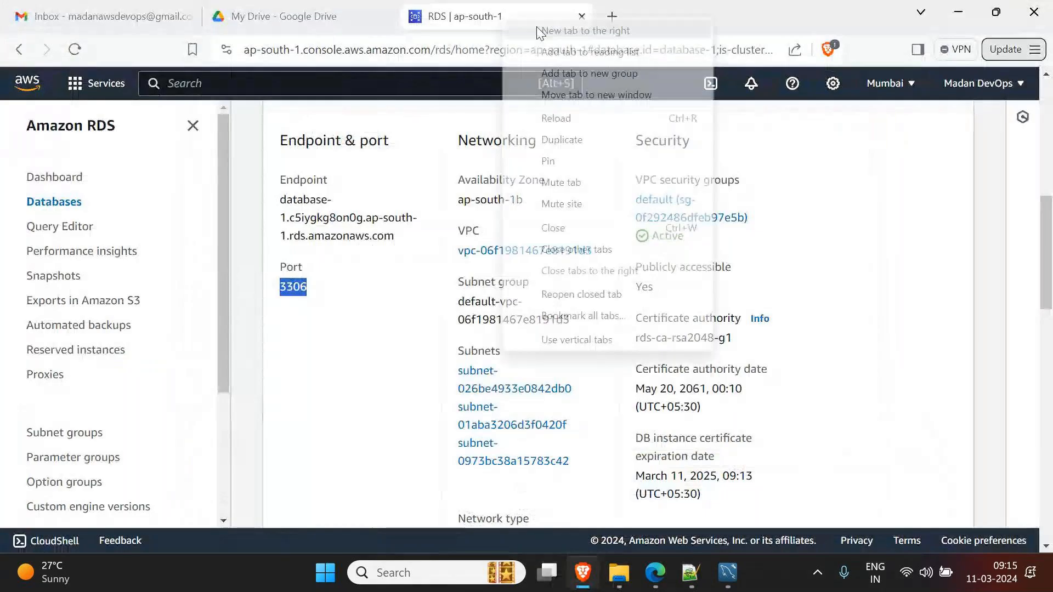
{"action": "left_click", "coordinate": [572, 140]}
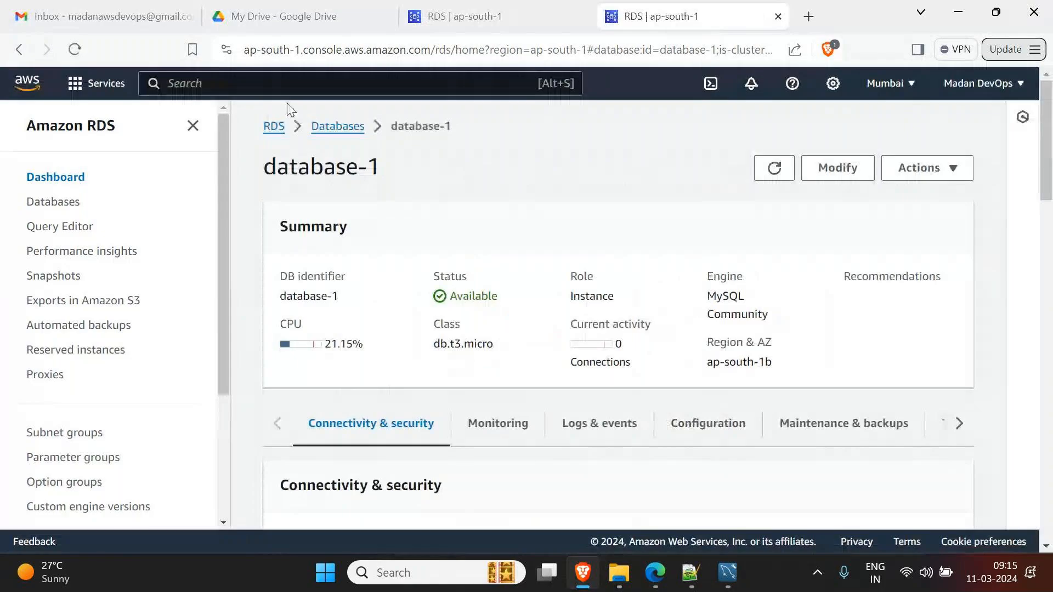
- Open the EC2 Security groups page via the AWS console search
{"action": "left_click", "coordinate": [264, 83]}
{"action": "type", "text": "secu"}
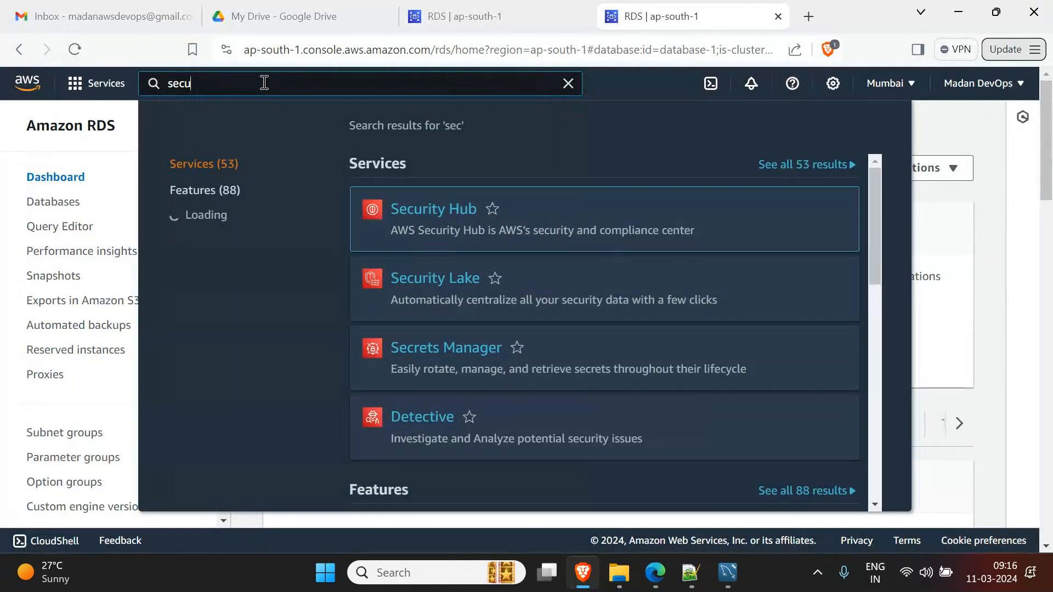
{"action": "type", "text": "rity groups"}
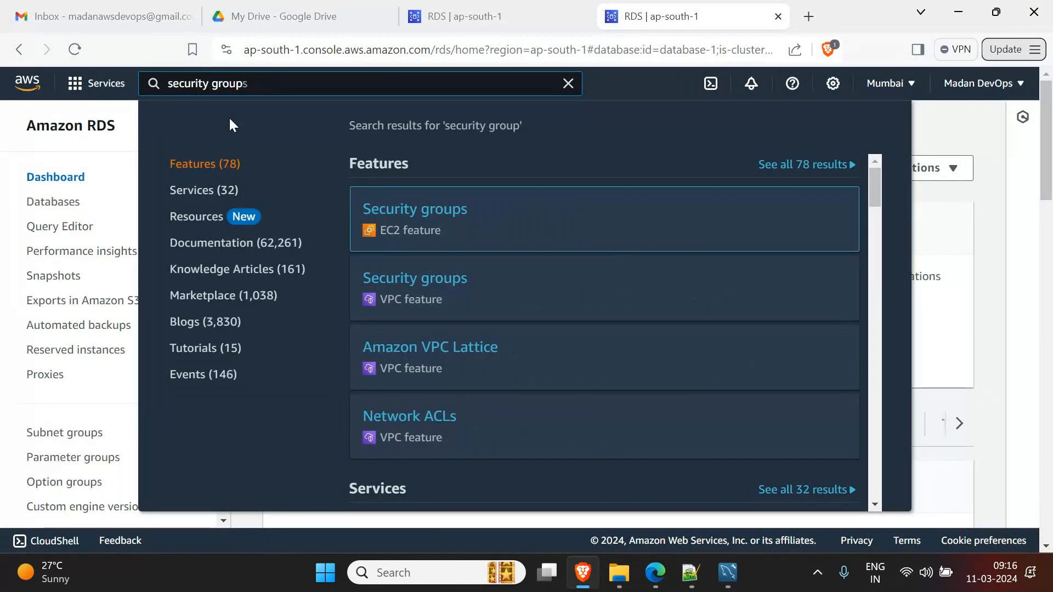
{"action": "left_click", "coordinate": [399, 220]}
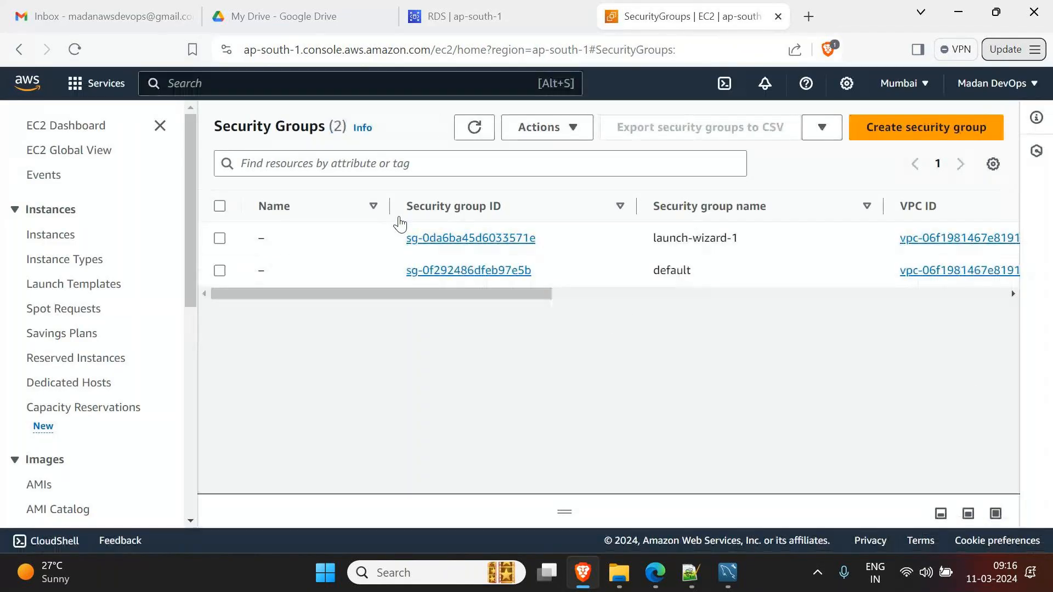
- Start a new security group and name it Fedex_db-SG
{"action": "left_click", "coordinate": [912, 128]}
{"action": "scroll", "coordinate": [911, 126], "scroll_direction": "down", "scroll_amount": 8}
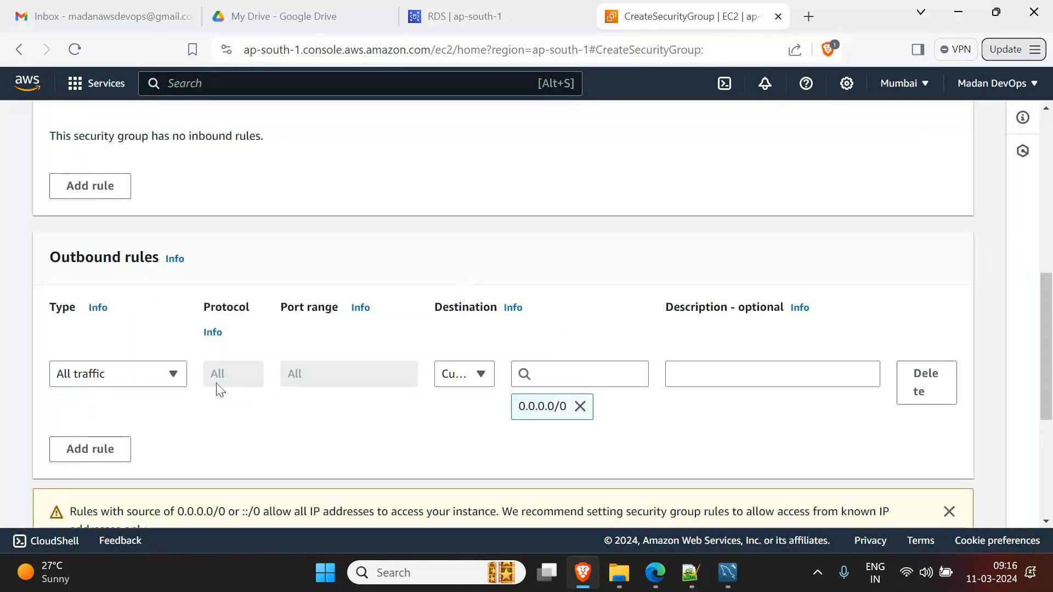
{"action": "scroll", "coordinate": [173, 295], "scroll_direction": "up", "scroll_amount": 2}
{"action": "scroll", "coordinate": [173, 294], "scroll_direction": "up", "scroll_amount": 5}
{"action": "left_click", "coordinate": [168, 261]}
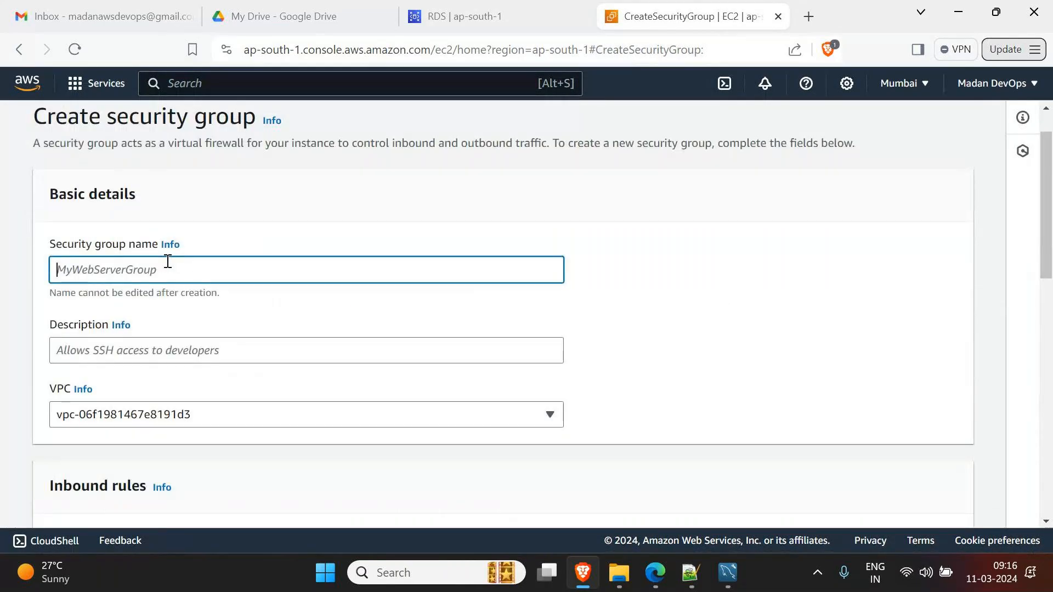
{"action": "type", "text": "fed"}
{"action": "type", "text": "ex"}
{"action": "type", "text": "_de"}
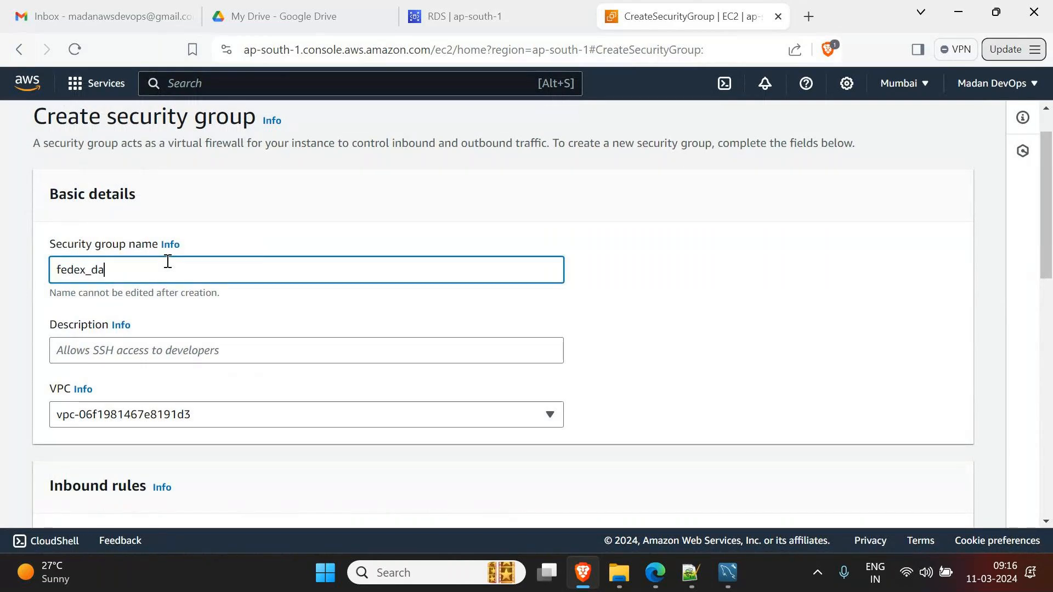
{"action": "key", "text": "BackSpace"}
{"action": "type", "text": "b"}
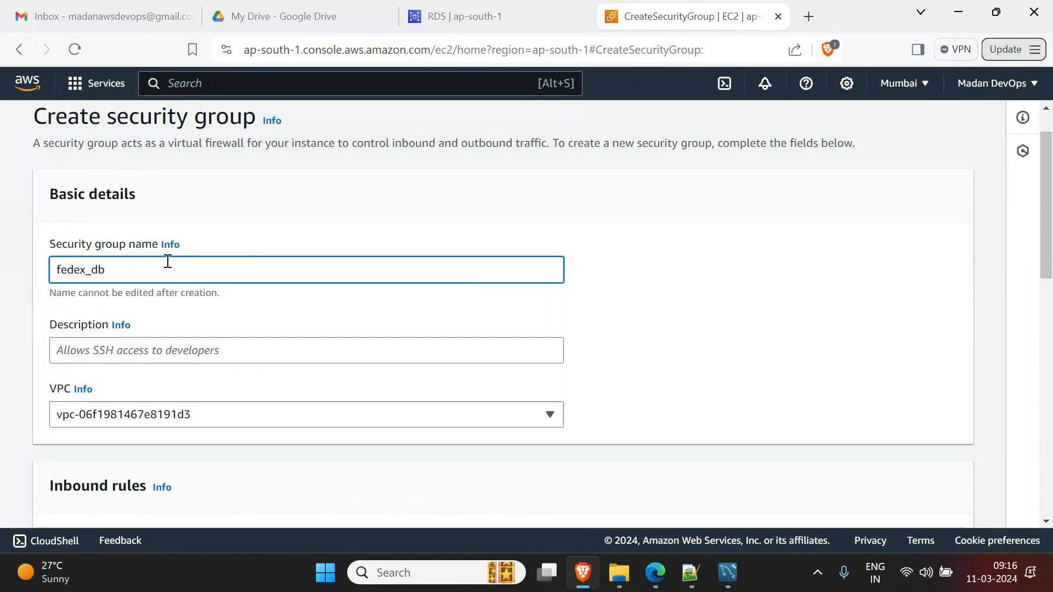
{"action": "type", "text": "-SG"}
{"action": "key", "text": "Home"}
{"action": "type", "text": "F"}
{"action": "key", "text": "Delete"}
- Select the Fedex_db-SG name and scroll the form down toward Inbound rules
{"action": "triple_click", "coordinate": [141, 268]}
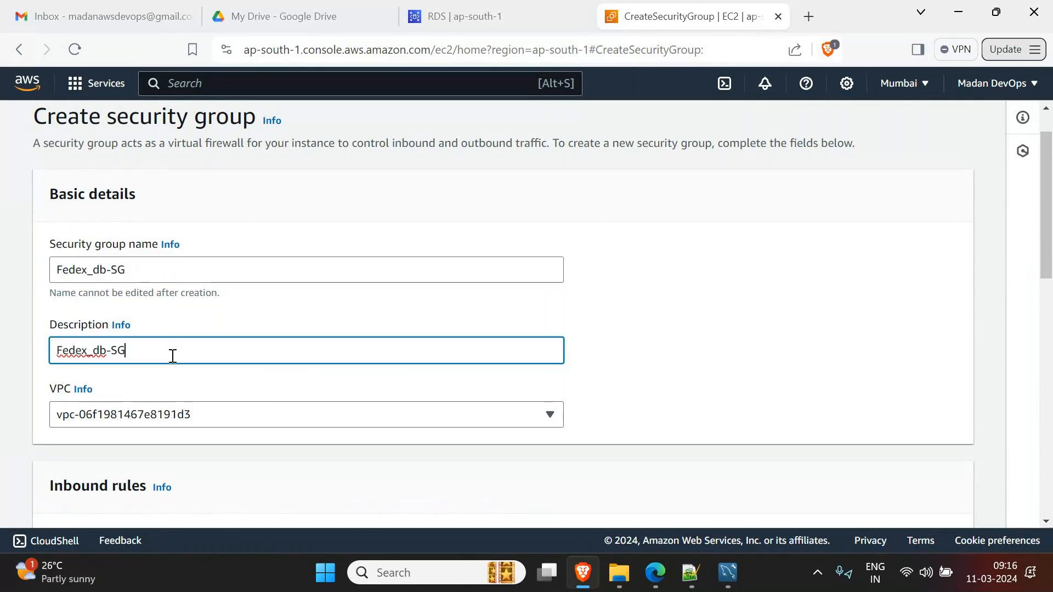
{"action": "scroll", "coordinate": [451, 379], "scroll_direction": "down", "scroll_amount": 7}
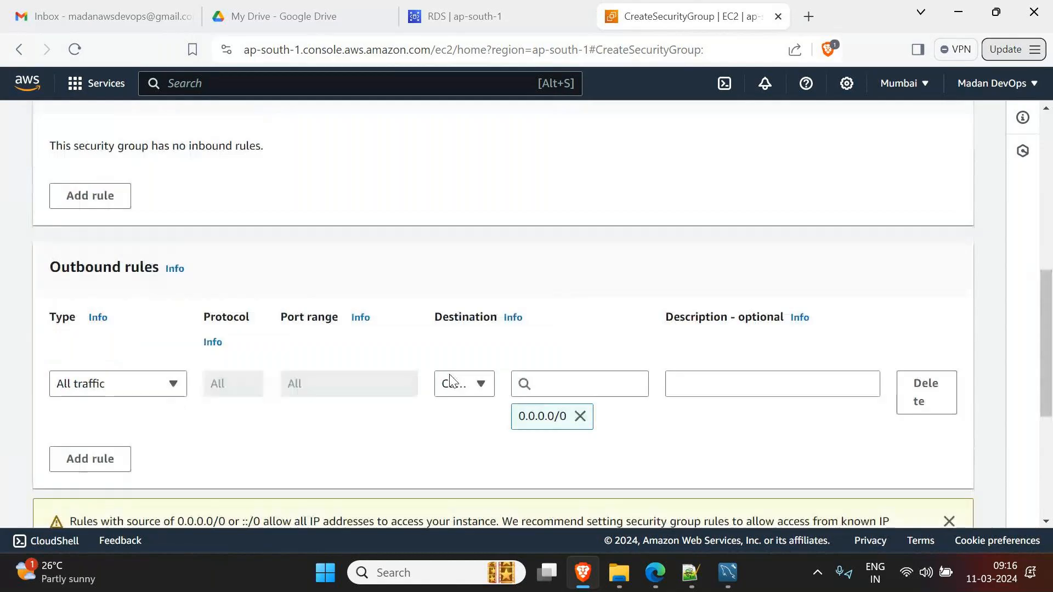
{"action": "scroll", "coordinate": [248, 273], "scroll_direction": "up", "scroll_amount": 3}
{"action": "scroll", "coordinate": [85, 416], "scroll_direction": "down", "scroll_amount": 3}
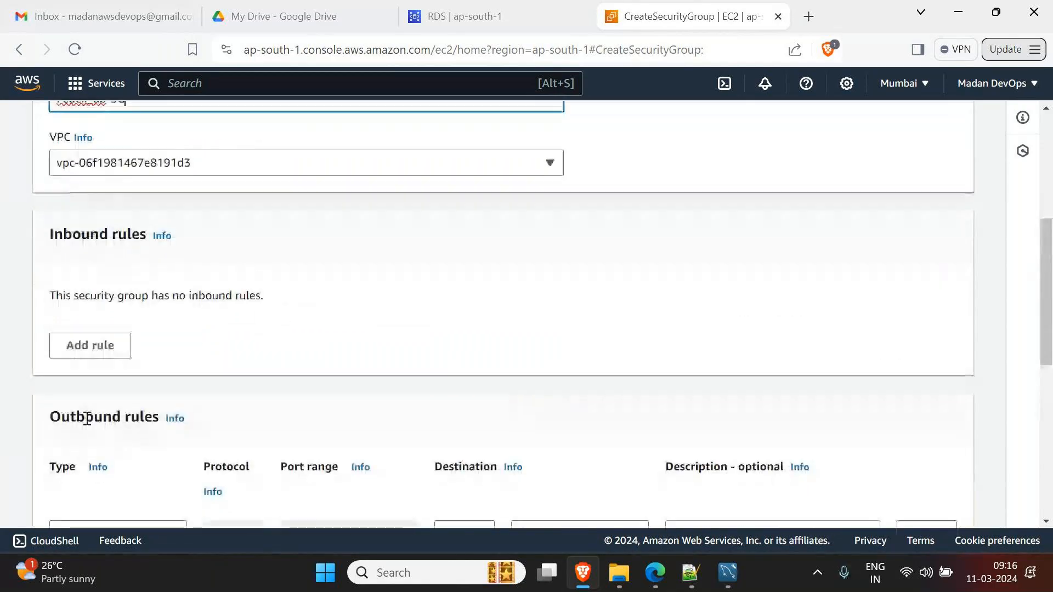
{"action": "scroll", "coordinate": [82, 380], "scroll_direction": "up", "scroll_amount": 7}
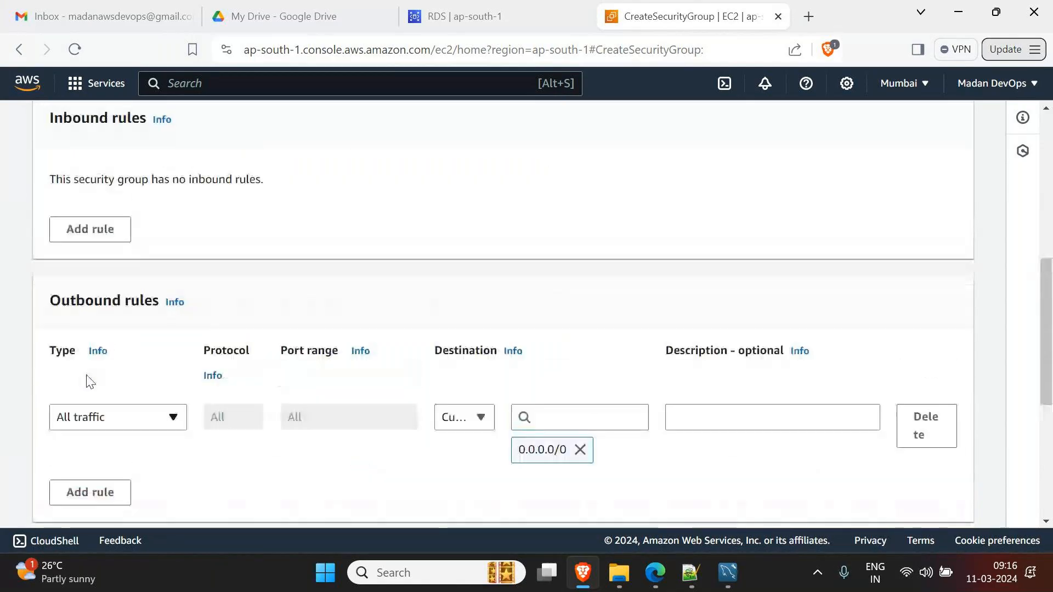
{"action": "scroll", "coordinate": [120, 439], "scroll_direction": "down", "scroll_amount": 3}
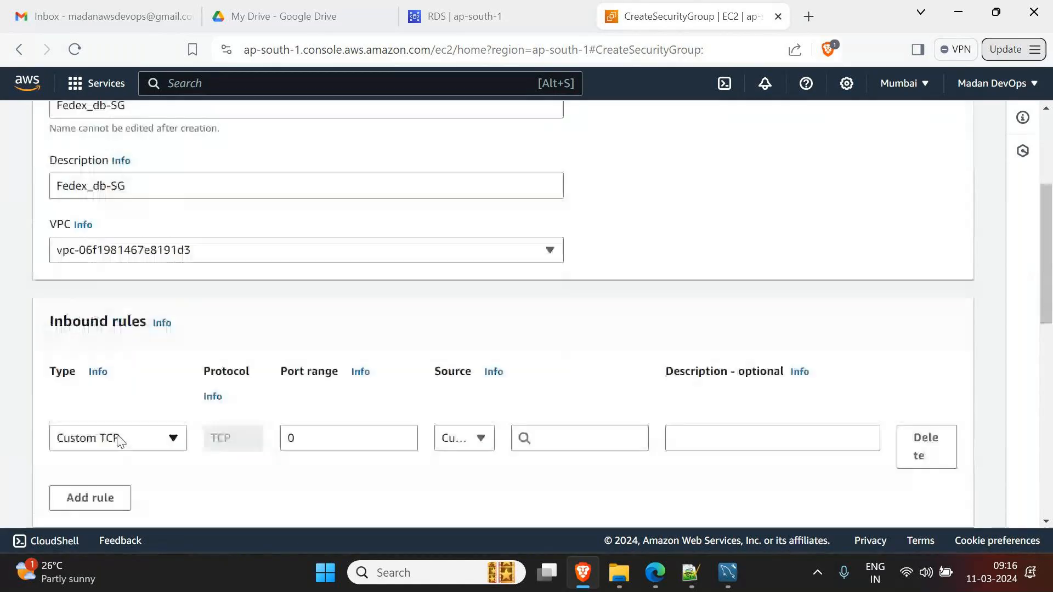
- Filter the inbound rule Type list for 'mys', then pick MSSQL as the rule type
{"action": "left_click", "coordinate": [120, 439]}
{"action": "type", "text": "mys"}
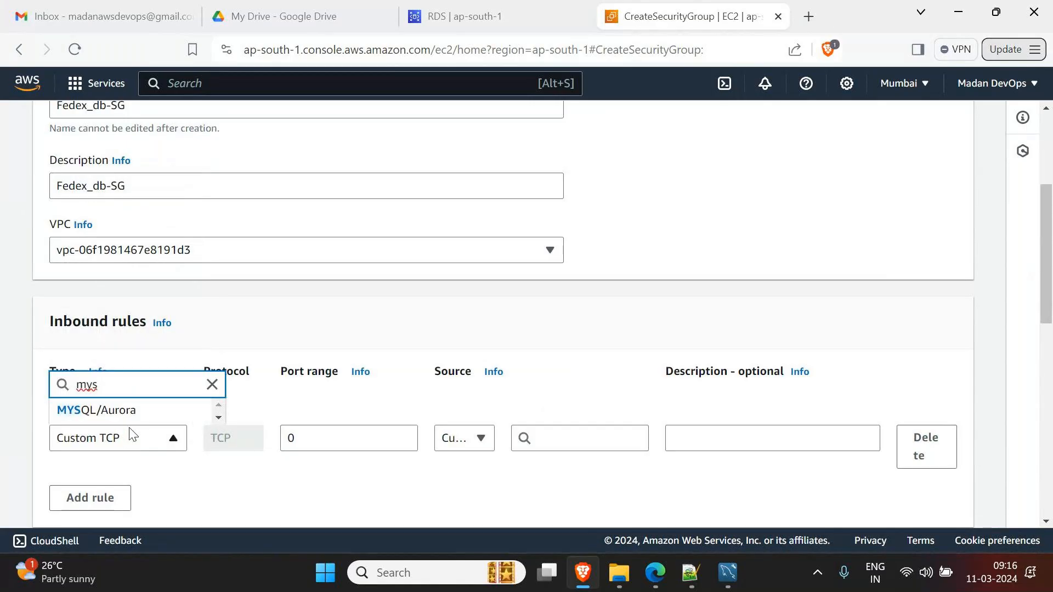
{"action": "left_click", "coordinate": [212, 384]}
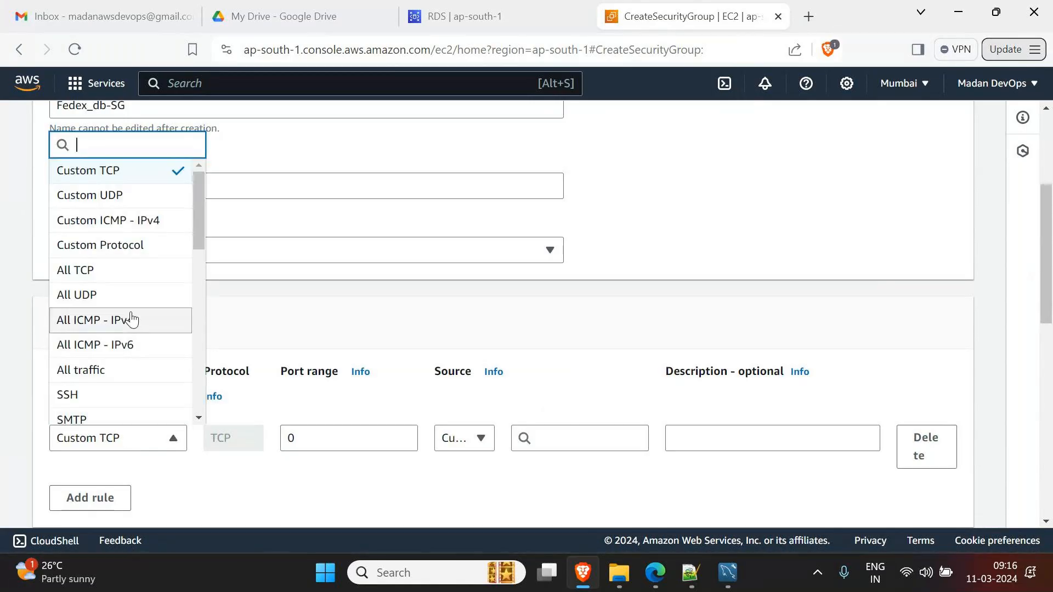
{"action": "scroll", "coordinate": [132, 310], "scroll_direction": "down", "scroll_amount": 10}
{"action": "scroll", "coordinate": [131, 310], "scroll_direction": "up", "scroll_amount": 3}
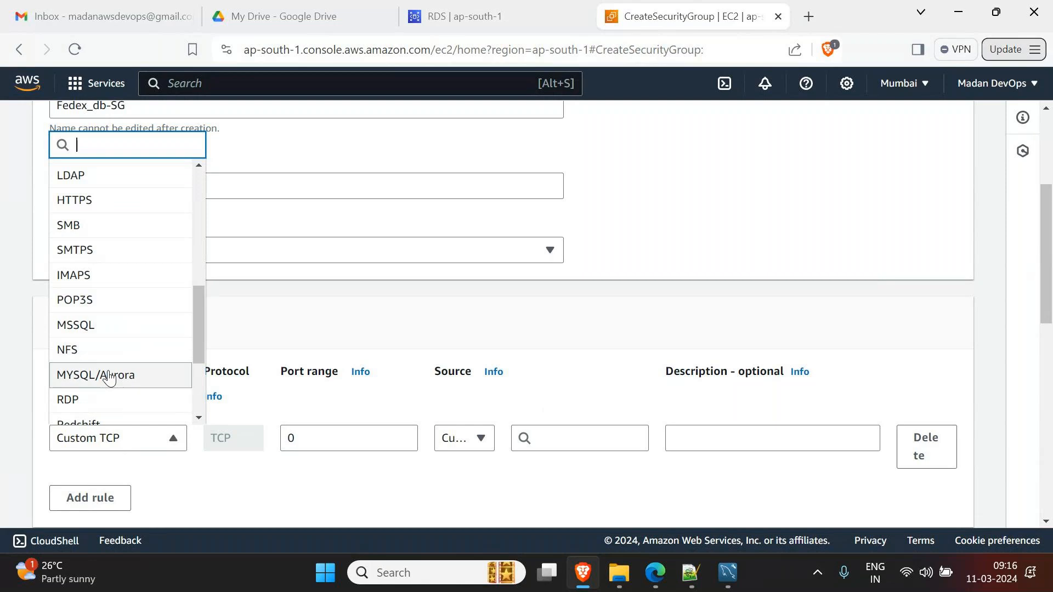
{"action": "left_click", "coordinate": [104, 328]}
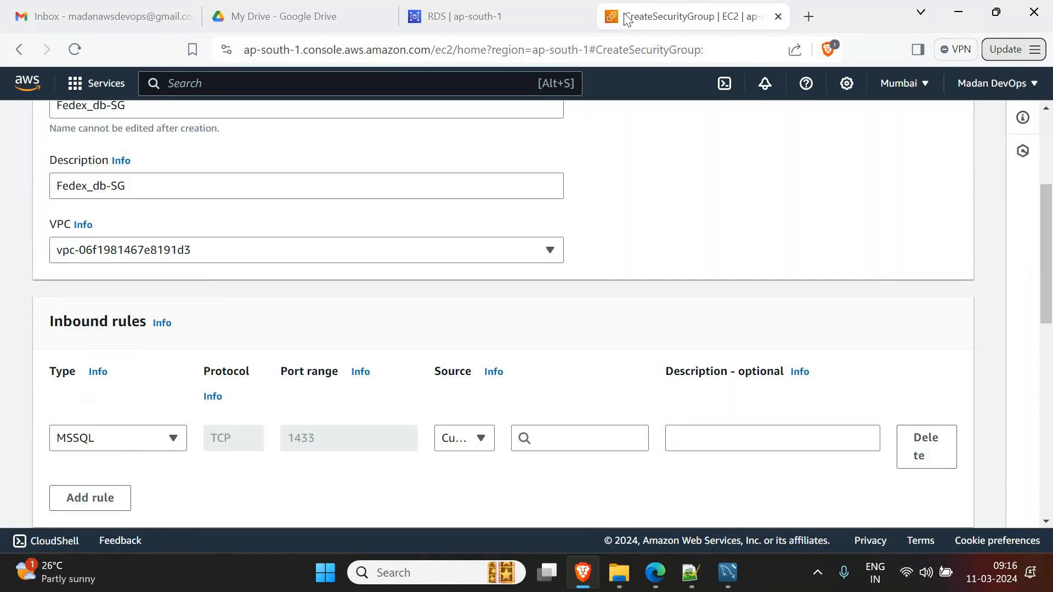
- Check the database port on the RDS page, then change the inbound rule type to MYSQL/Aurora (TCP 3306)
{"action": "left_click", "coordinate": [547, 20]}
{"action": "left_click", "coordinate": [305, 315]}
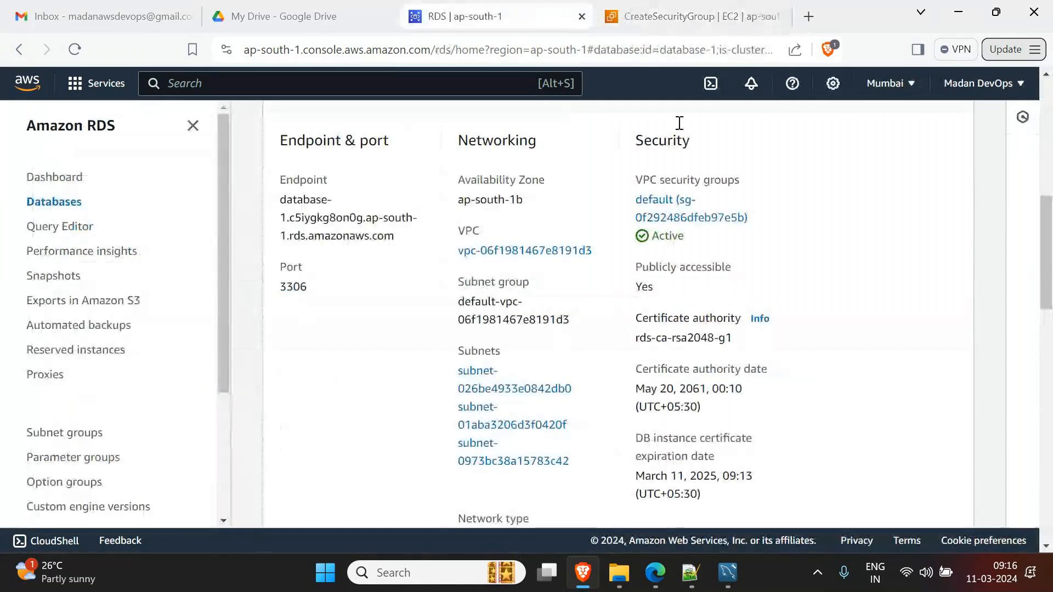
{"action": "left_click", "coordinate": [664, 22]}
{"action": "left_click", "coordinate": [116, 438]}
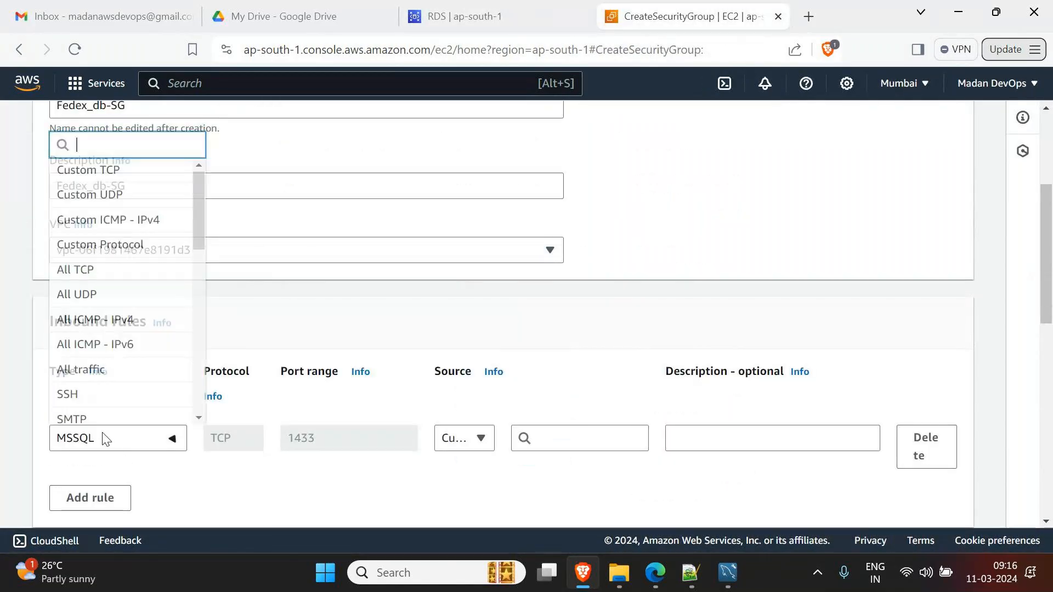
{"action": "type", "text": "my"}
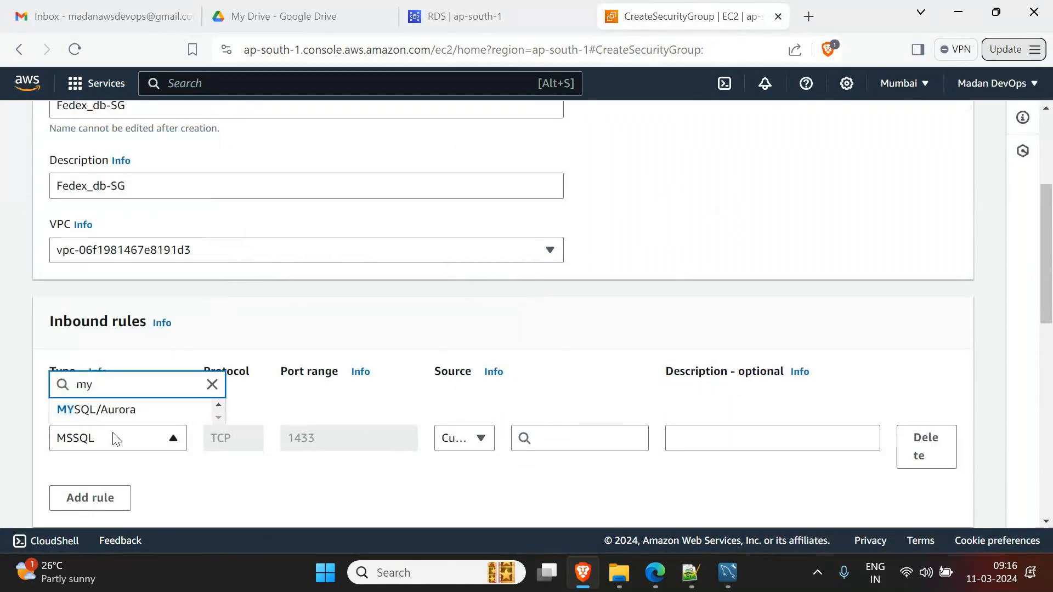
{"action": "left_click", "coordinate": [116, 411]}
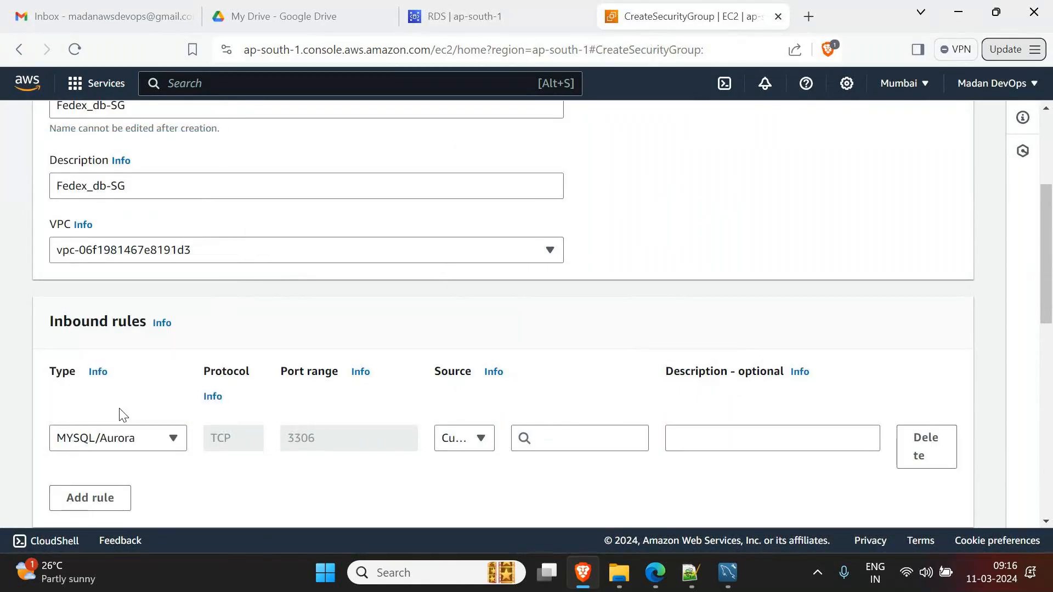
- Set the MYSQL/Aurora rule's source to Anywhere-IPv4 (0.0.0.0/0) and create Fedex_db-SG
{"action": "scroll", "coordinate": [240, 491], "scroll_direction": "down", "scroll_amount": 3}
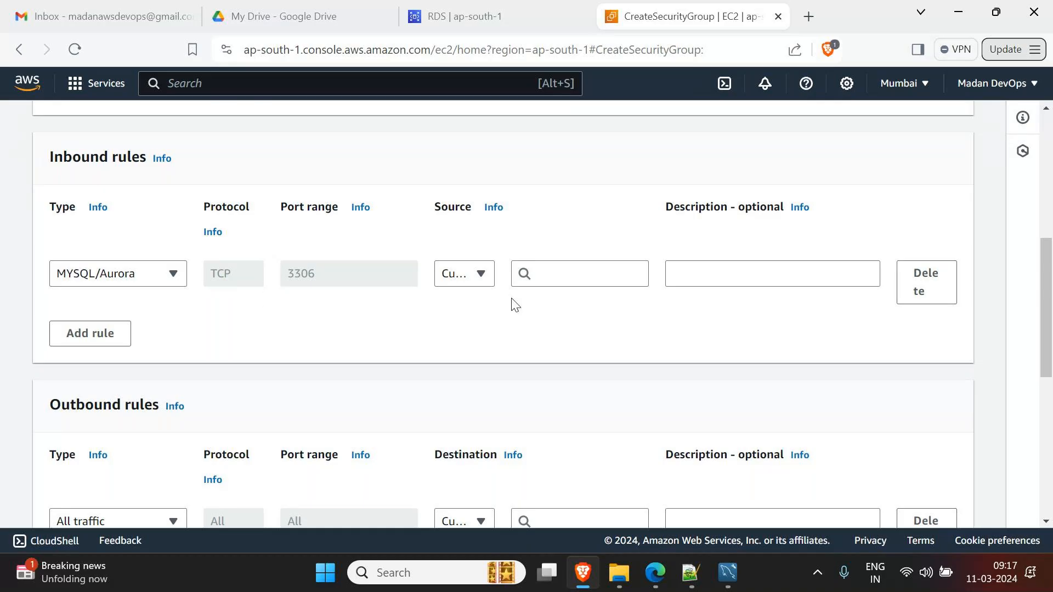
{"action": "left_click", "coordinate": [464, 273]}
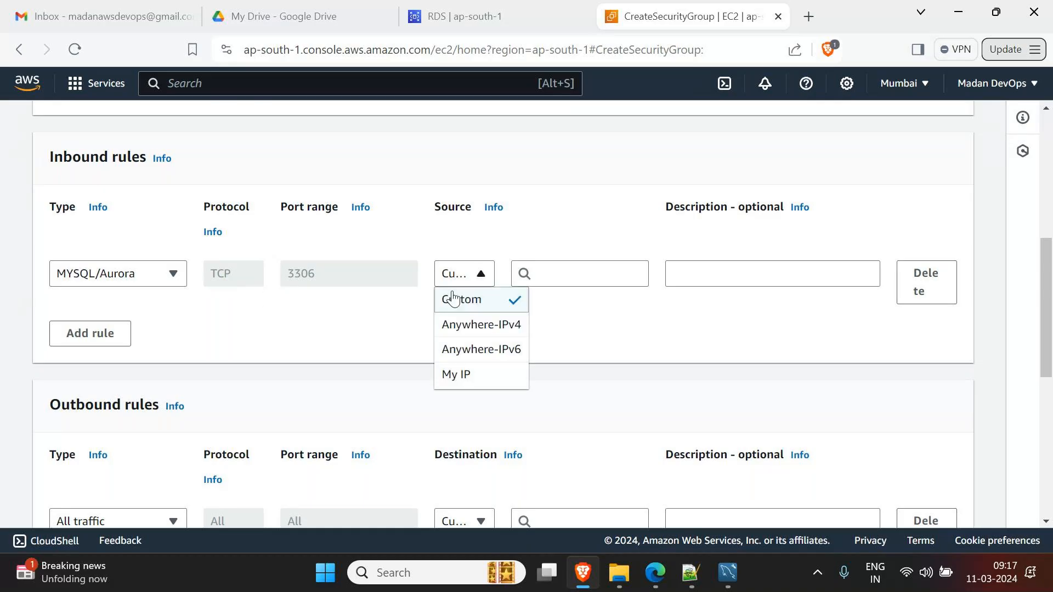
{"action": "left_click", "coordinate": [482, 324]}
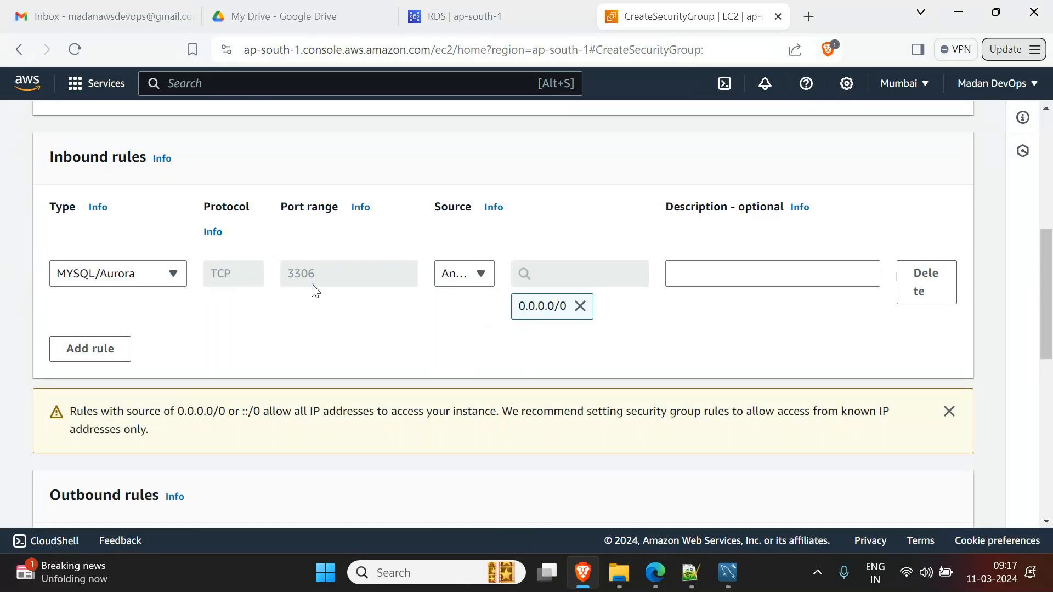
{"action": "scroll", "coordinate": [332, 313], "scroll_direction": "down", "scroll_amount": 2}
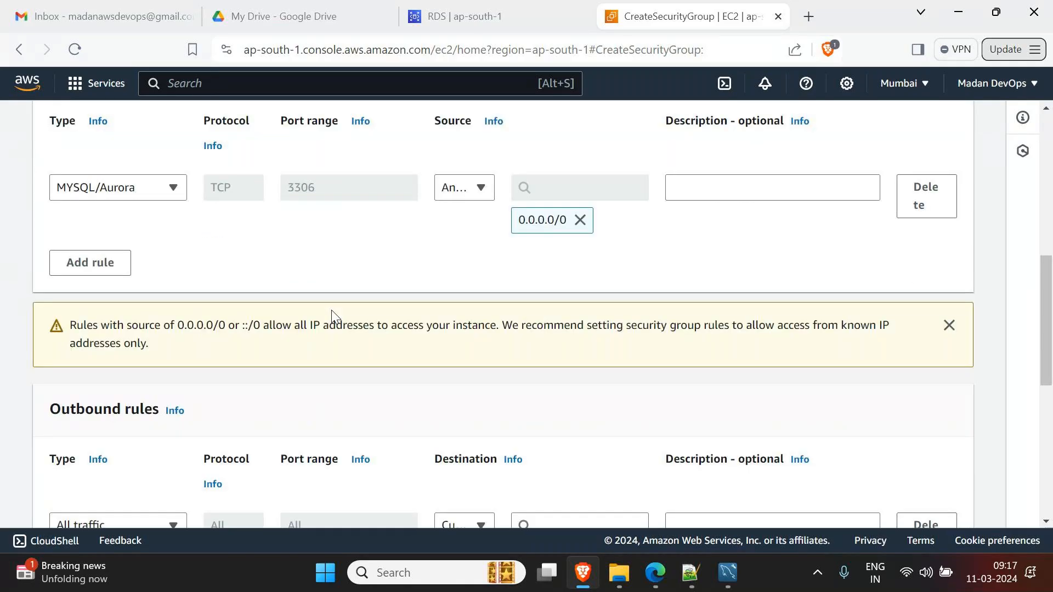
{"action": "scroll", "coordinate": [332, 316], "scroll_direction": "down", "scroll_amount": 10}
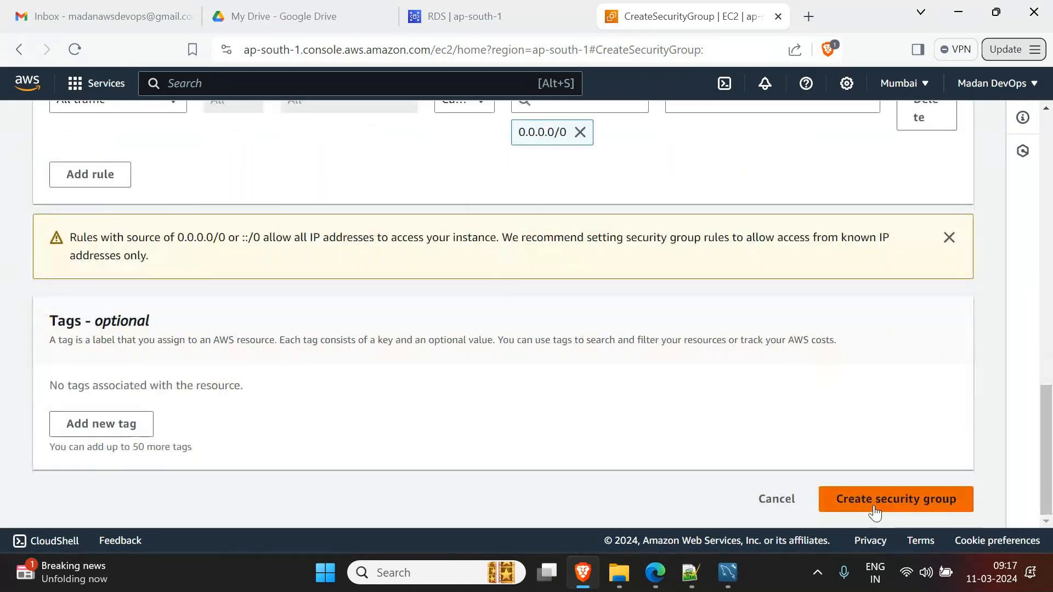
{"action": "left_click", "coordinate": [875, 508]}
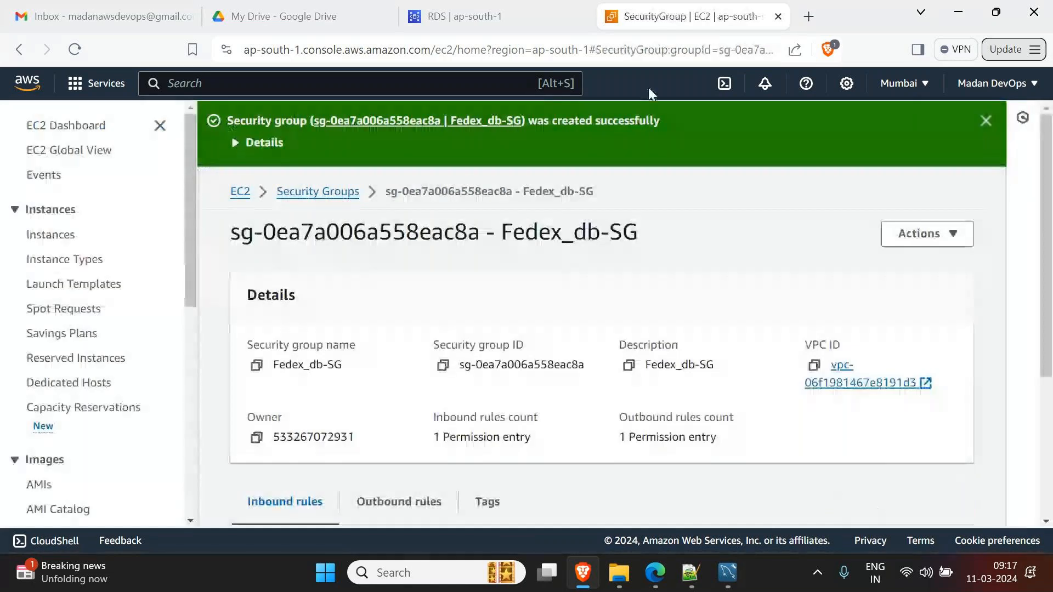
- Return to database-1's details page and scroll through its Connectivity & security section
{"action": "left_click", "coordinate": [491, 22]}
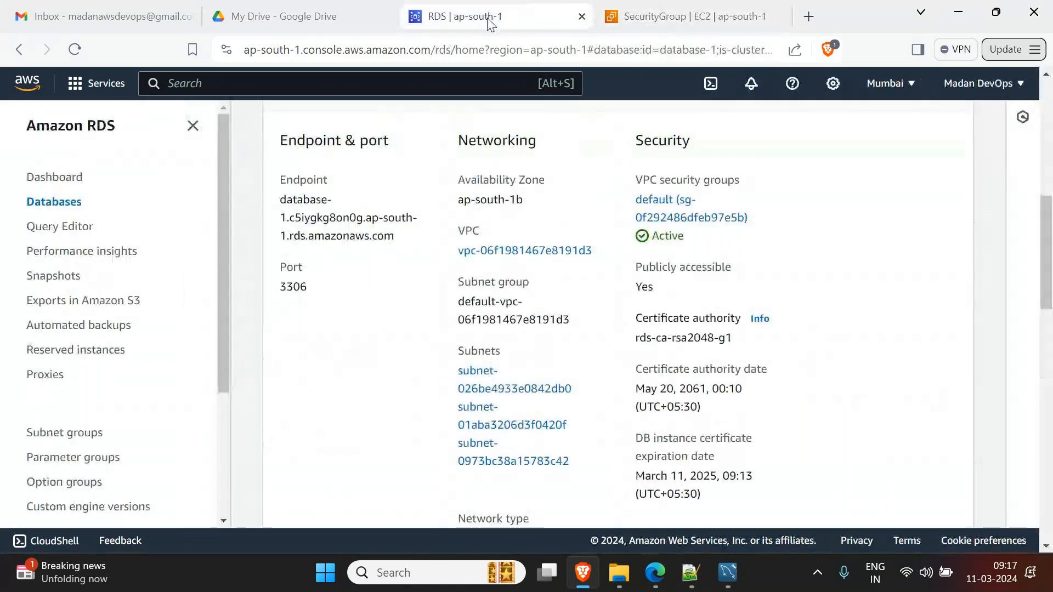
{"action": "scroll", "coordinate": [540, 261], "scroll_direction": "up", "scroll_amount": 5}
{"action": "scroll", "coordinate": [339, 229], "scroll_direction": "down", "scroll_amount": 5}
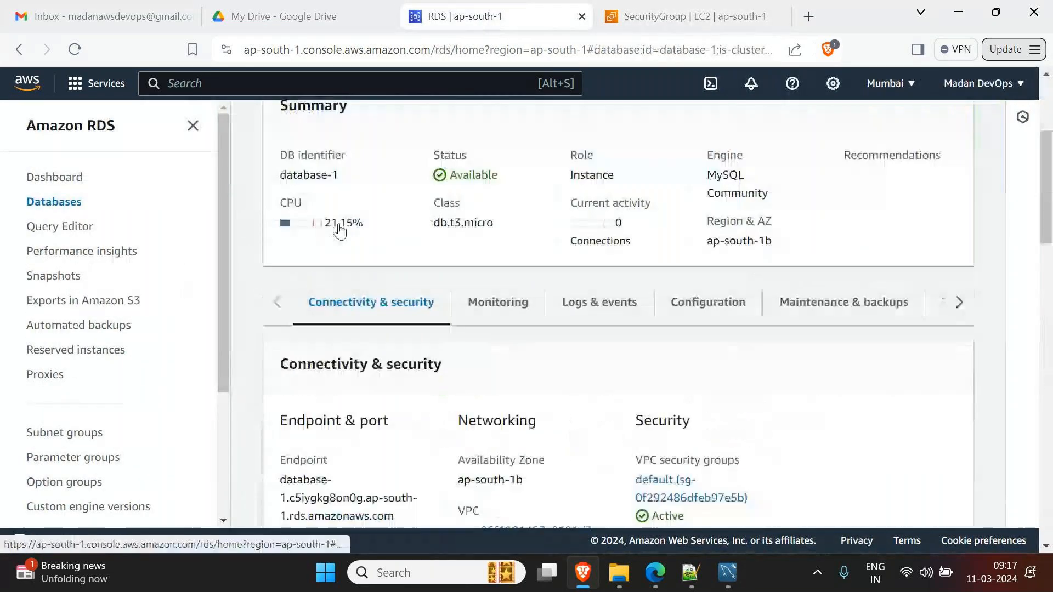
{"action": "scroll", "coordinate": [338, 228], "scroll_direction": "down", "scroll_amount": 3}
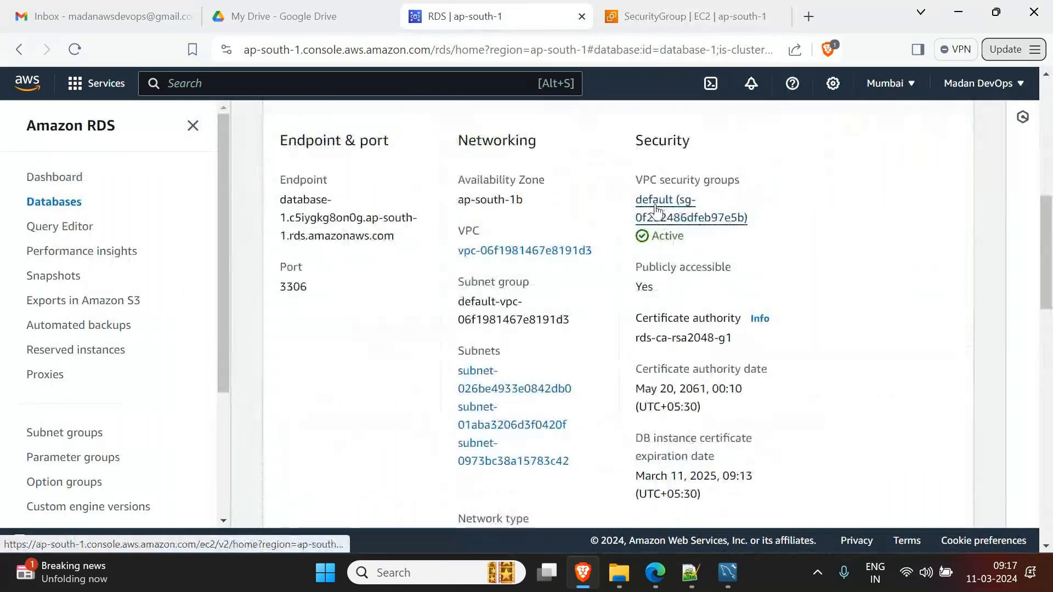
{"action": "scroll", "coordinate": [727, 235], "scroll_direction": "up", "scroll_amount": 1}
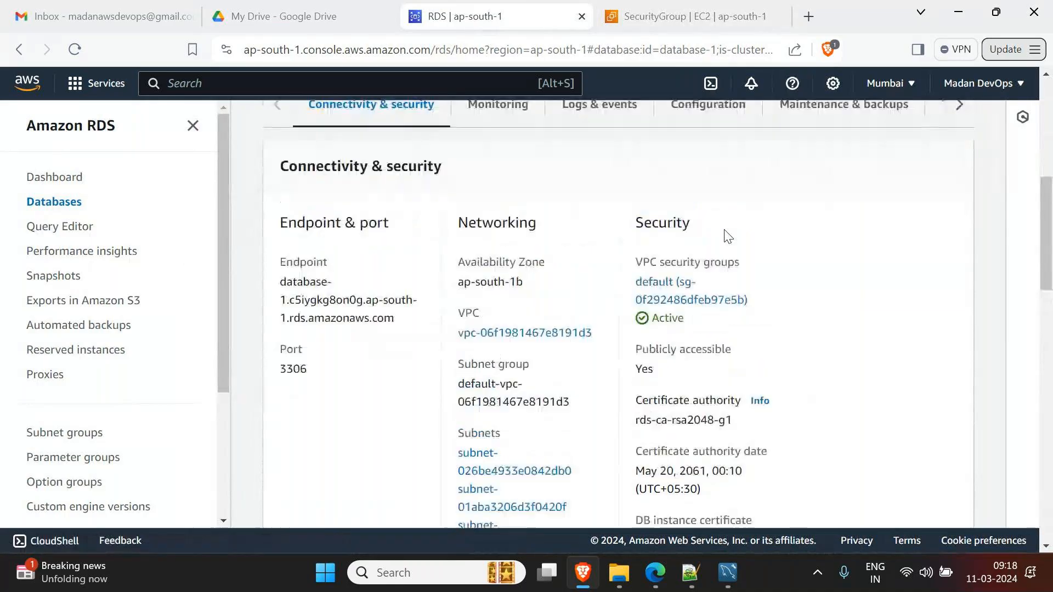
{"action": "scroll", "coordinate": [728, 236], "scroll_direction": "up", "scroll_amount": 3}
{"action": "scroll", "coordinate": [727, 236], "scroll_direction": "up", "scroll_amount": 2}
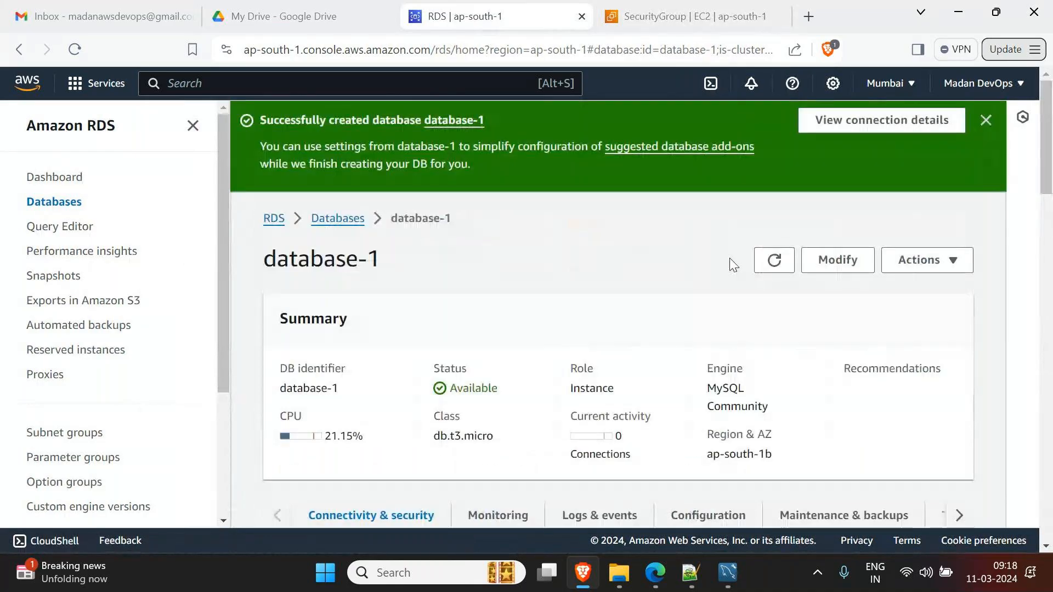
- Open the Modify form for database-1 and scroll to its connectivity settings
{"action": "left_click", "coordinate": [838, 260]}
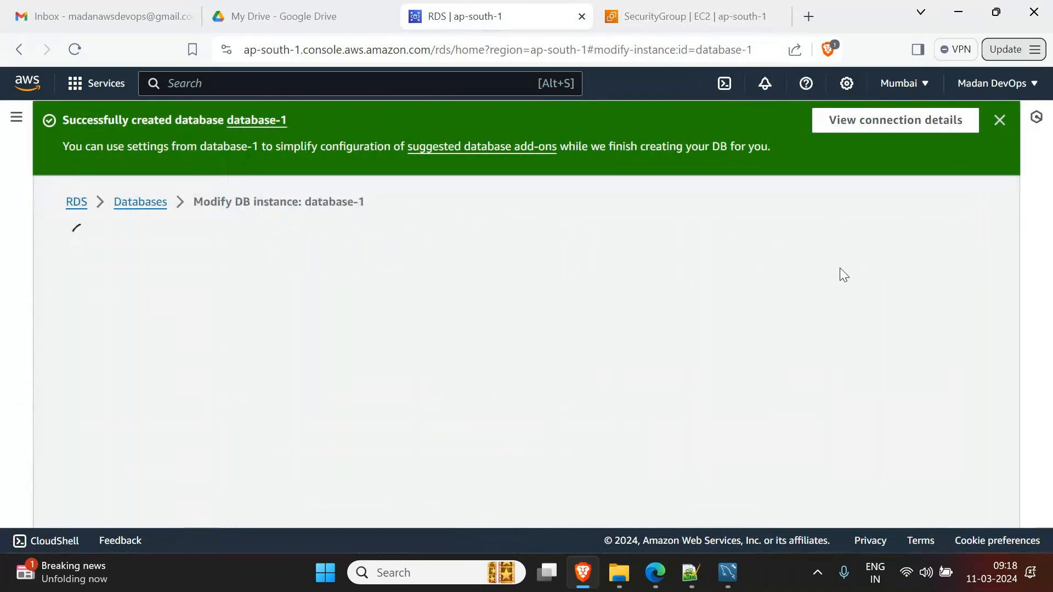
{"action": "scroll", "coordinate": [492, 396], "scroll_direction": "down", "scroll_amount": 8}
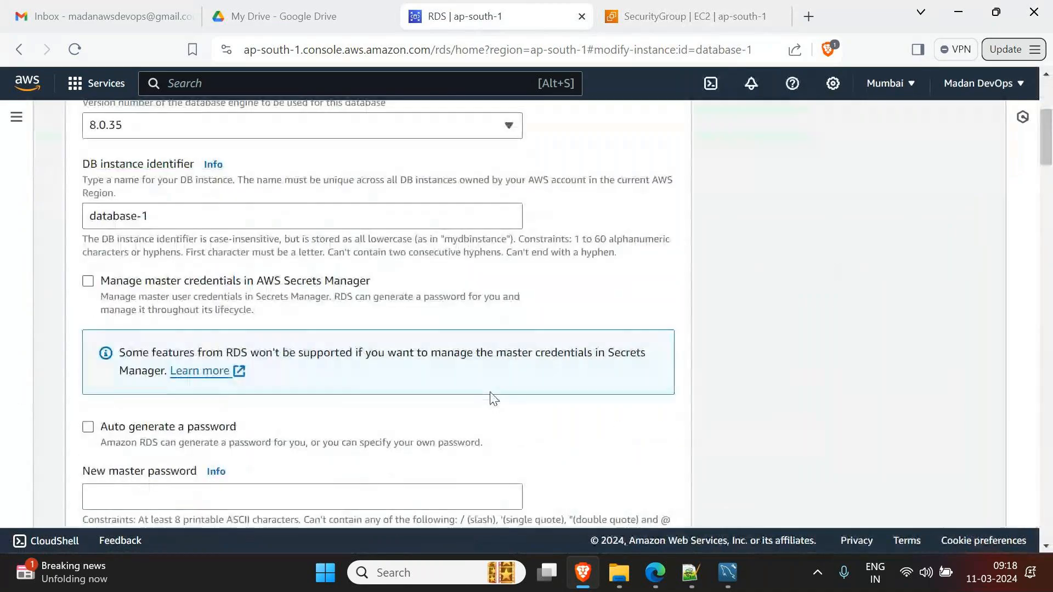
{"action": "scroll", "coordinate": [493, 396], "scroll_direction": "down", "scroll_amount": 15}
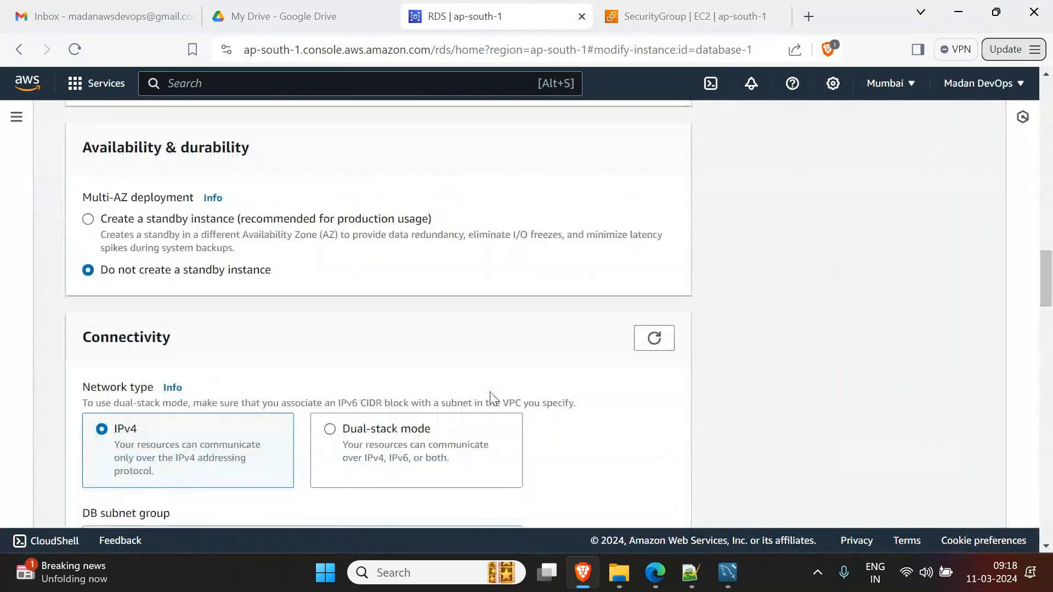
{"action": "scroll", "coordinate": [134, 421], "scroll_direction": "up", "scroll_amount": 2}
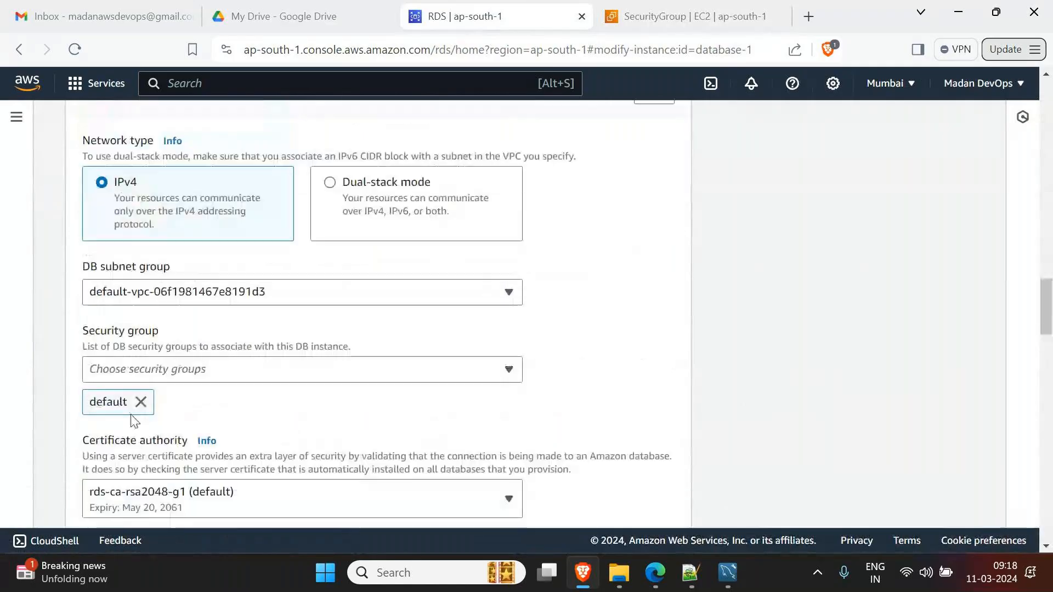
- Attach Fedex_db-SG, remove the default security group, and continue to the modification summary
{"action": "left_click", "coordinate": [212, 370]}
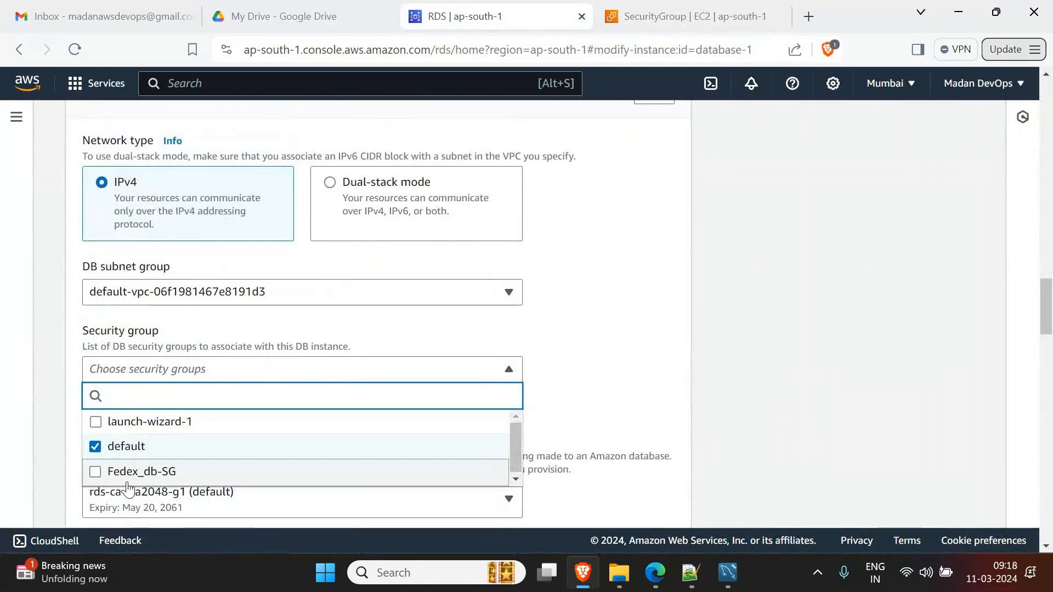
{"action": "left_click", "coordinate": [103, 482]}
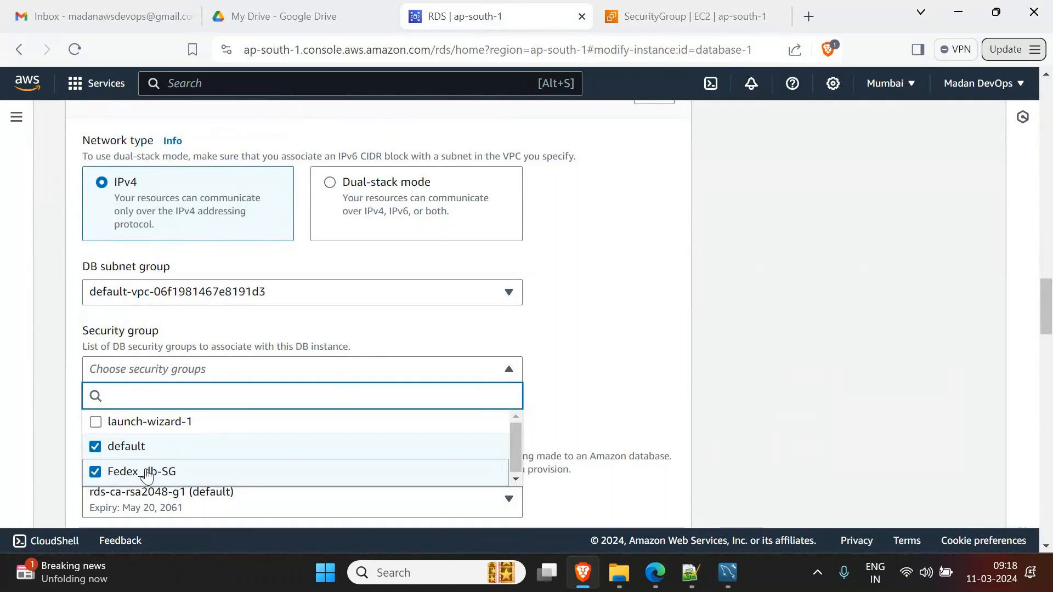
{"action": "left_click", "coordinate": [94, 447]}
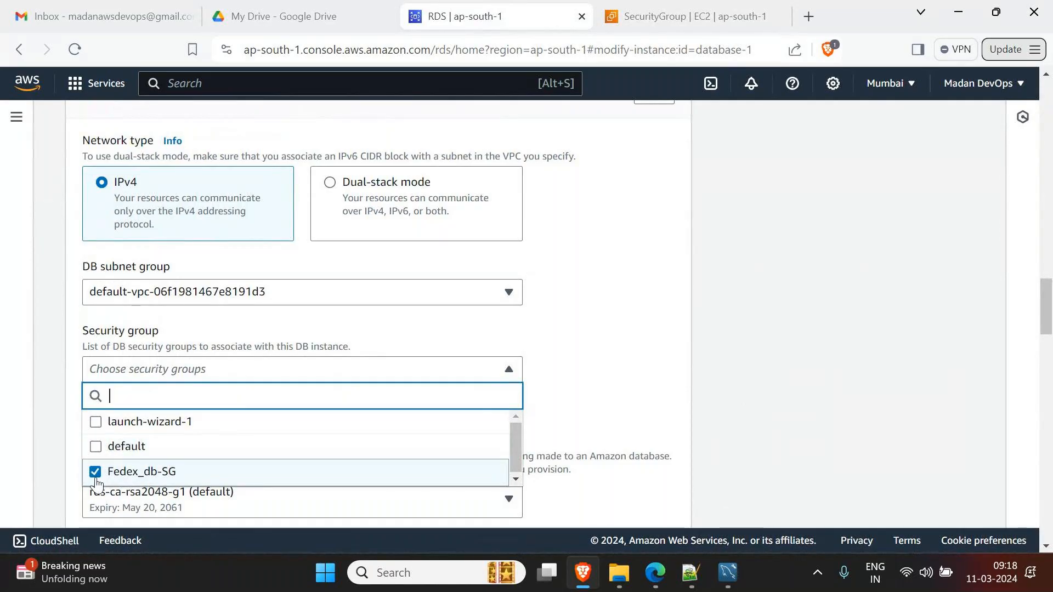
{"action": "left_click", "coordinate": [480, 378]}
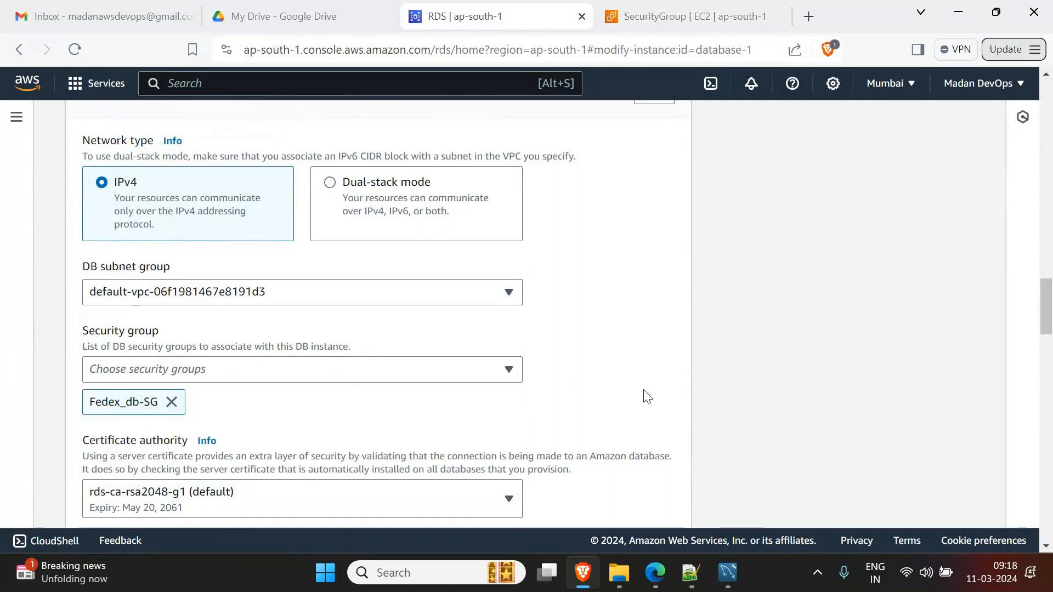
{"action": "scroll", "coordinate": [644, 395], "scroll_direction": "down", "scroll_amount": 5}
{"action": "scroll", "coordinate": [646, 395], "scroll_direction": "down", "scroll_amount": 15}
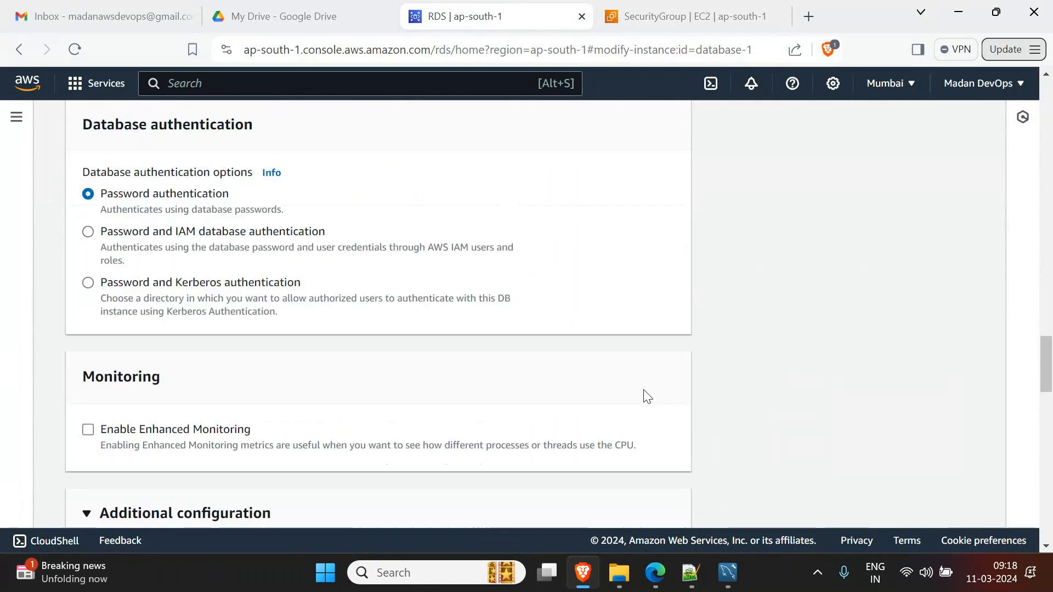
{"action": "scroll", "coordinate": [646, 395], "scroll_direction": "down", "scroll_amount": 5}
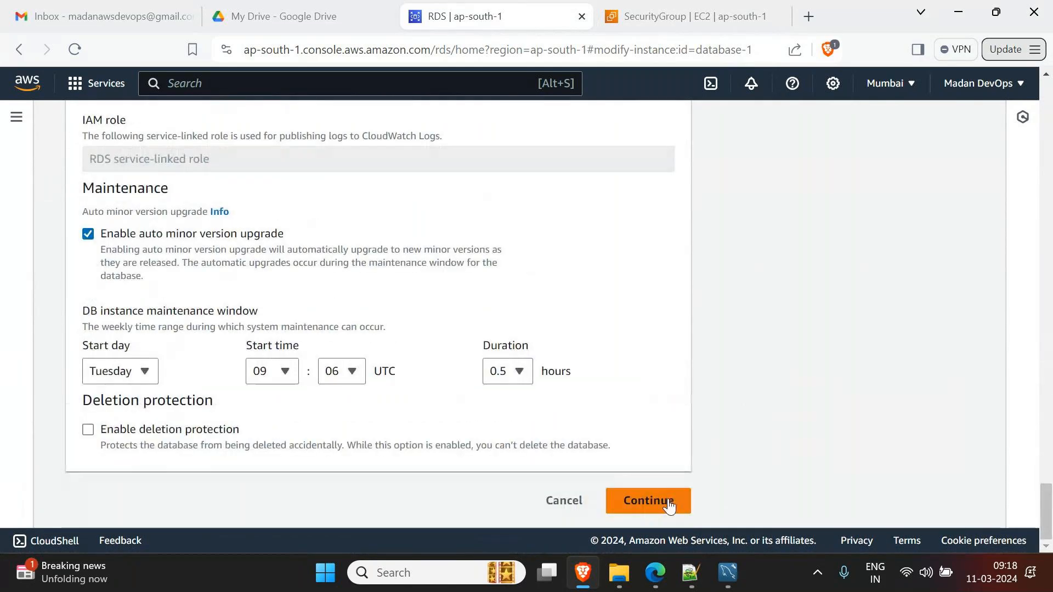
{"action": "left_click", "coordinate": [668, 501]}
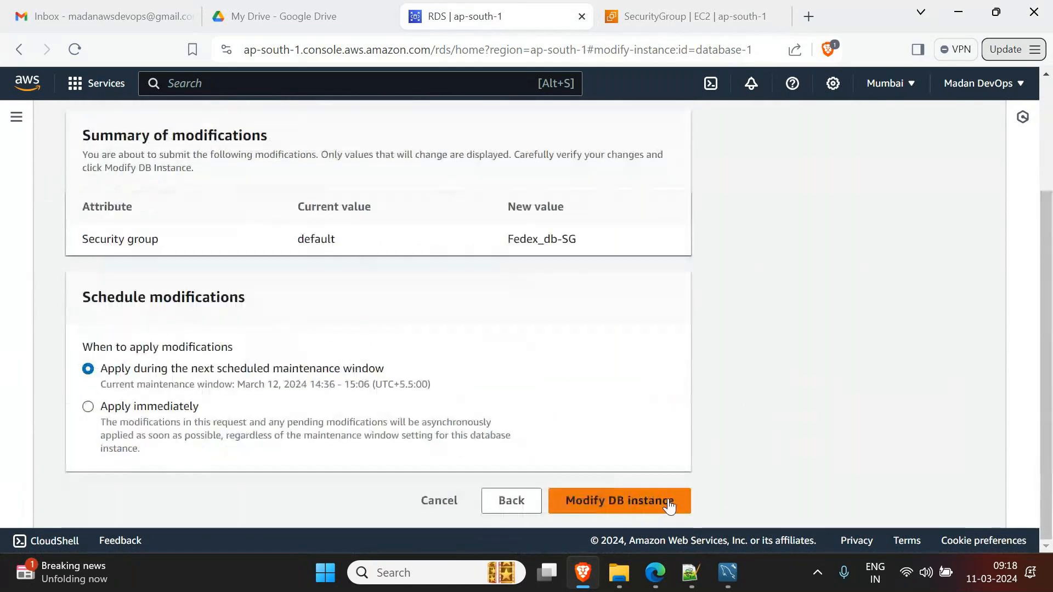
- Submit the Modify DB instance change and dismiss the success banners on the Databases list
{"action": "left_click", "coordinate": [612, 506]}
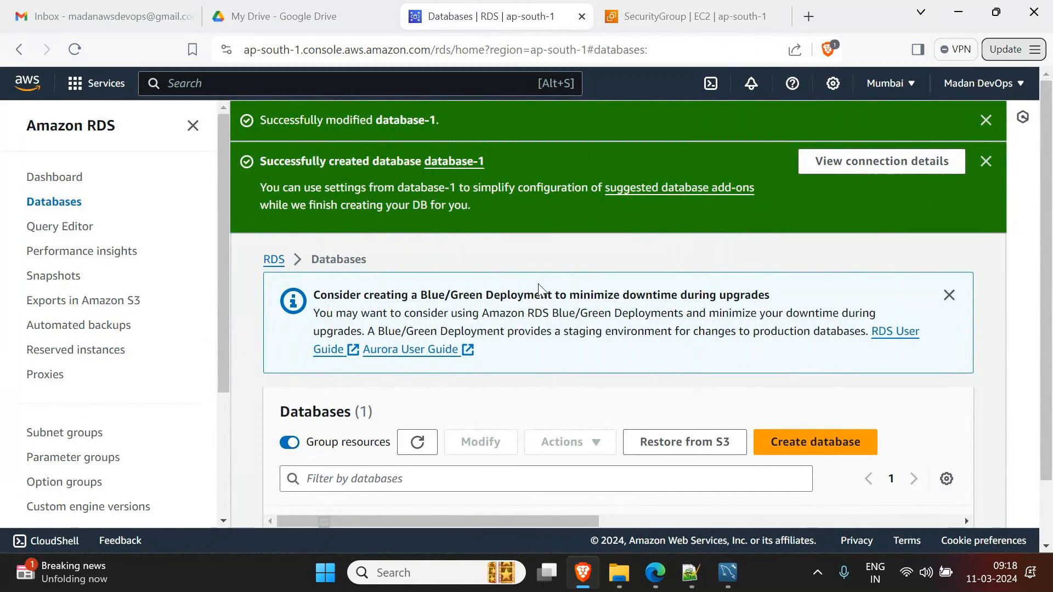
{"action": "scroll", "coordinate": [538, 284], "scroll_direction": "down", "scroll_amount": 1}
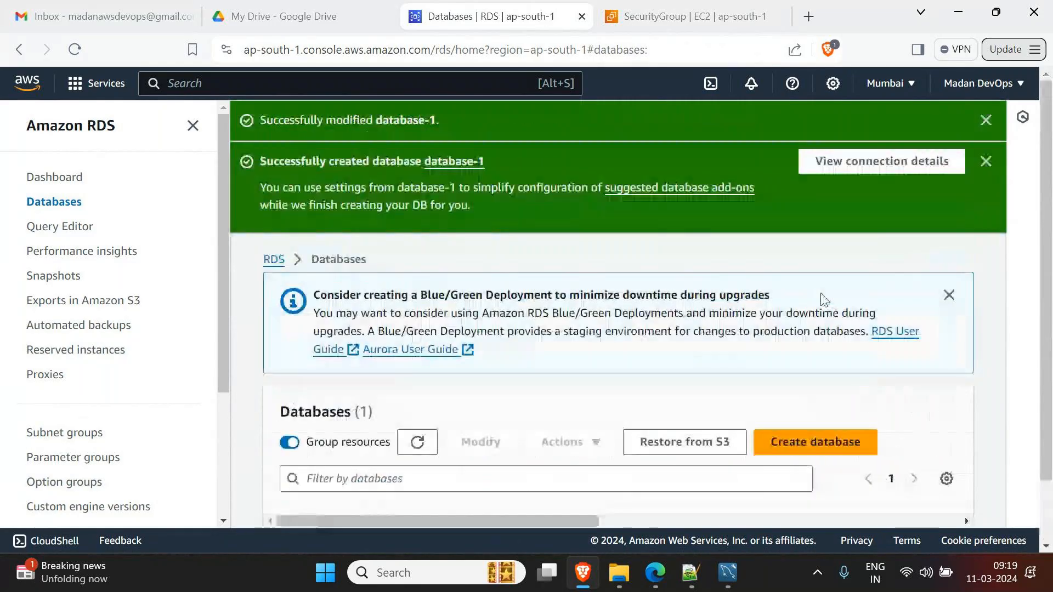
{"action": "left_click", "coordinate": [986, 121]}
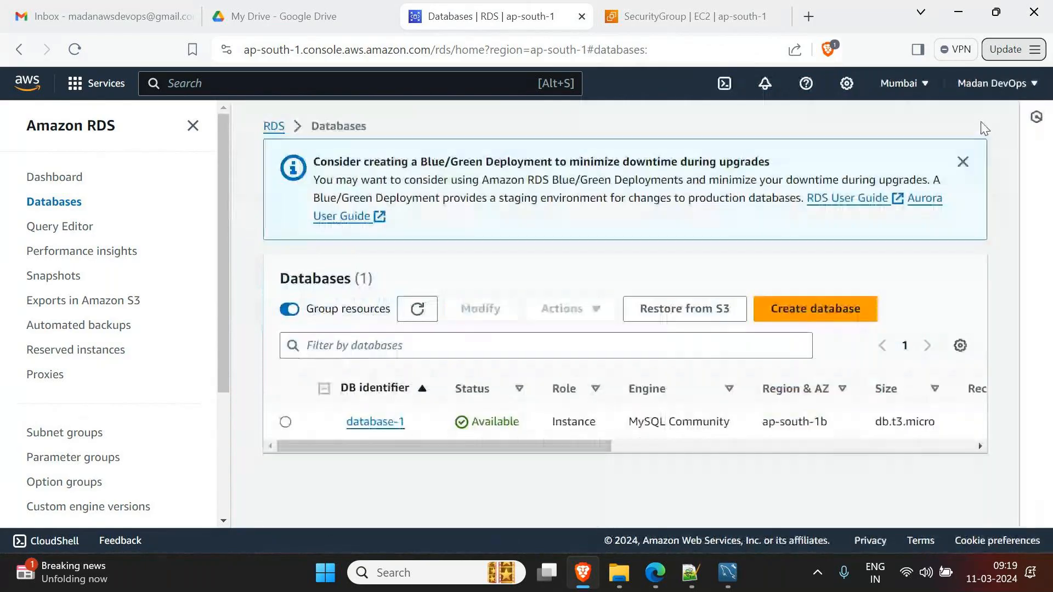
- Test the new Workbench connection to the RDS database and acknowledge the success message
{"action": "mouse_move", "coordinate": [727, 573]}
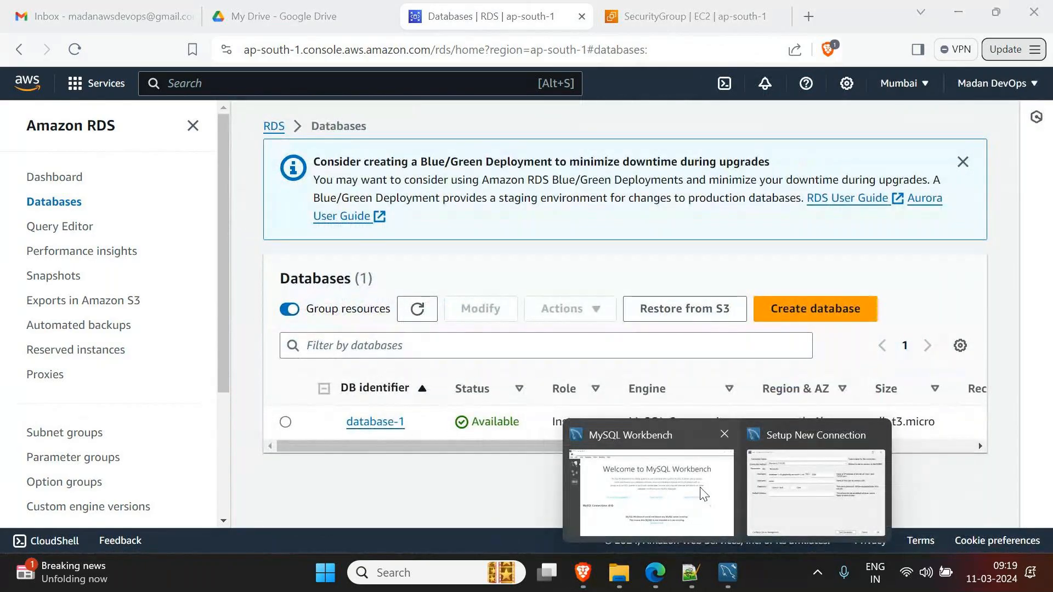
{"action": "left_click", "coordinate": [814, 482]}
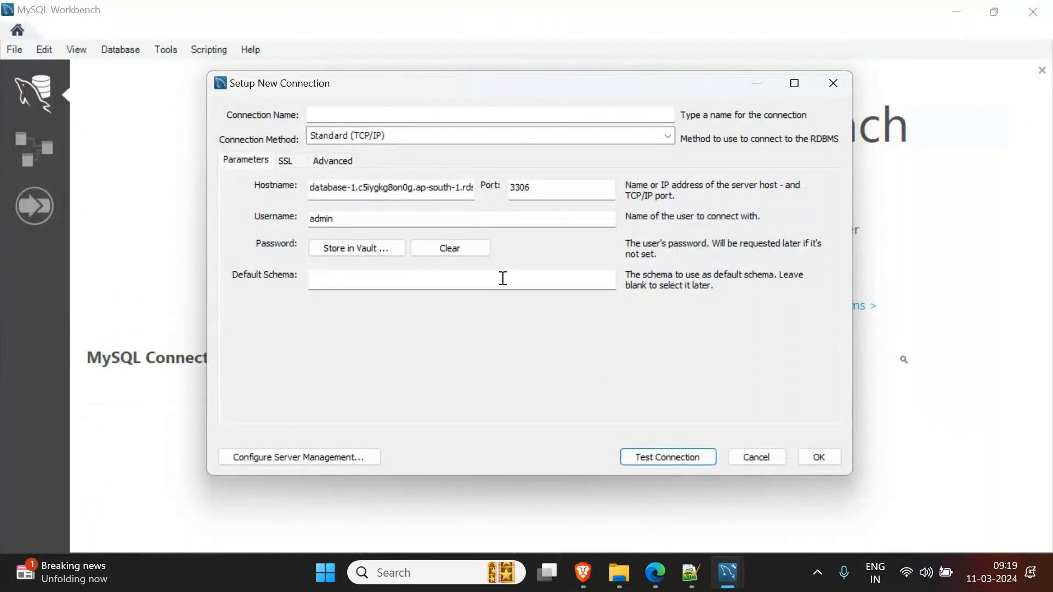
{"action": "left_click", "coordinate": [686, 452]}
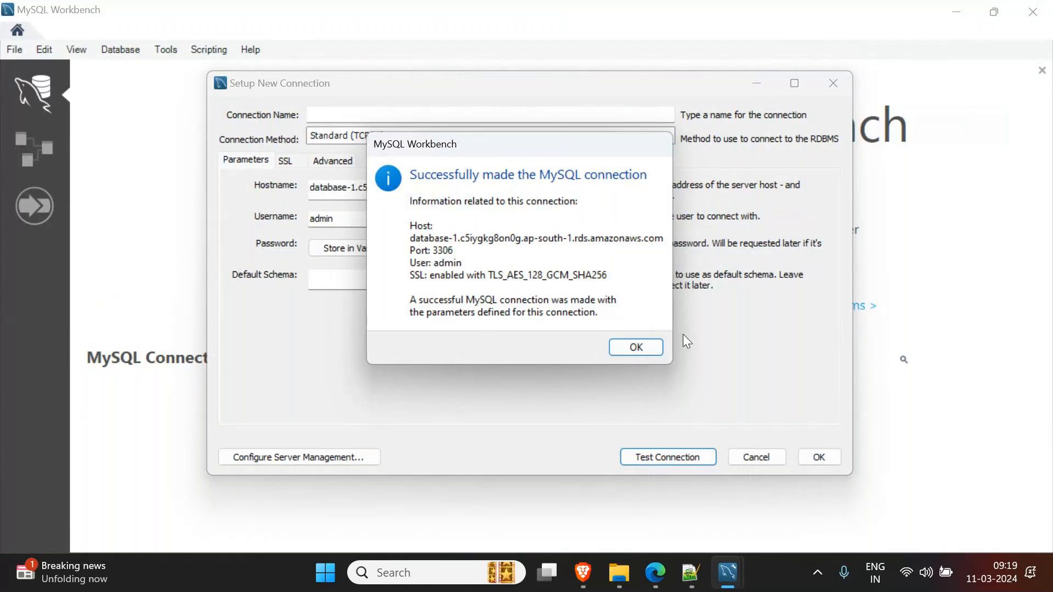
{"action": "left_click", "coordinate": [634, 348]}
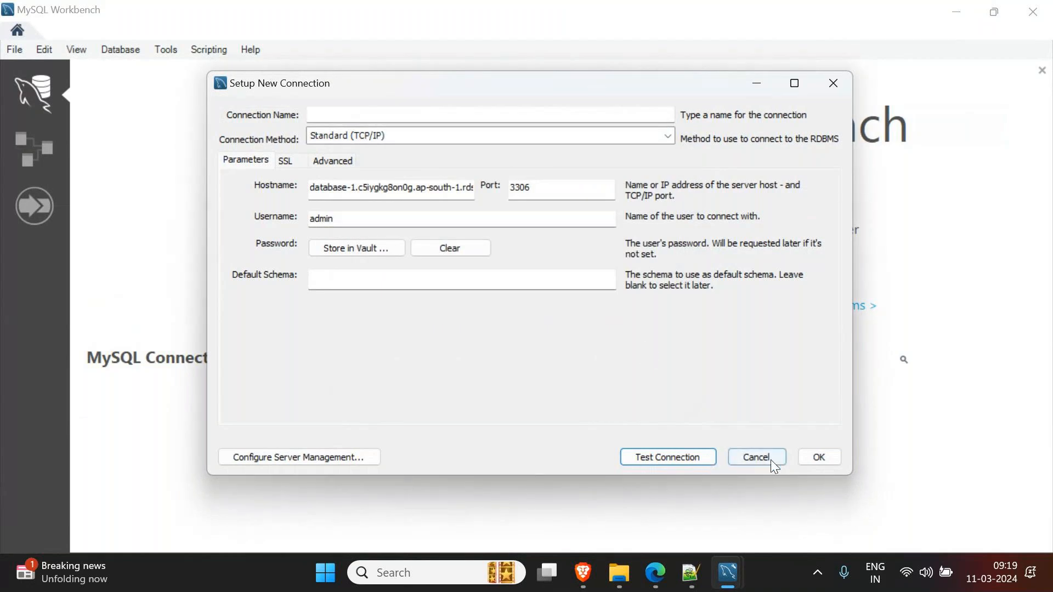
- Name the connection FedEx_DBConn after the invalid-name error and retest it successfully
{"action": "left_click", "coordinate": [834, 458]}
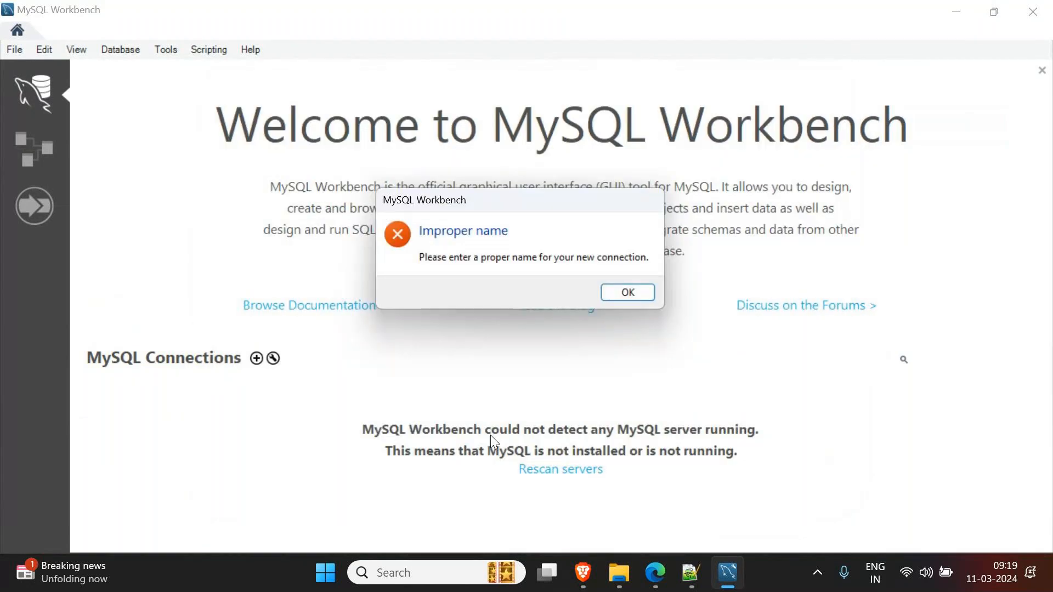
{"action": "left_click", "coordinate": [627, 293]}
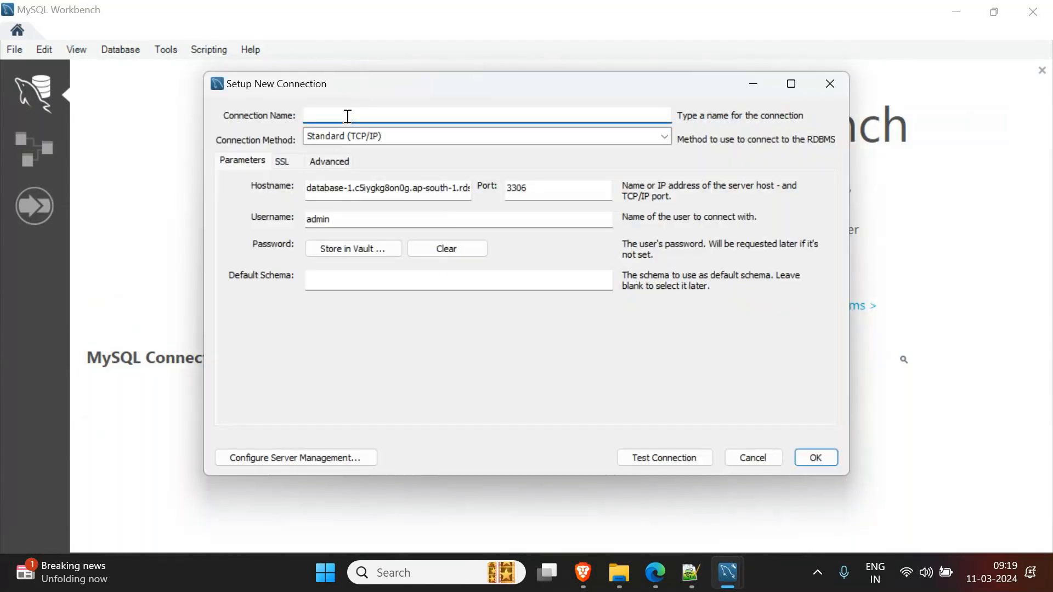
{"action": "type", "text": "FedEx_DBConn"}
{"action": "left_click", "coordinate": [680, 456]}
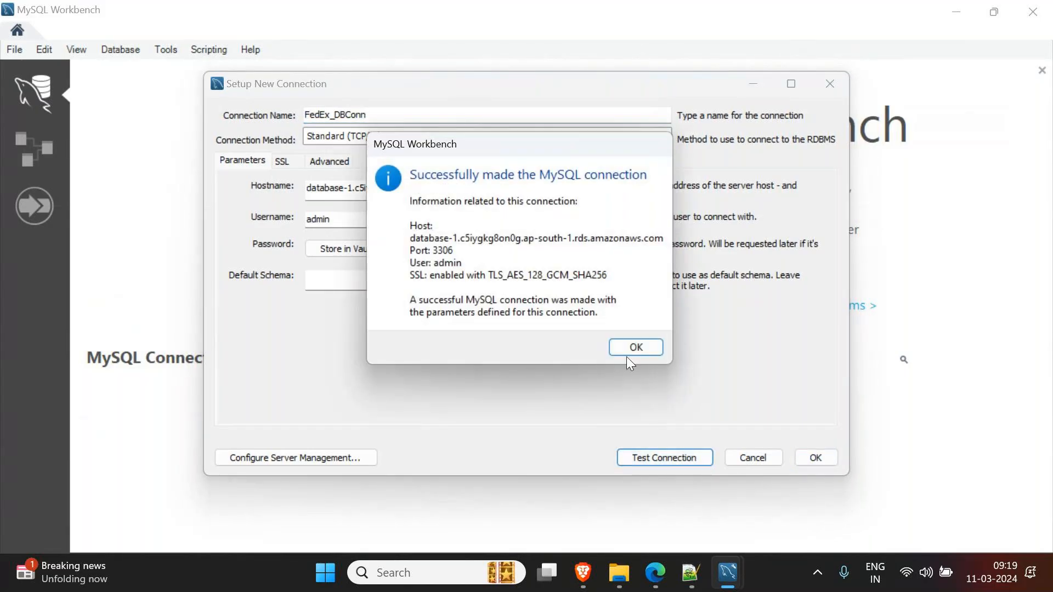
{"action": "left_click", "coordinate": [630, 354]}
- Save FedEx_DBConn, open the session, and expand the FedEx_DB schema in the navigator
{"action": "left_click", "coordinate": [817, 459]}
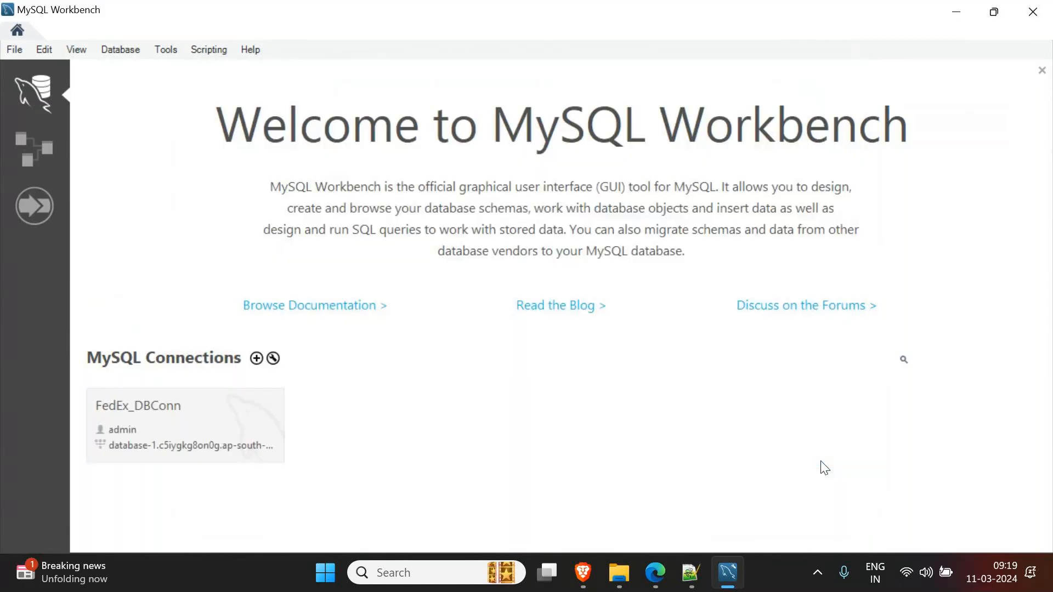
{"action": "left_click", "coordinate": [132, 437]}
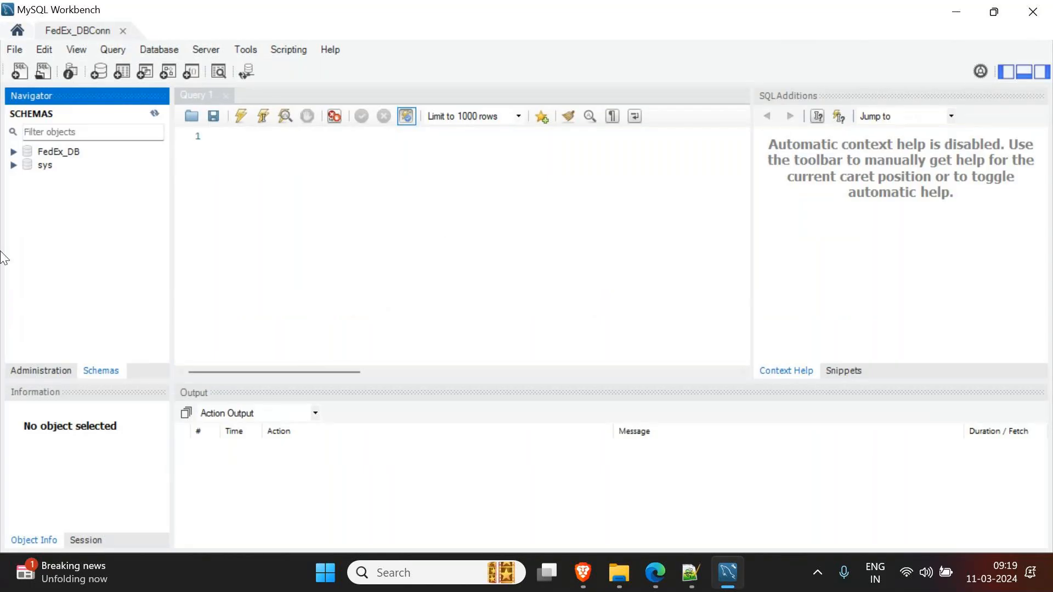
{"action": "left_click", "coordinate": [10, 152]}
{"action": "double_click", "coordinate": [21, 151]}
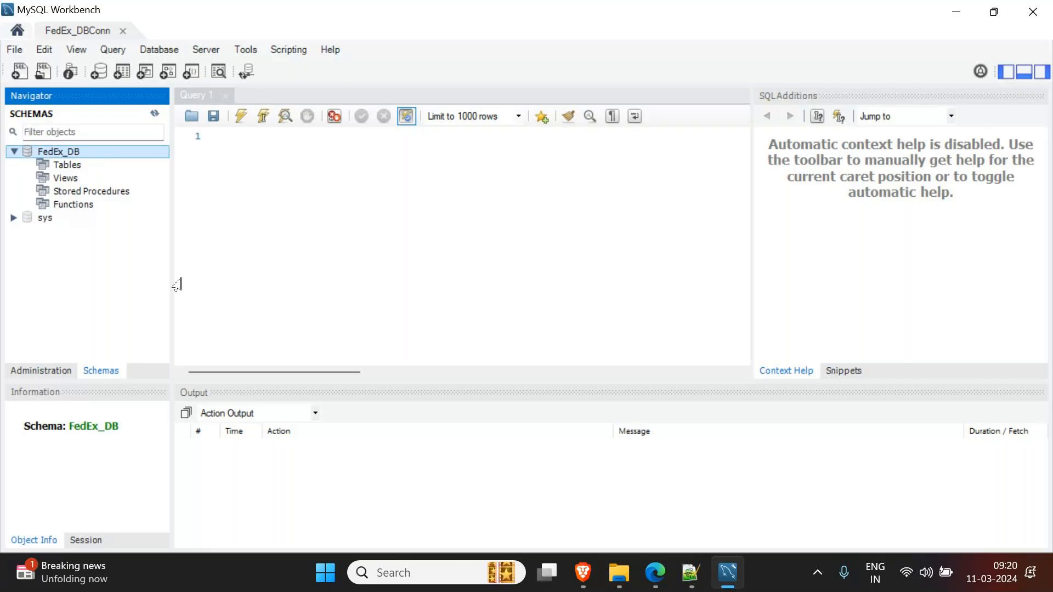
{"action": "left_click", "coordinate": [585, 574]}
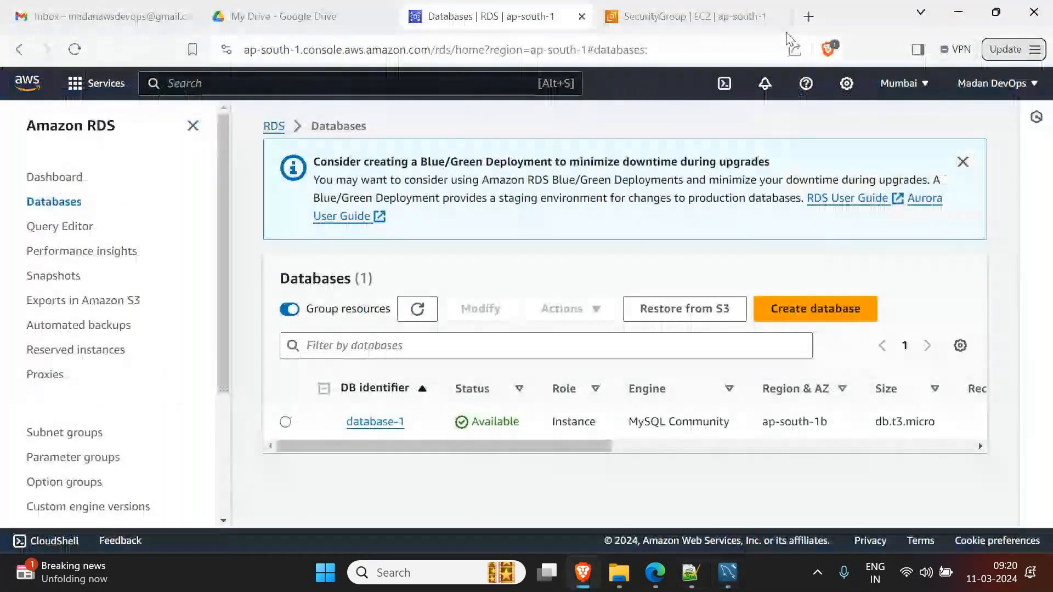
- Open w3schools.com in a new tab and go to its SQL Tutorial
{"action": "left_click", "coordinate": [819, 22]}
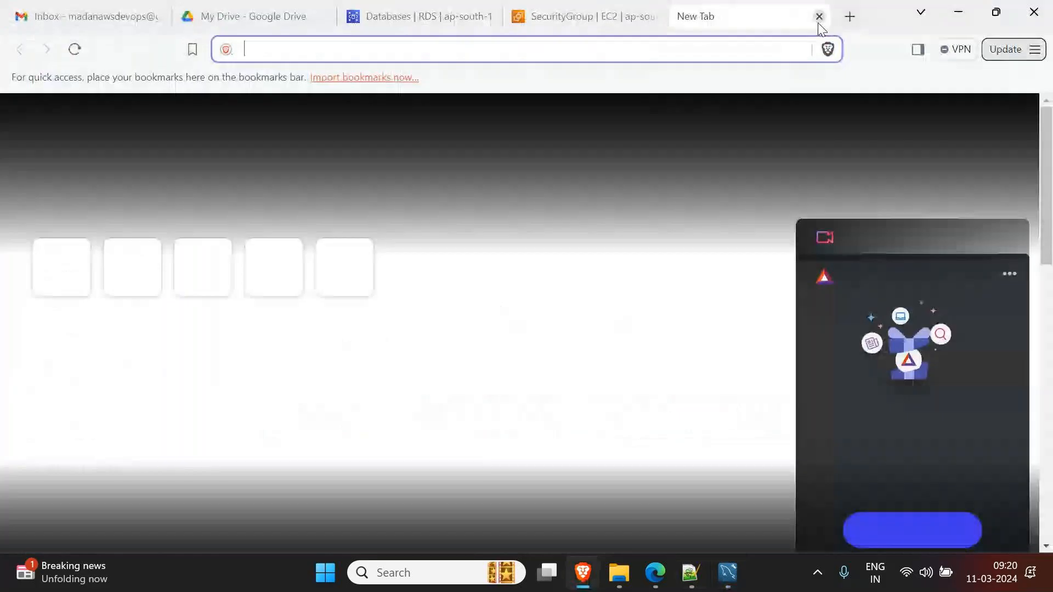
{"action": "type", "text": "w3schools.com"}
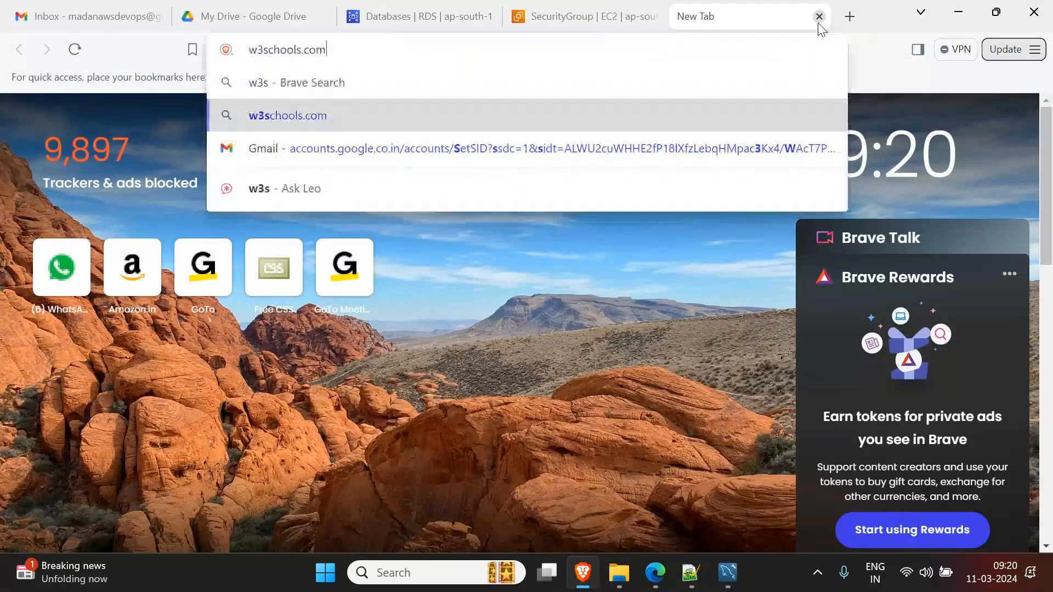
{"action": "key", "text": "Return"}
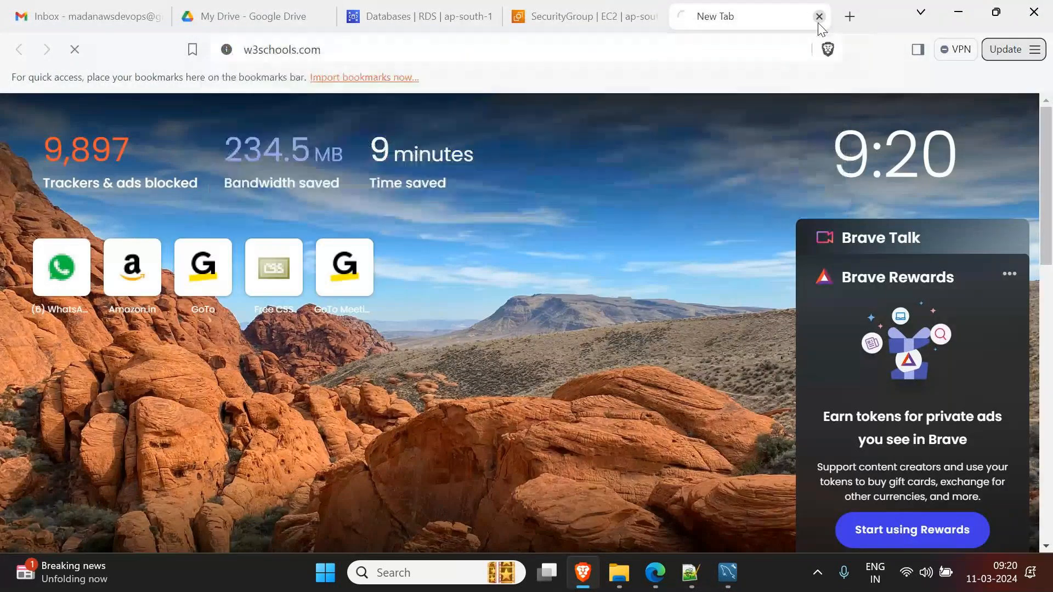
{"action": "left_click", "coordinate": [219, 134]}
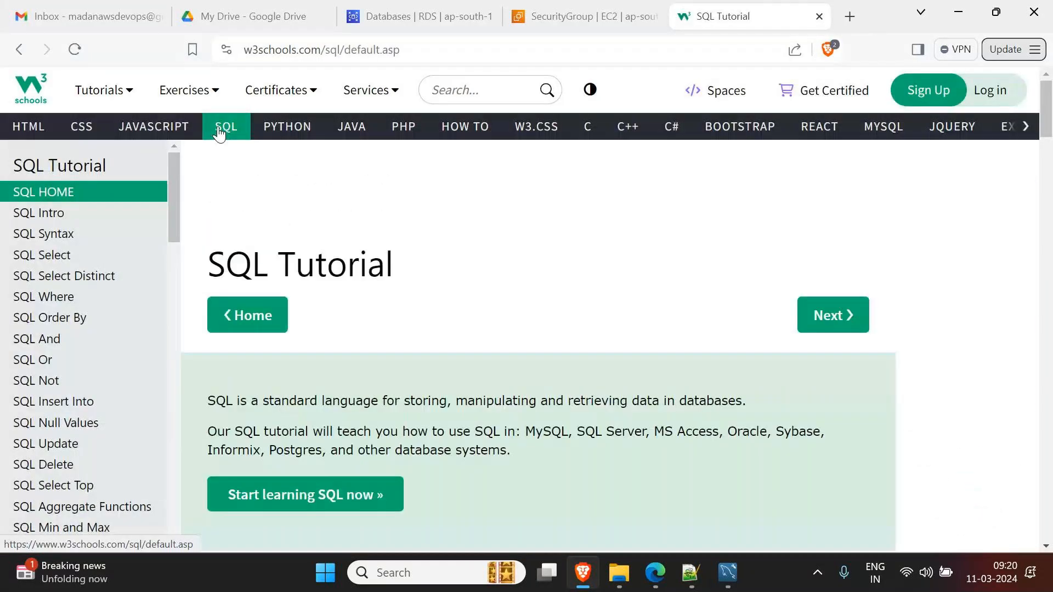
- Scroll through the SQL Tutorial page, then return to the RDS Databases tab
{"action": "scroll", "coordinate": [430, 346], "scroll_direction": "down", "scroll_amount": 10}
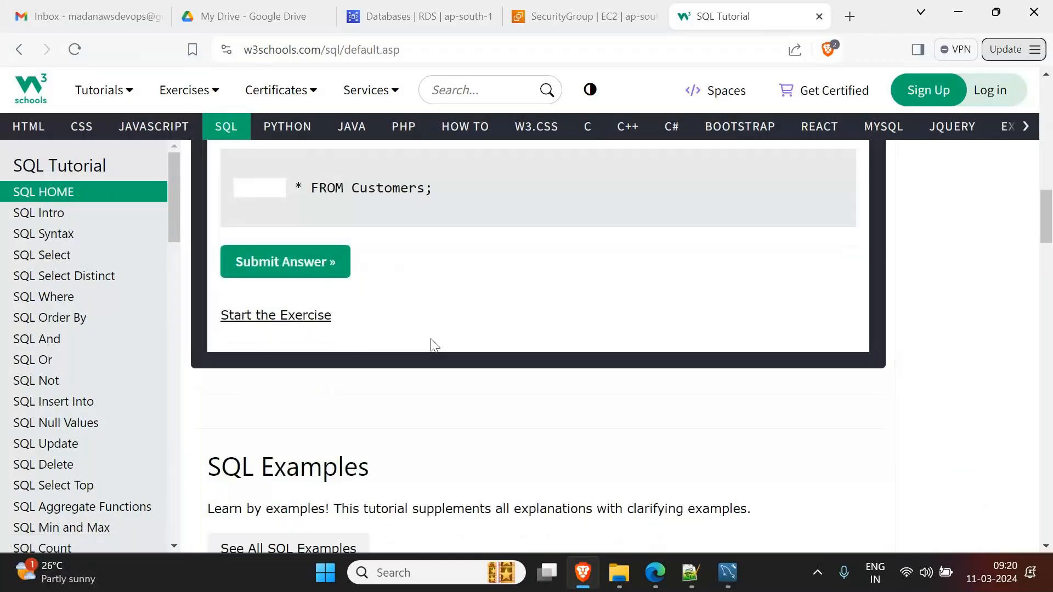
{"action": "scroll", "coordinate": [435, 345], "scroll_direction": "down", "scroll_amount": 8}
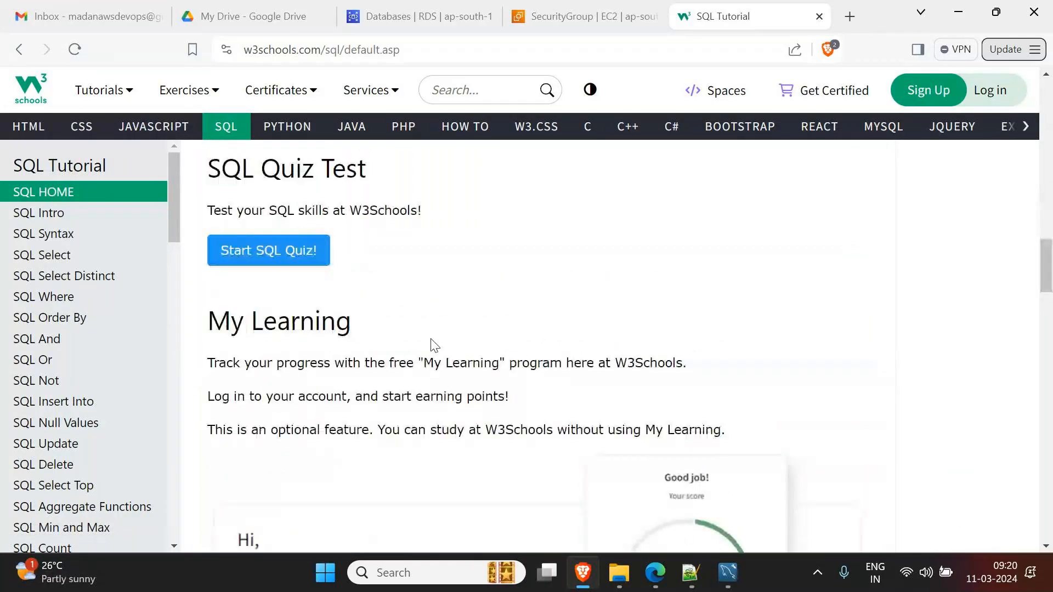
{"action": "scroll", "coordinate": [433, 345], "scroll_direction": "up", "scroll_amount": 8}
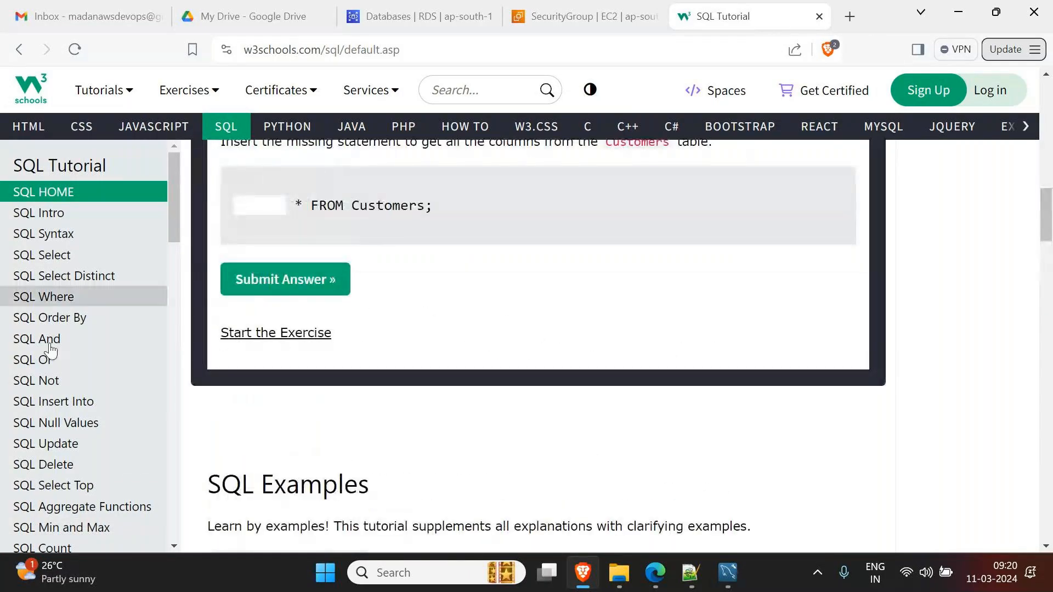
{"action": "scroll", "coordinate": [55, 395], "scroll_direction": "down", "scroll_amount": 5}
{"action": "scroll", "coordinate": [403, 363], "scroll_direction": "up", "scroll_amount": 5}
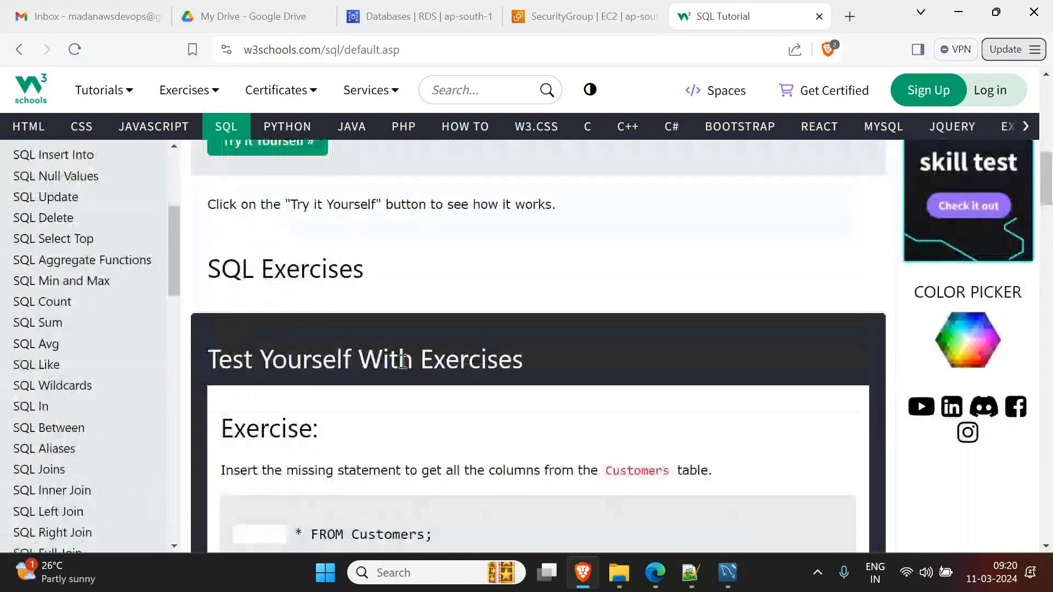
{"action": "scroll", "coordinate": [287, 345], "scroll_direction": "up", "scroll_amount": 3}
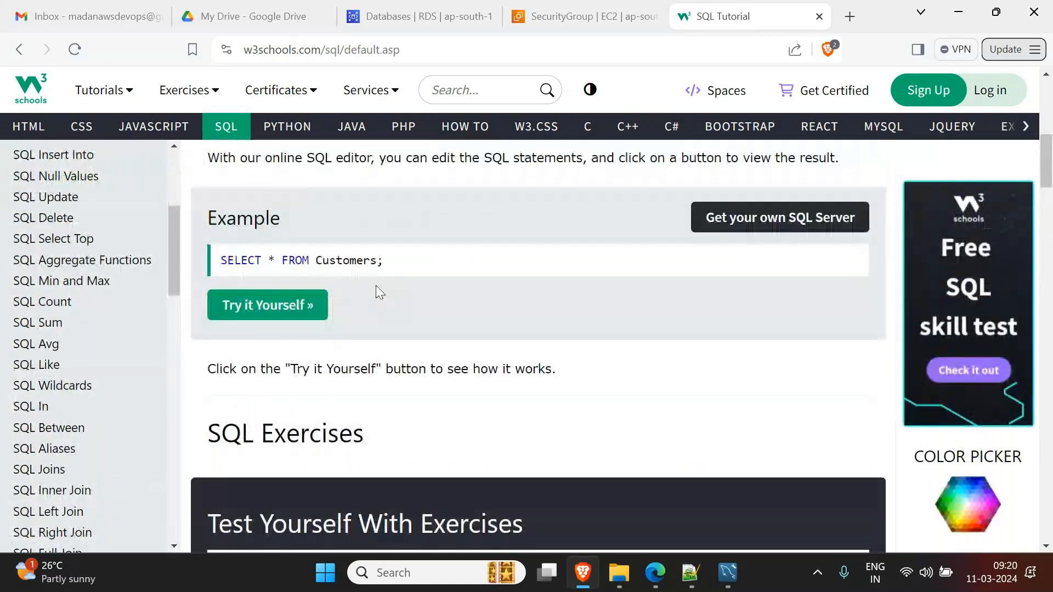
{"action": "scroll", "coordinate": [44, 431], "scroll_direction": "down", "scroll_amount": 6}
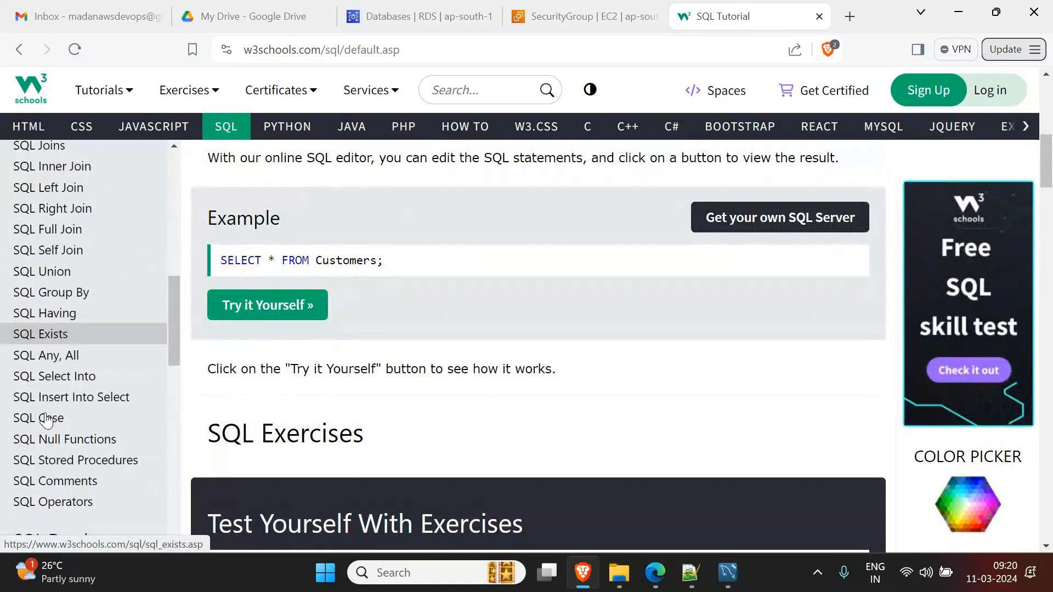
{"action": "scroll", "coordinate": [48, 419], "scroll_direction": "down", "scroll_amount": 2}
{"action": "scroll", "coordinate": [72, 498], "scroll_direction": "down", "scroll_amount": 5}
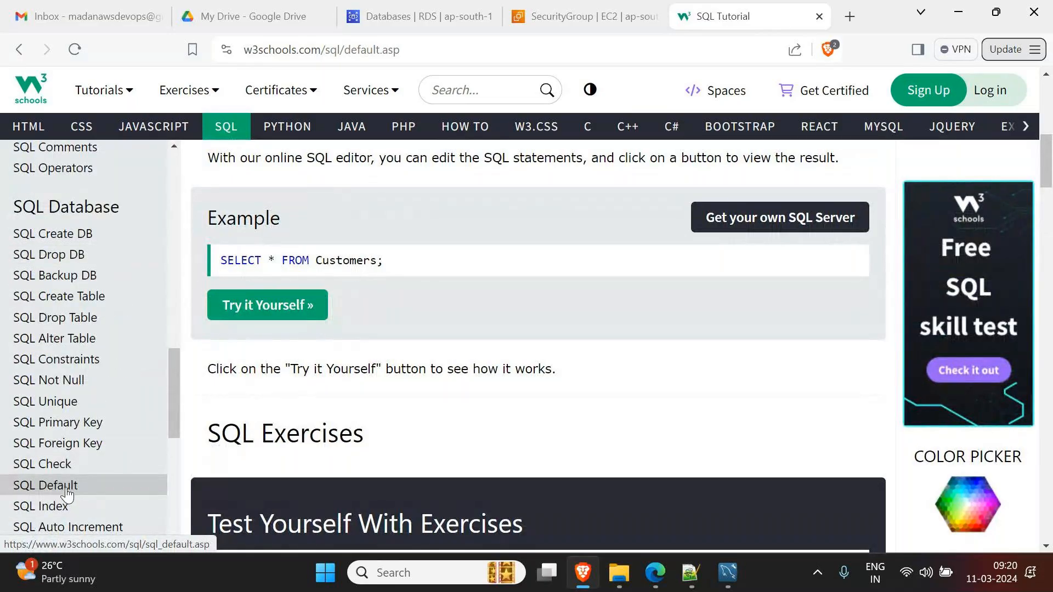
{"action": "scroll", "coordinate": [67, 494], "scroll_direction": "up", "scroll_amount": 8}
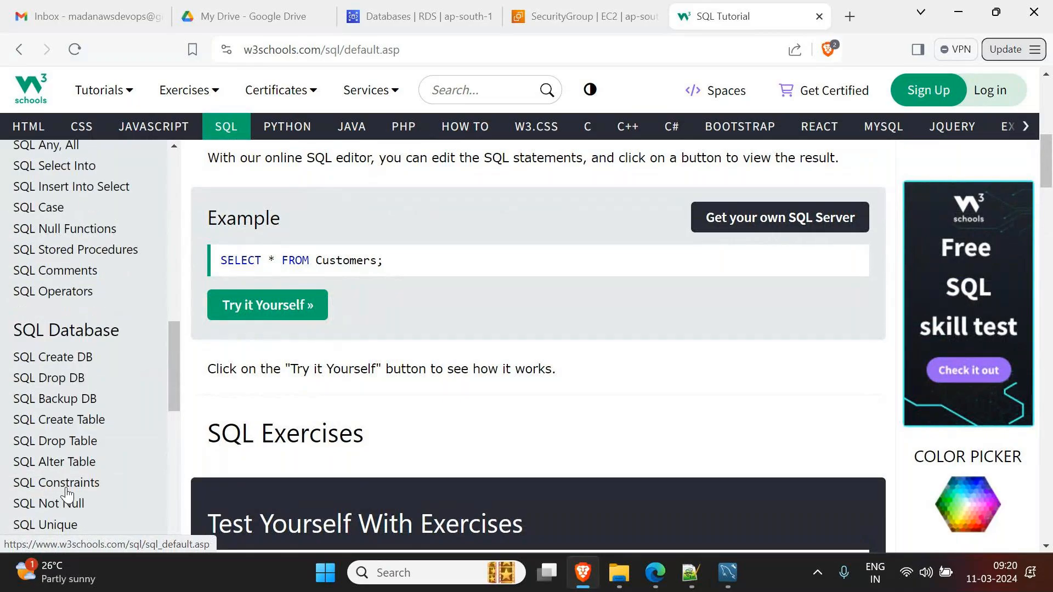
{"action": "scroll", "coordinate": [67, 493], "scroll_direction": "up", "scroll_amount": 4}
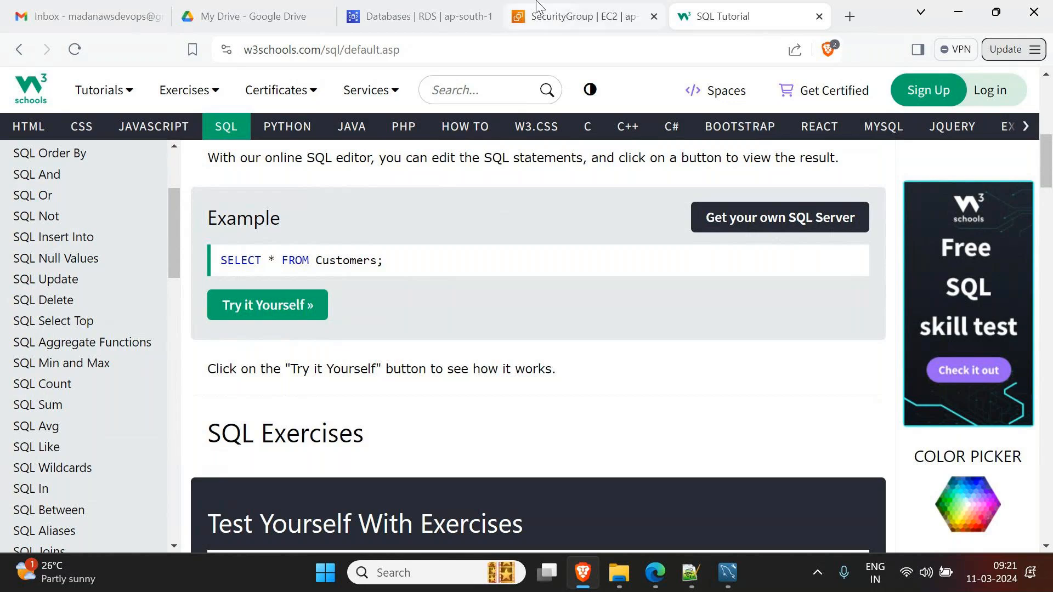
{"action": "left_click", "coordinate": [575, 15]}
{"action": "left_click", "coordinate": [417, 16]}
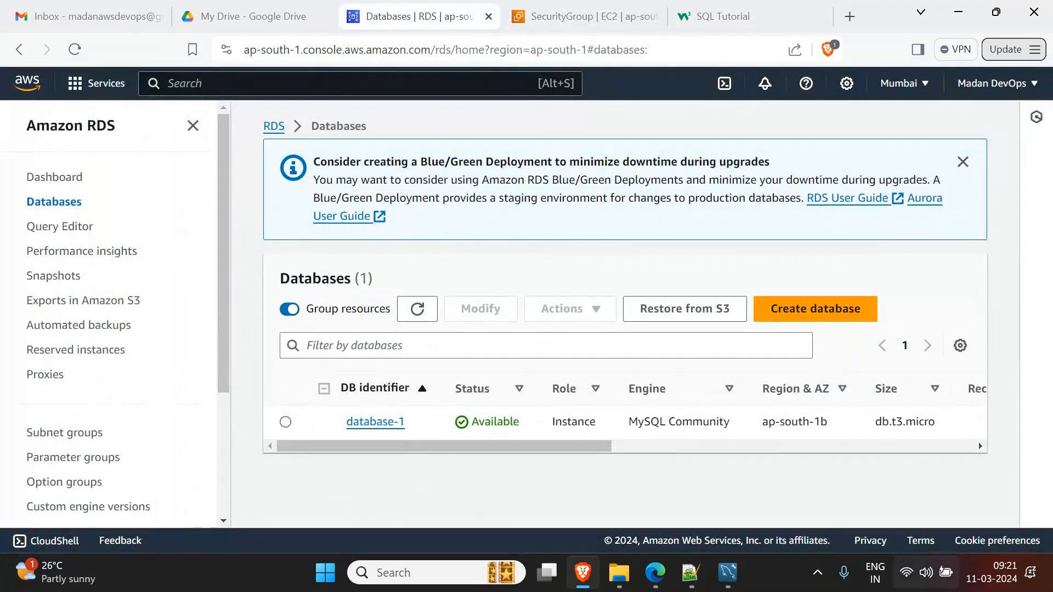
- Set the GoTo layout to Hide everyone, minimize it, and select database-1 in the Databases list
{"action": "mouse_move", "coordinate": [655, 573]}
{"action": "left_click", "coordinate": [653, 475]}
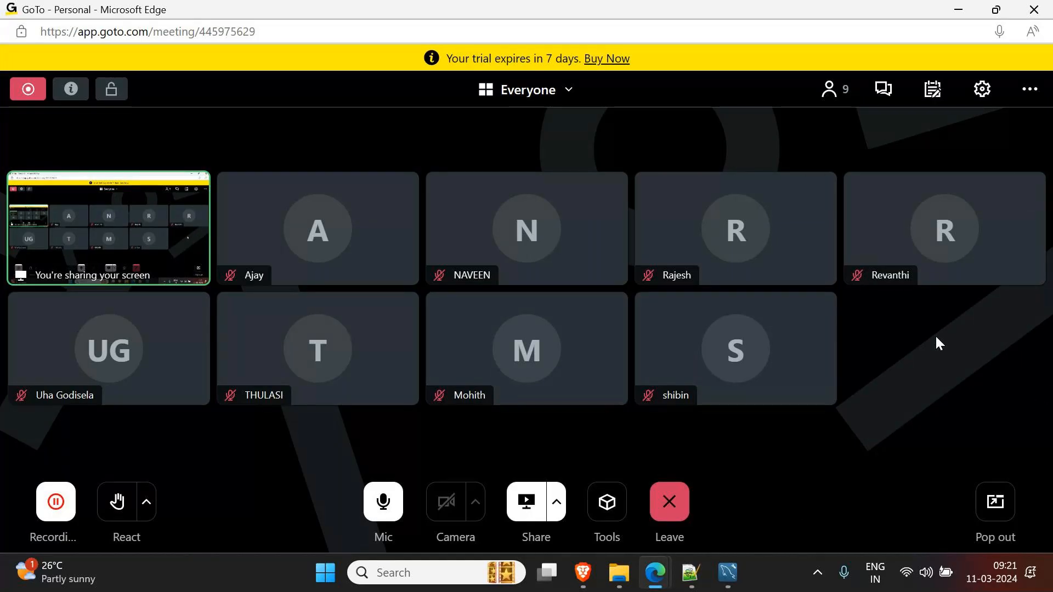
{"action": "left_click", "coordinate": [568, 89]}
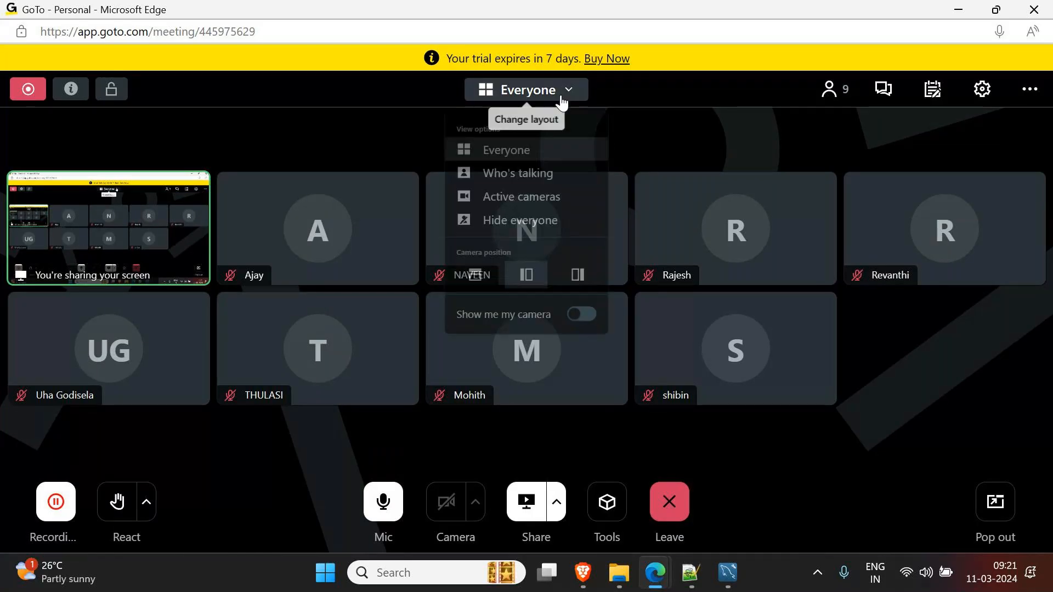
{"action": "left_click", "coordinate": [523, 236]}
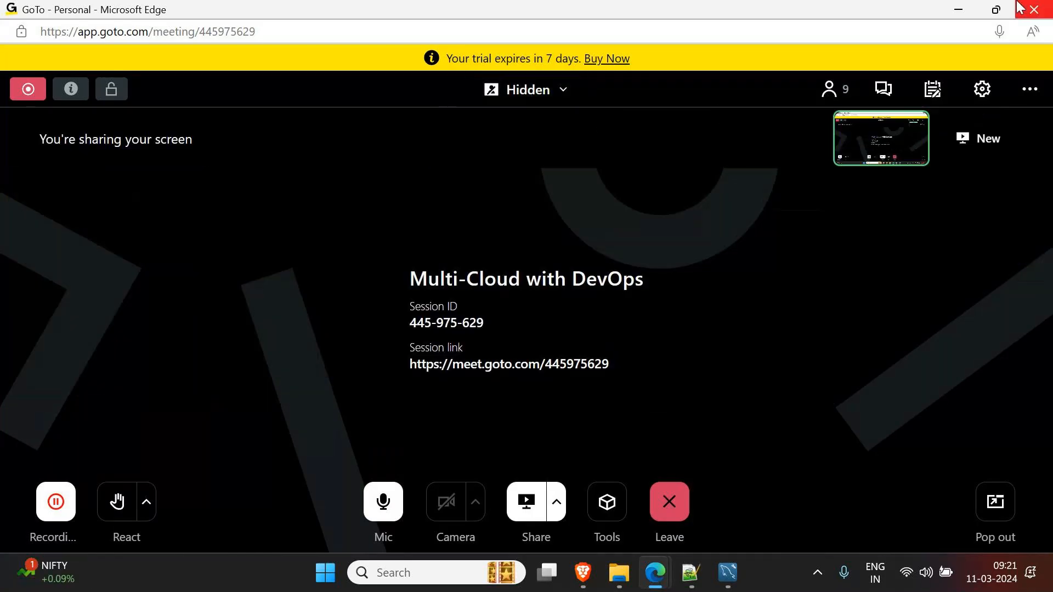
{"action": "left_click", "coordinate": [958, 9]}
{"action": "left_click", "coordinate": [285, 422]}
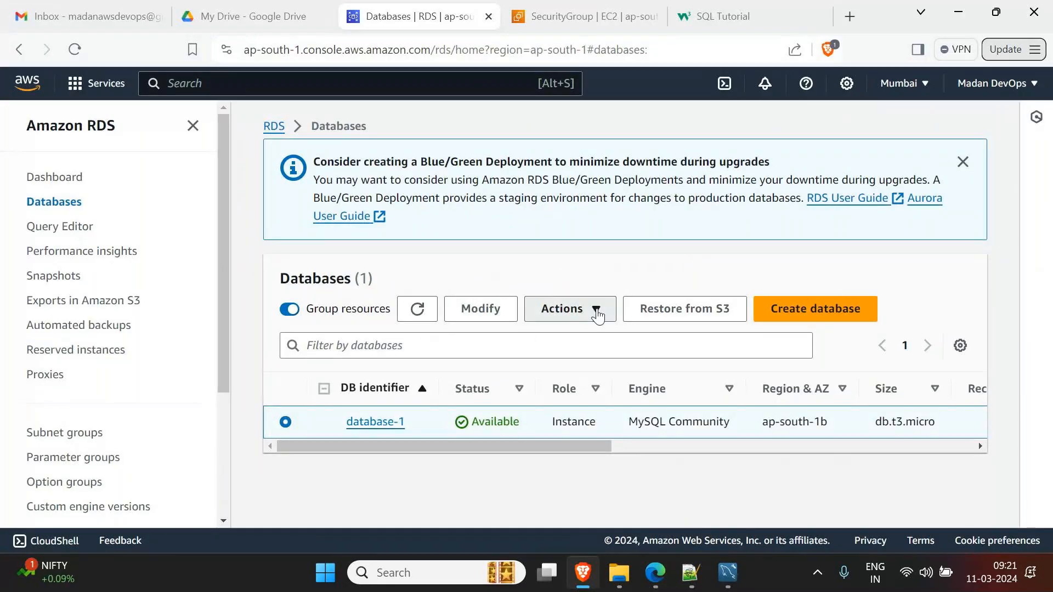
- Choose Actions > Delete for database-1 and enter 'delete me' as the confirmation
{"action": "left_click", "coordinate": [597, 311]}
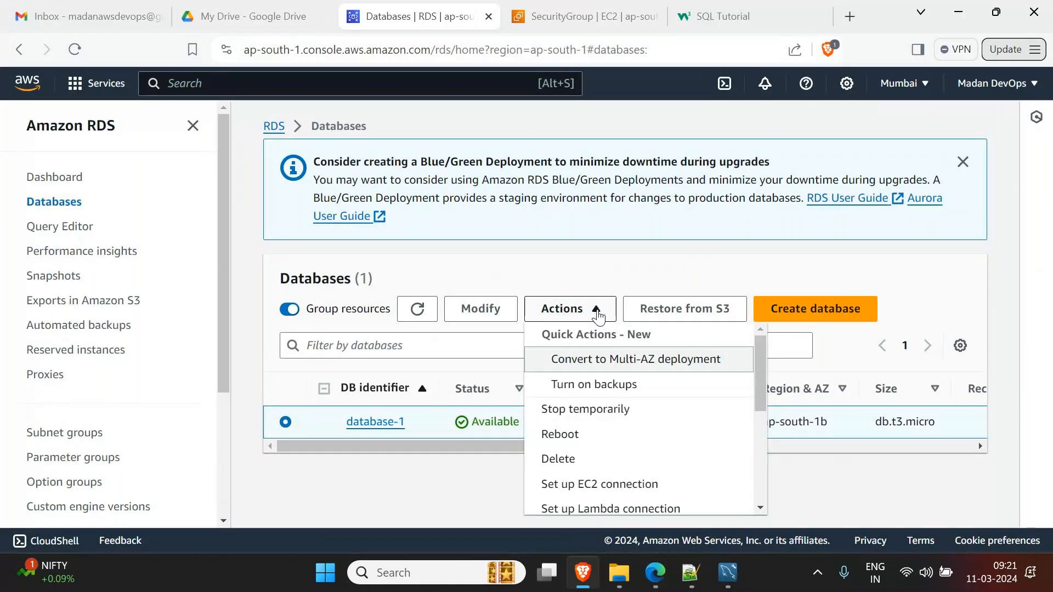
{"action": "left_click", "coordinate": [574, 461]}
{"action": "left_click", "coordinate": [390, 458]}
{"action": "type", "text": "delete me"}
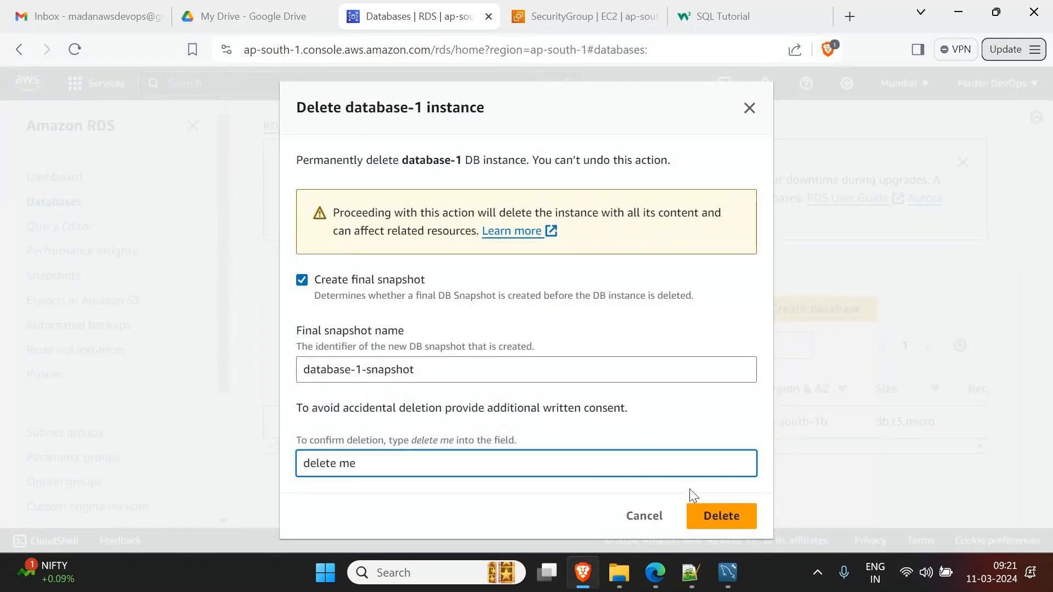
{"action": "left_click", "coordinate": [713, 515]}
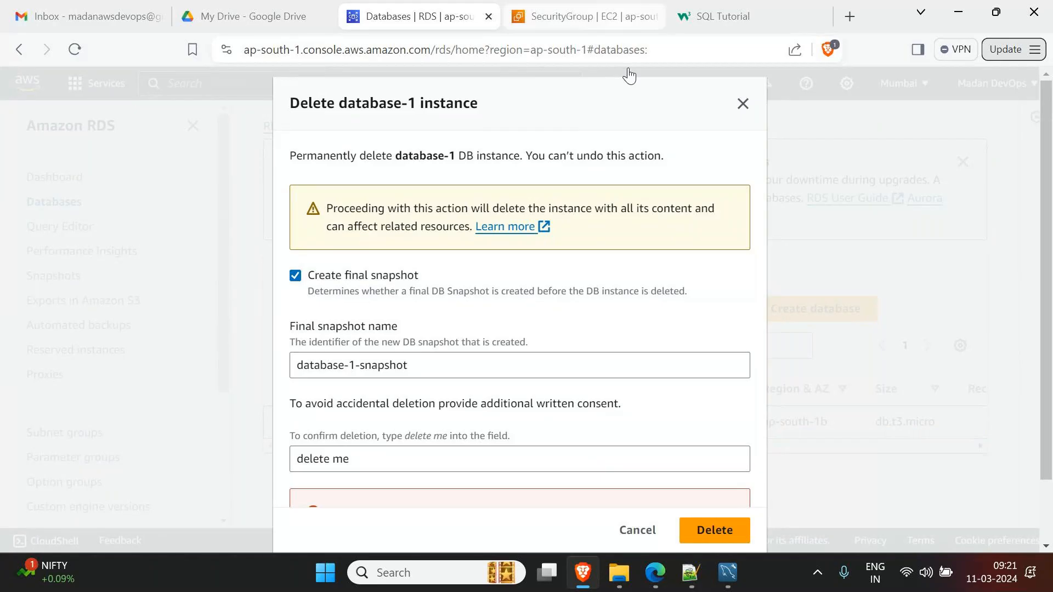
- Skip the final snapshot, acknowledge losing automated backups, confirm deletion, and return to the AWS_RDS.txt notes in Notepad++
{"action": "scroll", "coordinate": [629, 350], "scroll_direction": "down", "scroll_amount": 1}
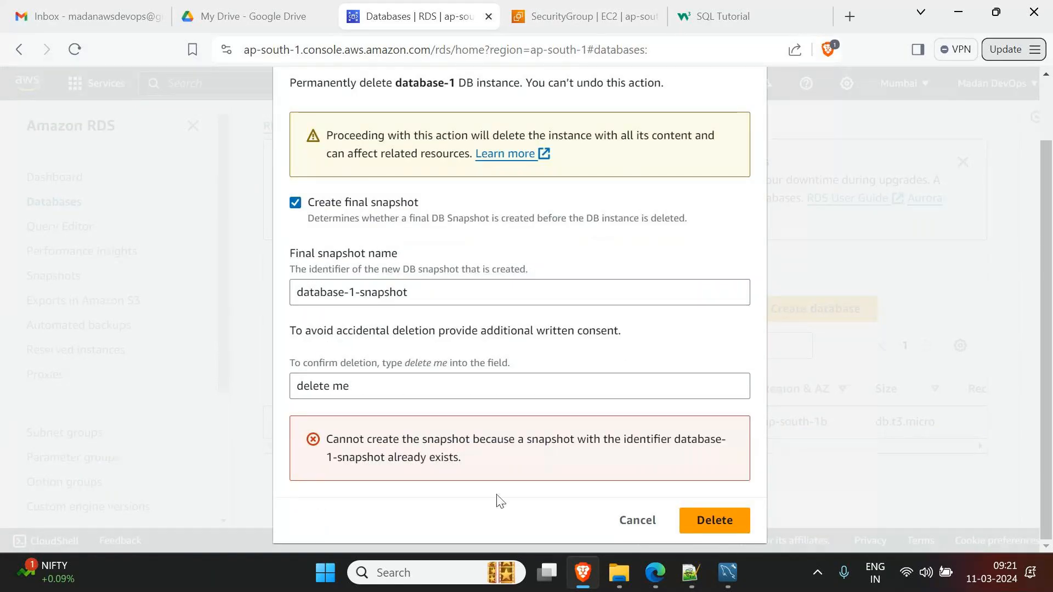
{"action": "left_click", "coordinate": [295, 203]}
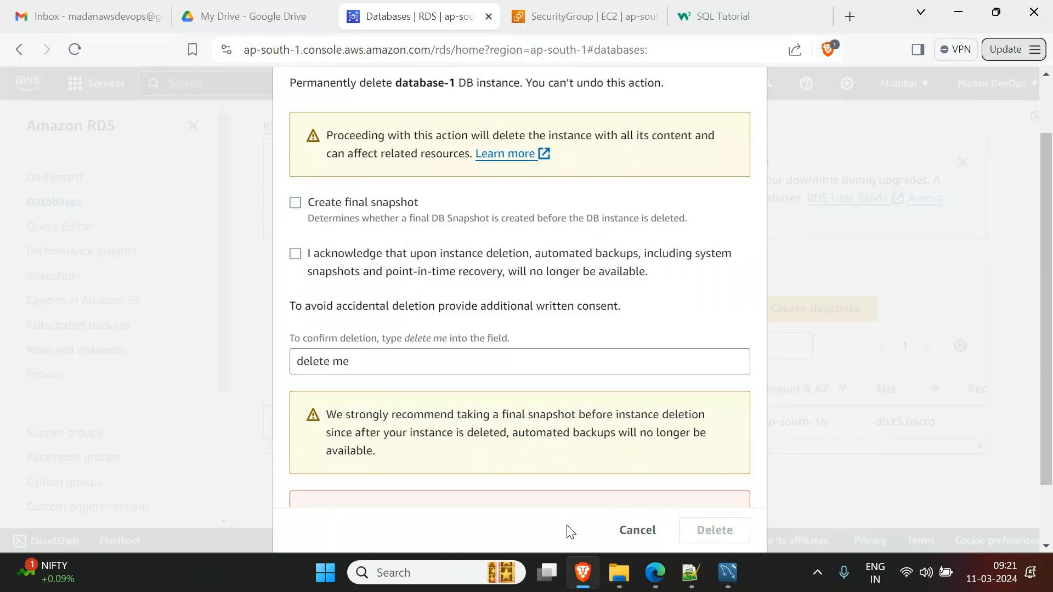
{"action": "scroll", "coordinate": [574, 496], "scroll_direction": "down", "scroll_amount": 1}
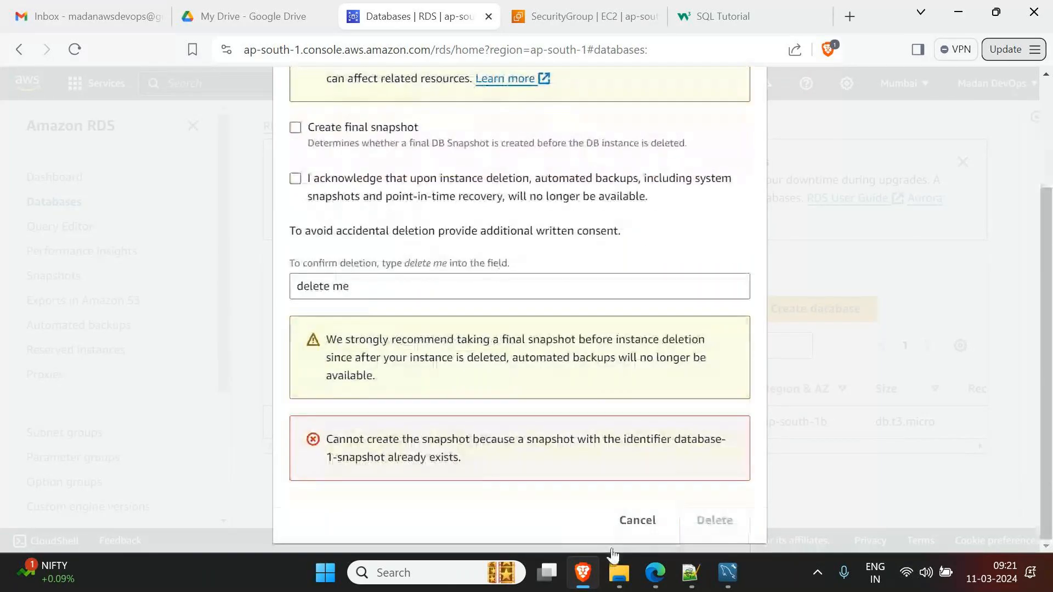
{"action": "left_click", "coordinate": [295, 180]}
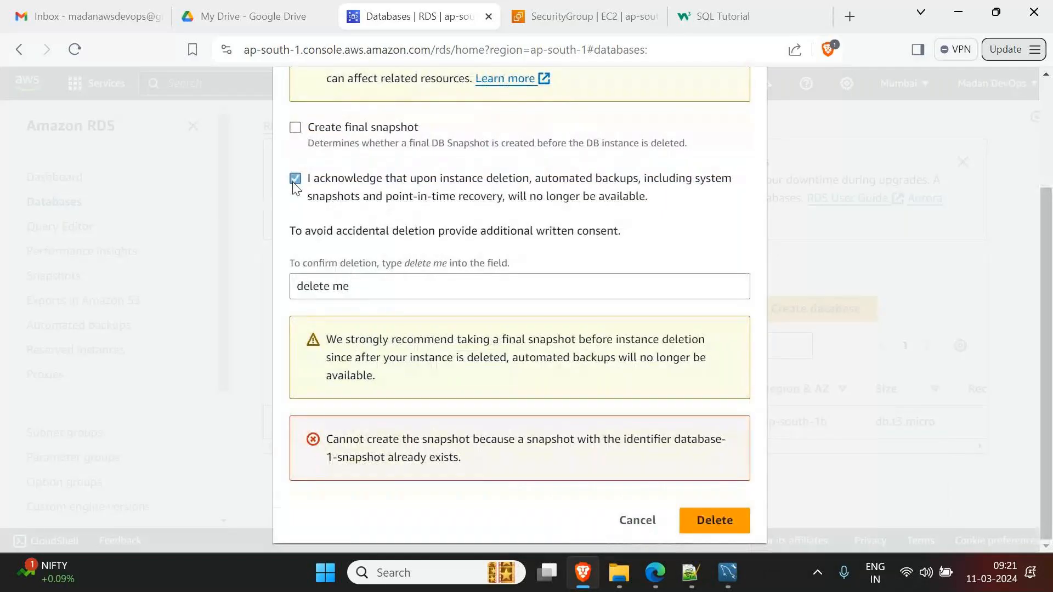
{"action": "left_click", "coordinate": [724, 521]}
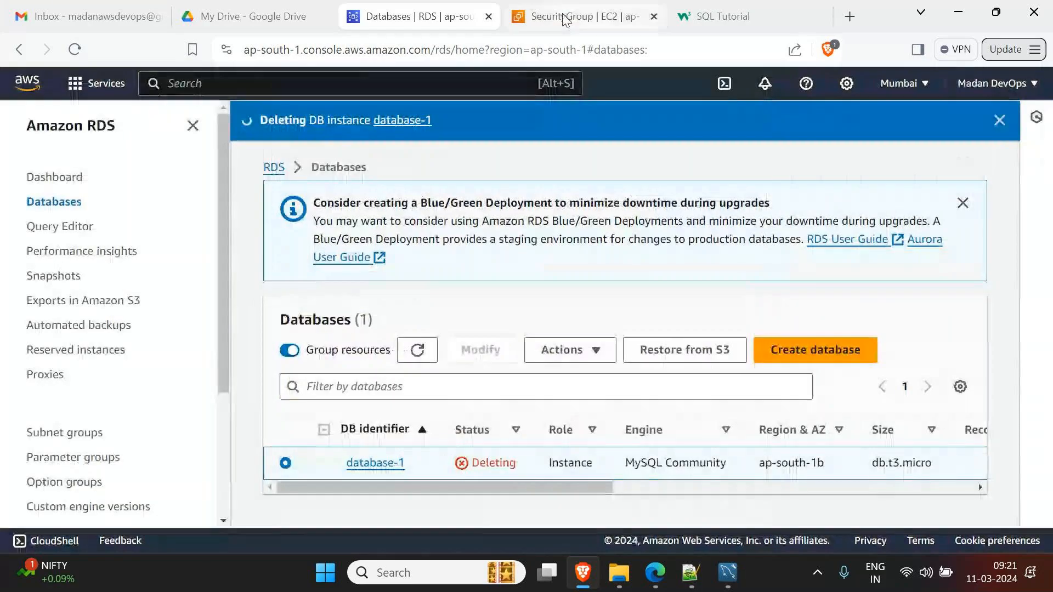
{"action": "left_click", "coordinate": [691, 572]}
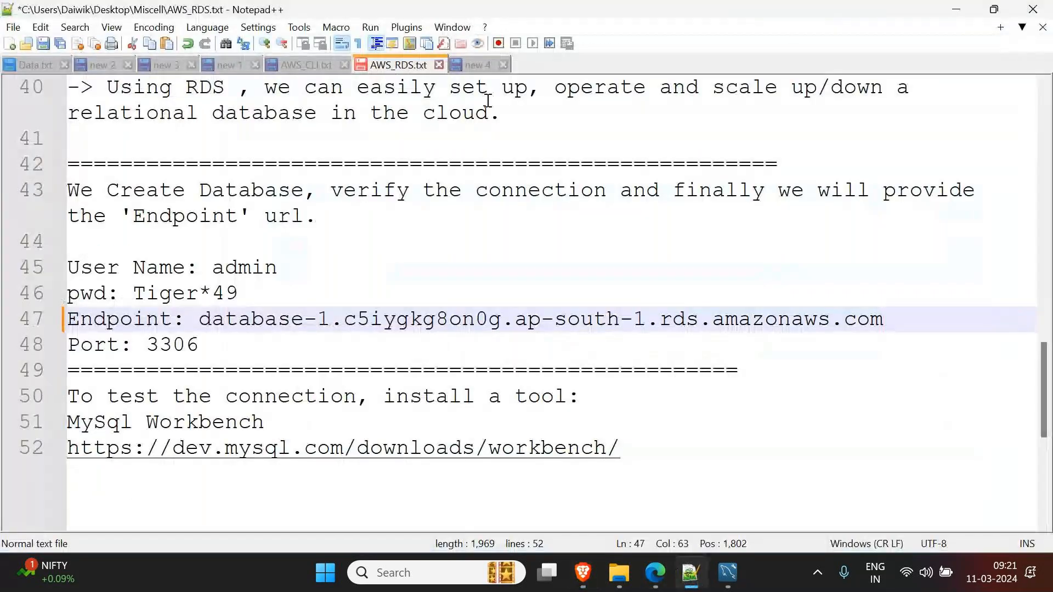
- In new 4, trim line 1 to 'AWS Lambda' and underline it with '==============='
{"action": "left_click", "coordinate": [477, 65]}
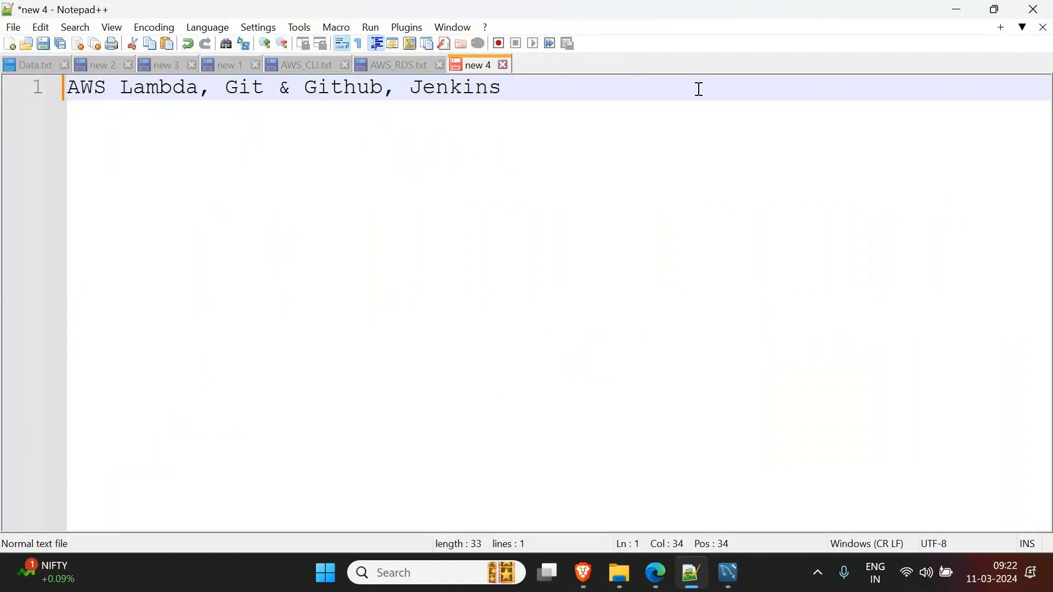
{"action": "key", "text": "BackSpace"}
{"action": "key", "text": "BackSpace"}
{"action": "key", "text": "BackSpace"}
{"action": "key", "text": "BackSpace"}
{"action": "key", "text": "BackSpace"}
{"action": "key", "text": "BackSpace"}
{"action": "key", "text": "BackSpace"}
{"action": "key", "text": "BackSpace"}
{"action": "key", "text": "BackSpace"}
{"action": "key", "text": "BackSpace"}
{"action": "key", "text": "BackSpace"}
{"action": "key", "text": "BackSpace"}
{"action": "key", "text": "BackSpace"}
{"action": "key", "text": "BackSpace"}
{"action": "key", "text": "BackSpace"}
{"action": "key", "text": "BackSpace"}
{"action": "key", "text": "BackSpace"}
{"action": "key", "text": "BackSpace"}
{"action": "key", "text": "BackSpace"}
{"action": "key", "text": "BackSpace"}
{"action": "key", "text": "BackSpace"}
{"action": "key", "text": "BackSpace"}
{"action": "key", "text": "Return"}
{"action": "type", "text": "==============="}
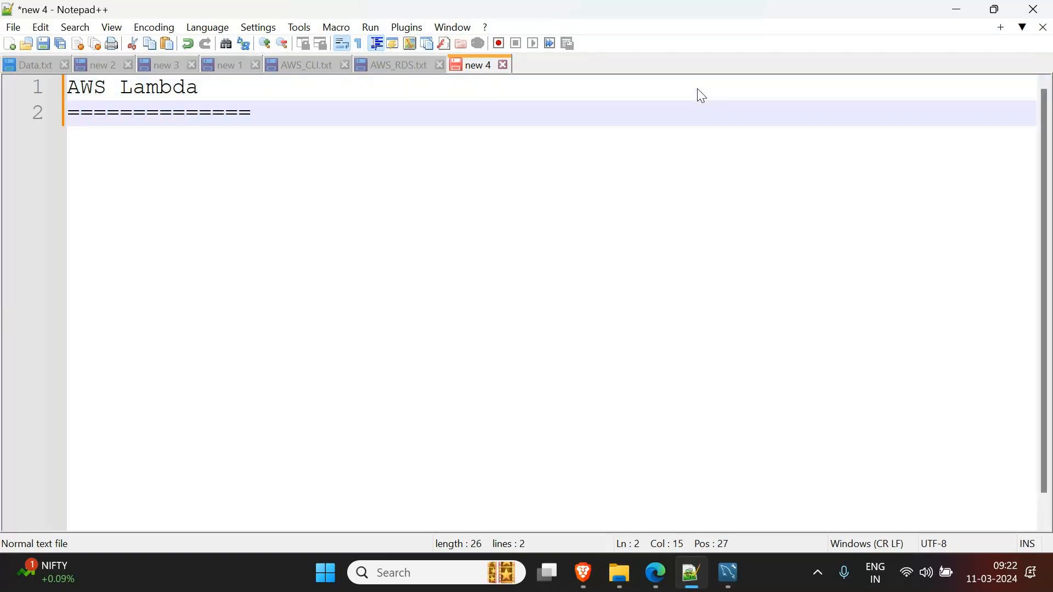
{"action": "key", "text": "Return"}
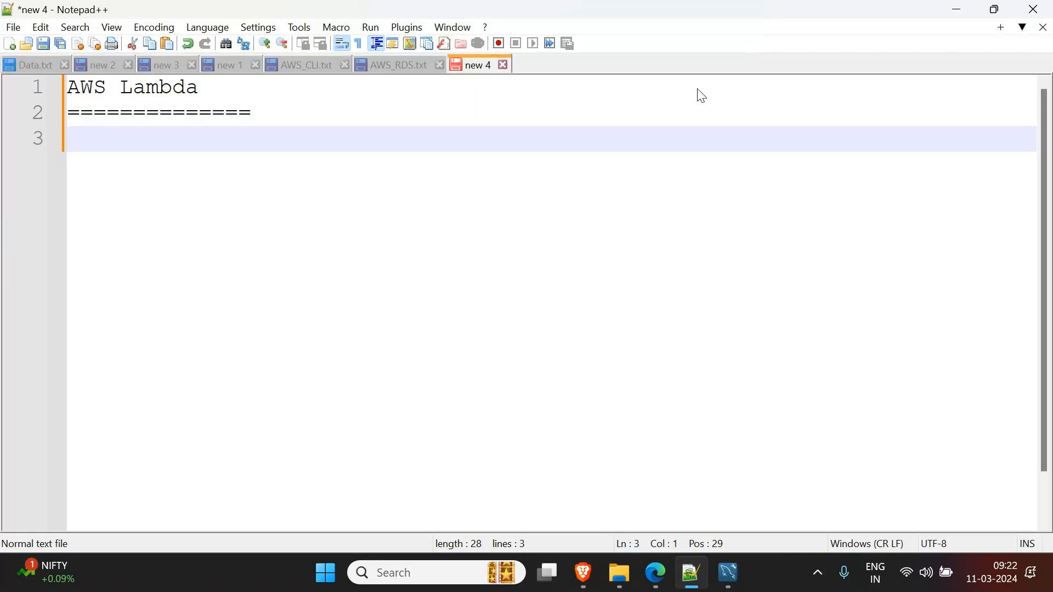
- Write 'We can deploy our application without a Server' on line 3, then start a new line
{"action": "type", "text": "We can deploy "}
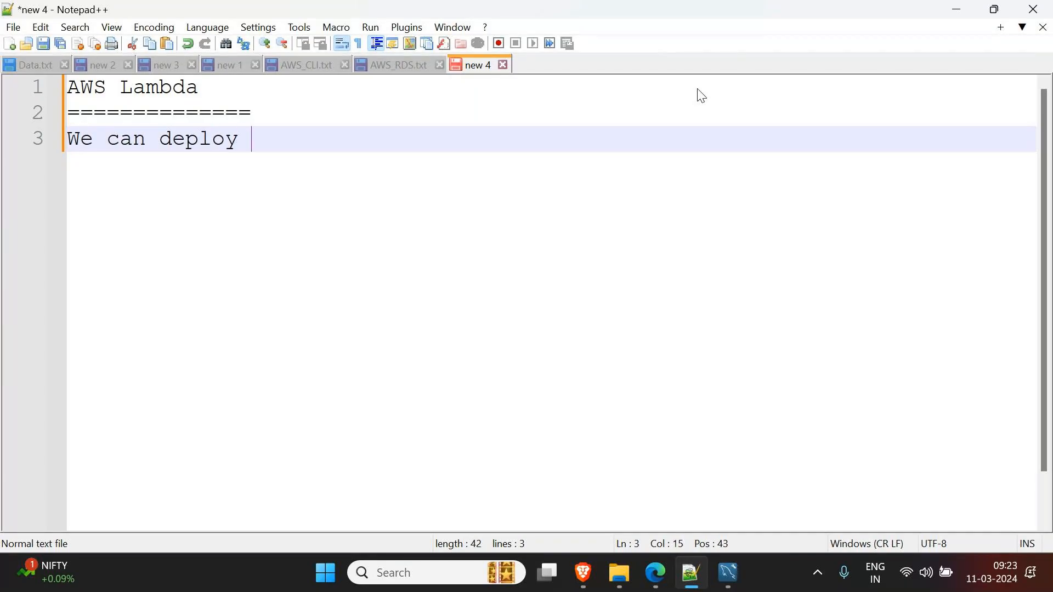
{"action": "type", "text": "our applicat"}
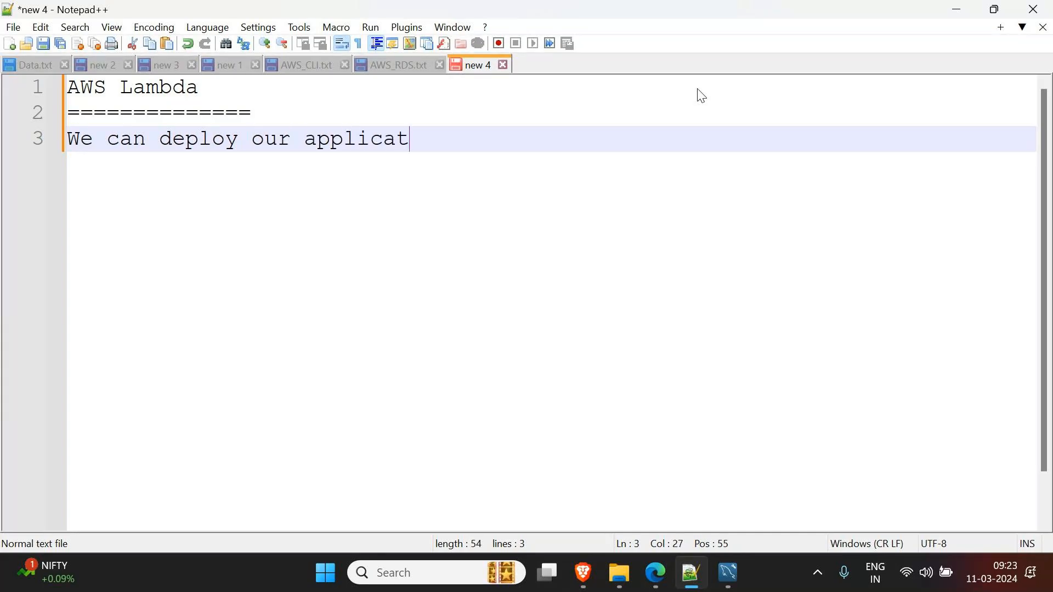
{"action": "type", "text": "ion without a Ser"}
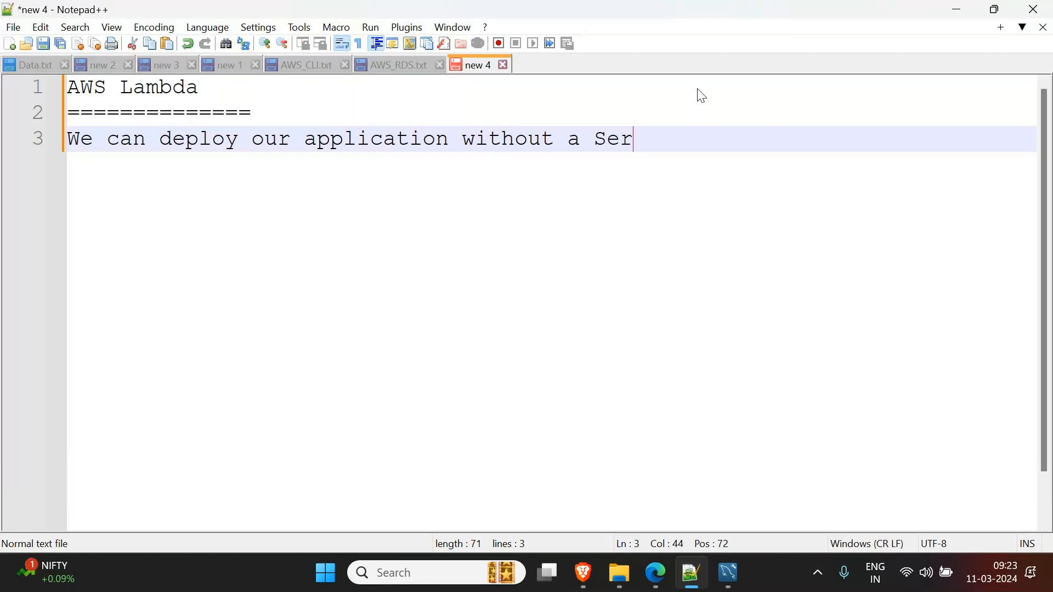
{"action": "type", "text": "ver"}
{"action": "key", "text": "Return"}
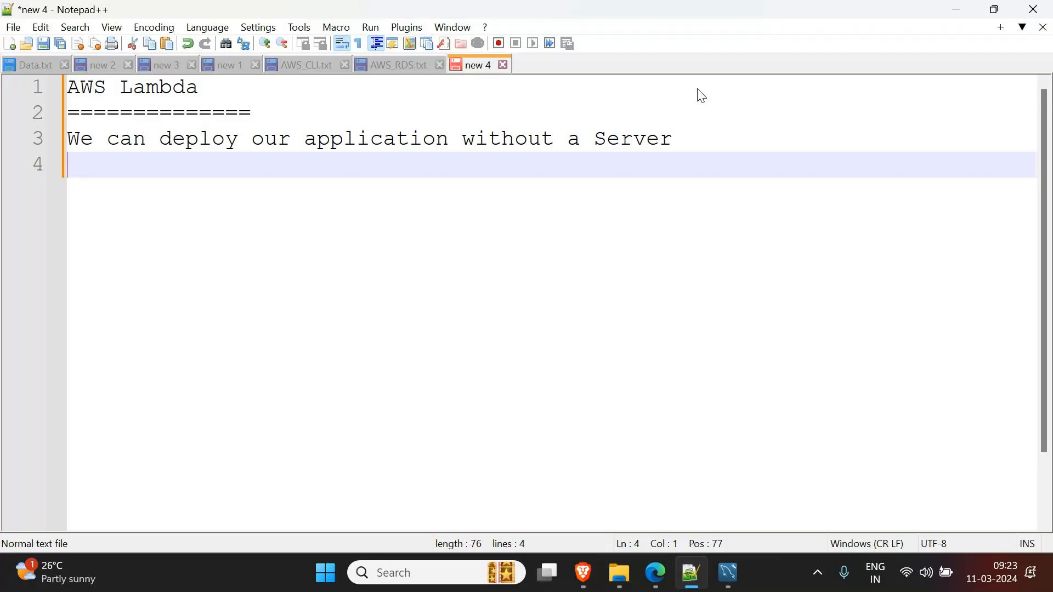
- After a blank line, write 'In any web application:', correcting the typos
{"action": "key", "text": "Return"}
{"action": "type", "text": "A"}
{"action": "key", "text": "BackSpace"}
{"action": "type", "text": "In any"}
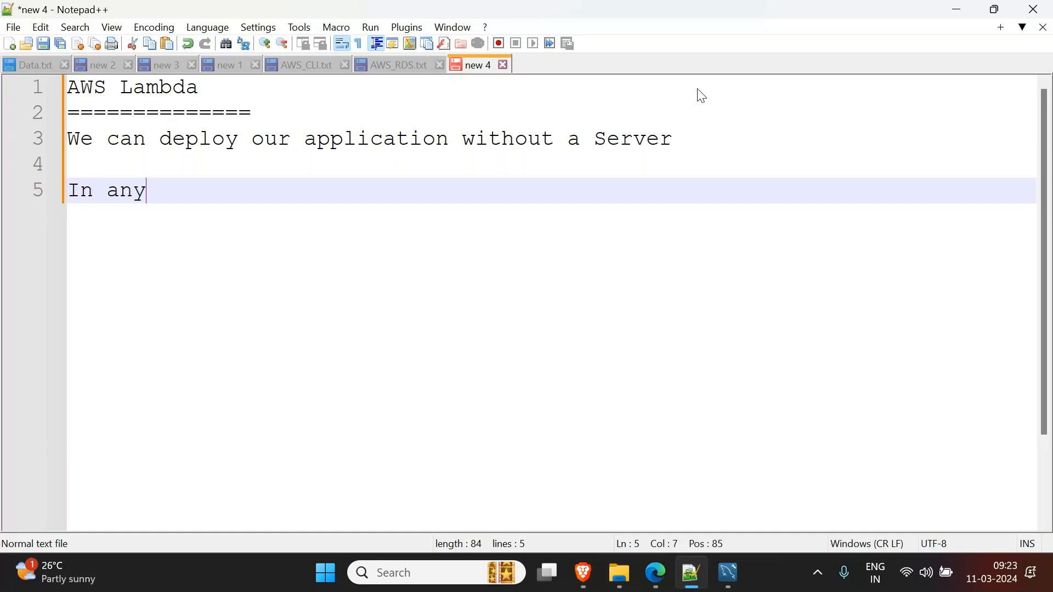
{"action": "type", "text": " web or dek"}
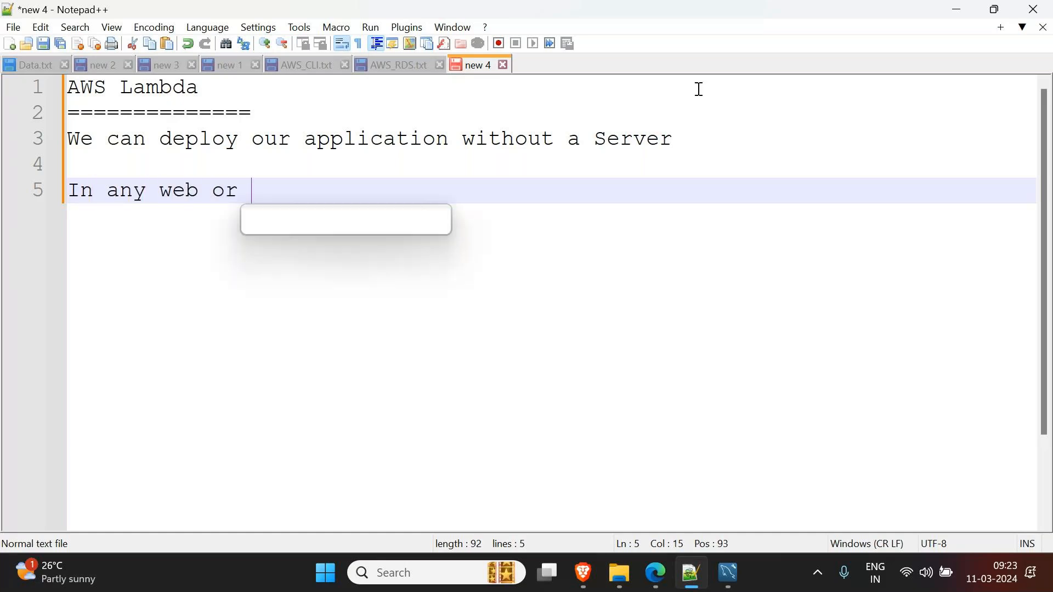
{"action": "key", "text": "BackSpace"}
{"action": "key", "text": "BackSpace"}
{"action": "key", "text": "BackSpace"}
{"action": "key", "text": "BackSpace"}
{"action": "key", "text": "BackSpace"}
{"action": "key", "text": "BackSpace"}
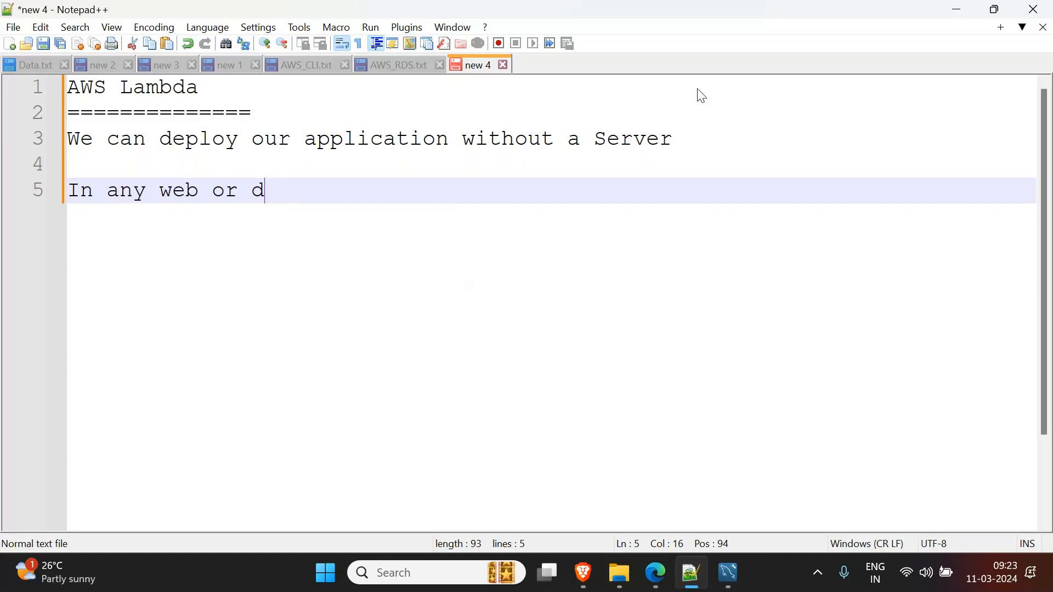
{"action": "type", "text": "application"}
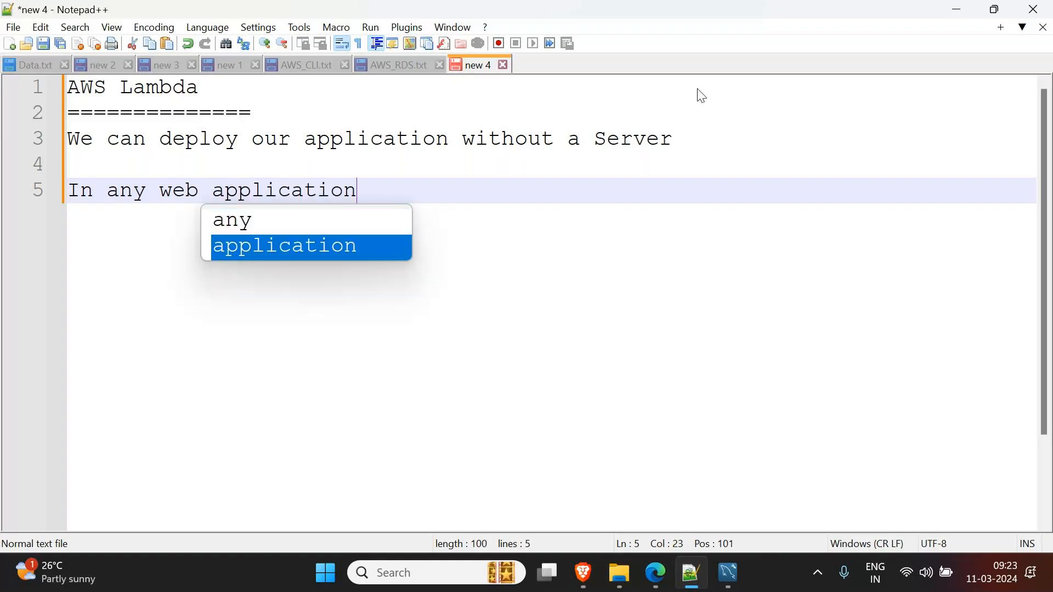
{"action": "key", "text": "Escape"}
{"action": "type", "text": ":"}
{"action": "key", "text": "Return"}
{"action": "key", "text": "Return"}
- Add the lines 'Java/.net/Python:', 'They write code.' and 'They will code using methods/functions'
{"action": "type", "text": "J"}
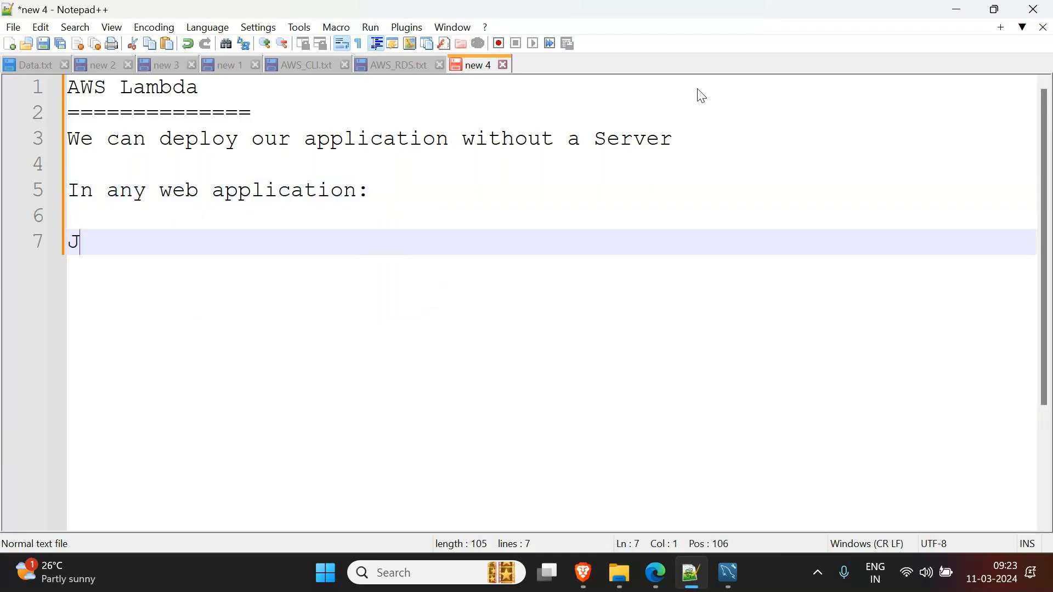
{"action": "type", "text": "ava/.net/"}
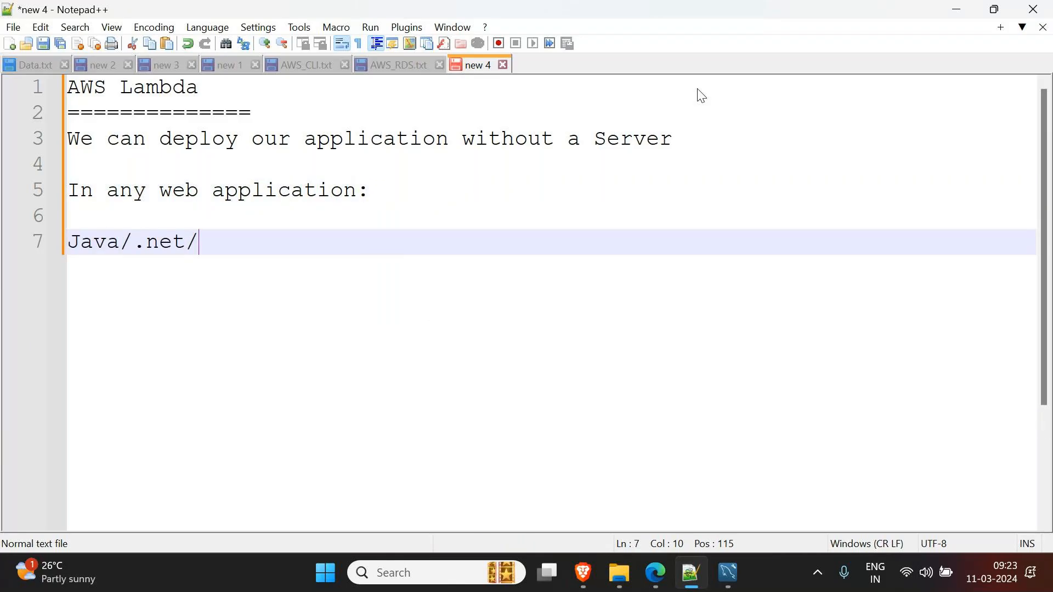
{"action": "type", "text": "Python:"}
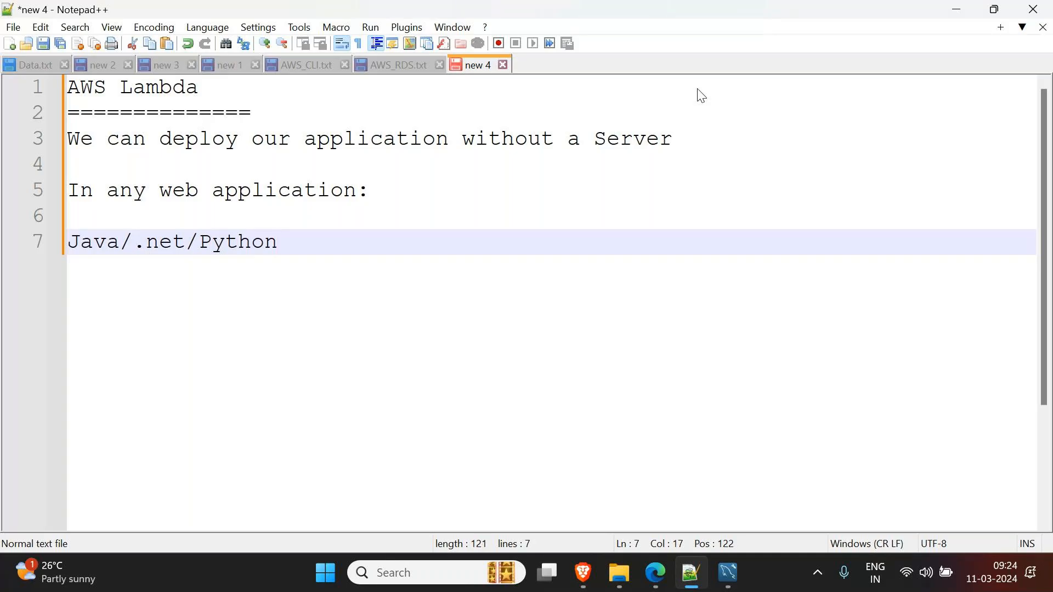
{"action": "key", "text": "Return"}
{"action": "key", "text": "Return"}
{"action": "type", "text": "The"}
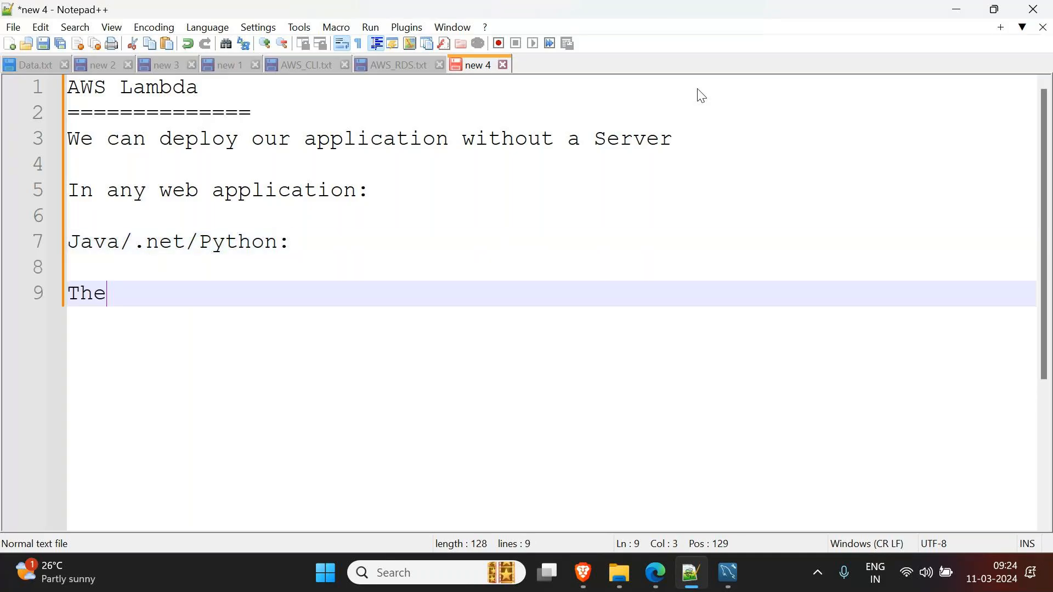
{"action": "type", "text": "y write code."}
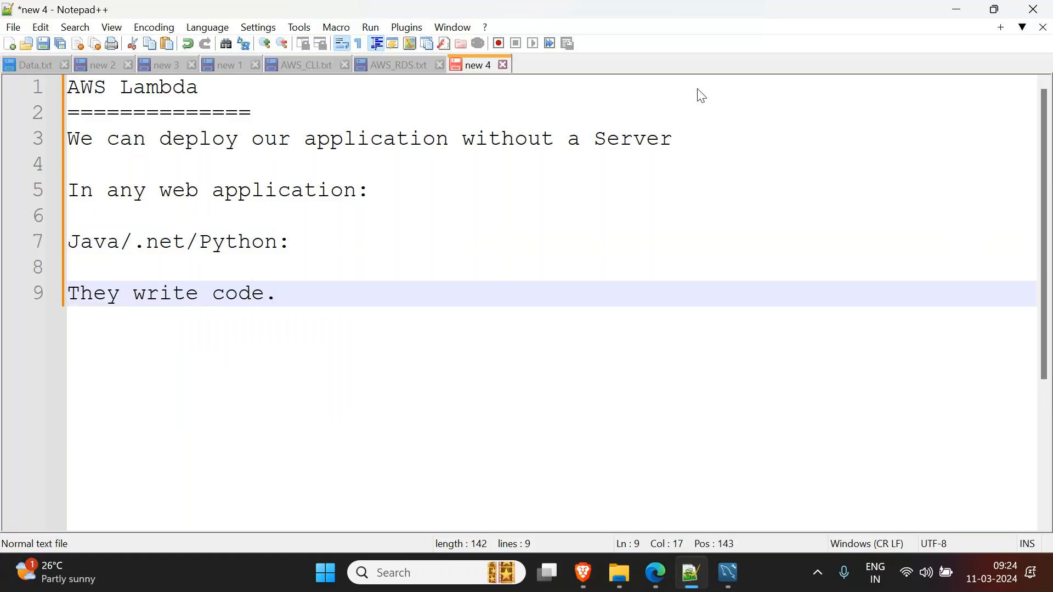
{"action": "key", "text": "Return"}
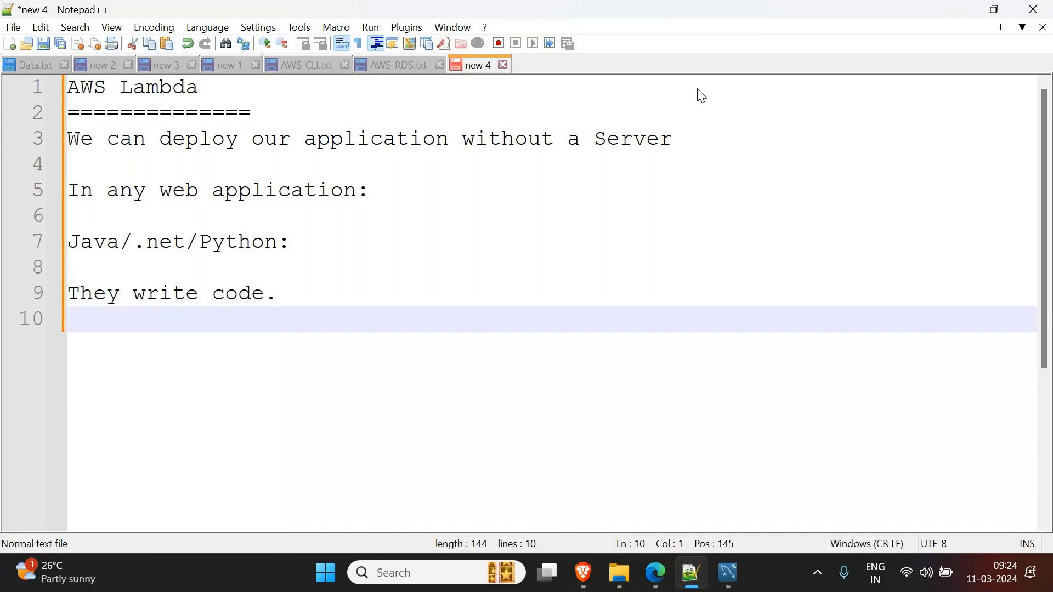
{"action": "type", "text": "The"}
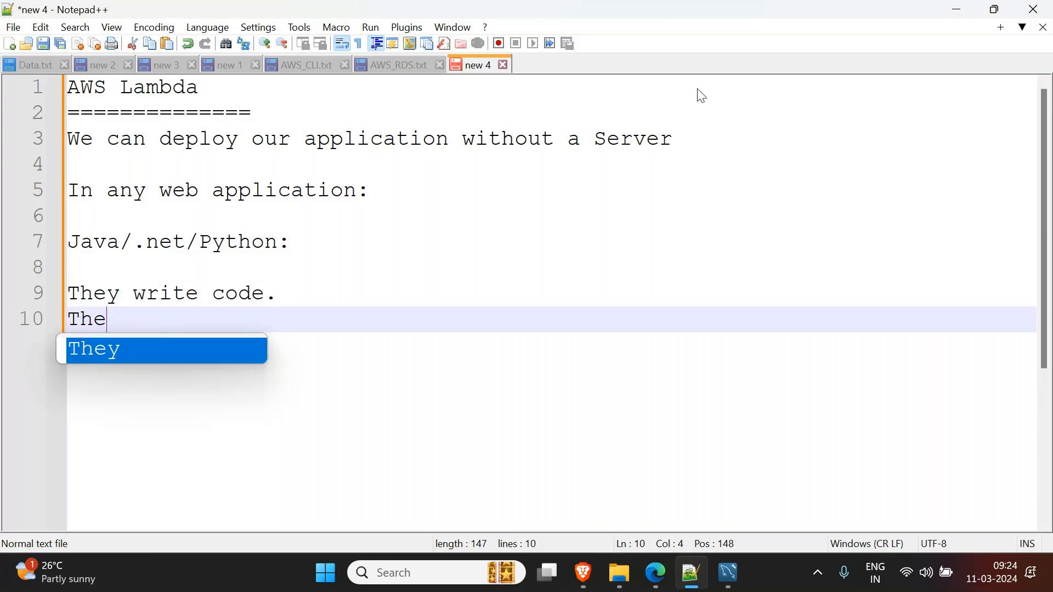
{"action": "type", "text": "y will code in"}
{"action": "key", "text": "BackSpace"}
{"action": "key", "text": "BackSpace"}
{"action": "key", "text": "BackSpace"}
{"action": "type", "text": "usn"}
{"action": "key", "text": "BackSpace"}
{"action": "type", "text": "ing methods/functions"}
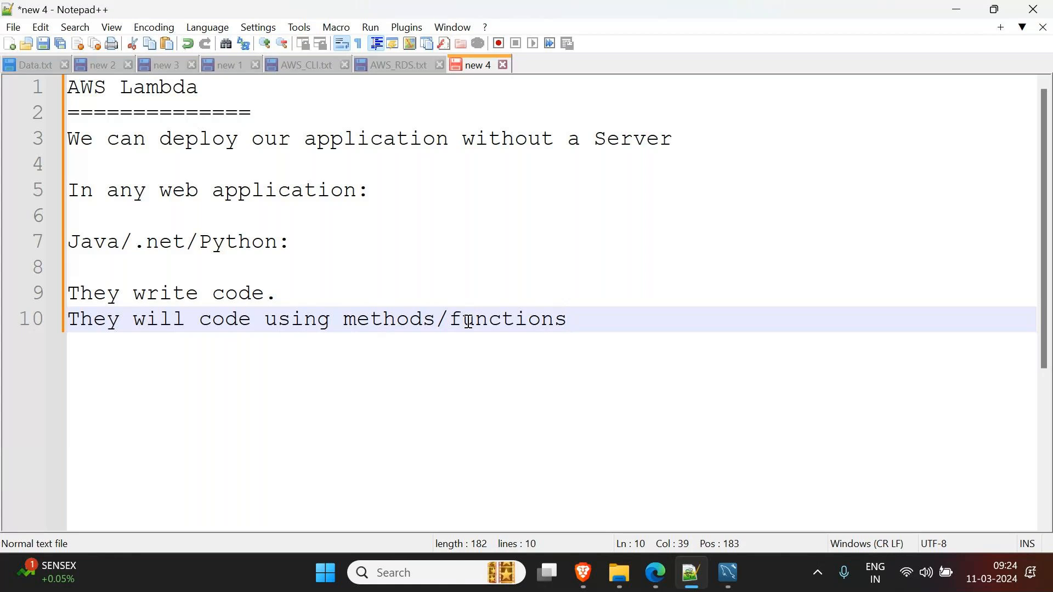
- Below line 10, write 'main method-> startup method-> will call other methods' and select 'main'
{"action": "left_click", "coordinate": [387, 321]}
{"action": "left_click", "coordinate": [623, 321]}
{"action": "key", "text": "Return"}
{"action": "key", "text": "Return"}
{"action": "type", "text": "main "}
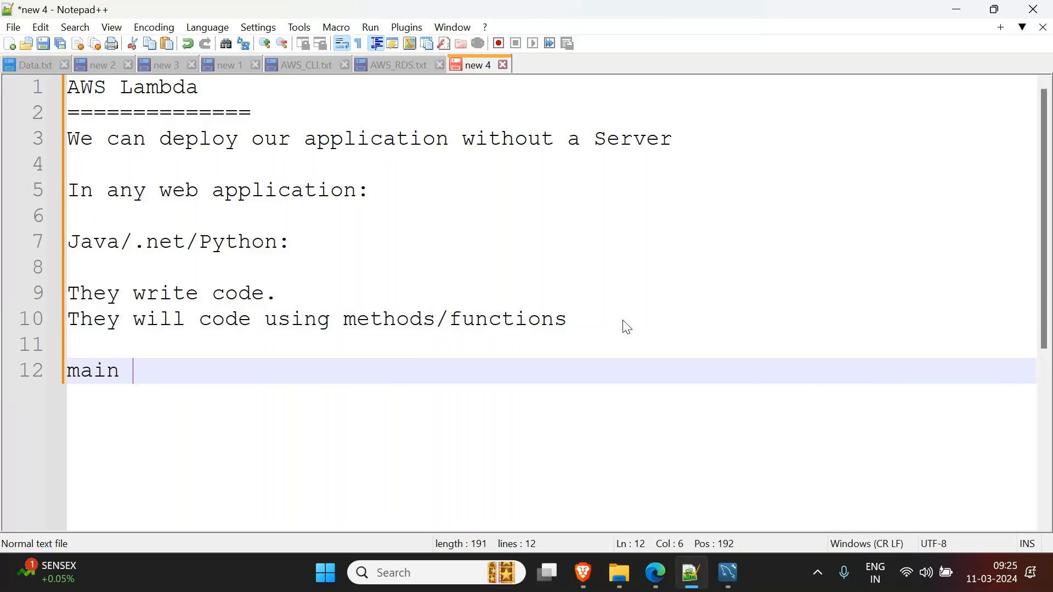
{"action": "type", "text": "method"}
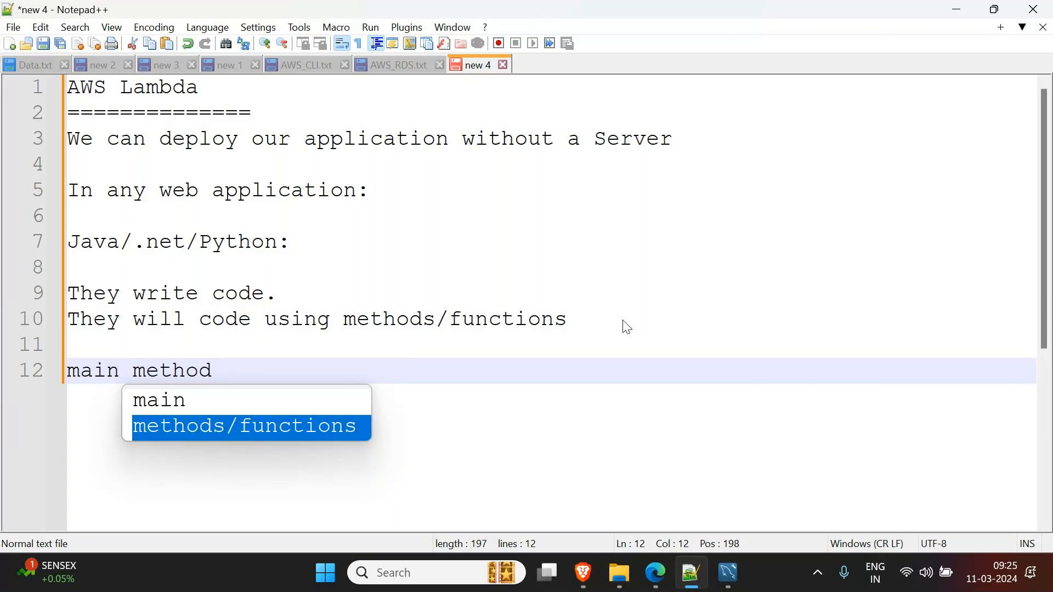
{"action": "type", "text": "-> startup method"}
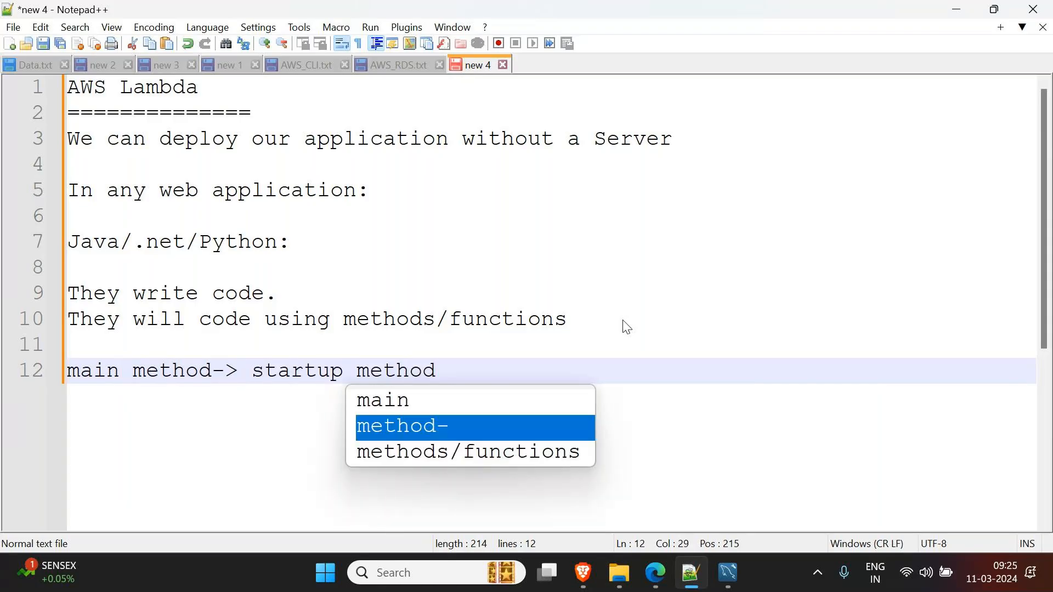
{"action": "type", "text": "-> w"}
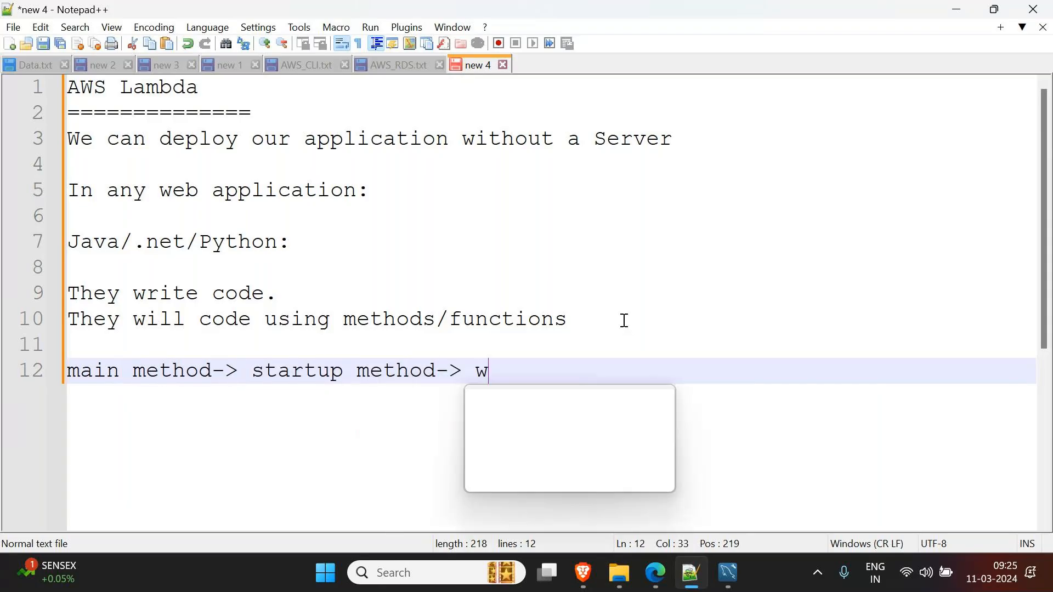
{"action": "type", "text": "ill call other "}
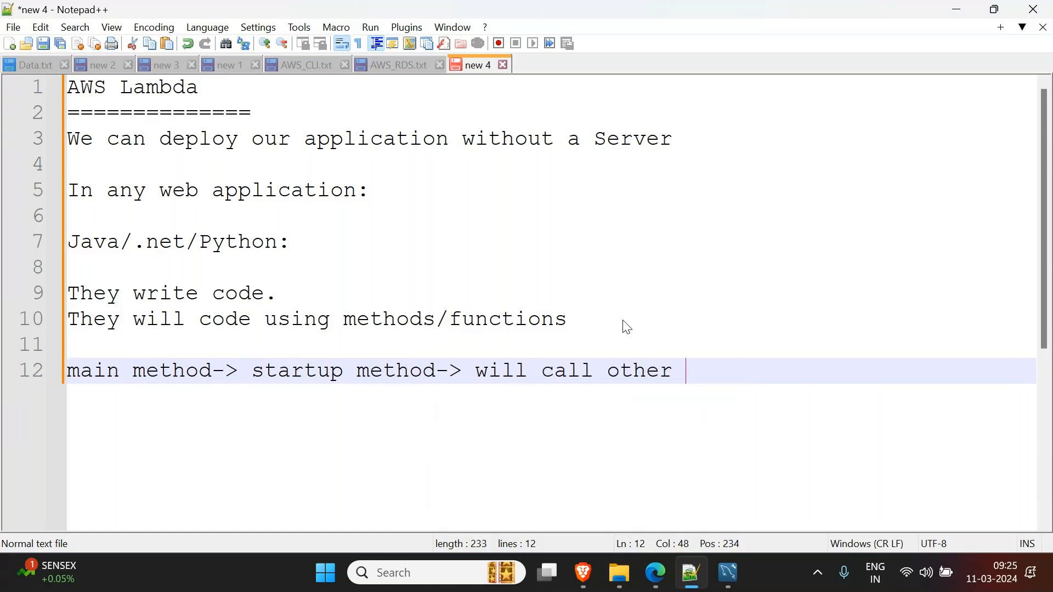
{"action": "type", "text": "methods"}
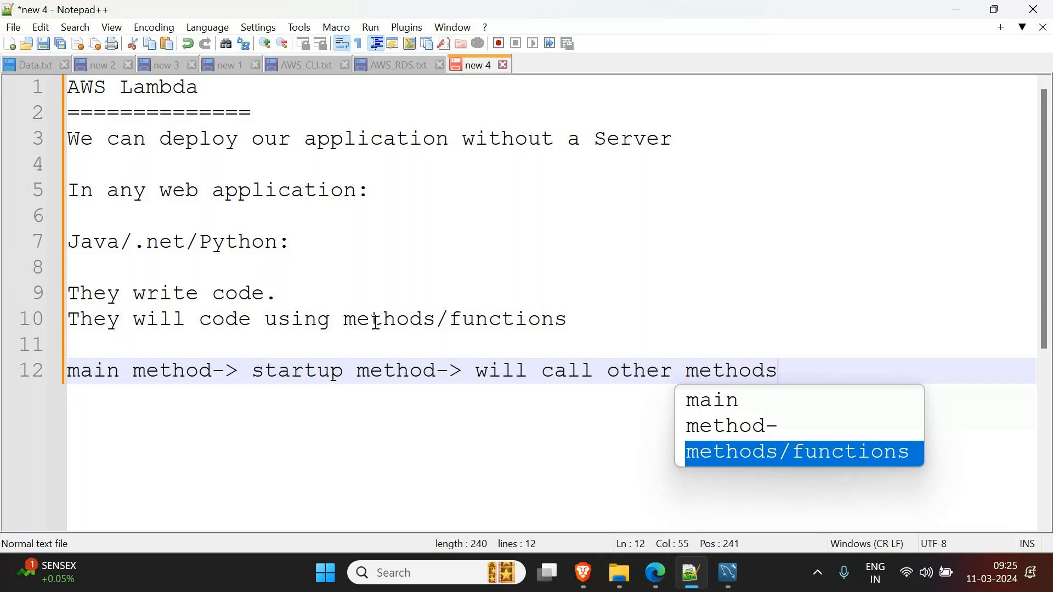
{"action": "double_click", "coordinate": [108, 370]}
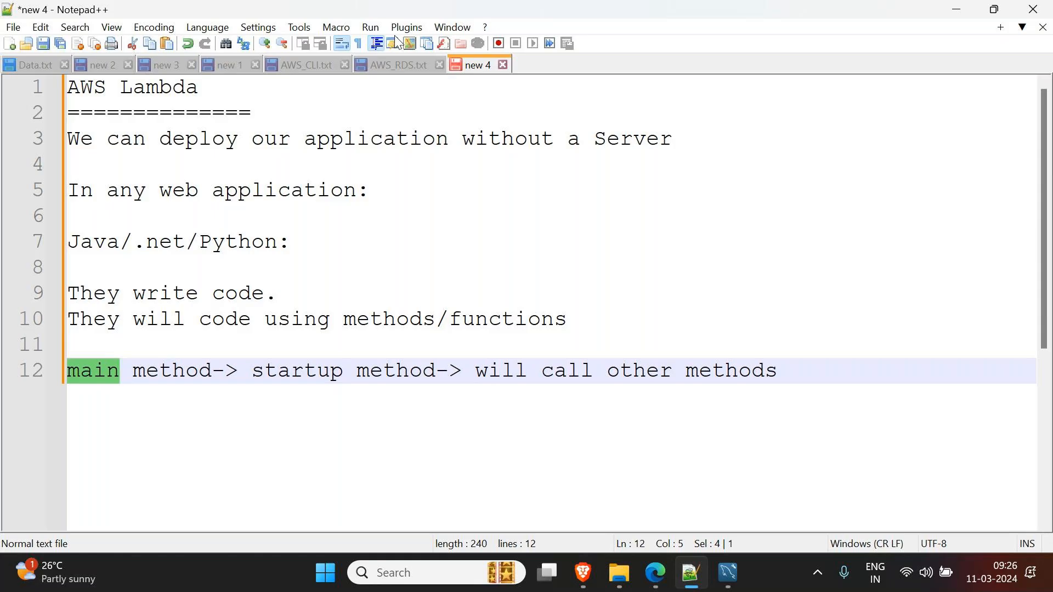
- Append ' (Functions)' to the AWS Lambda heading, then review the methods/functions notes
{"action": "left_click", "coordinate": [337, 89]}
{"action": "type", "text": "(Func"}
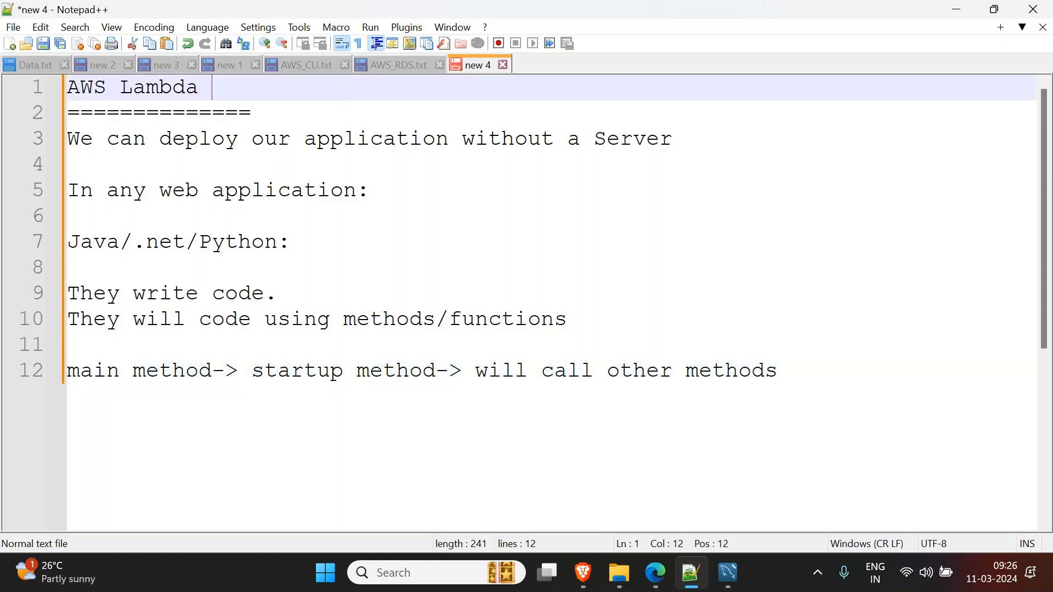
{"action": "type", "text": "tinoa"}
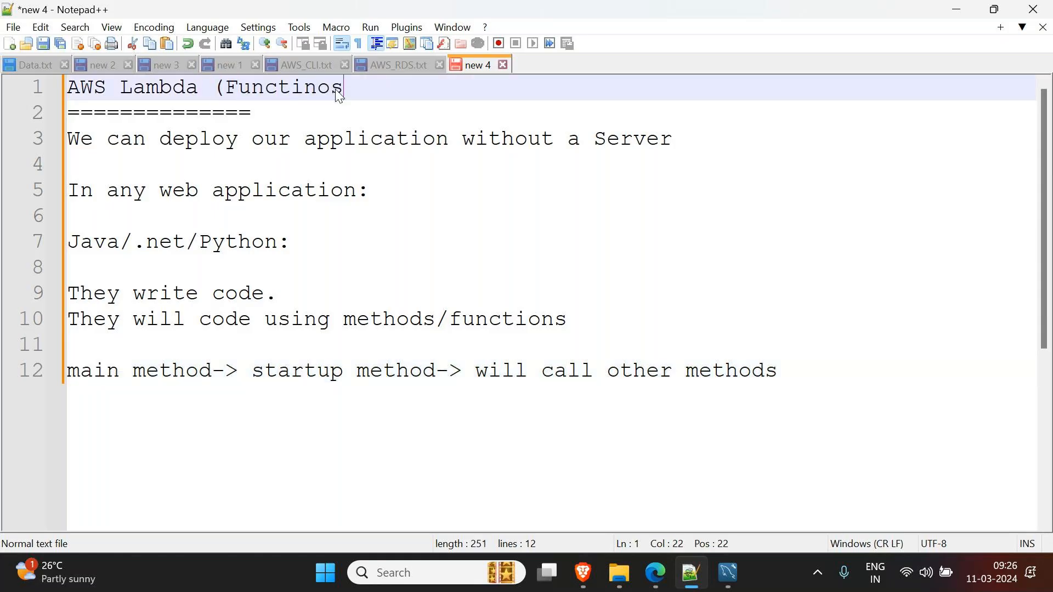
{"action": "key", "text": "BackSpace"}
{"action": "key", "text": "BackSpace"}
{"action": "key", "text": "BackSpace"}
{"action": "type", "text": "ons)"}
{"action": "left_click_drag", "start_coordinate": [799, 371], "coordinate": [4, 305]}
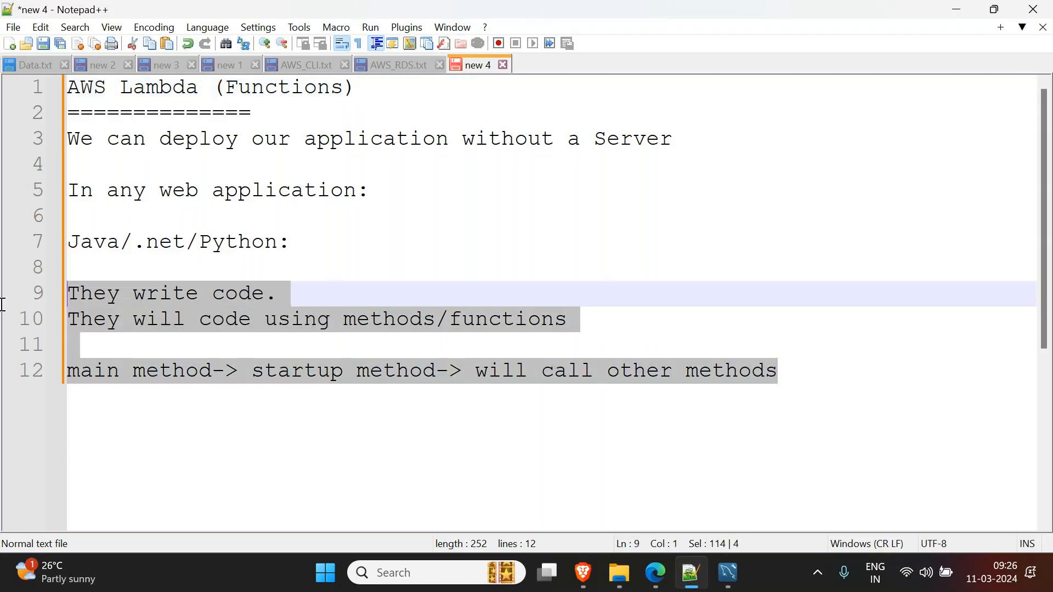
{"action": "left_click", "coordinate": [134, 99]}
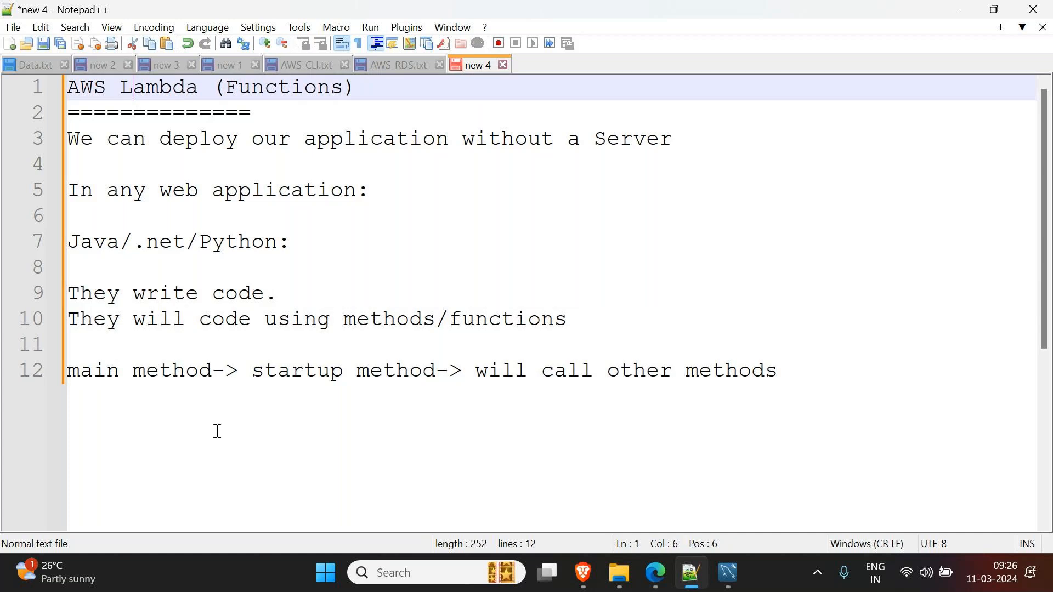
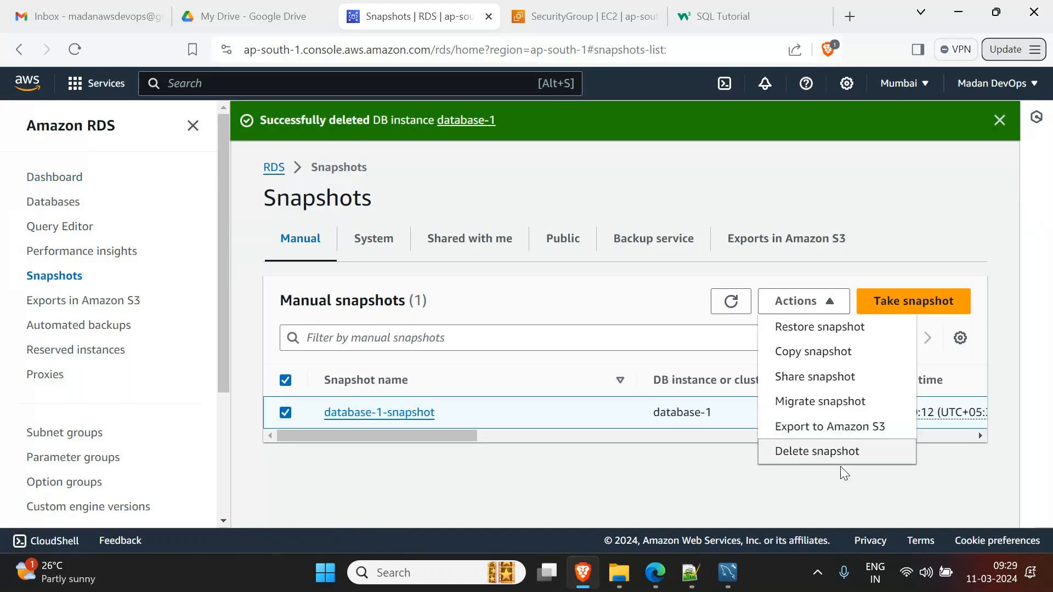
- Delete the database-1-snapshot manual snapshot, then go to the Lambda service by searching 'lambda'
{"action": "left_click", "coordinate": [821, 452]}
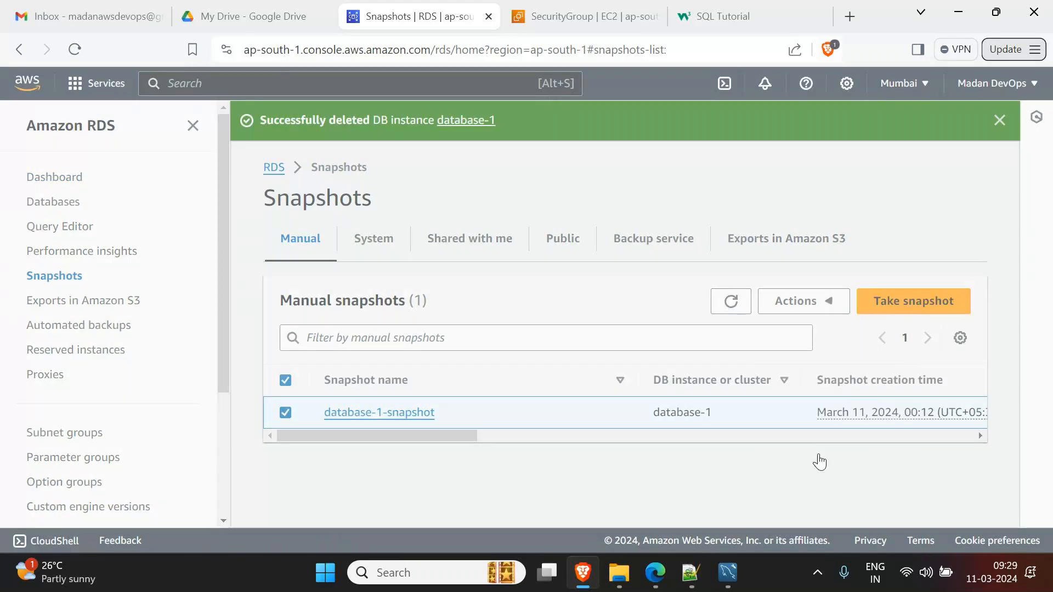
{"action": "left_click", "coordinate": [734, 380]}
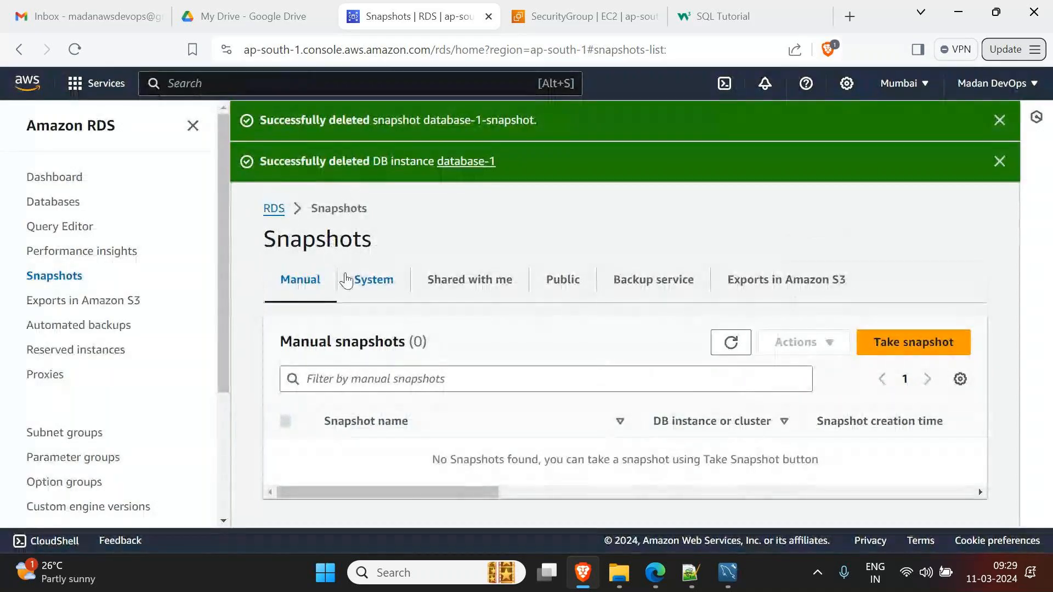
{"action": "left_click", "coordinate": [395, 89]}
{"action": "type", "text": "lambda"}
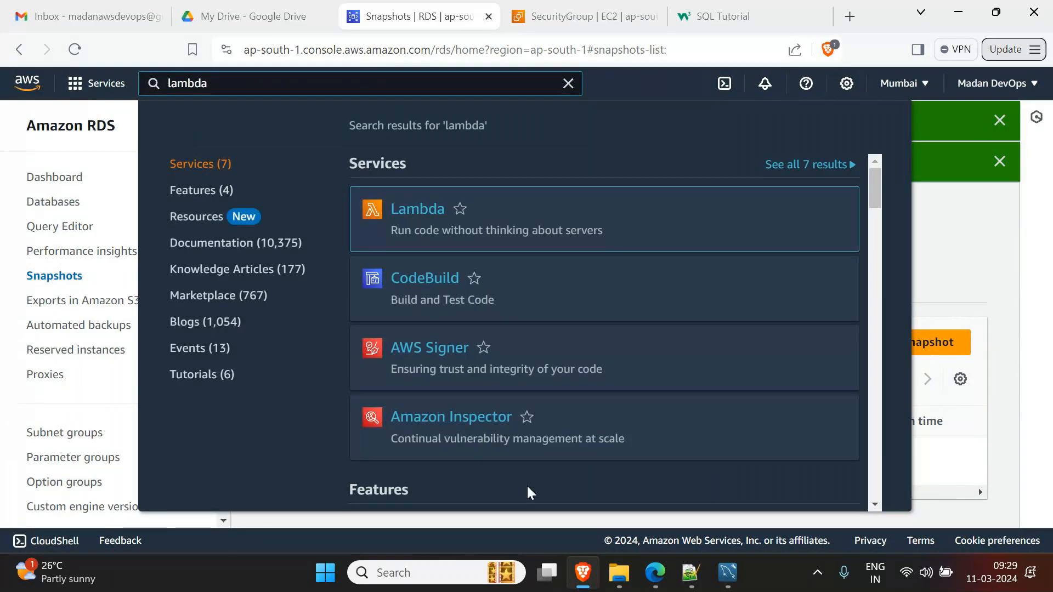
{"action": "left_click", "coordinate": [403, 212]}
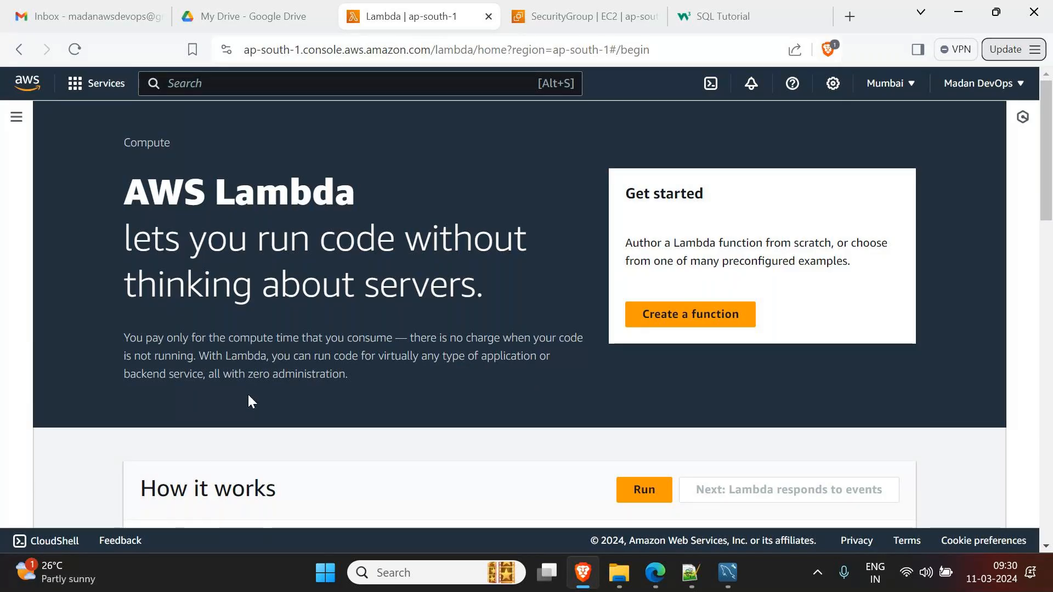
- Begin a new Lambda function, opening Author from scratch with the Node.js 20.x preset
{"action": "left_click", "coordinate": [732, 322]}
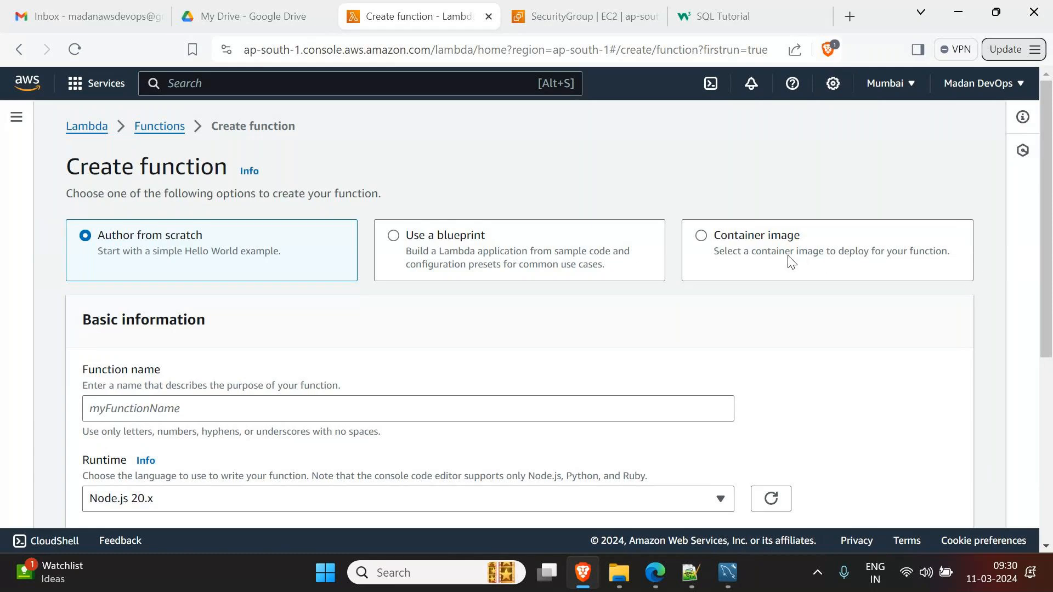
{"action": "left_click", "coordinate": [427, 263]}
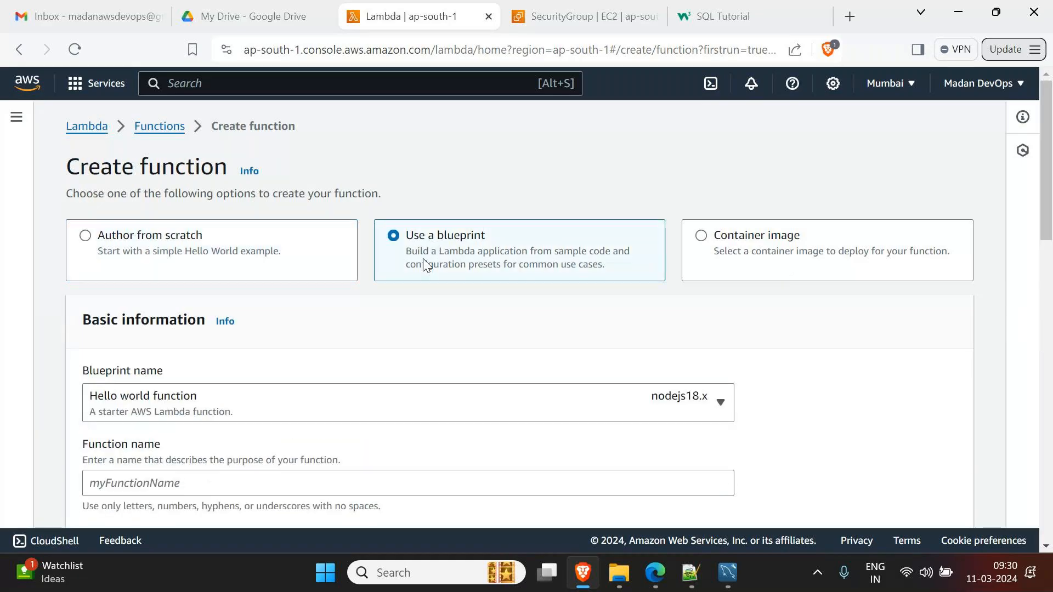
{"action": "left_click", "coordinate": [343, 399]}
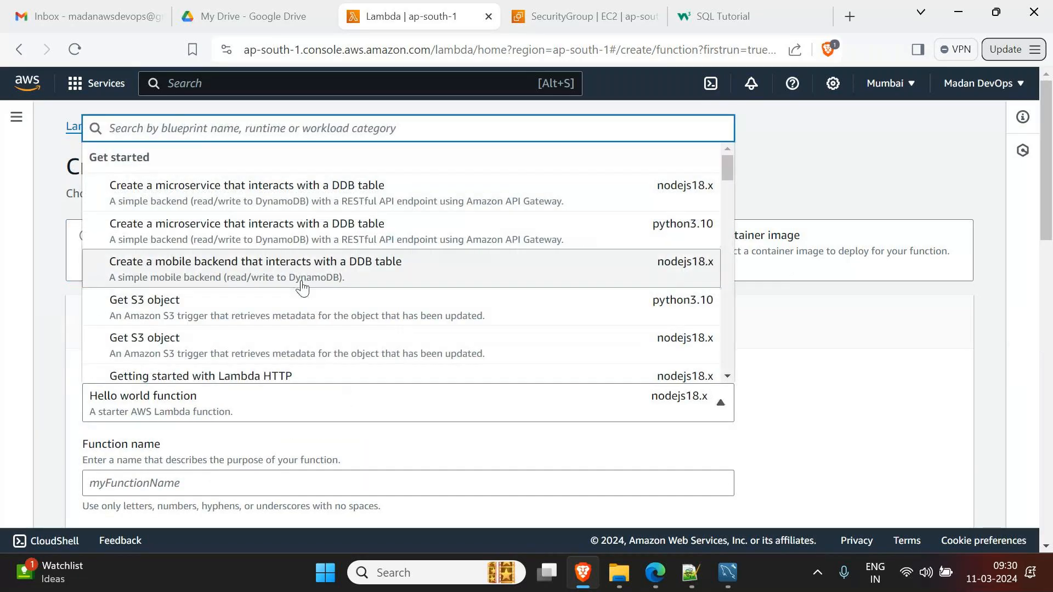
{"action": "scroll", "coordinate": [302, 288], "scroll_direction": "down", "scroll_amount": 4}
{"action": "scroll", "coordinate": [303, 288], "scroll_direction": "up", "scroll_amount": 3}
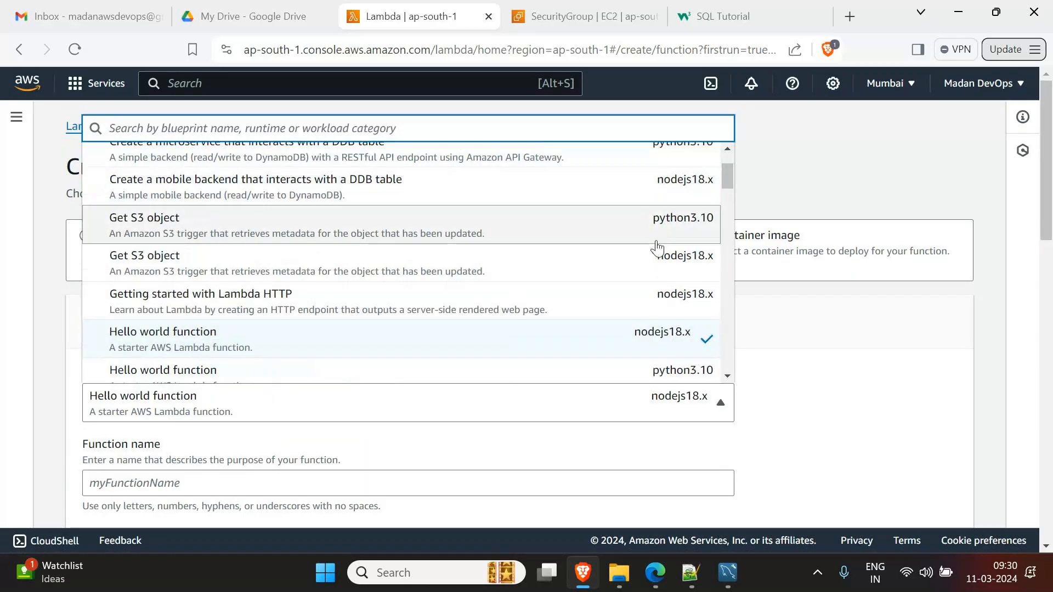
{"action": "scroll", "coordinate": [657, 241], "scroll_direction": "down", "scroll_amount": 7}
{"action": "scroll", "coordinate": [658, 256], "scroll_direction": "down", "scroll_amount": 6}
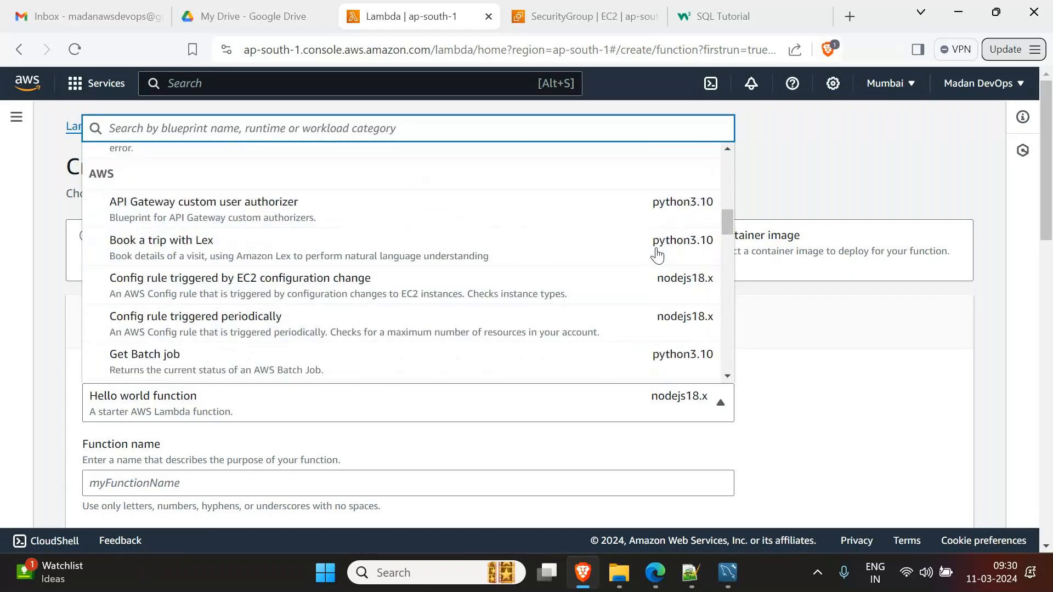
{"action": "scroll", "coordinate": [658, 255], "scroll_direction": "down", "scroll_amount": 3}
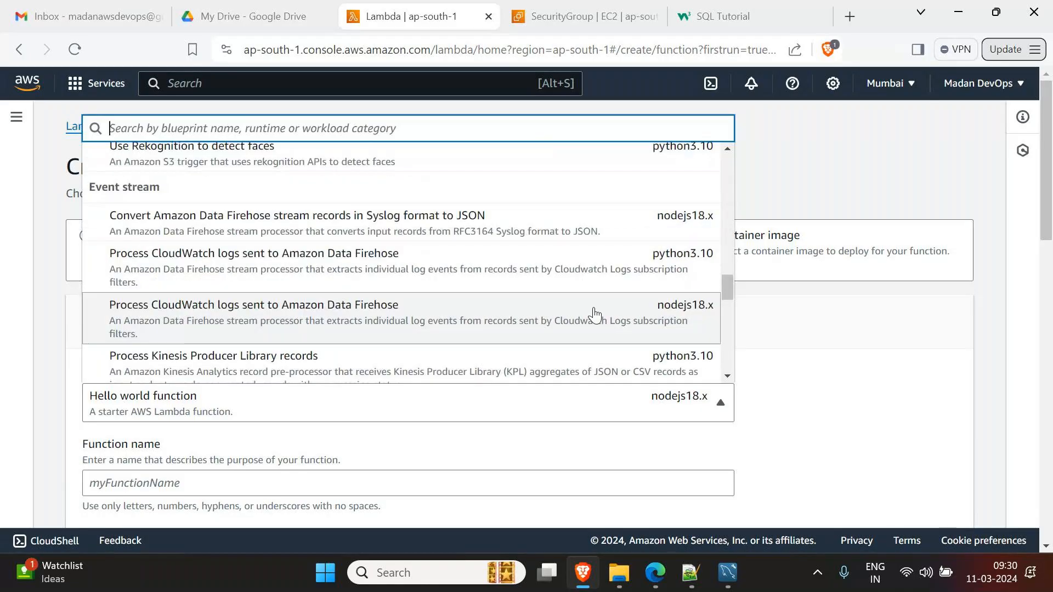
{"action": "scroll", "coordinate": [568, 328], "scroll_direction": "down", "scroll_amount": 4}
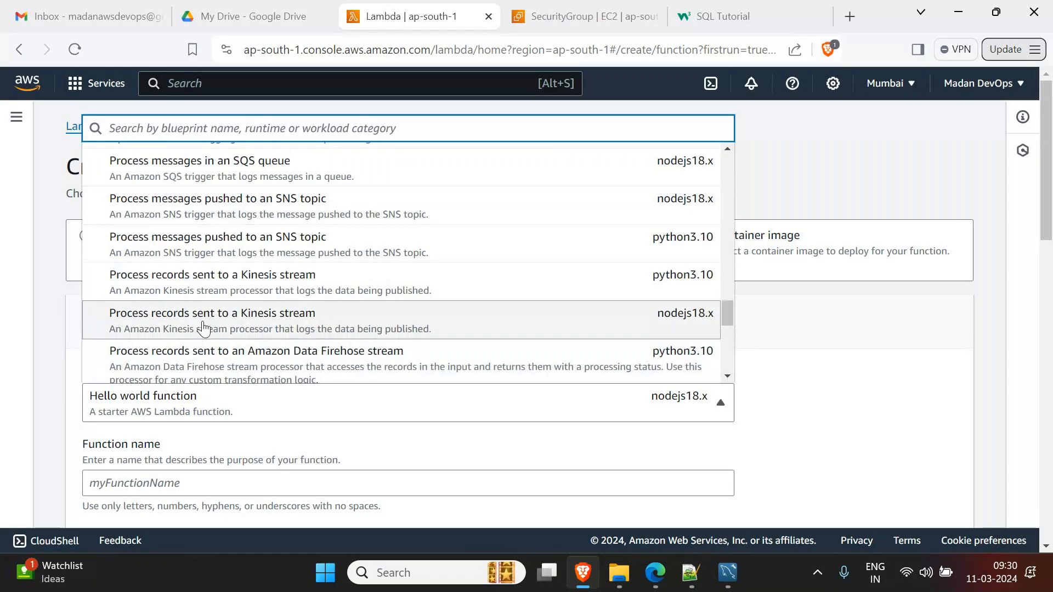
{"action": "scroll", "coordinate": [203, 328], "scroll_direction": "down", "scroll_amount": 6}
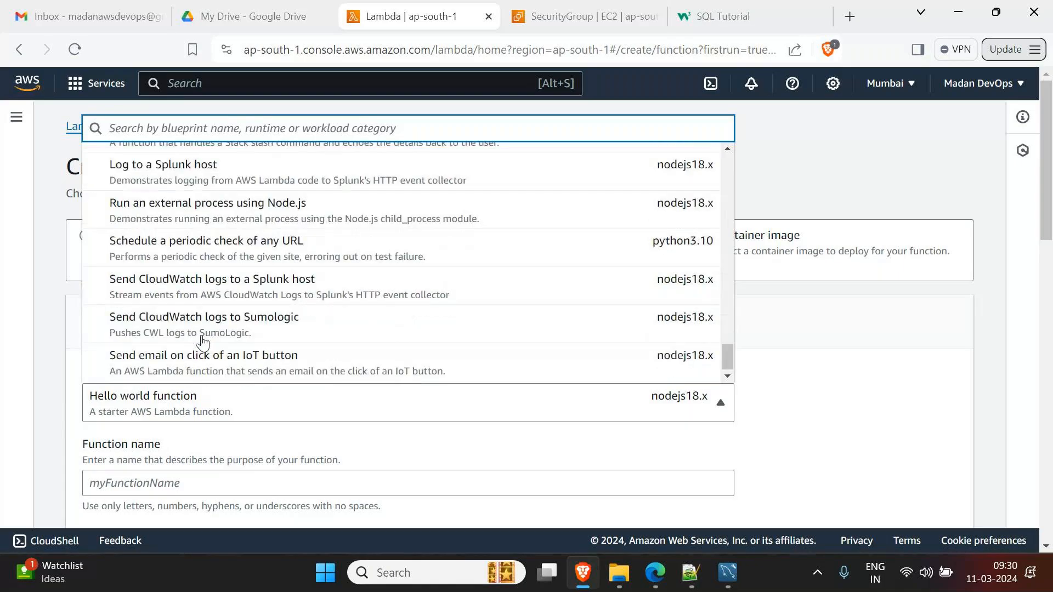
{"action": "left_click", "coordinate": [832, 360]}
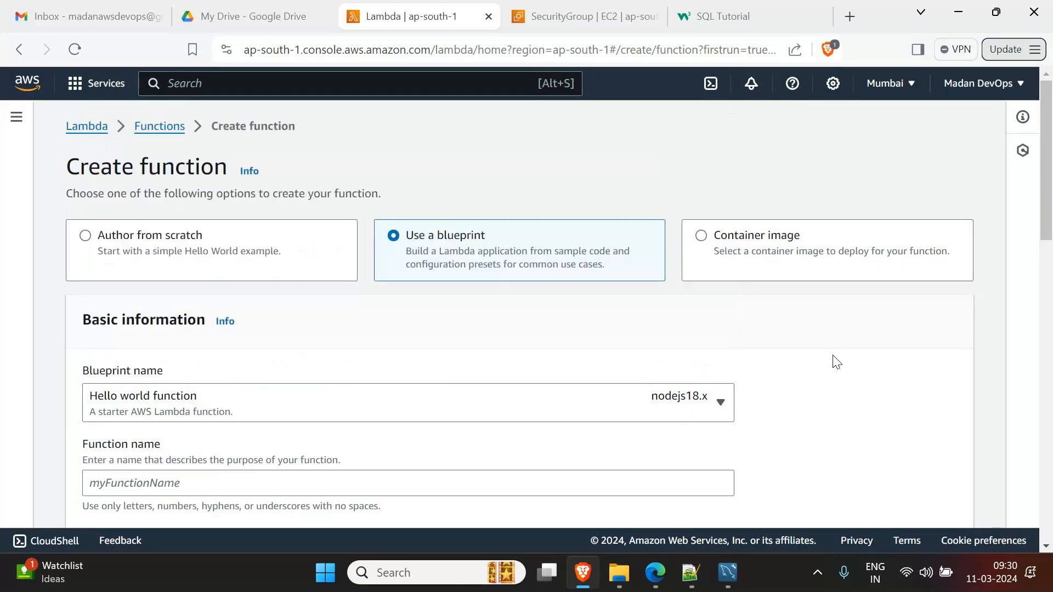
{"action": "left_click", "coordinate": [208, 255]}
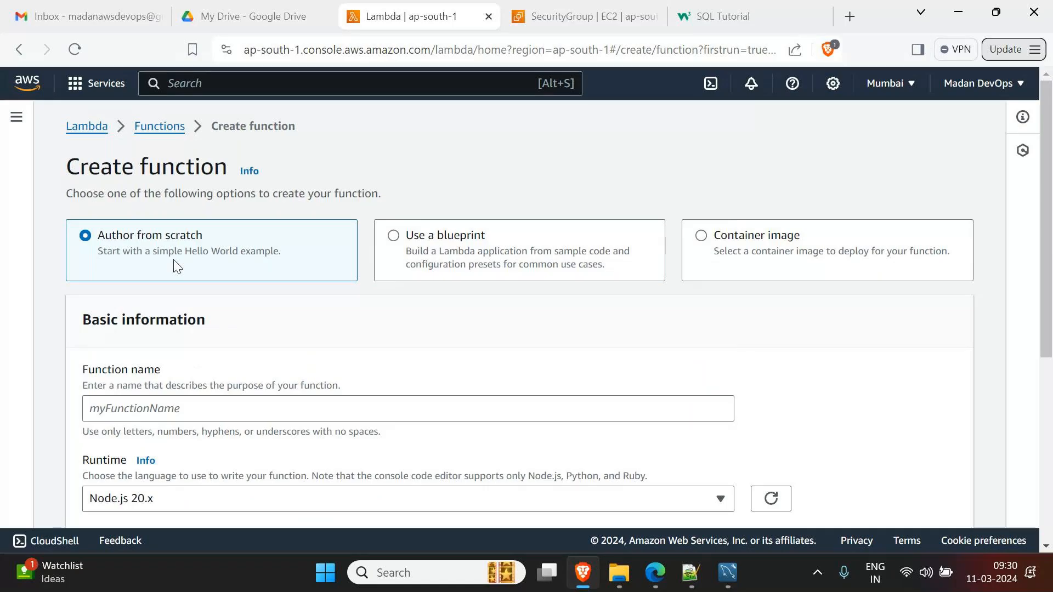
- Enter SampleFun1 as the function name and choose Python 3.12, keeping x86_64
{"action": "left_click", "coordinate": [173, 416]}
{"action": "type", "text": "Sam"}
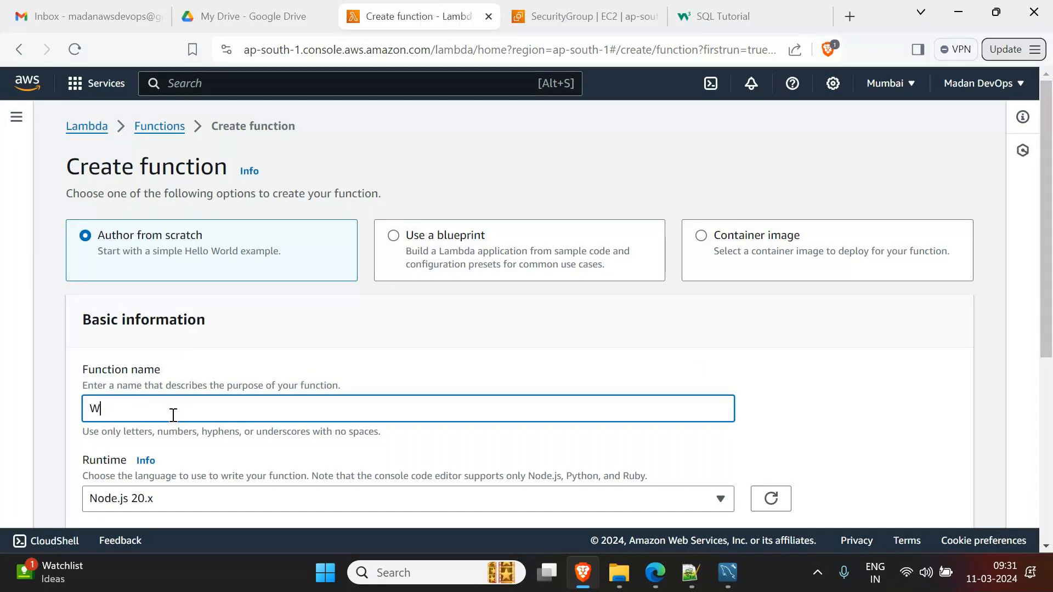
{"action": "type", "text": "pleFun1"}
{"action": "scroll", "coordinate": [245, 402], "scroll_direction": "down", "scroll_amount": 3}
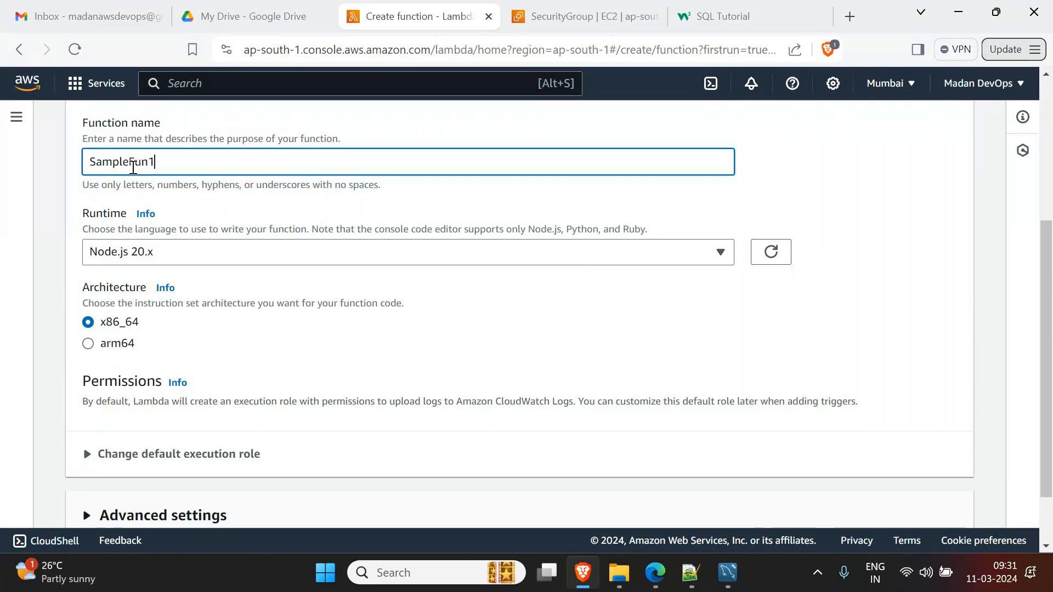
{"action": "left_click", "coordinate": [149, 254]}
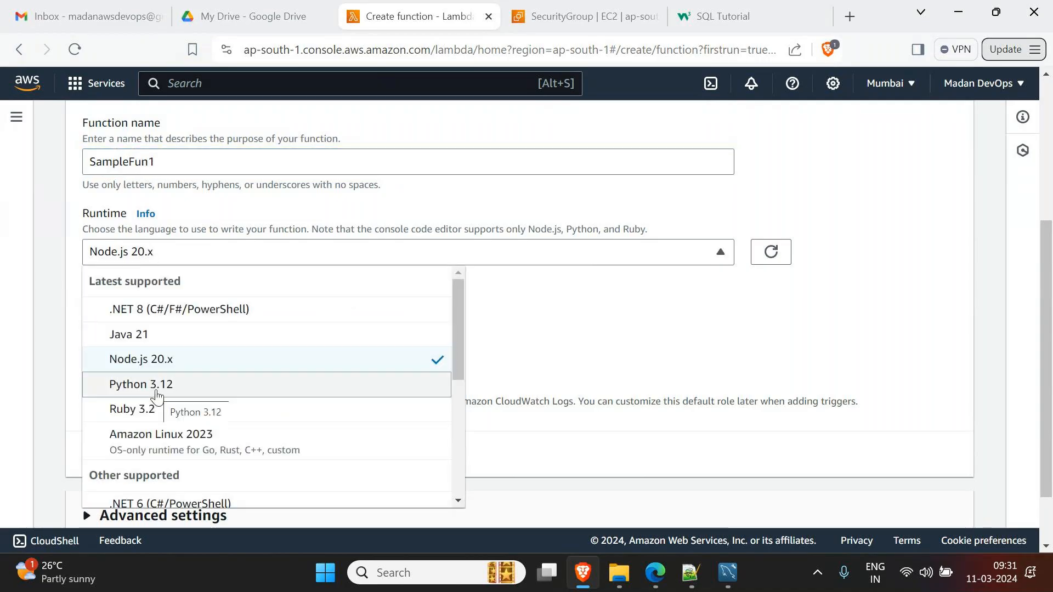
{"action": "left_click", "coordinate": [157, 392]}
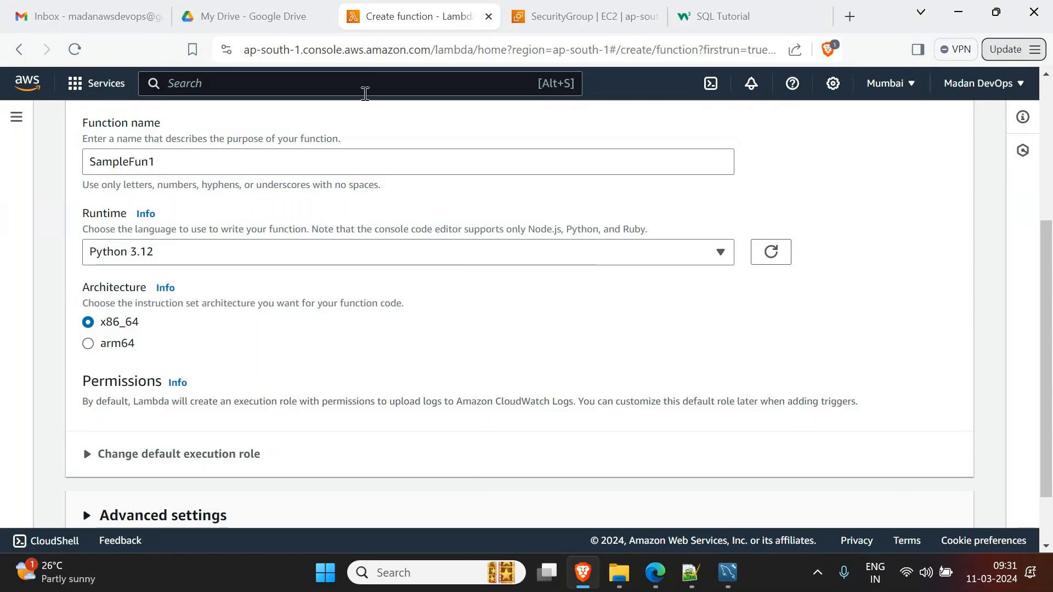
{"action": "scroll", "coordinate": [219, 384], "scroll_direction": "down", "scroll_amount": 2}
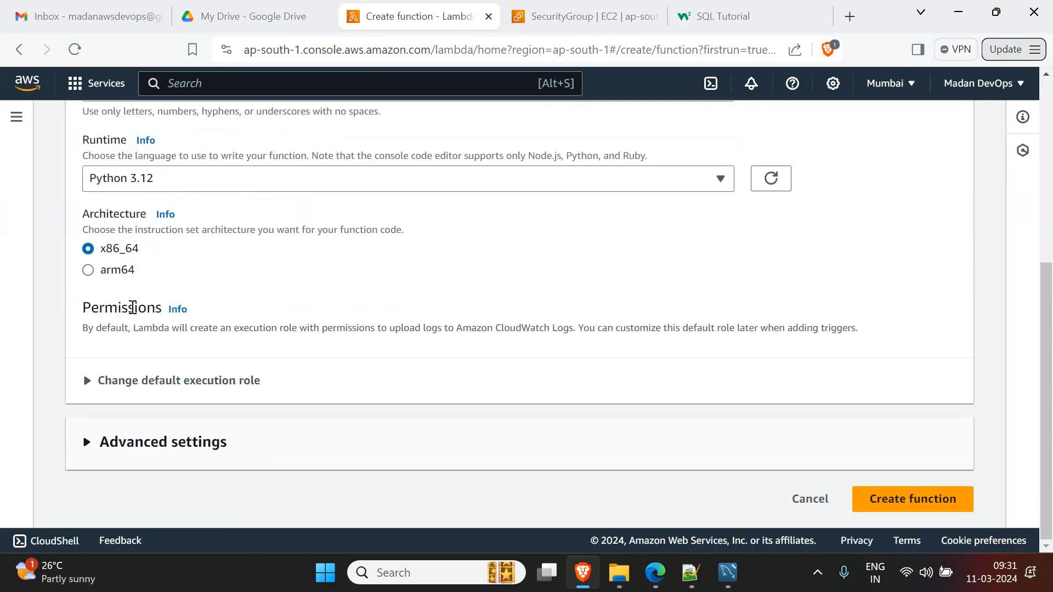
- Keep 'Create a new role with basic Lambda permissions' and create SampleFun1
{"action": "left_click", "coordinate": [120, 382]}
{"action": "scroll", "coordinate": [123, 384], "scroll_direction": "down", "scroll_amount": 3}
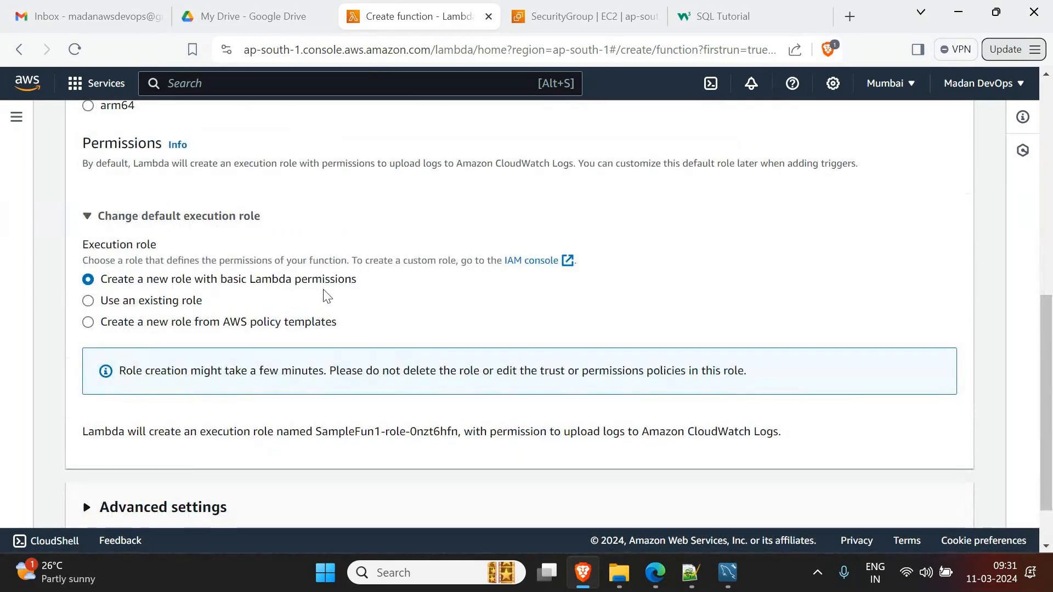
{"action": "scroll", "coordinate": [583, 308], "scroll_direction": "down", "scroll_amount": 1}
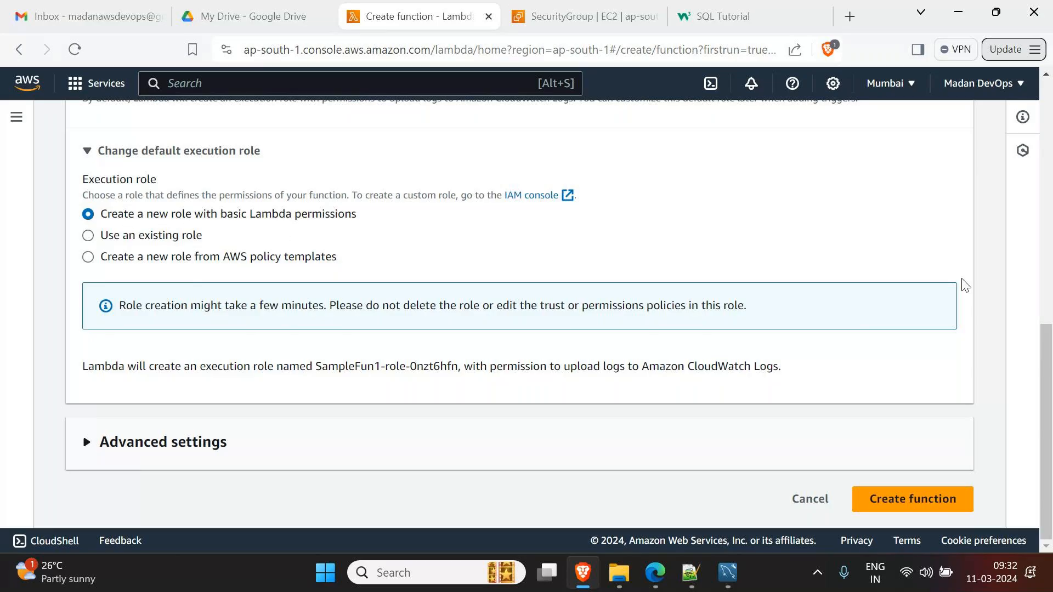
{"action": "left_click", "coordinate": [935, 496]}
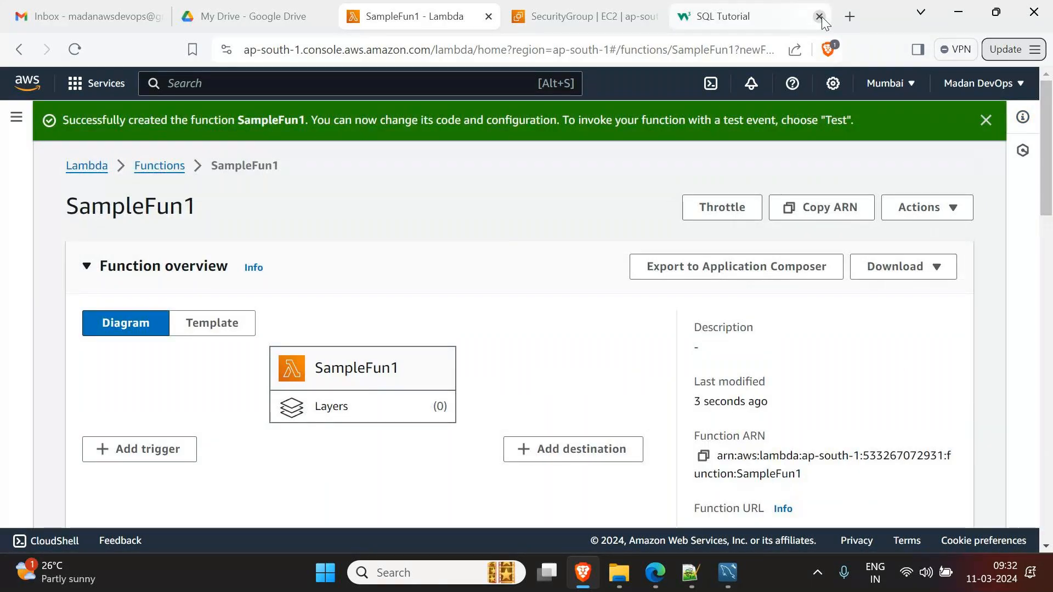
- Close the SQL Tutorial tab and scroll down to the Code source editor
{"action": "left_click", "coordinate": [819, 16]}
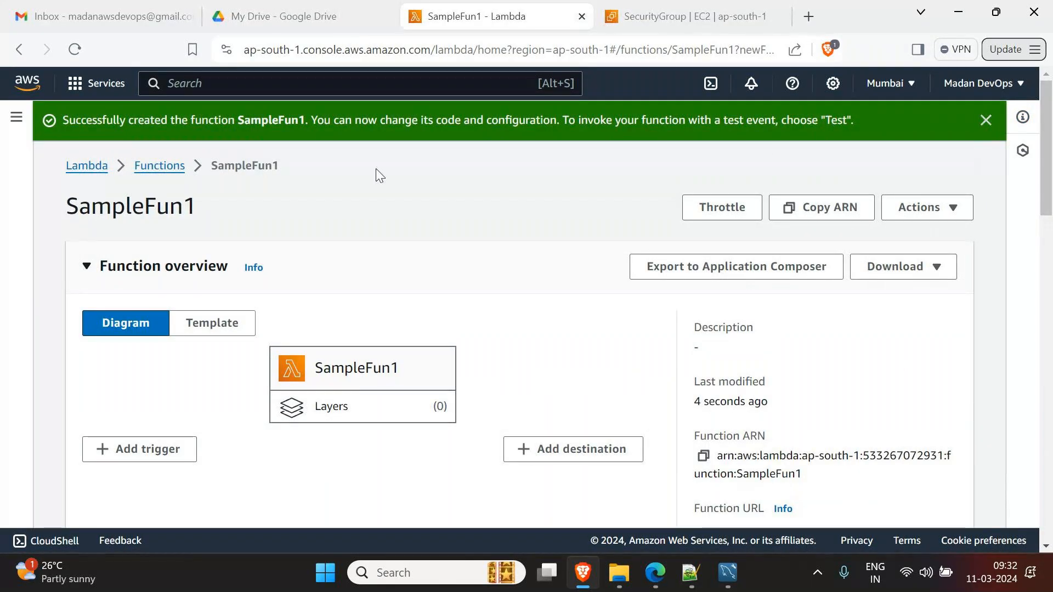
{"action": "scroll", "coordinate": [415, 206], "scroll_direction": "down", "scroll_amount": 3}
{"action": "scroll", "coordinate": [416, 213], "scroll_direction": "up", "scroll_amount": 1}
{"action": "scroll", "coordinate": [366, 445], "scroll_direction": "down", "scroll_amount": 5}
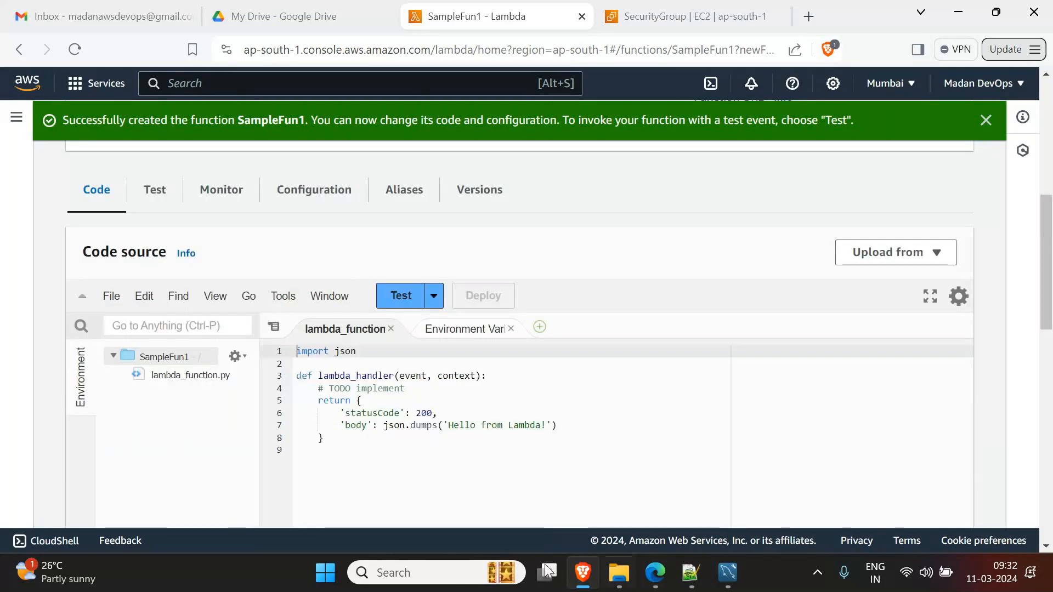
{"action": "scroll", "coordinate": [426, 442], "scroll_direction": "down", "scroll_amount": 1}
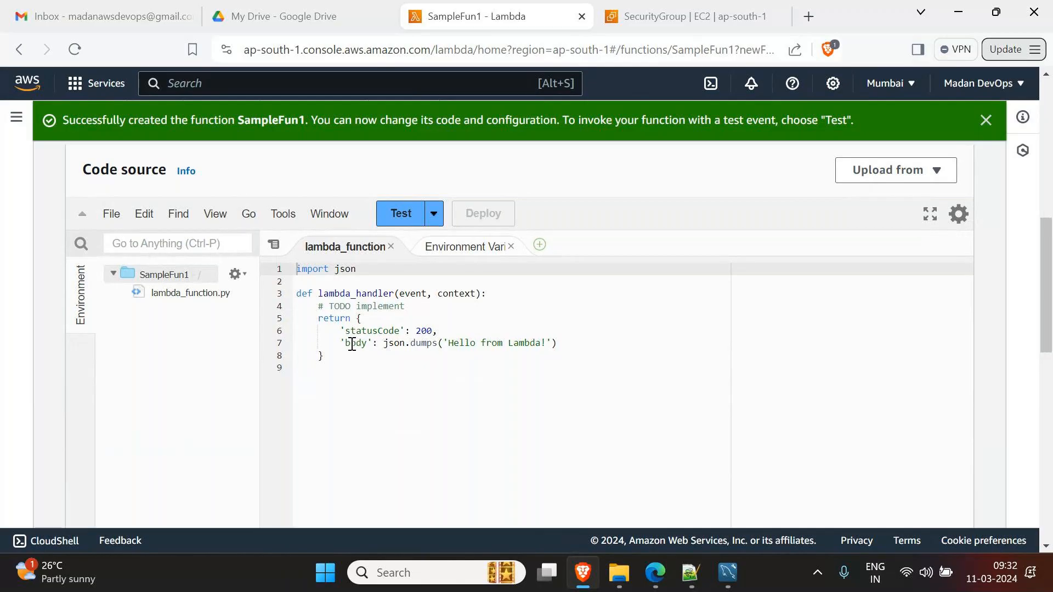
- Highlight def, the lambda_handler name, and the event, context parameters in the starter handler
{"action": "double_click", "coordinate": [300, 293]}
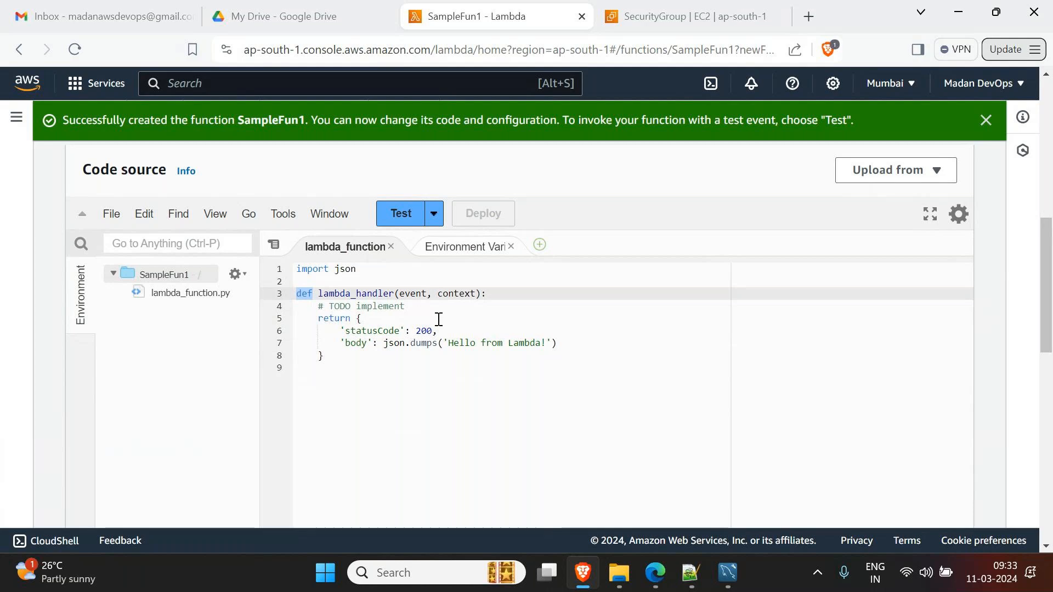
{"action": "left_click", "coordinate": [395, 351]}
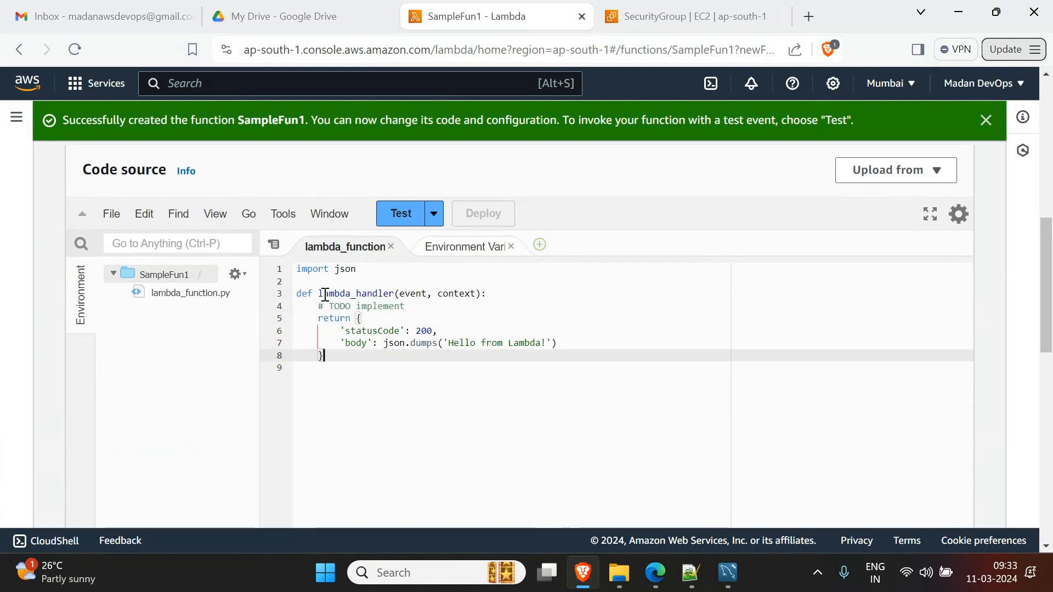
{"action": "left_click_drag", "start_coordinate": [319, 294], "coordinate": [395, 294]}
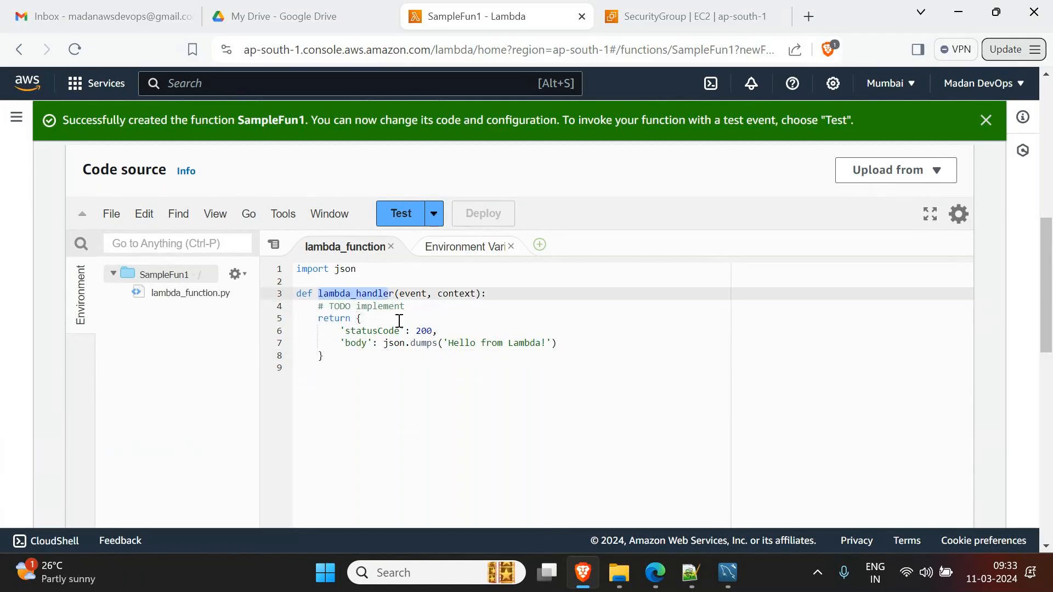
{"action": "key", "text": "shift+Left"}
{"action": "left_click", "coordinate": [389, 331]}
{"action": "double_click", "coordinate": [400, 294]}
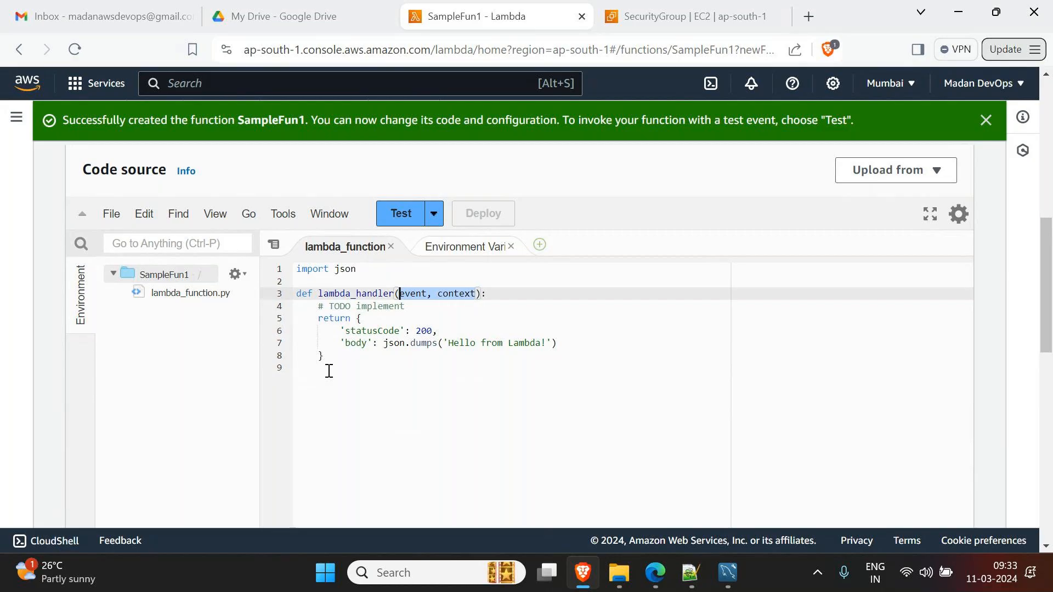
- Delete the handler's starter body (lines 4-8), then cancel the Configure test event dialog
{"action": "left_click_drag", "start_coordinate": [320, 310], "coordinate": [337, 352]}
{"action": "key", "text": "BackSpace"}
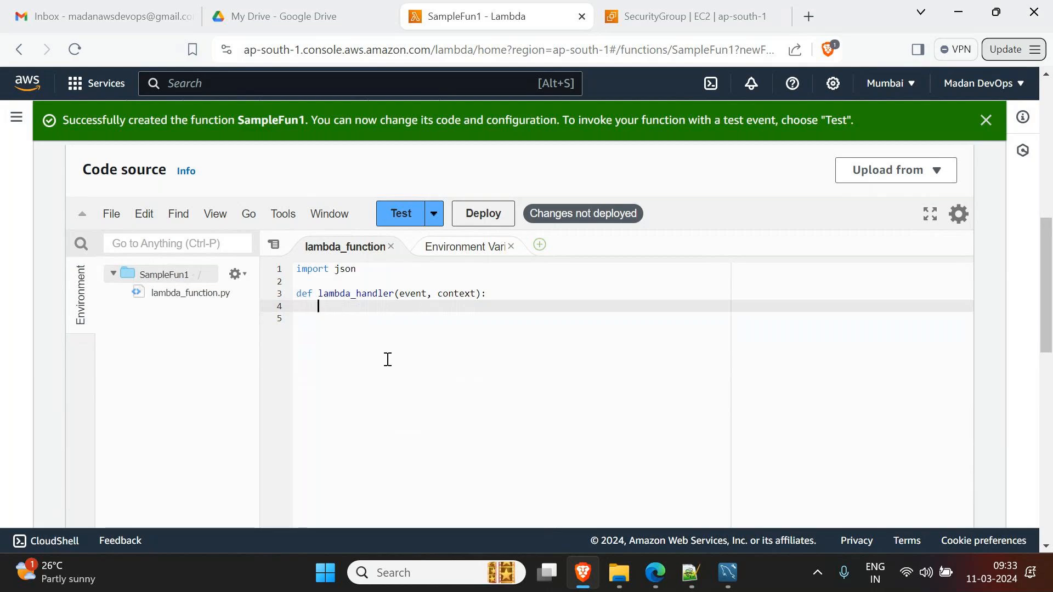
{"action": "left_click", "coordinate": [403, 218]}
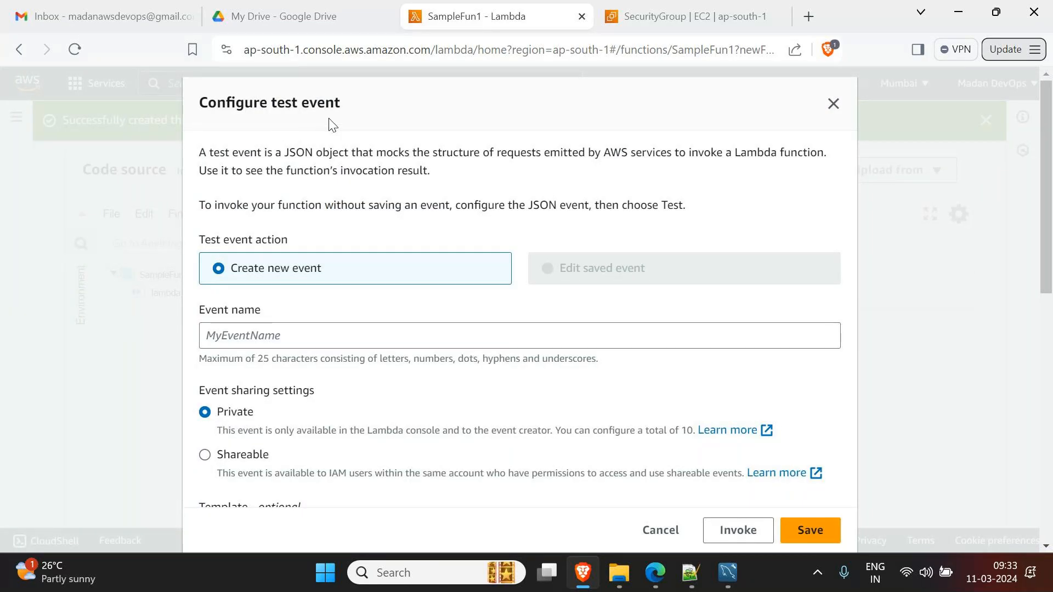
{"action": "scroll", "coordinate": [332, 175], "scroll_direction": "down", "scroll_amount": 5}
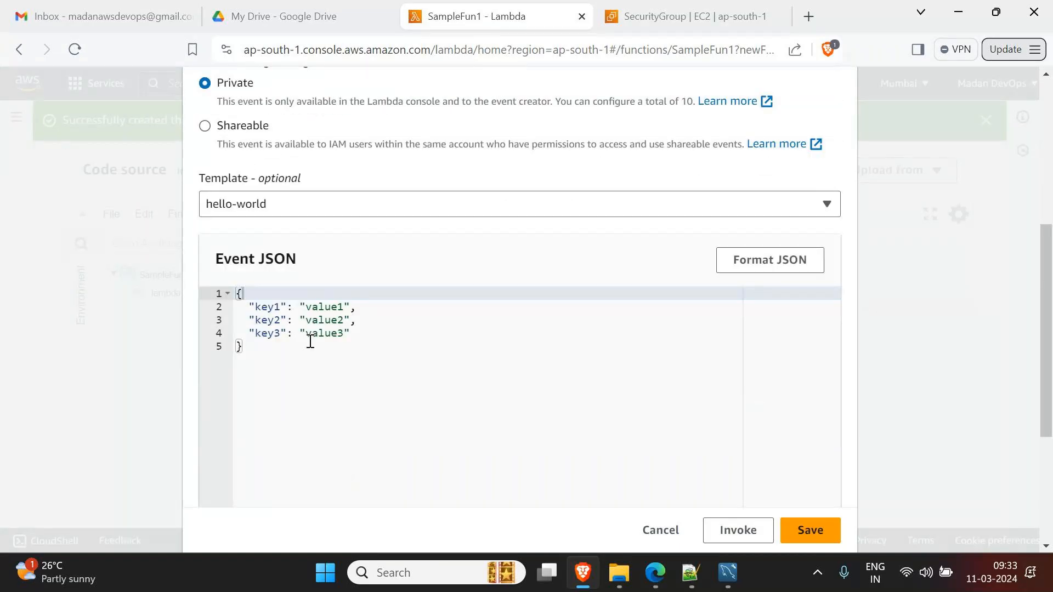
{"action": "left_click", "coordinate": [652, 535]}
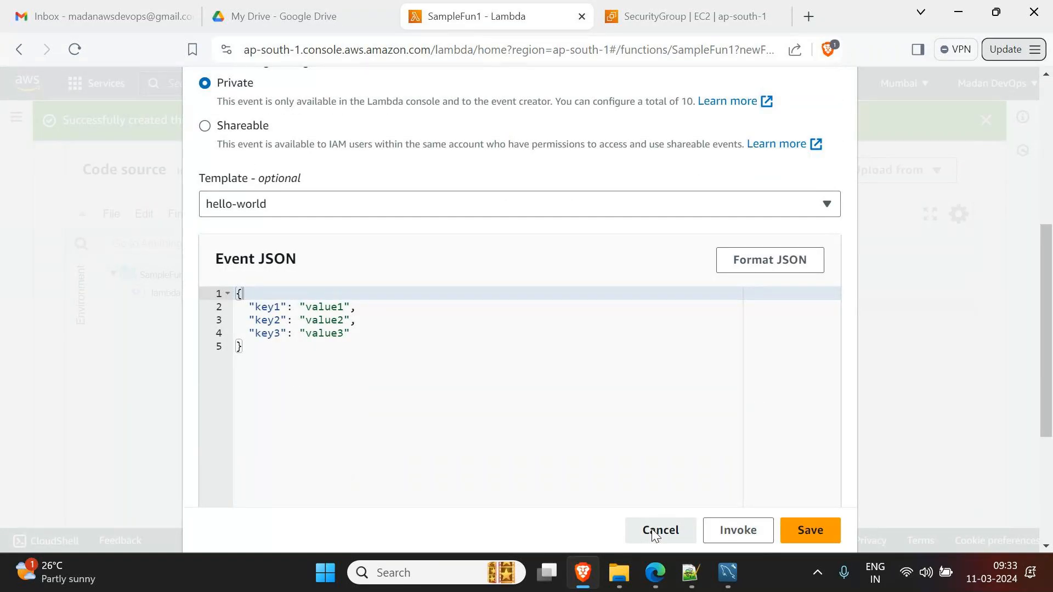
{"action": "double_click", "coordinate": [411, 297]}
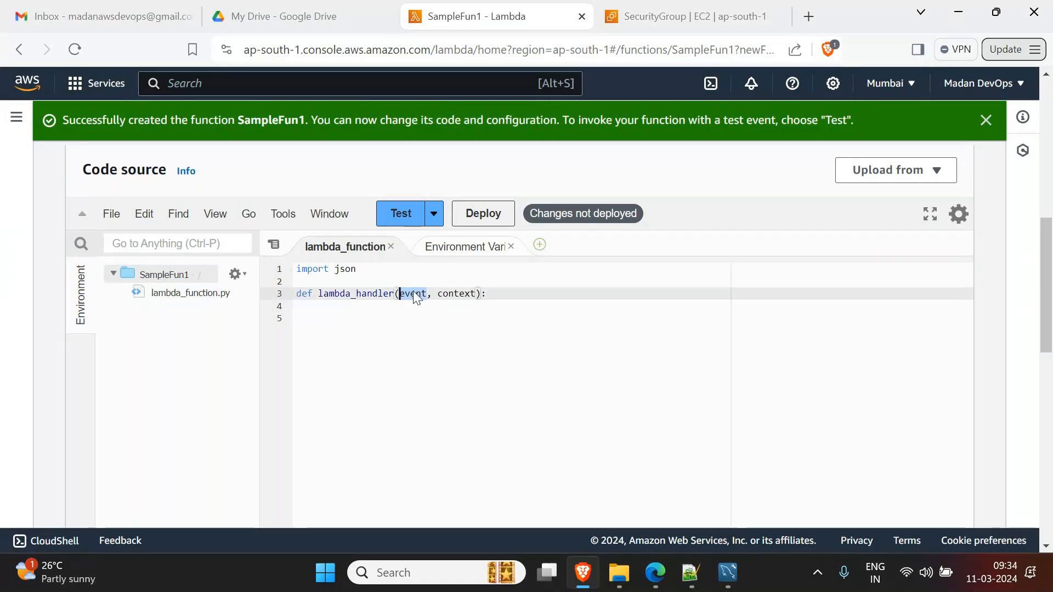
{"action": "left_click", "coordinate": [342, 315]}
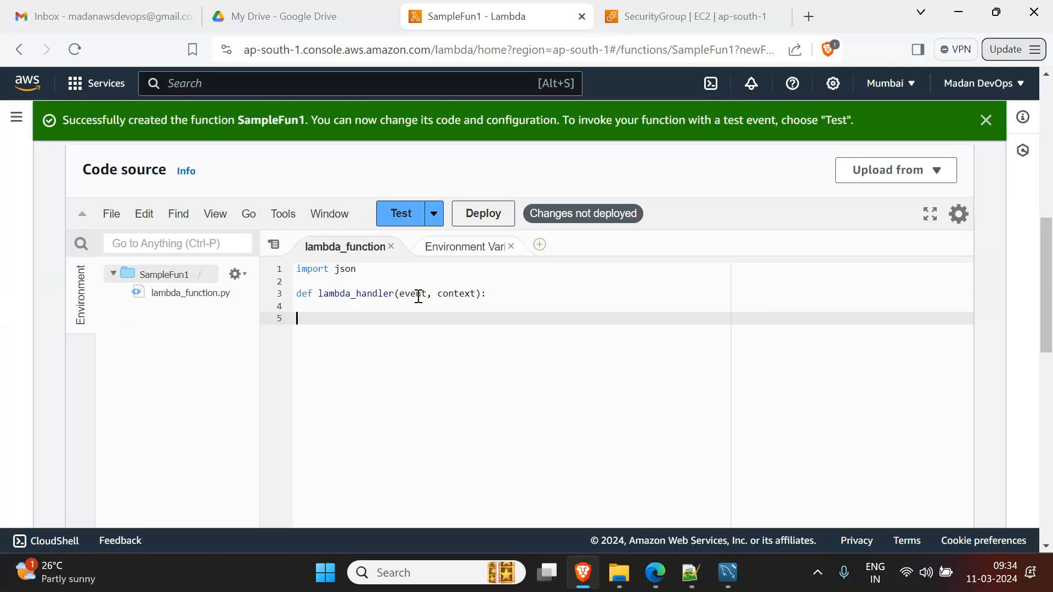
- Browse the test event template list, then close the dialog without choosing one
{"action": "left_click", "coordinate": [413, 219]}
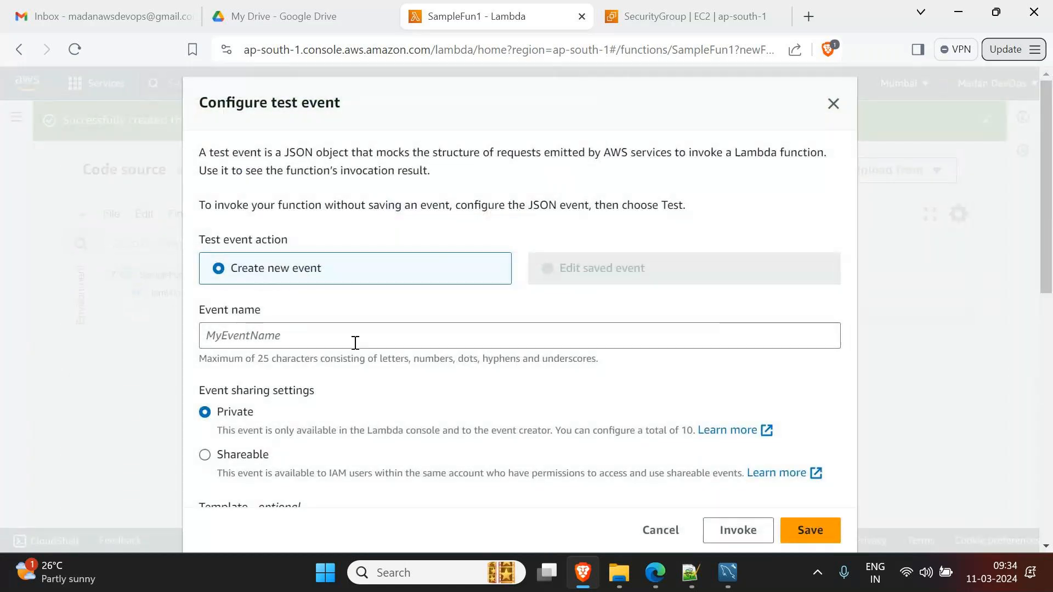
{"action": "scroll", "coordinate": [406, 437], "scroll_direction": "down", "scroll_amount": 5}
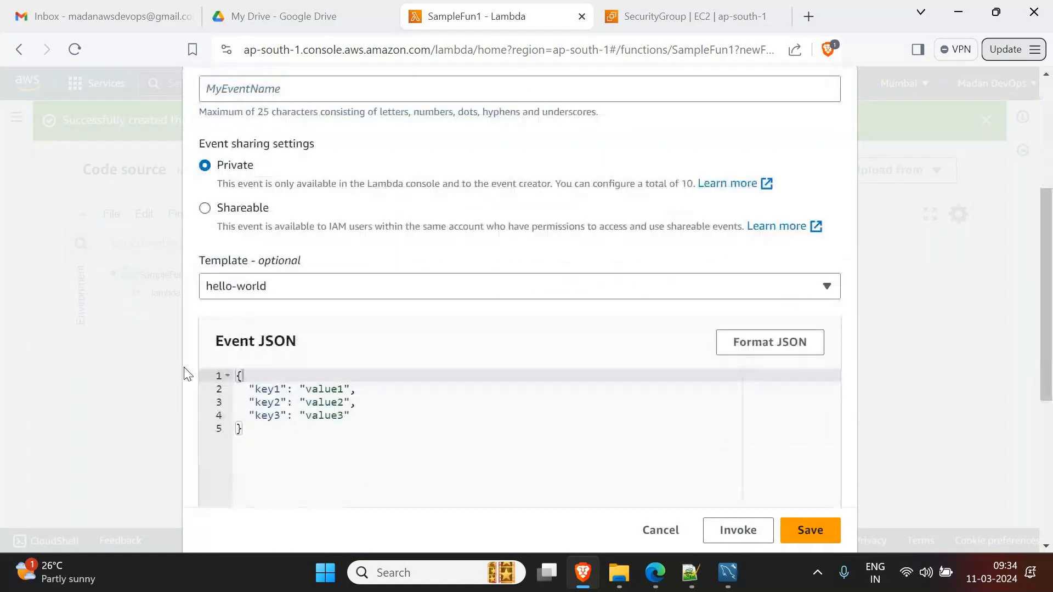
{"action": "left_click", "coordinate": [340, 281]}
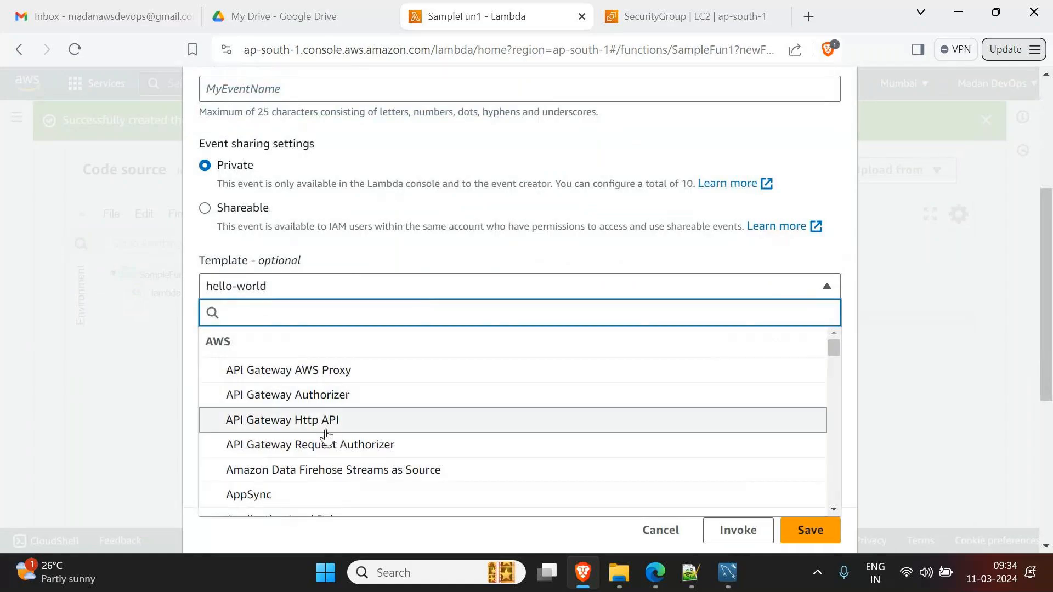
{"action": "scroll", "coordinate": [327, 428], "scroll_direction": "down", "scroll_amount": 4}
{"action": "scroll", "coordinate": [326, 434], "scroll_direction": "down", "scroll_amount": 10}
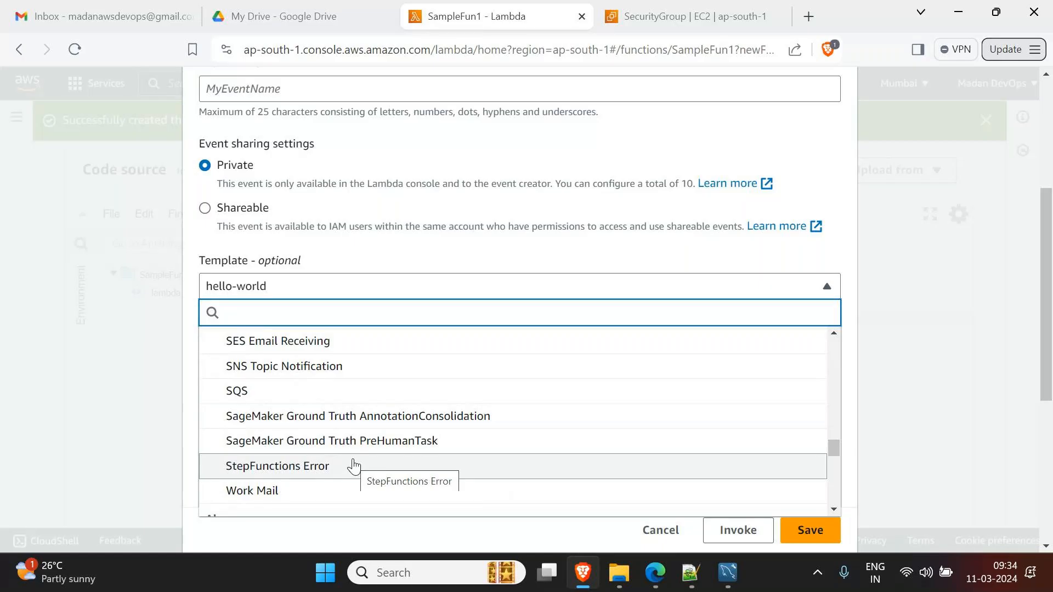
{"action": "left_click", "coordinate": [909, 311]}
{"action": "left_click", "coordinate": [910, 310]}
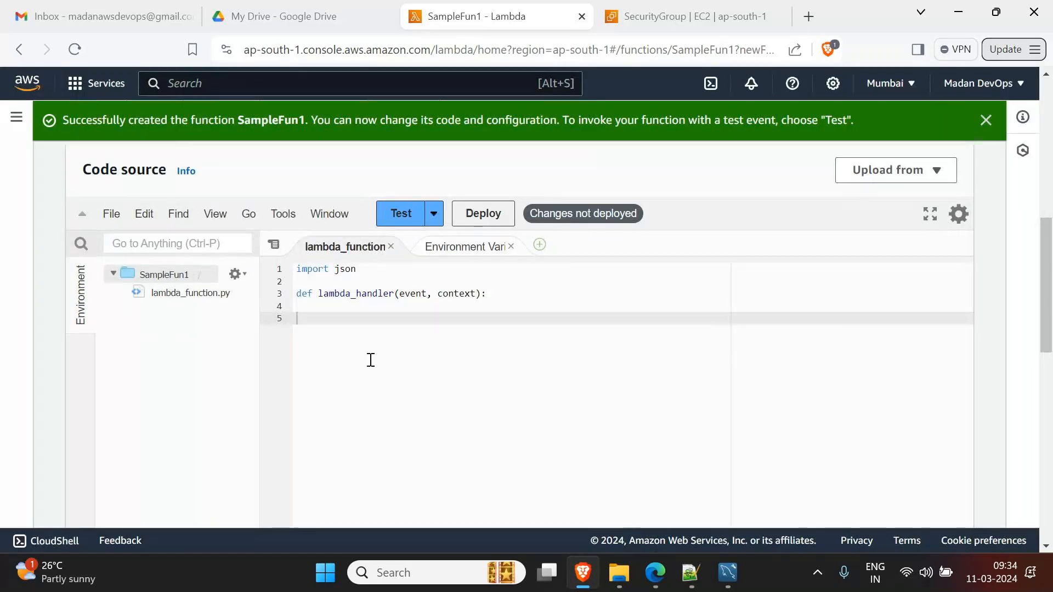
- Reopen the test event configuration and remove the third key-value pair from the JSON
{"action": "left_click", "coordinate": [401, 215]}
{"action": "scroll", "coordinate": [326, 470], "scroll_direction": "down", "scroll_amount": 5}
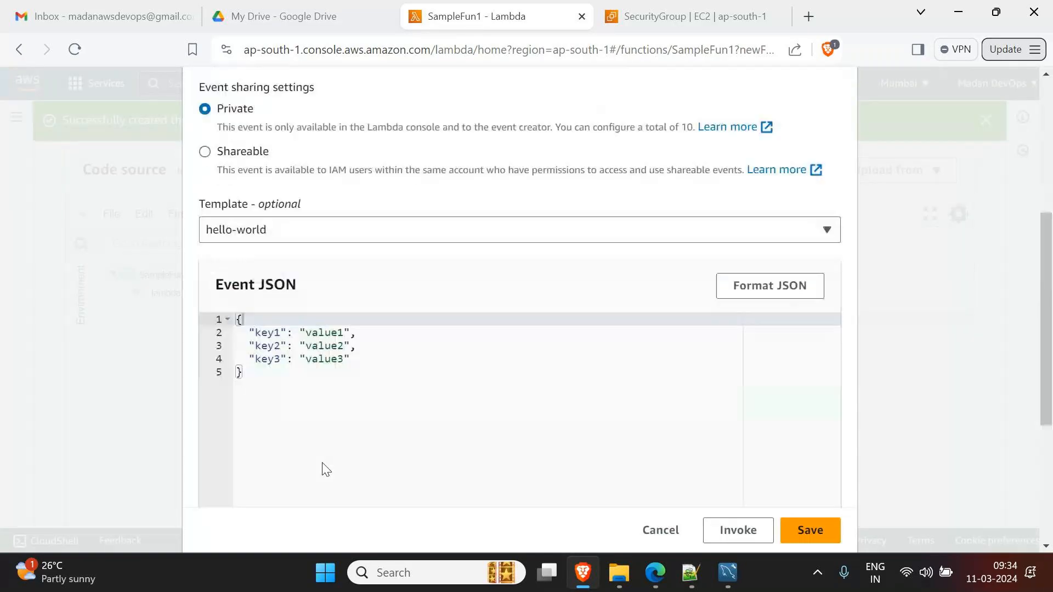
{"action": "scroll", "coordinate": [326, 470], "scroll_direction": "down", "scroll_amount": 1}
{"action": "left_click_drag", "start_coordinate": [353, 321], "coordinate": [371, 331]}
{"action": "key", "text": "BackSpace"}
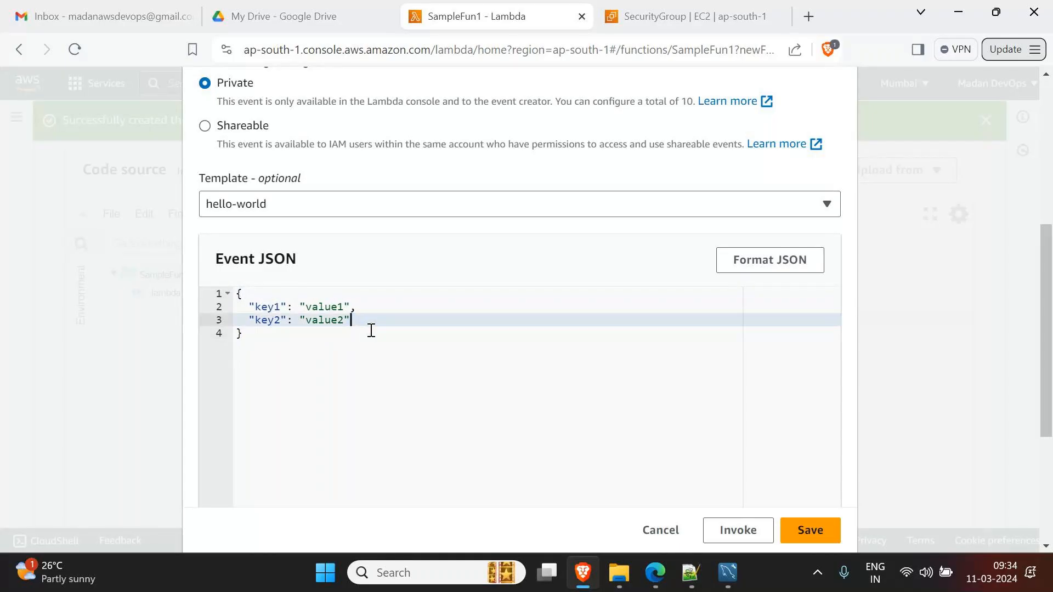
- Rename the JSON keys to FN and LN, filling in sample first- and last-name values
{"action": "double_click", "coordinate": [277, 306]}
{"action": "left_click", "coordinate": [260, 306]}
{"action": "double_click", "coordinate": [258, 307]}
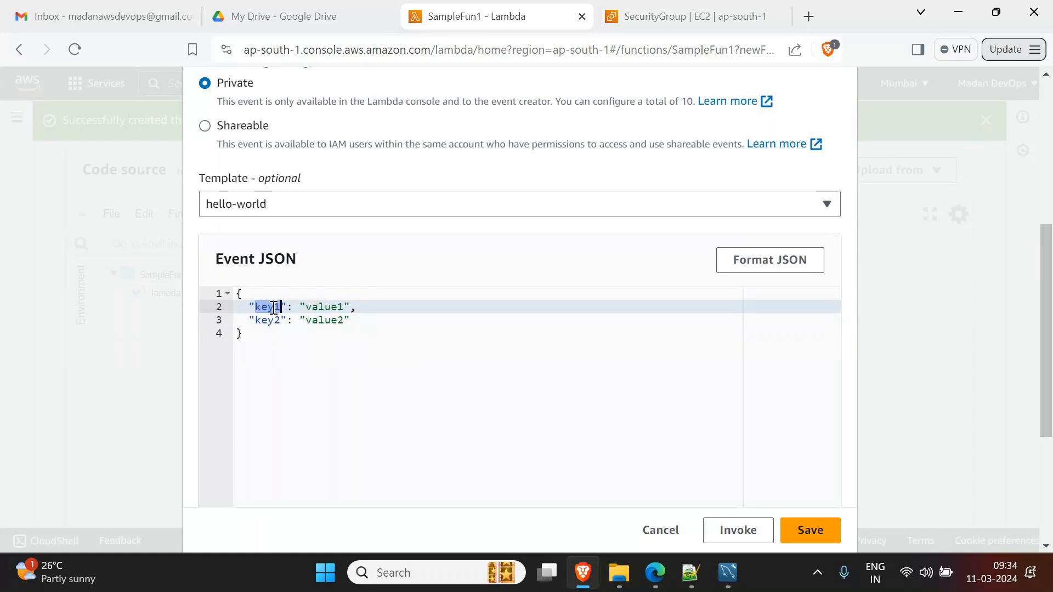
{"action": "type", "text": "FN"}
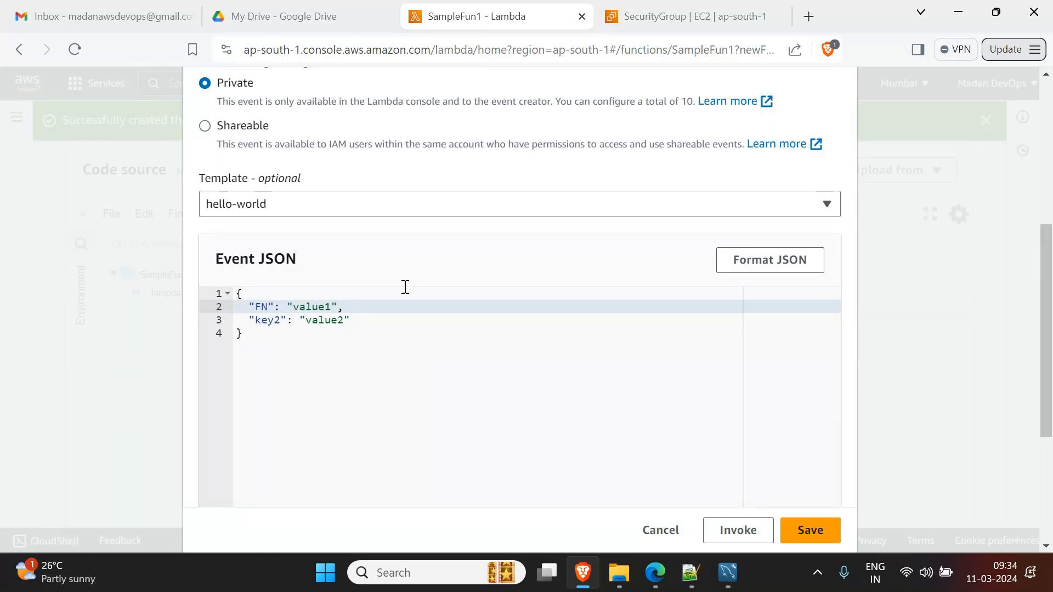
{"action": "key", "text": "Right"}
{"action": "key", "text": "Right"}
{"action": "key", "text": "Right"}
{"action": "key", "text": "Right"}
{"action": "type", "text": "Ram"}
{"action": "key", "text": "Delete"}
{"action": "key", "text": "Delete"}
{"action": "key", "text": "Delete"}
{"action": "key", "text": "Delete"}
{"action": "key", "text": "Delete"}
{"action": "key", "text": "Delete"}
{"action": "double_click", "coordinate": [270, 320]}
{"action": "type", "text": "LN"}
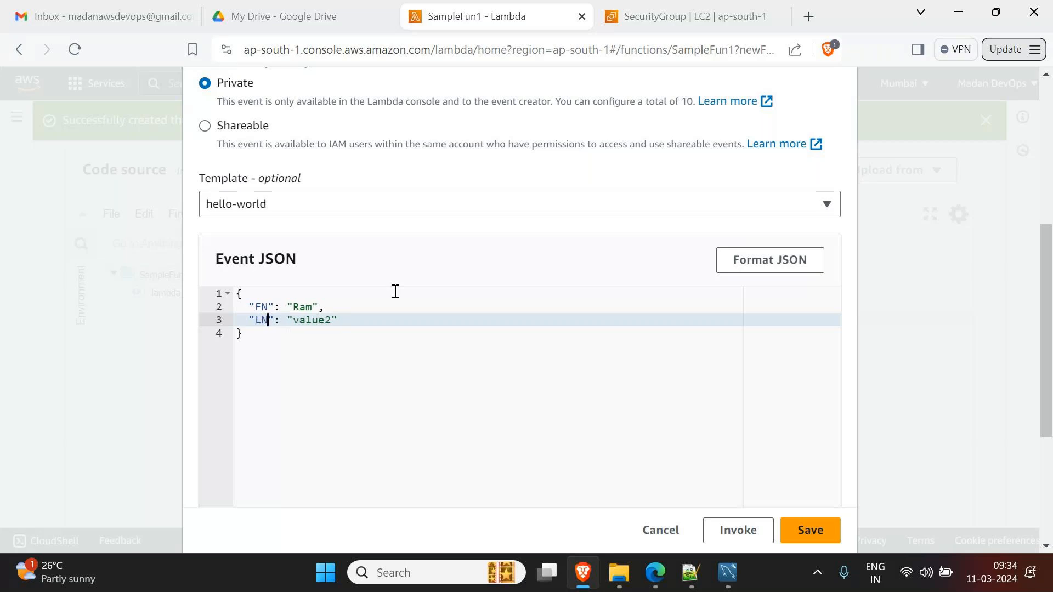
{"action": "double_click", "coordinate": [332, 320]}
{"action": "left_click", "coordinate": [353, 334]}
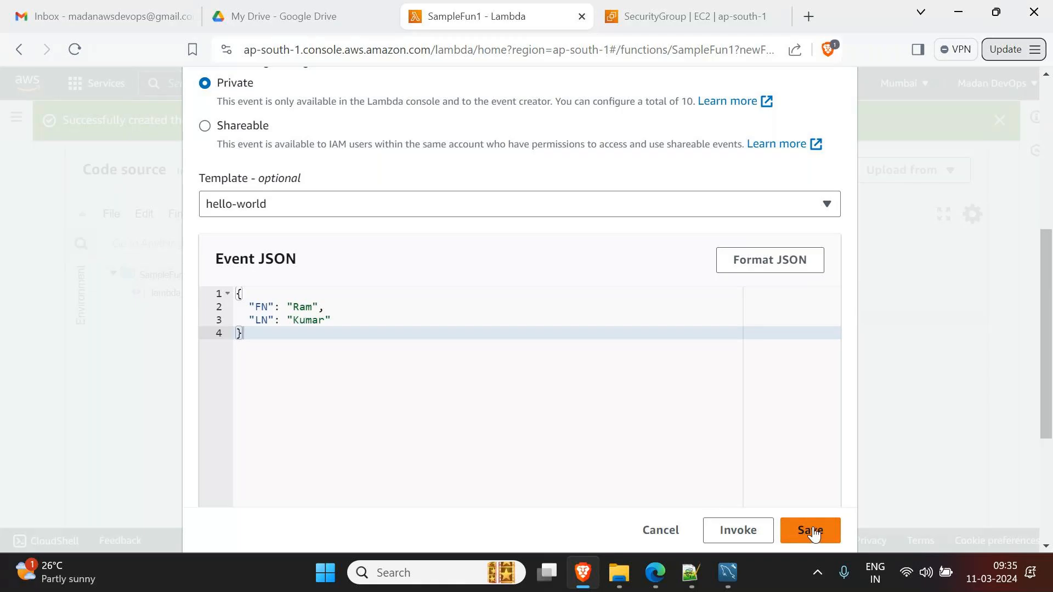
- Name the test event Event1 and save it
{"action": "scroll", "coordinate": [689, 446], "scroll_direction": "up", "scroll_amount": 2}
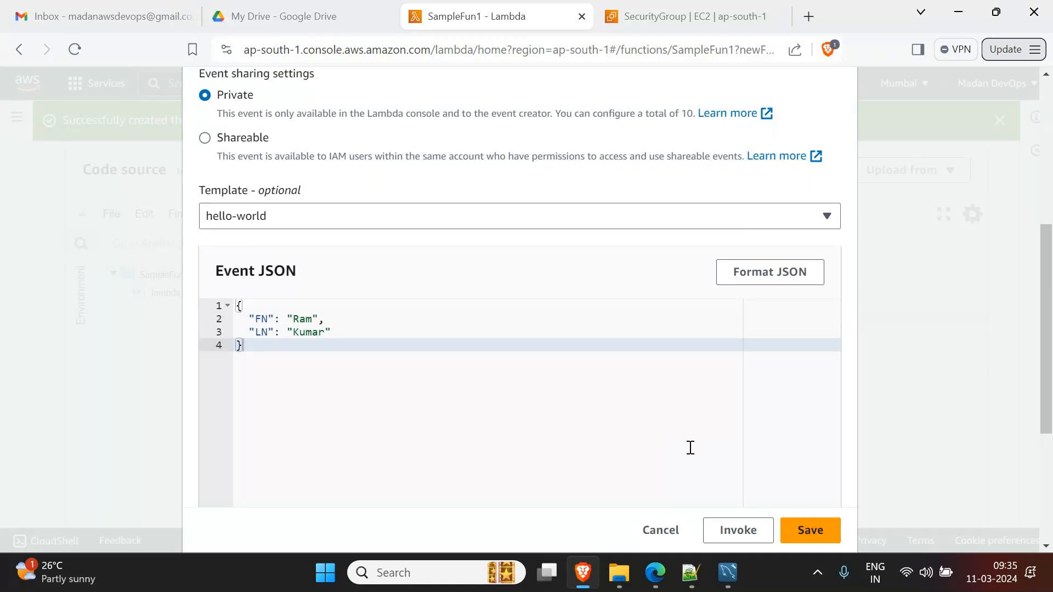
{"action": "scroll", "coordinate": [689, 447], "scroll_direction": "up", "scroll_amount": 5}
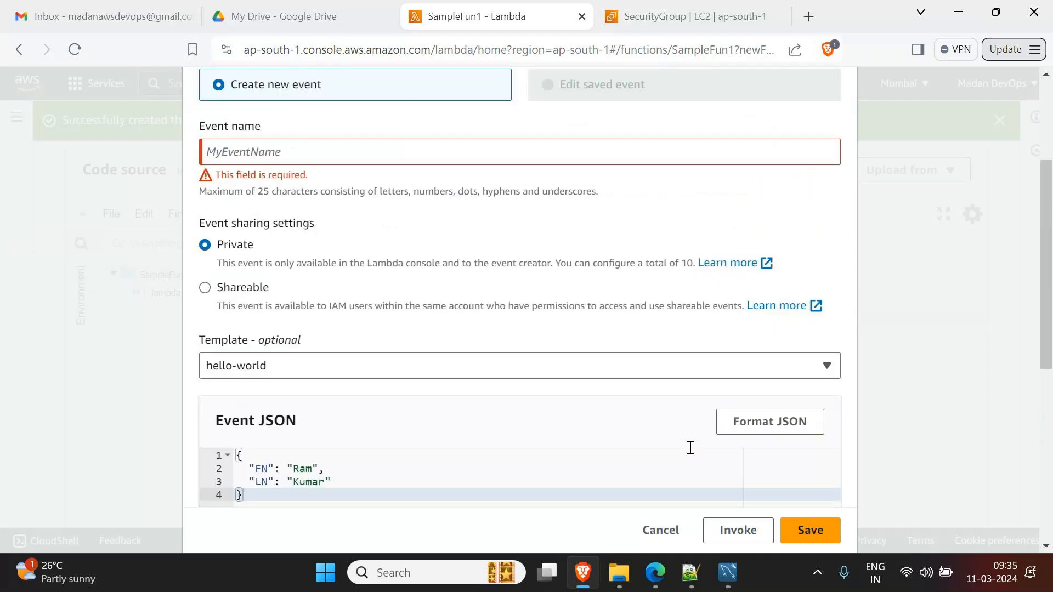
{"action": "left_click", "coordinate": [318, 325]}
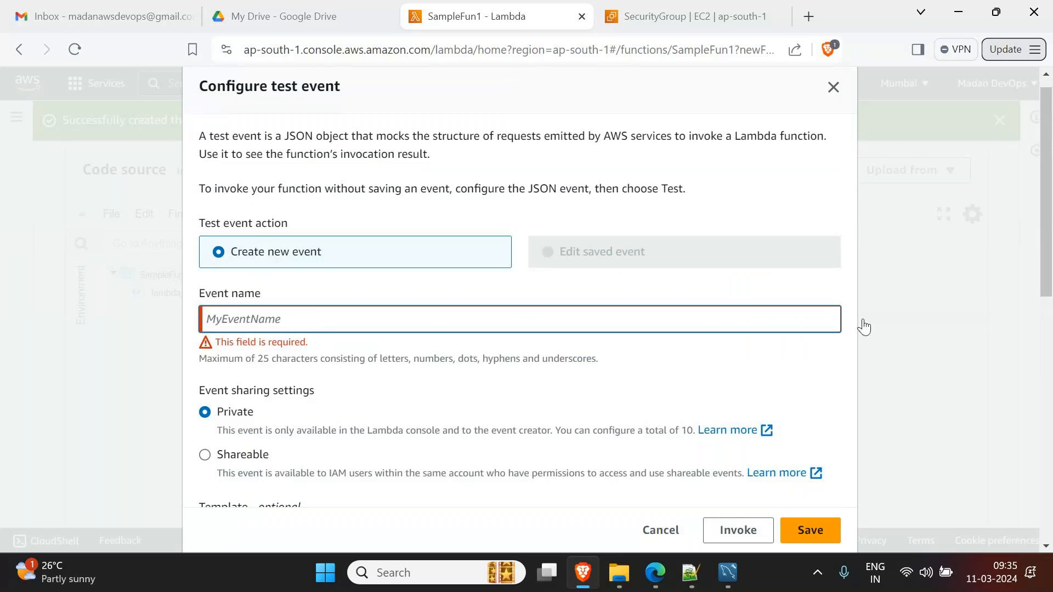
{"action": "type", "text": "Even"}
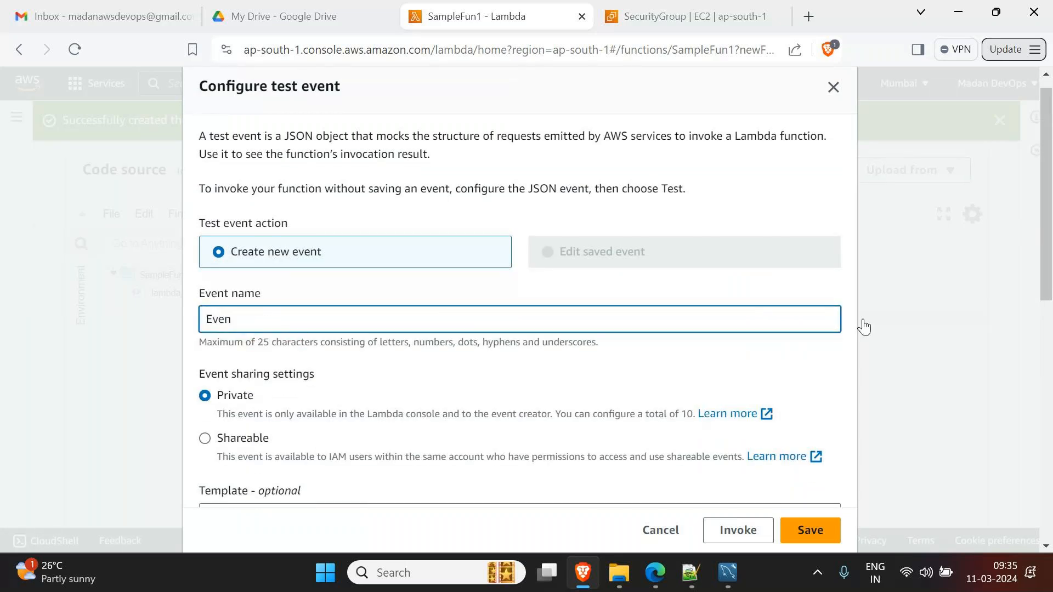
{"action": "type", "text": "t1"}
{"action": "scroll", "coordinate": [885, 362], "scroll_direction": "down", "scroll_amount": 10}
{"action": "left_click", "coordinate": [833, 535]}
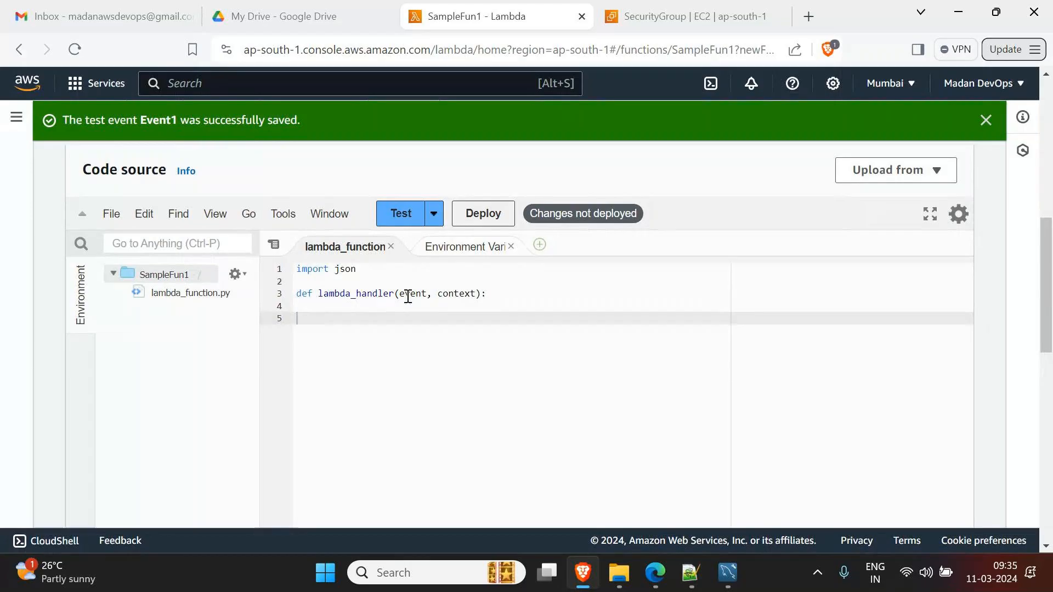
{"action": "left_click", "coordinate": [360, 304]}
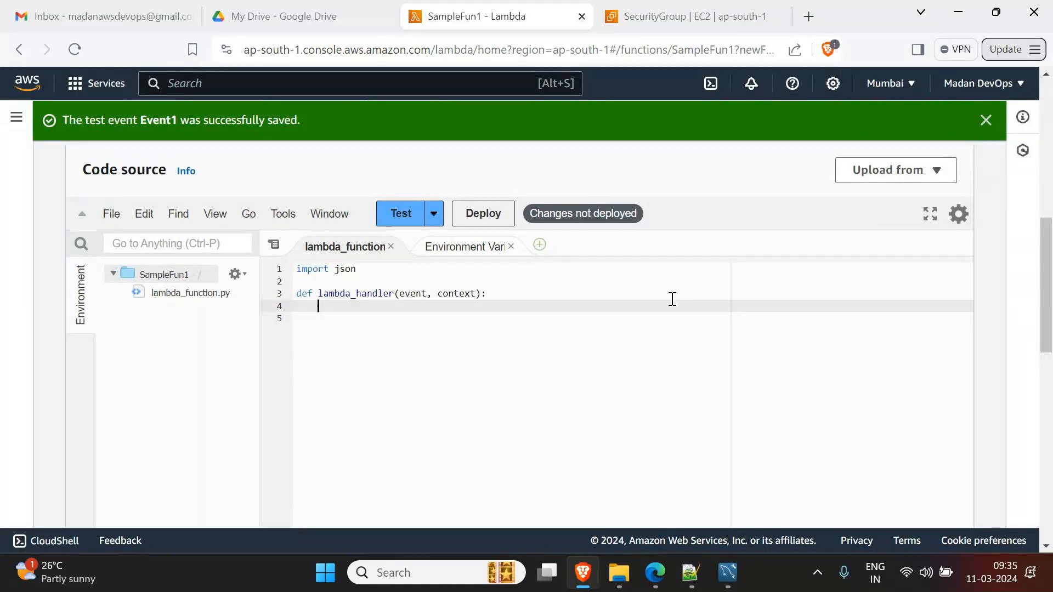
- Write msg="Hello Mr." on line 4, moving the greeting text over from line 5
{"action": "type", "text": "msg="}
{"action": "type", "text": "\"H"}
{"action": "type", "text": "e"}
{"action": "key", "text": "BackSpace"}
{"action": "key", "text": "BackSpace"}
{"action": "left_click", "coordinate": [492, 335]}
{"action": "type", "text": "Hello Mr"}
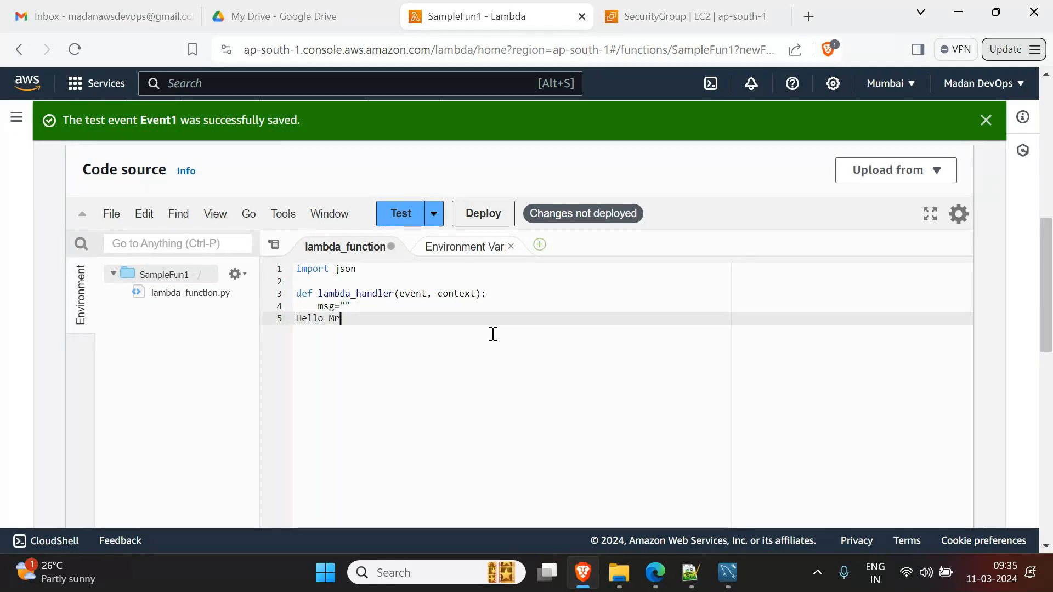
{"action": "type", "text": "."}
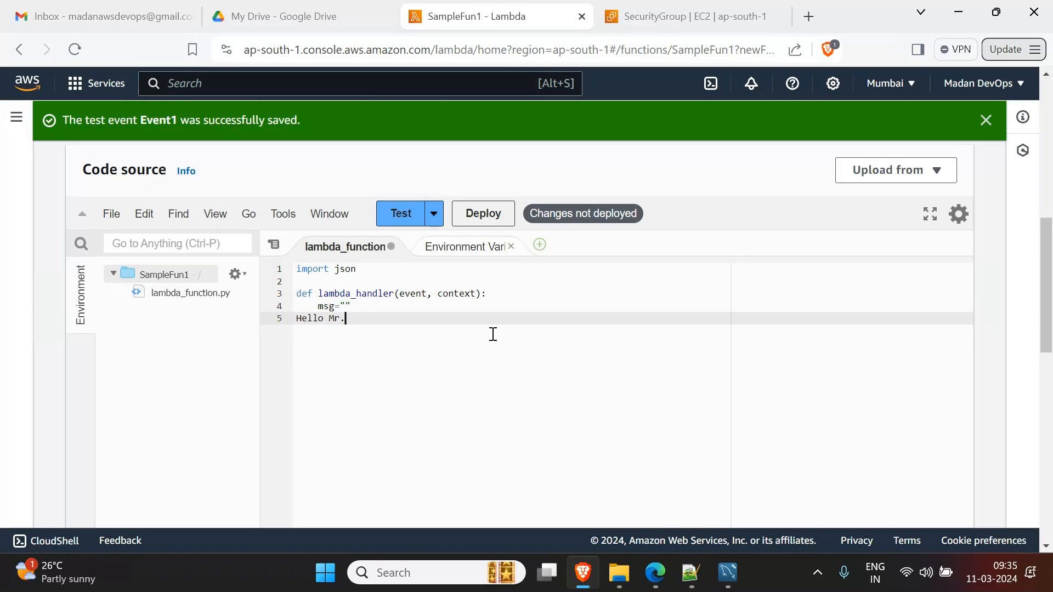
{"action": "left_click_drag", "start_coordinate": [296, 318], "coordinate": [346, 320]}
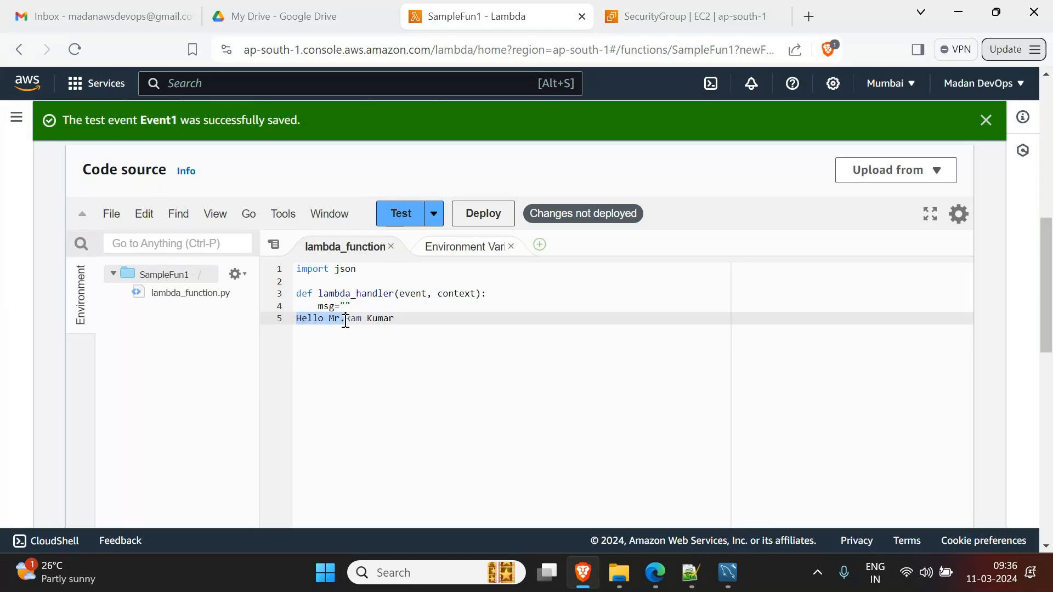
{"action": "key", "text": "ctrl+x"}
{"action": "left_click", "coordinate": [346, 306]}
{"action": "key", "text": "ctrl+v"}
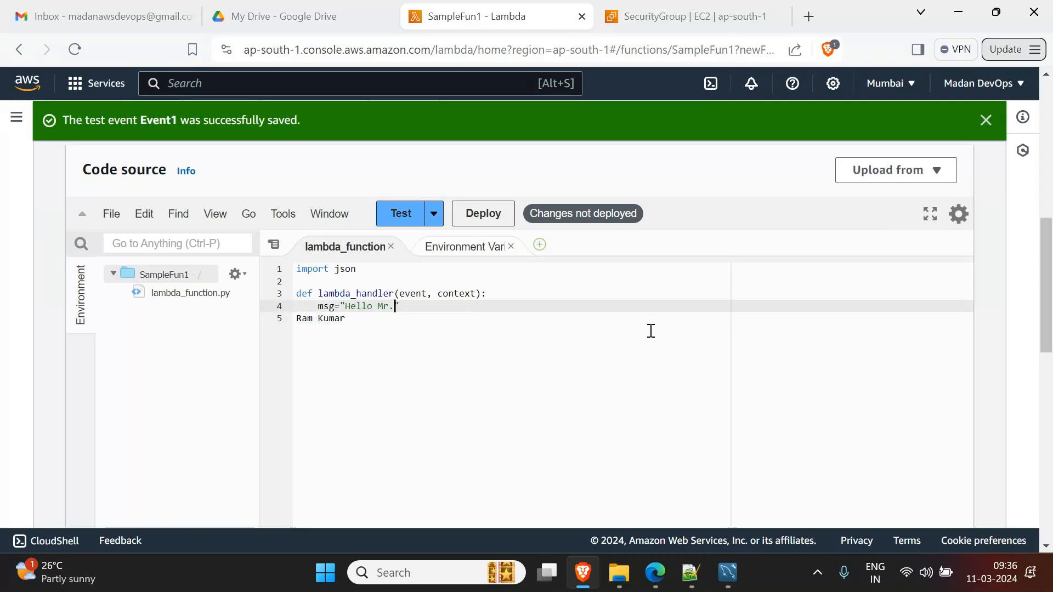
{"action": "key", "text": "End"}
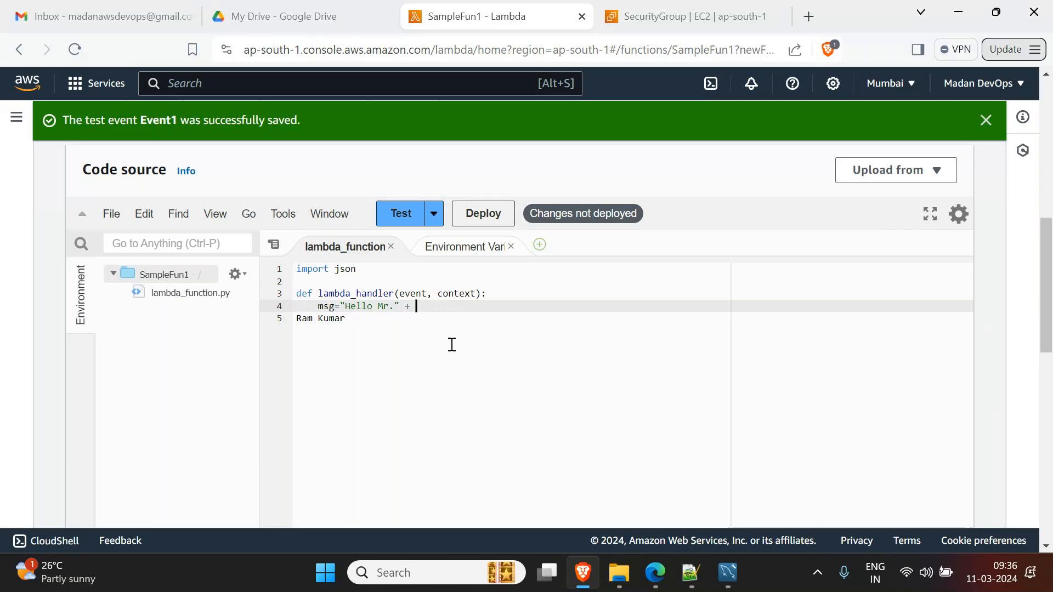
- Fix the event parameter name, append event[0] to msg, save, and run the test
{"action": "left_click", "coordinate": [413, 294]}
{"action": "key", "text": "Delete"}
{"action": "key", "text": "Delete"}
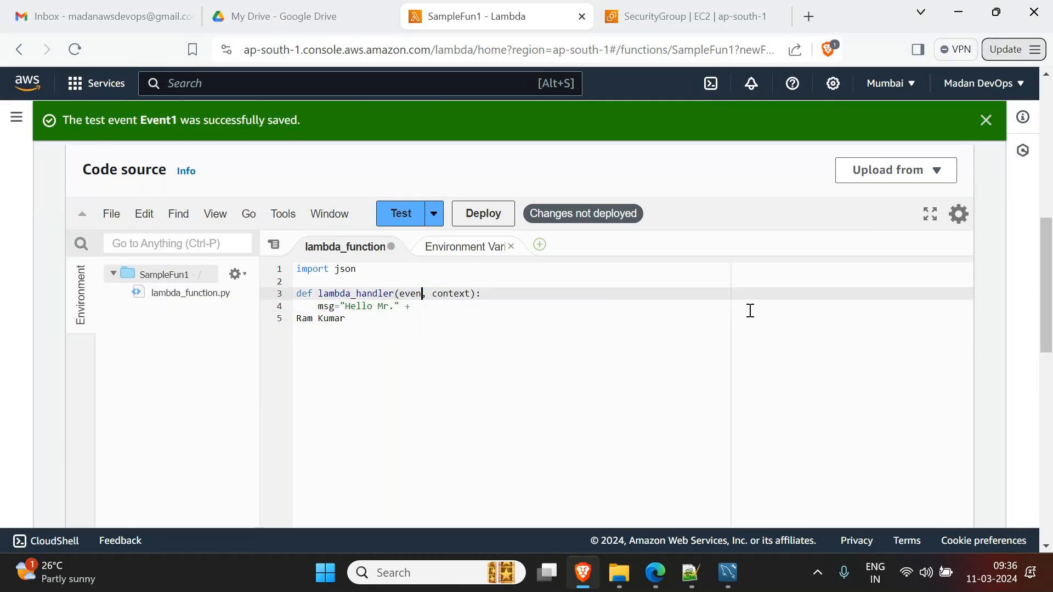
{"action": "type", "text": "nt"}
{"action": "left_click", "coordinate": [506, 308]}
{"action": "type", "text": "event"}
{"action": "key", "text": "ctrl+s"}
{"action": "type", "text": "[0"}
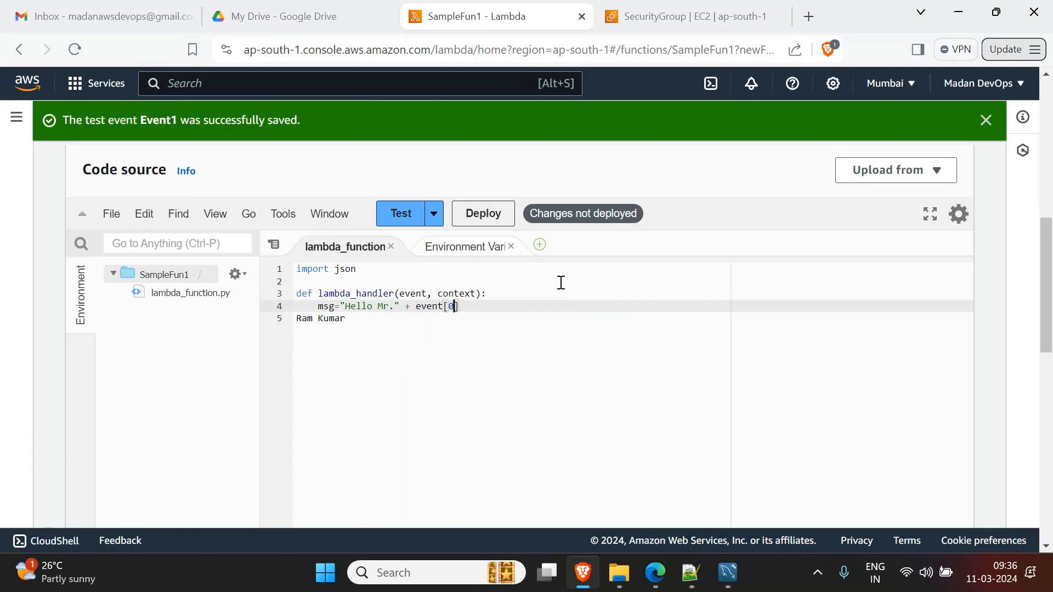
{"action": "left_click", "coordinate": [399, 215]}
- Glance at the Environment Variables reference, then switch back to the lambda_function code
{"action": "scroll", "coordinate": [418, 372], "scroll_direction": "down", "scroll_amount": 6}
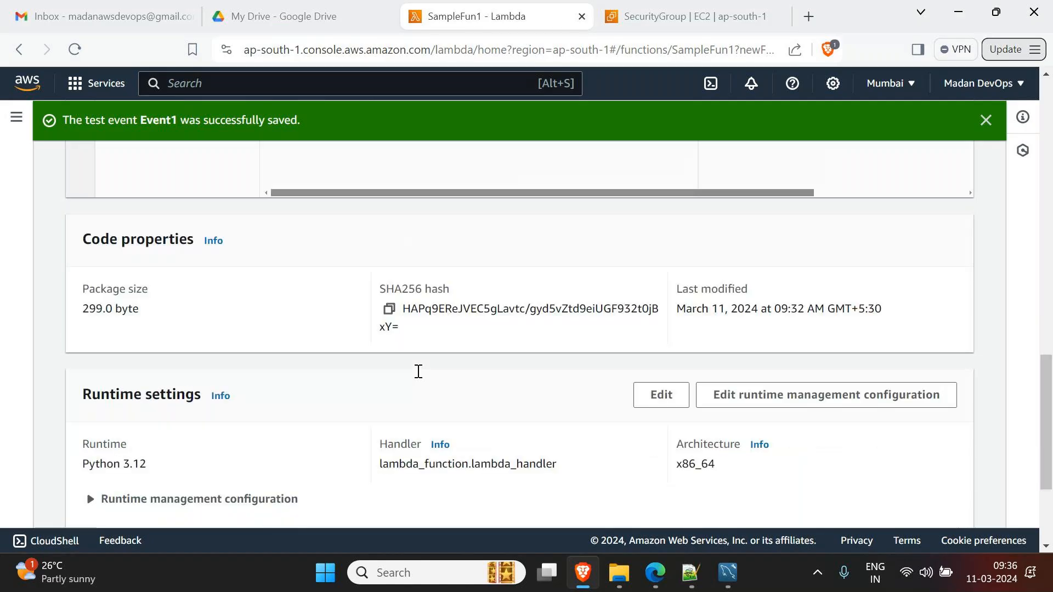
{"action": "scroll", "coordinate": [418, 371], "scroll_direction": "up", "scroll_amount": 5}
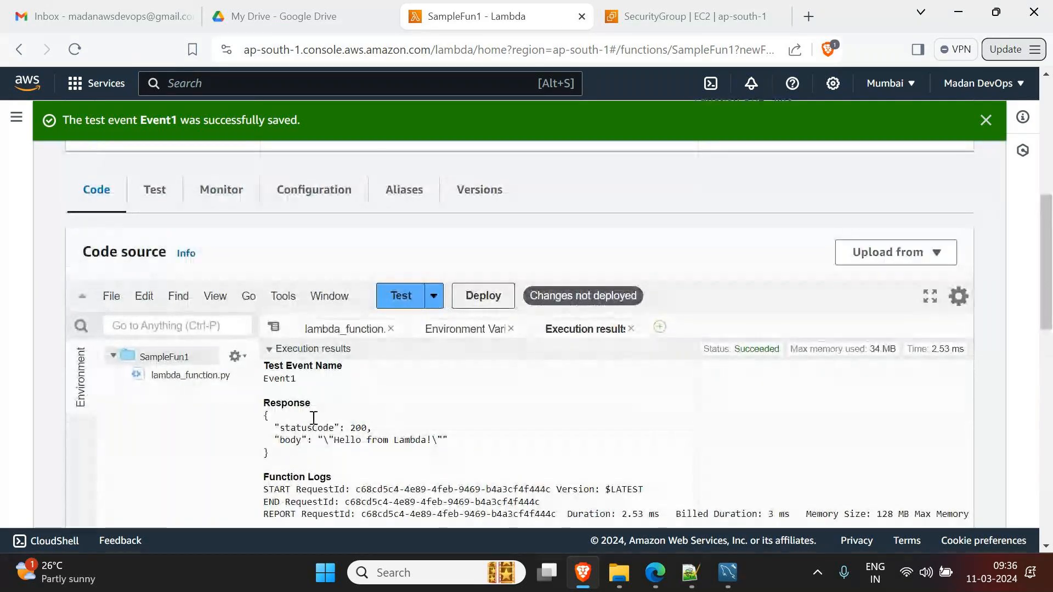
{"action": "left_click", "coordinate": [465, 331]}
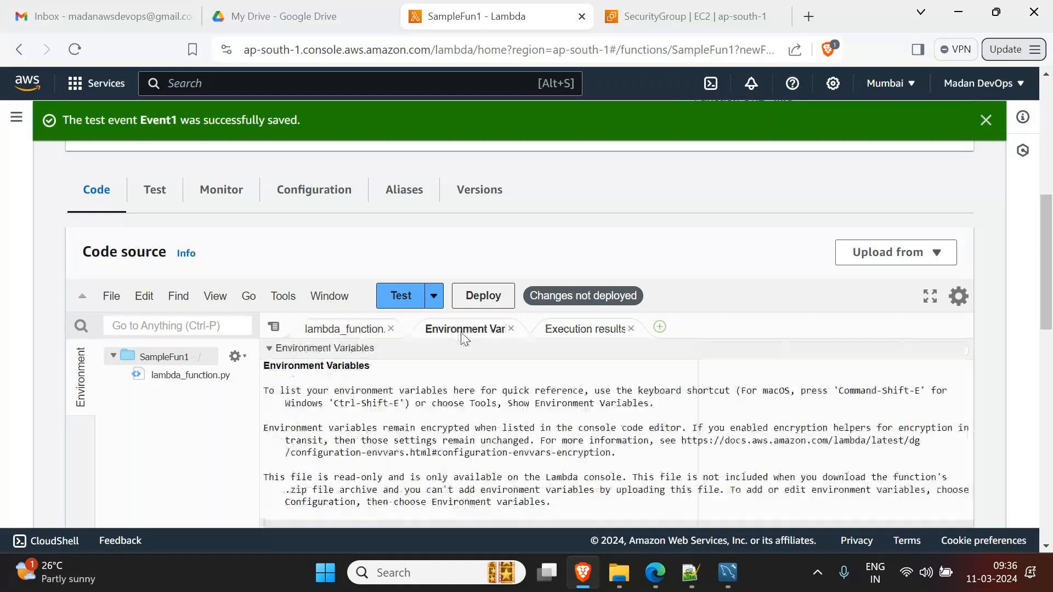
{"action": "left_click", "coordinate": [345, 329]}
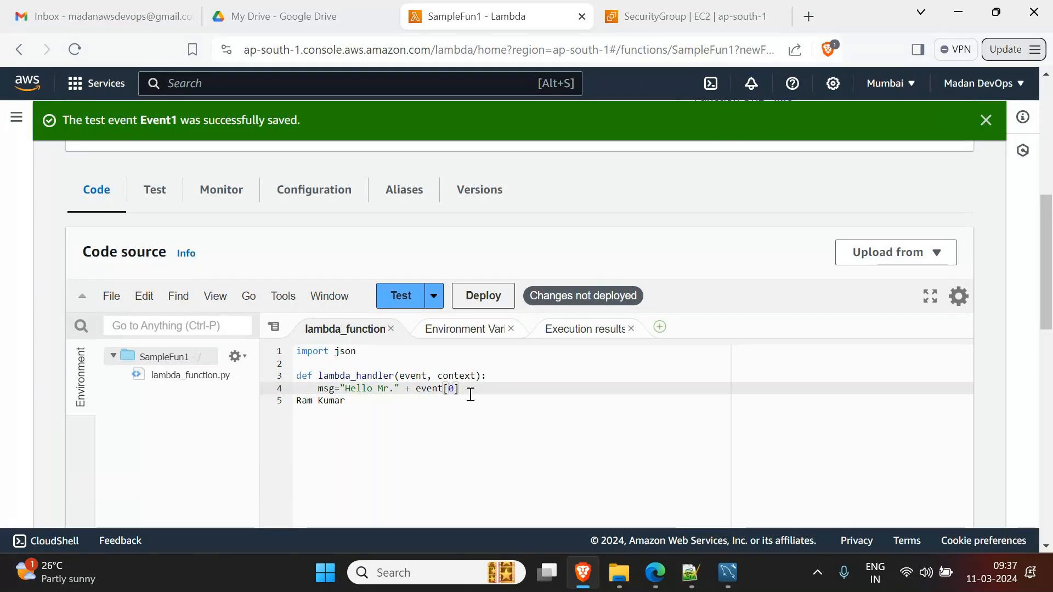
- Try out event['LN'] on a scratch line 6, then delete it
{"action": "left_click", "coordinate": [549, 399]}
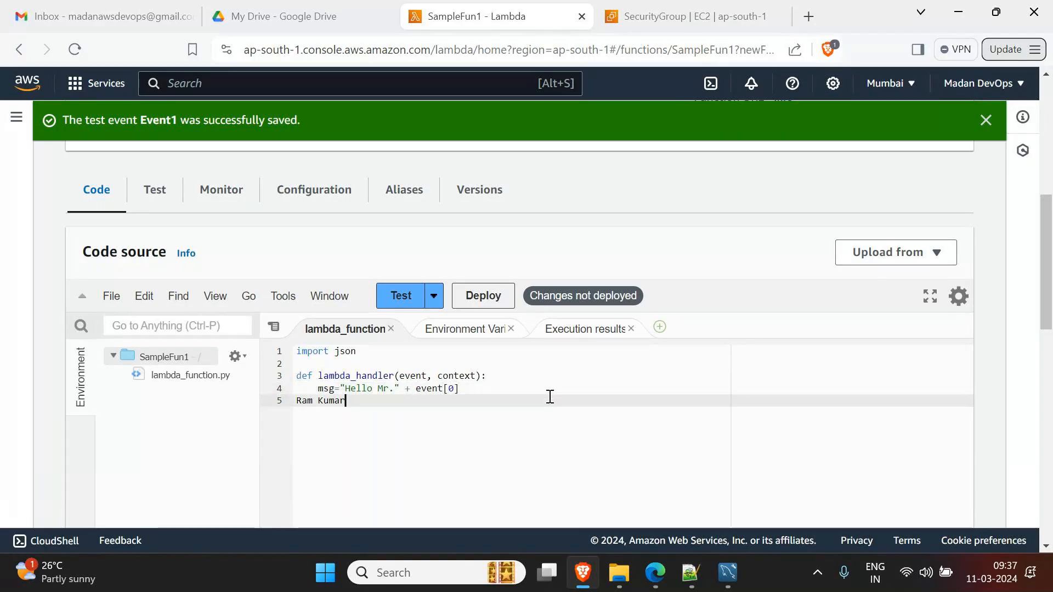
{"action": "key", "text": "Return"}
{"action": "type", "text": "event["}
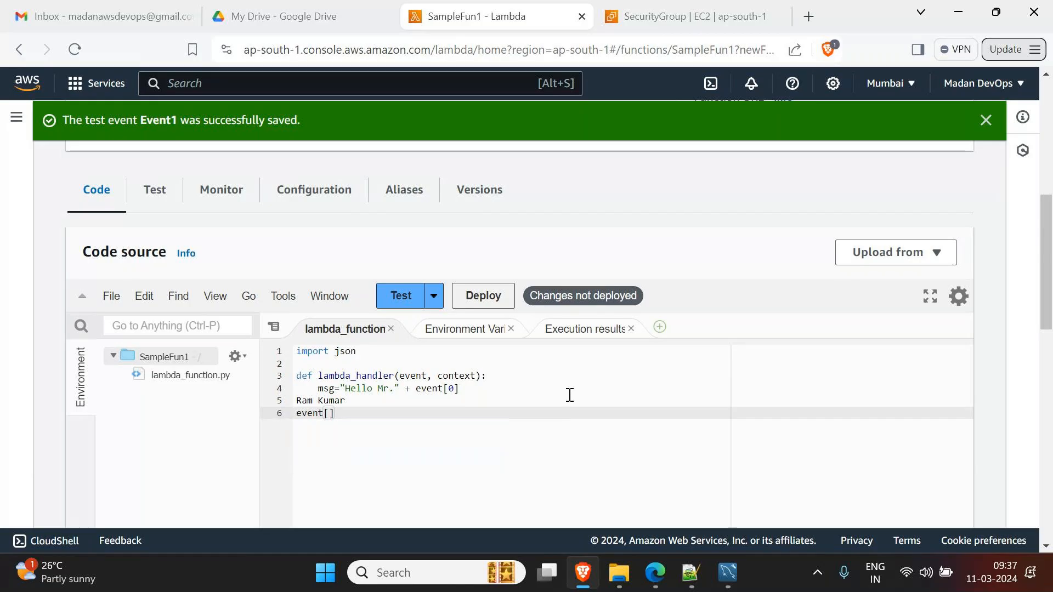
{"action": "key", "text": "BackSpace"}
{"action": "type", "text": "L"}
{"action": "key", "text": "ctrl+z"}
{"action": "type", "text": "'LN'"}
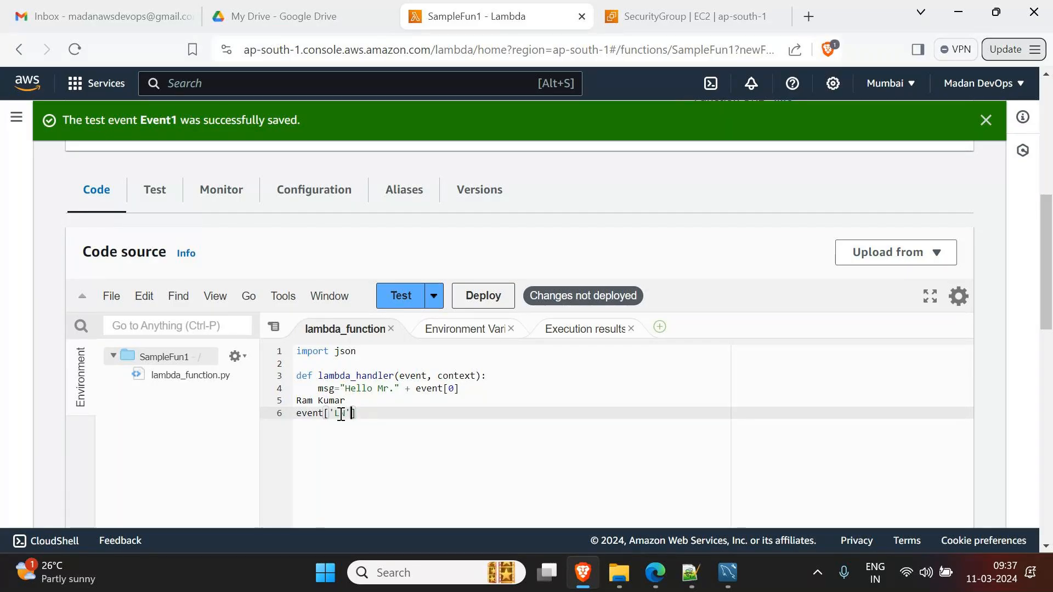
{"action": "triple_click", "coordinate": [300, 401]}
{"action": "left_click", "coordinate": [305, 418]}
{"action": "left_click_drag", "start_coordinate": [360, 414], "coordinate": [295, 417]}
{"action": "key", "text": "BackSpace"}
- Replace event[0] with event['LN'] in the msg line
{"action": "left_click_drag", "start_coordinate": [416, 389], "coordinate": [487, 398]}
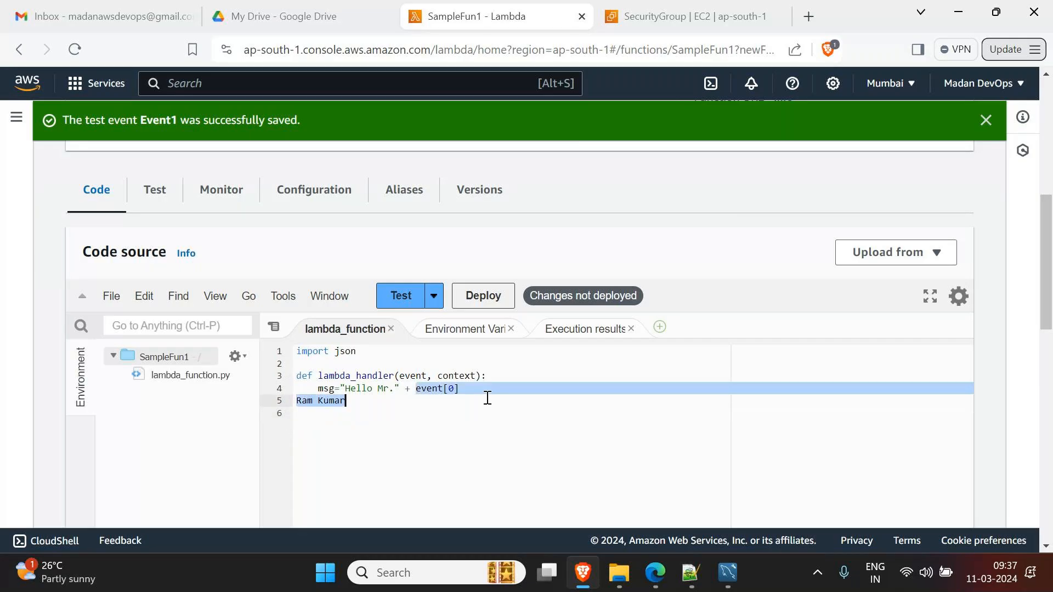
{"action": "left_click", "coordinate": [459, 390]}
{"action": "key", "text": "BackSpace"}
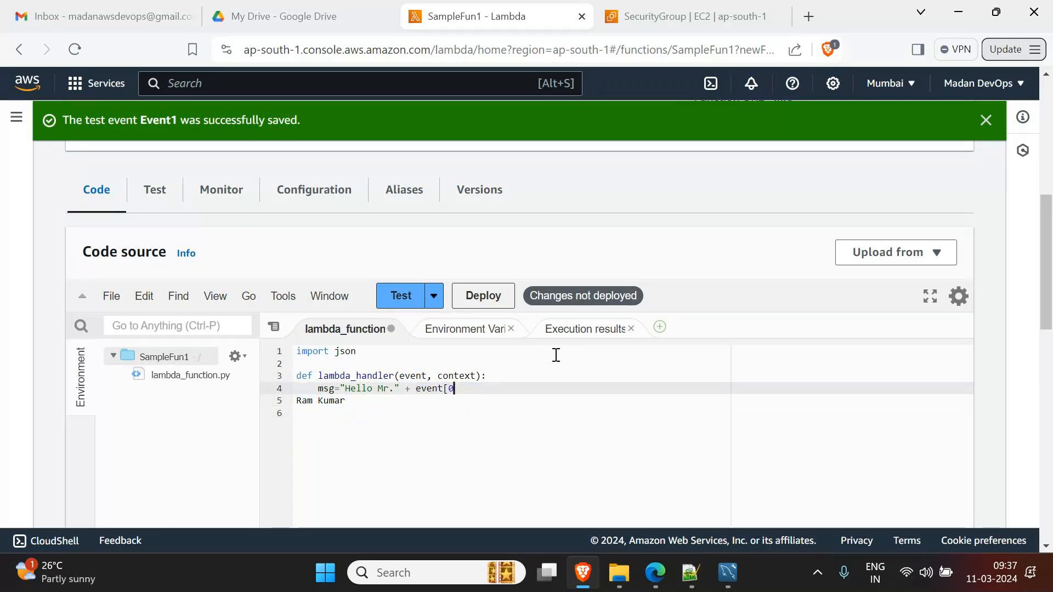
{"action": "key", "text": "BackSpace"}
{"action": "key", "text": "BackSpace"}
{"action": "type", "text": "['LN']"}
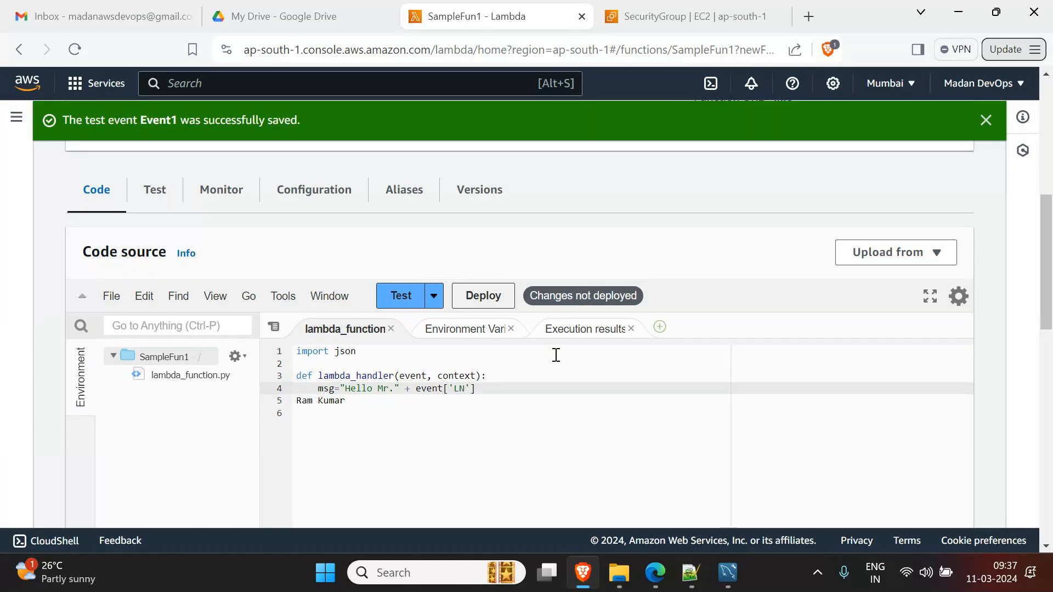
- Rewrite line 4 so msg joins event['FN'], a space and event['LN']
{"action": "left_click_drag", "start_coordinate": [318, 401], "coordinate": [323, 401]}
{"action": "left_click", "coordinate": [488, 388]}
{"action": "type", "text": "+ \" \" + "}
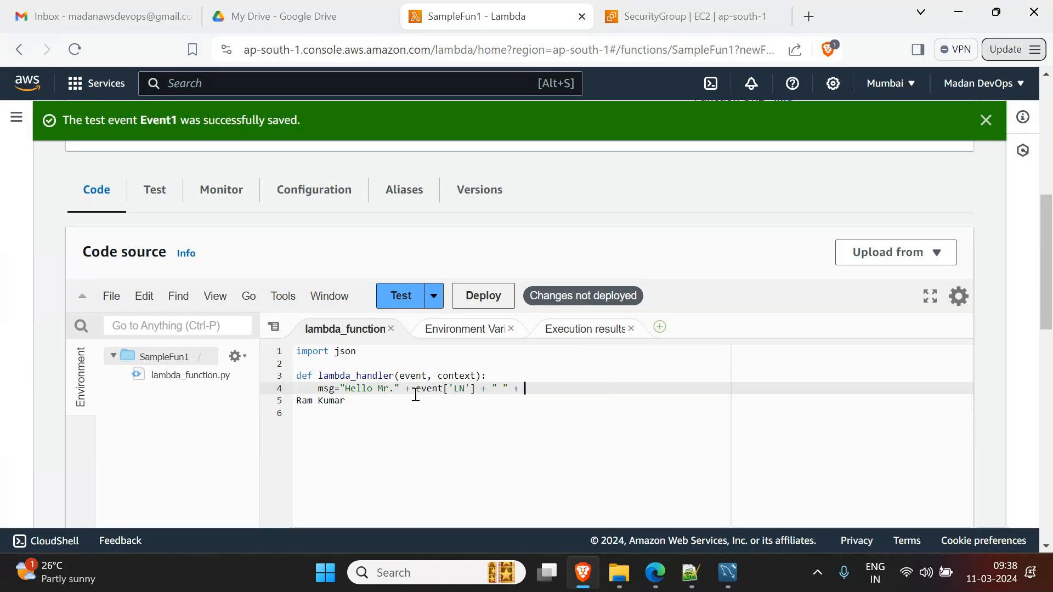
{"action": "type", "text": "event"}
{"action": "left_click", "coordinate": [456, 389]}
{"action": "key", "text": "BackSpace"}
{"action": "type", "text": "F"}
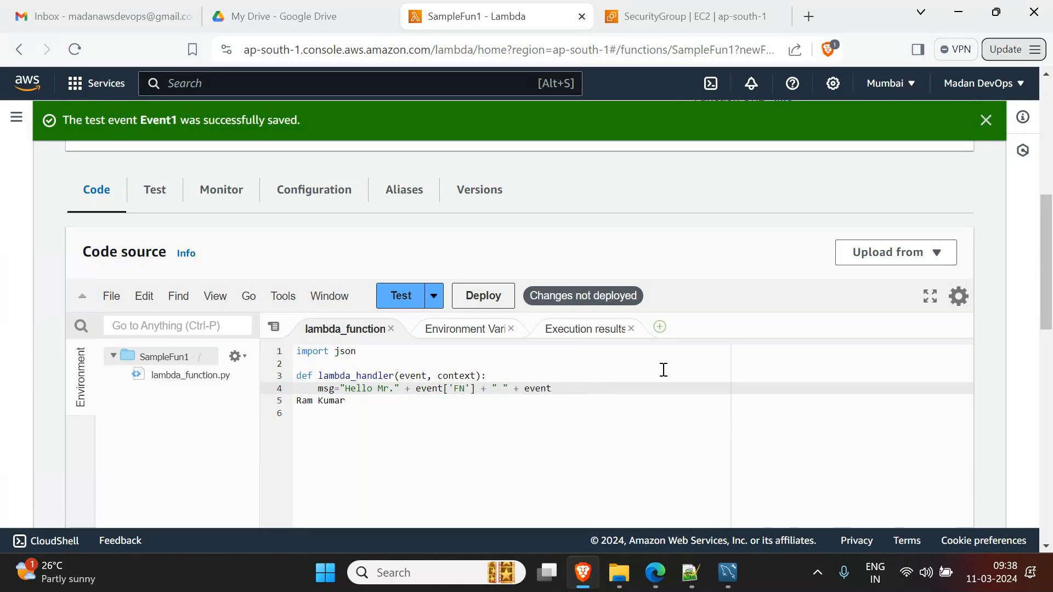
{"action": "type", "text": "['L"}
{"action": "type", "text": "N"}
{"action": "key", "text": "ctrl+s"}
- Delete the stray name line below the message line and save
{"action": "left_click", "coordinate": [625, 391]}
{"action": "key", "text": "shift+Down"}
{"action": "key", "text": "BackSpace"}
{"action": "key", "text": "ctrl+s"}
- Add print(msg) on a new line under the message and save the file
{"action": "left_click", "coordinate": [328, 390]}
{"action": "double_click", "coordinate": [328, 390]}
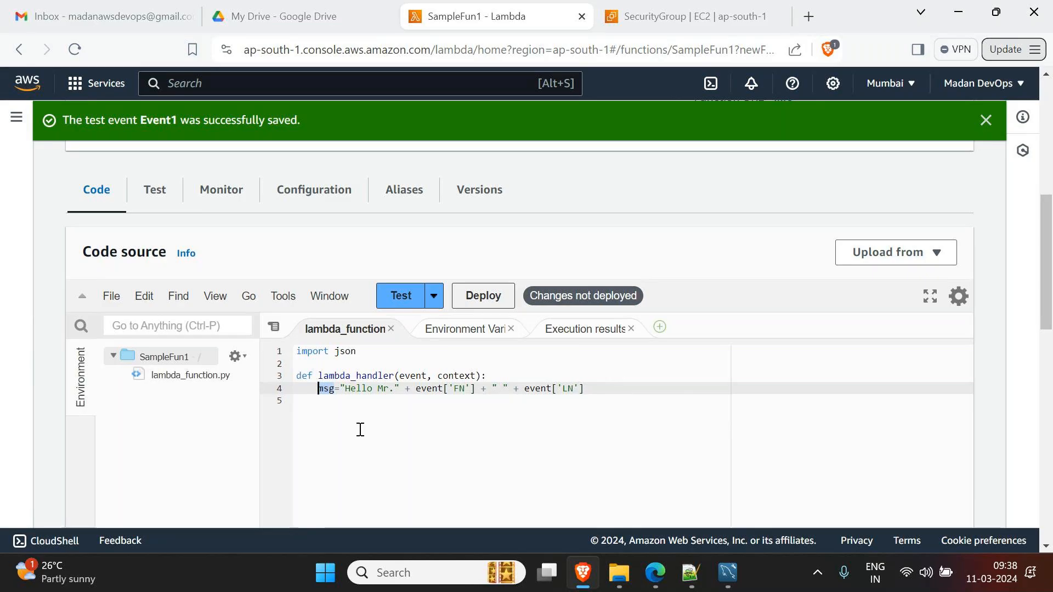
{"action": "left_click", "coordinate": [635, 391]}
{"action": "key", "text": "Return"}
{"action": "type", "text": "print"}
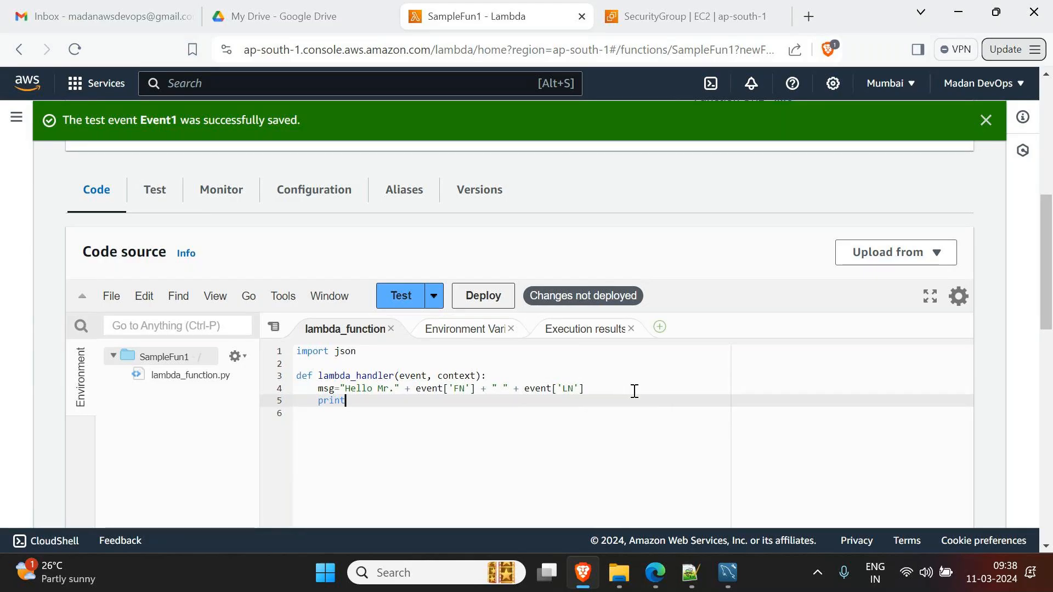
{"action": "type", "text": "(msg"}
{"action": "key", "text": "ctrl+s"}
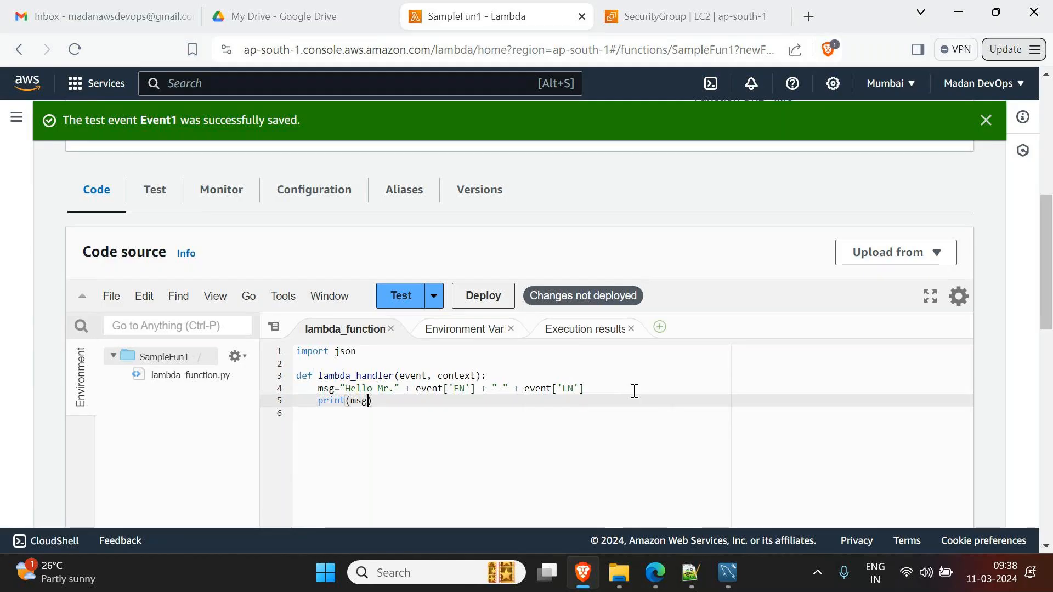
{"action": "left_click", "coordinate": [453, 471]}
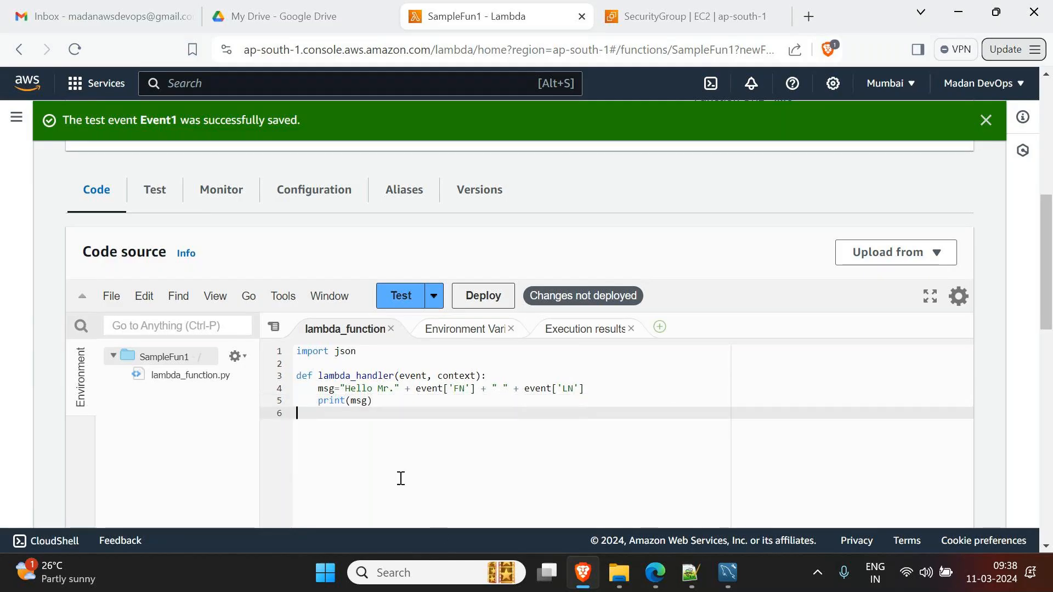
- Deploy and test SampleFun1, confirming the full-name greeting, then go to the Fedex_db-SG page
{"action": "left_click", "coordinate": [487, 308]}
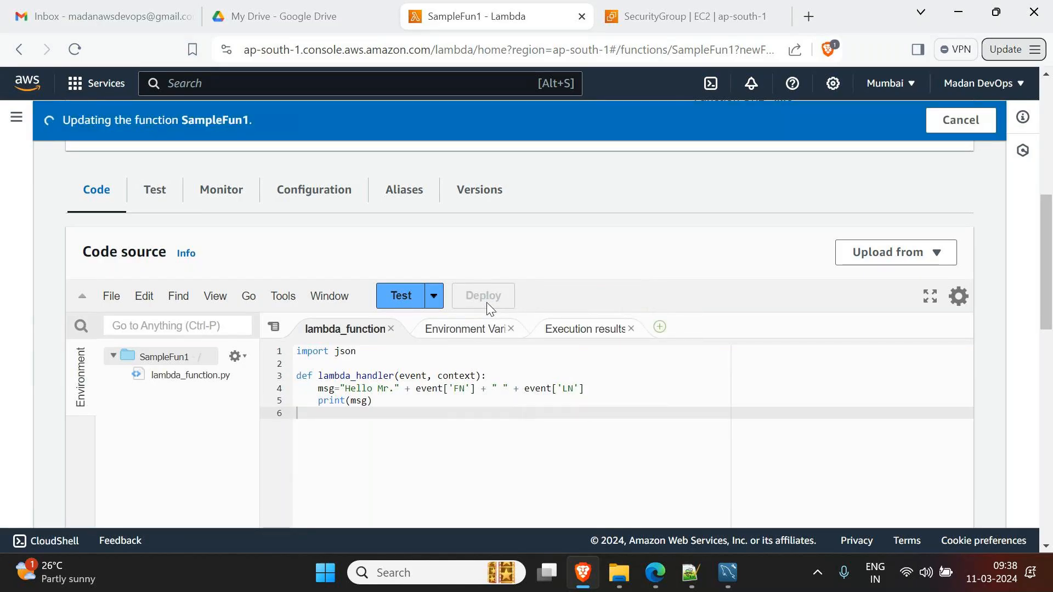
{"action": "left_click", "coordinate": [399, 295]}
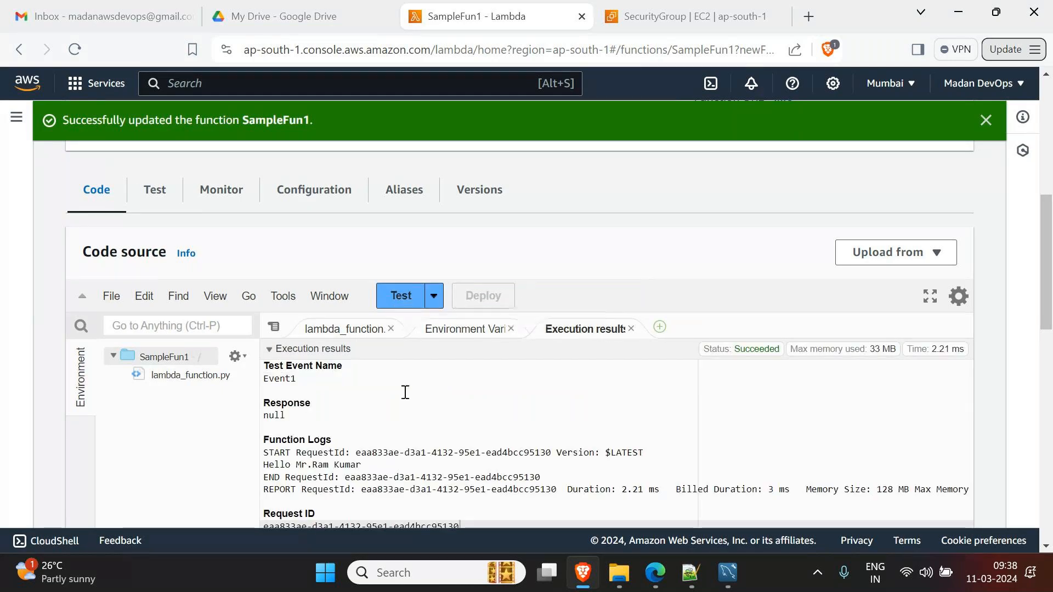
{"action": "scroll", "coordinate": [404, 390], "scroll_direction": "down", "scroll_amount": 1}
{"action": "left_click_drag", "start_coordinate": [363, 383], "coordinate": [262, 390]}
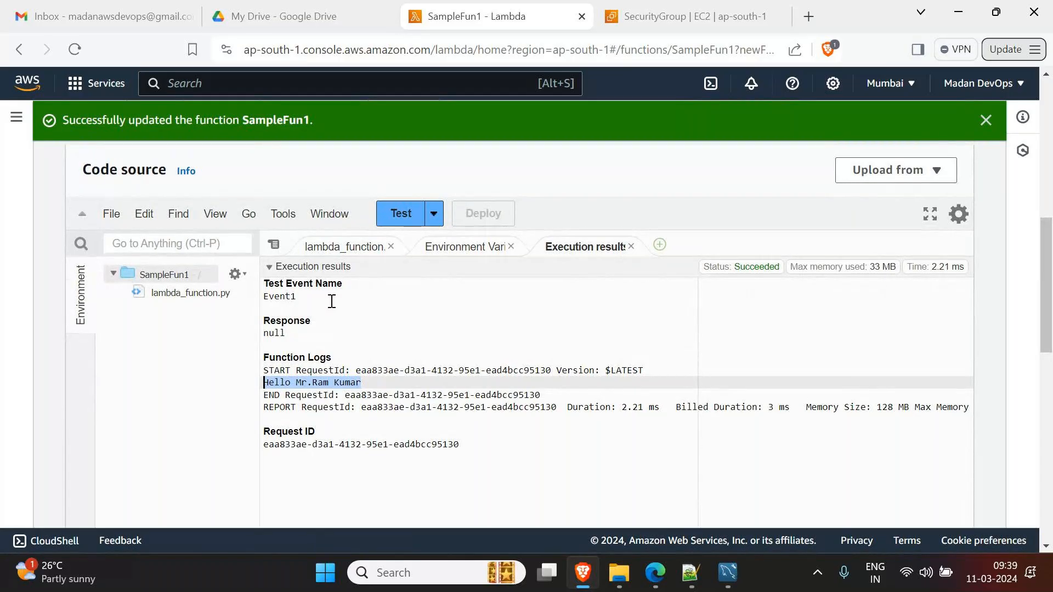
{"action": "left_click", "coordinate": [336, 245]}
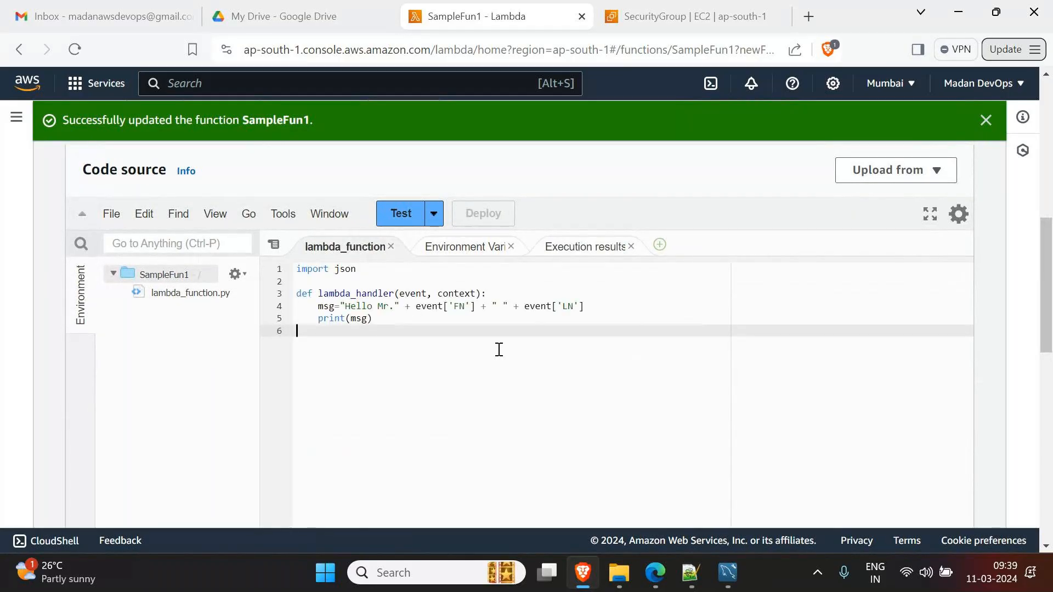
{"action": "left_click", "coordinate": [702, 15]}
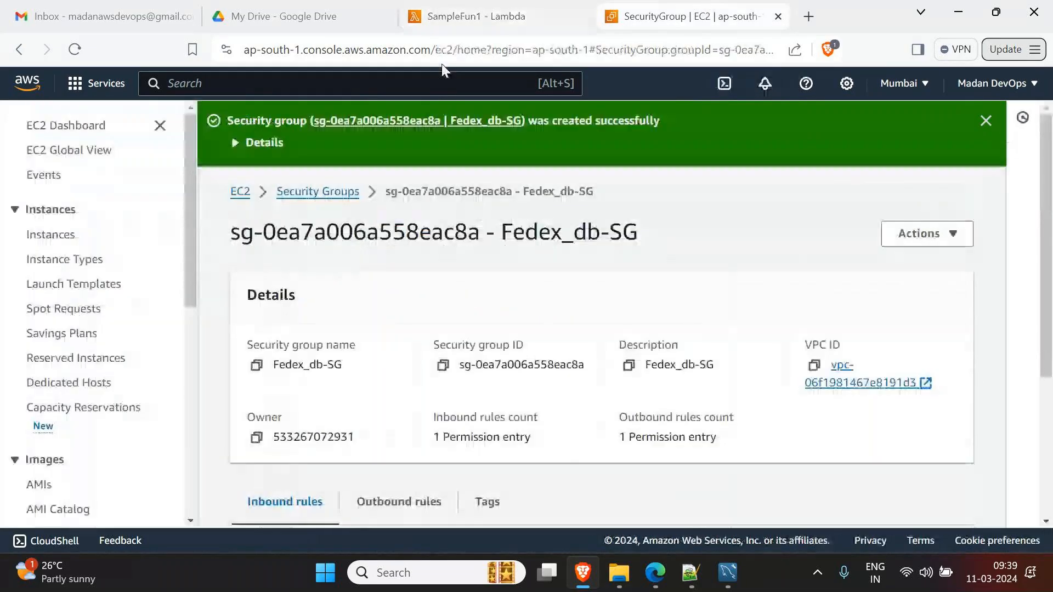
- Open the EC2 Dashboard through the AWS service search, then enter 'boto3 sdk' in a new tab
{"action": "left_click", "coordinate": [354, 84]}
{"action": "type", "text": "ec2"}
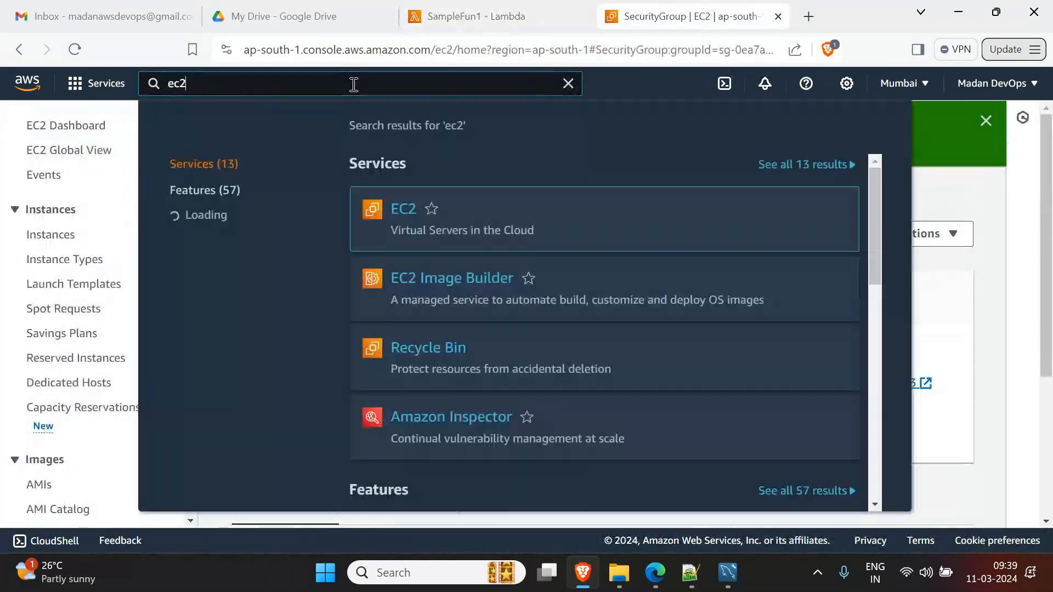
{"action": "left_click", "coordinate": [413, 224]}
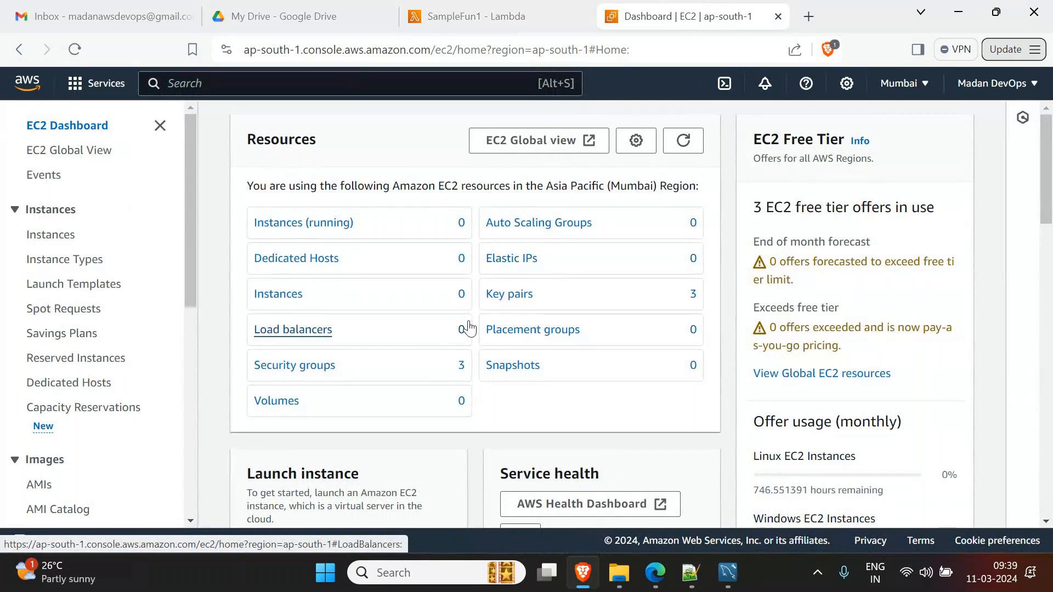
{"action": "left_click", "coordinate": [815, 16]}
{"action": "type", "text": "boto3 sdk"}
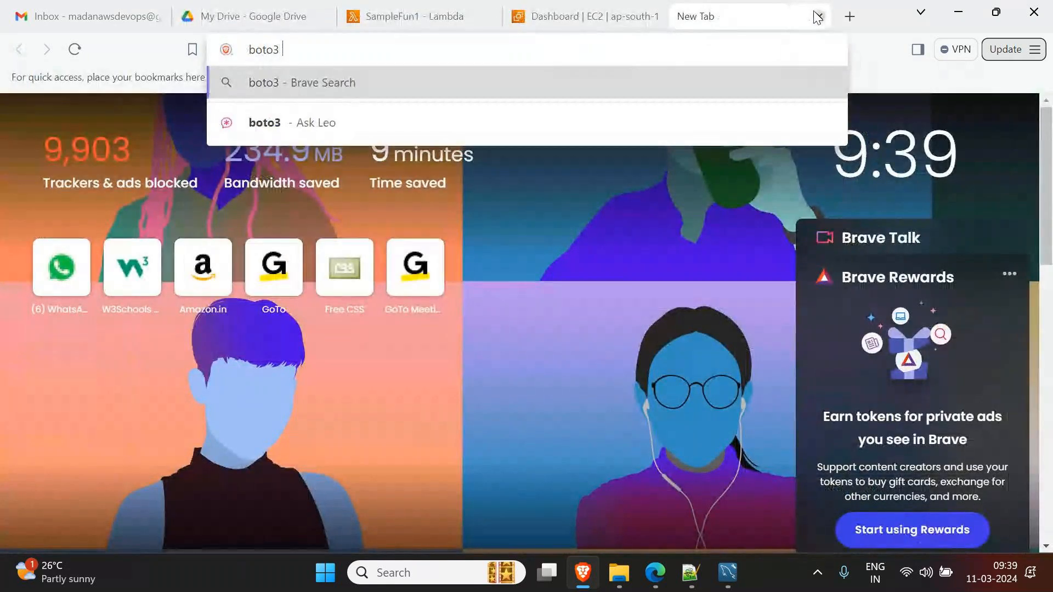
- Search 'boto3 sdk' and browse the Boto3 SDK page and its Resource APIs documentation
{"action": "key", "text": "Return"}
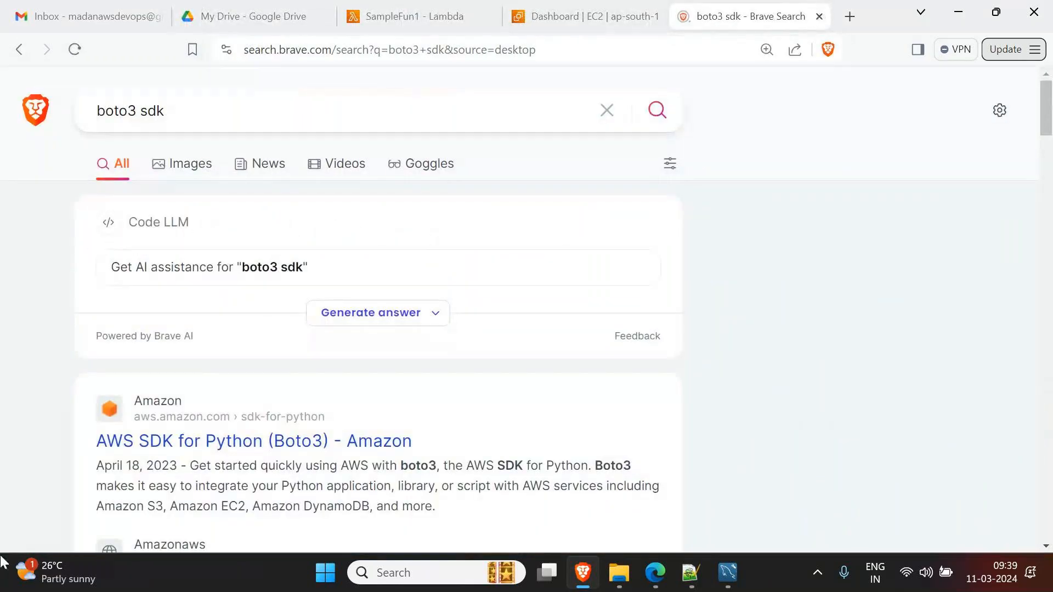
{"action": "left_click", "coordinate": [295, 445]}
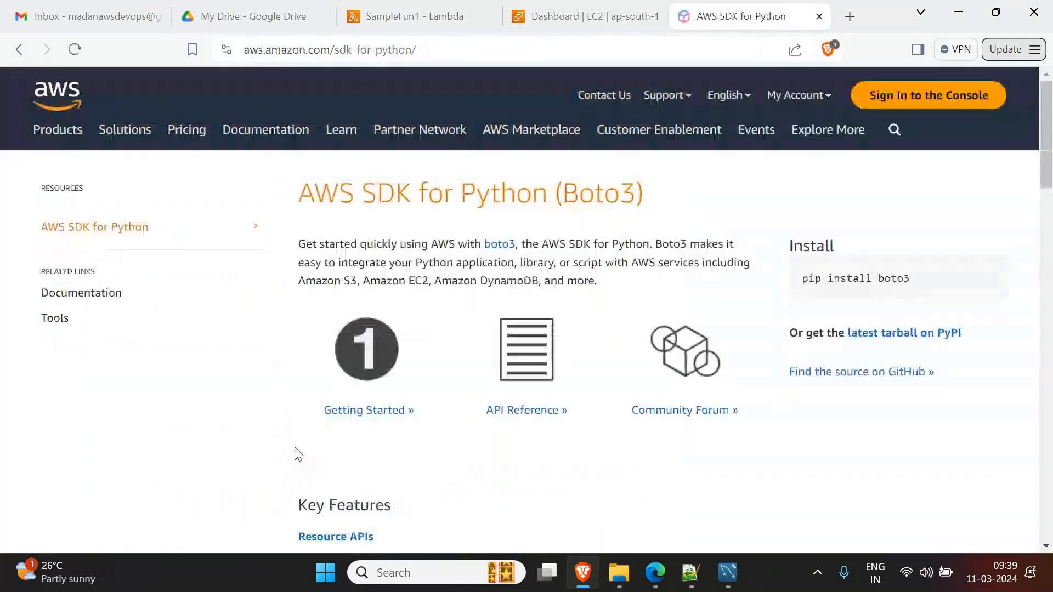
{"action": "scroll", "coordinate": [435, 442], "scroll_direction": "down", "scroll_amount": 10}
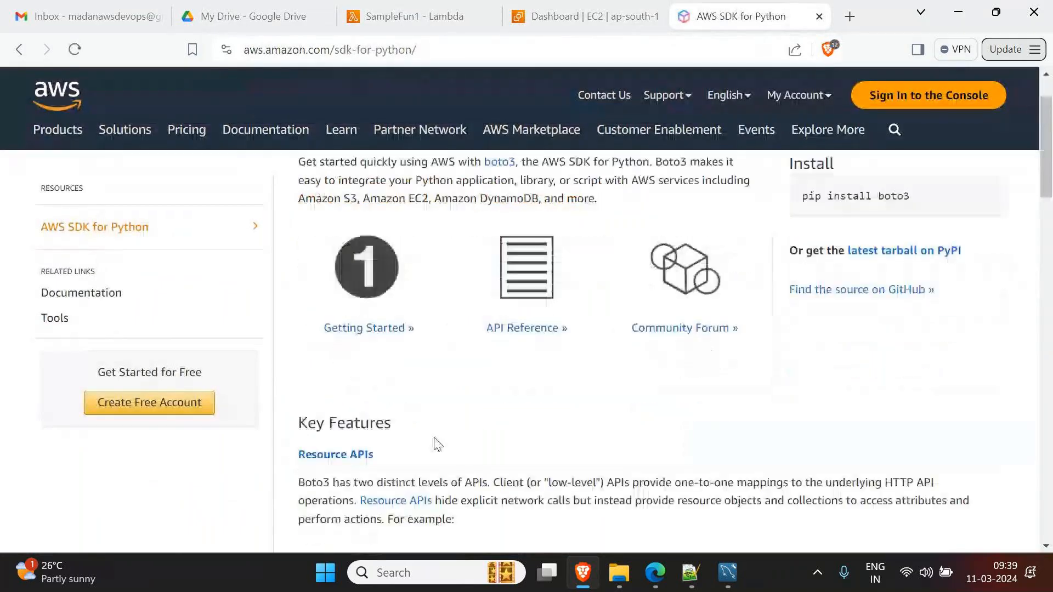
{"action": "scroll", "coordinate": [356, 275], "scroll_direction": "up", "scroll_amount": 7}
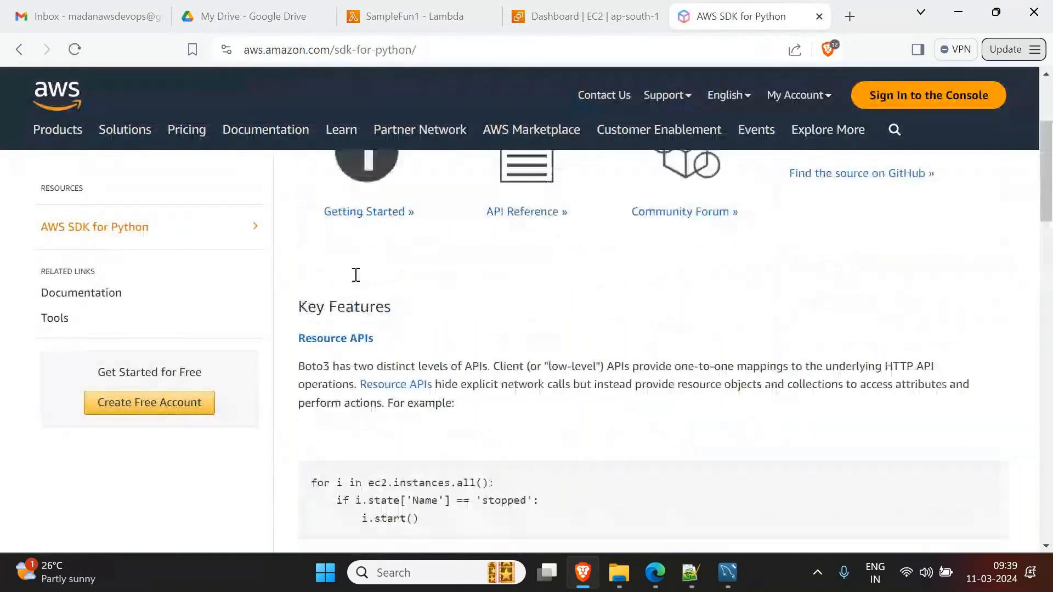
{"action": "left_click", "coordinate": [341, 372]}
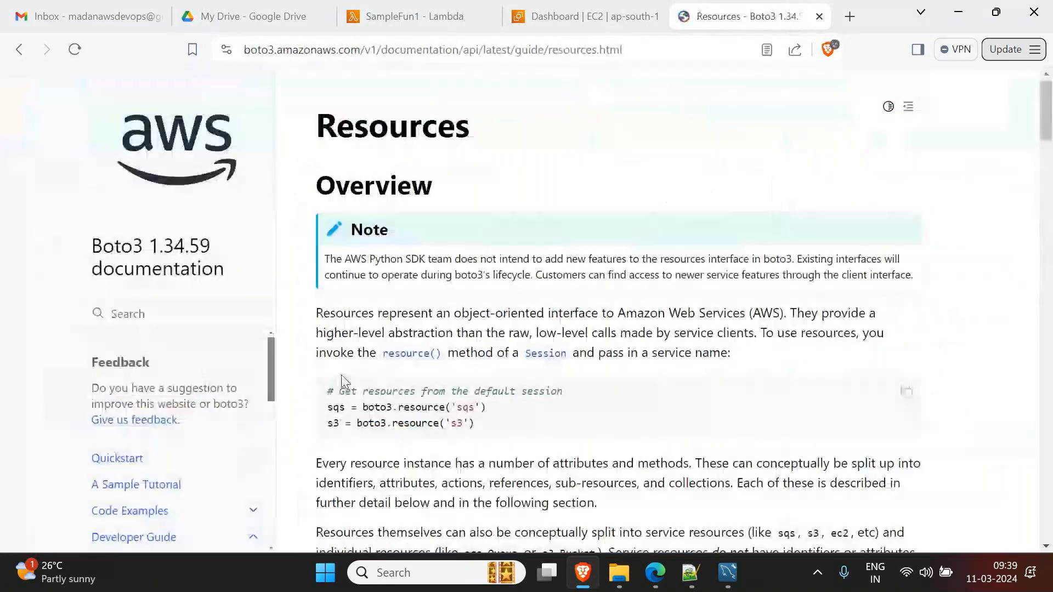
{"action": "scroll", "coordinate": [487, 404], "scroll_direction": "down", "scroll_amount": 5}
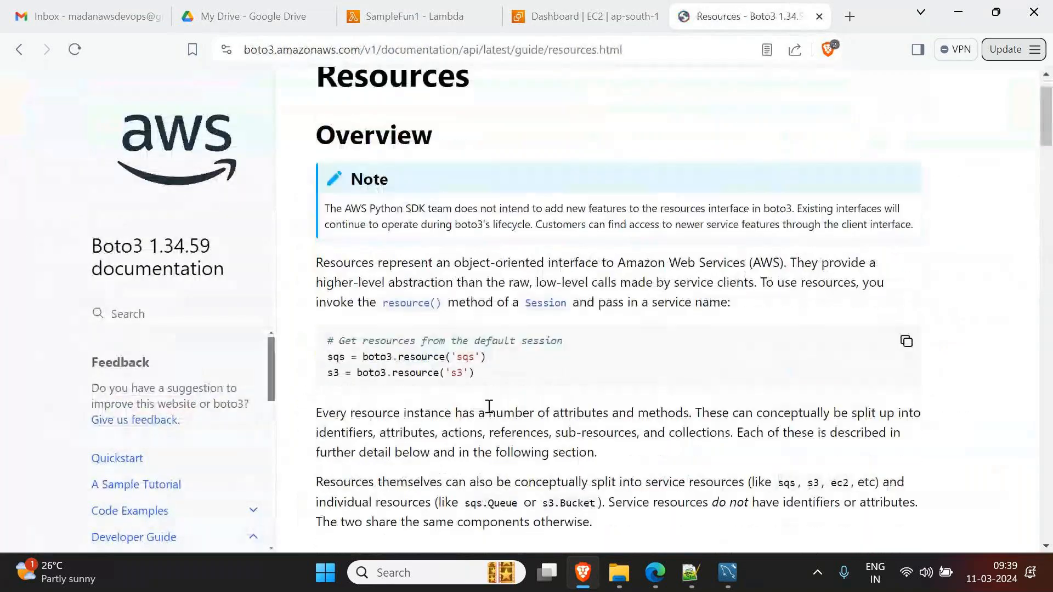
{"action": "scroll", "coordinate": [490, 406], "scroll_direction": "down", "scroll_amount": 2}
{"action": "scroll", "coordinate": [133, 487], "scroll_direction": "down", "scroll_amount": 5}
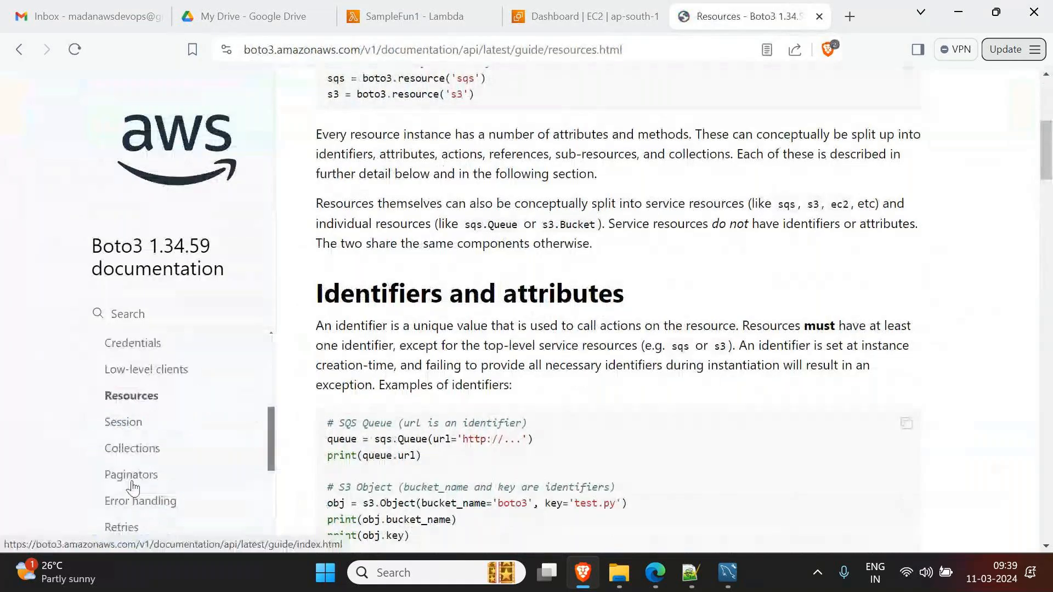
{"action": "scroll", "coordinate": [133, 487], "scroll_direction": "up", "scroll_amount": 3}
- Go through Code Examples to the Amazon S3 buckets page and scroll to create_bucket
{"action": "left_click", "coordinate": [138, 434]}
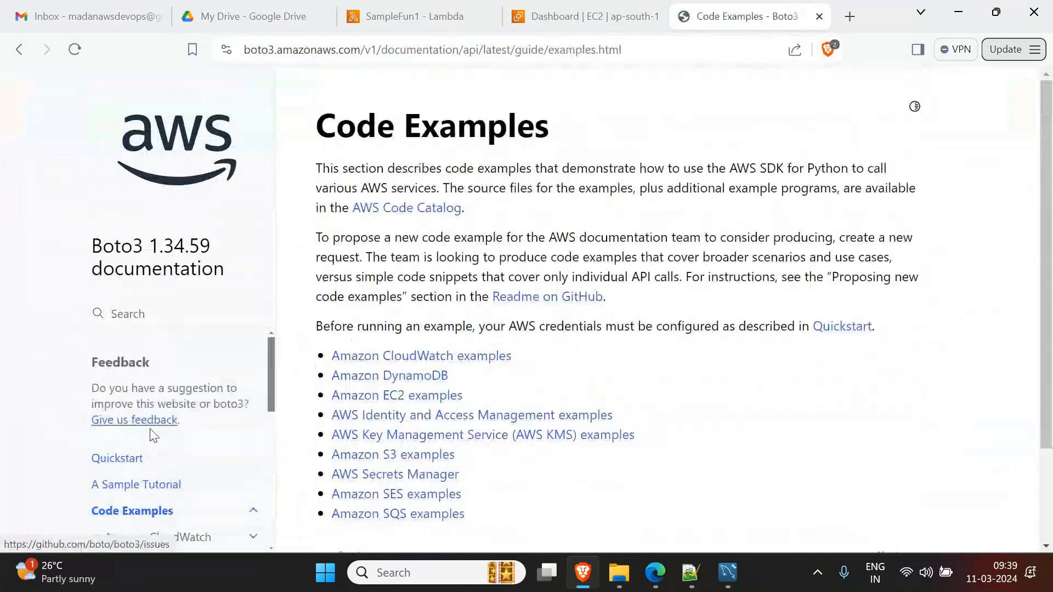
{"action": "scroll", "coordinate": [159, 439], "scroll_direction": "down", "scroll_amount": 4}
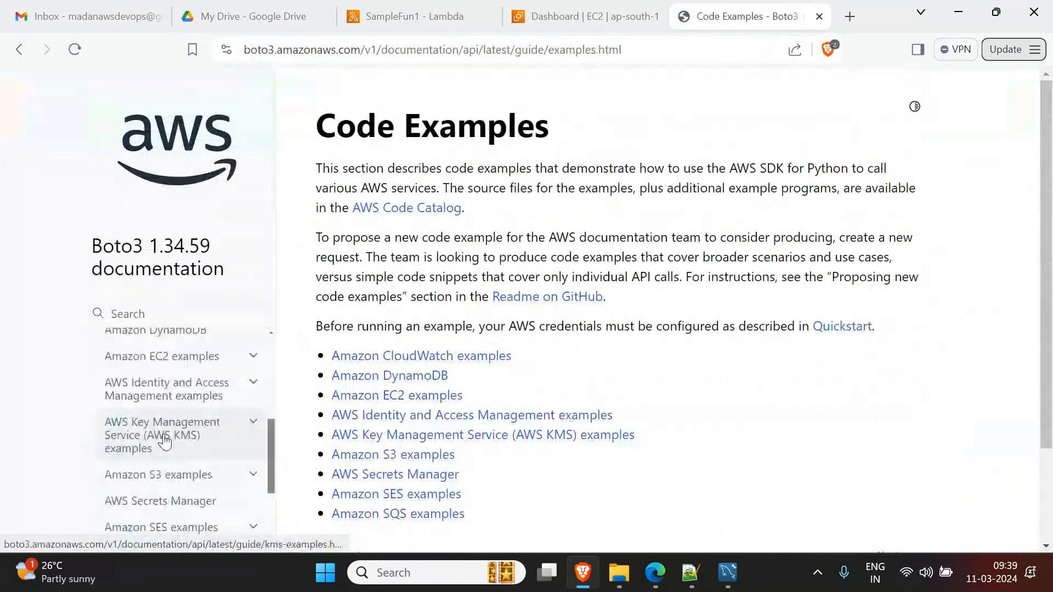
{"action": "left_click", "coordinate": [154, 473]}
{"action": "scroll", "coordinate": [724, 315], "scroll_direction": "down", "scroll_amount": 1}
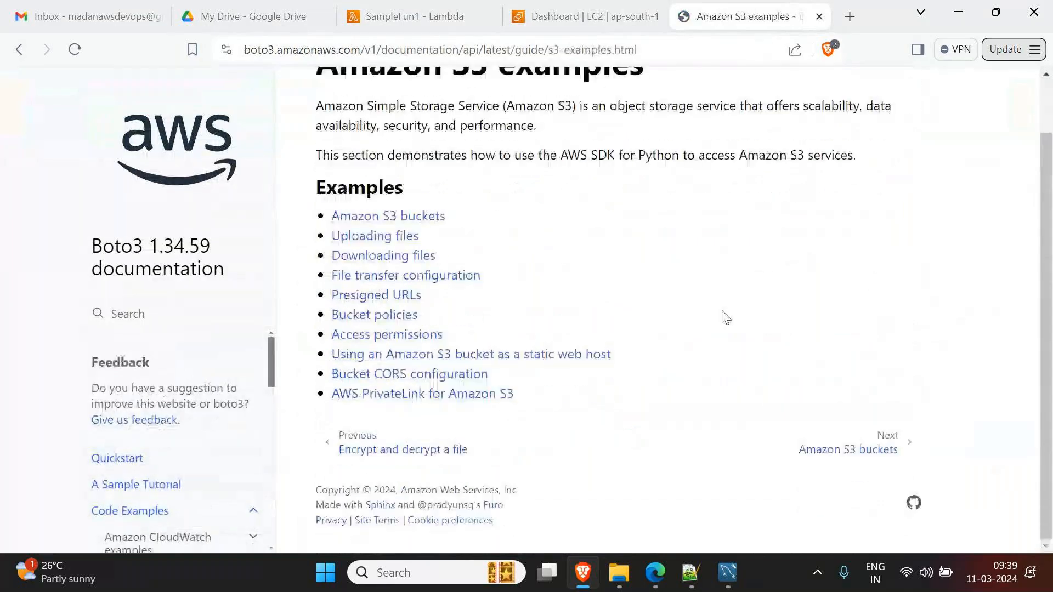
{"action": "left_click", "coordinate": [364, 219]}
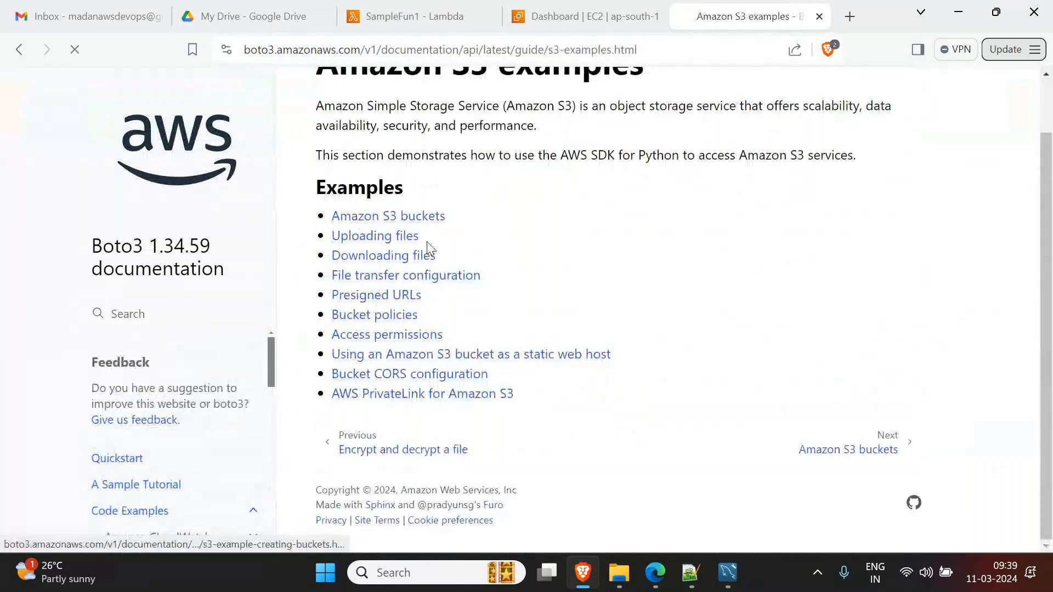
{"action": "scroll", "coordinate": [565, 395], "scroll_direction": "down", "scroll_amount": 3}
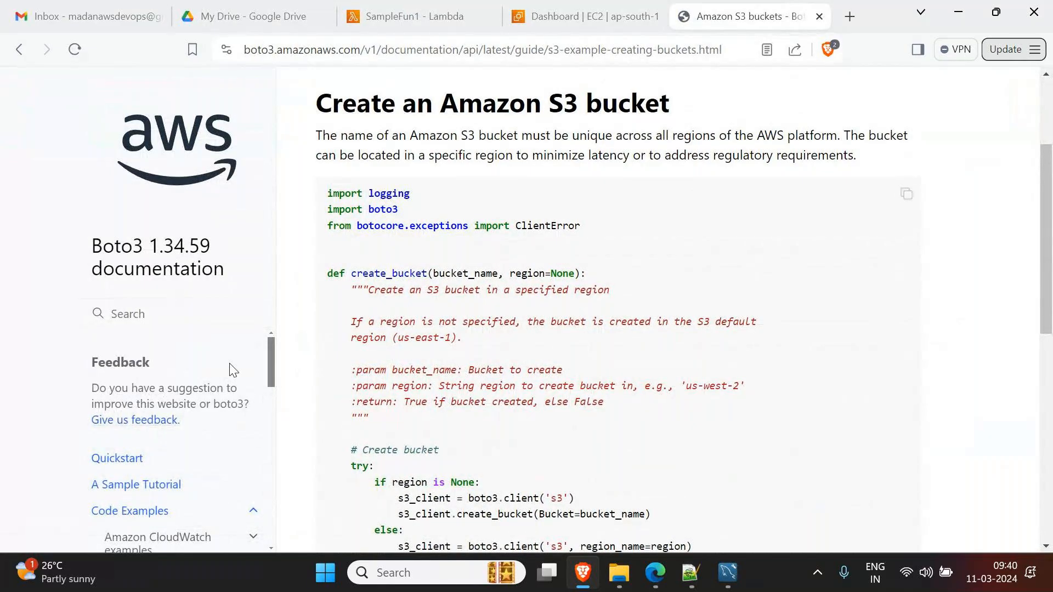
{"action": "scroll", "coordinate": [576, 357], "scroll_direction": "down", "scroll_amount": 3}
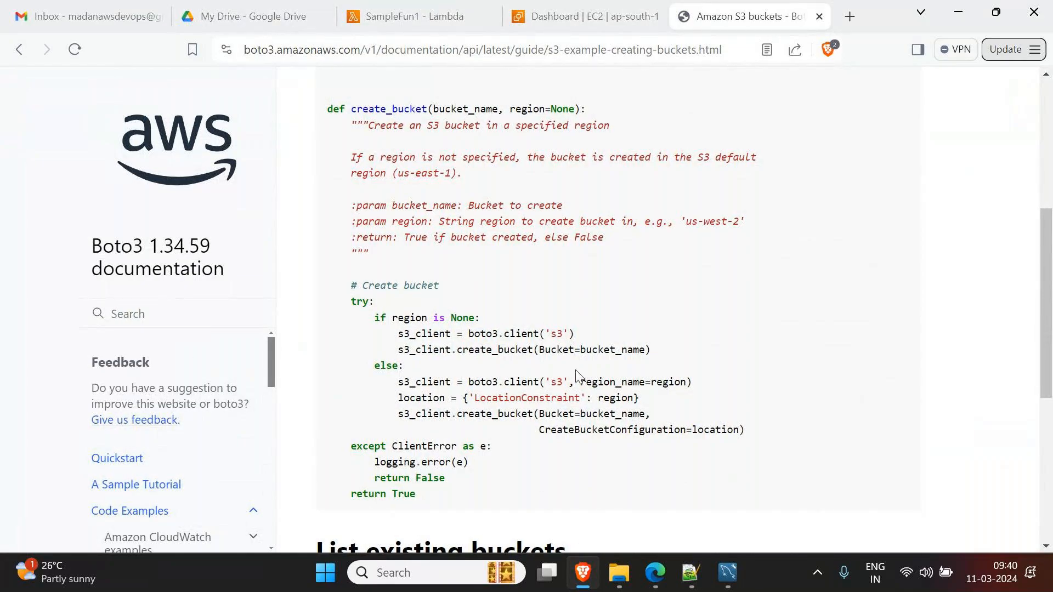
- Start a new instance launch from the EC2 Instances list and name it Server
{"action": "left_click", "coordinate": [590, 14]}
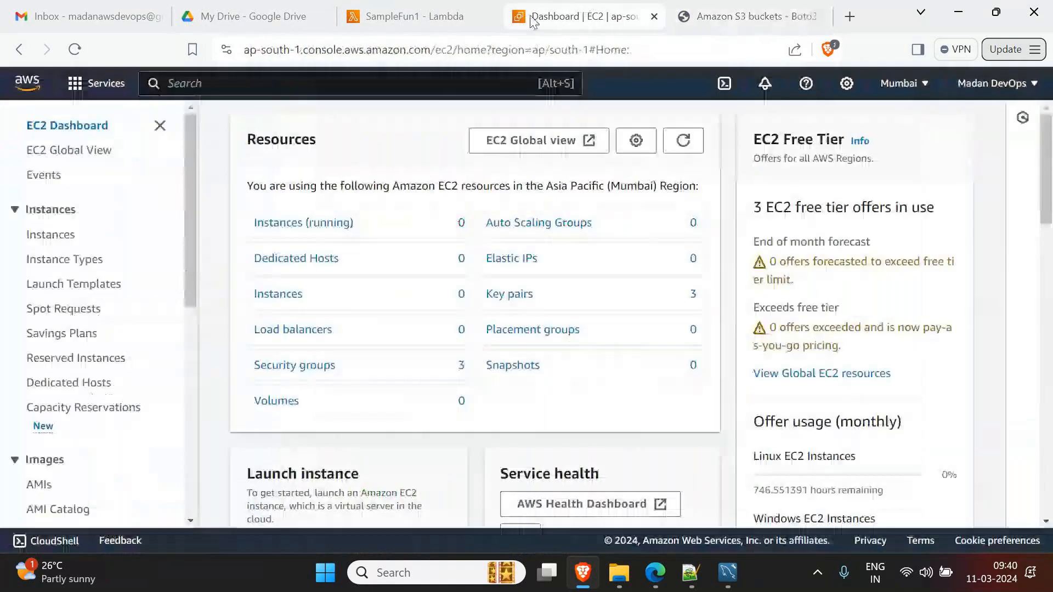
{"action": "left_click", "coordinate": [290, 235]}
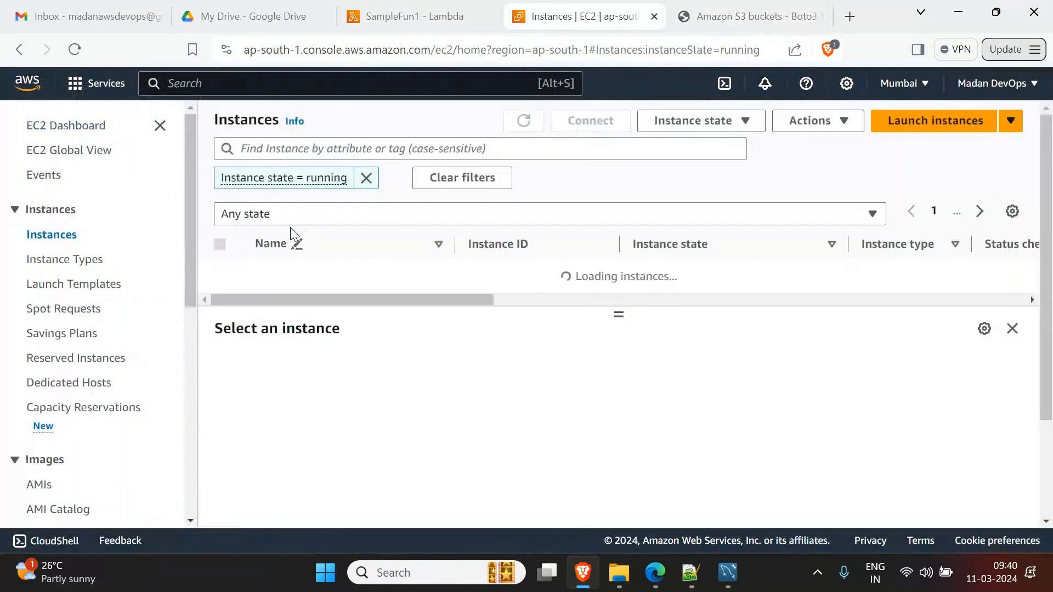
{"action": "left_click", "coordinate": [934, 130]}
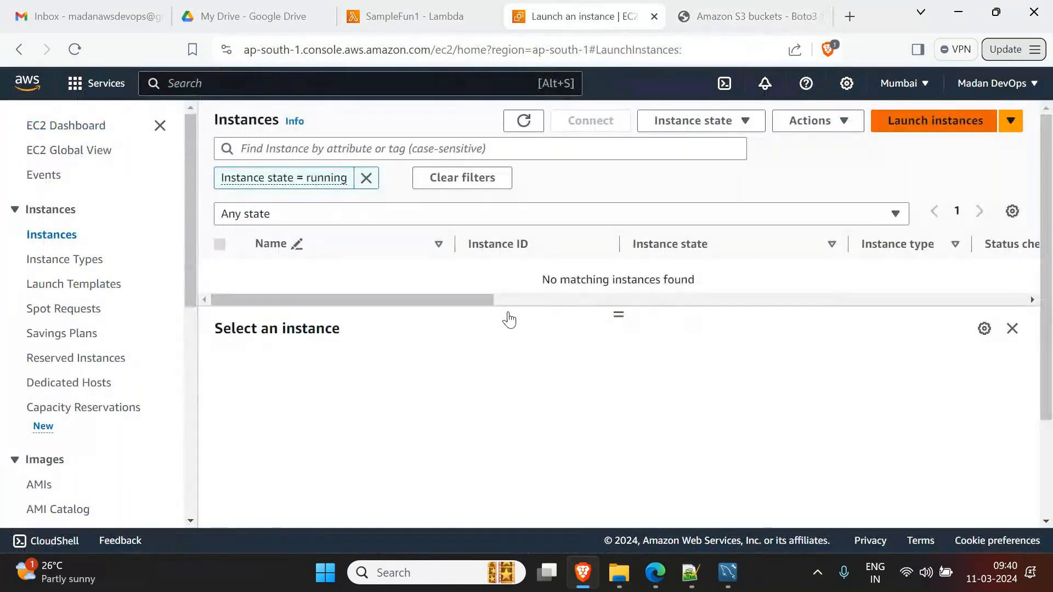
{"action": "left_click", "coordinate": [370, 348]}
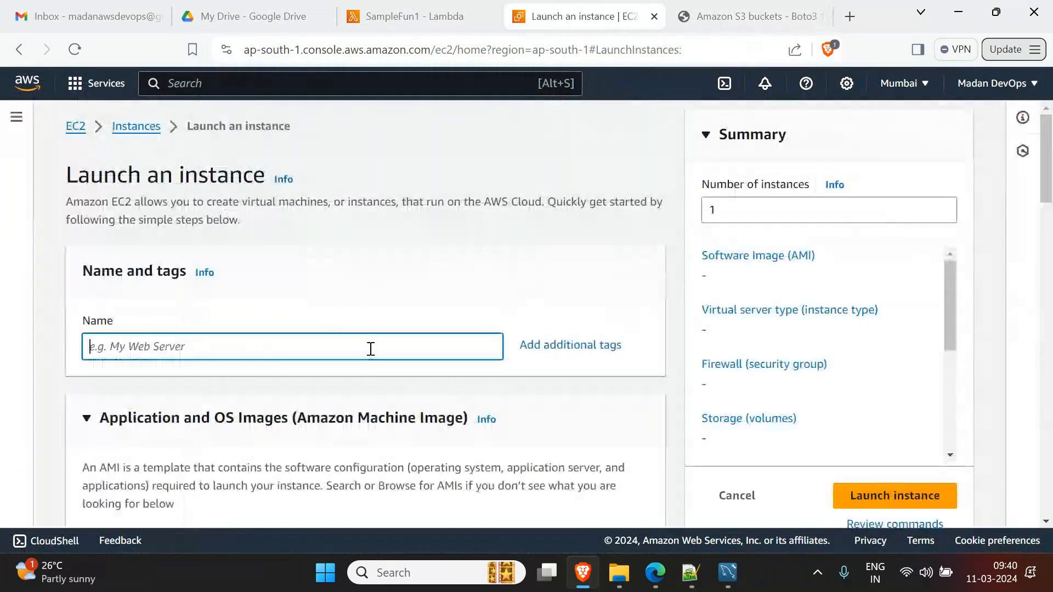
{"action": "type", "text": "Server"}
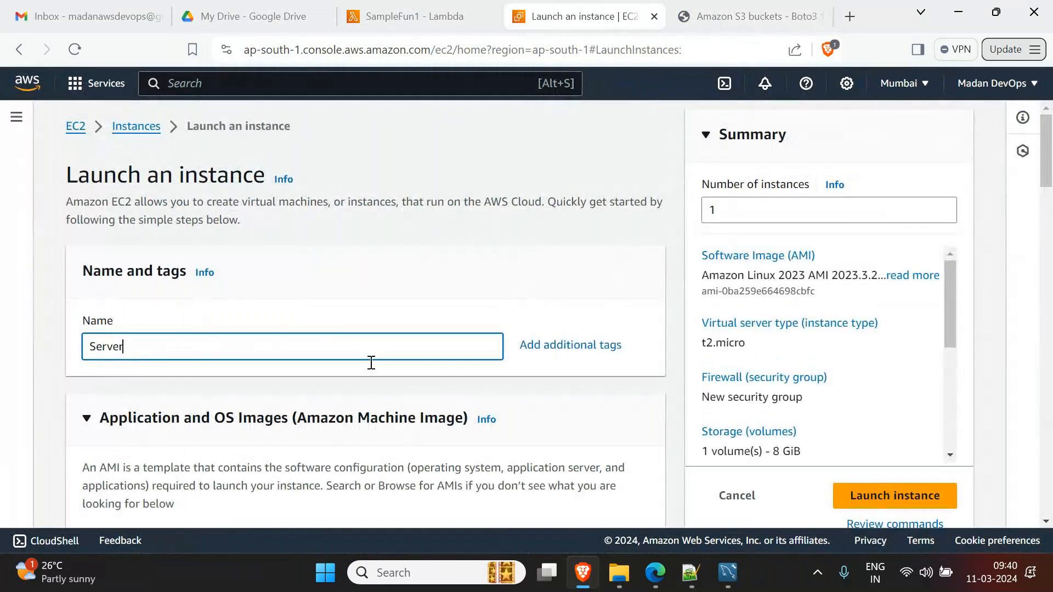
{"action": "scroll", "coordinate": [369, 349], "scroll_direction": "down", "scroll_amount": 3}
{"action": "scroll", "coordinate": [215, 487], "scroll_direction": "down", "scroll_amount": 10}
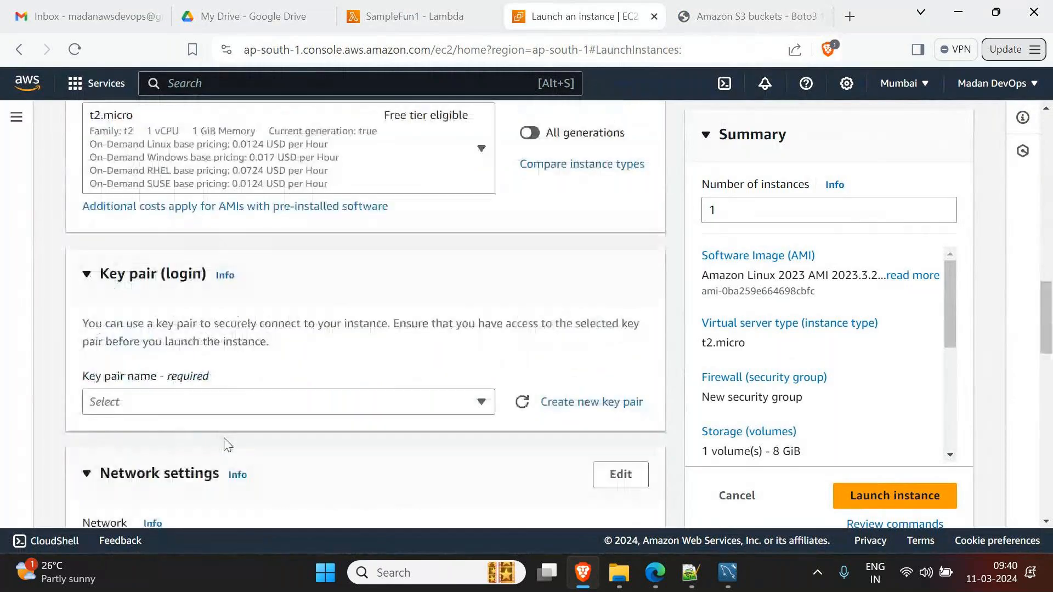
{"action": "scroll", "coordinate": [228, 445], "scroll_direction": "up", "scroll_amount": 2}
- Choose key pair KeyPair3, launch the instance, and confirm it appears as Pending
{"action": "left_click", "coordinate": [205, 473]}
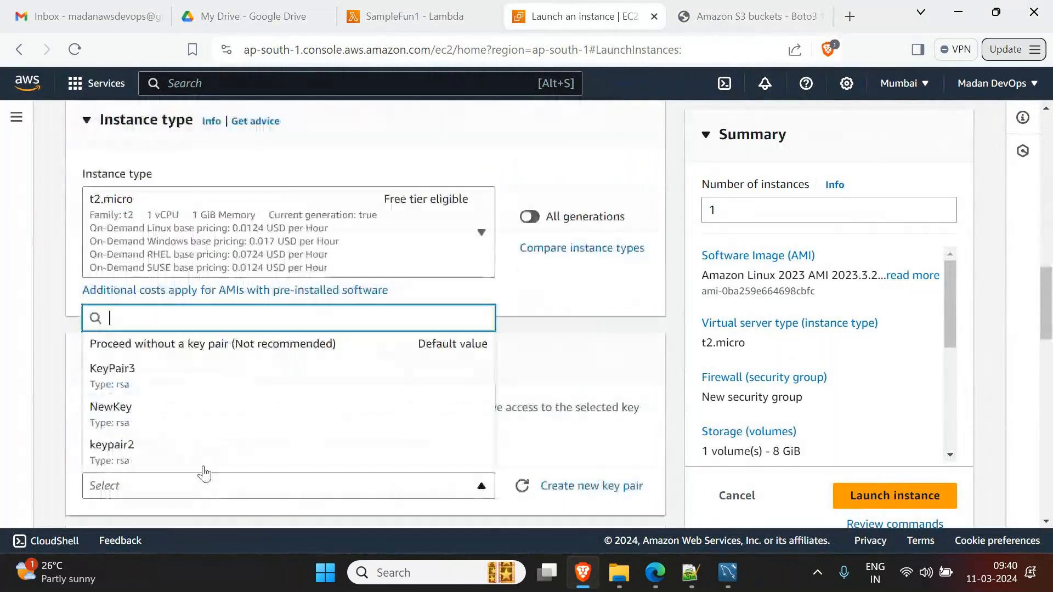
{"action": "left_click", "coordinate": [132, 376]}
{"action": "left_click", "coordinate": [938, 496]}
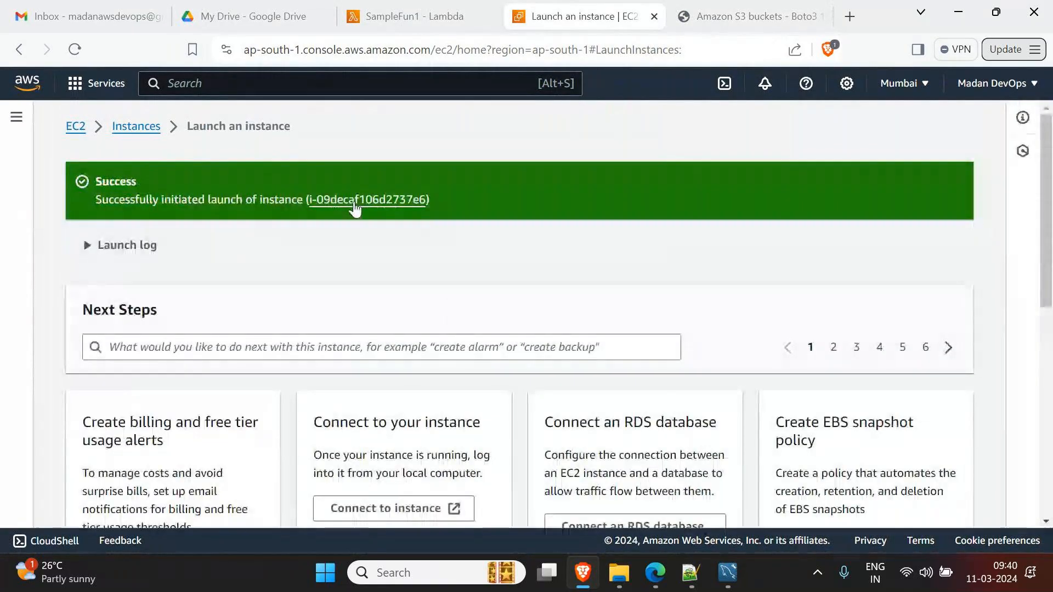
{"action": "left_click", "coordinate": [355, 201]}
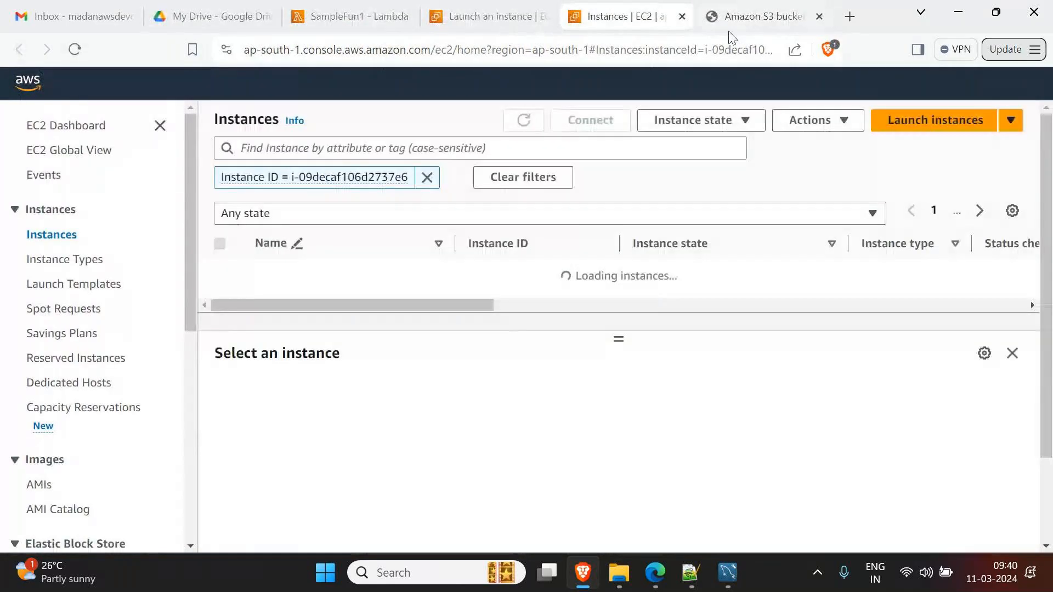
{"action": "left_click", "coordinate": [740, 20]}
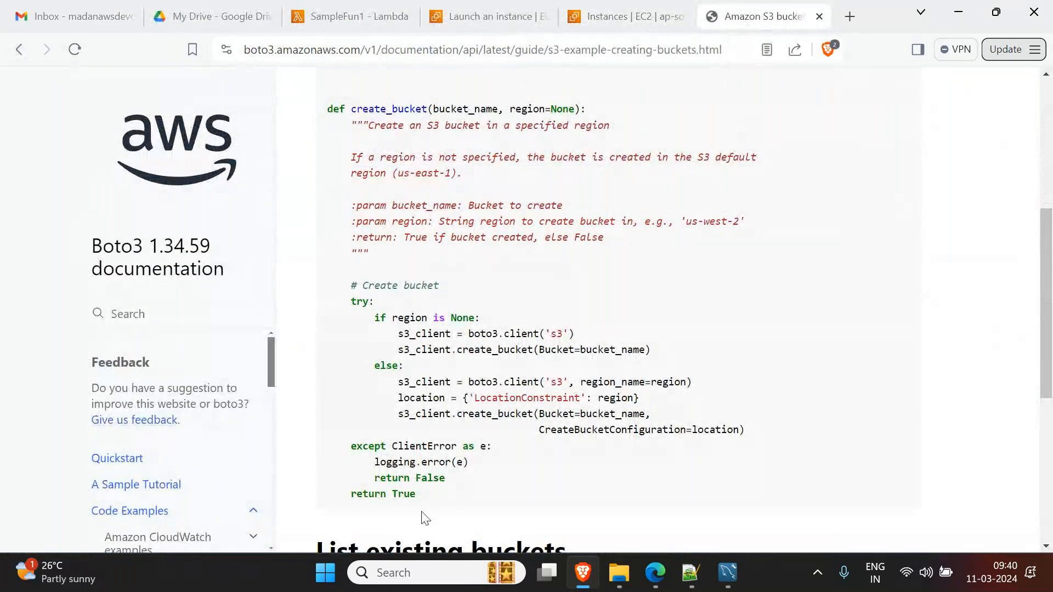
{"action": "left_click", "coordinate": [631, 16]}
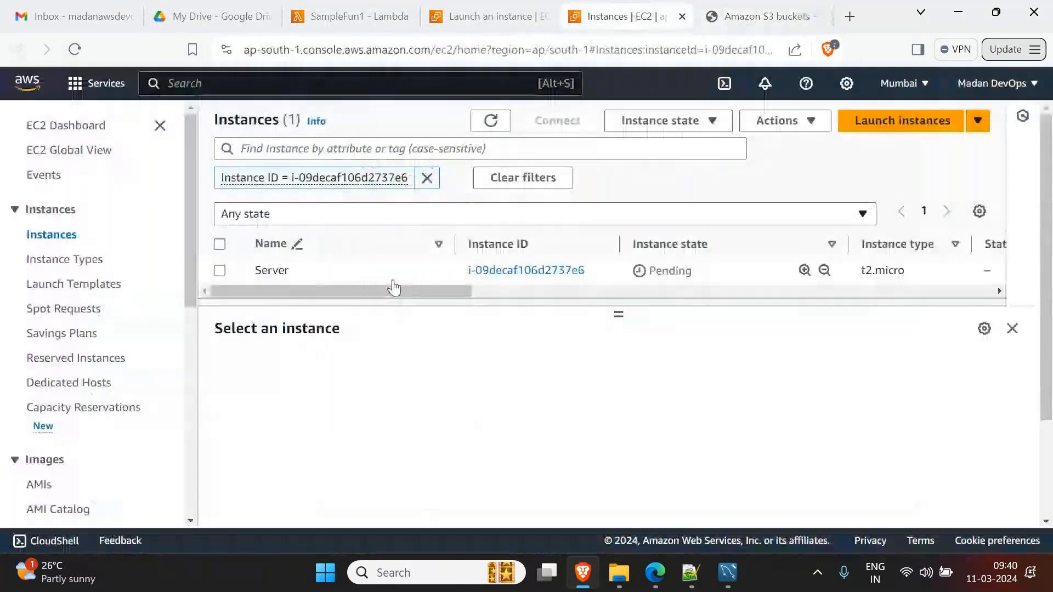
{"action": "left_click", "coordinate": [763, 16]}
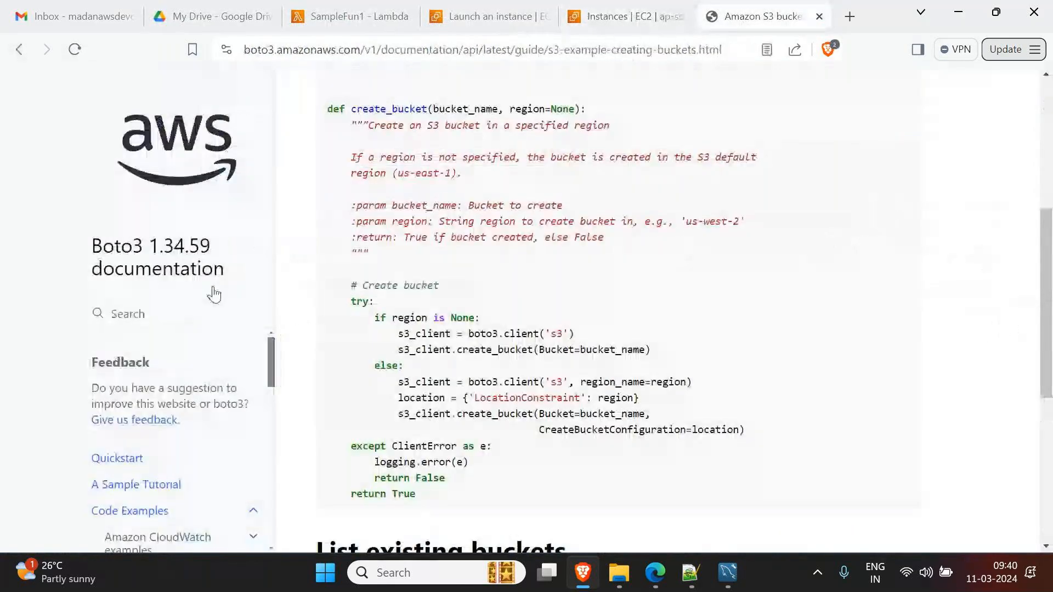
- Read the Boto3 Quickstart install and credentials sections, then refresh EC2 to see Server Running
{"action": "scroll", "coordinate": [211, 301], "scroll_direction": "down", "scroll_amount": 3}
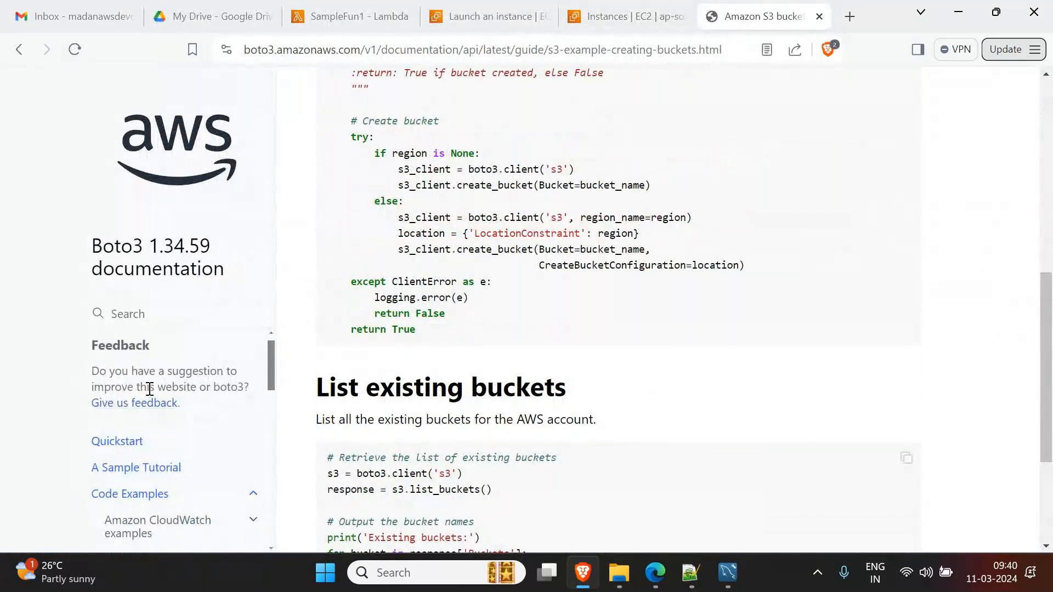
{"action": "left_click", "coordinate": [117, 461]}
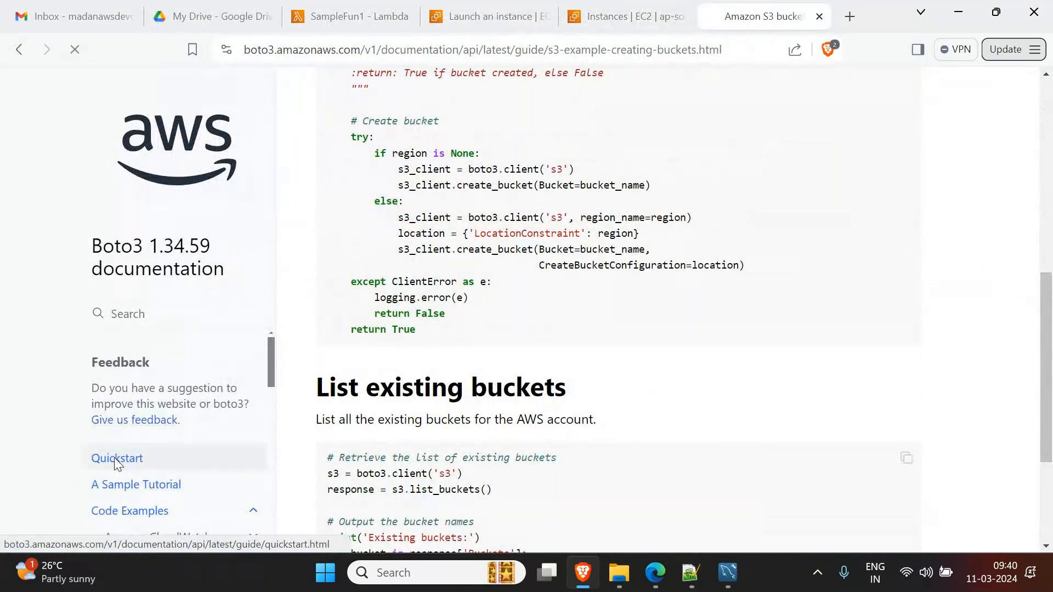
{"action": "scroll", "coordinate": [478, 362], "scroll_direction": "down", "scroll_amount": 6}
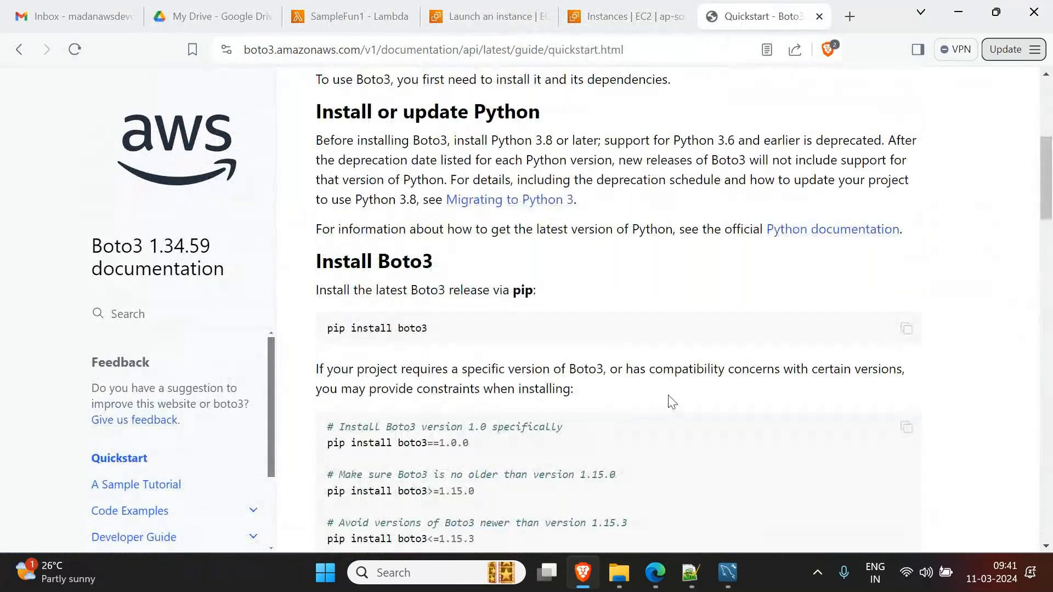
{"action": "scroll", "coordinate": [552, 399], "scroll_direction": "down", "scroll_amount": 3}
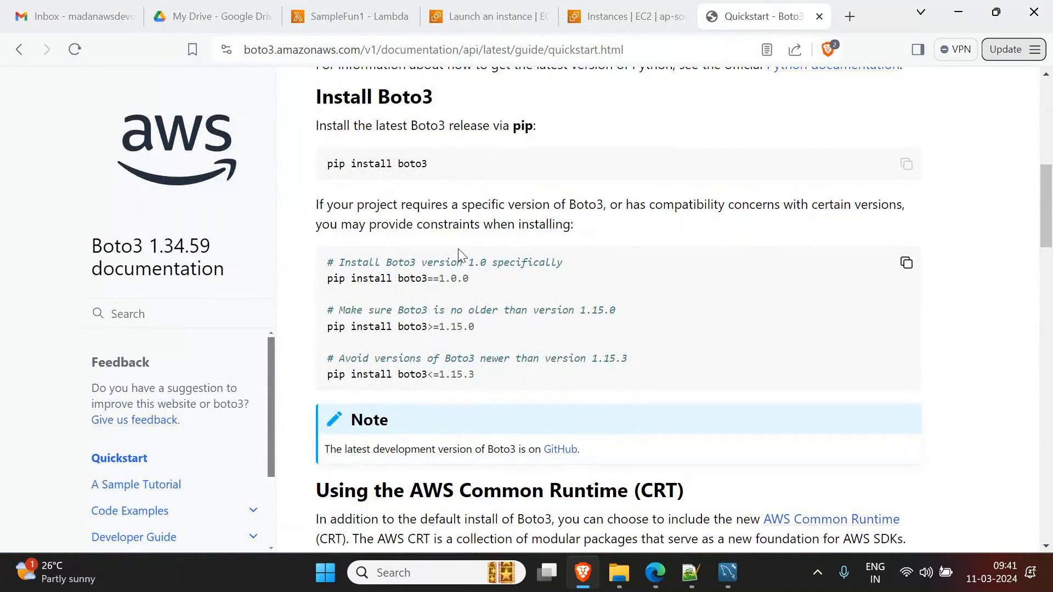
{"action": "scroll", "coordinate": [459, 248], "scroll_direction": "down", "scroll_amount": 5}
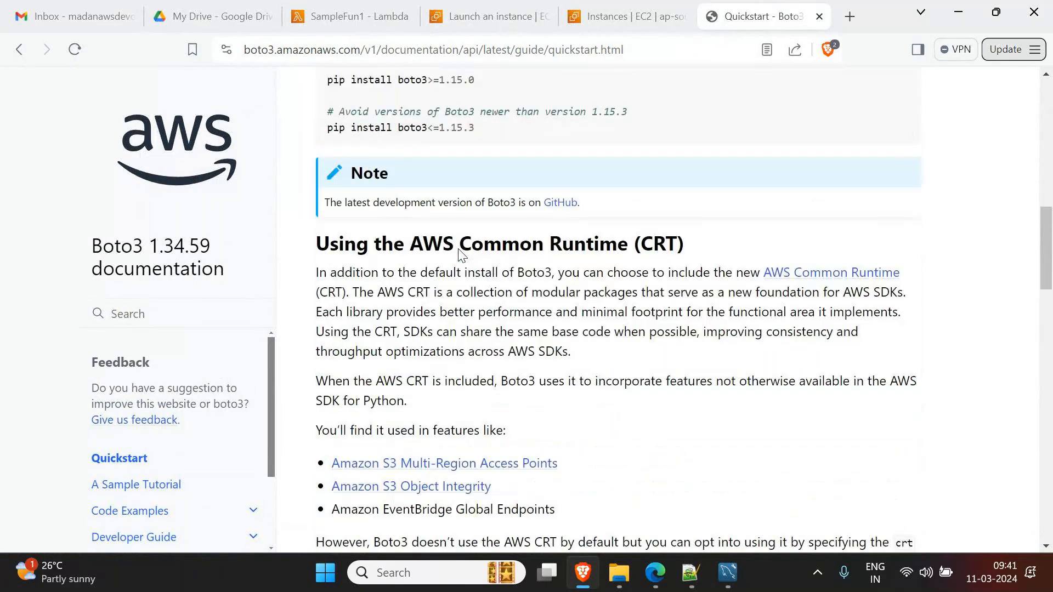
{"action": "scroll", "coordinate": [459, 248], "scroll_direction": "down", "scroll_amount": 8}
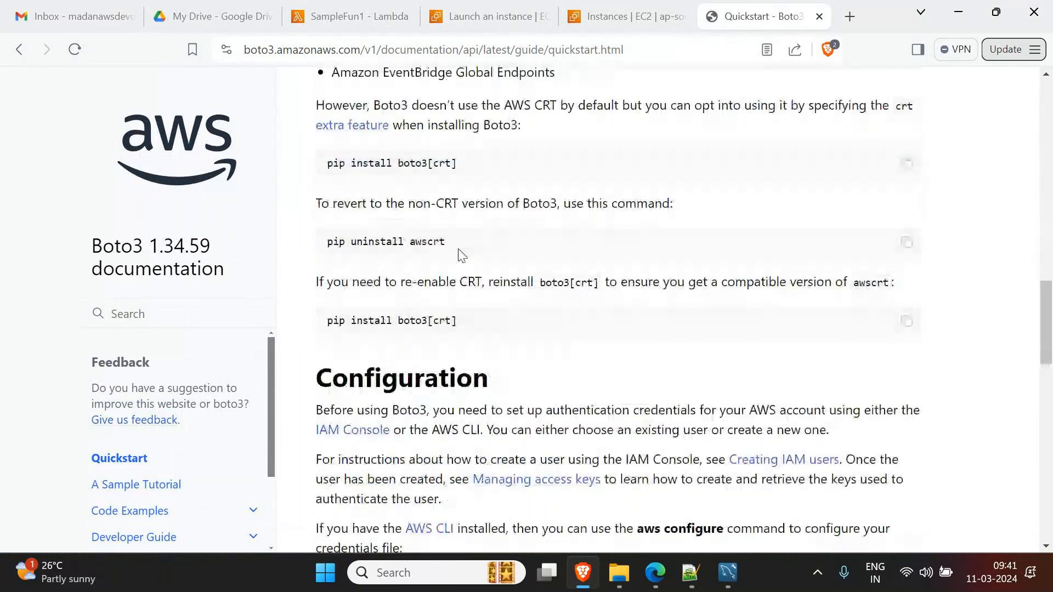
{"action": "scroll", "coordinate": [460, 256], "scroll_direction": "down", "scroll_amount": 7}
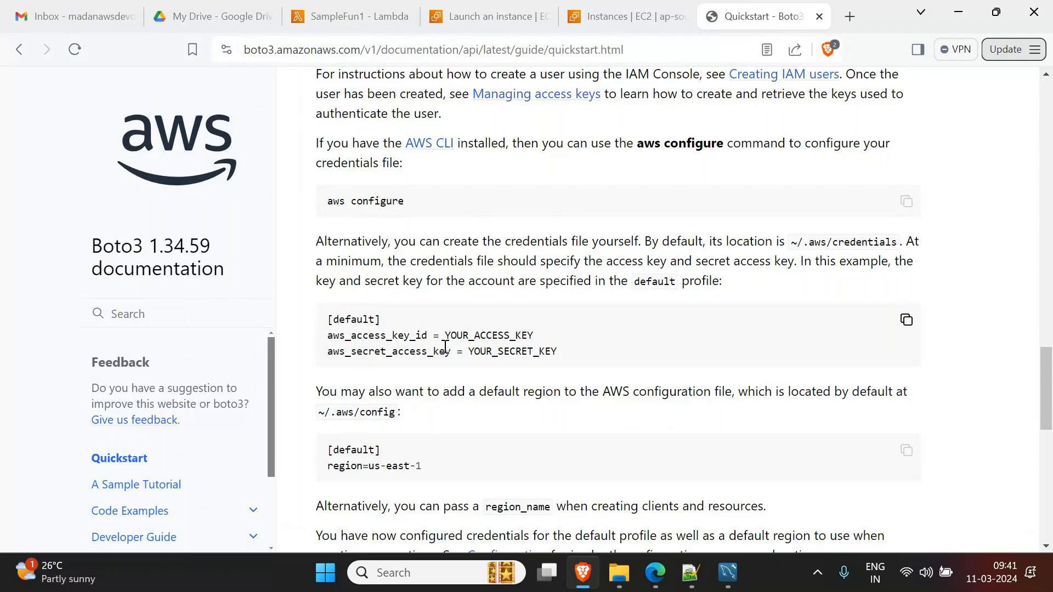
{"action": "scroll", "coordinate": [445, 346], "scroll_direction": "down", "scroll_amount": 6}
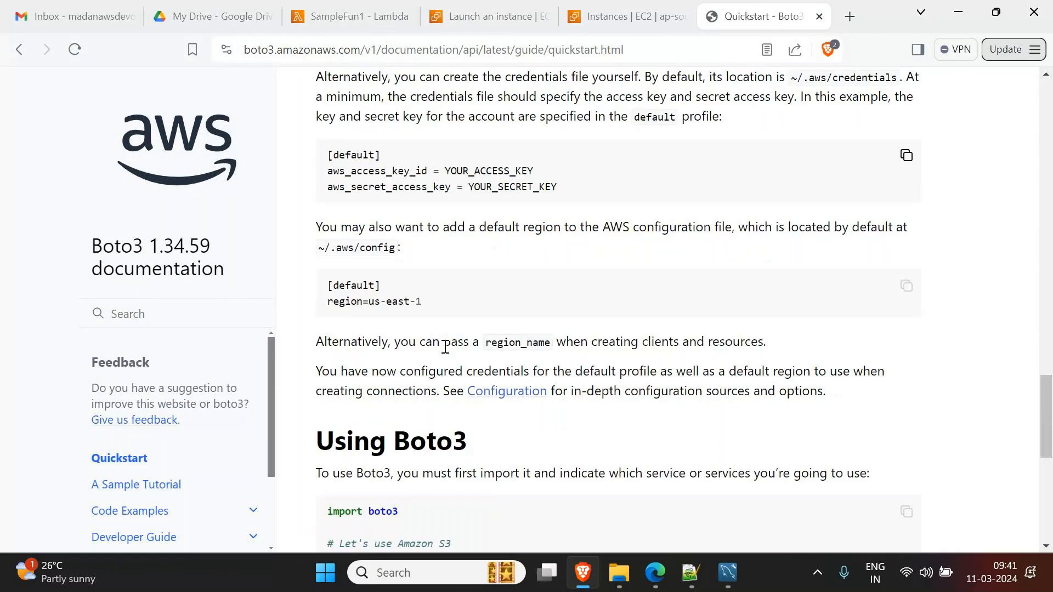
{"action": "left_click", "coordinate": [603, 25]}
{"action": "left_click", "coordinate": [491, 121]}
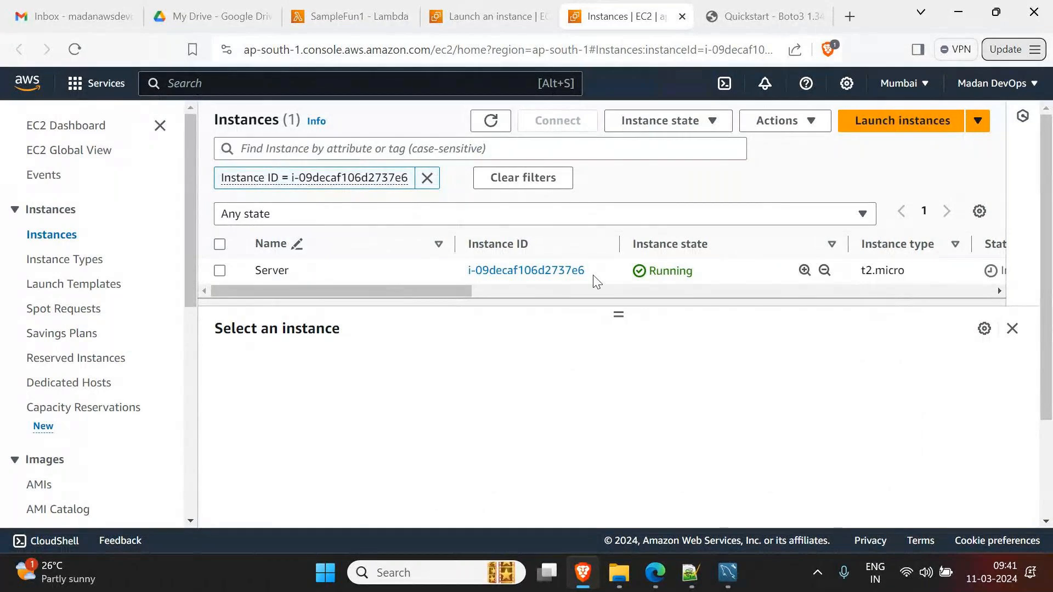
- Close the launch confirmation page and return from SampleFun1 to the Lambda functions list
{"action": "left_click", "coordinate": [526, 24]}
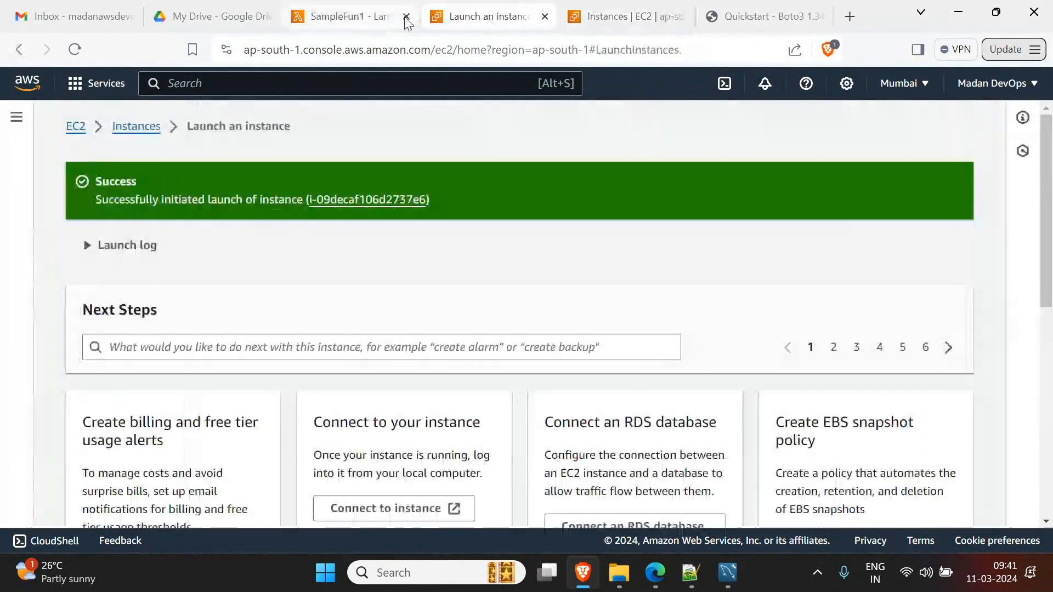
{"action": "left_click", "coordinate": [545, 17]}
{"action": "left_click", "coordinate": [351, 19]}
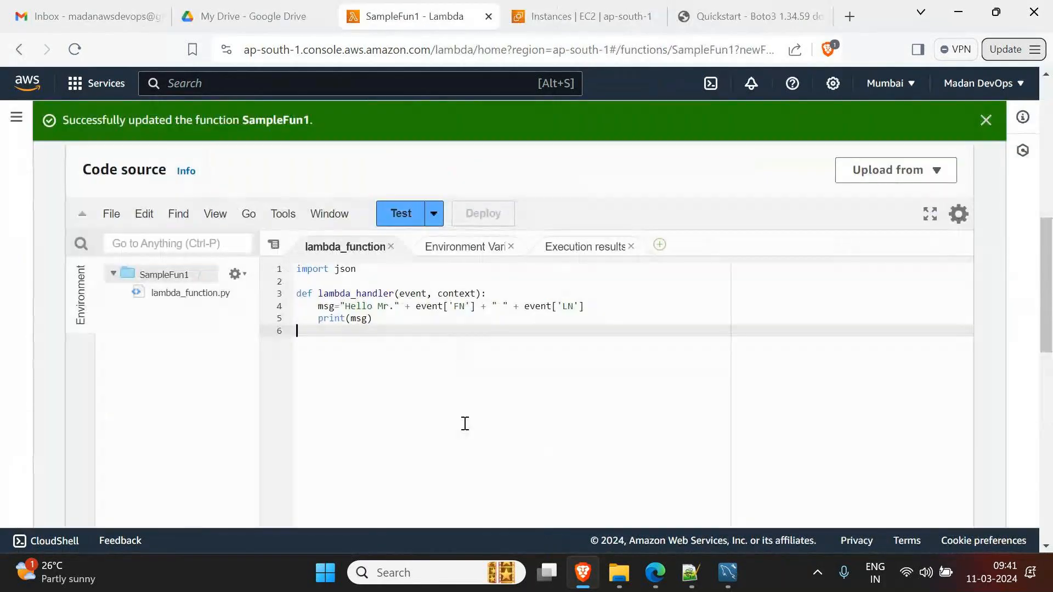
{"action": "scroll", "coordinate": [465, 424], "scroll_direction": "up", "scroll_amount": 5}
{"action": "left_click", "coordinate": [987, 120]}
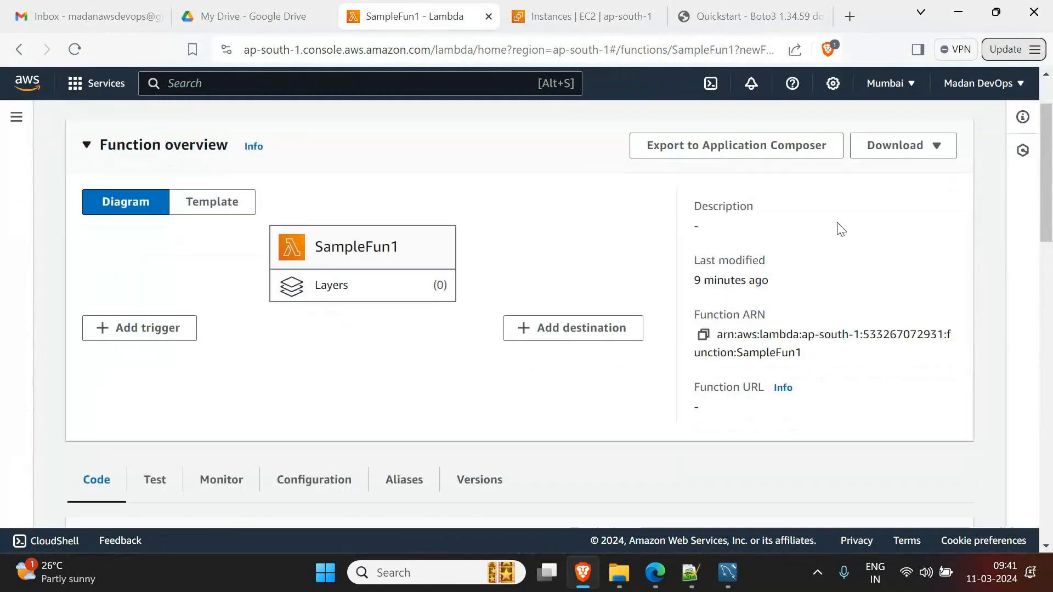
{"action": "scroll", "coordinate": [856, 214], "scroll_direction": "up", "scroll_amount": 2}
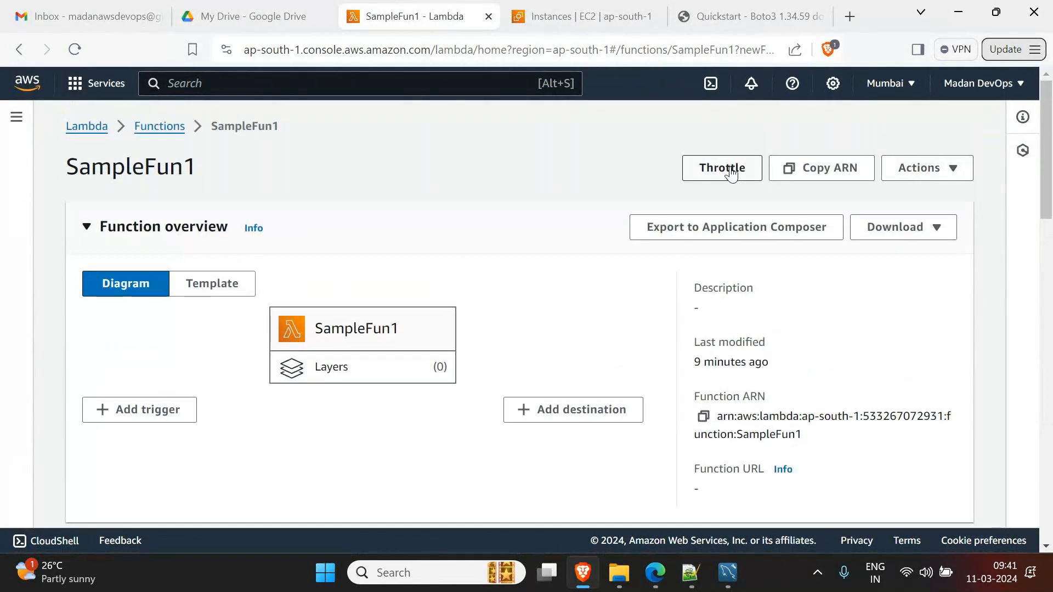
{"action": "left_click", "coordinate": [163, 134]}
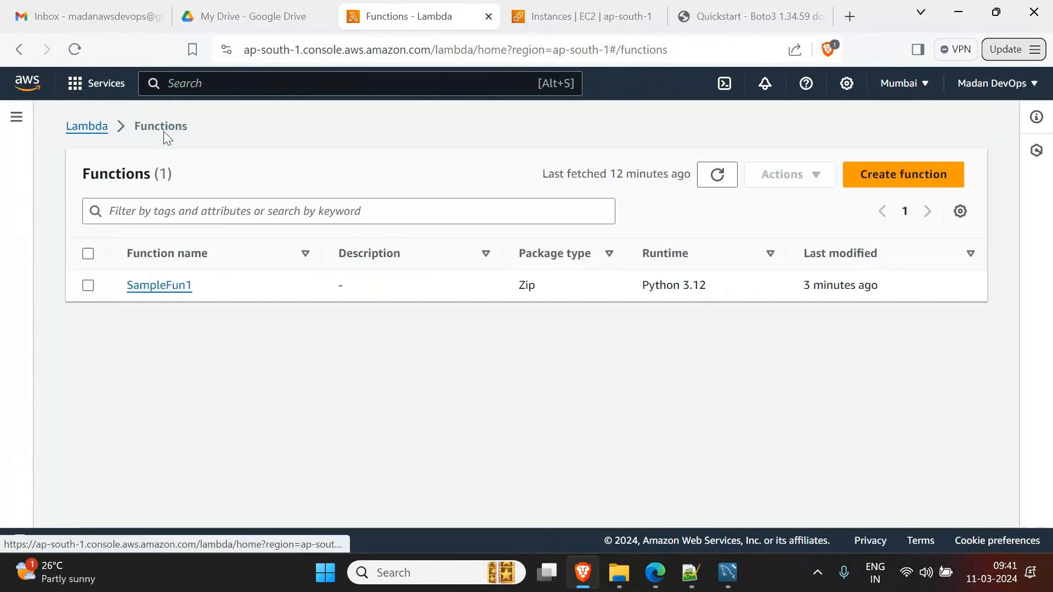
- Author a new function named EC2_Stop_Start_Maintainence with the Python 3.12 runtime
{"action": "left_click", "coordinate": [908, 175]}
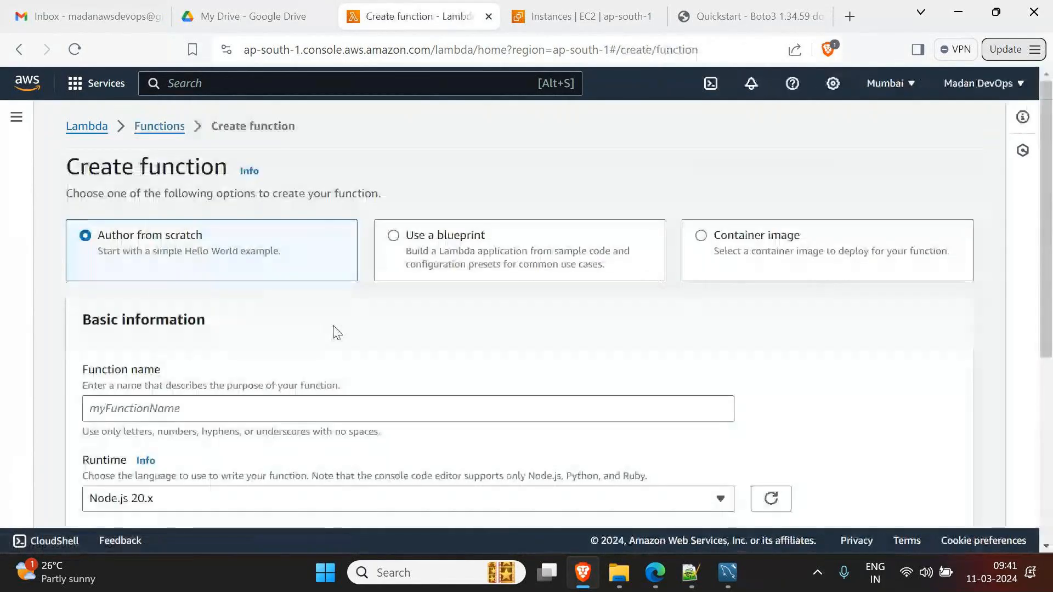
{"action": "left_click", "coordinate": [153, 410]}
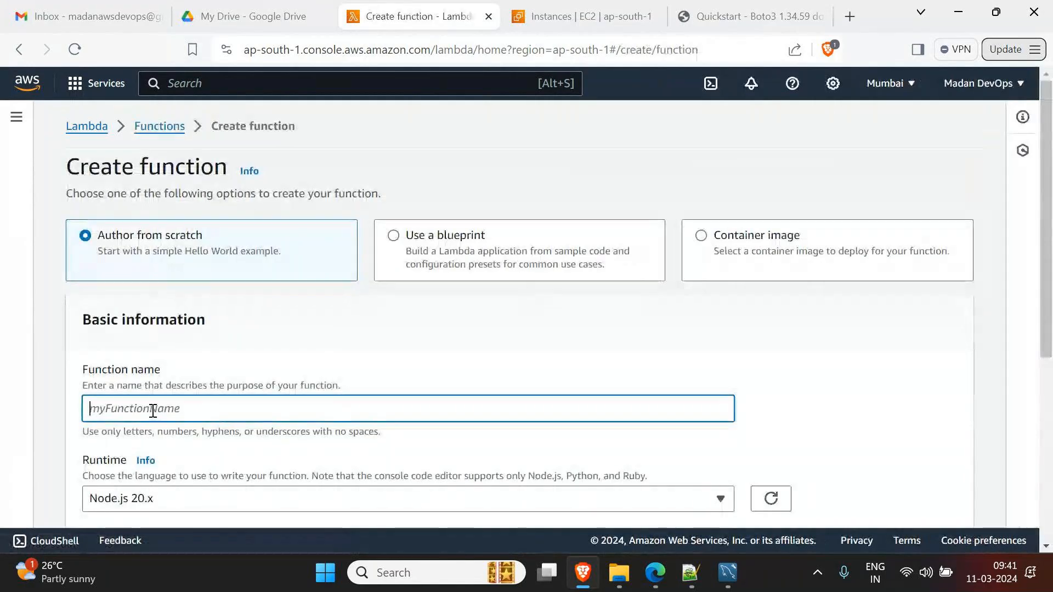
{"action": "type", "text": "EC"}
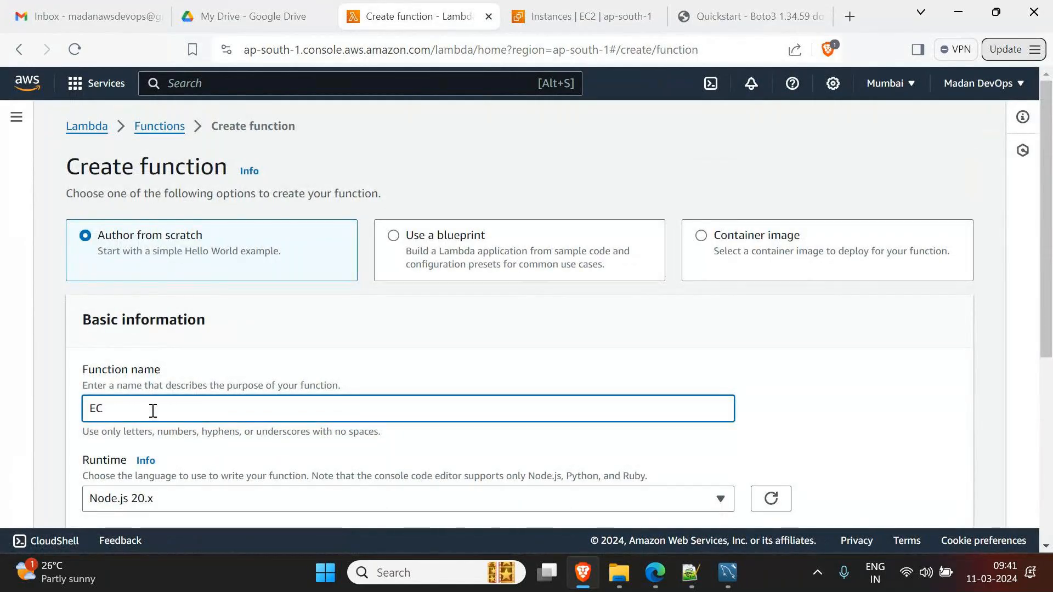
{"action": "type", "text": "2_Stop_S"}
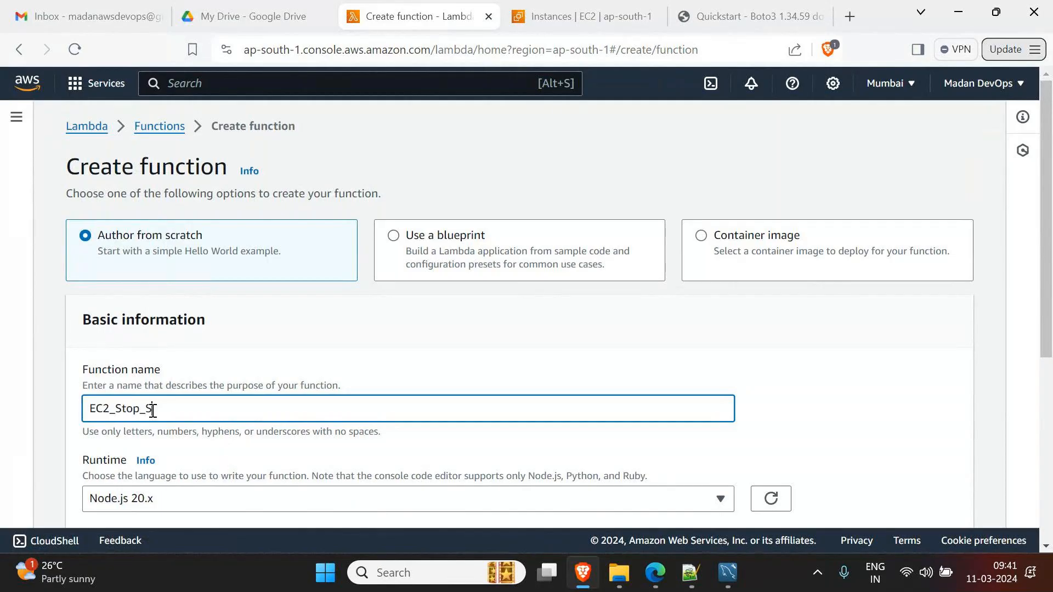
{"action": "type", "text": "tart_Maintan"}
{"action": "key", "text": "BackSpace"}
{"action": "type", "text": "inence"}
{"action": "scroll", "coordinate": [443, 447], "scroll_direction": "down", "scroll_amount": 5}
{"action": "left_click", "coordinate": [170, 186]}
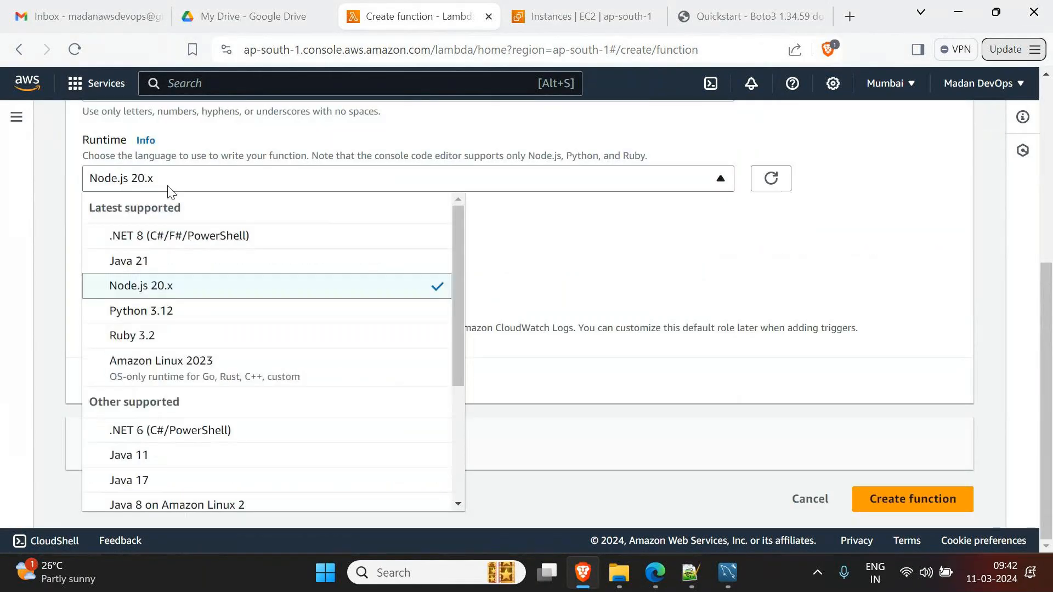
{"action": "left_click", "coordinate": [141, 312]}
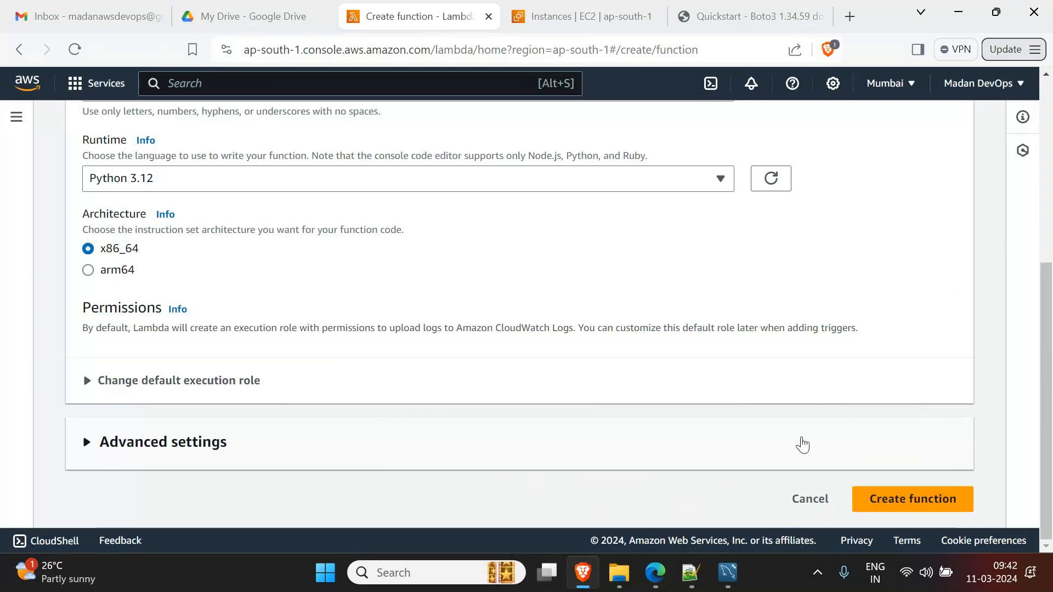
{"action": "scroll", "coordinate": [802, 436], "scroll_direction": "up", "scroll_amount": 3}
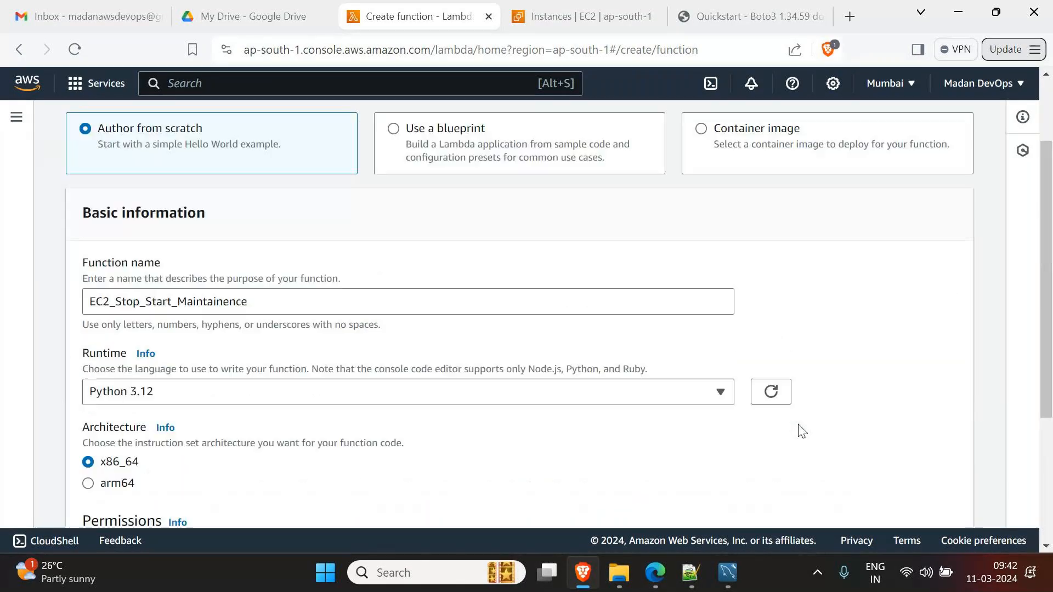
{"action": "scroll", "coordinate": [146, 400], "scroll_direction": "down", "scroll_amount": 4}
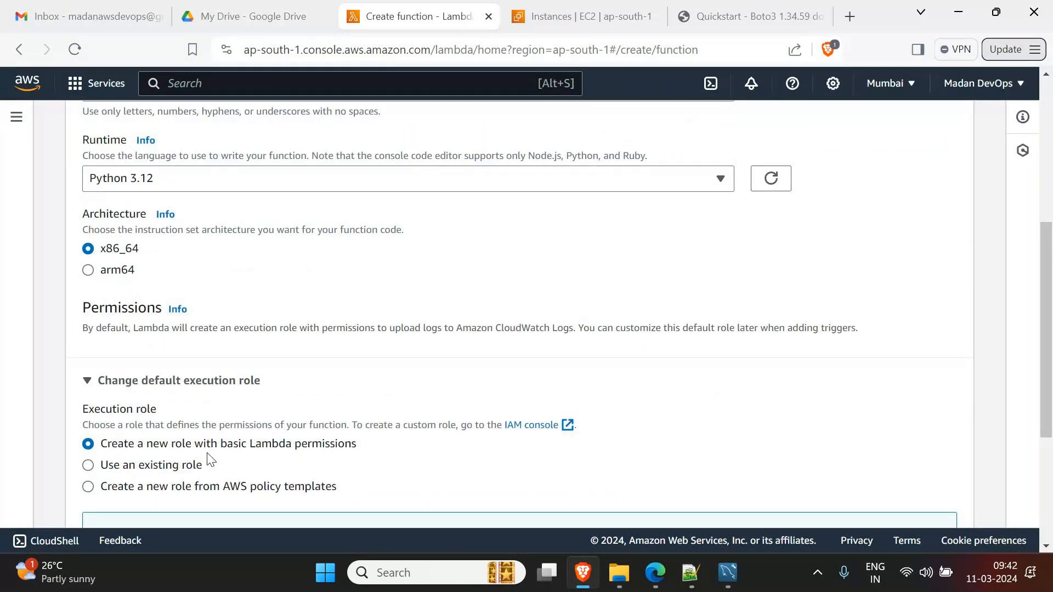
{"action": "scroll", "coordinate": [210, 461], "scroll_direction": "down", "scroll_amount": 4}
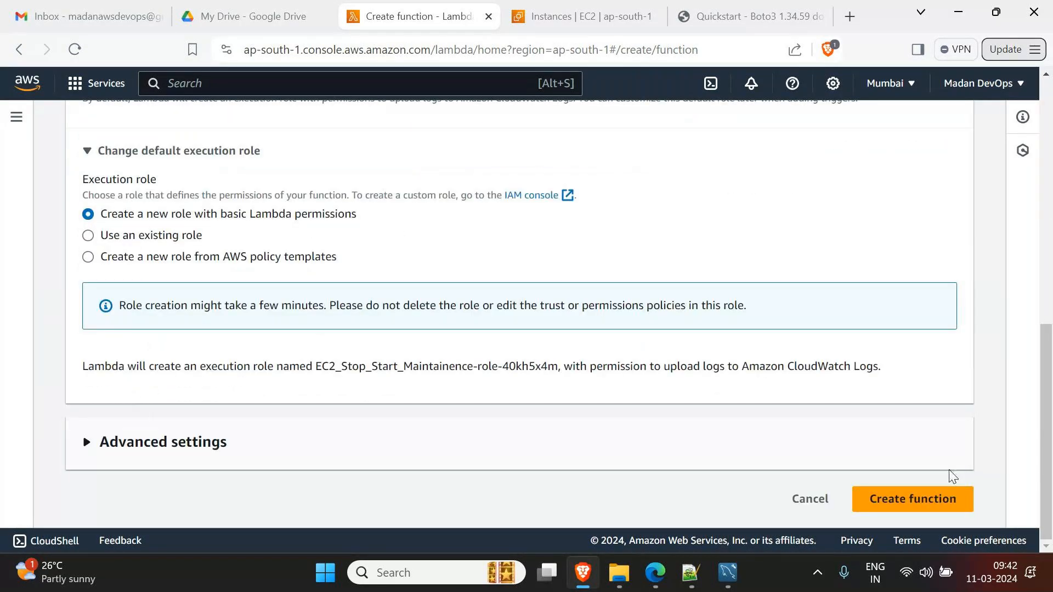
{"action": "left_click", "coordinate": [914, 506]}
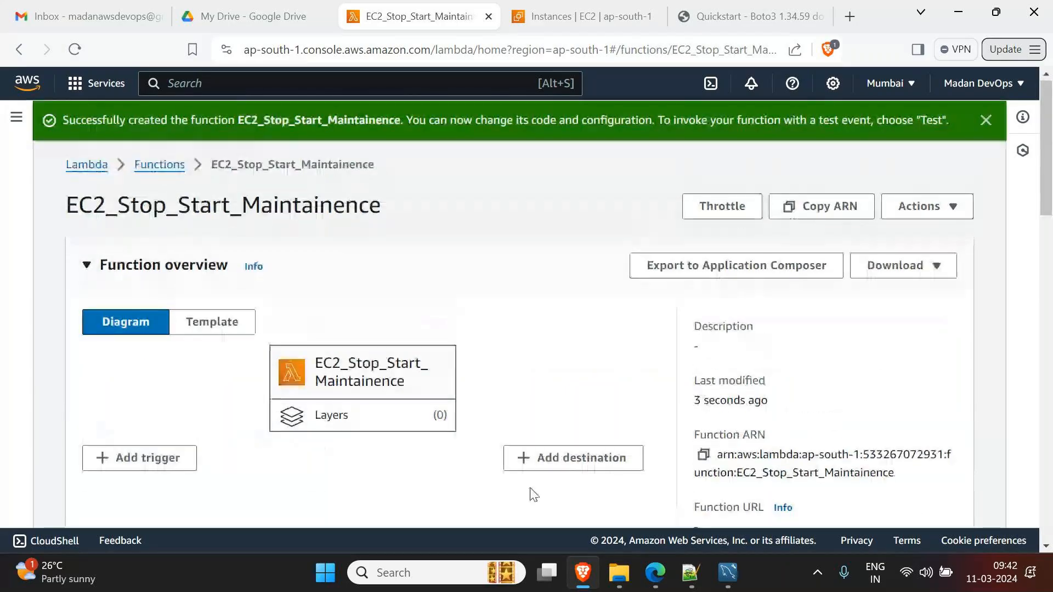
- Change line 1 from import json to import boto3 and add a blank line after it
{"action": "scroll", "coordinate": [534, 493], "scroll_direction": "down", "scroll_amount": 4}
{"action": "scroll", "coordinate": [568, 511], "scroll_direction": "down", "scroll_amount": 4}
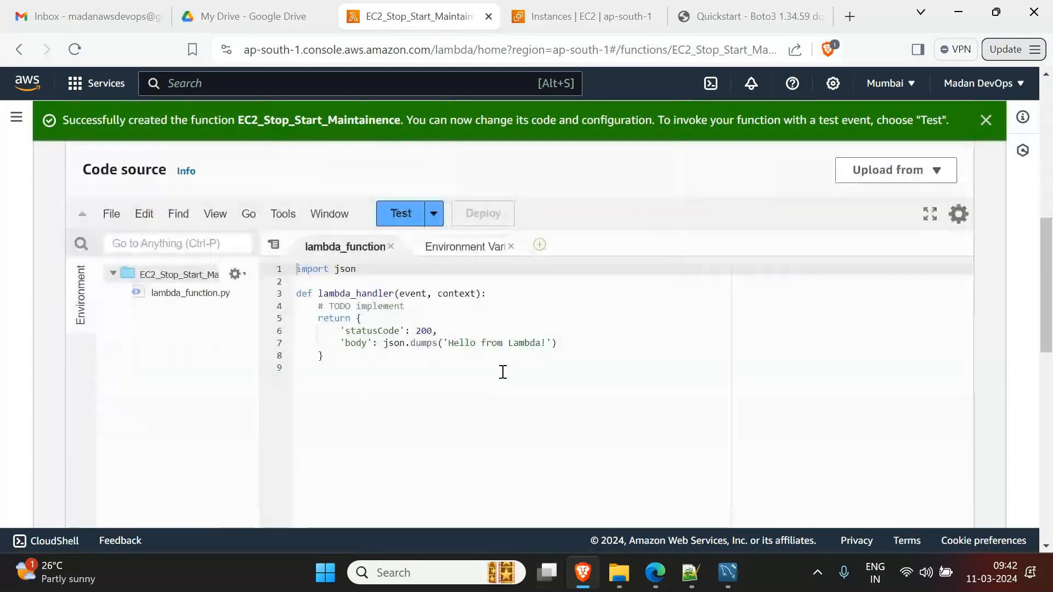
{"action": "double_click", "coordinate": [338, 269]}
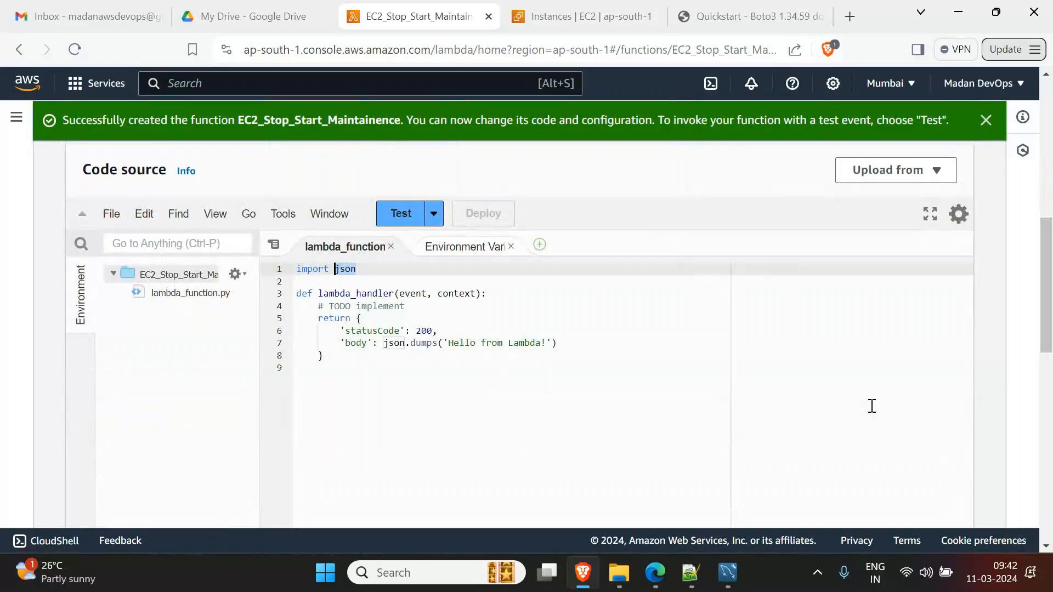
{"action": "type", "text": "boto3"}
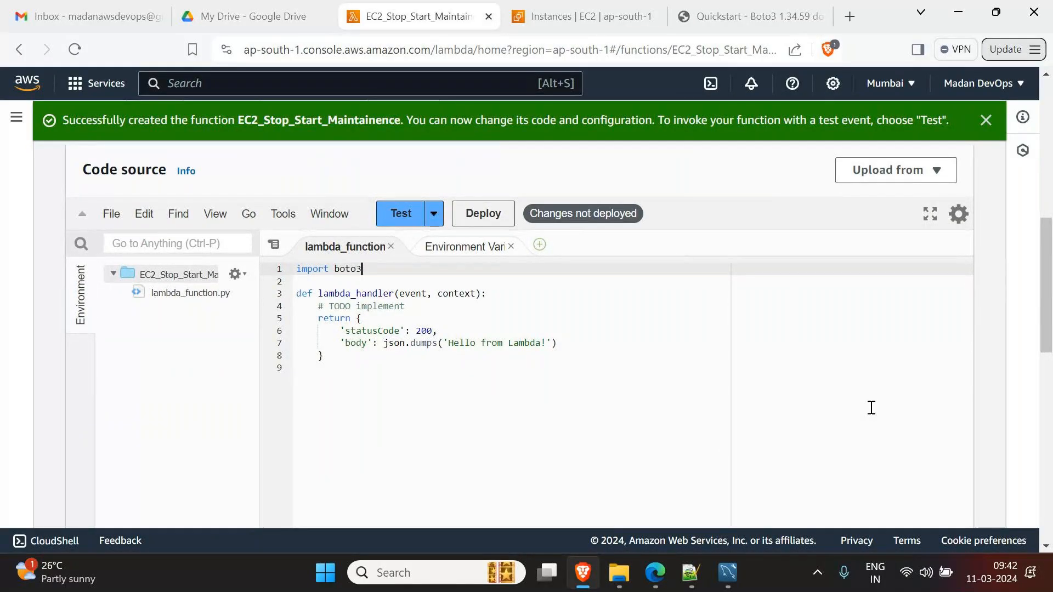
{"action": "mouse_move", "coordinate": [648, 570]}
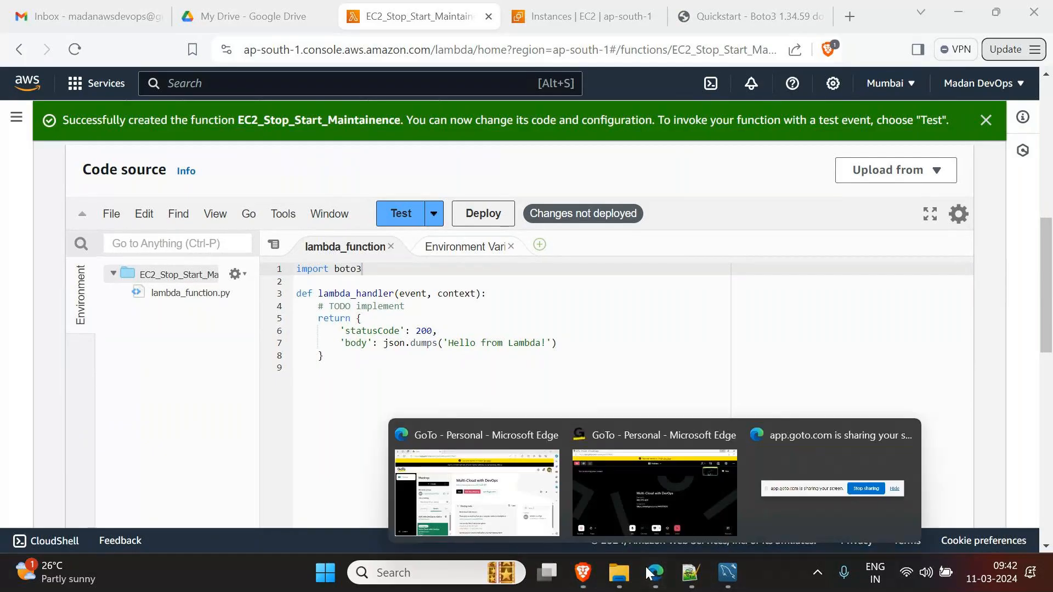
{"action": "left_click", "coordinate": [653, 519]}
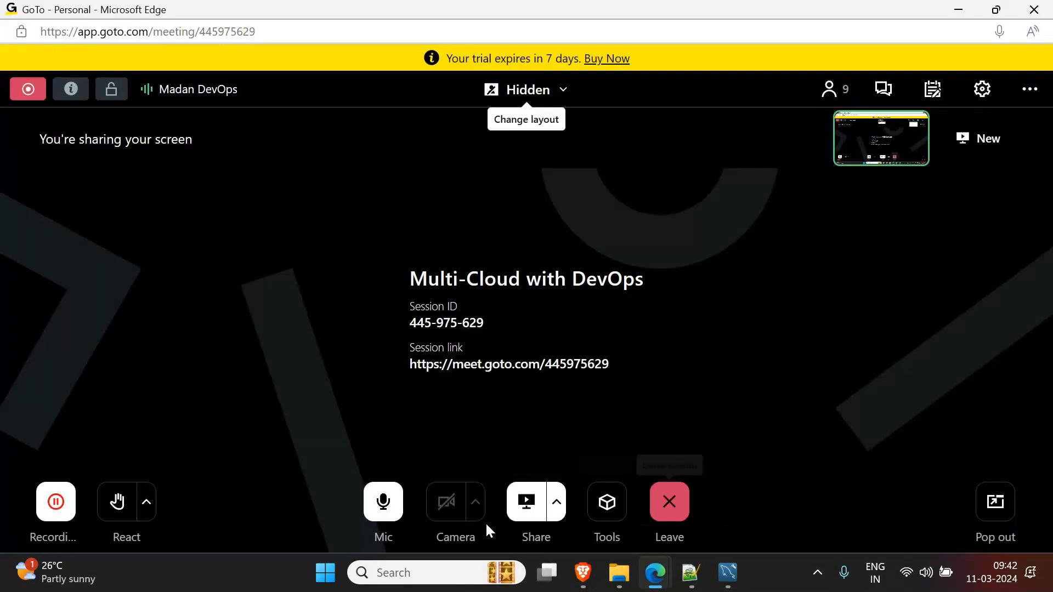
{"action": "left_click", "coordinate": [964, 10]}
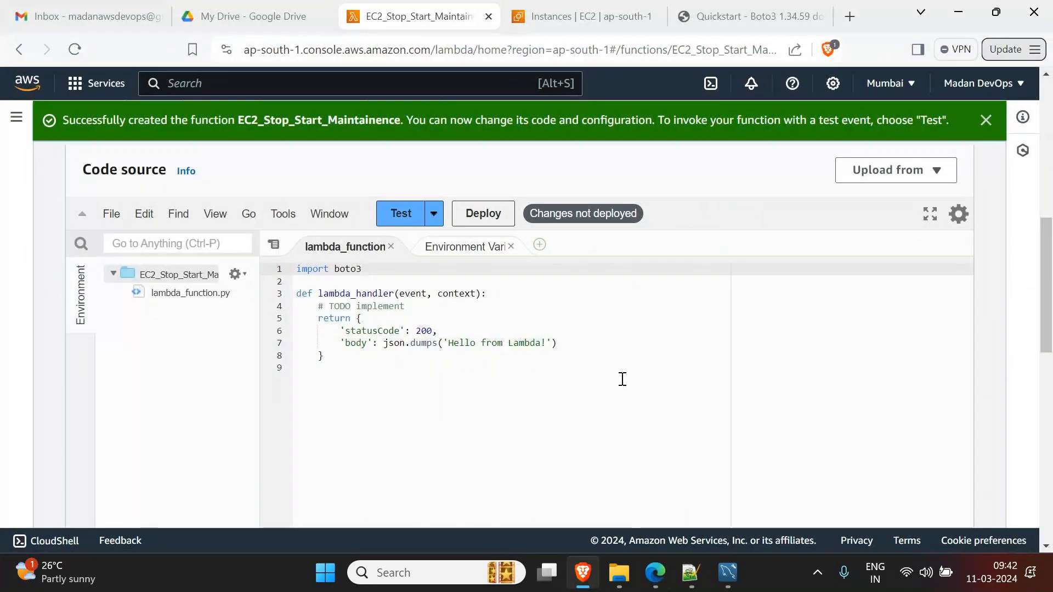
{"action": "key", "text": "Return"}
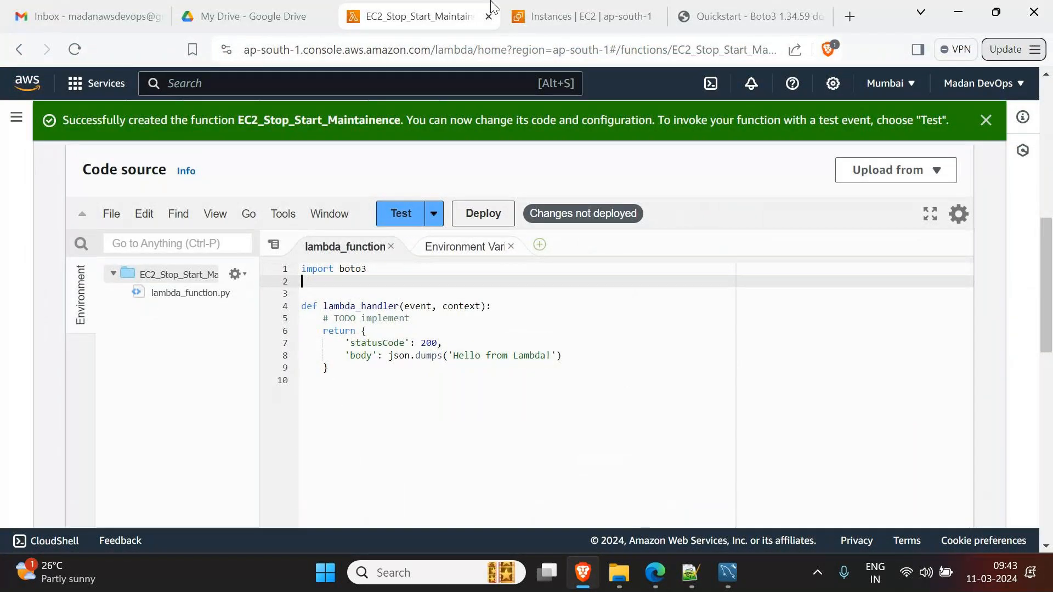
{"action": "left_click", "coordinate": [549, 16]}
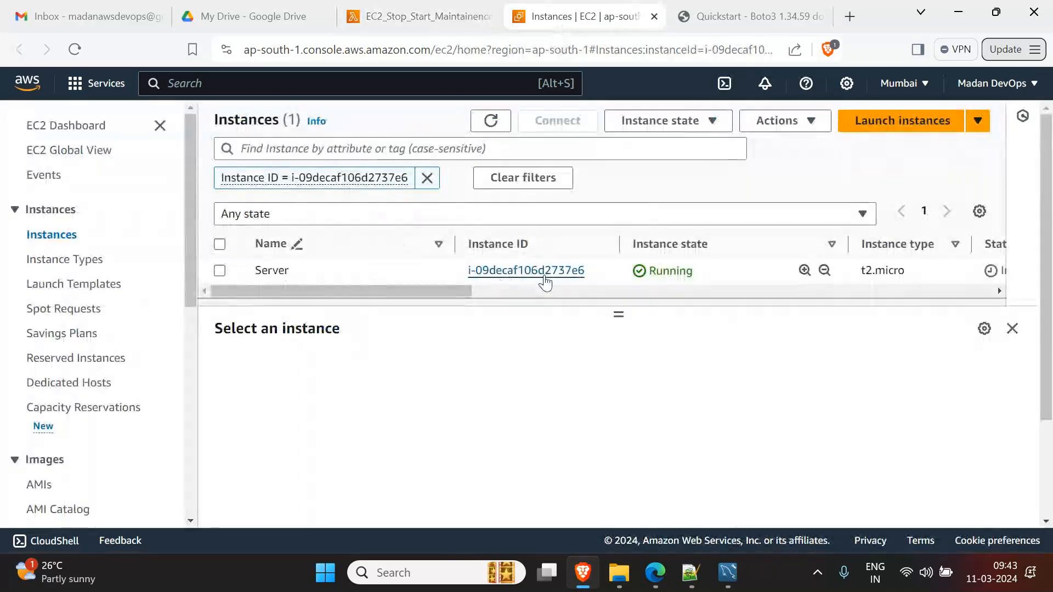
- Copy the Server instance ID and save it in the code as instanceIds=['<id>']
{"action": "left_click_drag", "start_coordinate": [598, 275], "coordinate": [465, 274]}
{"action": "key", "text": "ctrl+c"}
{"action": "left_click", "coordinate": [508, 272]}
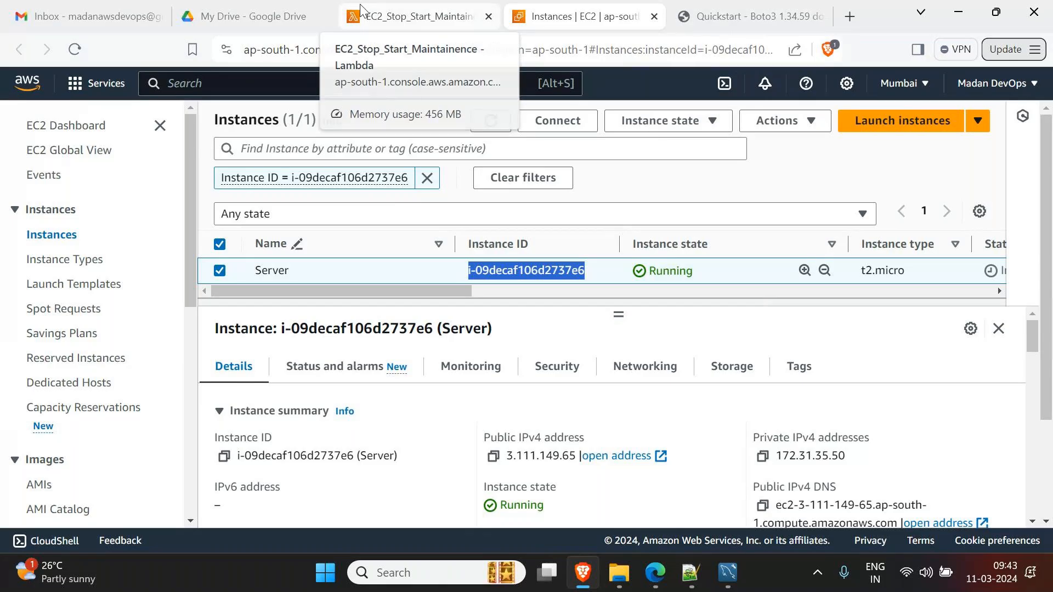
{"action": "left_click", "coordinate": [378, 7]}
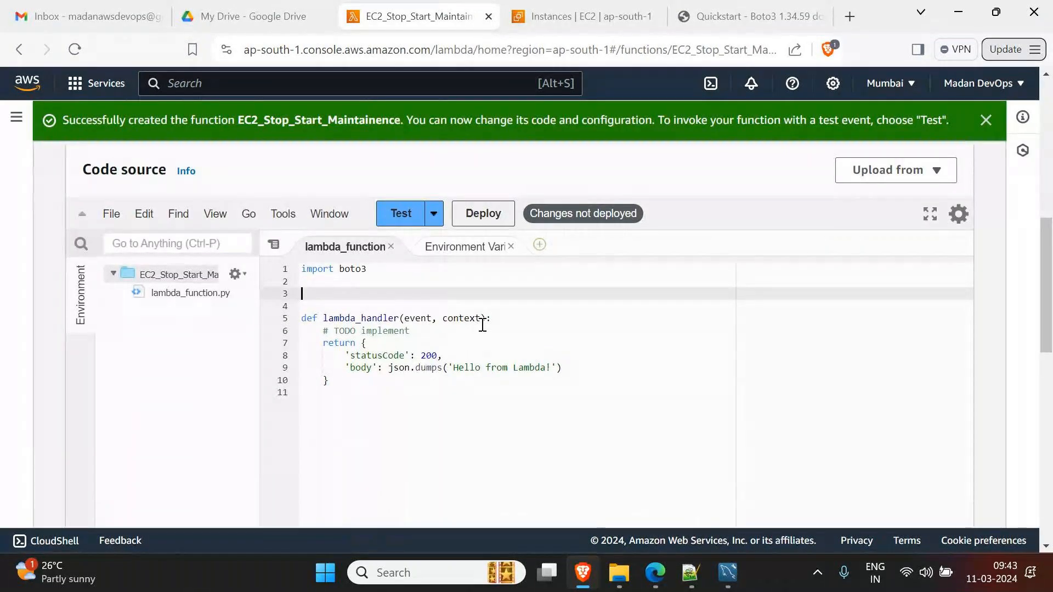
{"action": "type", "text": "instanceIds=['"}
{"action": "key", "text": "ctrl+v"}
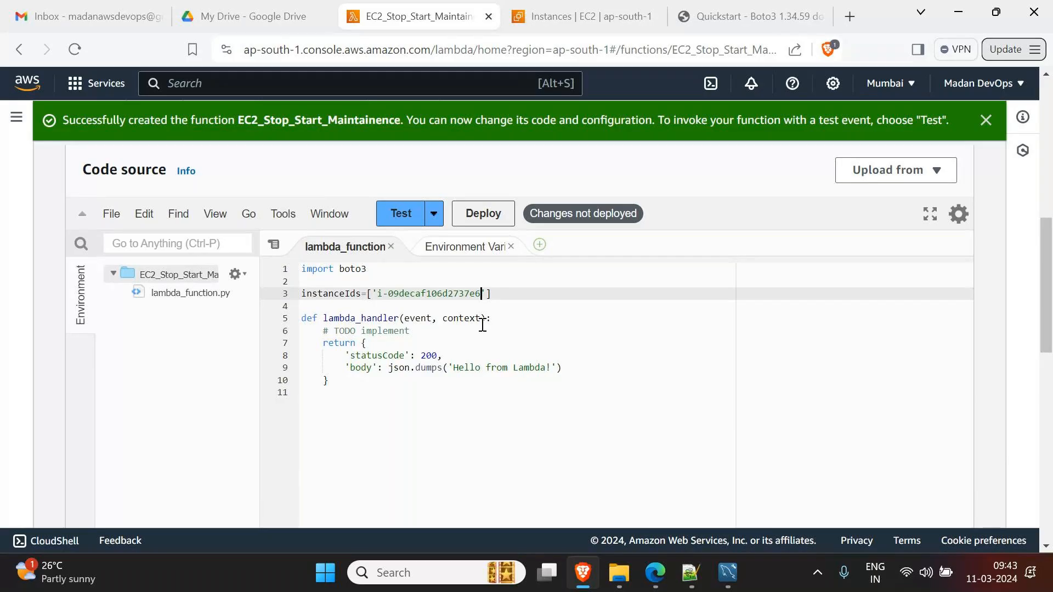
{"action": "type", "text": "',"}
{"action": "type", "text": " '"}
{"action": "key", "text": "BackSpace"}
{"action": "key", "text": "BackSpace"}
{"action": "key", "text": "BackSpace"}
{"action": "key", "text": "ctrl+s"}
- Start a new line below the instanceIds list and begin typing region
{"action": "left_click", "coordinate": [503, 293]}
{"action": "key", "text": "Return"}
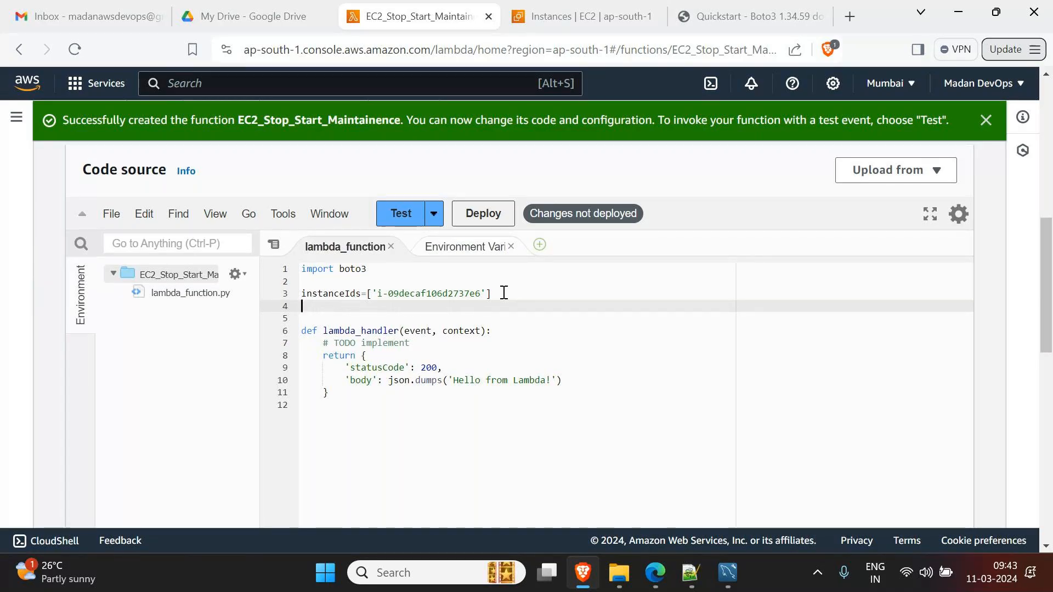
{"action": "left_click", "coordinate": [581, 17]}
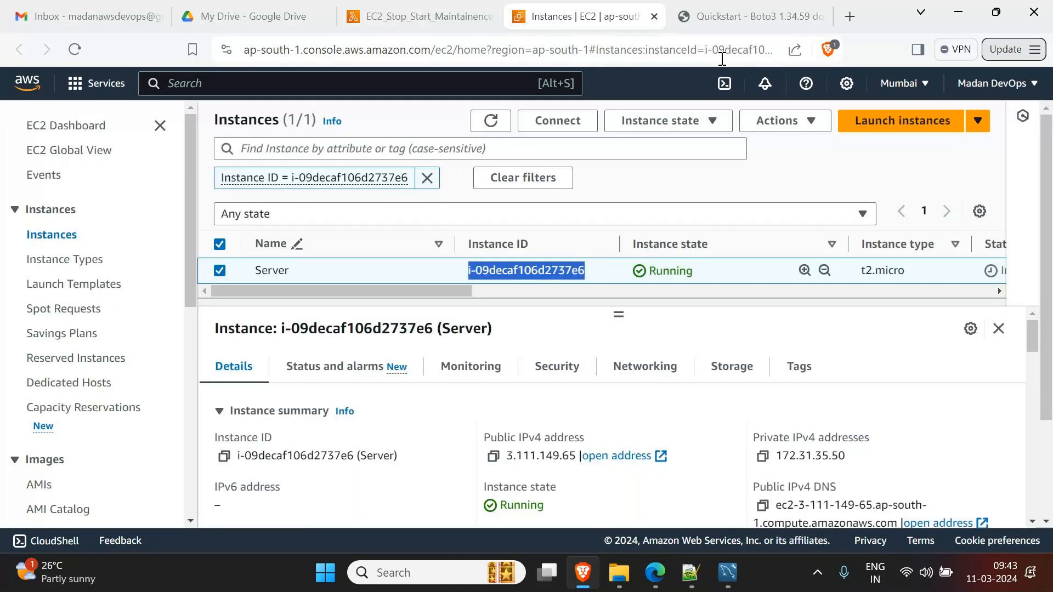
{"action": "key", "text": "ctrl+shift+Tab"}
{"action": "type", "text": "region"}
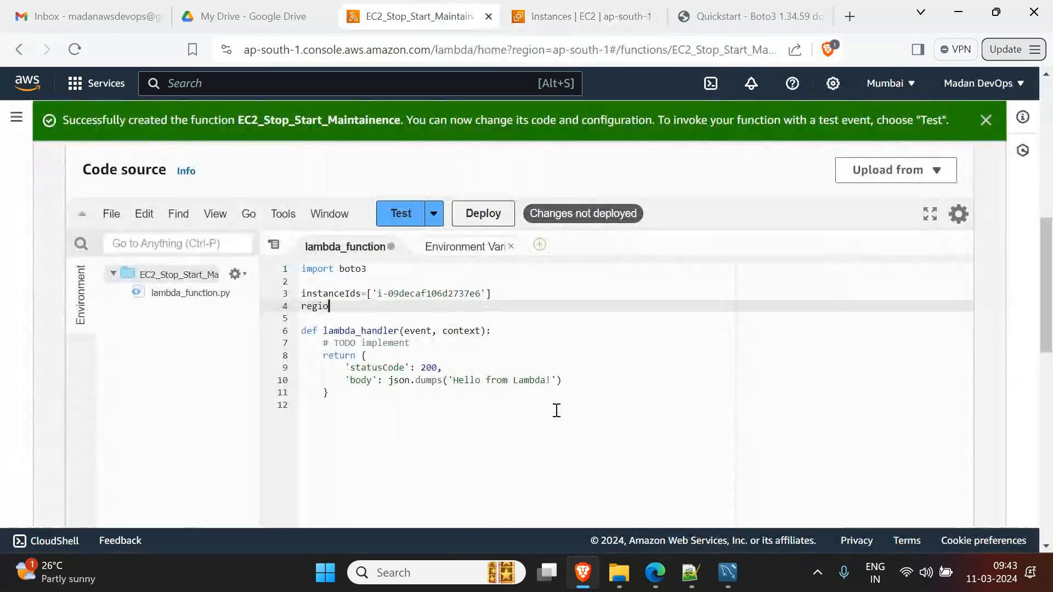
- Set region='ap-south-1' on line 4 and delete the template TODO and return lines
{"action": "left_click", "coordinate": [328, 295]}
{"action": "double_click", "coordinate": [328, 294]}
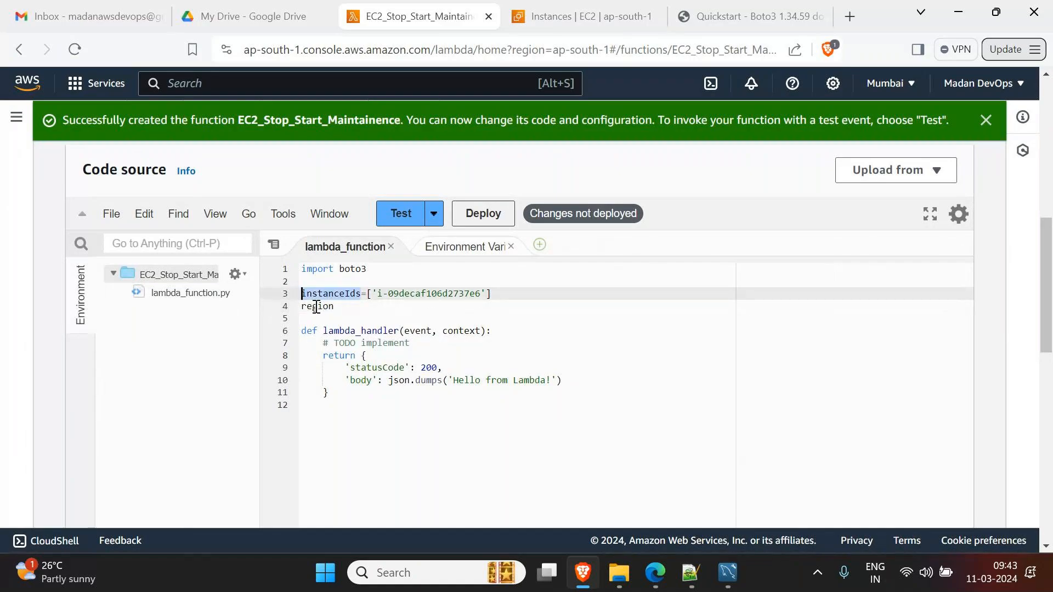
{"action": "left_click", "coordinate": [366, 305]}
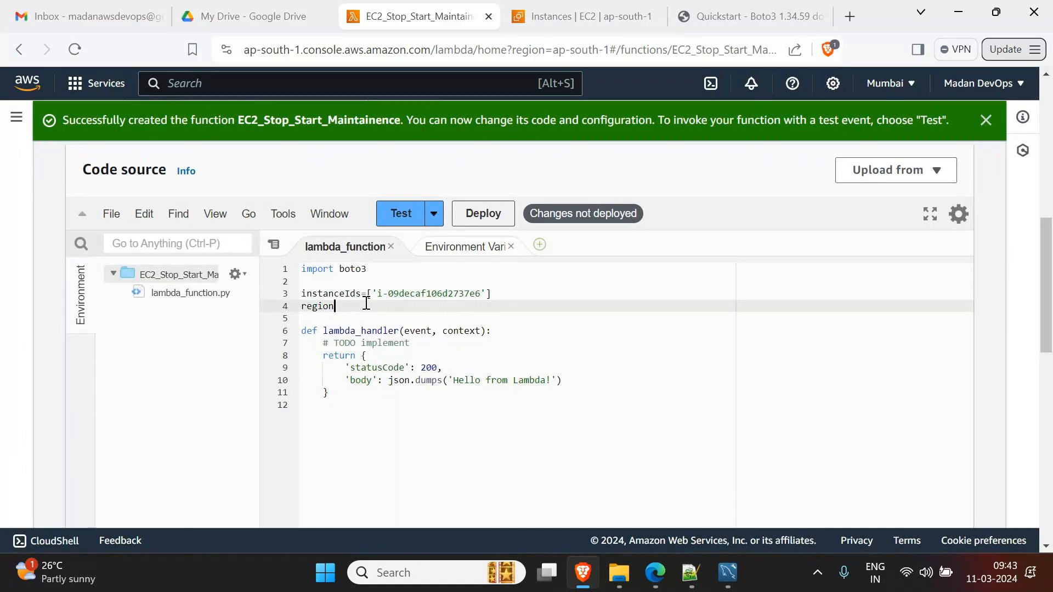
{"action": "key", "text": "BackSpace"}
{"action": "key", "text": "BackSpace"}
{"action": "key", "text": "BackSpace"}
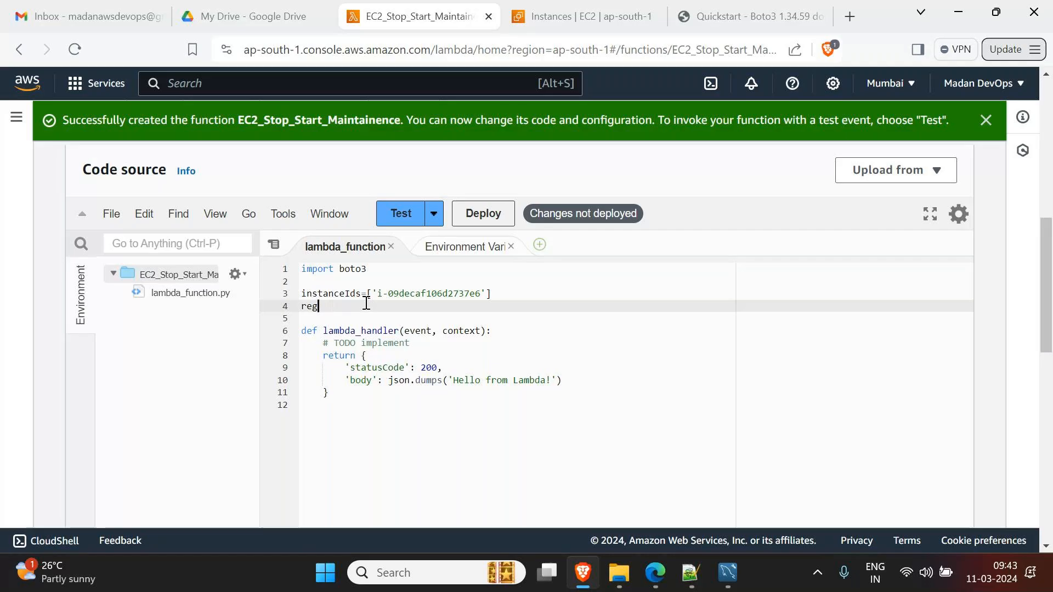
{"action": "type", "text": "io"}
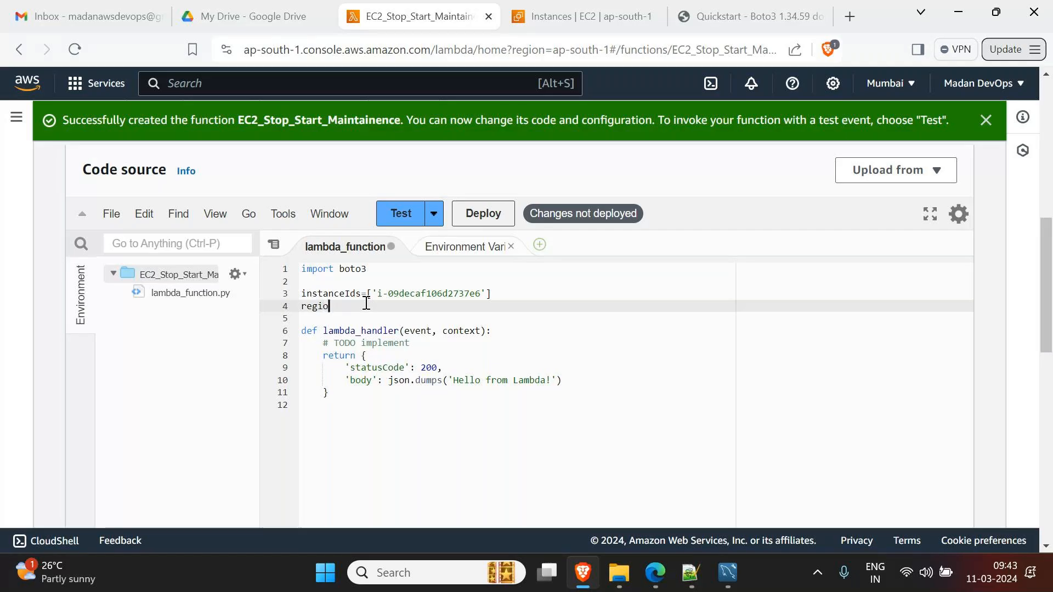
{"action": "type", "text": "n='ap-south-1"}
{"action": "key", "text": "ctrl+s"}
{"action": "left_click", "coordinate": [367, 306]}
{"action": "type", "text": "o"}
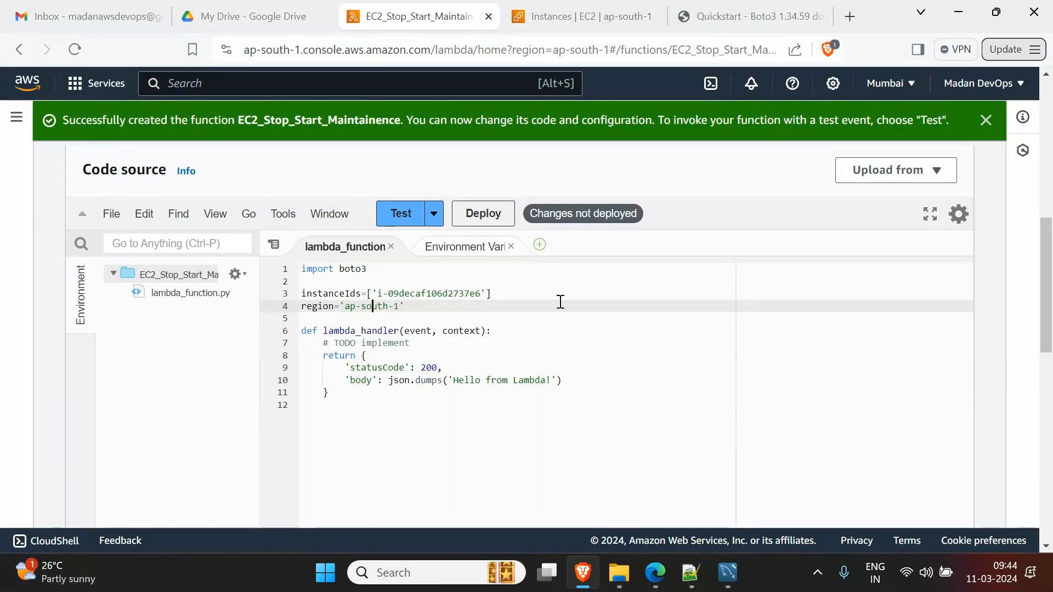
{"action": "left_click", "coordinate": [465, 303]}
{"action": "left_click_drag", "start_coordinate": [325, 345], "coordinate": [362, 388]}
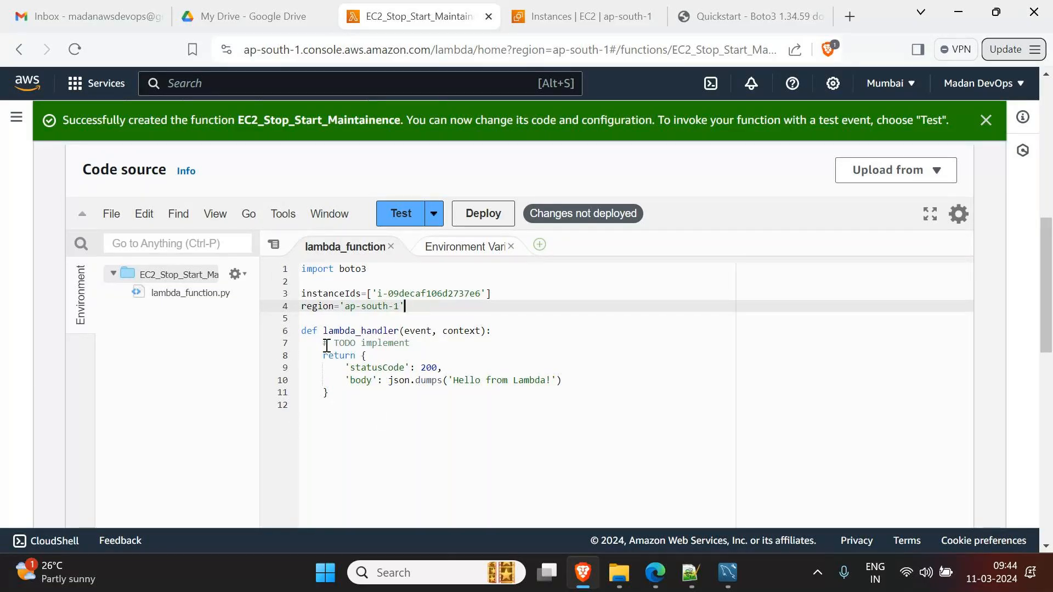
{"action": "key", "text": "BackSpace"}
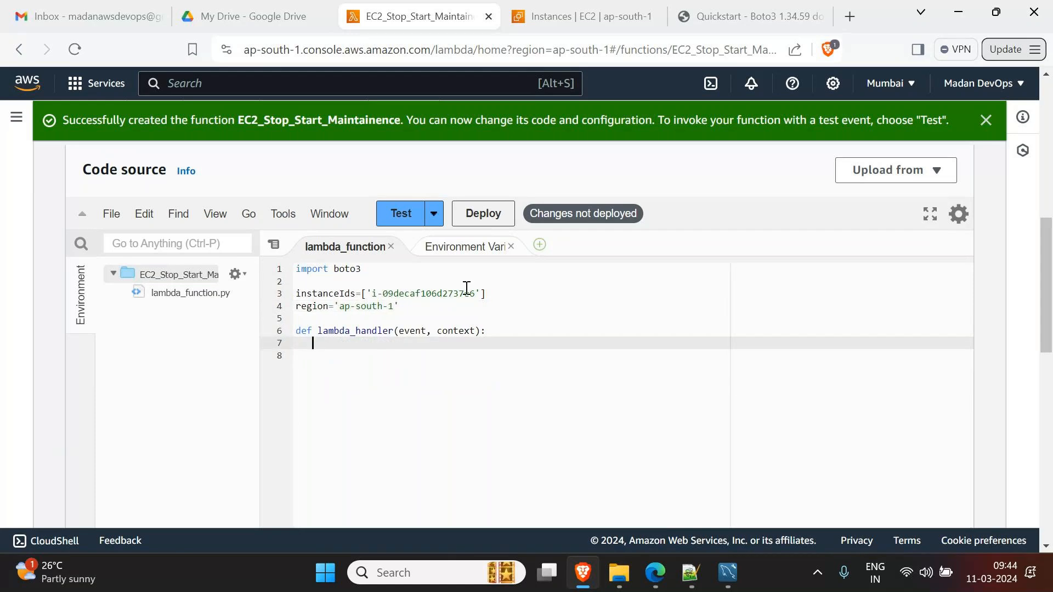
- Add a new line 5 starting ec2_ref=boto3.client( and save the code
{"action": "left_click", "coordinate": [448, 307]}
{"action": "key", "text": "Return"}
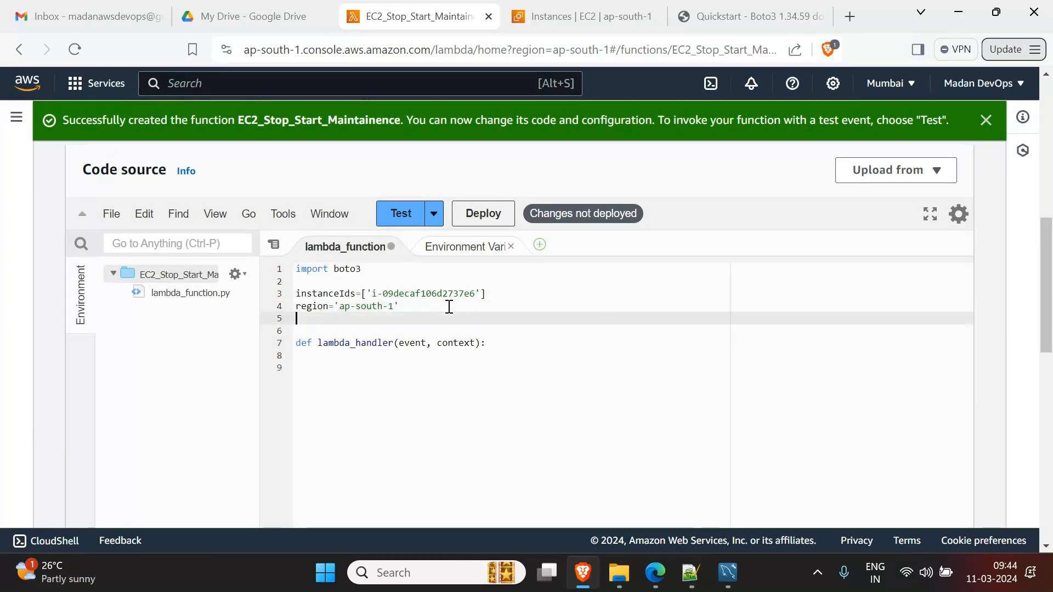
{"action": "type", "text": "ref"}
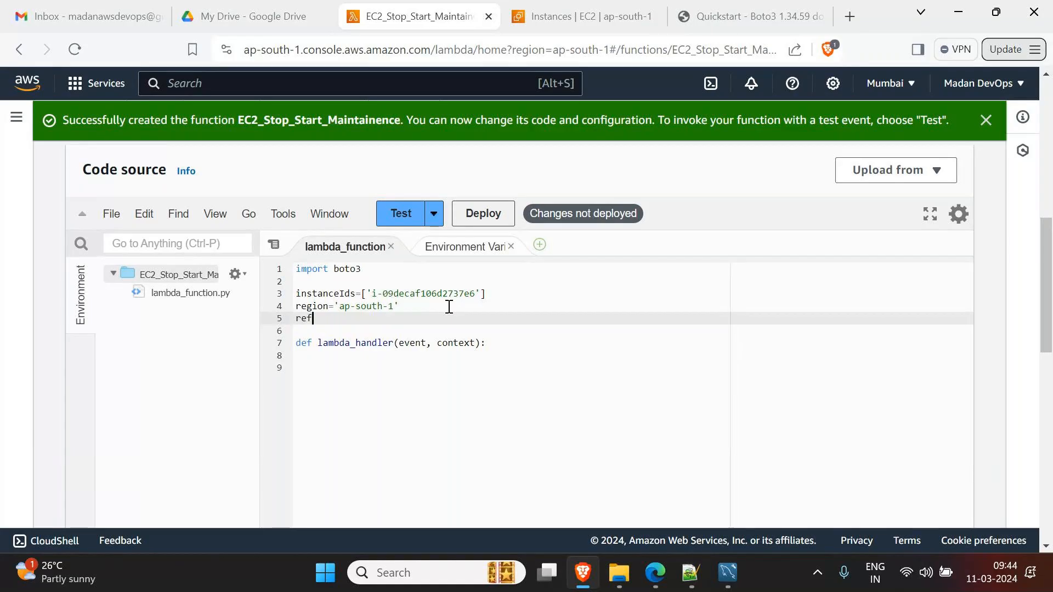
{"action": "type", "text": "_"}
{"action": "key", "text": "BackSpace"}
{"action": "key", "text": "BackSpace"}
{"action": "key", "text": "BackSpace"}
{"action": "key", "text": "BackSpace"}
{"action": "type", "text": "ec2_ref"}
{"action": "key", "text": "ctrl+s"}
{"action": "type", "text": "="}
{"action": "type", "text": "boto3"}
{"action": "type", "text": ".clie"}
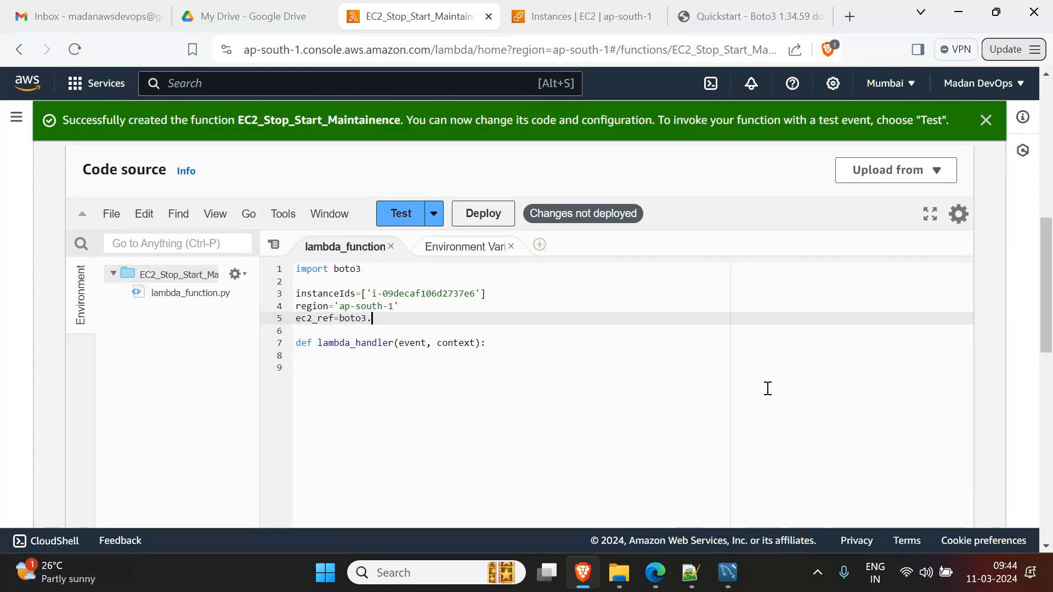
{"action": "type", "text": "nt("}
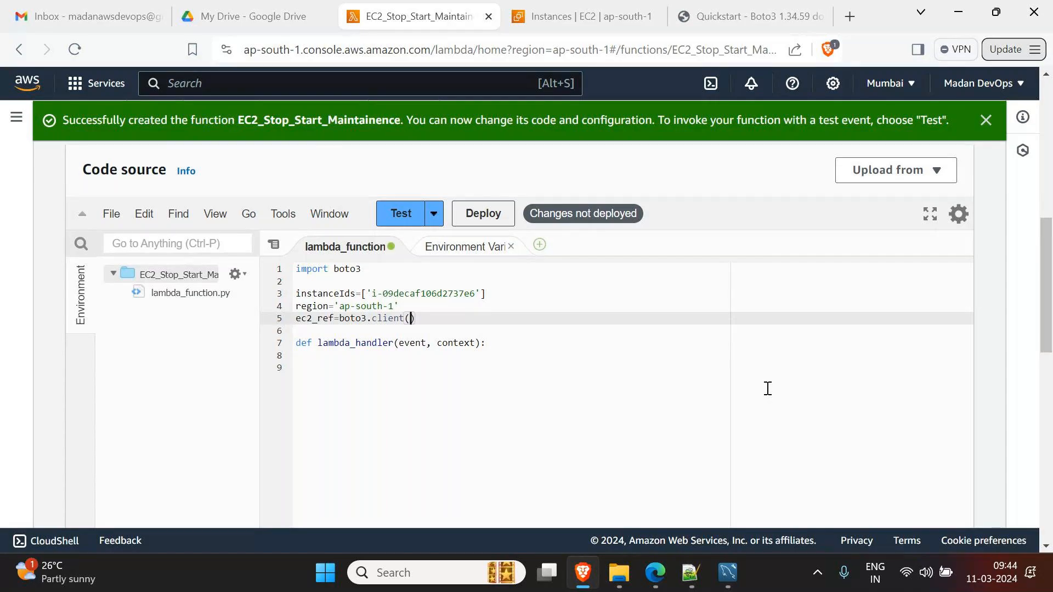
{"action": "key", "text": "ctrl+s"}
- Pass 'ec2' and region_name=region, copying the region variable from line 4
{"action": "type", "text": "'ec2'"}
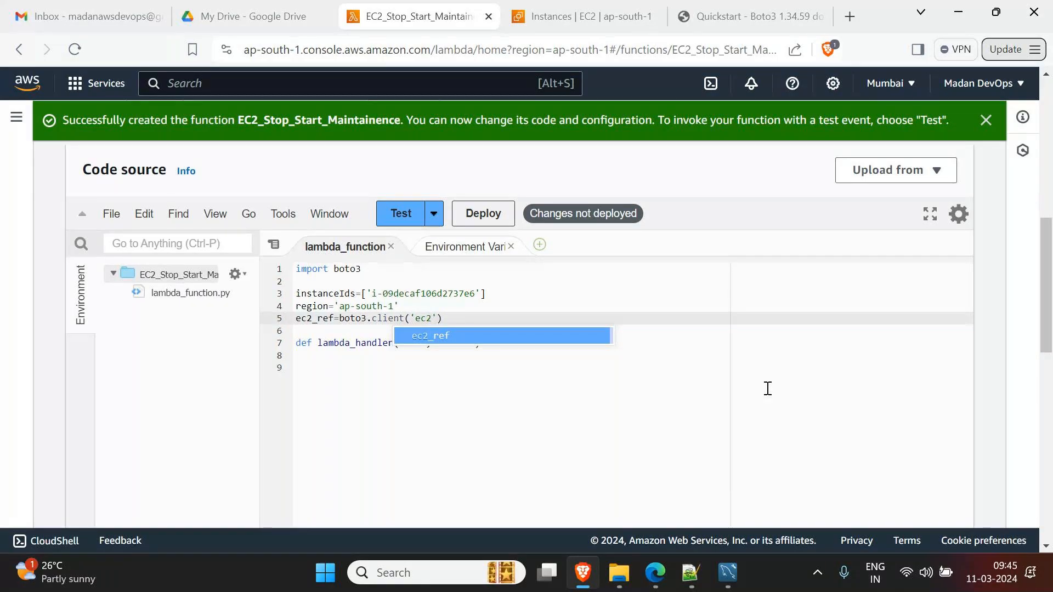
{"action": "type", "text": ","}
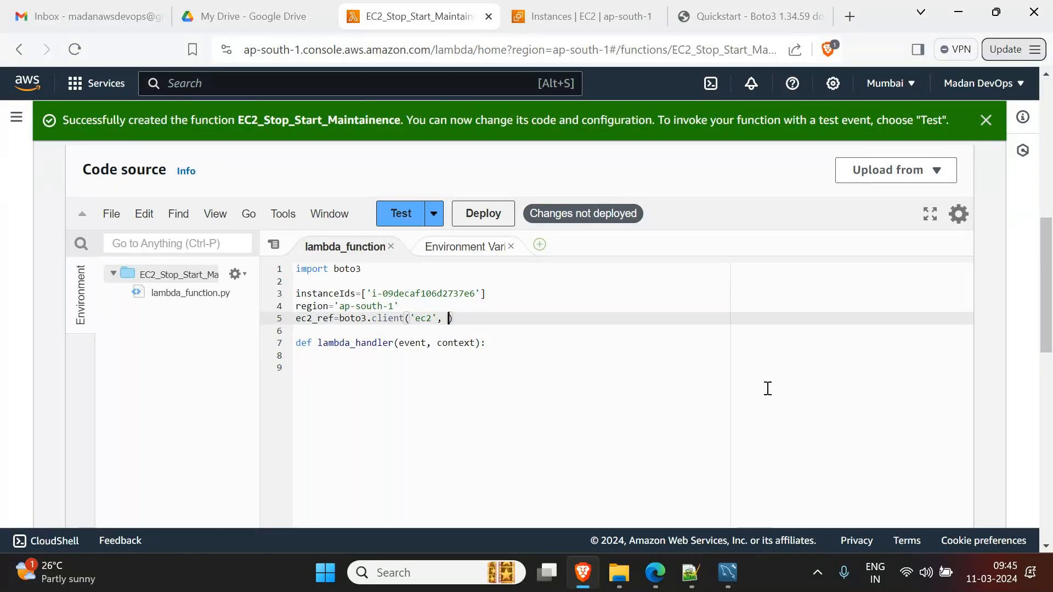
{"action": "type", "text": "gr"}
{"action": "key", "text": "BackSpace"}
{"action": "key", "text": "BackSpace"}
{"action": "type", "text": "region_name="}
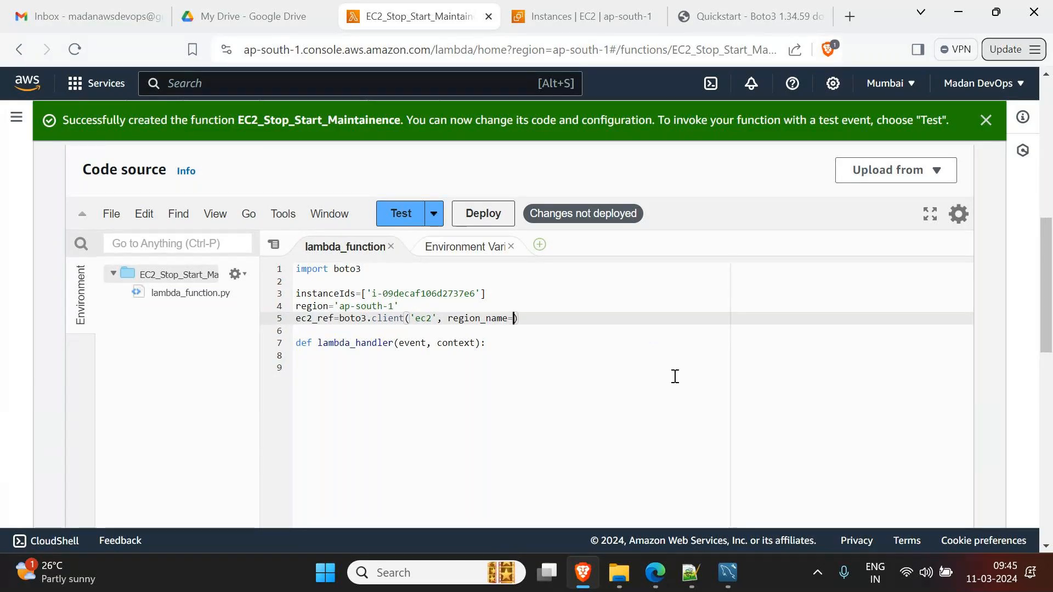
{"action": "double_click", "coordinate": [305, 306]}
{"action": "key", "text": "ctrl+c"}
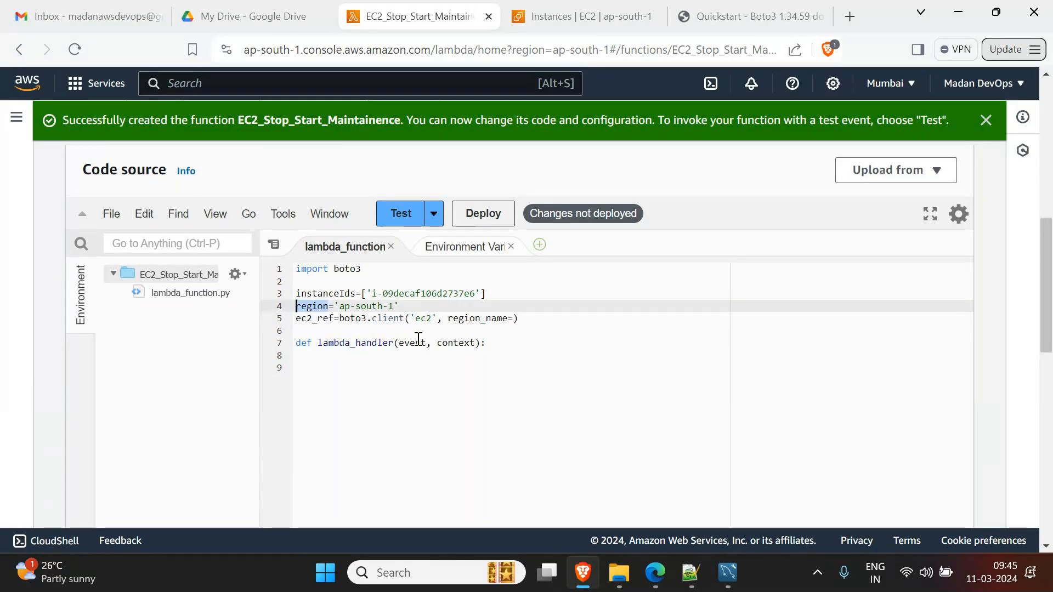
{"action": "left_click", "coordinate": [510, 318]}
{"action": "key", "text": "ctrl+v"}
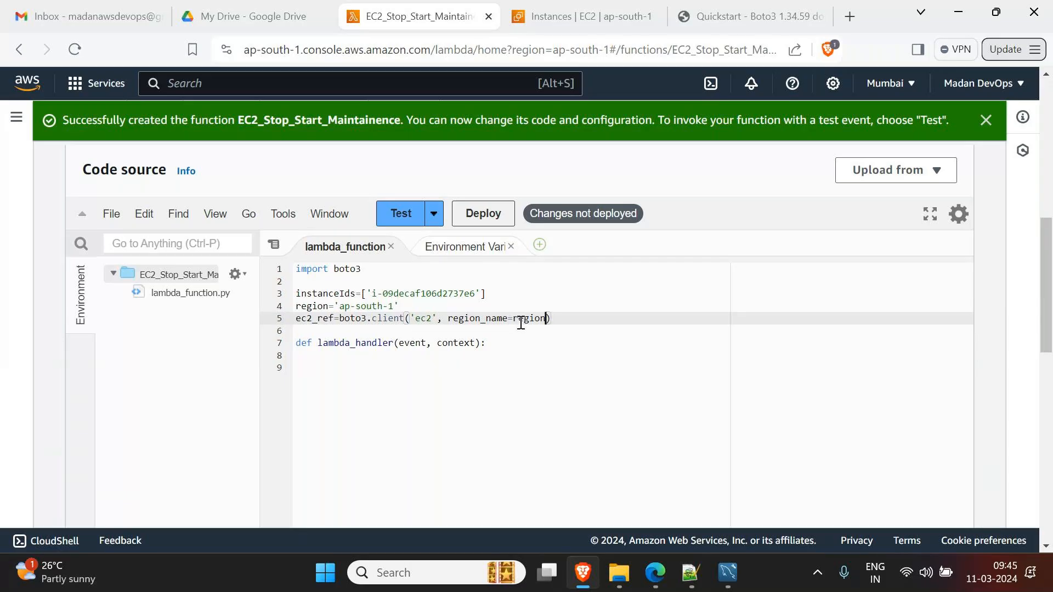
{"action": "double_click", "coordinate": [327, 319]}
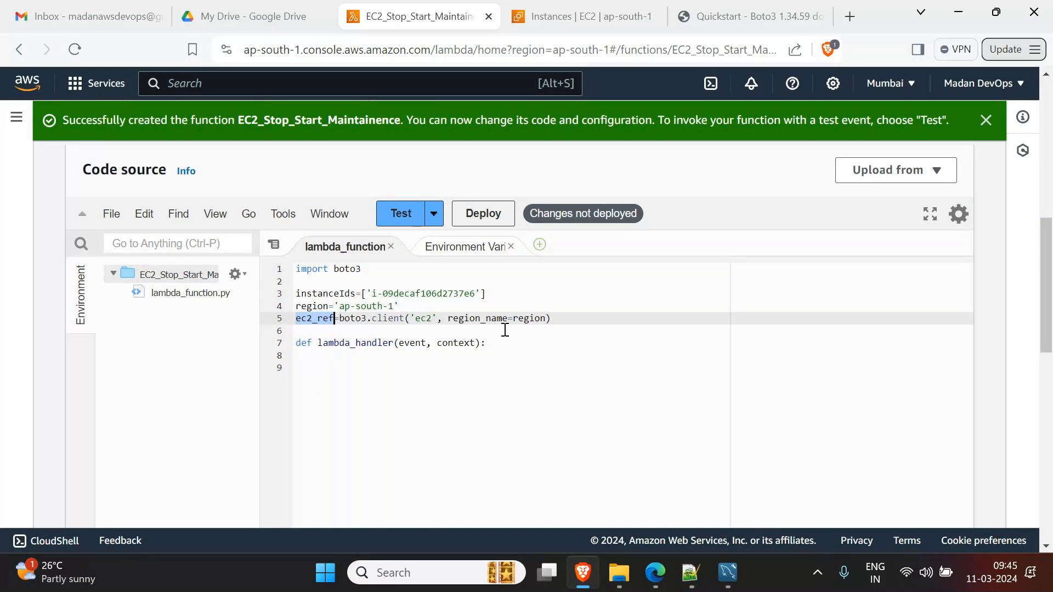
{"action": "left_click_drag", "start_coordinate": [331, 321], "coordinate": [300, 323]}
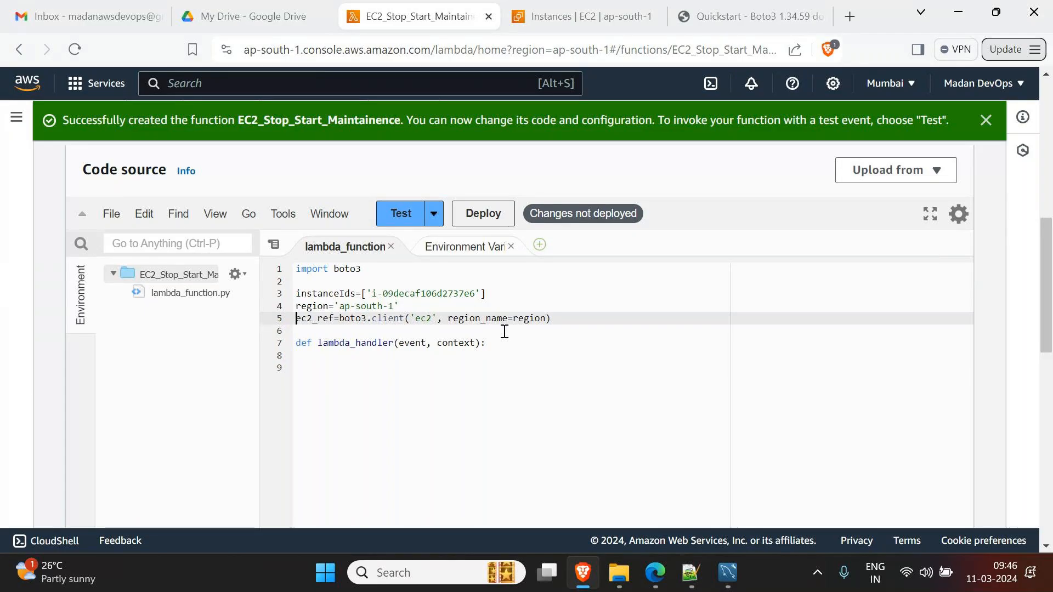
{"action": "double_click", "coordinate": [316, 320]}
{"action": "left_click", "coordinate": [371, 355]}
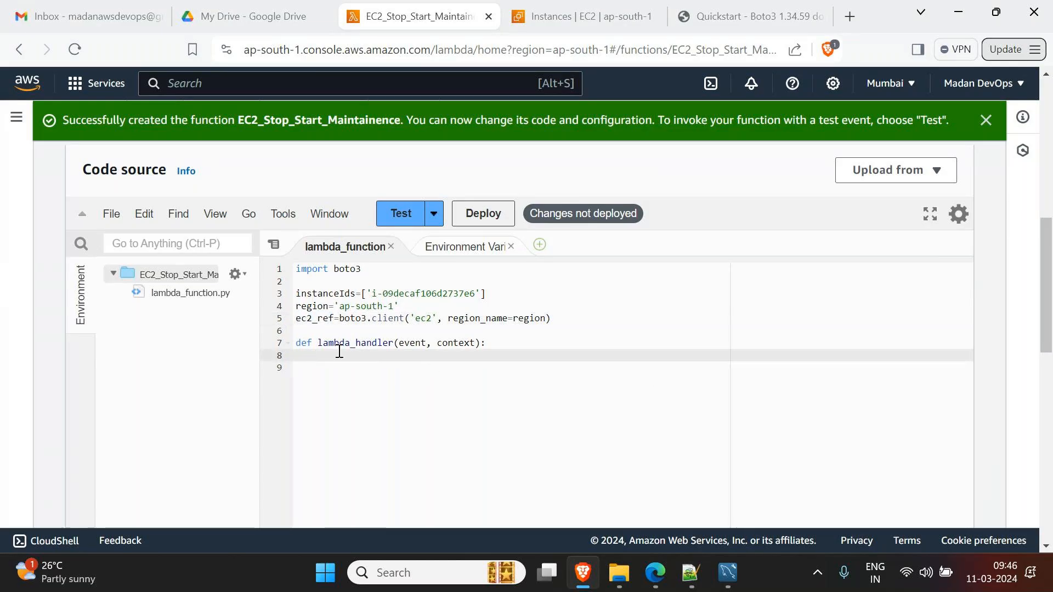
{"action": "left_click_drag", "start_coordinate": [560, 325], "coordinate": [256, 291]}
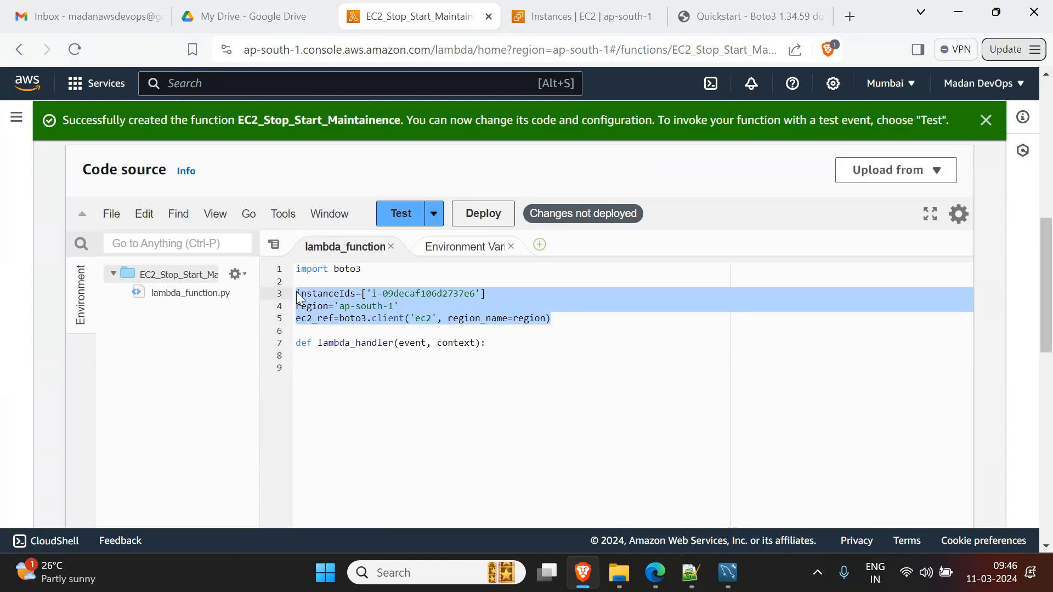
{"action": "left_click", "coordinate": [558, 329]}
{"action": "left_click", "coordinate": [319, 291]}
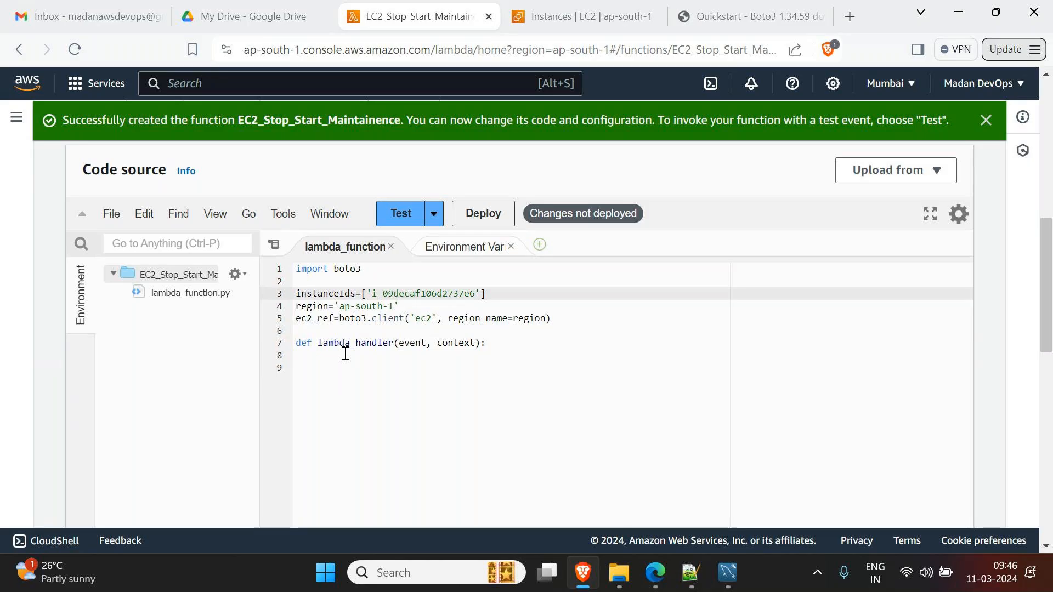
{"action": "left_click_drag", "start_coordinate": [598, 321], "coordinate": [258, 296]}
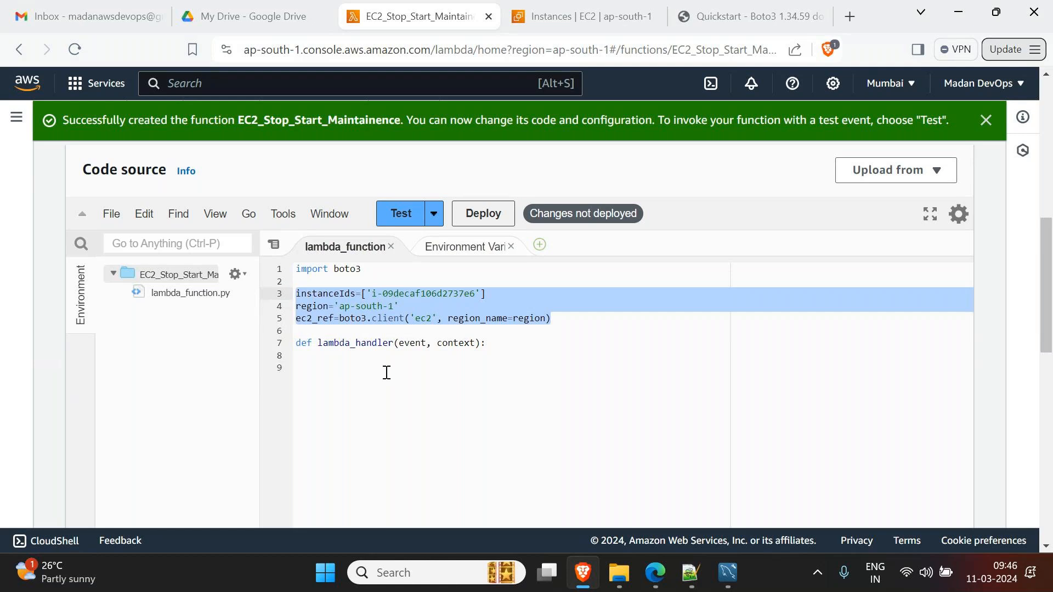
{"action": "left_click", "coordinate": [383, 356]}
{"action": "left_click_drag", "start_coordinate": [554, 318], "coordinate": [295, 293]}
{"action": "left_click", "coordinate": [345, 345]}
{"action": "double_click", "coordinate": [323, 318]}
{"action": "key", "text": "ctrl+c"}
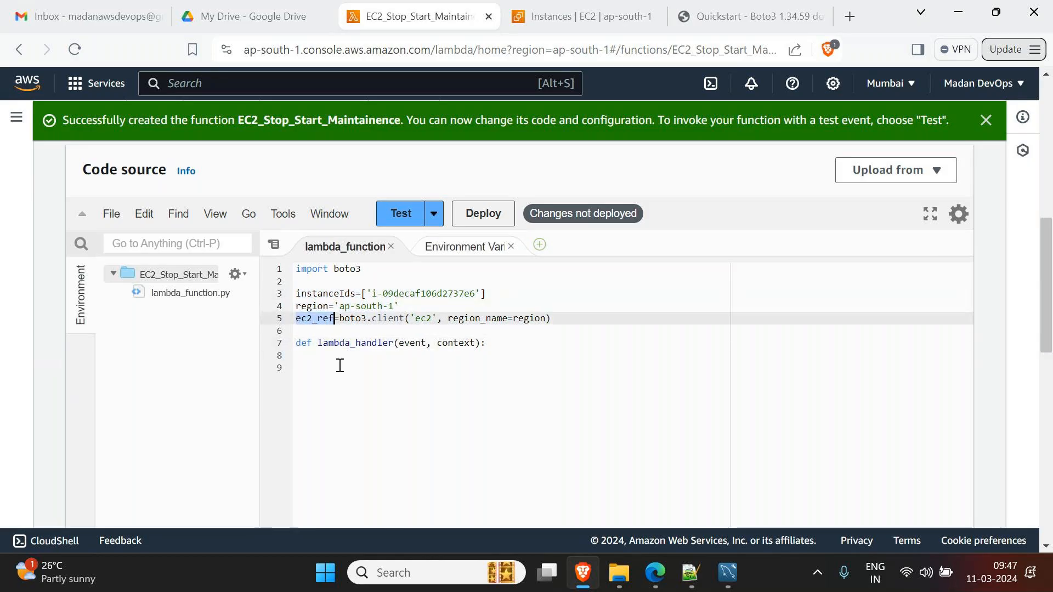
- Write ec2_ref.stop_instances(InstanceIds) on line 8 of the handler
{"action": "left_click", "coordinate": [415, 373]}
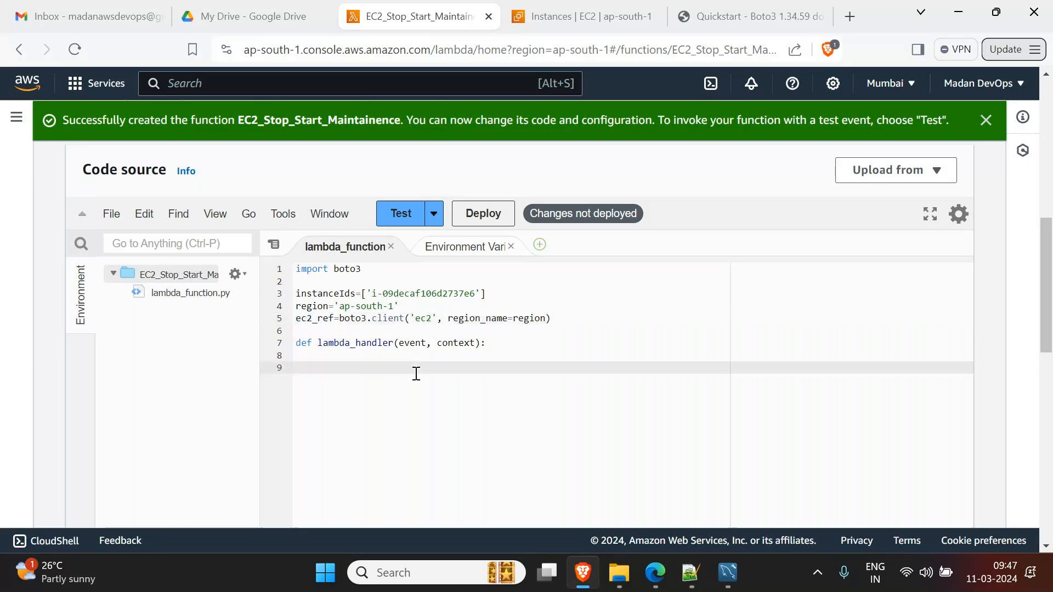
{"action": "key", "text": "Up"}
{"action": "key", "text": "ctrl+v"}
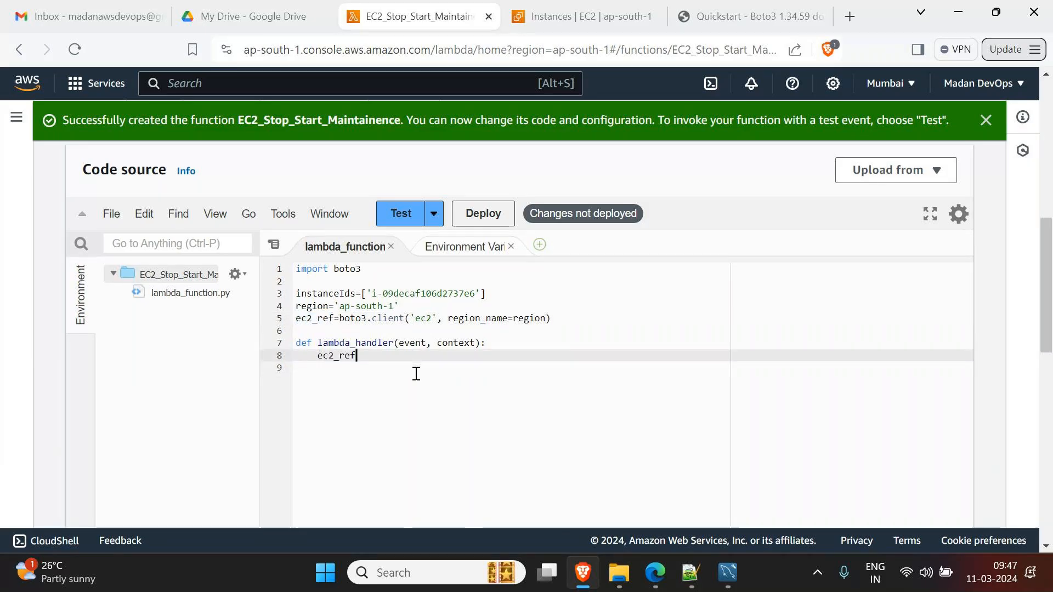
{"action": "type", "text": "."}
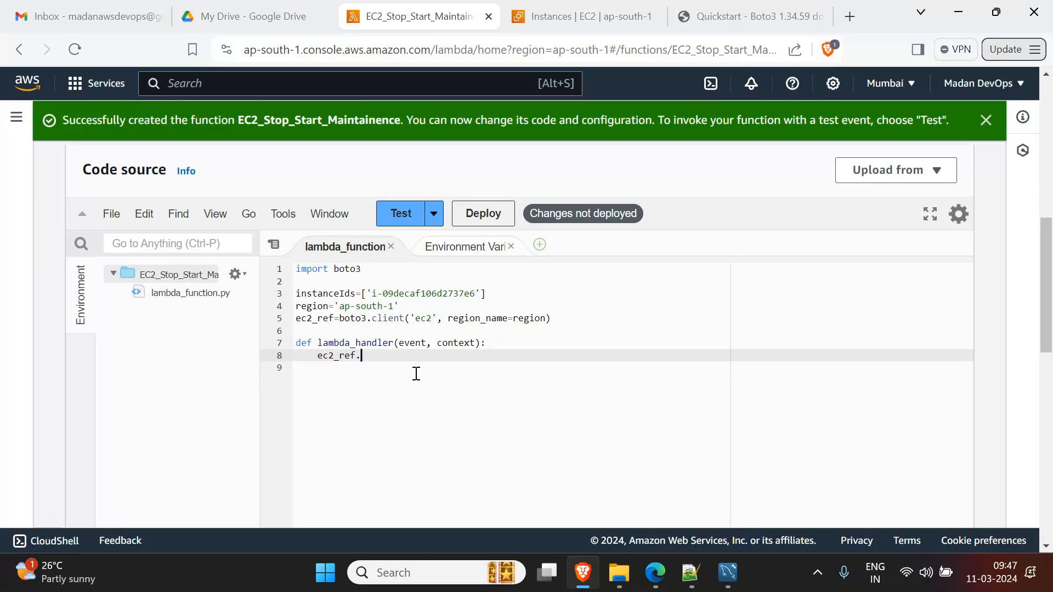
{"action": "type", "text": "stop_instances(InstanceIds"}
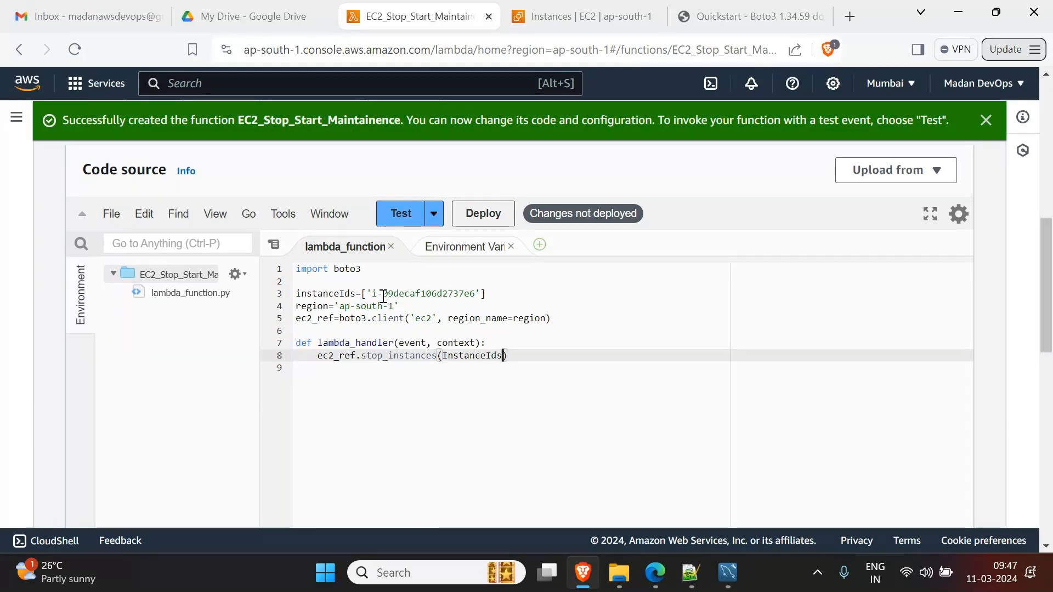
- Highlight the region, ec2_ref and instanceIds variables, then switch to the Boto3 Quickstart page
{"action": "double_click", "coordinate": [311, 306]}
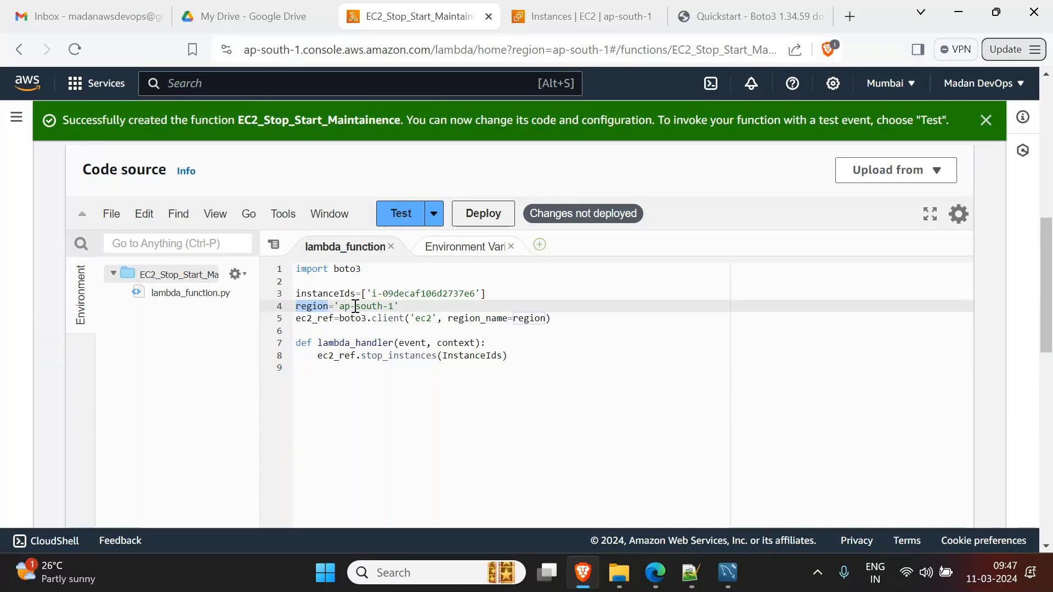
{"action": "double_click", "coordinate": [324, 318]}
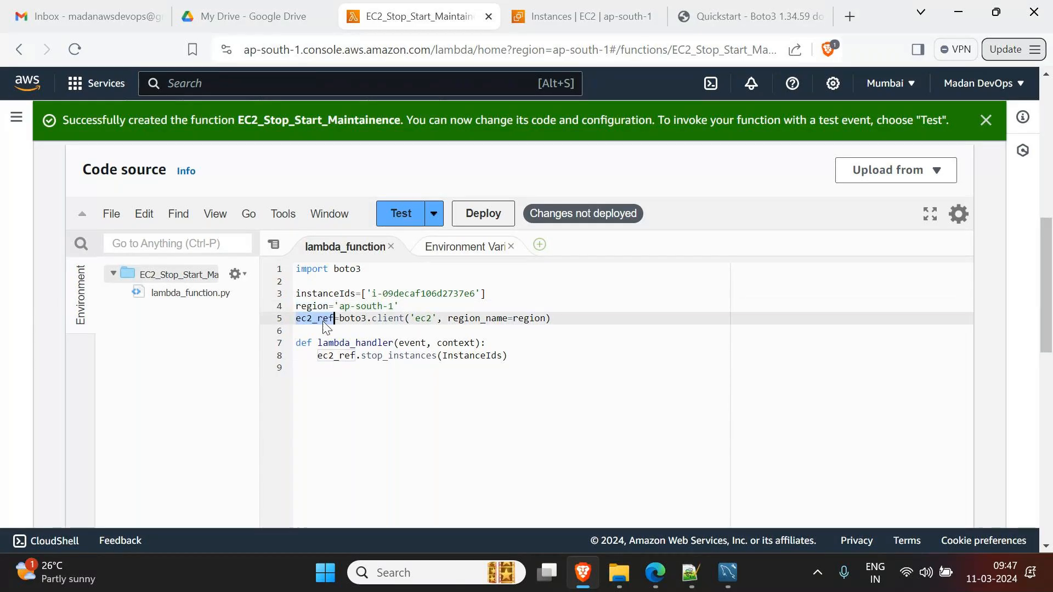
{"action": "double_click", "coordinate": [336, 295]}
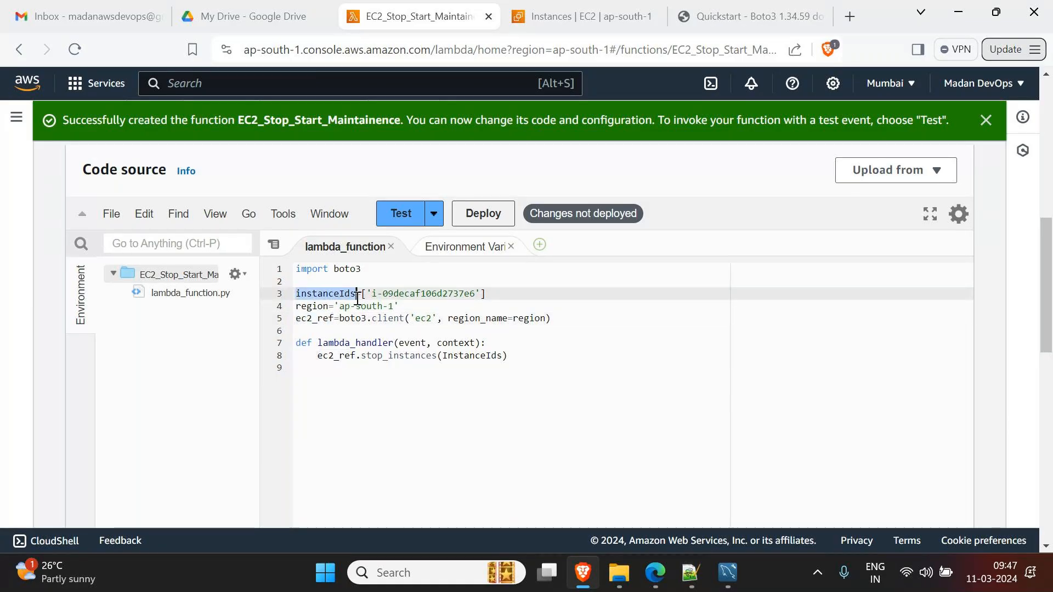
{"action": "left_click", "coordinate": [338, 295]}
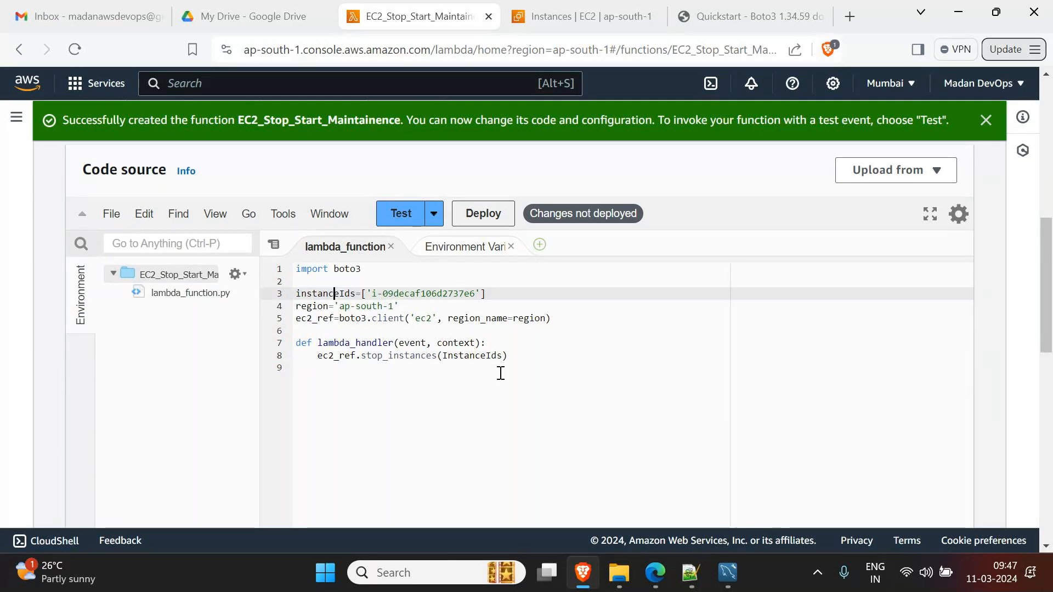
{"action": "double_click", "coordinate": [322, 318]}
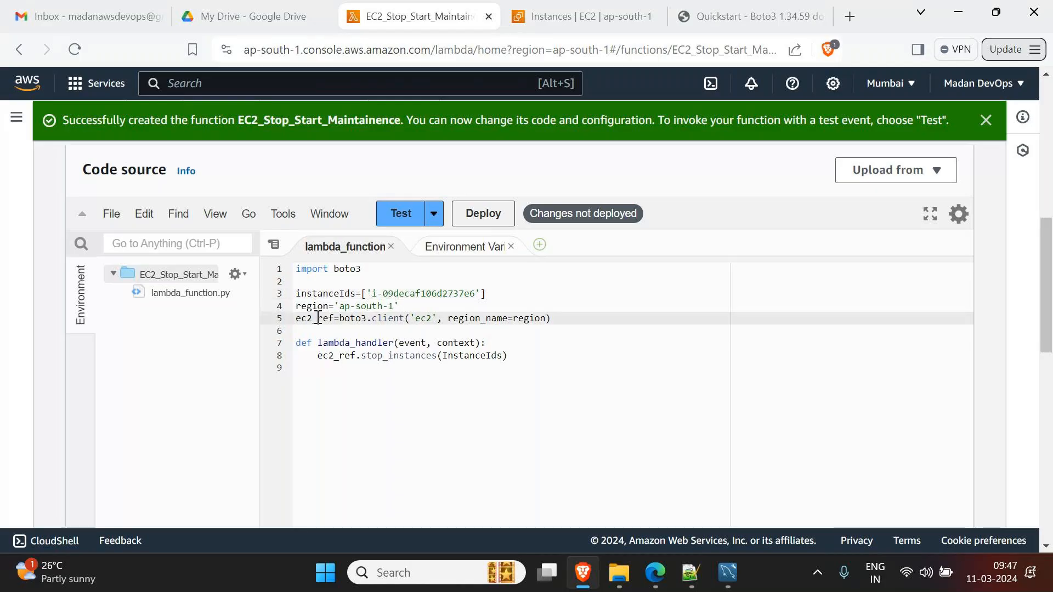
{"action": "left_click", "coordinate": [399, 356]}
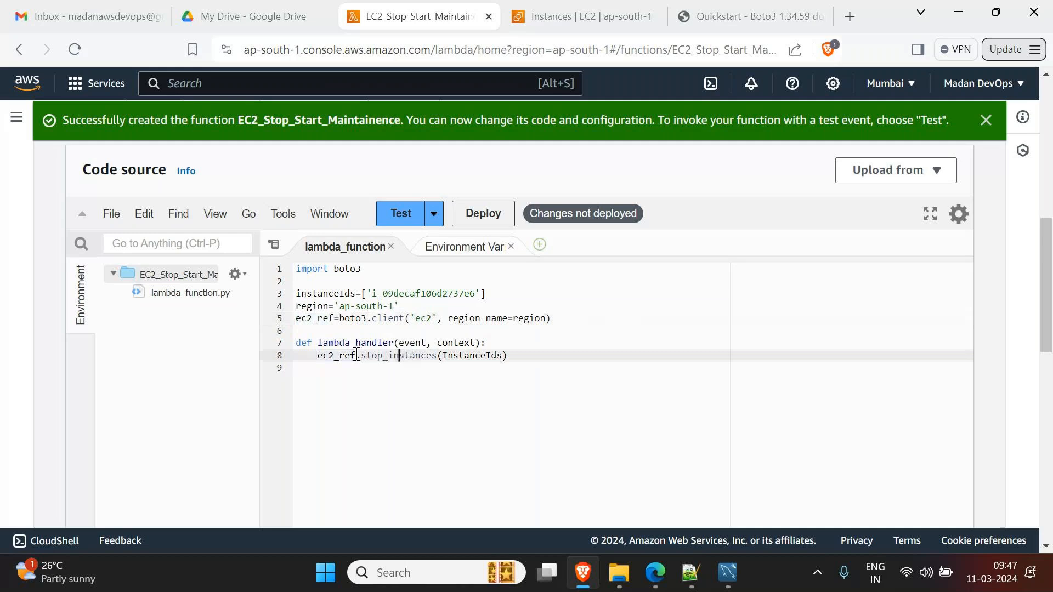
{"action": "left_click", "coordinate": [746, 17]}
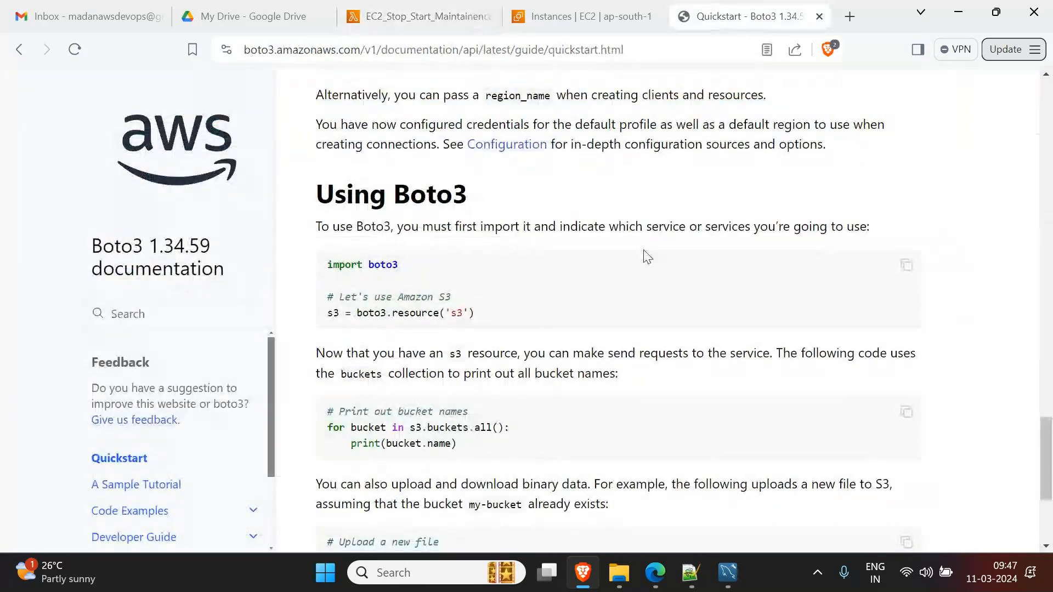
- Skim the Boto3 Quickstart, confirm the Server instance is Running in EC2, and return to Lambda
{"action": "scroll", "coordinate": [625, 320], "scroll_direction": "down", "scroll_amount": 4}
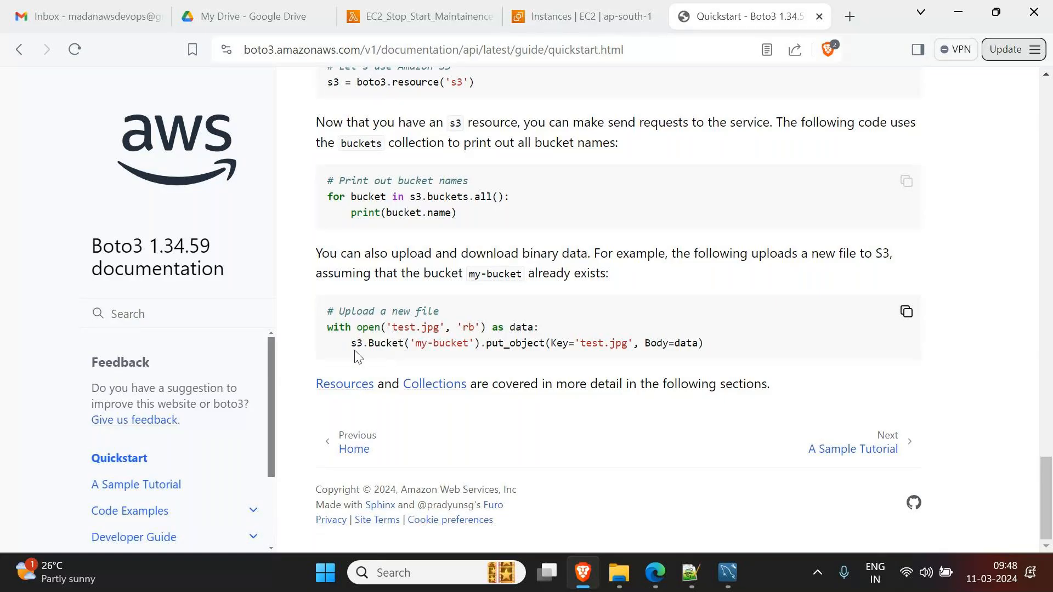
{"action": "left_click", "coordinate": [582, 16]}
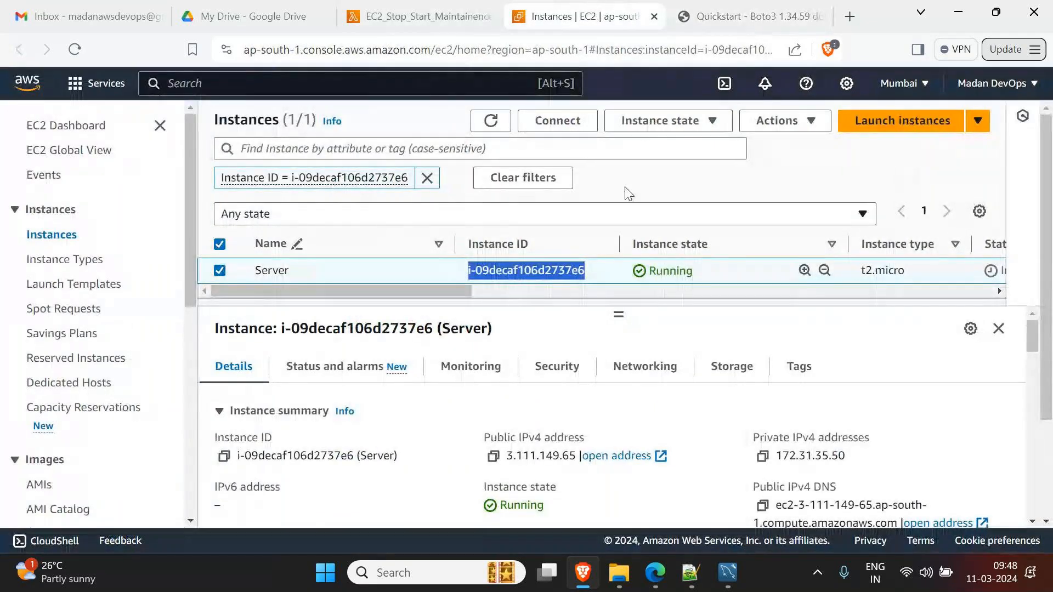
{"action": "left_click", "coordinate": [448, 18]}
- Make line 8 read stop_instances(InstanceIds=instanceIds), copying instanceIds from line 3, and save
{"action": "left_click", "coordinate": [507, 356]}
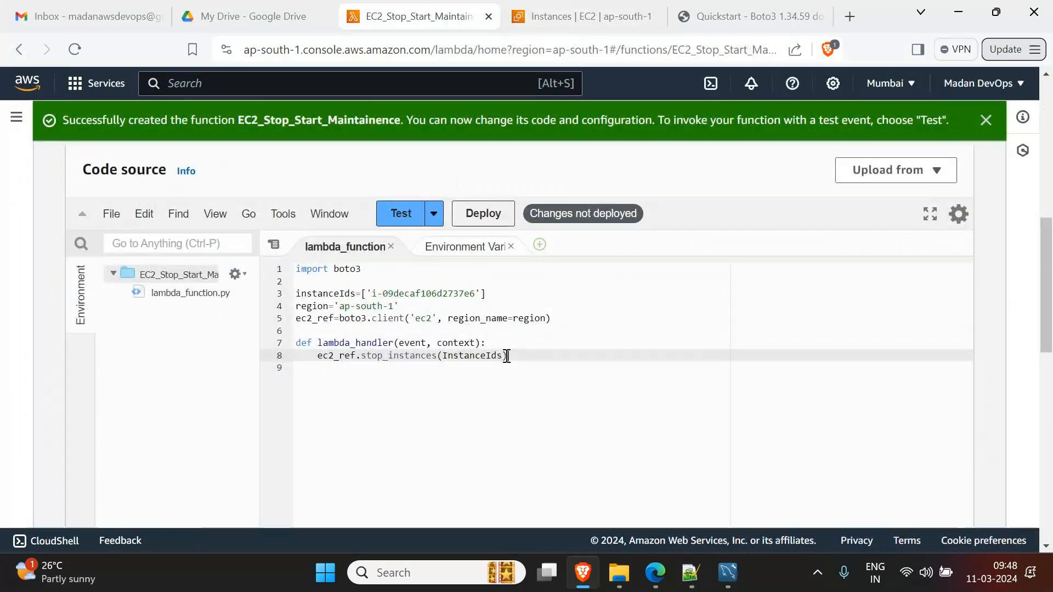
{"action": "key", "text": "Left"}
{"action": "type", "text": "="}
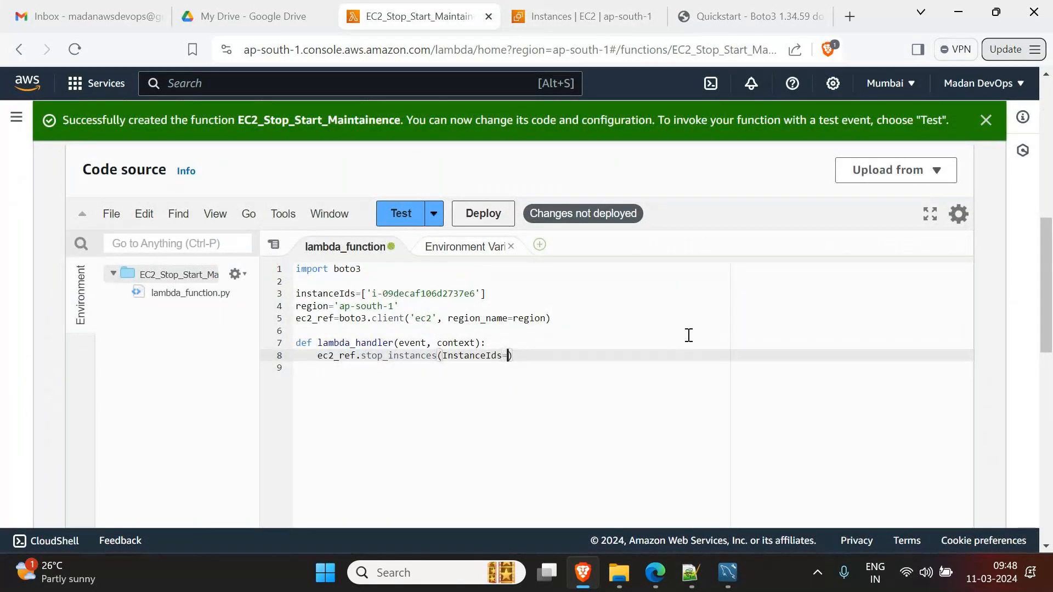
{"action": "left_click", "coordinate": [324, 295]}
{"action": "double_click", "coordinate": [324, 295]}
{"action": "key", "text": "ctrl+c"}
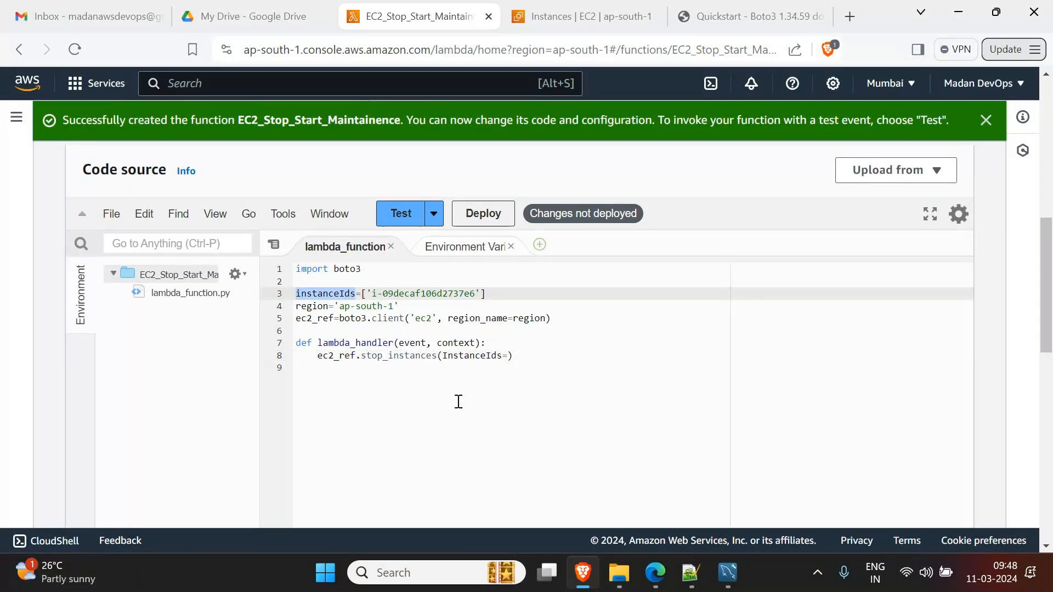
{"action": "left_click", "coordinate": [508, 355]}
{"action": "key", "text": "ctrl+v"}
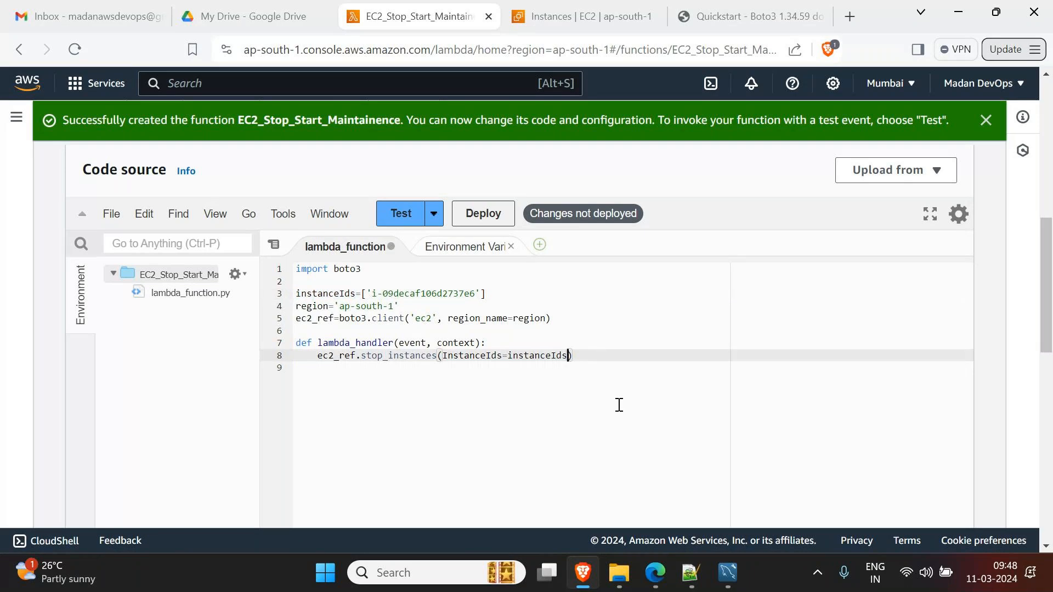
{"action": "key", "text": "ctrl+s"}
- Walk through the handler, highlighting stop_instances, the lambda_handler name and its event parameter
{"action": "double_click", "coordinate": [401, 356]}
{"action": "left_click", "coordinate": [401, 356]}
{"action": "left_click", "coordinate": [400, 356]}
{"action": "left_click", "coordinate": [319, 343]}
{"action": "double_click", "coordinate": [332, 343]}
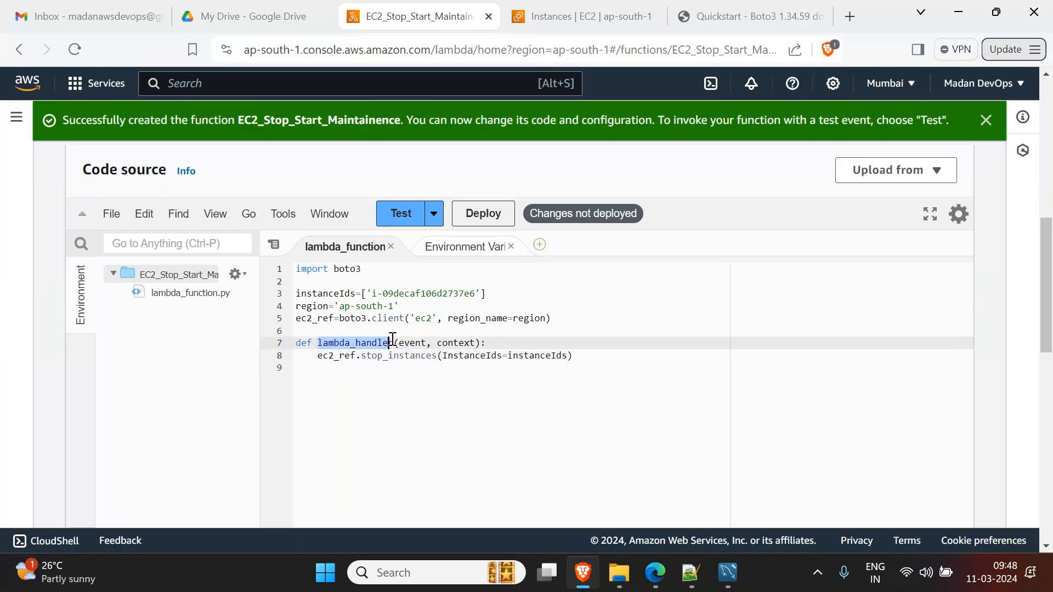
{"action": "double_click", "coordinate": [416, 343]}
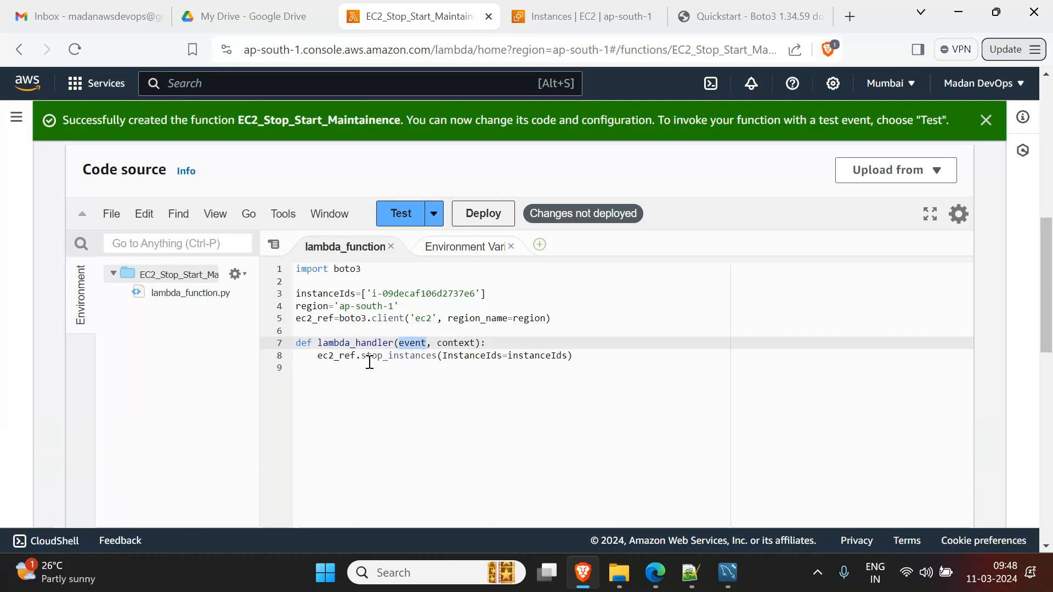
{"action": "left_click_drag", "start_coordinate": [361, 356], "coordinate": [425, 356]}
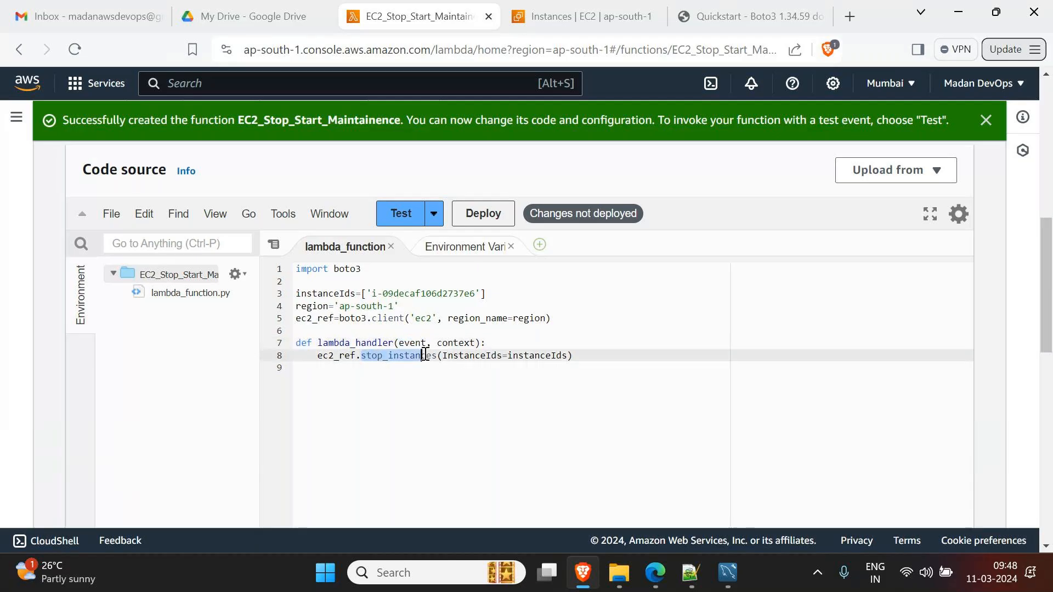
{"action": "double_click", "coordinate": [429, 356]}
- Highlight the InstanceIds parameter, the event parameter and the instanceIds value in the call
{"action": "left_click", "coordinate": [421, 343]}
{"action": "left_click", "coordinate": [478, 356]}
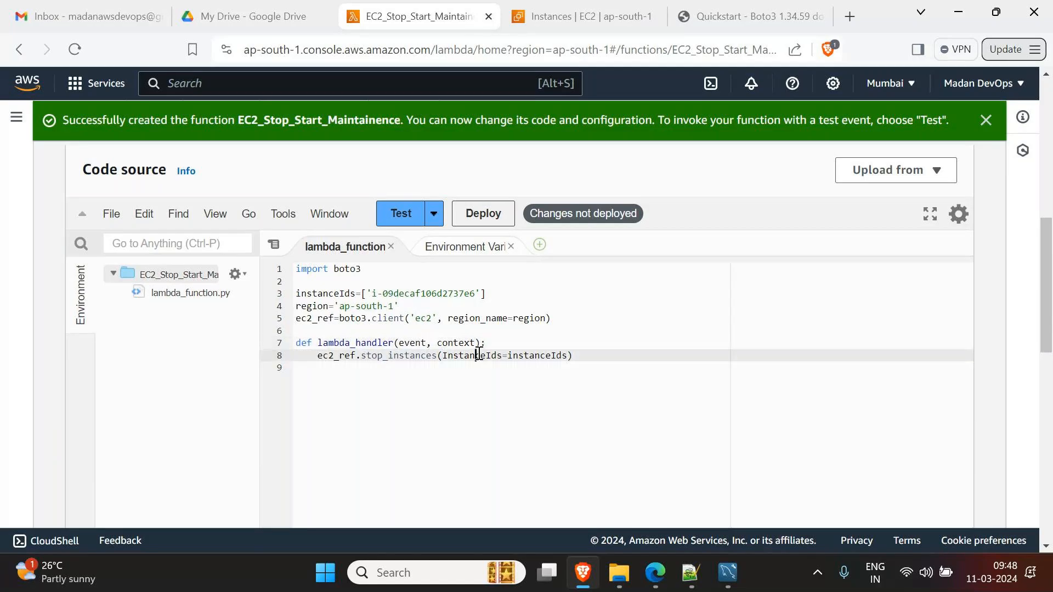
{"action": "double_click", "coordinate": [476, 357]}
{"action": "double_click", "coordinate": [414, 344]}
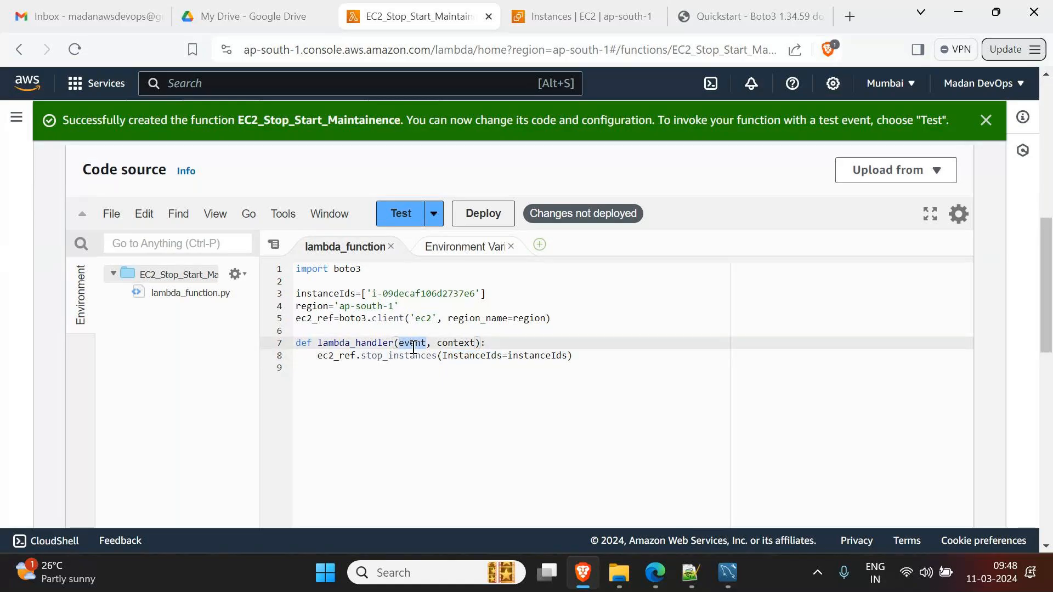
{"action": "double_click", "coordinate": [543, 355]}
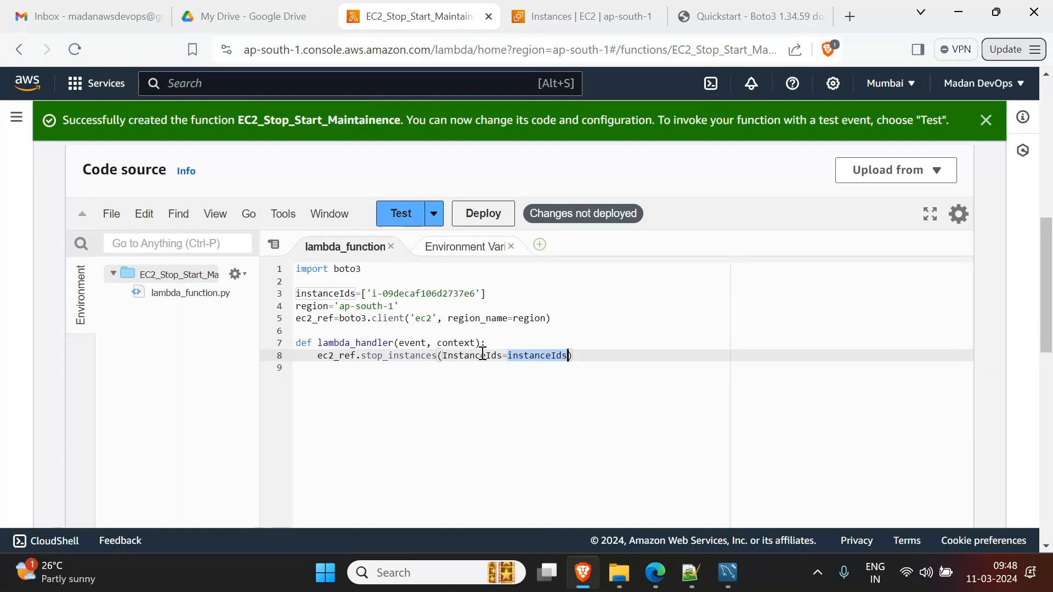
{"action": "left_click", "coordinate": [410, 355]}
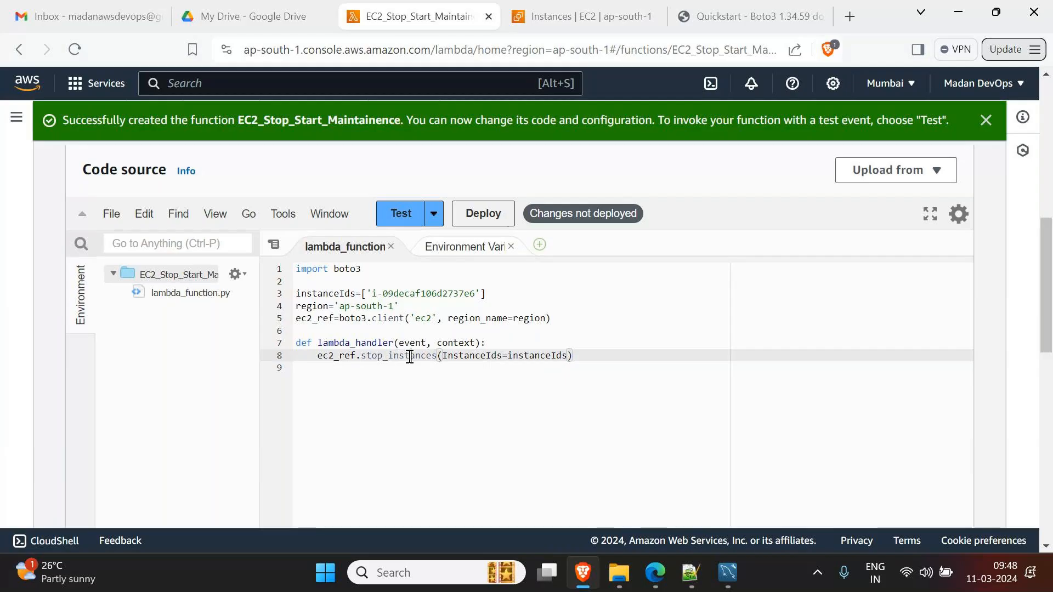
{"action": "double_click", "coordinate": [411, 356]}
{"action": "left_click", "coordinate": [581, 355]}
- Open Configuration > General configuration, showing 128 MB memory, 3-second timeout and 512 MB storage
{"action": "scroll", "coordinate": [399, 383], "scroll_direction": "up", "scroll_amount": 2}
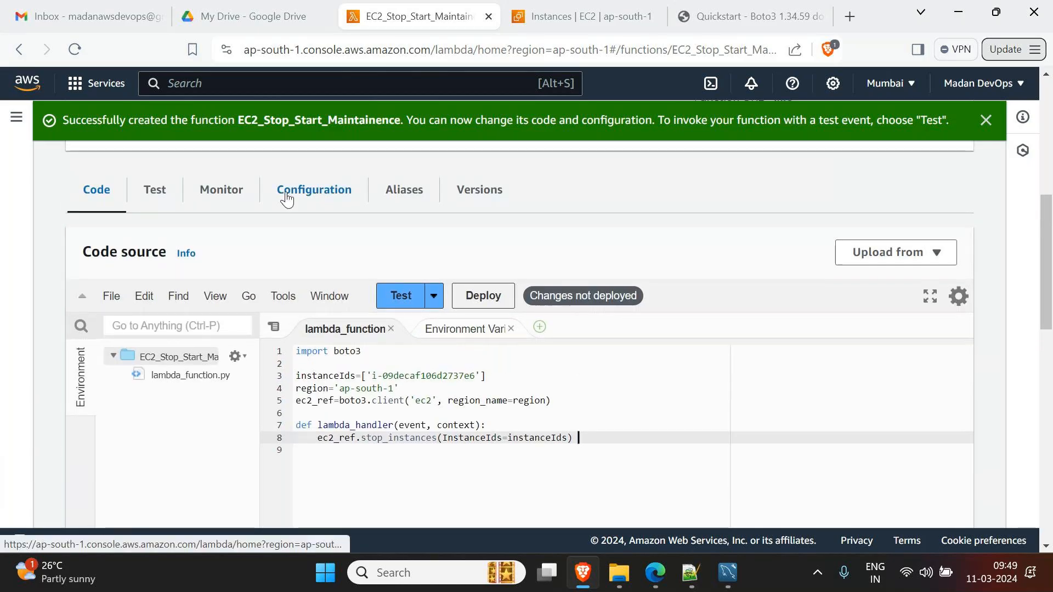
{"action": "left_click", "coordinate": [333, 196]}
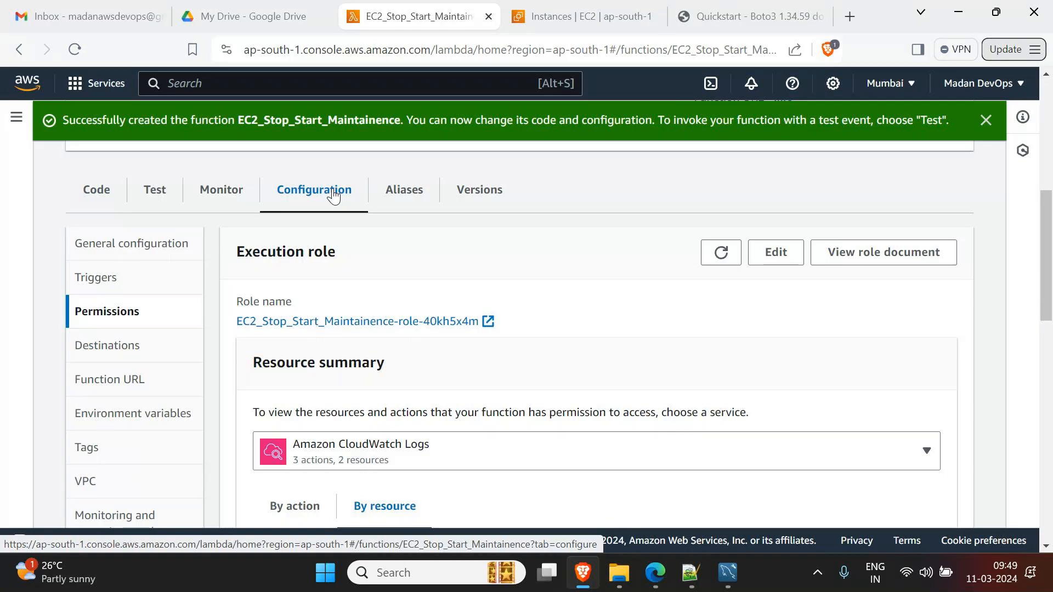
{"action": "left_click", "coordinate": [117, 248]}
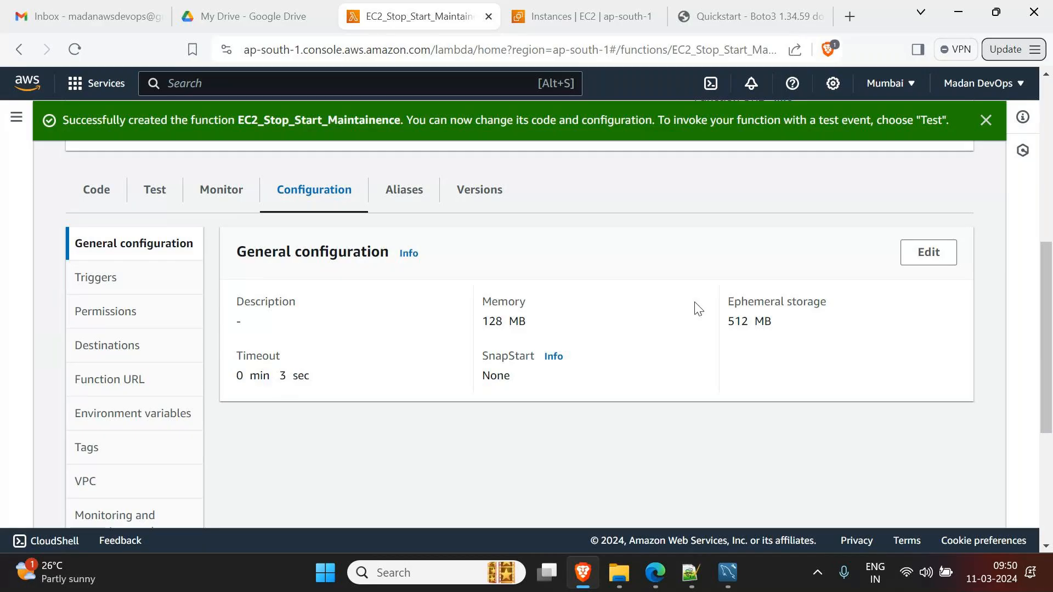
- Edit basic settings, change the timeout minutes from 0 to 5, and save
{"action": "left_click", "coordinate": [922, 268]}
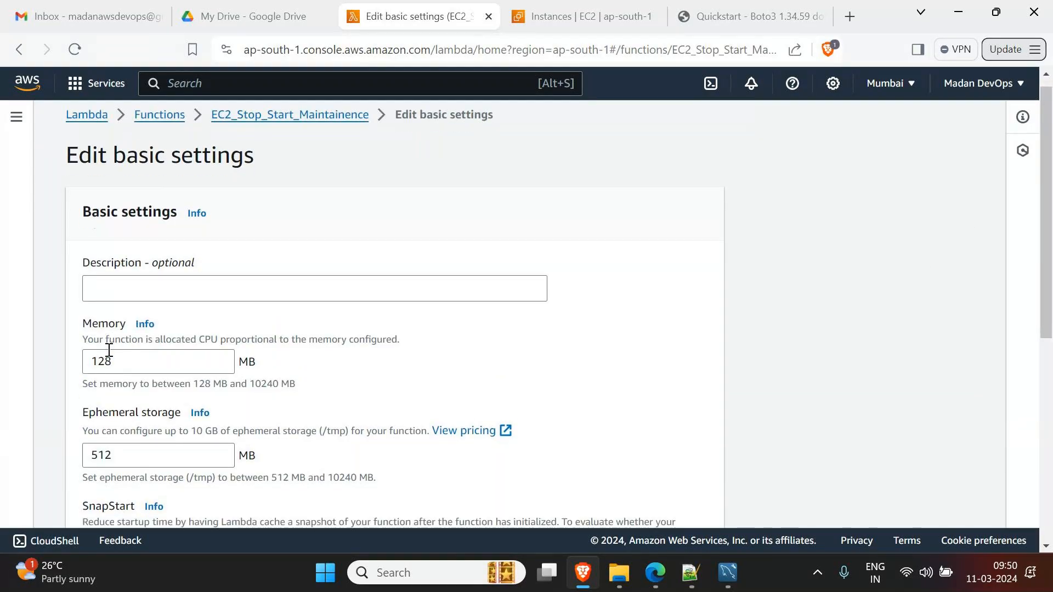
{"action": "scroll", "coordinate": [109, 351], "scroll_direction": "down", "scroll_amount": 4}
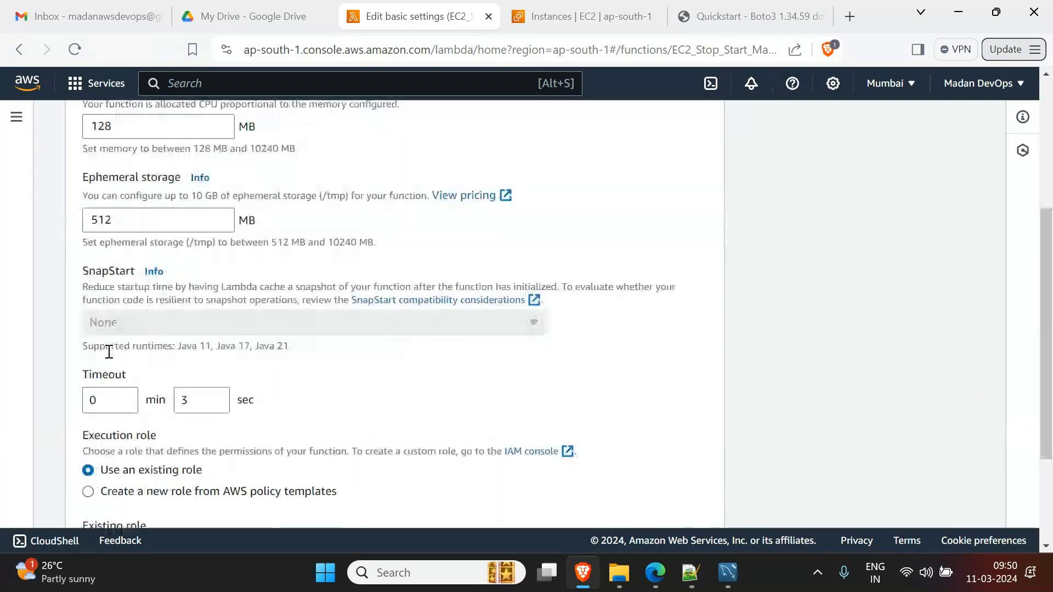
{"action": "double_click", "coordinate": [110, 401]}
{"action": "type", "text": "5"}
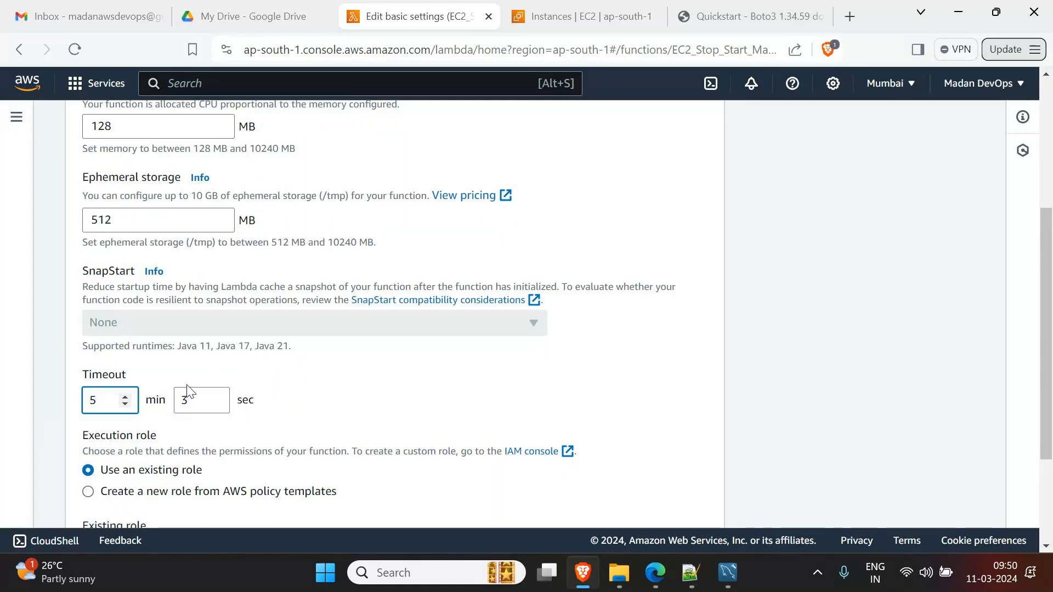
{"action": "scroll", "coordinate": [590, 427], "scroll_direction": "down", "scroll_amount": 3}
{"action": "left_click", "coordinate": [690, 498]}
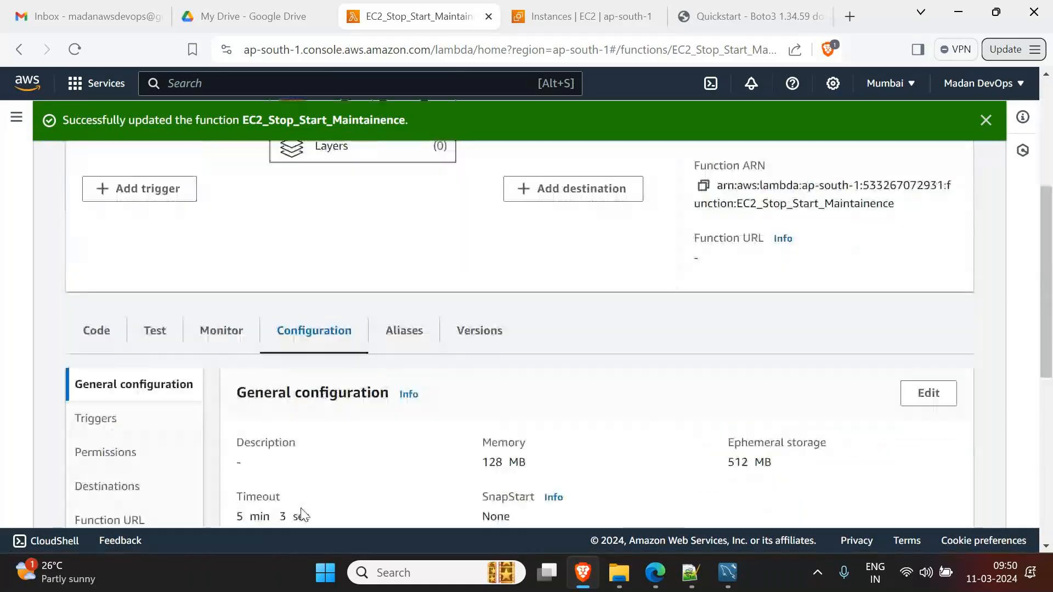
- Return to the Code tab and deploy the updated function code
{"action": "scroll", "coordinate": [316, 481], "scroll_direction": "down", "scroll_amount": 2}
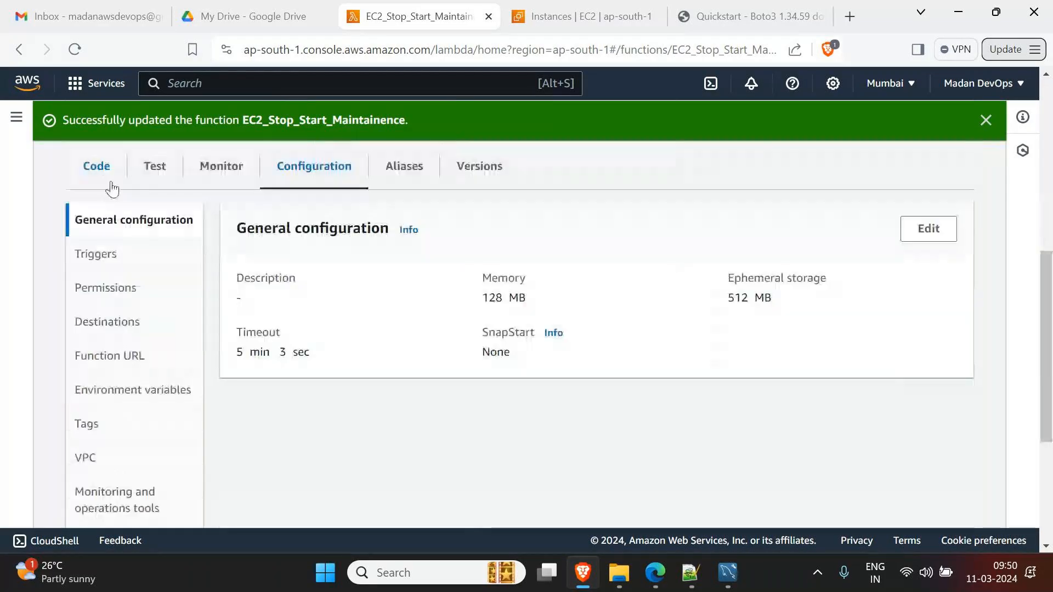
{"action": "left_click", "coordinate": [99, 170]}
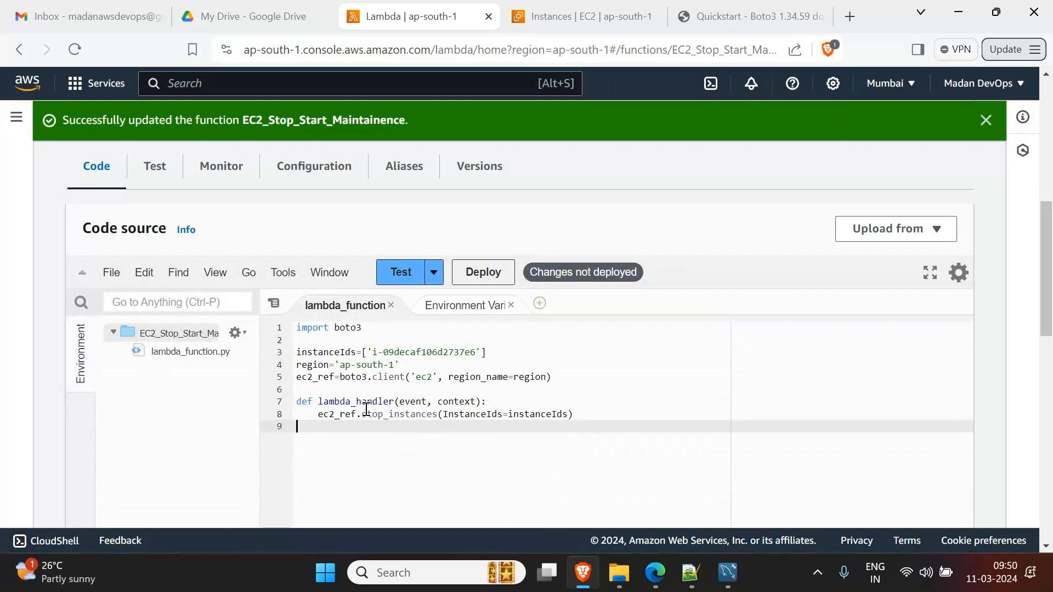
{"action": "left_click", "coordinate": [497, 273]}
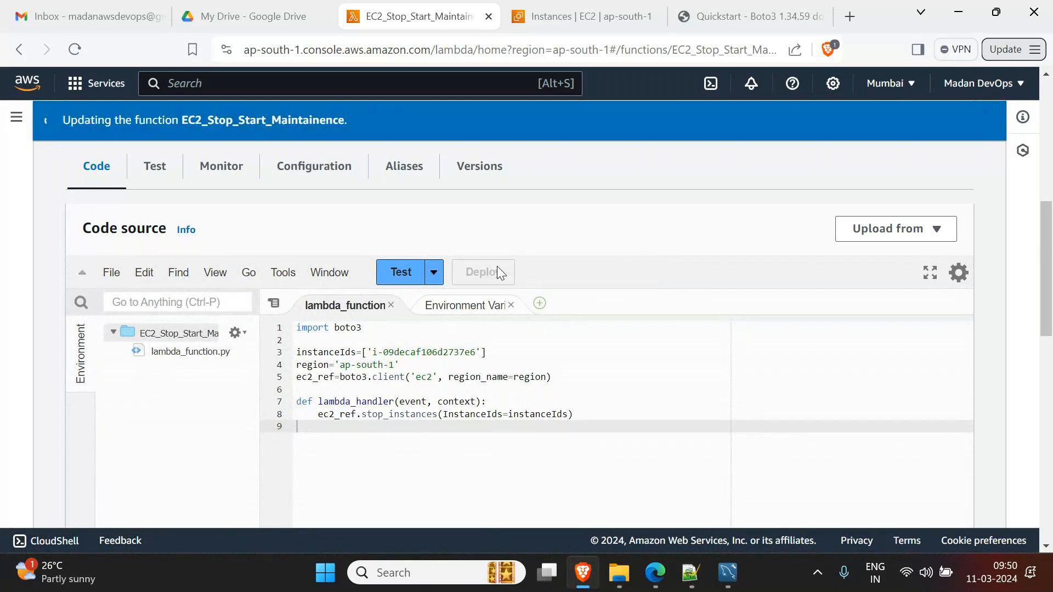
- Run a test, invoking the function with the sample event from the Configure test event dialog
{"action": "left_click", "coordinate": [402, 281]}
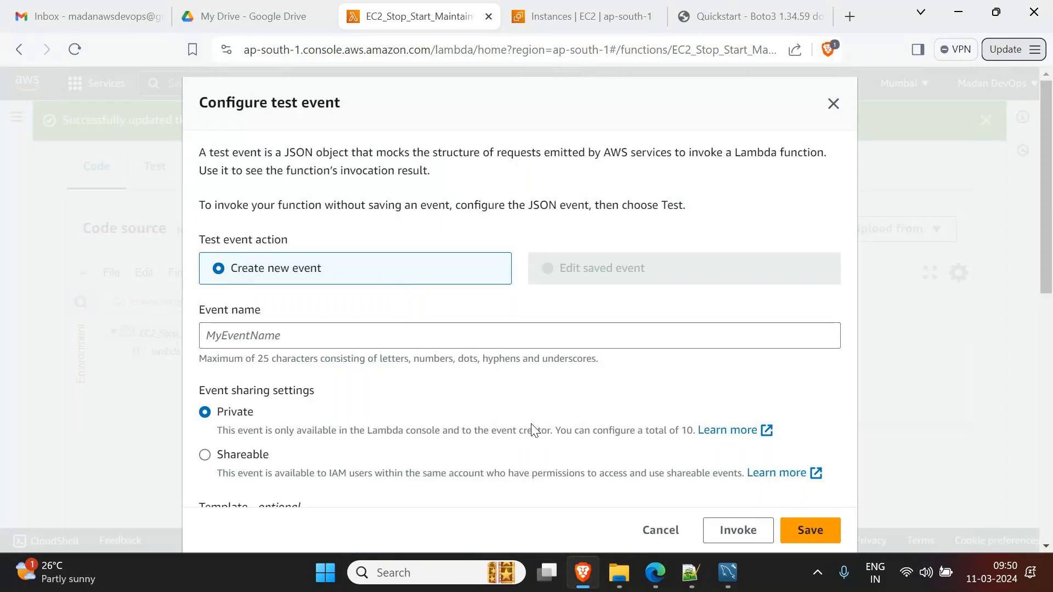
{"action": "scroll", "coordinate": [548, 433], "scroll_direction": "down", "scroll_amount": 3}
{"action": "scroll", "coordinate": [558, 435], "scroll_direction": "down", "scroll_amount": 2}
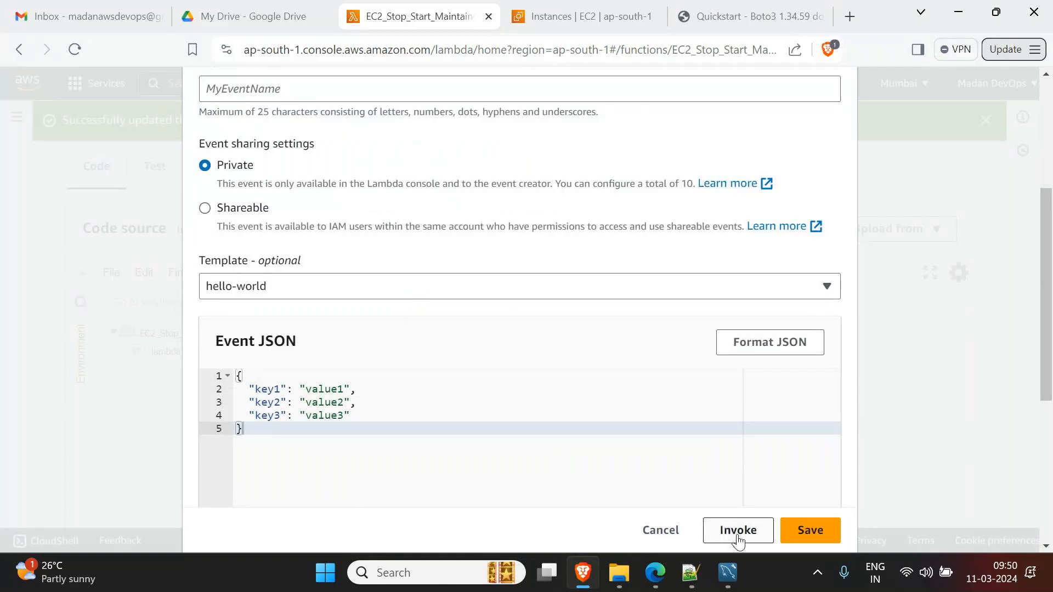
{"action": "left_click", "coordinate": [735, 541]}
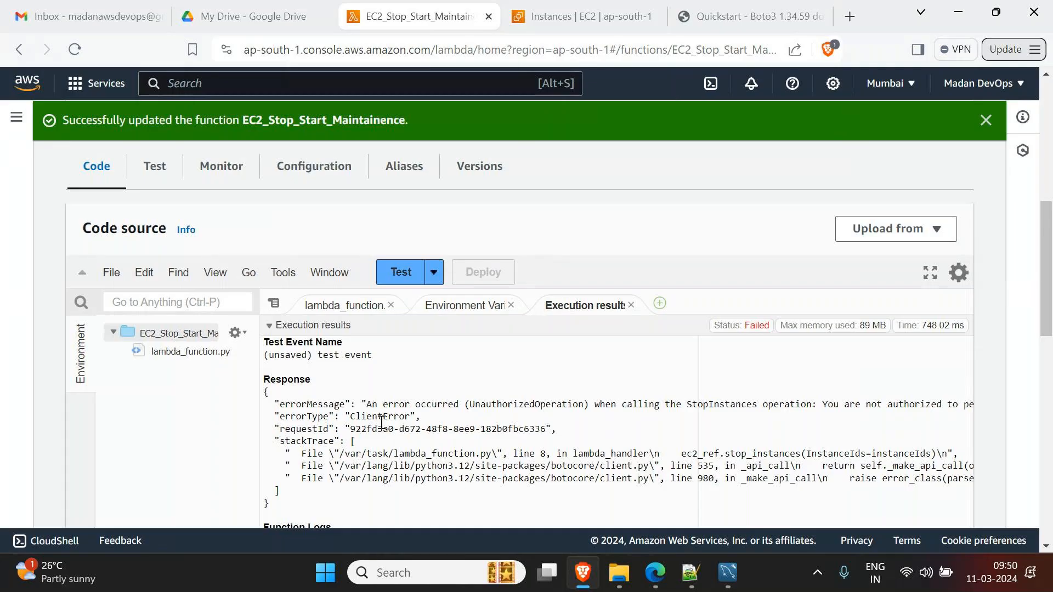
- Read the UnauthorizedOperation error and Function Logs, then go back to lambda_function.py
{"action": "left_click_drag", "start_coordinate": [467, 406], "coordinate": [586, 408]}
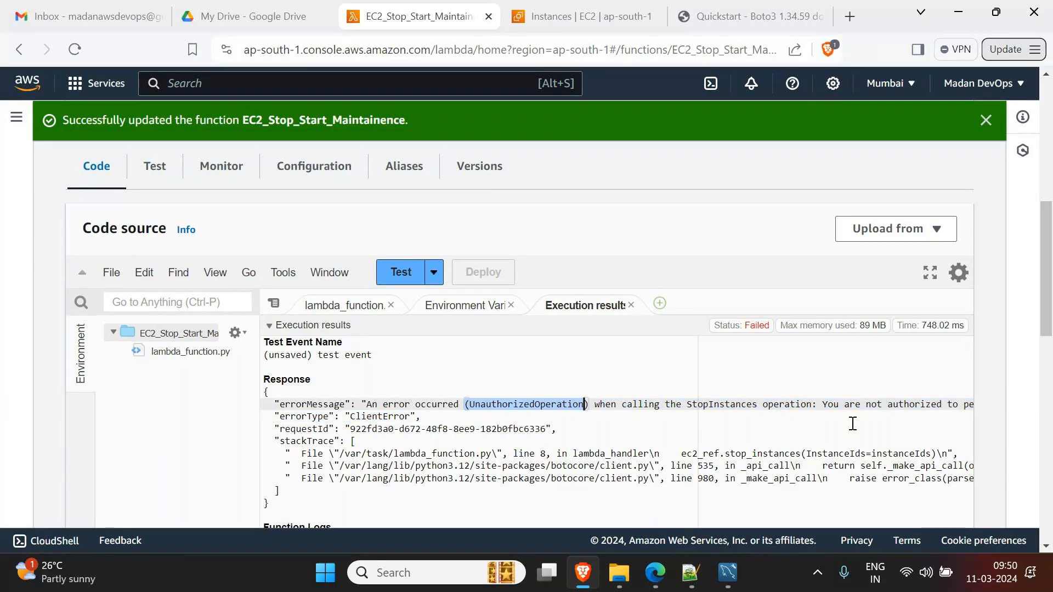
{"action": "scroll", "coordinate": [852, 423], "scroll_direction": "down", "scroll_amount": 3}
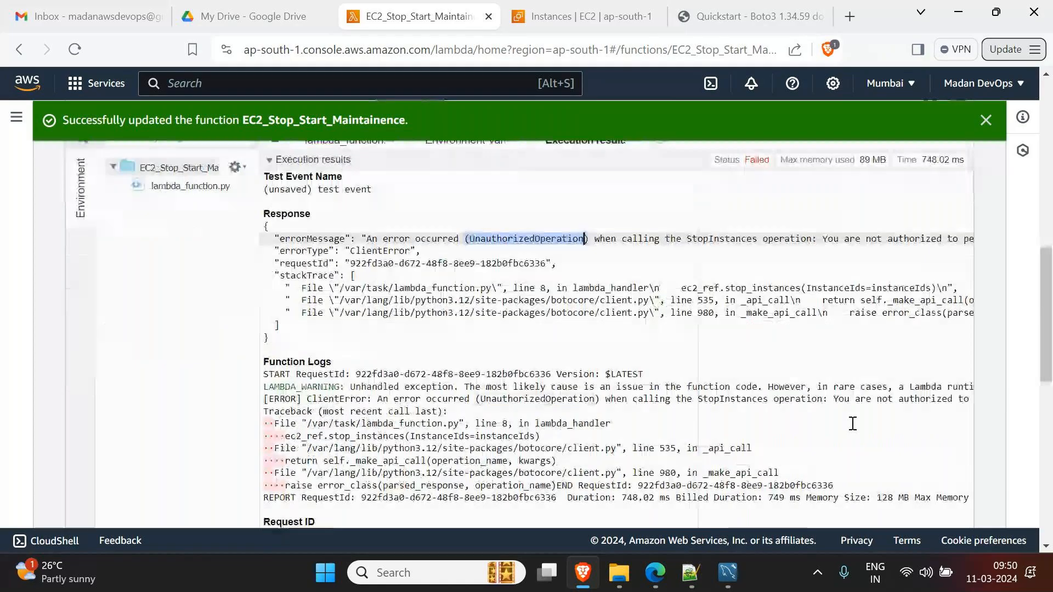
{"action": "scroll", "coordinate": [439, 516], "scroll_direction": "down", "scroll_amount": 2}
{"action": "left_click_drag", "start_coordinate": [319, 498], "coordinate": [348, 496]}
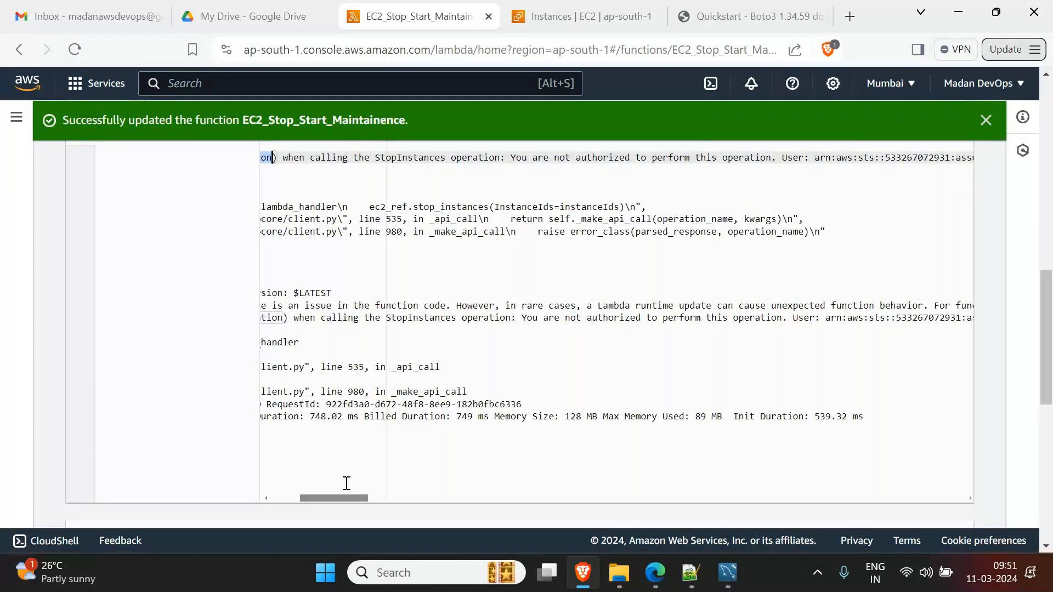
{"action": "left_click_drag", "start_coordinate": [344, 500], "coordinate": [380, 500]}
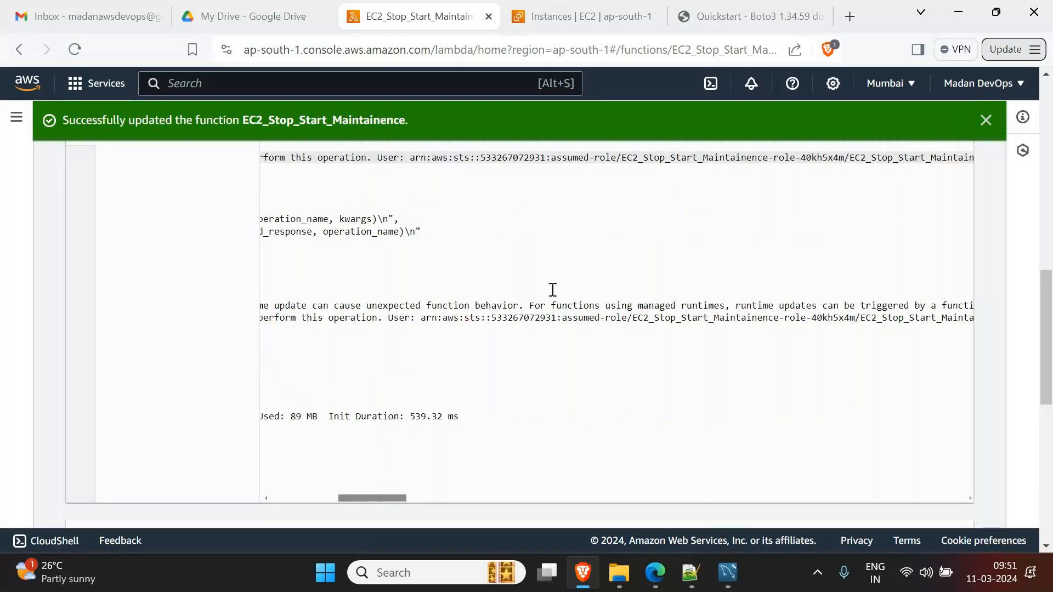
{"action": "left_click_drag", "start_coordinate": [366, 498], "coordinate": [299, 498]}
{"action": "scroll", "coordinate": [243, 450], "scroll_direction": "up", "scroll_amount": 3}
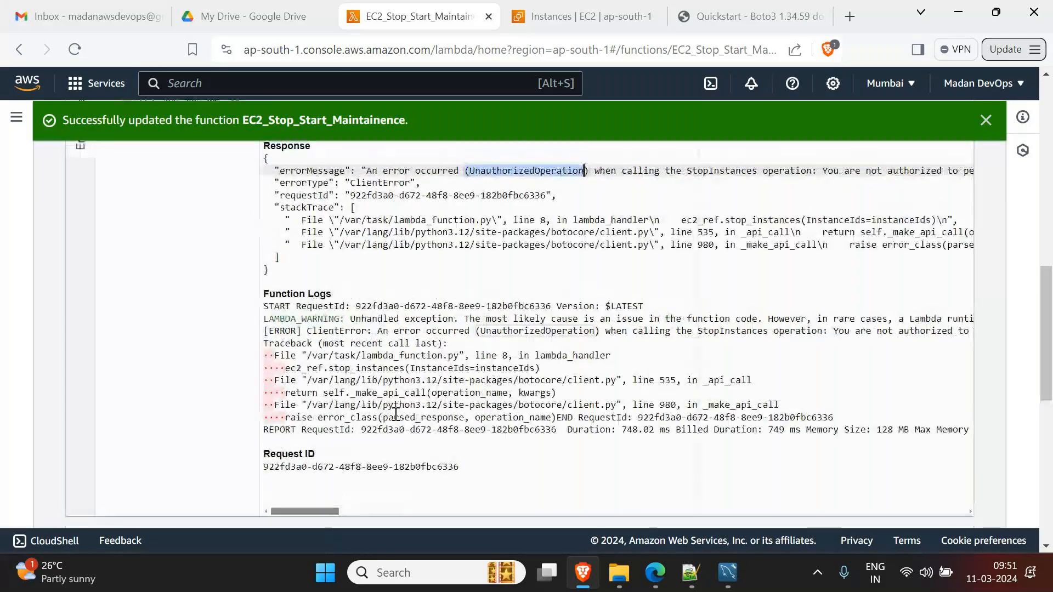
{"action": "left_click", "coordinate": [346, 224]}
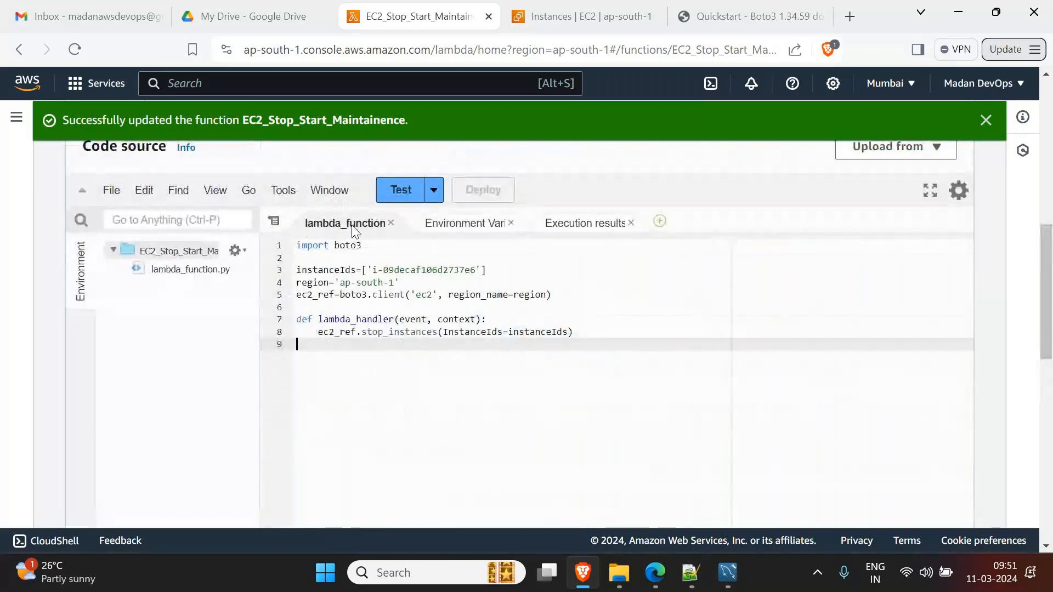
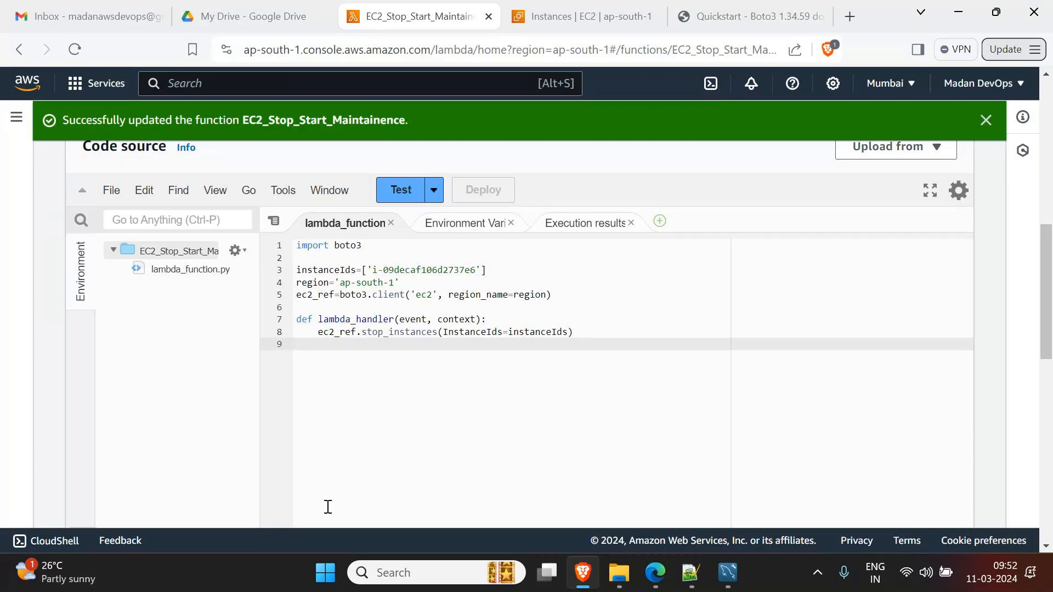
- From Configuration > Permissions, open the execution role EC2_Stop_Start_Maintainence-role-40kh5x4m in IAM
{"action": "scroll", "coordinate": [328, 483], "scroll_direction": "up", "scroll_amount": 5}
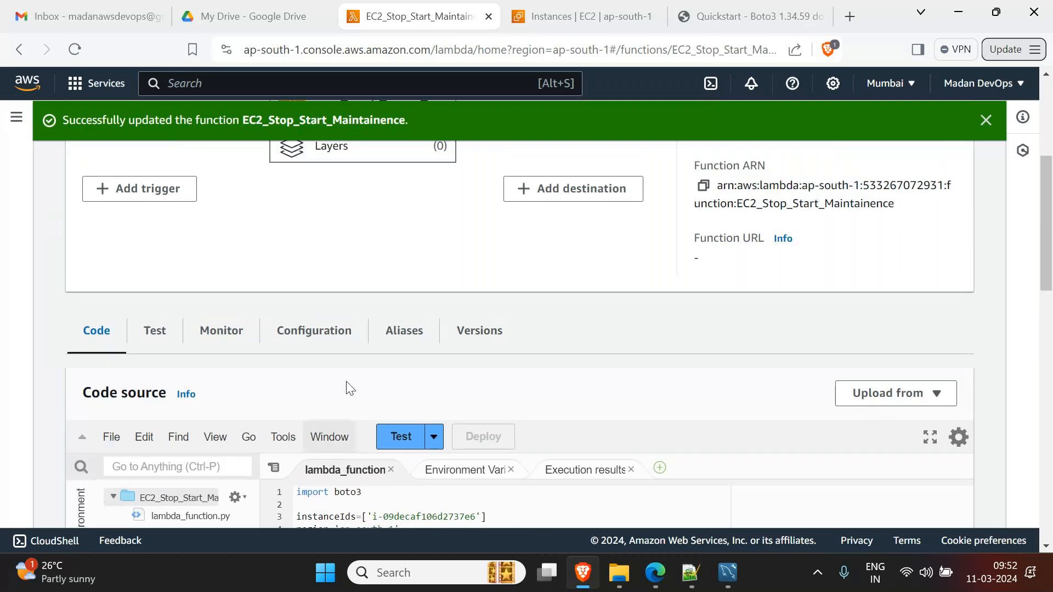
{"action": "scroll", "coordinate": [362, 357], "scroll_direction": "down", "scroll_amount": 1}
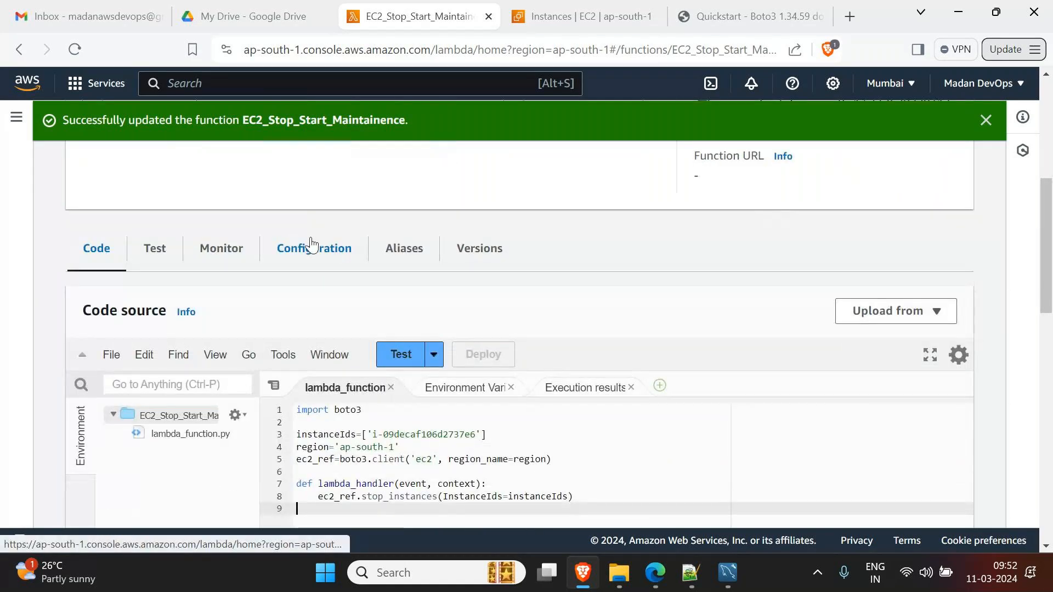
{"action": "left_click", "coordinate": [311, 245]}
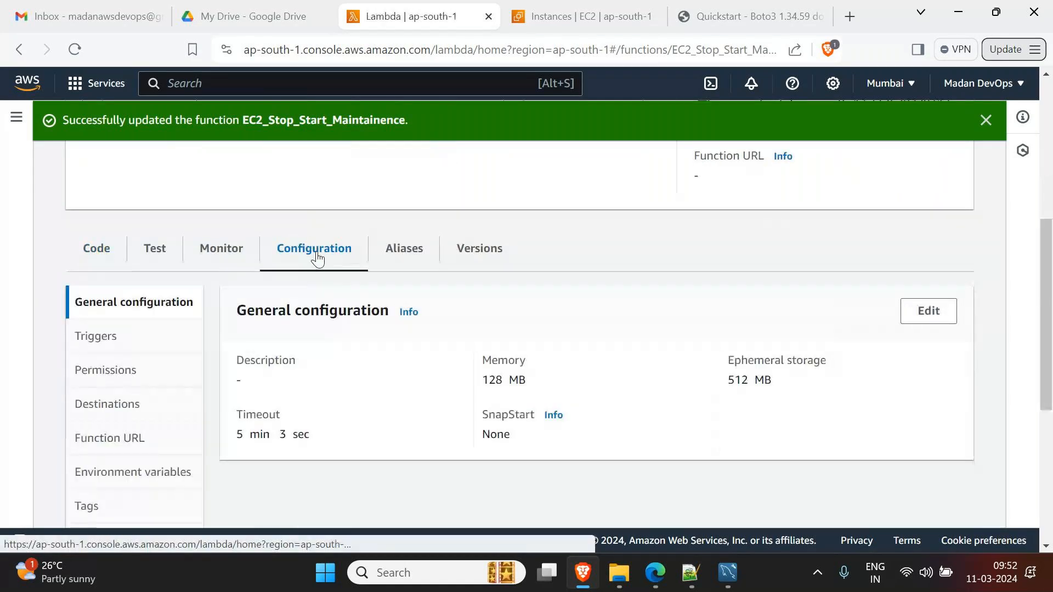
{"action": "left_click", "coordinate": [112, 377]}
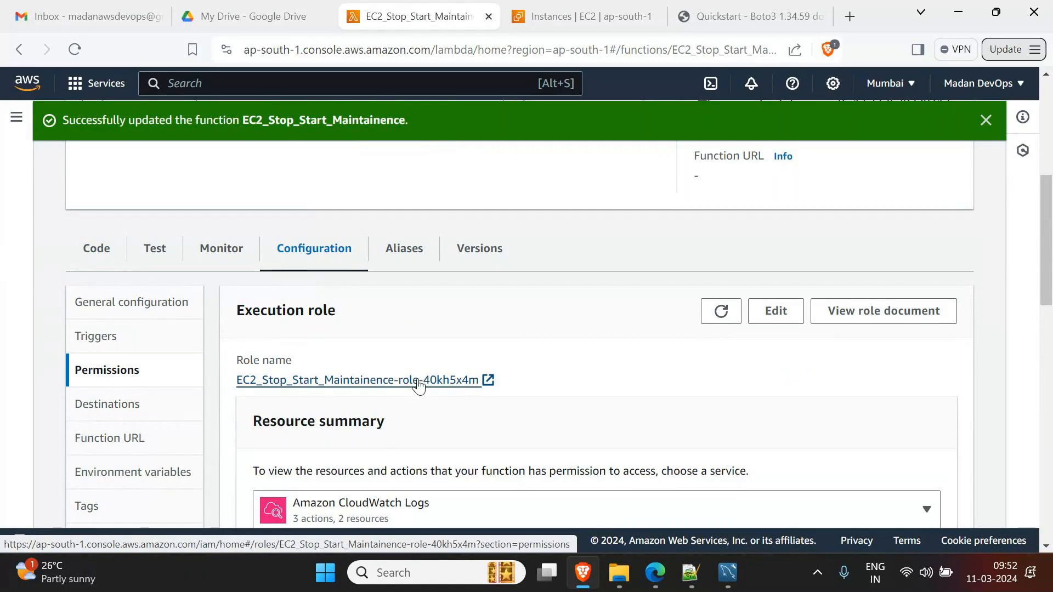
{"action": "left_click", "coordinate": [487, 387]}
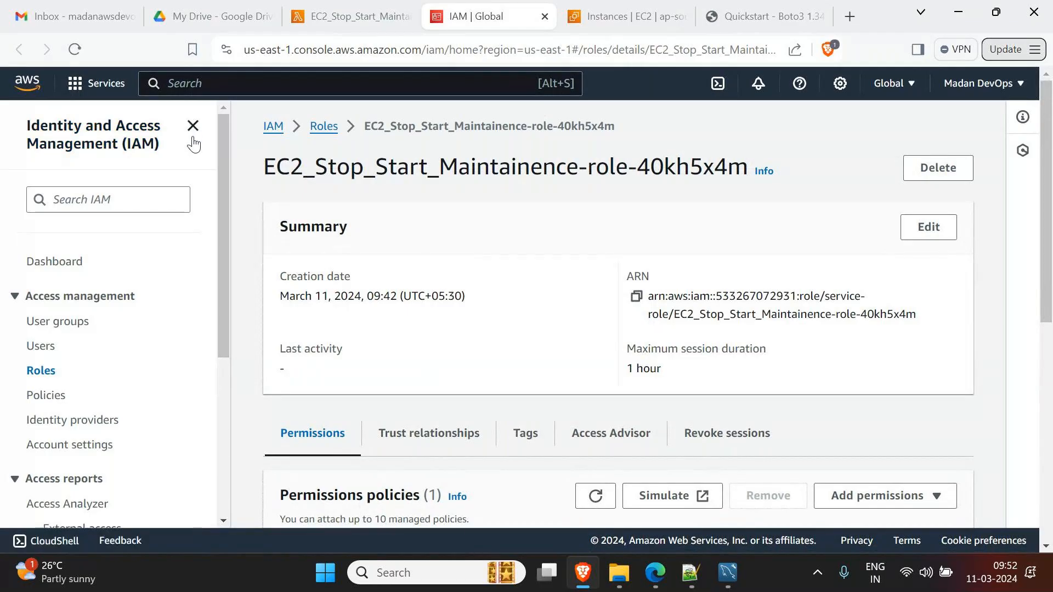
- Review the role's attached policy, widening the policy name column to show full names
{"action": "scroll", "coordinate": [475, 248], "scroll_direction": "down", "scroll_amount": 2}
{"action": "scroll", "coordinate": [477, 250], "scroll_direction": "down", "scroll_amount": 3}
{"action": "scroll", "coordinate": [483, 220], "scroll_direction": "up", "scroll_amount": 2}
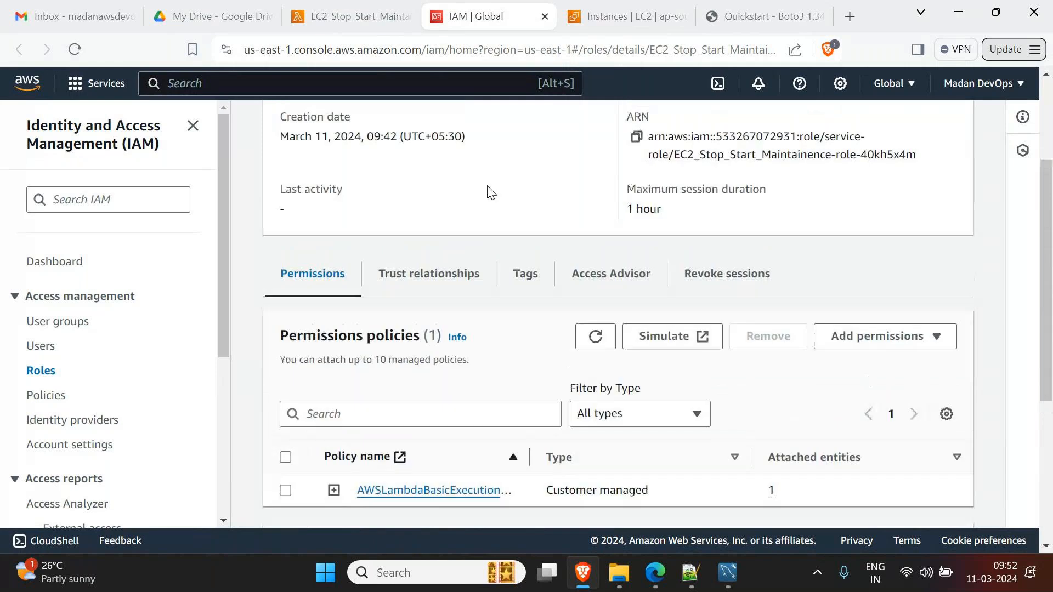
{"action": "scroll", "coordinate": [489, 192], "scroll_direction": "up", "scroll_amount": 4}
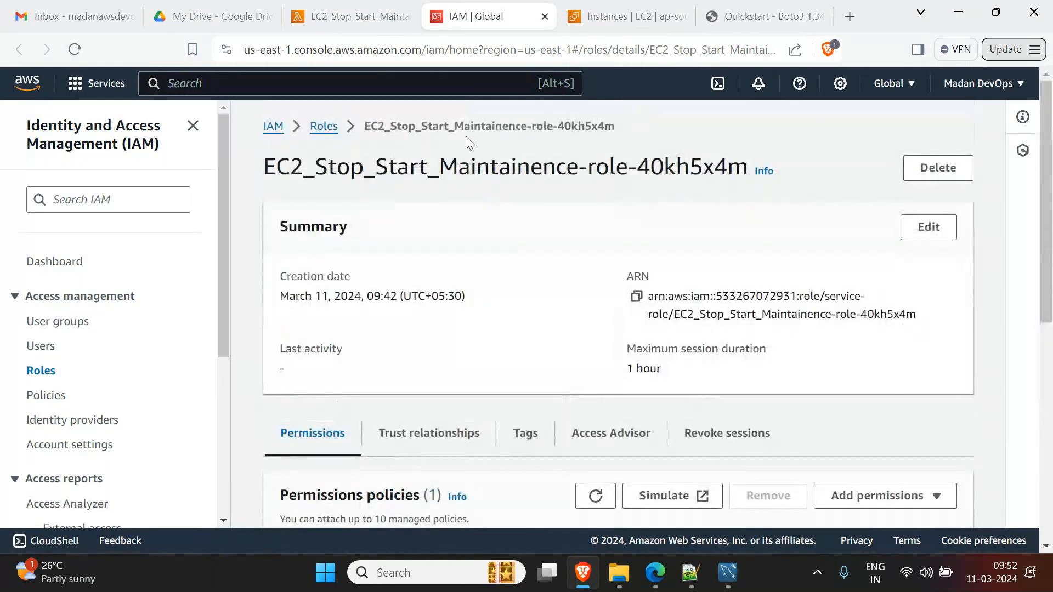
{"action": "scroll", "coordinate": [425, 206], "scroll_direction": "down", "scroll_amount": 6}
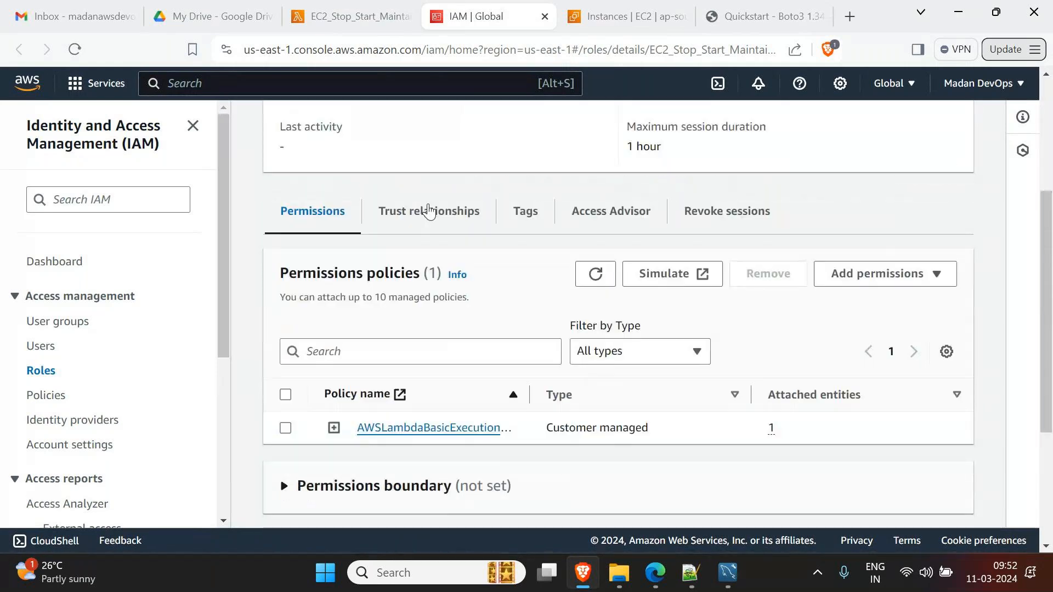
{"action": "scroll", "coordinate": [597, 383], "scroll_direction": "up", "scroll_amount": 2}
{"action": "left_click_drag", "start_coordinate": [531, 372], "coordinate": [639, 372]}
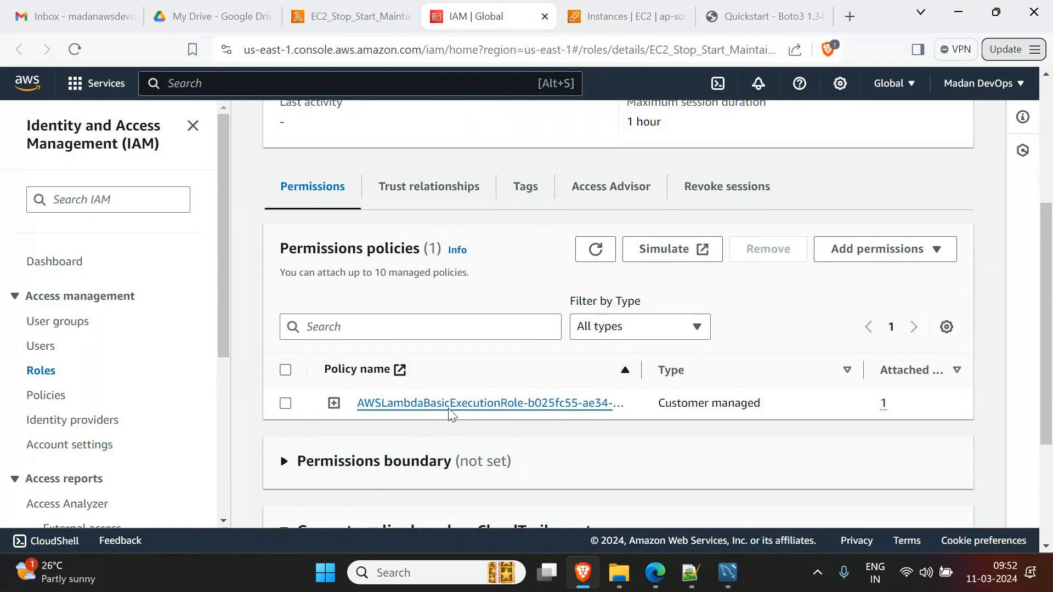
- Search 'ec2f' and attach the AmazonEC2FullAccess policy to the role
{"action": "left_click", "coordinate": [888, 250]}
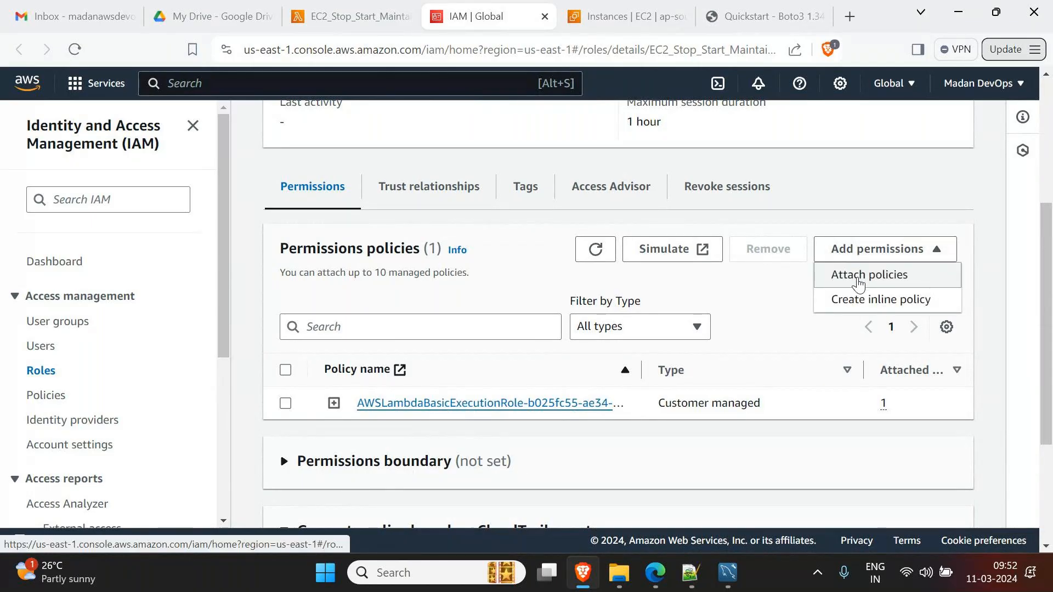
{"action": "left_click", "coordinate": [860, 275]}
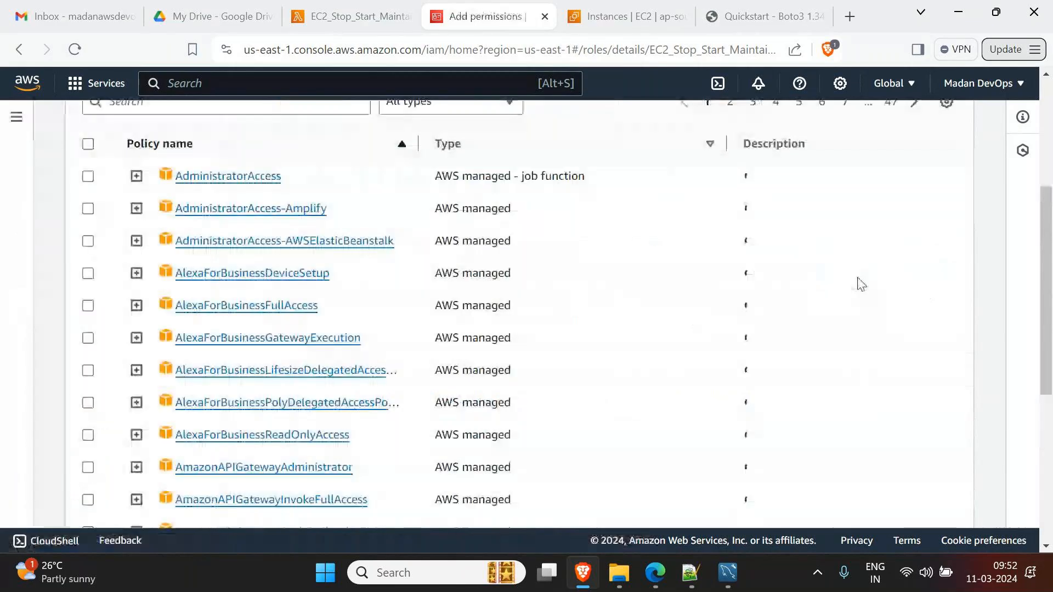
{"action": "scroll", "coordinate": [220, 313], "scroll_direction": "up", "scroll_amount": 4}
{"action": "left_click", "coordinate": [169, 343]}
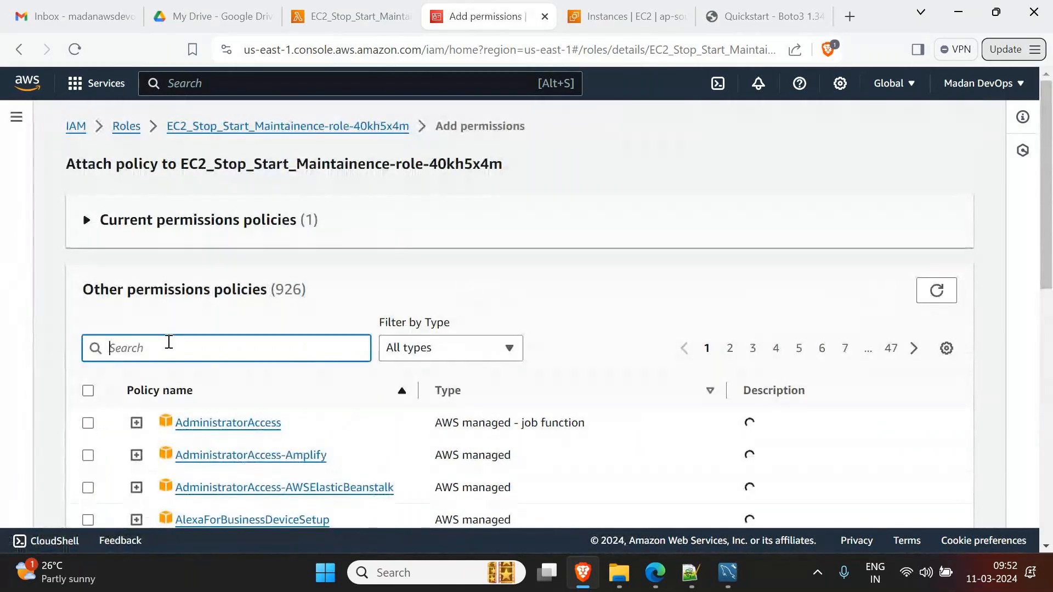
{"action": "type", "text": "ec"}
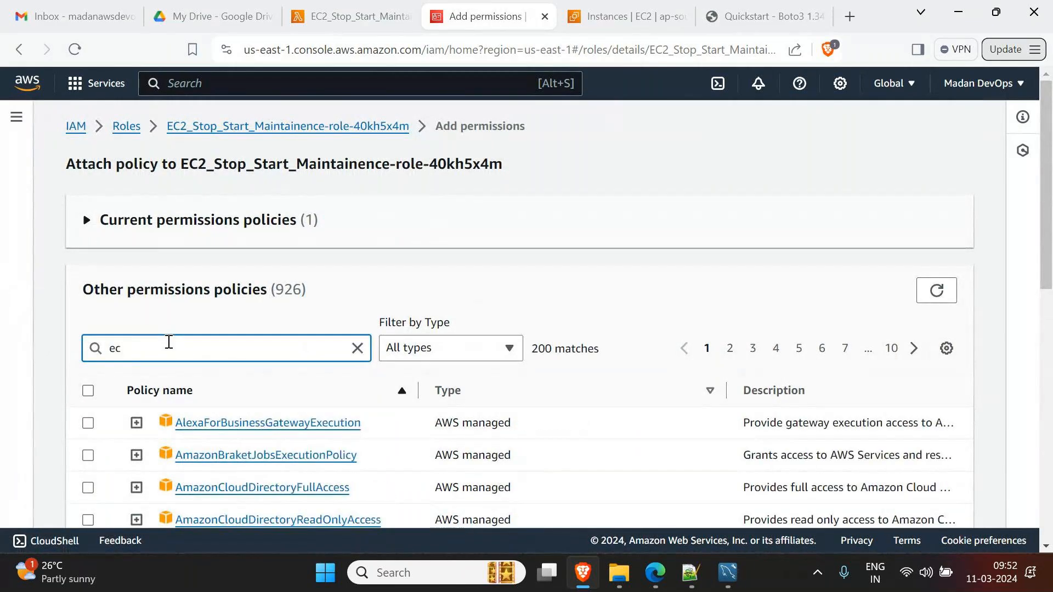
{"action": "type", "text": "2f"}
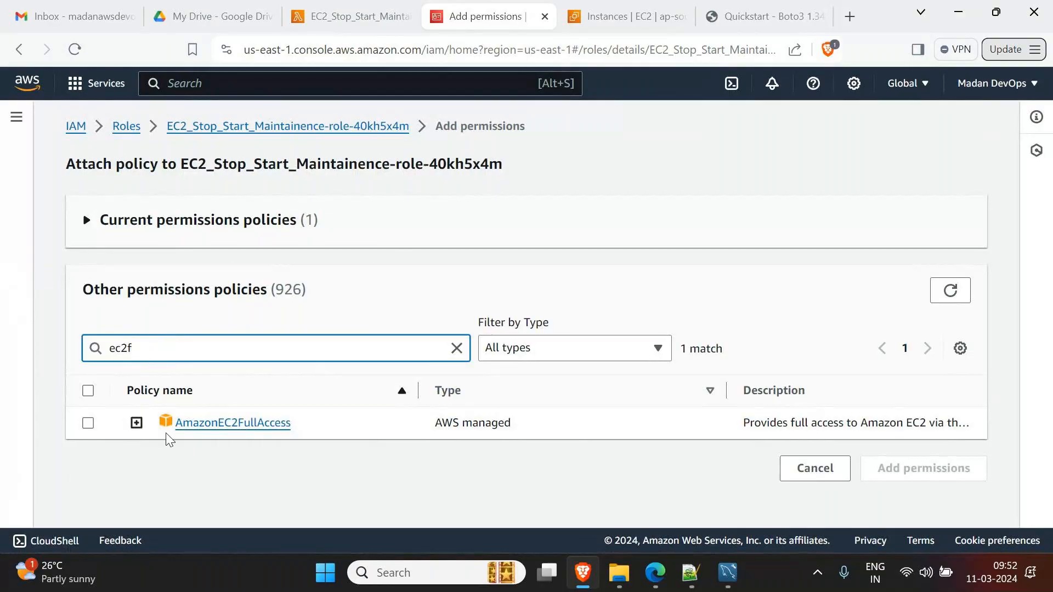
{"action": "left_click", "coordinate": [88, 423]}
{"action": "left_click", "coordinate": [88, 423]}
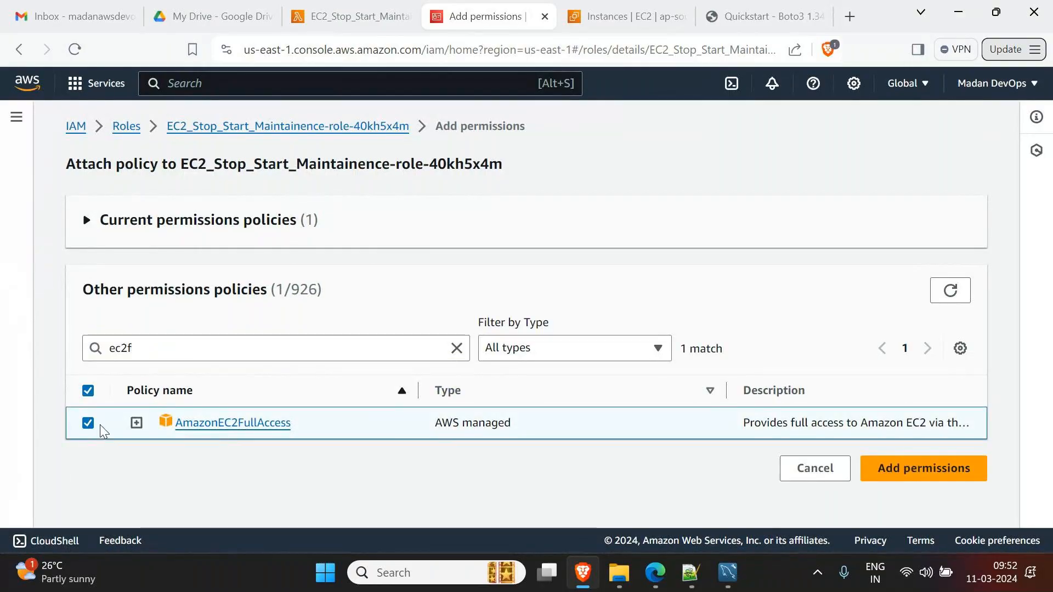
{"action": "left_click", "coordinate": [921, 474]}
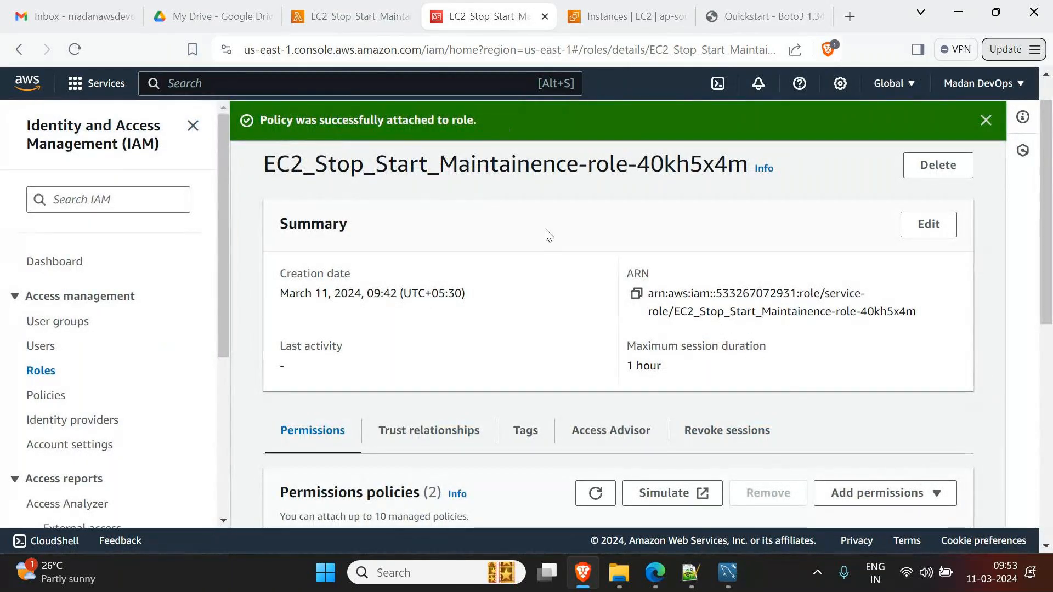
{"action": "left_click", "coordinate": [336, 18]}
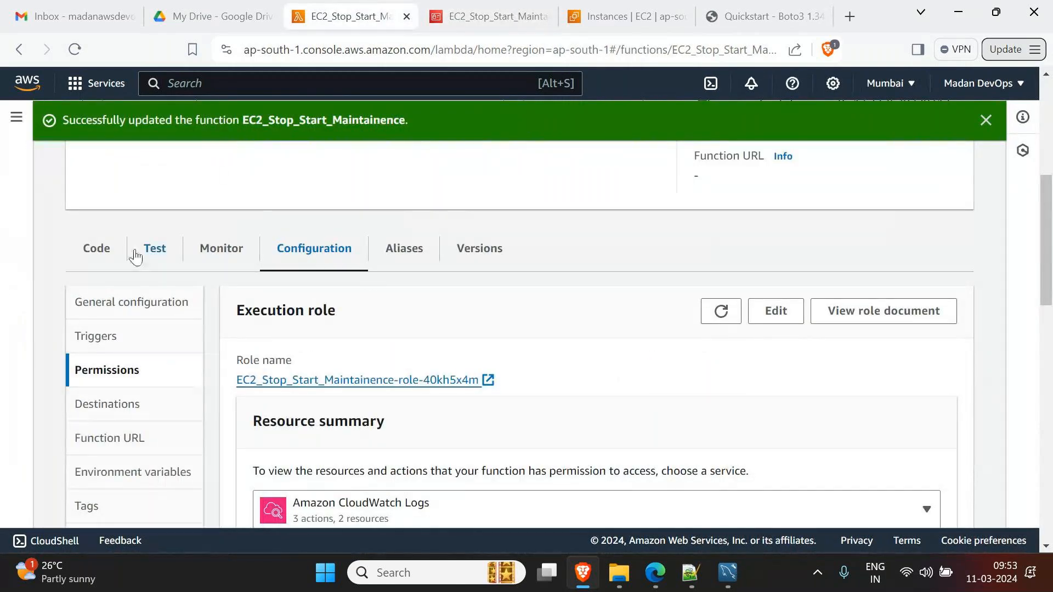
- Test EC2_Stop_Start_Maintainence from the Code tab; it succeeds, returning null
{"action": "left_click", "coordinate": [103, 252]}
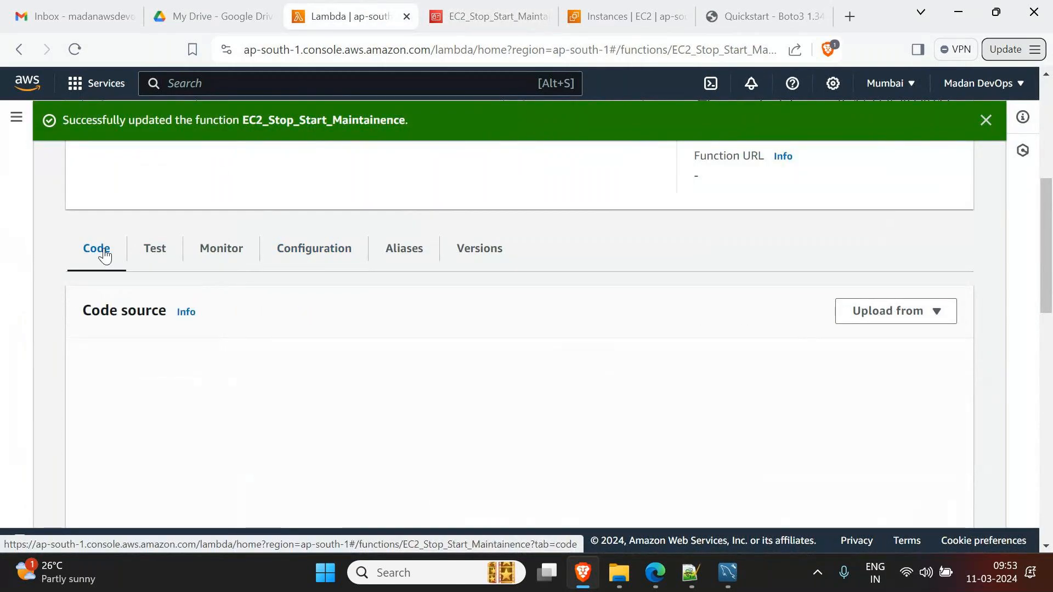
{"action": "scroll", "coordinate": [459, 358], "scroll_direction": "down", "scroll_amount": 3}
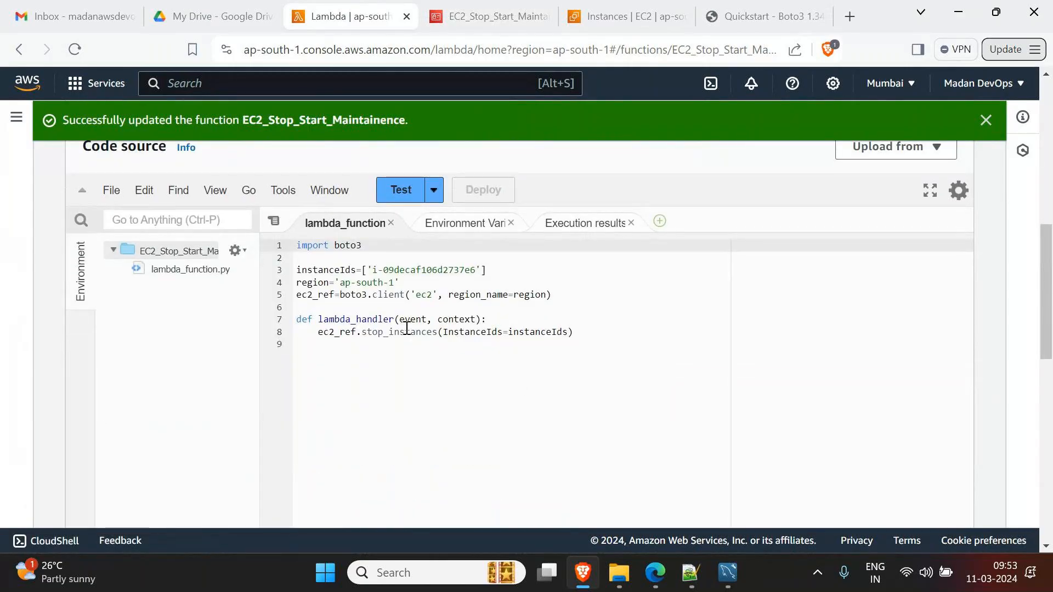
{"action": "left_click", "coordinate": [399, 193]}
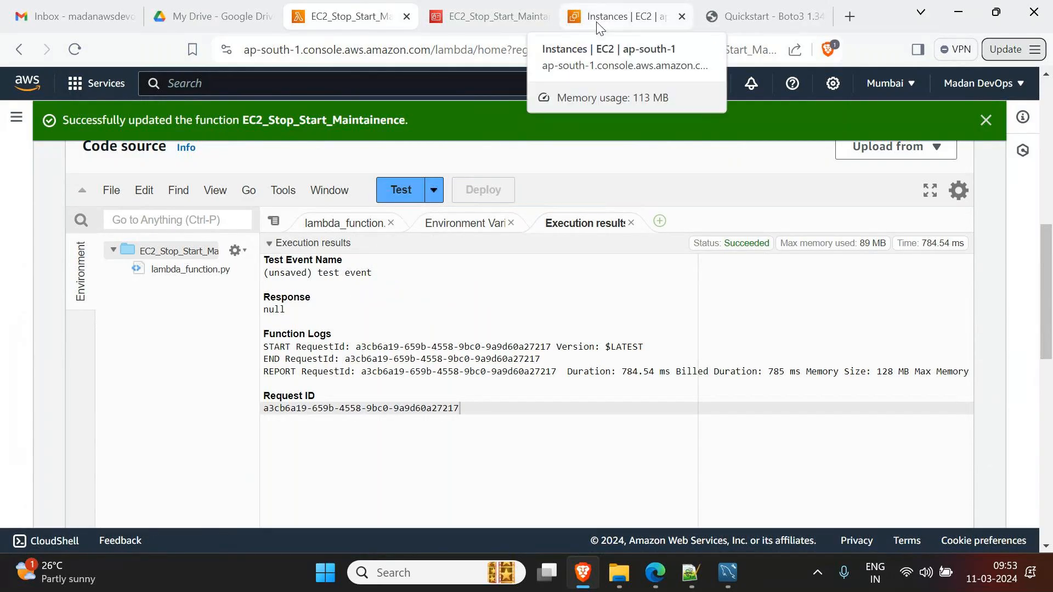
- Refresh the EC2 instances list to confirm Server is Stopped, then return to the Lambda function
{"action": "left_click", "coordinate": [613, 19]}
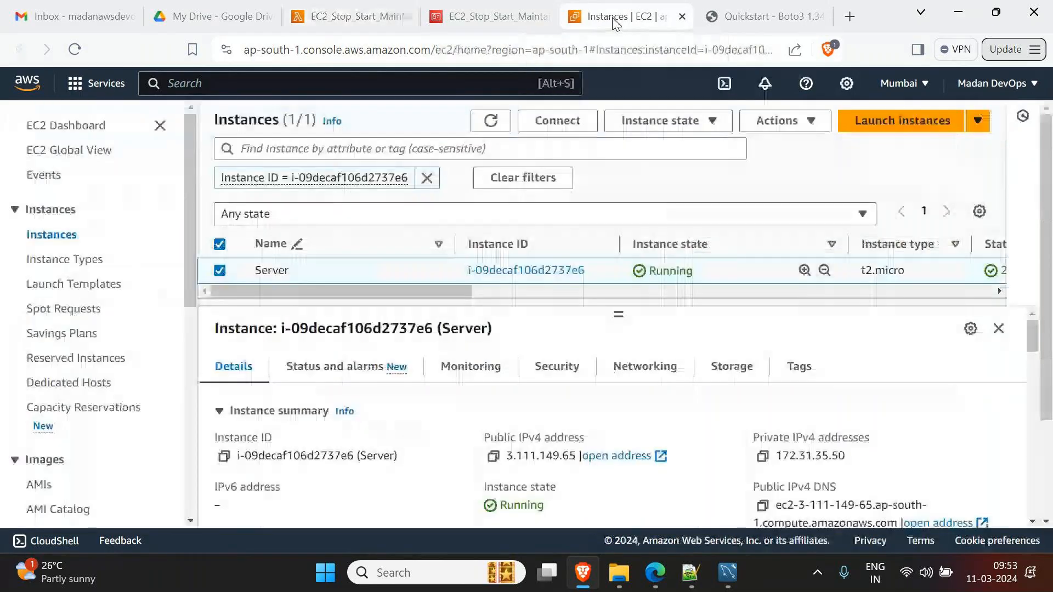
{"action": "left_click", "coordinate": [393, 22]}
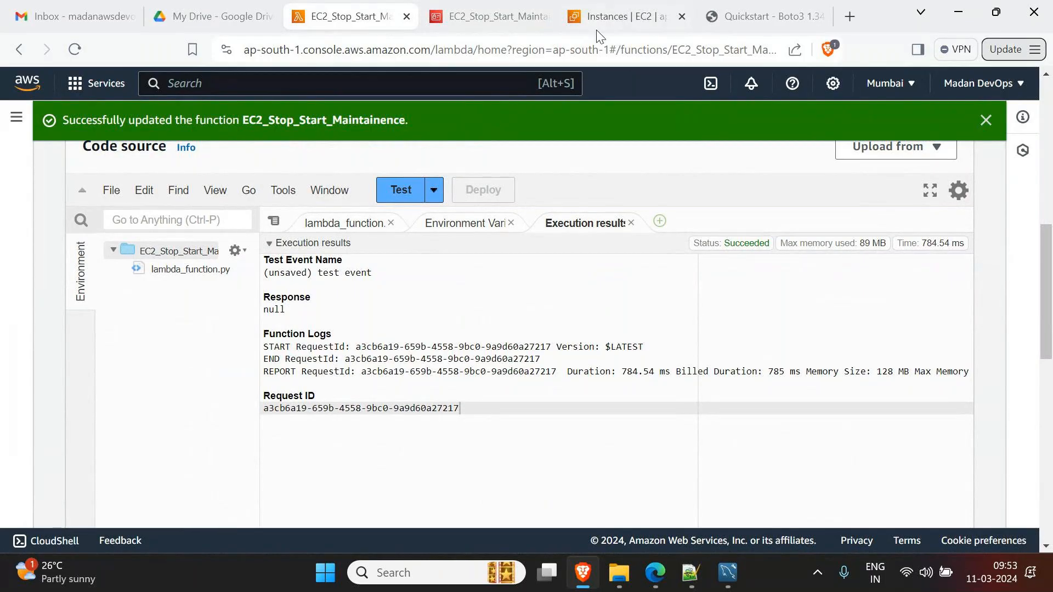
{"action": "left_click", "coordinate": [615, 18]}
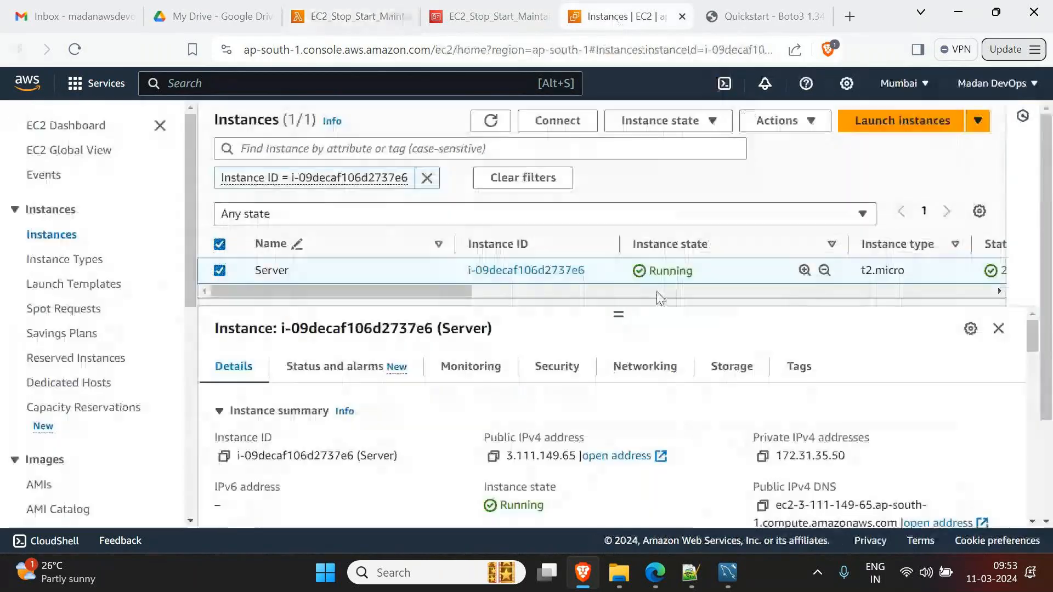
{"action": "left_click", "coordinate": [484, 121]}
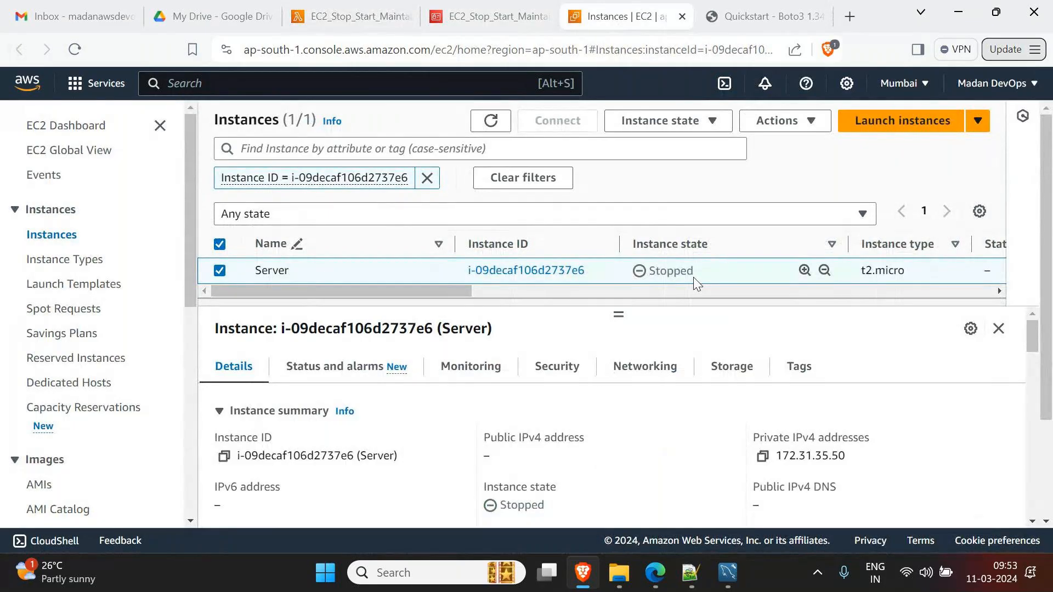
{"action": "left_click", "coordinate": [347, 16]}
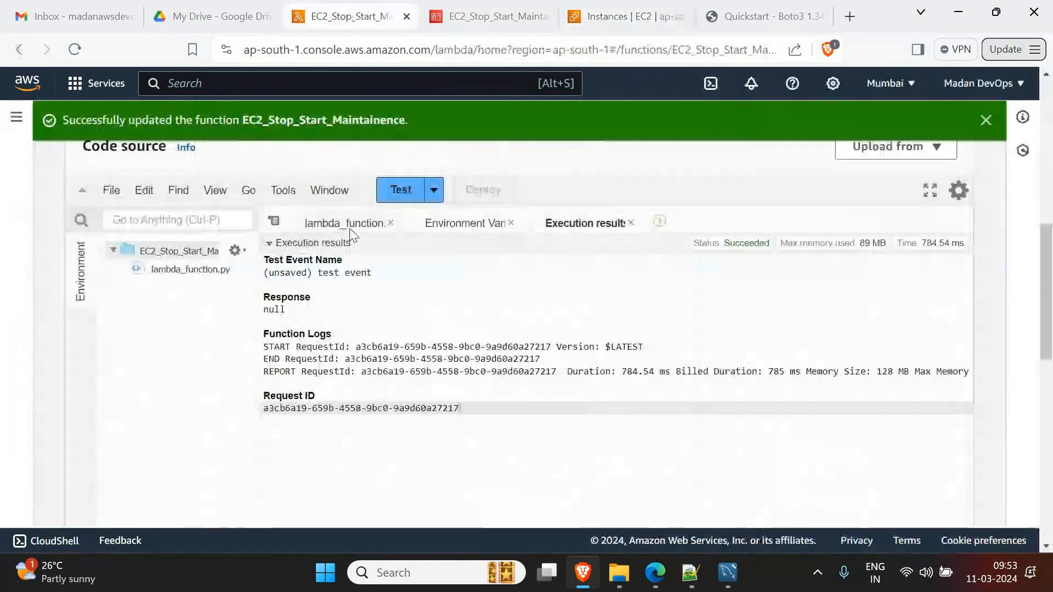
- Change stop_instances to start_instances on line 8 of lambda_function.py and deploy it
{"action": "scroll", "coordinate": [91, 258], "scroll_direction": "up", "scroll_amount": 3}
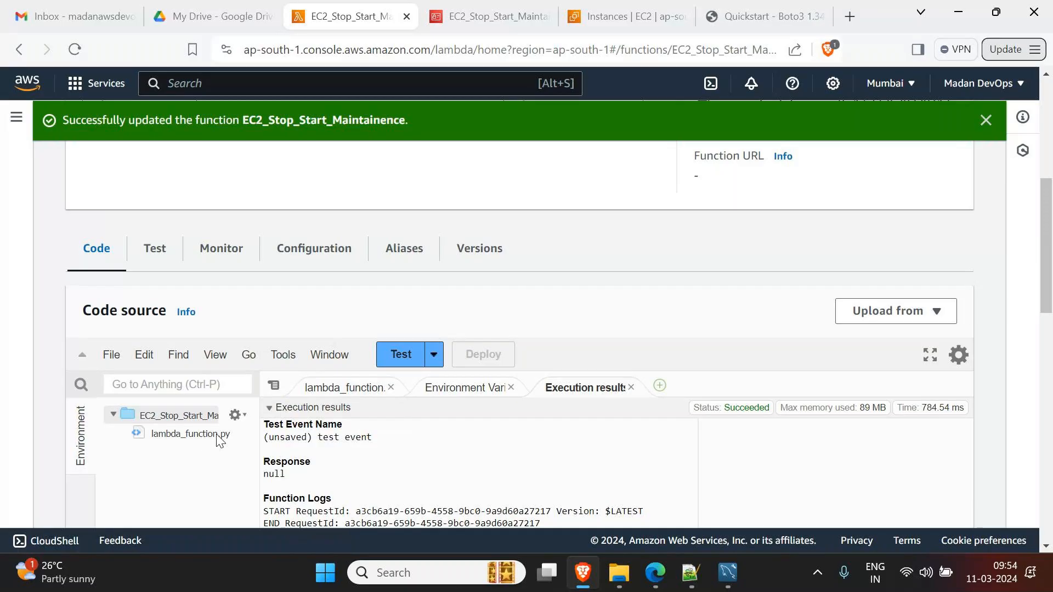
{"action": "left_click", "coordinate": [193, 435]}
{"action": "double_click", "coordinate": [192, 433]}
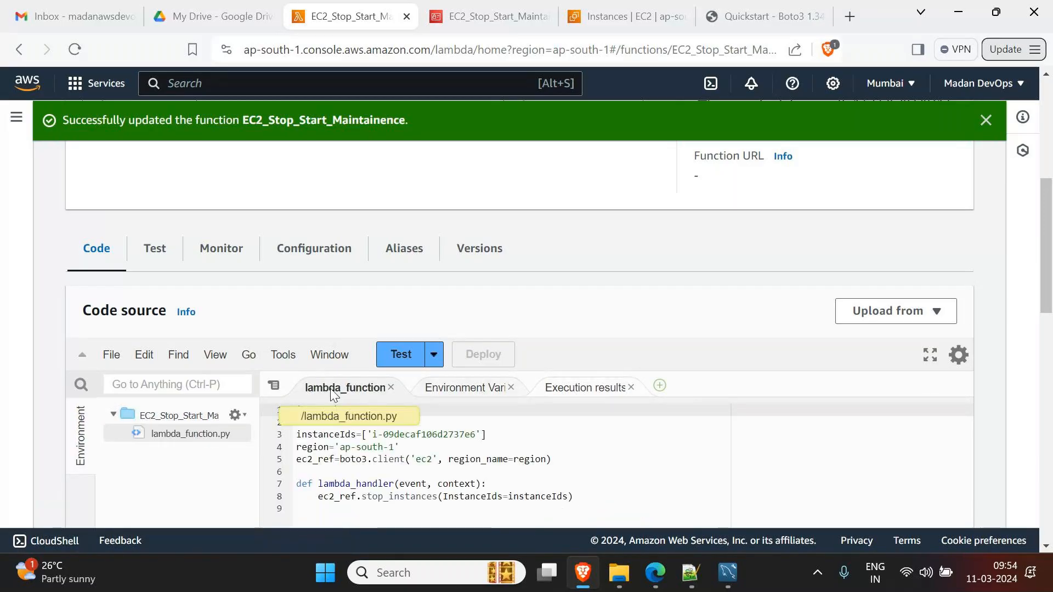
{"action": "scroll", "coordinate": [400, 434], "scroll_direction": "down", "scroll_amount": 3}
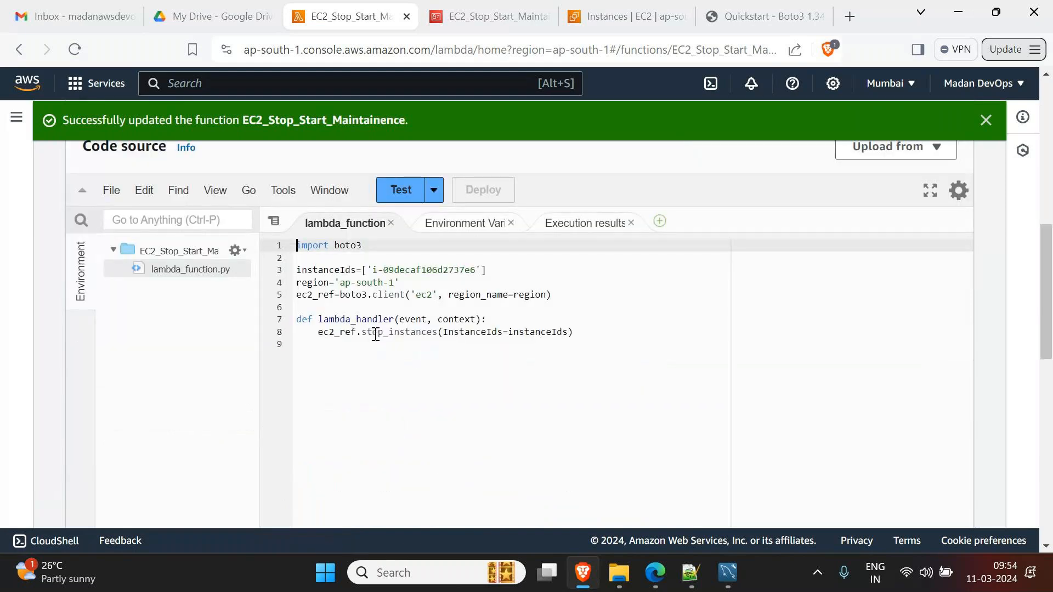
{"action": "left_click", "coordinate": [376, 335]}
{"action": "key", "text": "BackSpace"}
{"action": "key", "text": "Delete"}
{"action": "type", "text": "art"}
{"action": "key", "text": "ctrl+s"}
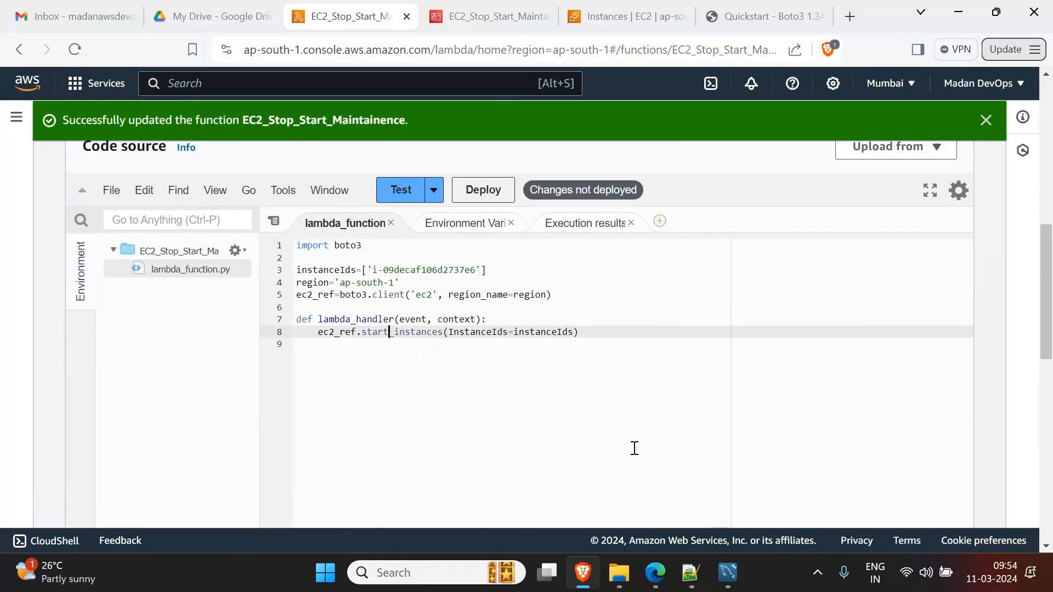
{"action": "left_click", "coordinate": [616, 446]}
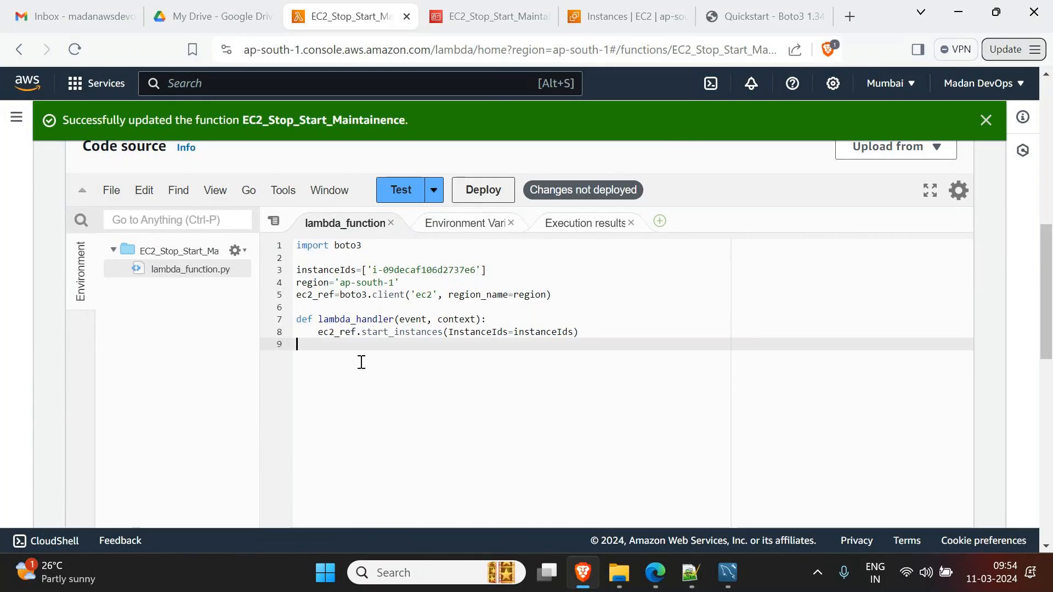
{"action": "left_click", "coordinate": [478, 191]}
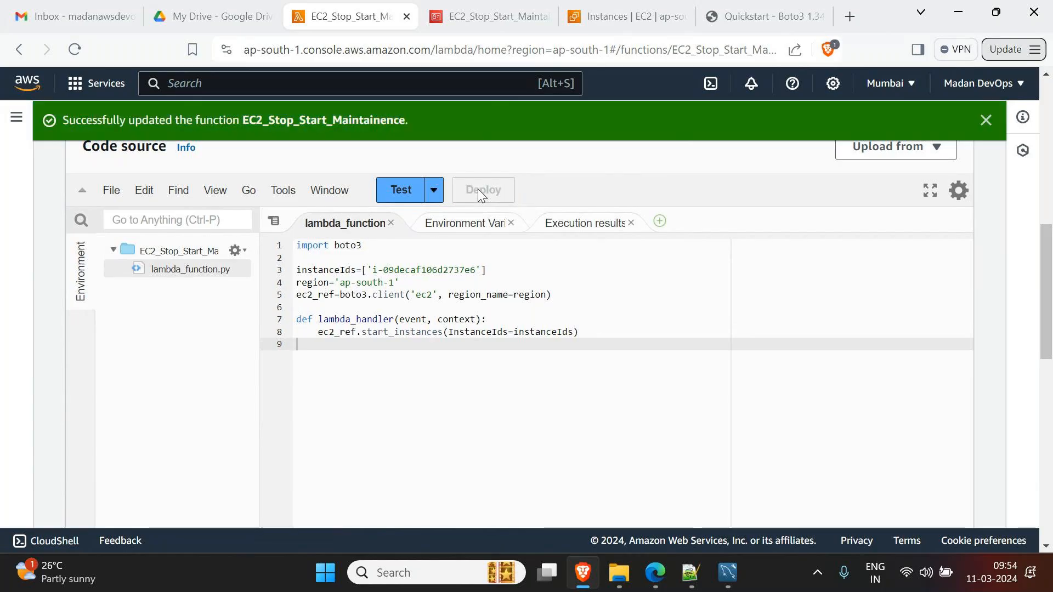
- Run a test, read the AttributeError, and inspect the start_instances call on line 8
{"action": "left_click", "coordinate": [398, 195]}
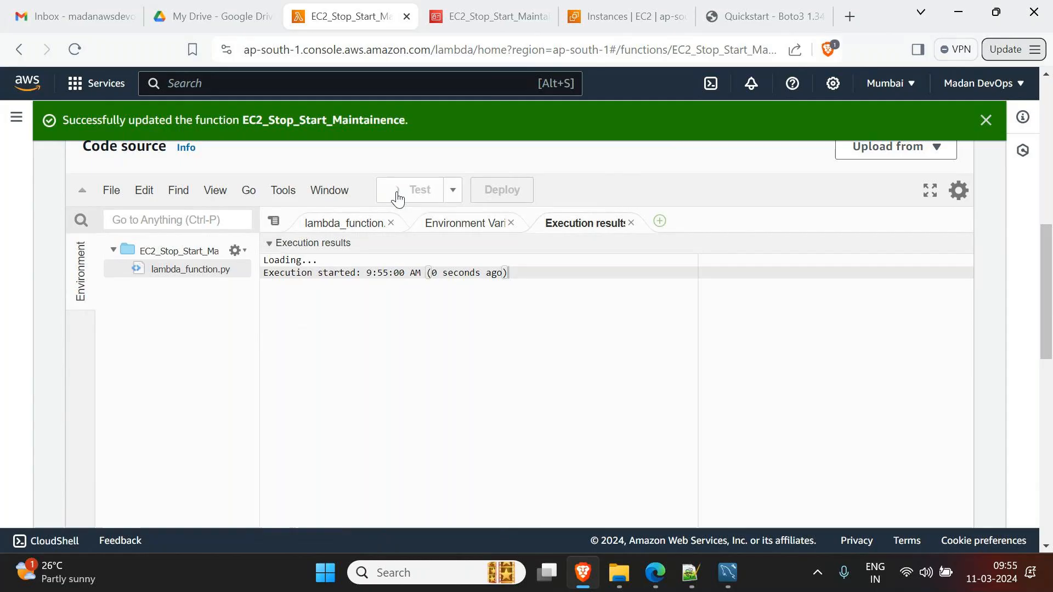
{"action": "scroll", "coordinate": [522, 258], "scroll_direction": "down", "scroll_amount": 1}
{"action": "scroll", "coordinate": [536, 431], "scroll_direction": "up", "scroll_amount": 1}
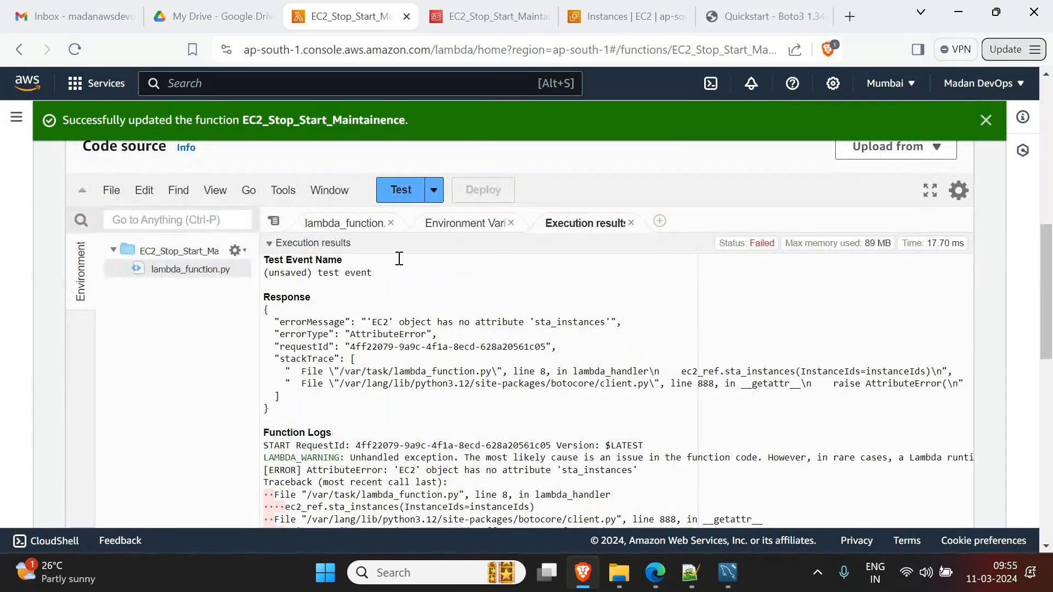
{"action": "left_click", "coordinate": [329, 222]}
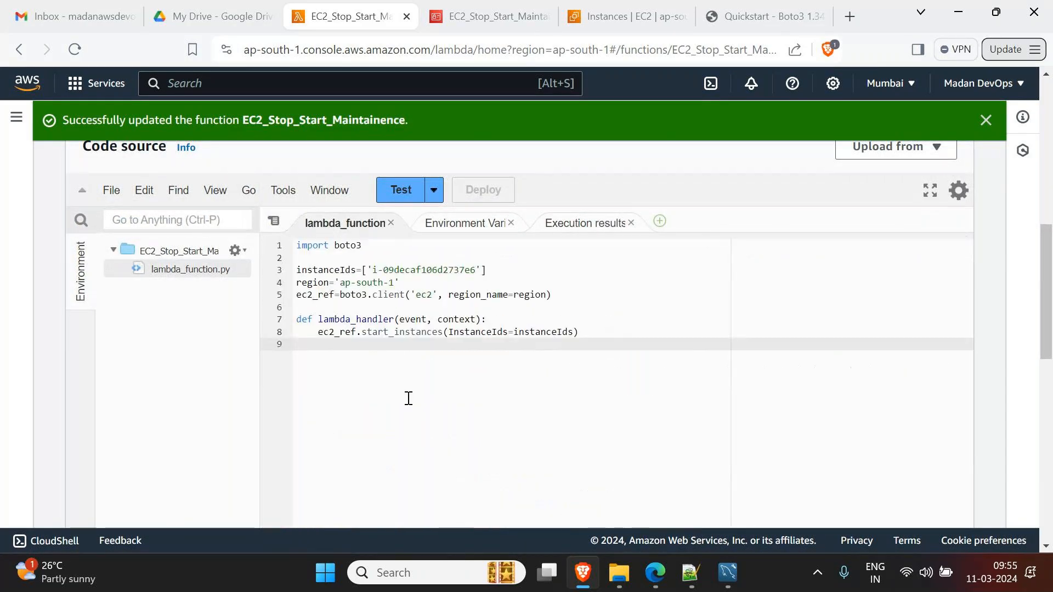
{"action": "left_click", "coordinate": [393, 336]}
{"action": "left_click", "coordinate": [409, 358]}
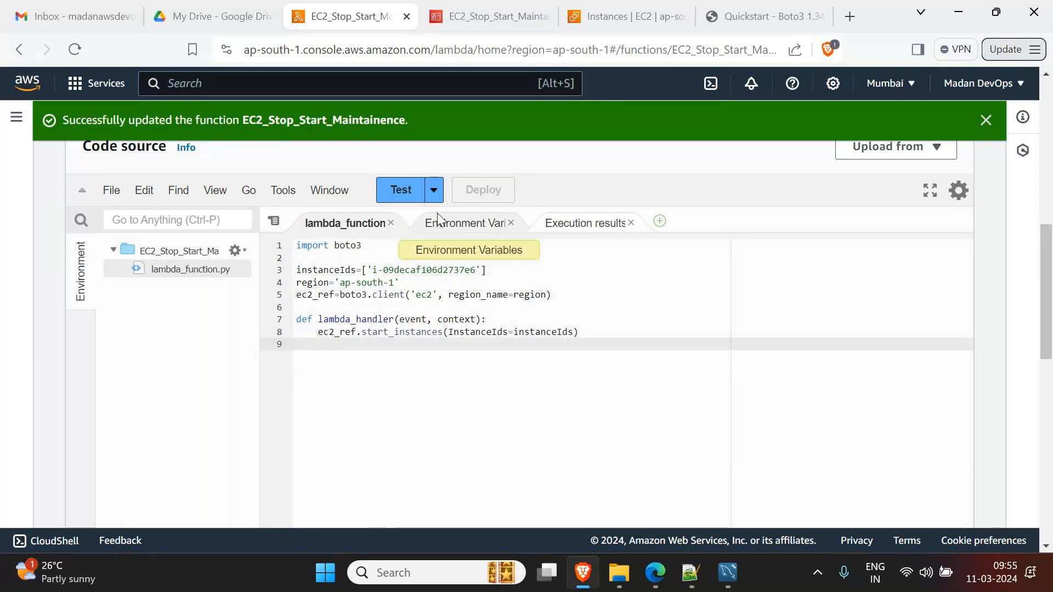
{"action": "left_click", "coordinate": [401, 191]}
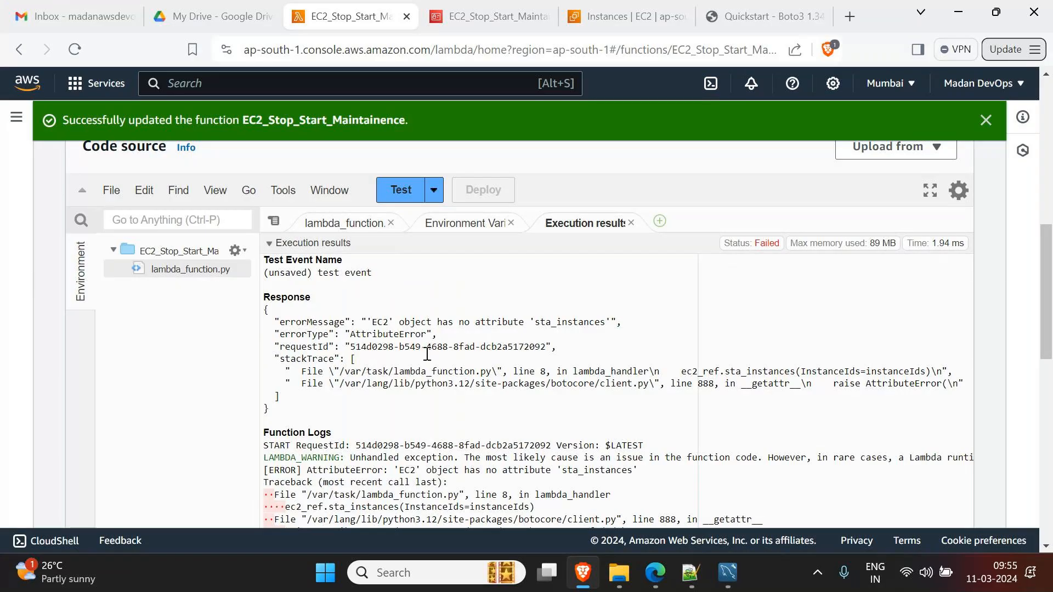
- Retype the start_instances method name, redeploy, and rerun the test successfully
{"action": "left_click", "coordinate": [323, 225]}
{"action": "left_click", "coordinate": [395, 332]}
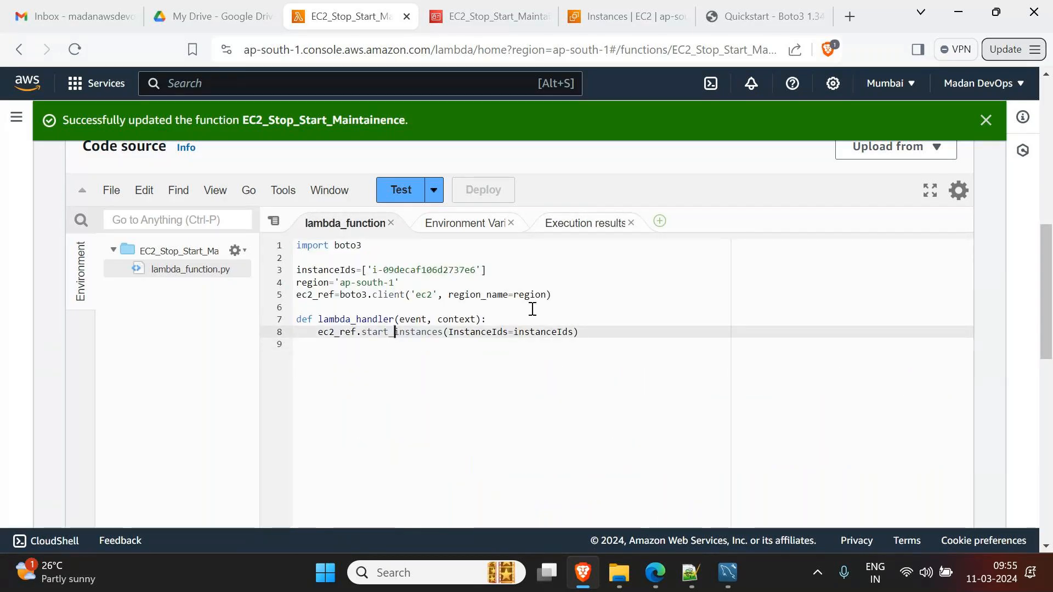
{"action": "left_click", "coordinate": [447, 332]}
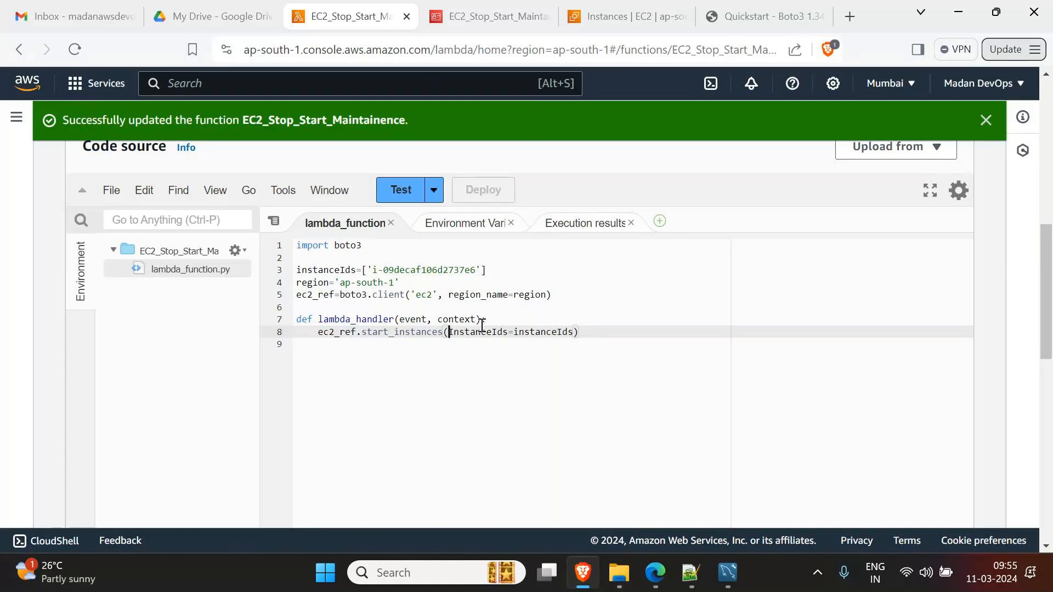
{"action": "key", "text": "BackSpace"}
{"action": "key", "text": "BackSpace"}
{"action": "key", "text": "BackSpace"}
{"action": "key", "text": "BackSpace"}
{"action": "key", "text": "BackSpace"}
{"action": "key", "text": "BackSpace"}
{"action": "key", "text": "BackSpace"}
{"action": "key", "text": "BackSpace"}
{"action": "key", "text": "BackSpace"}
{"action": "key", "text": "BackSpace"}
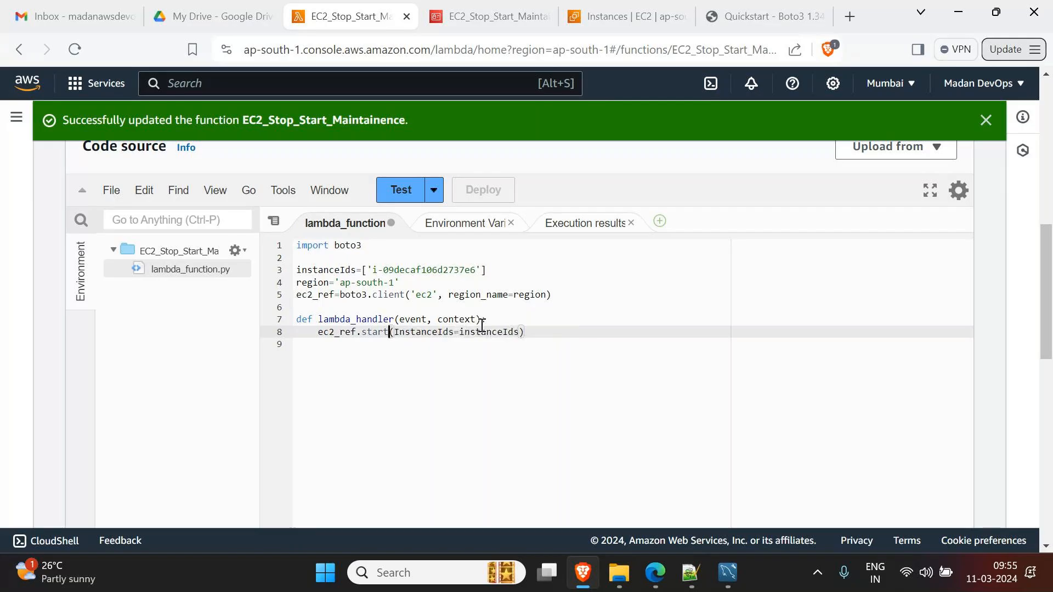
{"action": "type", "text": "_instances"}
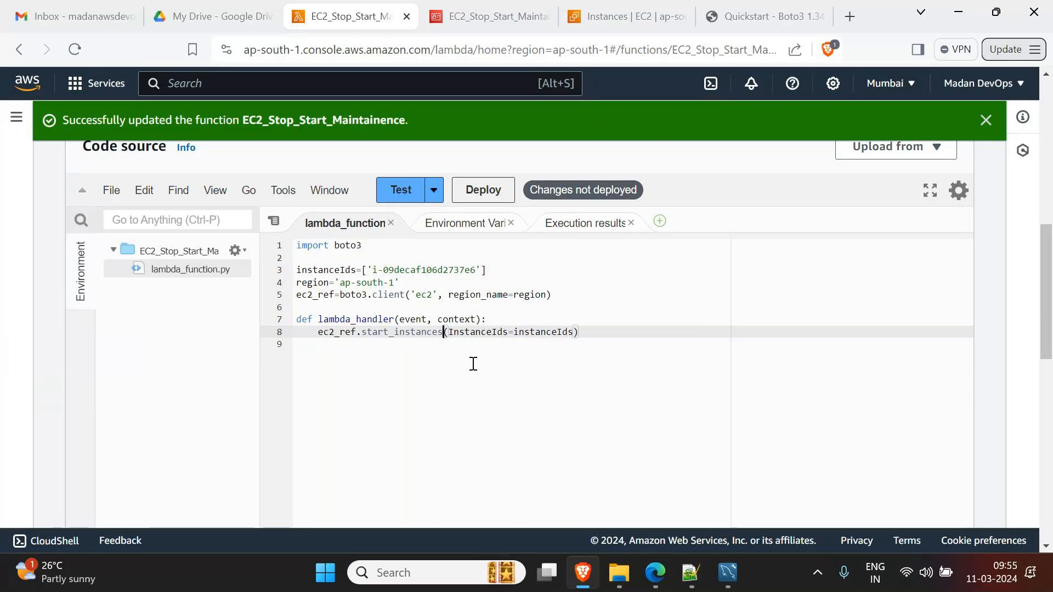
{"action": "left_click", "coordinate": [475, 368]}
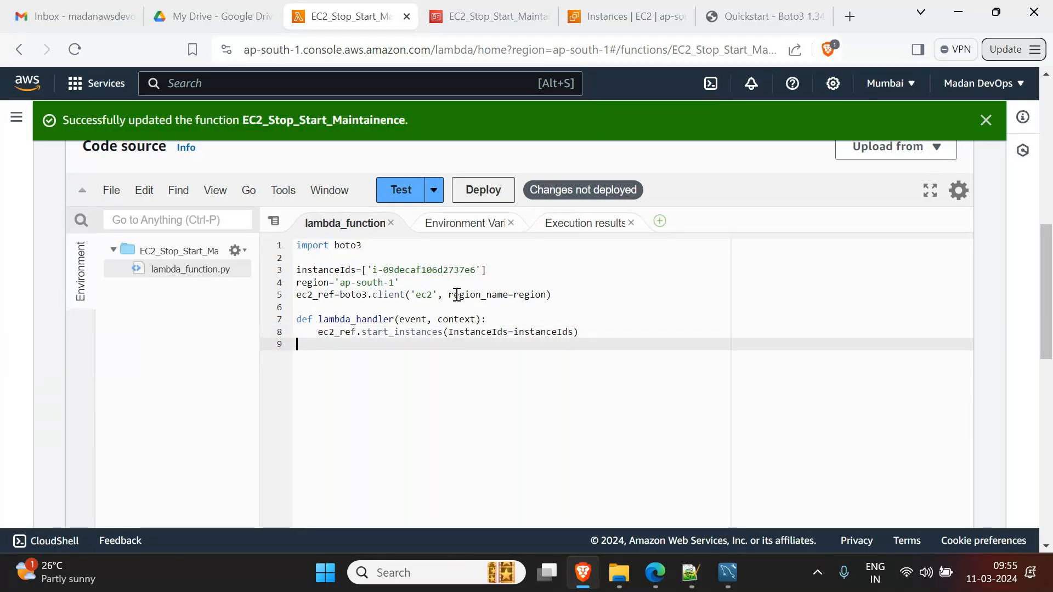
{"action": "left_click", "coordinate": [479, 192]}
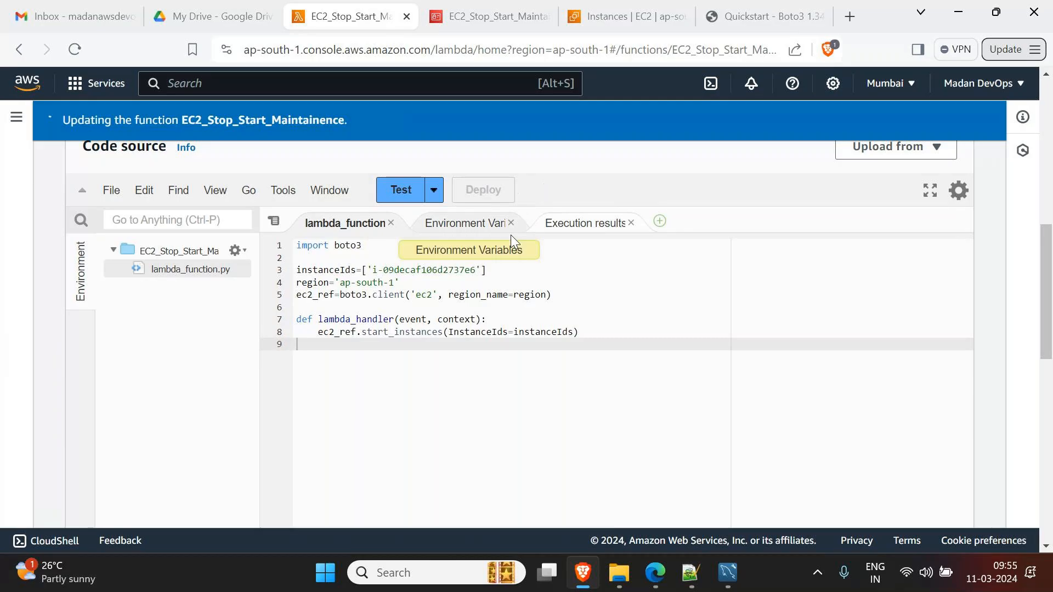
{"action": "left_click", "coordinate": [397, 203]}
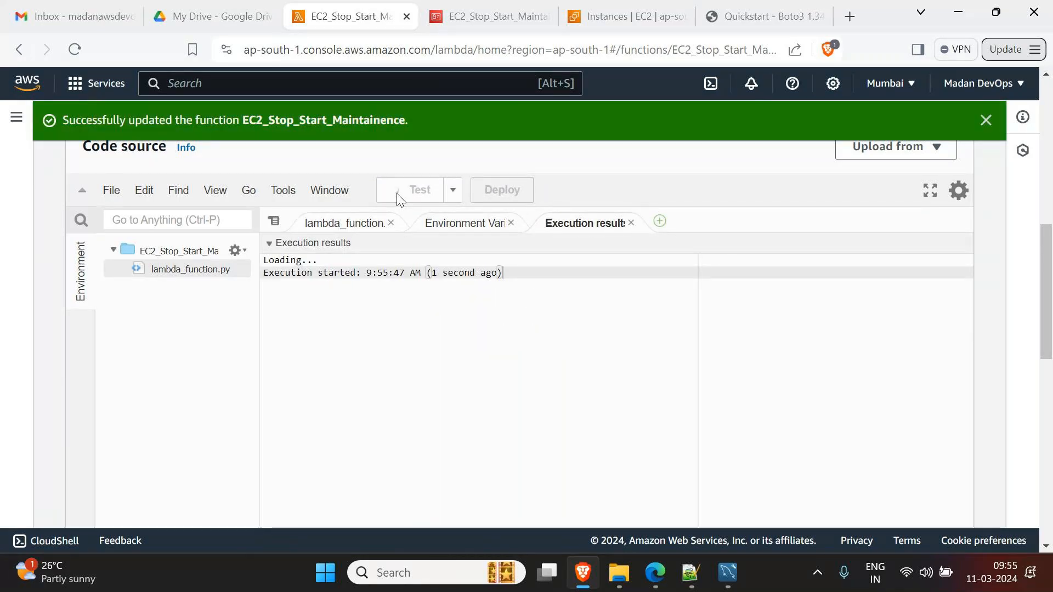
{"action": "left_click", "coordinate": [601, 16]}
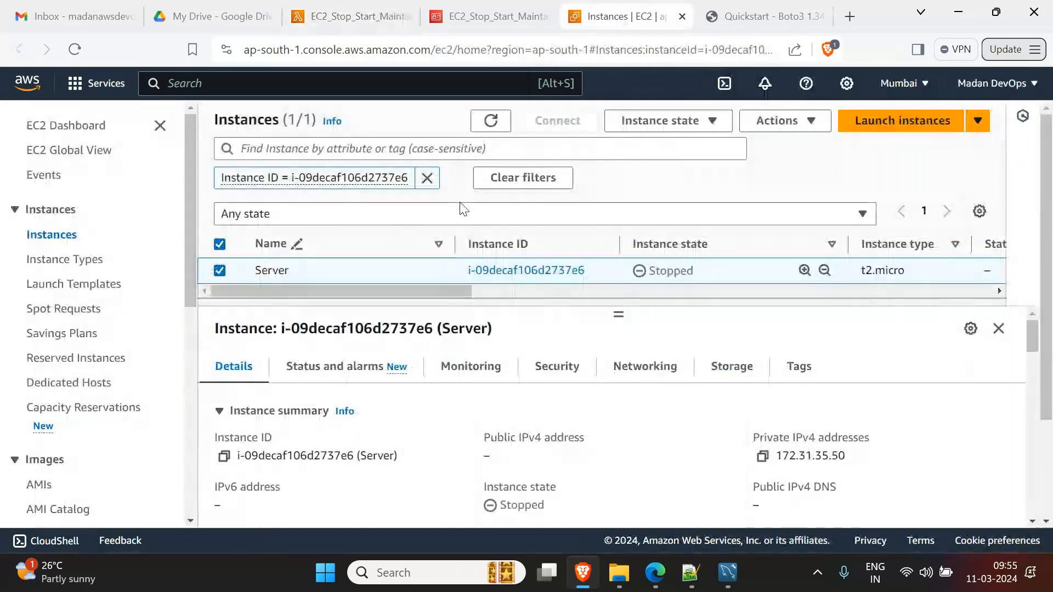
- Refresh the instances to see Server go from Stopped to Pending, then return to Lambda
{"action": "left_click", "coordinate": [490, 121]}
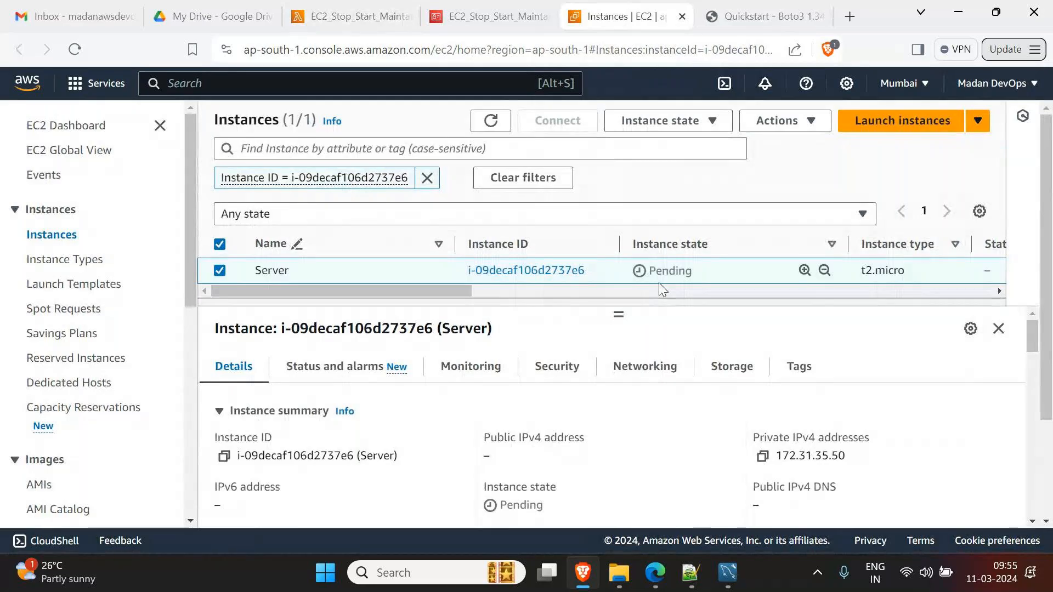
{"action": "left_click", "coordinate": [491, 120]}
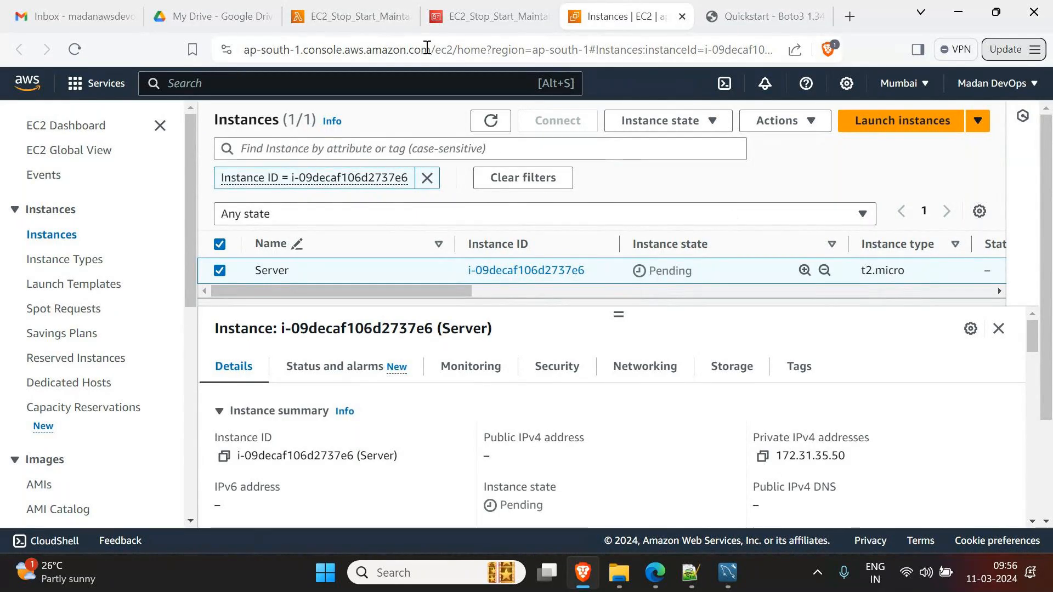
{"action": "left_click", "coordinate": [354, 16]}
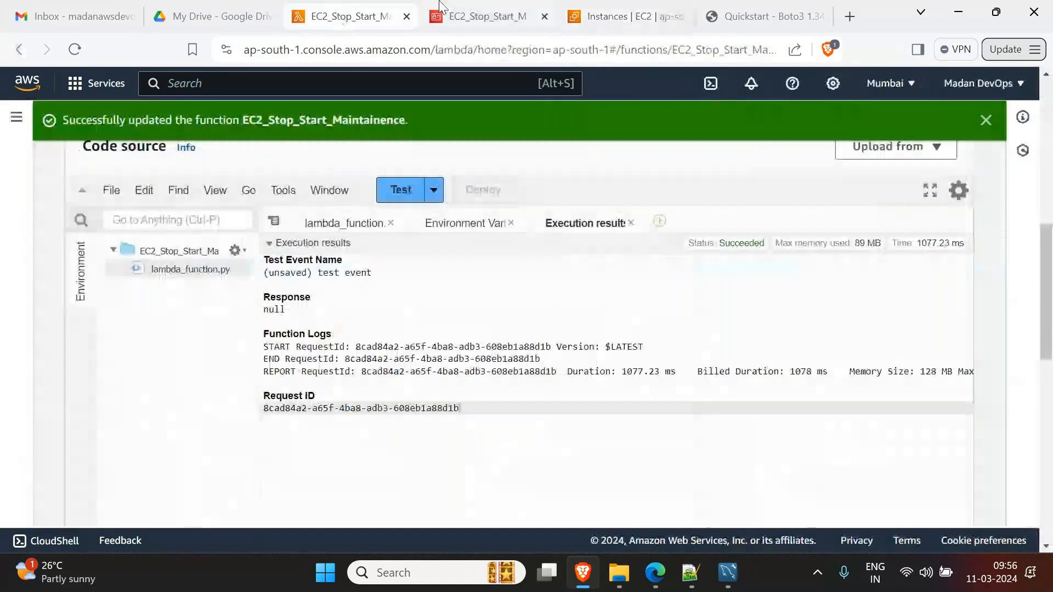
- Start a new function from the Functions list, naming it FetchSQS_Messages
{"action": "left_click", "coordinate": [329, 224]}
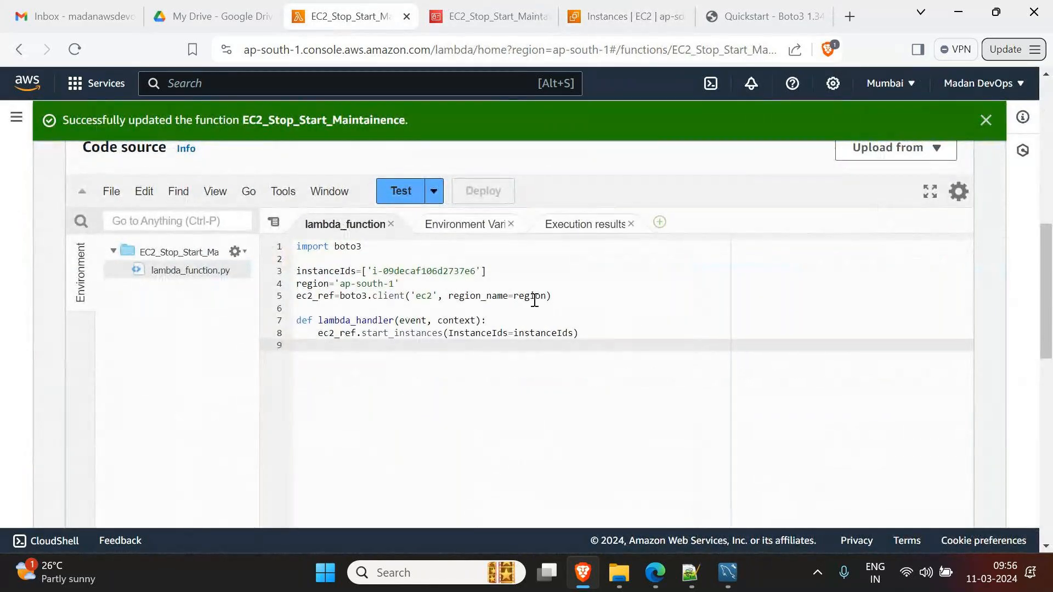
{"action": "scroll", "coordinate": [535, 300], "scroll_direction": "up", "scroll_amount": 8}
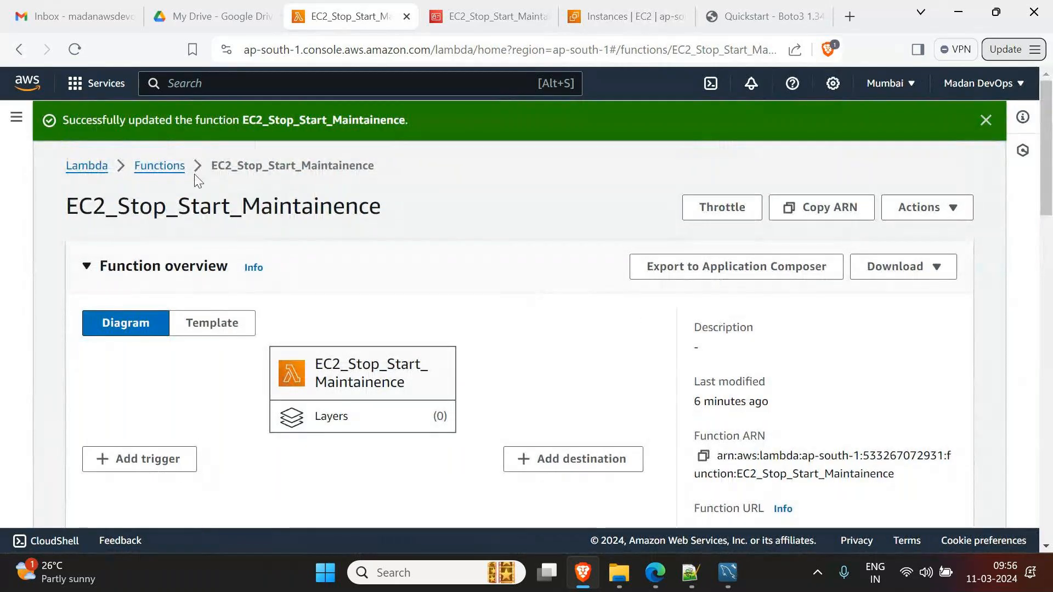
{"action": "left_click", "coordinate": [147, 166]}
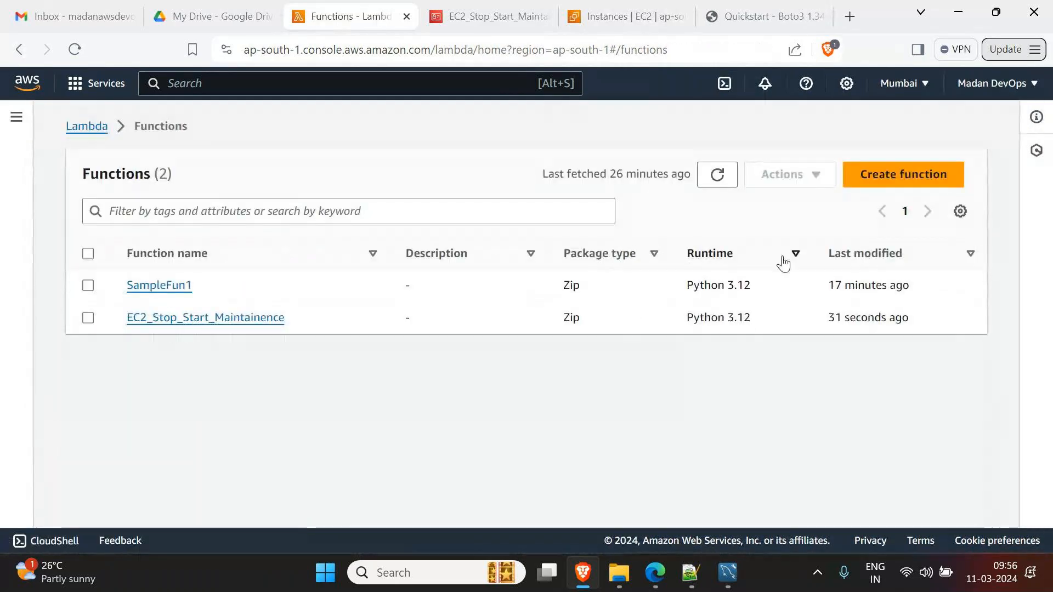
{"action": "left_click", "coordinate": [908, 175]}
{"action": "left_click", "coordinate": [249, 417]}
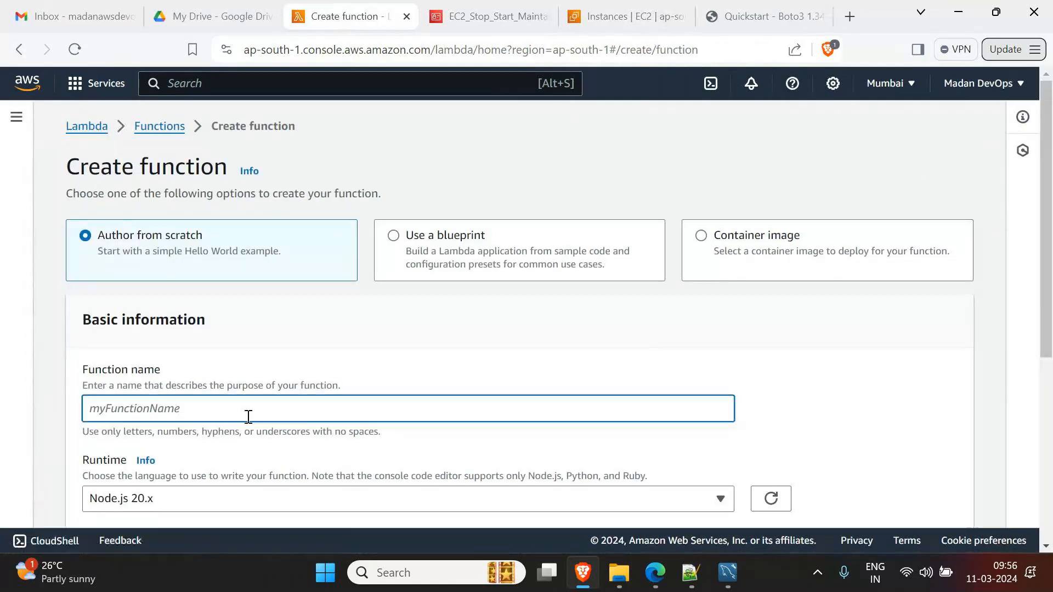
{"action": "type", "text": "Get"}
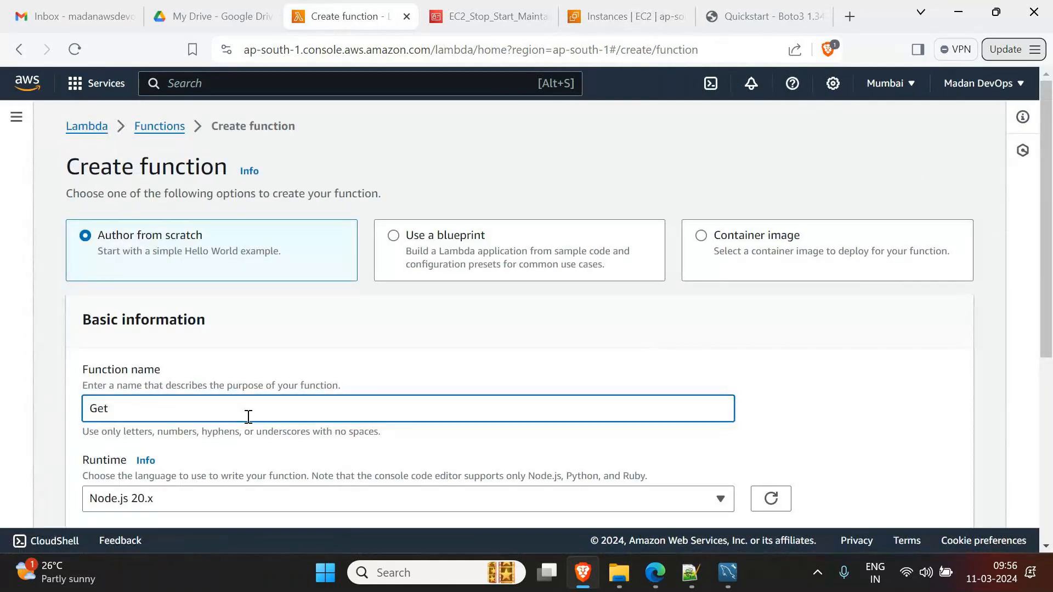
{"action": "key", "text": "BackSpace"}
{"action": "key", "text": "BackSpace"}
{"action": "key", "text": "BackSpace"}
{"action": "type", "text": "Fetch"}
{"action": "type", "text": "SQS"}
{"action": "type", "text": "_/mes"}
{"action": "key", "text": "BackSpace"}
{"action": "key", "text": "BackSpace"}
{"action": "key", "text": "BackSpace"}
{"action": "key", "text": "BackSpace"}
{"action": "type", "text": "Messages"}
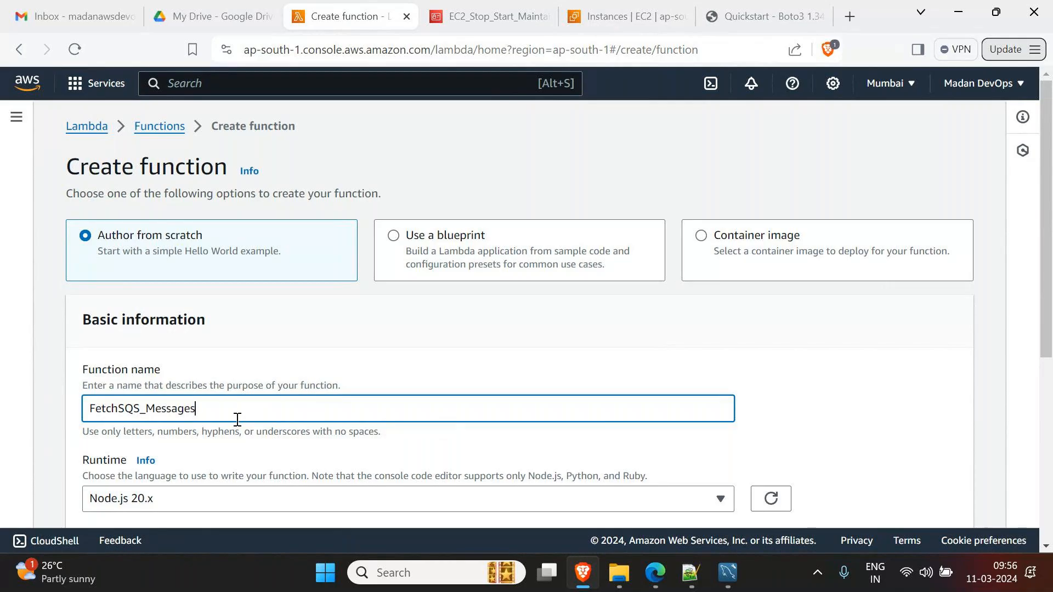
- Choose the Python 3.12 runtime and create the function
{"action": "scroll", "coordinate": [237, 420], "scroll_direction": "down", "scroll_amount": 3}
{"action": "left_click", "coordinate": [196, 337]}
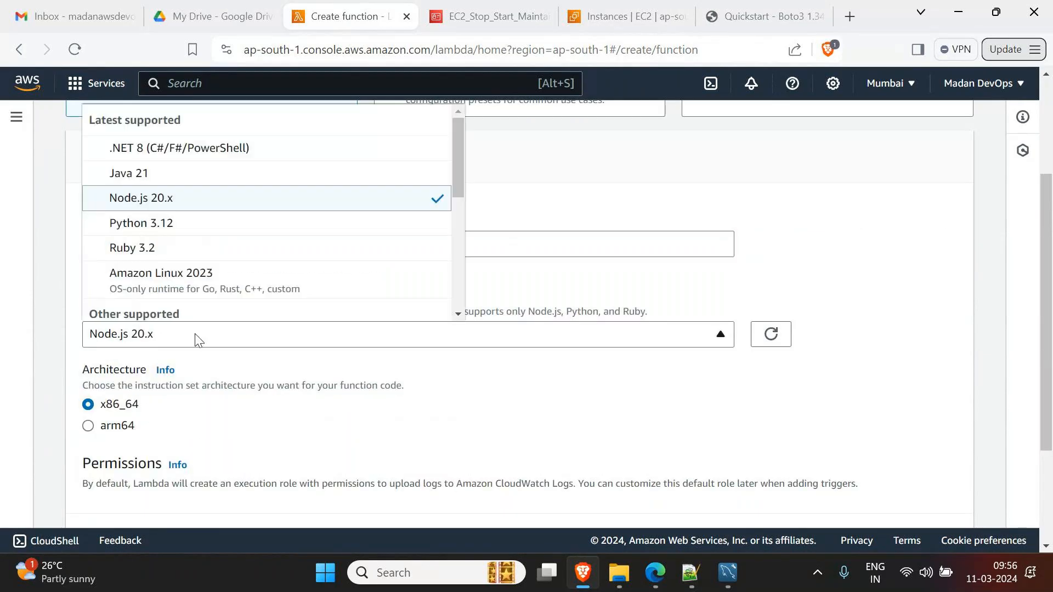
{"action": "left_click", "coordinate": [162, 233]}
{"action": "scroll", "coordinate": [359, 349], "scroll_direction": "down", "scroll_amount": 3}
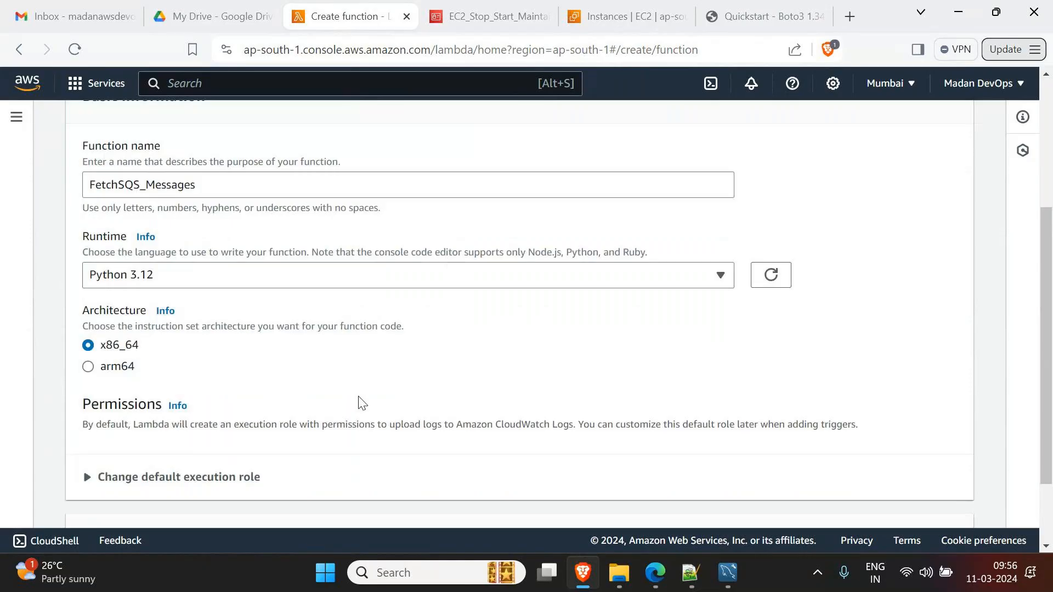
{"action": "left_click", "coordinate": [924, 508]}
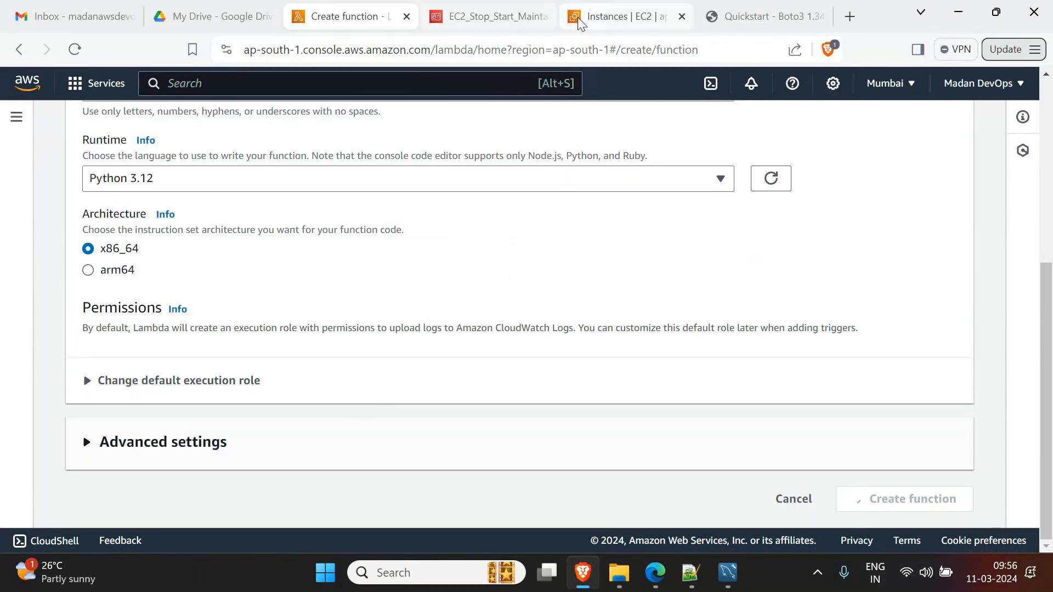
- Terminate the running Server instance, then return to the function's IAM role page
{"action": "left_click", "coordinate": [625, 17]}
{"action": "left_click", "coordinate": [490, 122]}
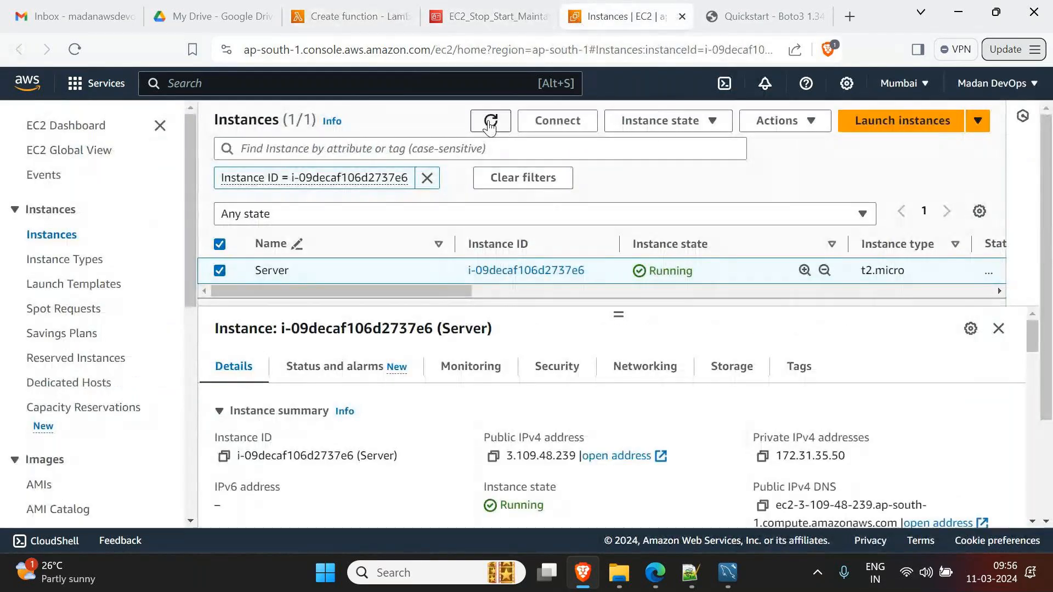
{"action": "left_click", "coordinate": [667, 122]}
{"action": "left_click", "coordinate": [667, 241]}
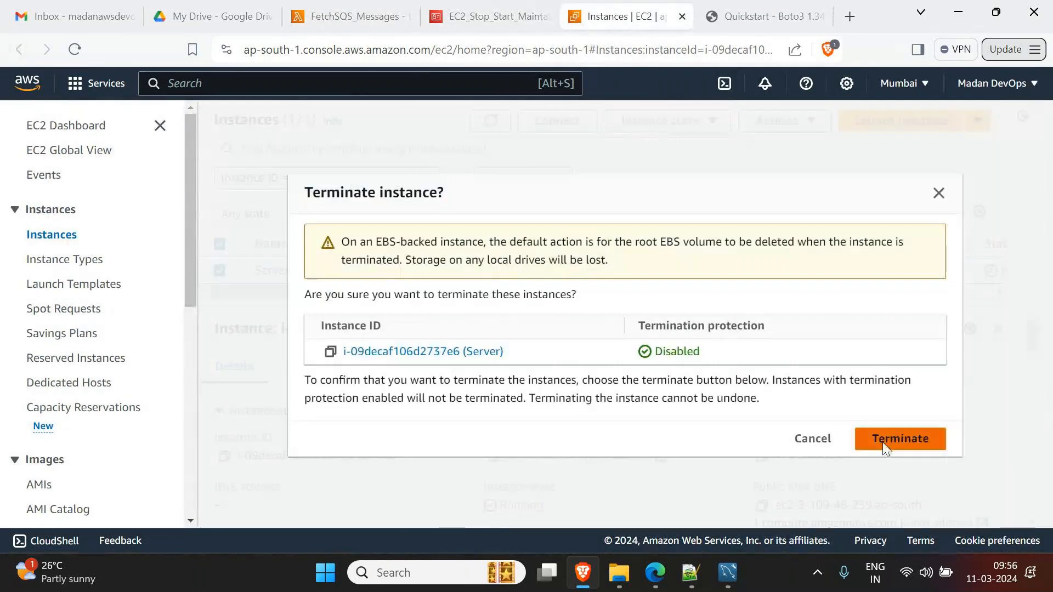
{"action": "left_click", "coordinate": [900, 439]}
{"action": "left_click", "coordinate": [498, 21]}
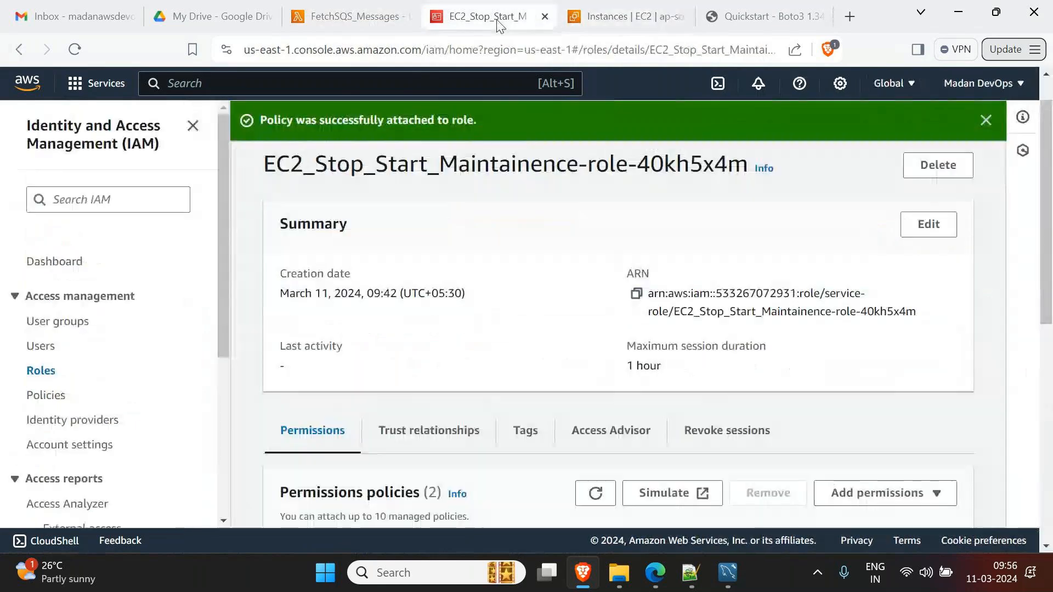
- Open Simple Queue Service via the console search and start creating a queue
{"action": "left_click", "coordinate": [421, 81]}
{"action": "type", "text": "sqs"}
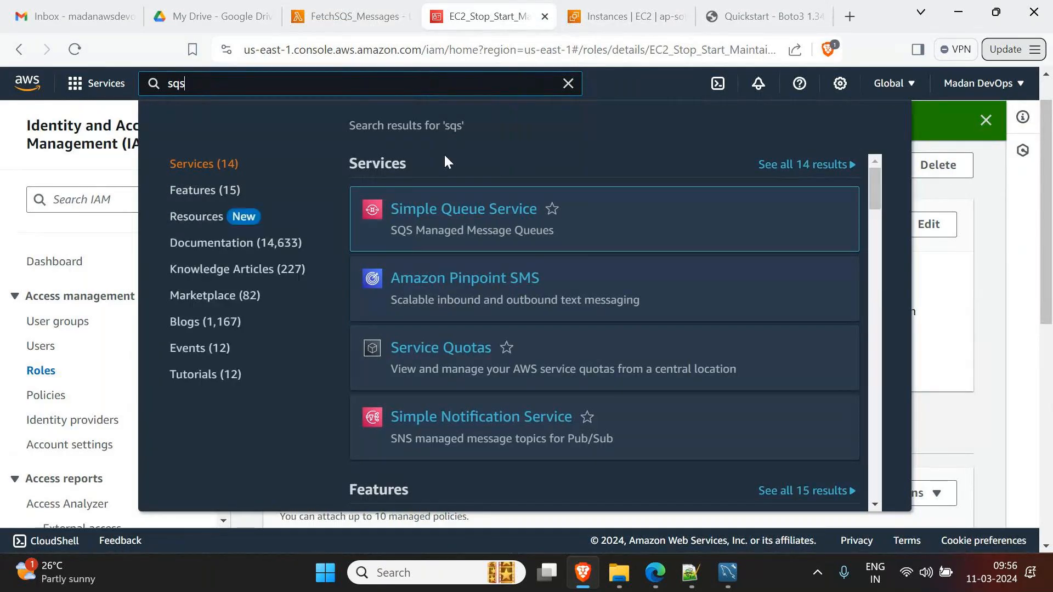
{"action": "left_click", "coordinate": [482, 214]}
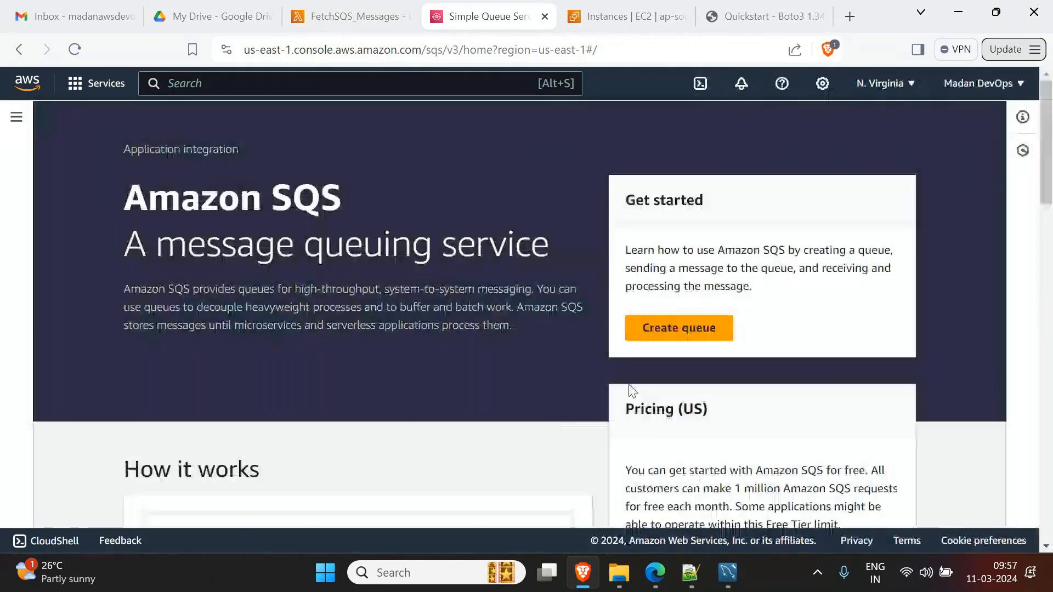
{"action": "left_click", "coordinate": [694, 324]}
{"action": "scroll", "coordinate": [210, 376], "scroll_direction": "down", "scroll_amount": 3}
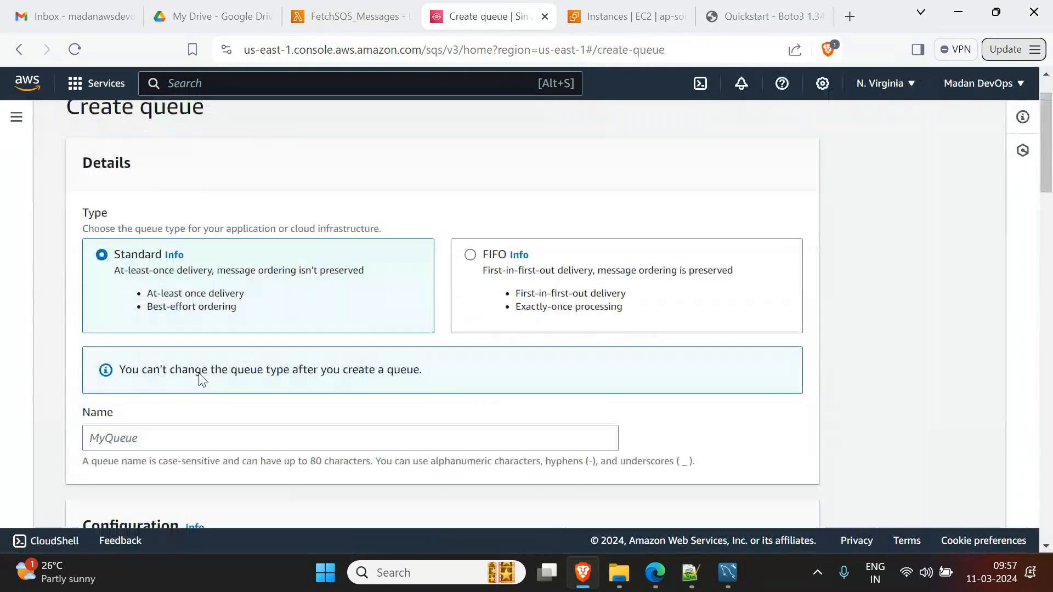
- Name the standard queue FedEx_AppMsgs and create it with default settings
{"action": "left_click", "coordinate": [203, 335]}
{"action": "type", "text": "Fed"}
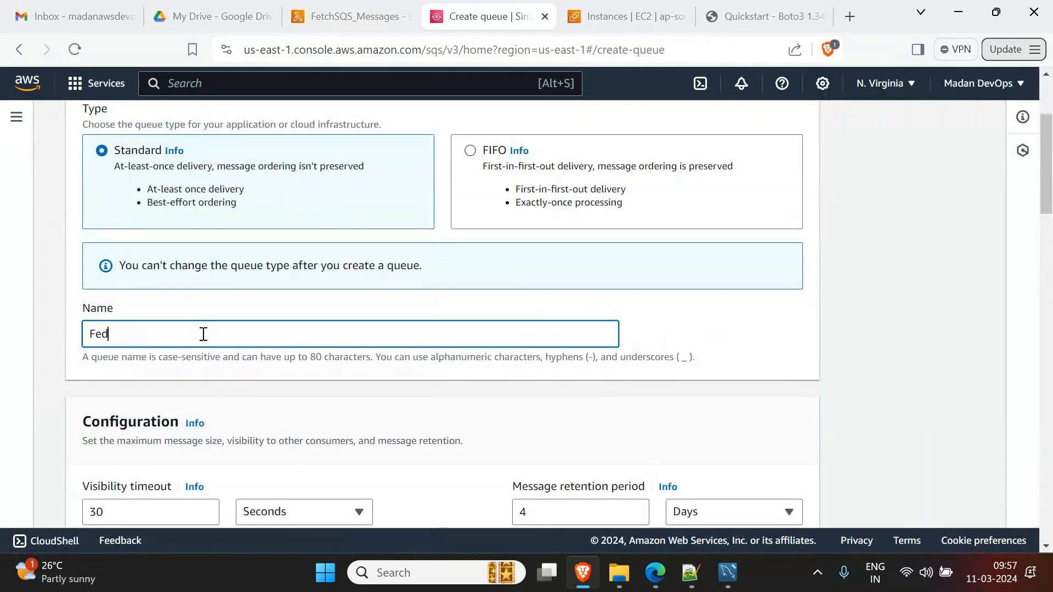
{"action": "type", "text": "Ex_Logs"}
{"action": "key", "text": "BackSpace"}
{"action": "key", "text": "BackSpace"}
{"action": "key", "text": "BackSpace"}
{"action": "key", "text": "BackSpace"}
{"action": "type", "text": "Msgs"}
{"action": "scroll", "coordinate": [209, 357], "scroll_direction": "down", "scroll_amount": 2}
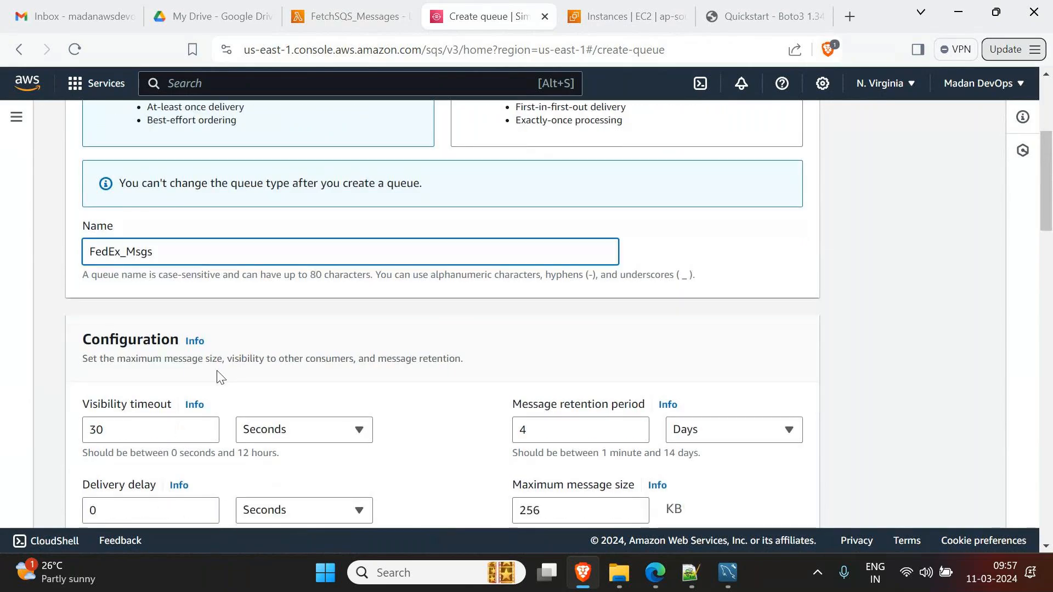
{"action": "left_click", "coordinate": [126, 251]}
{"action": "type", "text": "App"}
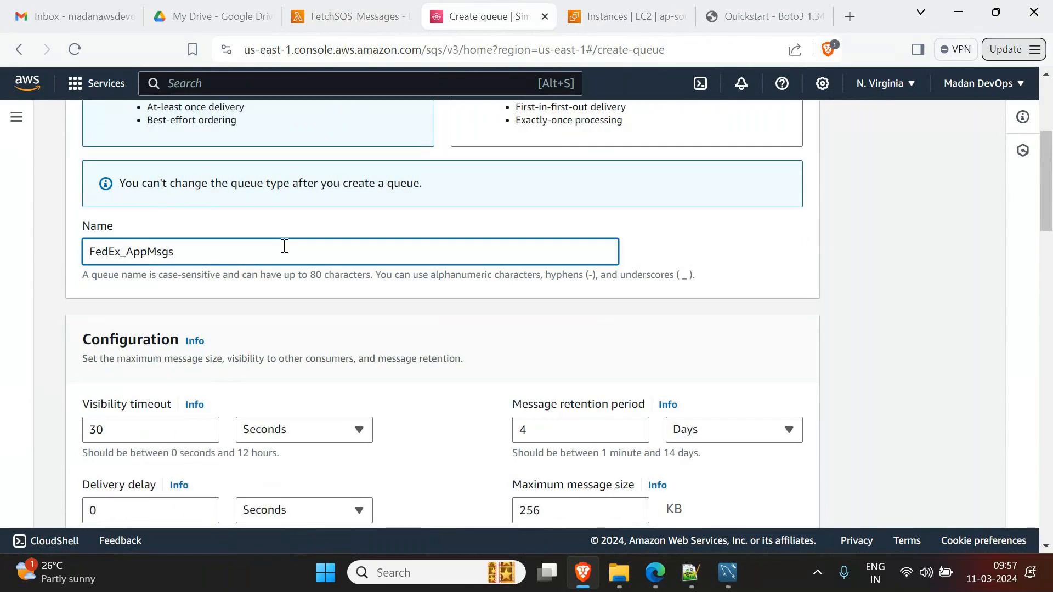
{"action": "scroll", "coordinate": [499, 392], "scroll_direction": "down", "scroll_amount": 8}
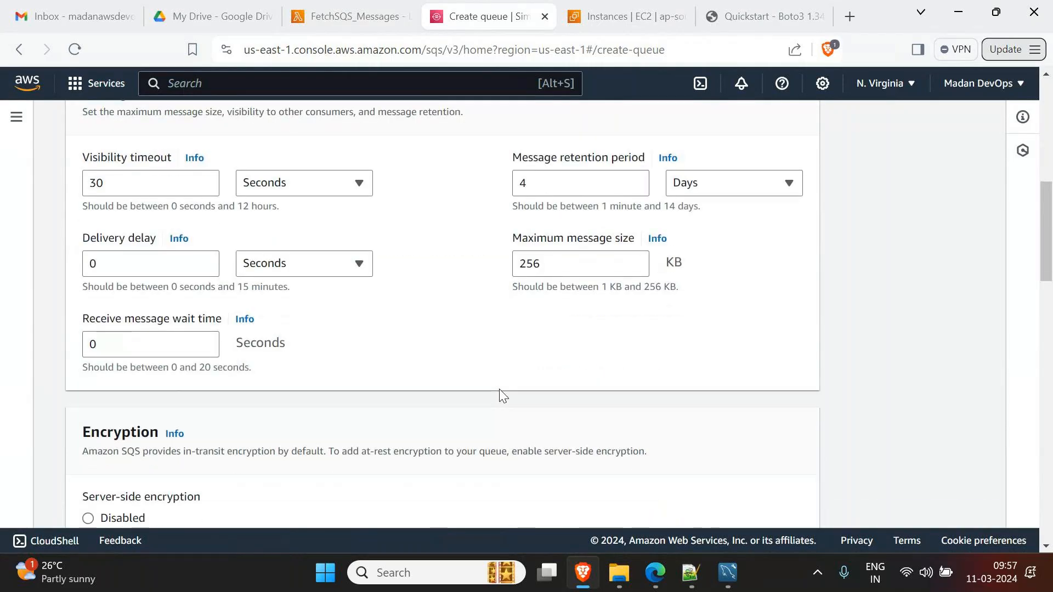
{"action": "scroll", "coordinate": [500, 390], "scroll_direction": "down", "scroll_amount": 9}
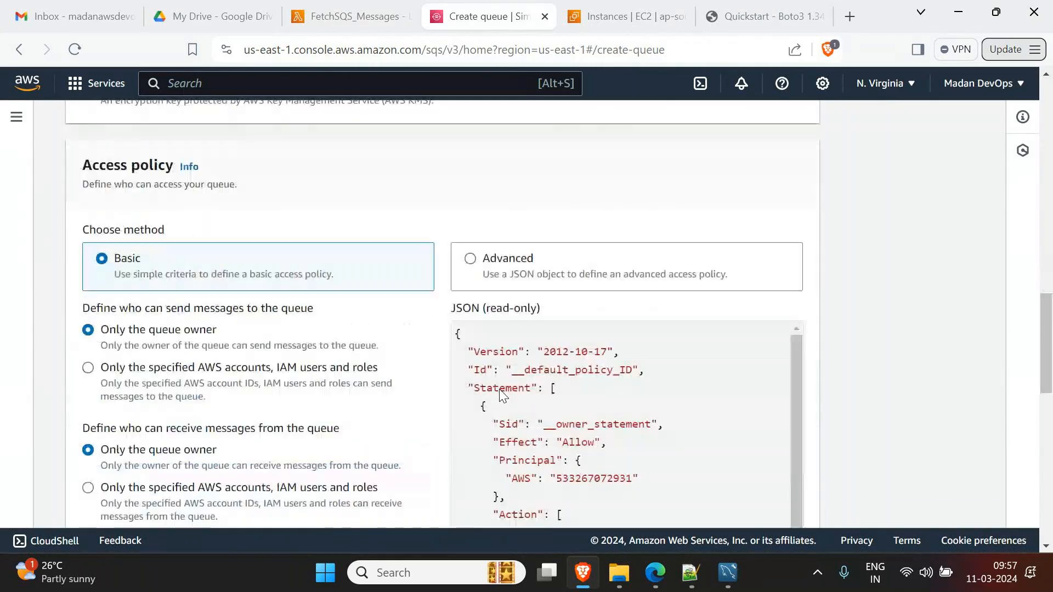
{"action": "scroll", "coordinate": [935, 394], "scroll_direction": "down", "scroll_amount": 10}
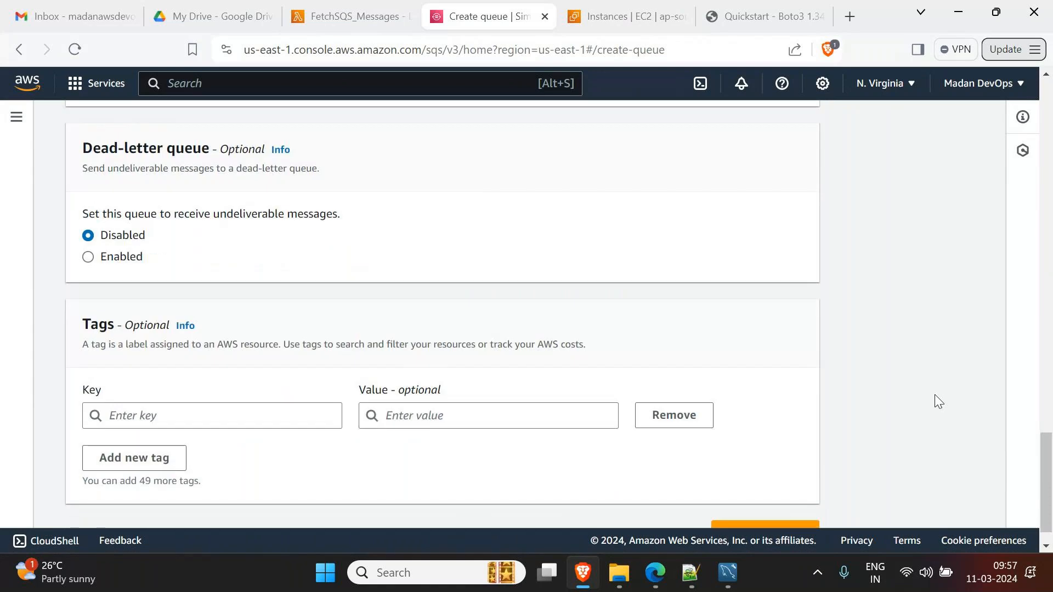
{"action": "left_click", "coordinate": [791, 491]}
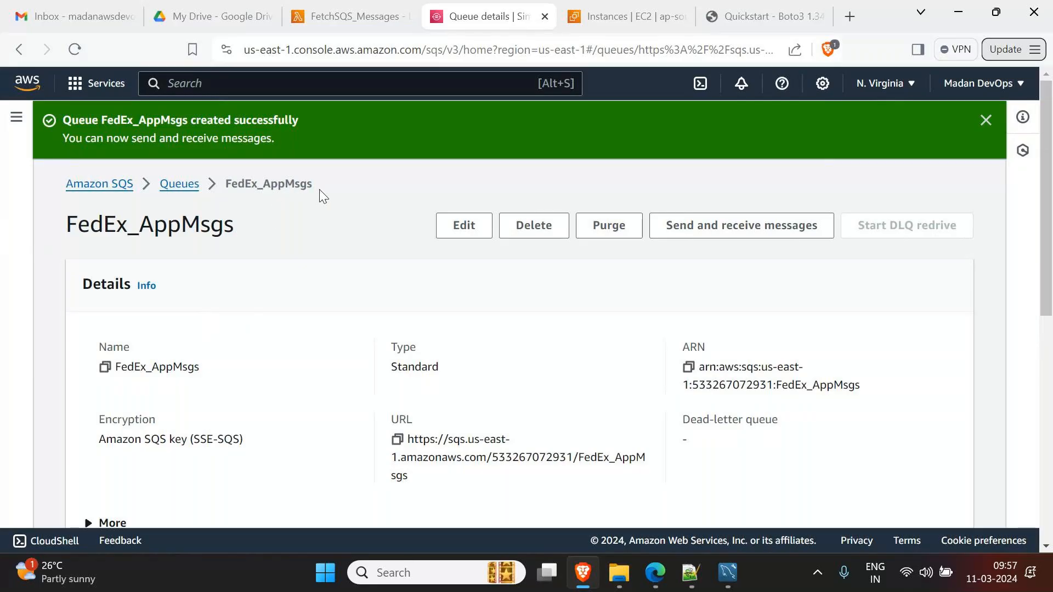
- Draft the message 'Message 1 from FedEx App..' for the FedEx_AppMsgs queue
{"action": "left_click", "coordinate": [768, 230]}
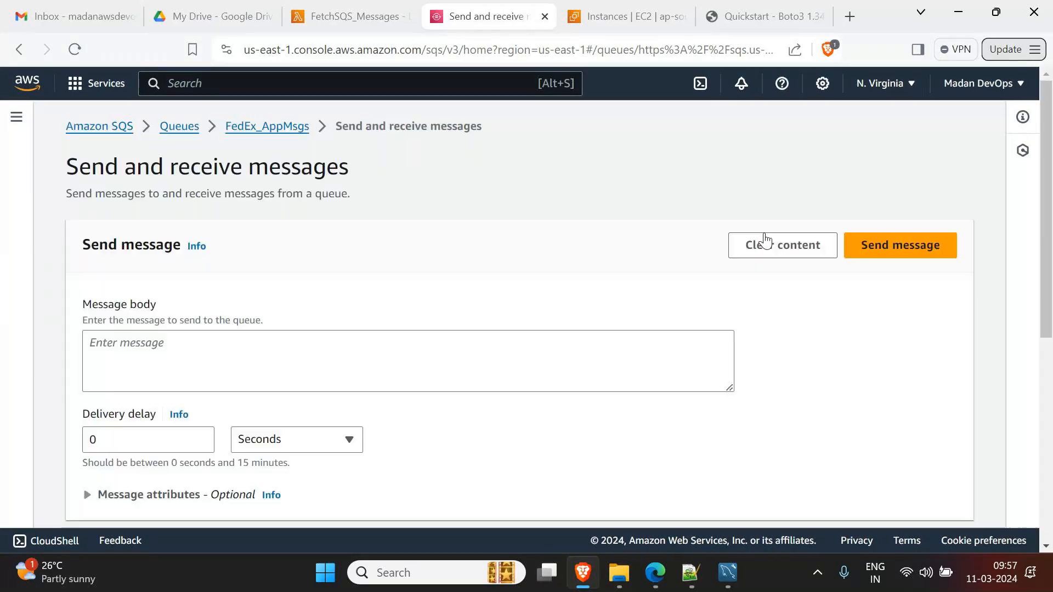
{"action": "left_click", "coordinate": [407, 369]}
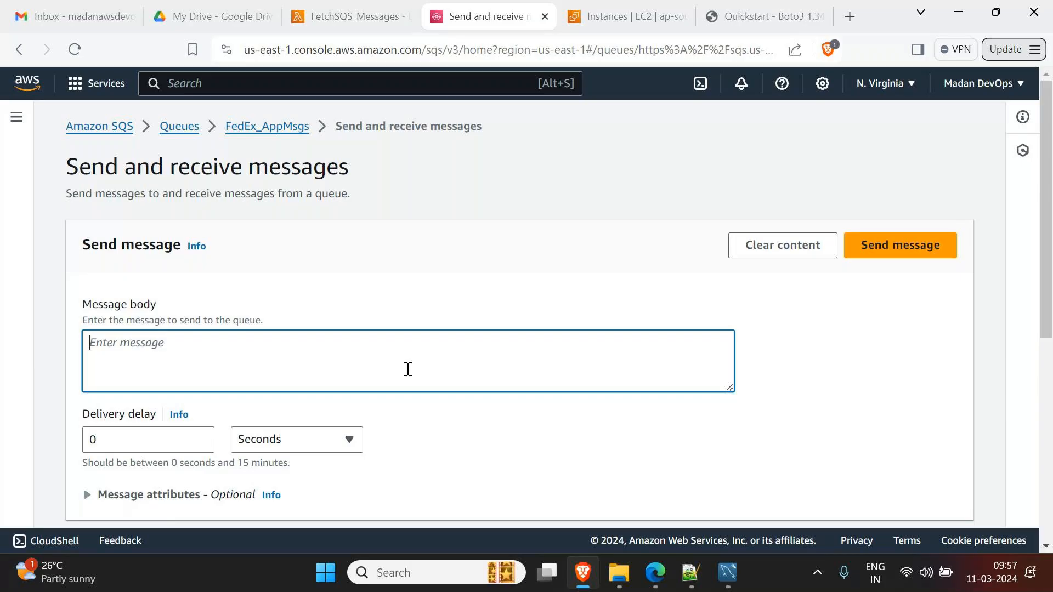
{"action": "type", "text": "Message 1 from FedEx App.."}
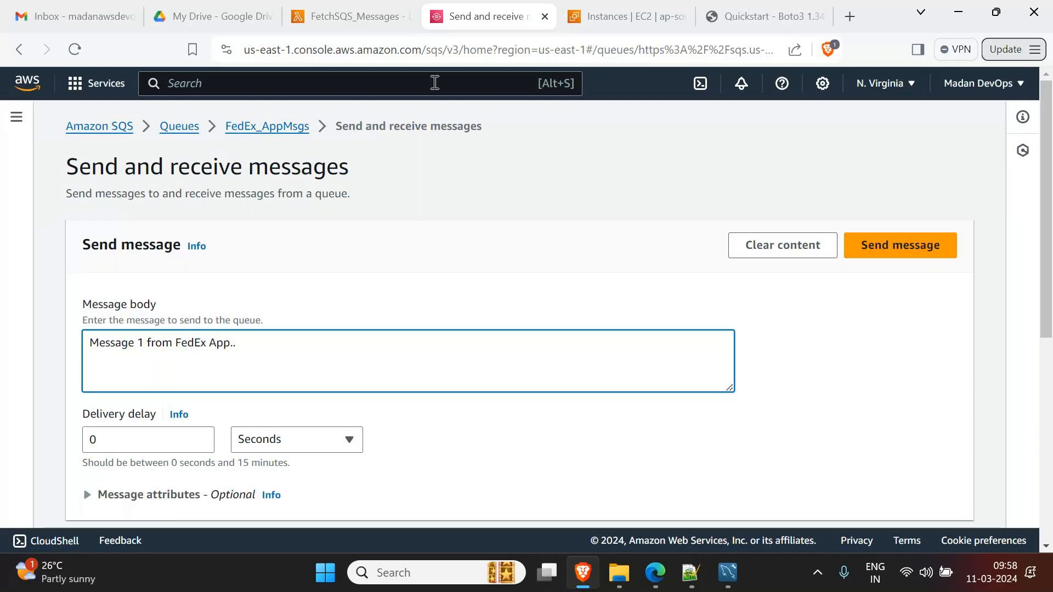
{"action": "left_click", "coordinate": [359, 20]}
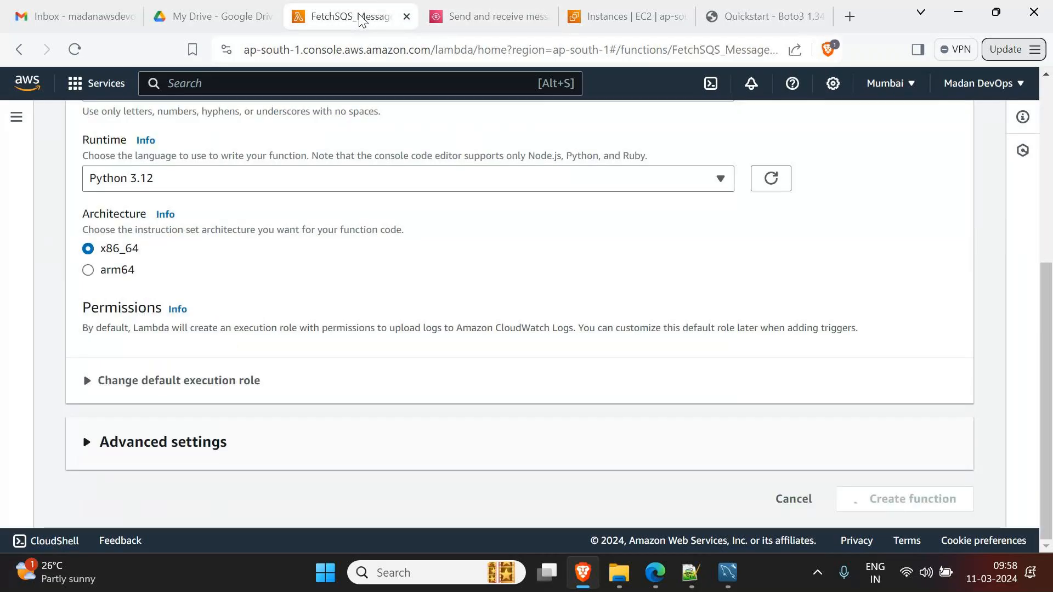
- Replace the default lambda_function.py handler body with a single print(event) line
{"action": "scroll", "coordinate": [353, 384], "scroll_direction": "down", "scroll_amount": 3}
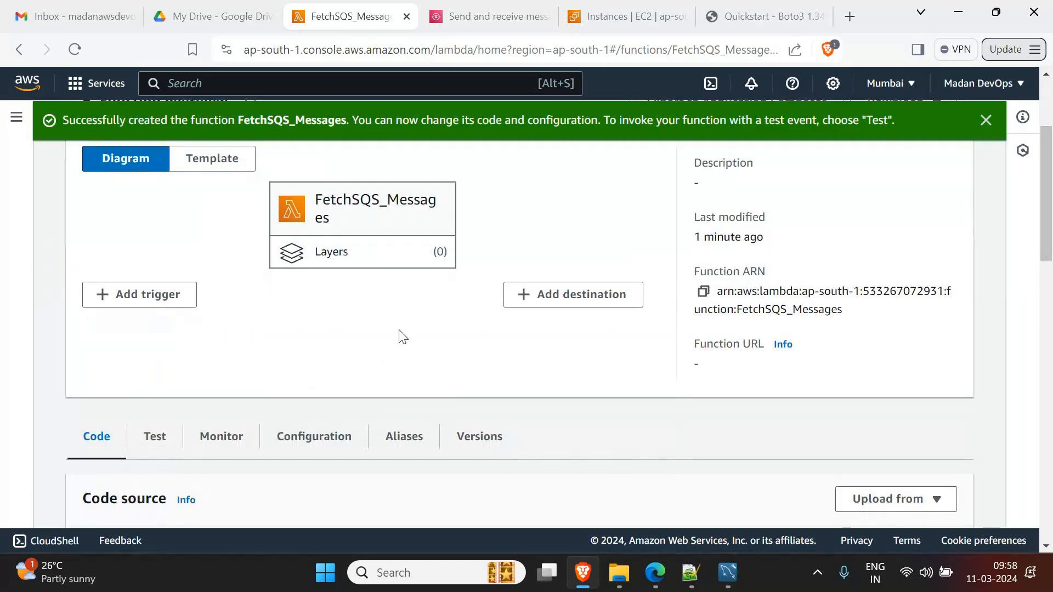
{"action": "scroll", "coordinate": [403, 337], "scroll_direction": "down", "scroll_amount": 5}
{"action": "left_click_drag", "start_coordinate": [320, 224], "coordinate": [346, 279]}
{"action": "key", "text": "BackSpace"}
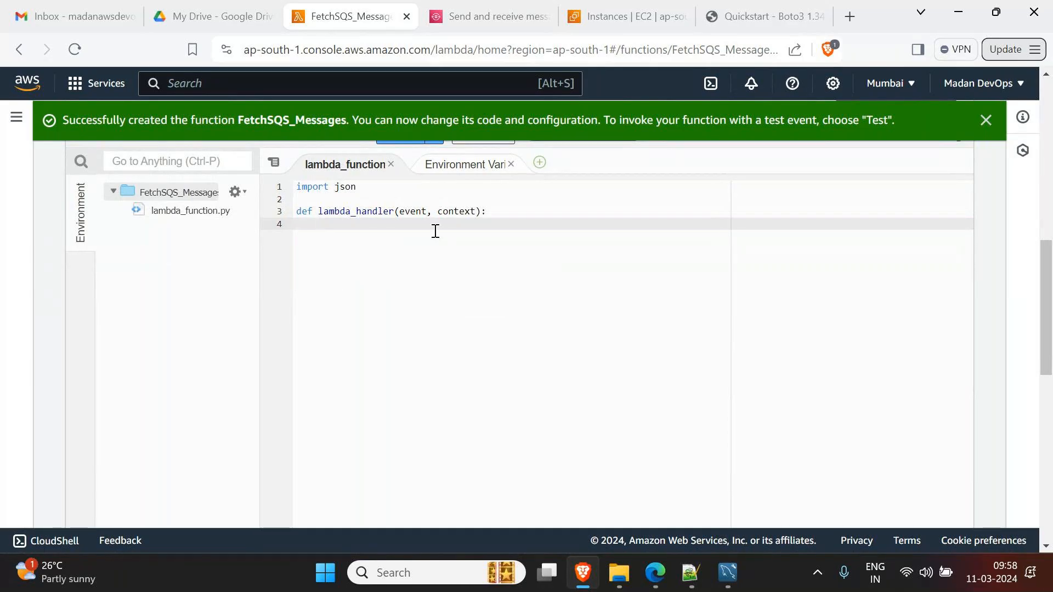
{"action": "double_click", "coordinate": [412, 212]}
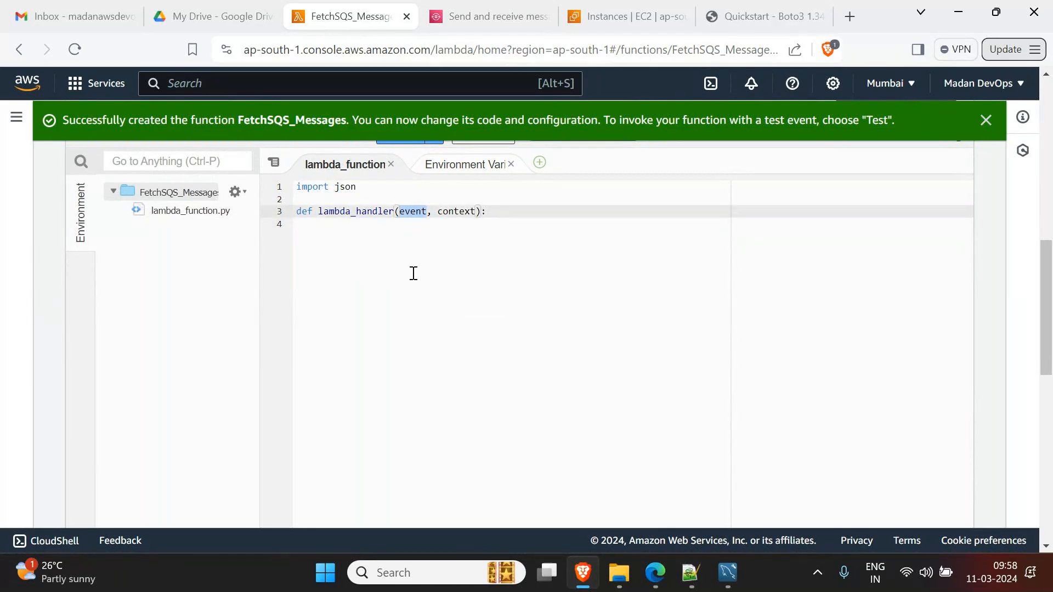
{"action": "left_click", "coordinate": [393, 233]}
{"action": "type", "text": "print(event"}
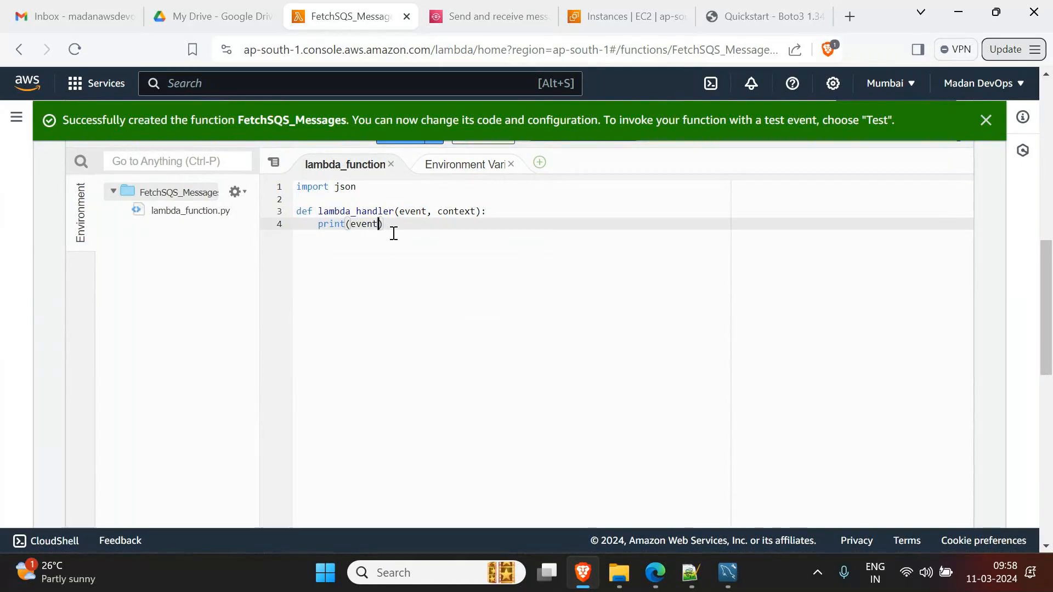
{"action": "type", "text": ")"}
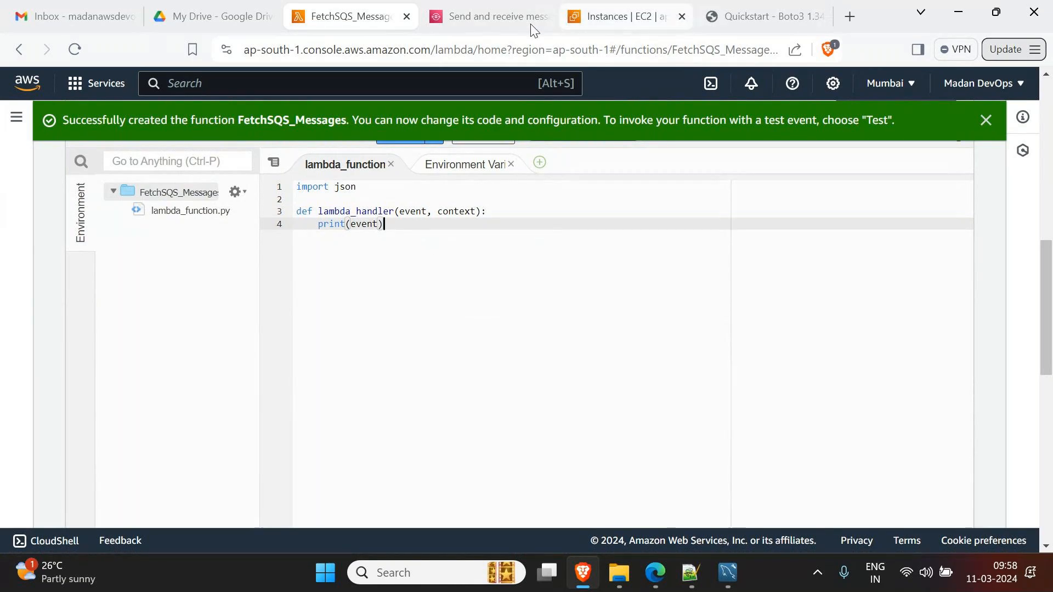
{"action": "left_click", "coordinate": [499, 16]}
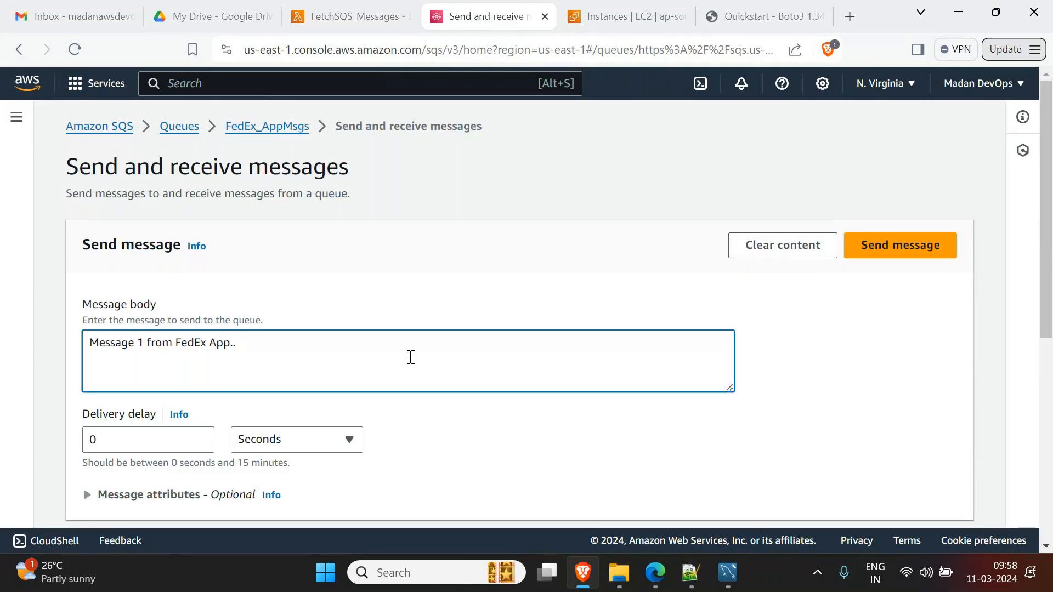
{"action": "scroll", "coordinate": [411, 358], "scroll_direction": "down", "scroll_amount": 7}
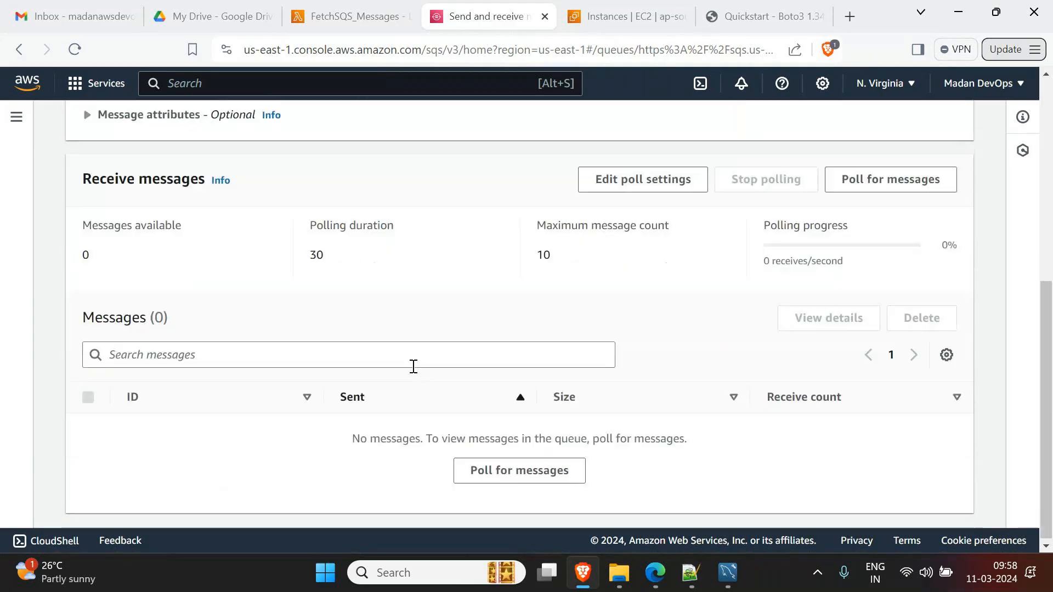
{"action": "scroll", "coordinate": [414, 367], "scroll_direction": "up", "scroll_amount": 7}
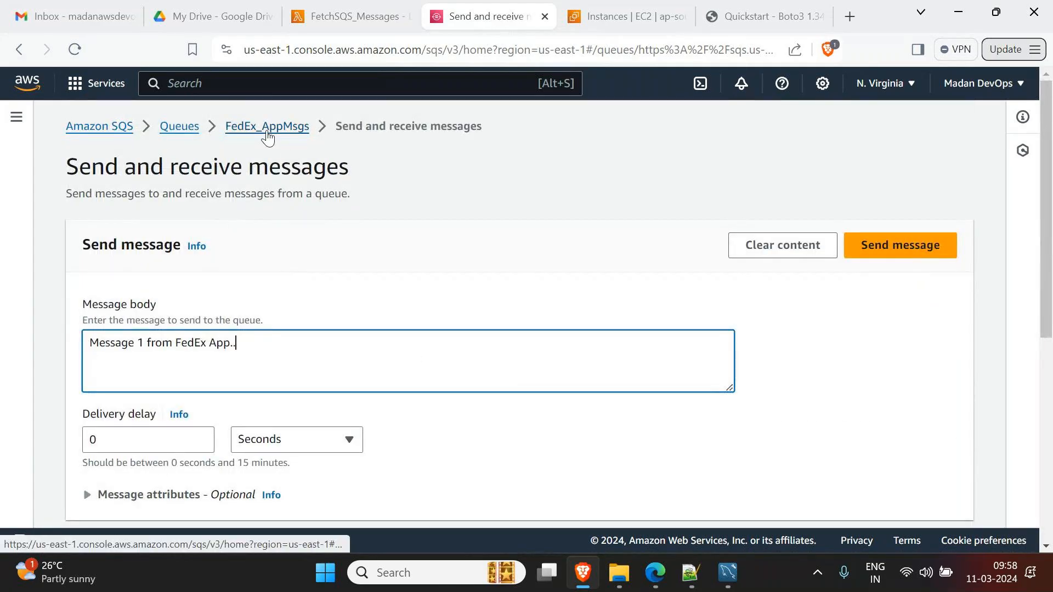
{"action": "left_click", "coordinate": [258, 129]}
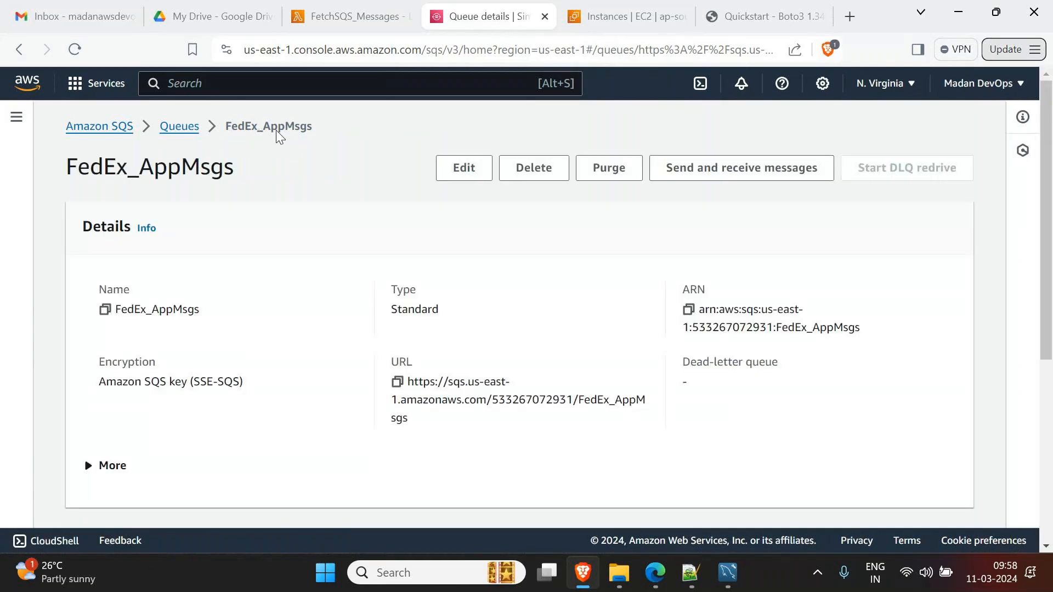
{"action": "scroll", "coordinate": [310, 299], "scroll_direction": "down", "scroll_amount": 3}
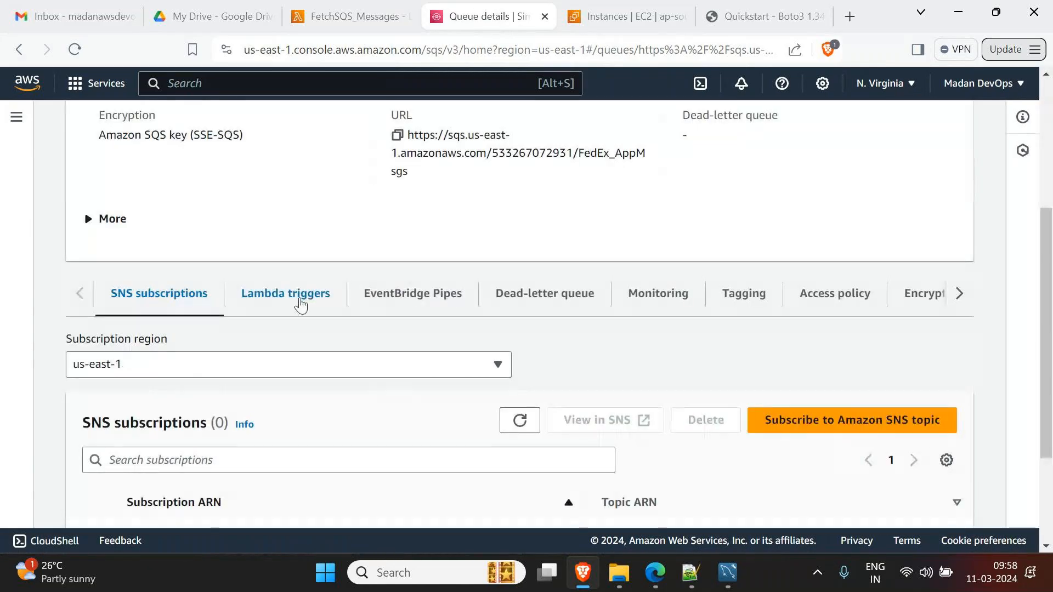
{"action": "left_click", "coordinate": [300, 305]}
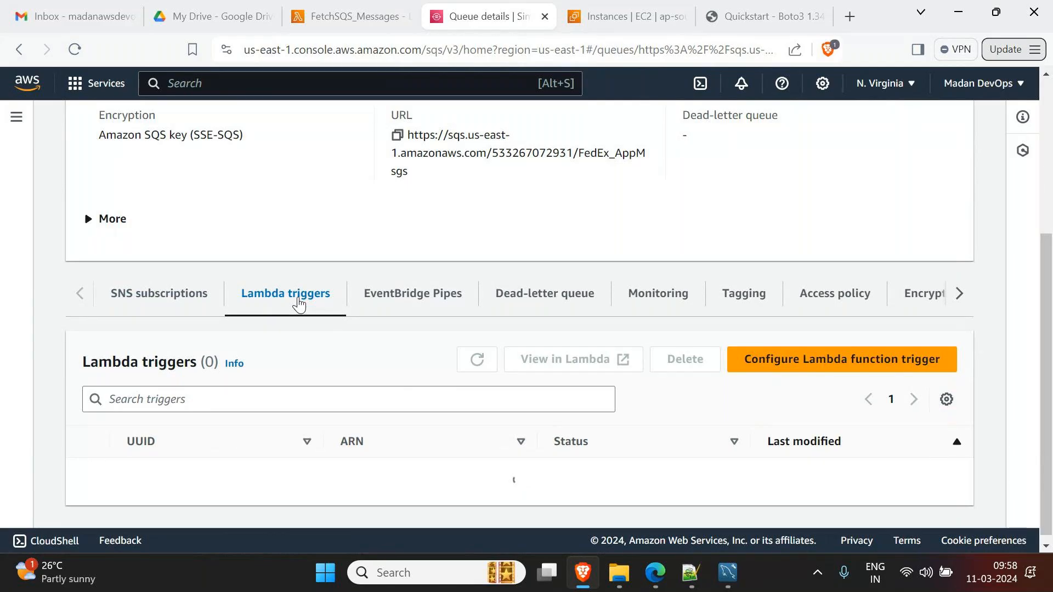
{"action": "left_click", "coordinate": [845, 361]}
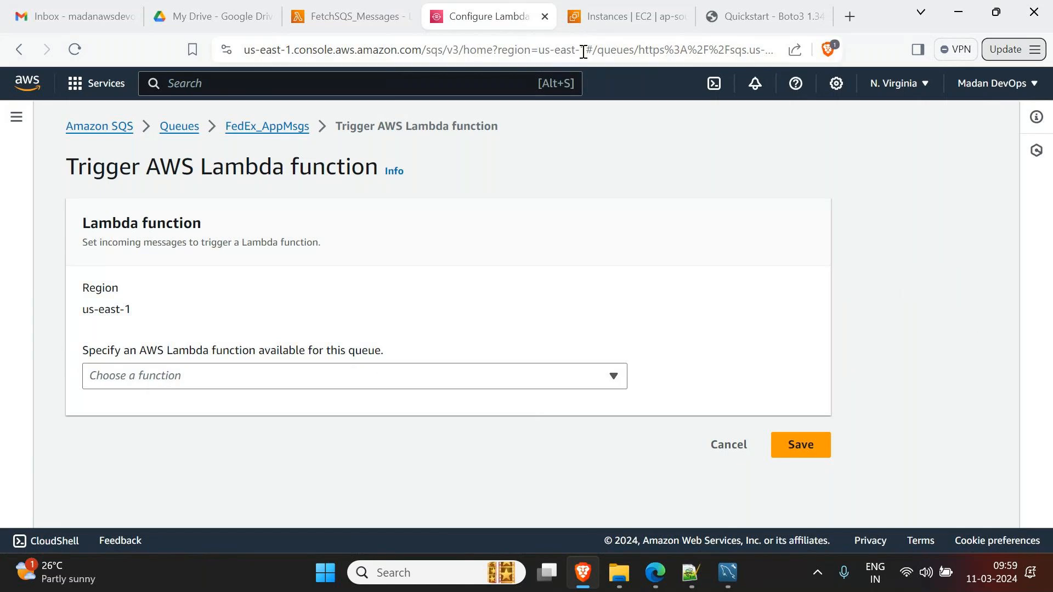
{"action": "left_click", "coordinate": [344, 22]}
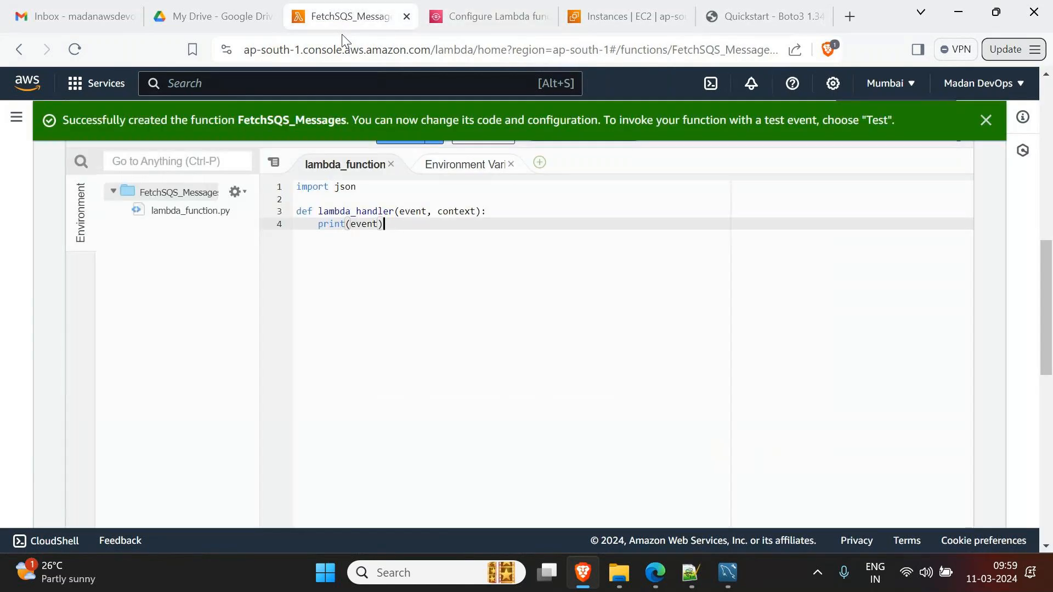
{"action": "scroll", "coordinate": [334, 218], "scroll_direction": "up", "scroll_amount": 10}
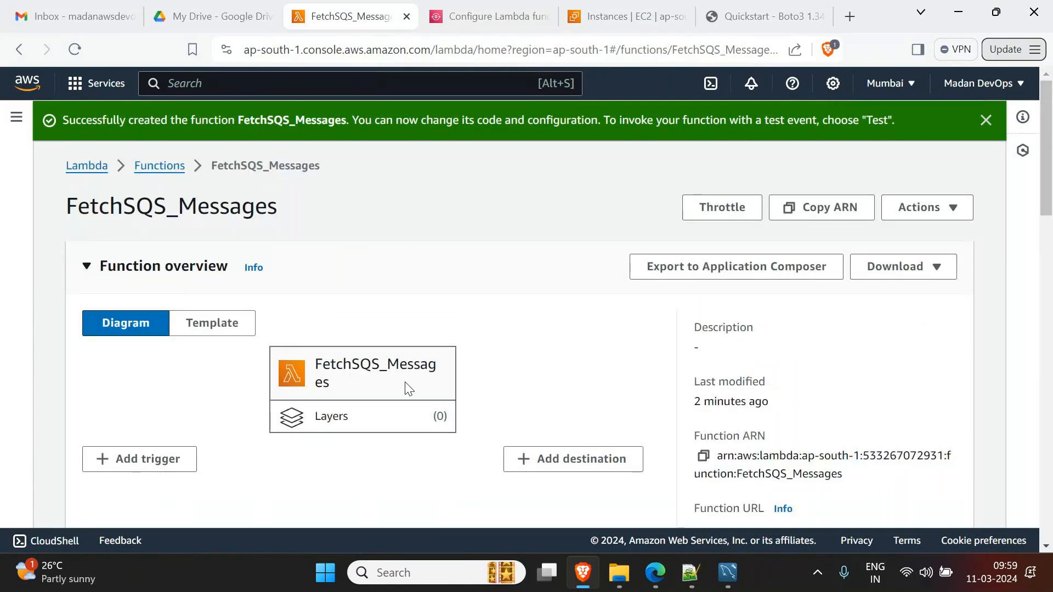
{"action": "left_click", "coordinate": [480, 16]}
{"action": "left_click", "coordinate": [463, 370]}
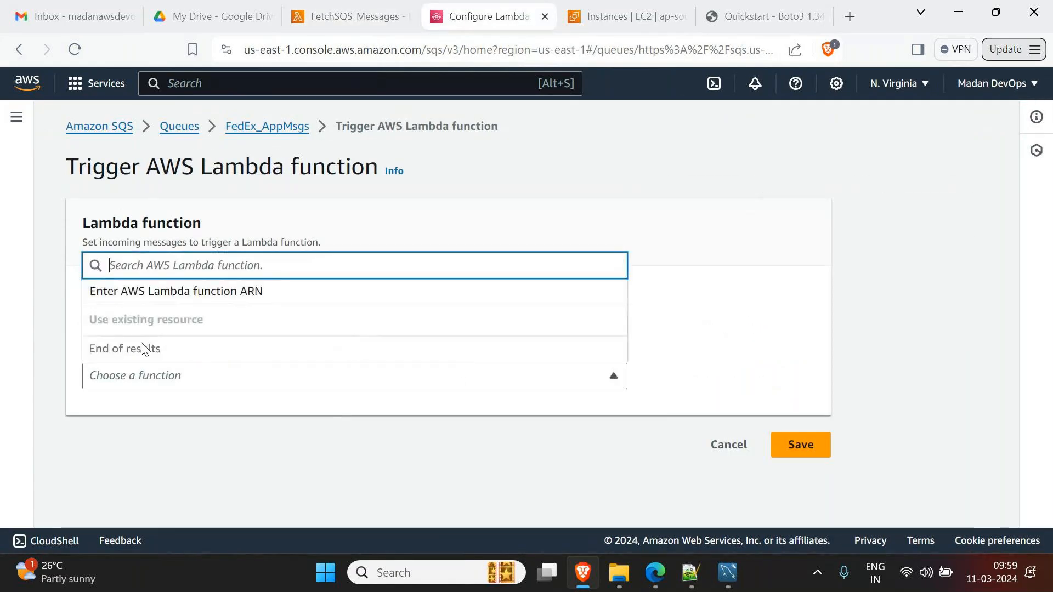
{"action": "left_click", "coordinate": [146, 439]}
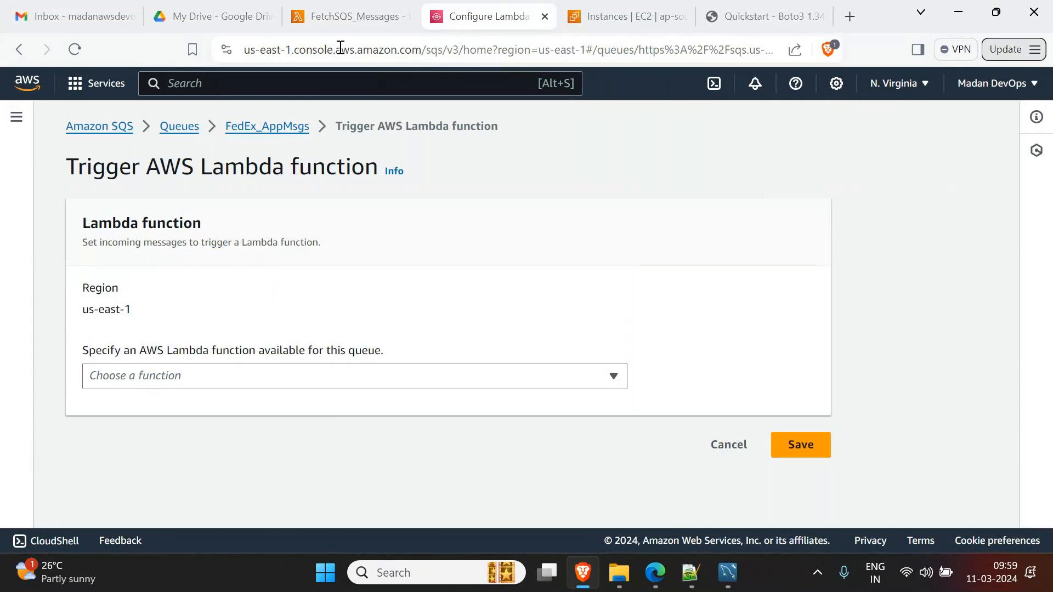
{"action": "left_click", "coordinate": [350, 19]}
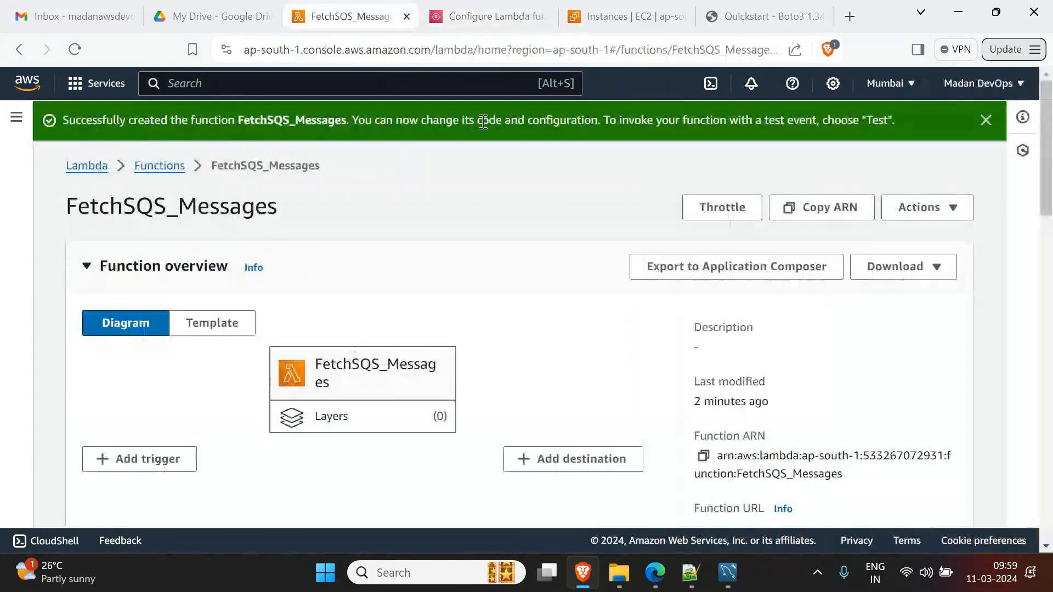
{"action": "left_click", "coordinate": [483, 16]}
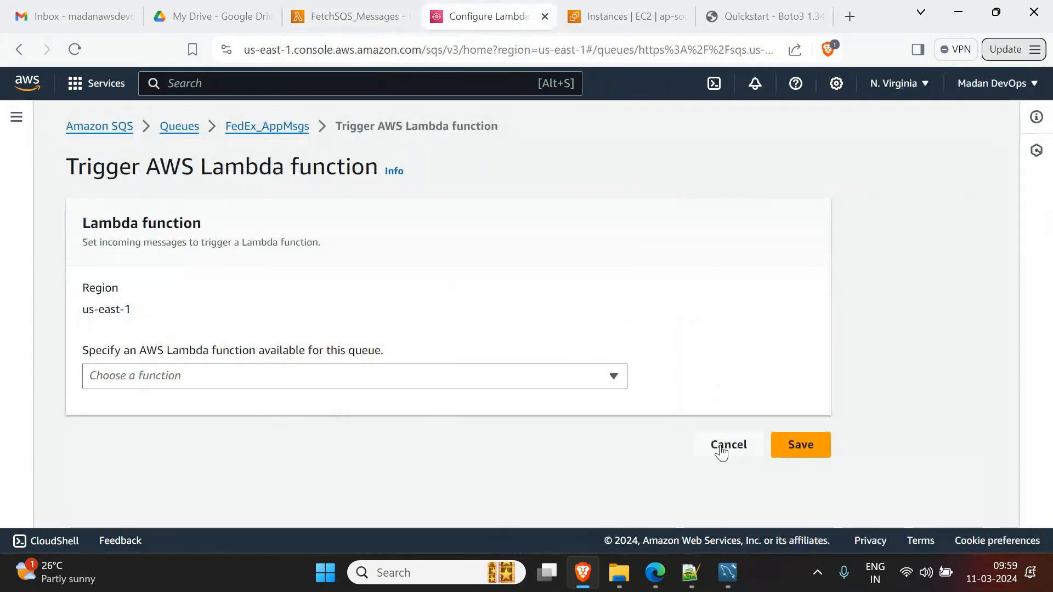
{"action": "left_click", "coordinate": [346, 16]}
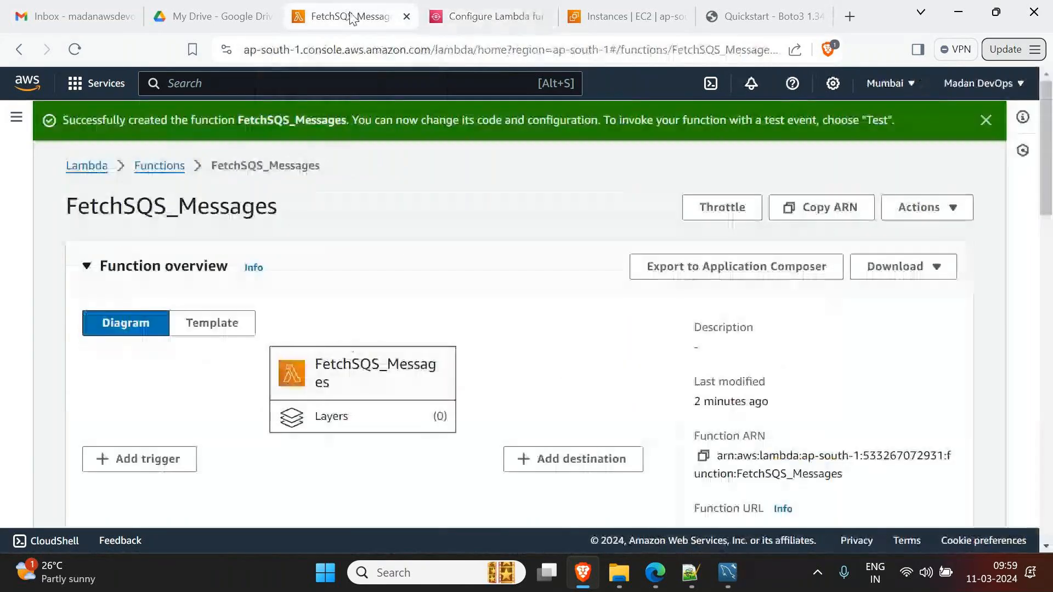
{"action": "left_click", "coordinate": [457, 17]}
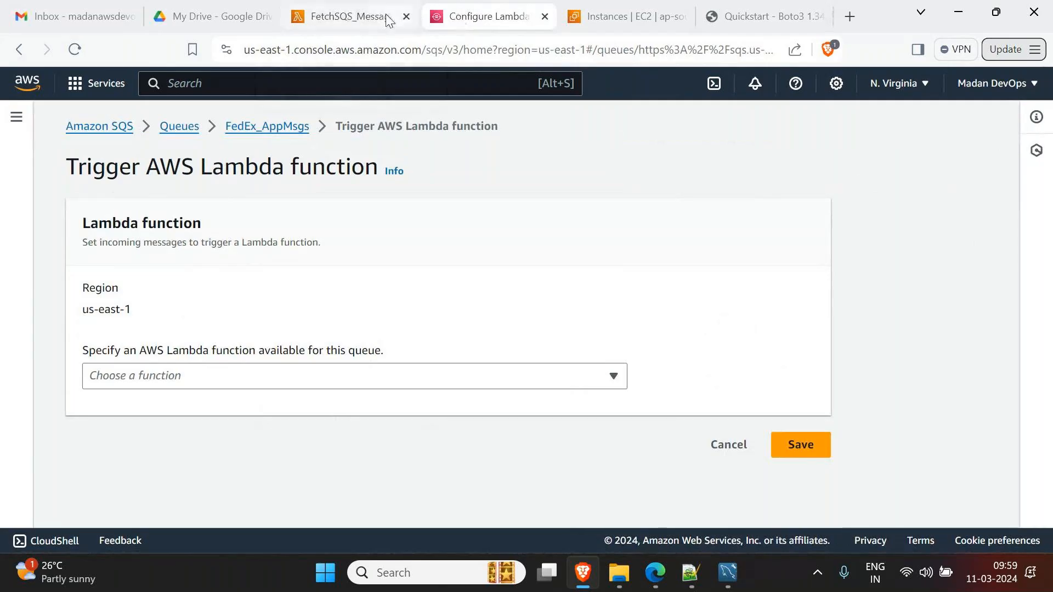
{"action": "key", "text": "ctrl+shift+Tab"}
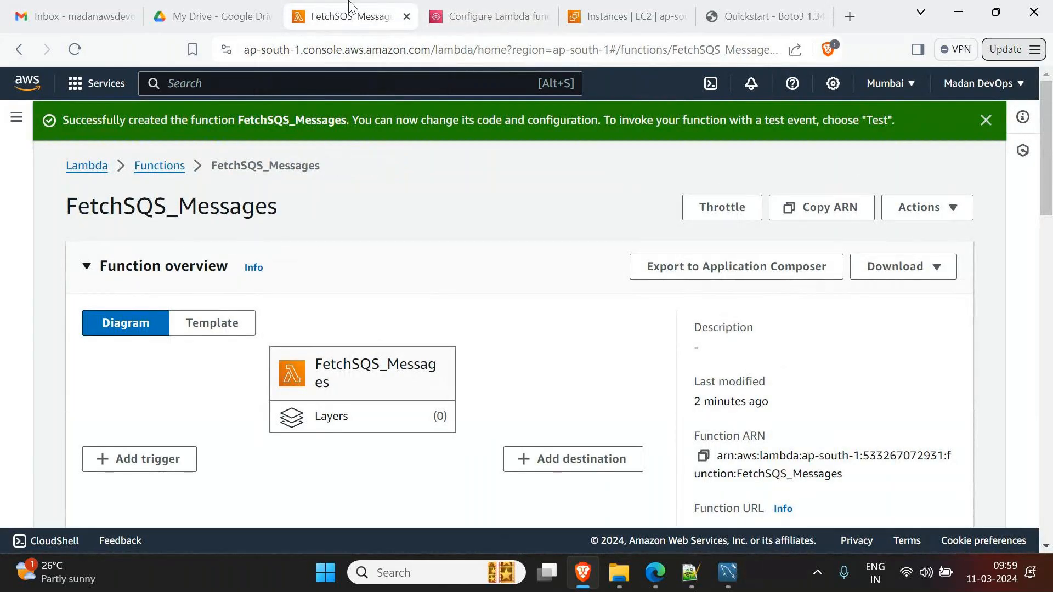
- Delete the FedEx_AppMsgs queue, confirming the deletion with 'confirm'
{"action": "left_click", "coordinate": [487, 15]}
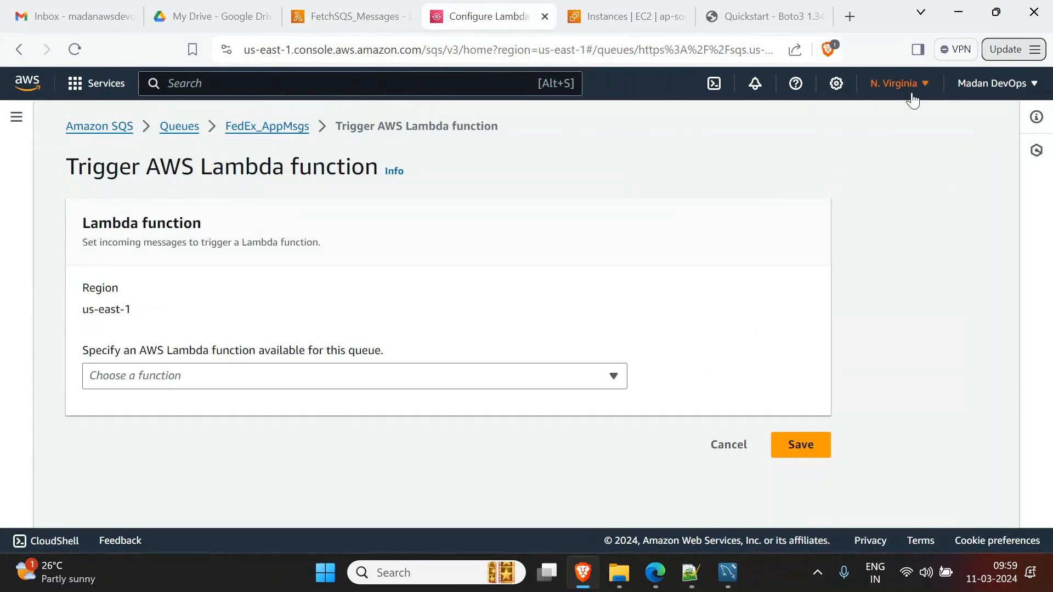
{"action": "left_click", "coordinate": [166, 132]}
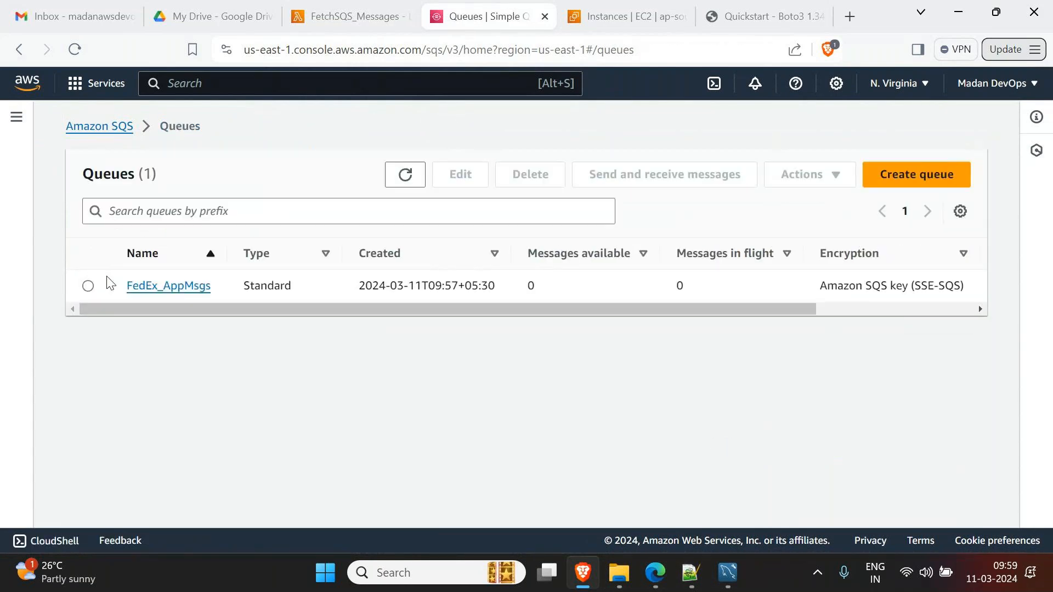
{"action": "left_click", "coordinate": [88, 286]}
{"action": "left_click", "coordinate": [527, 174]}
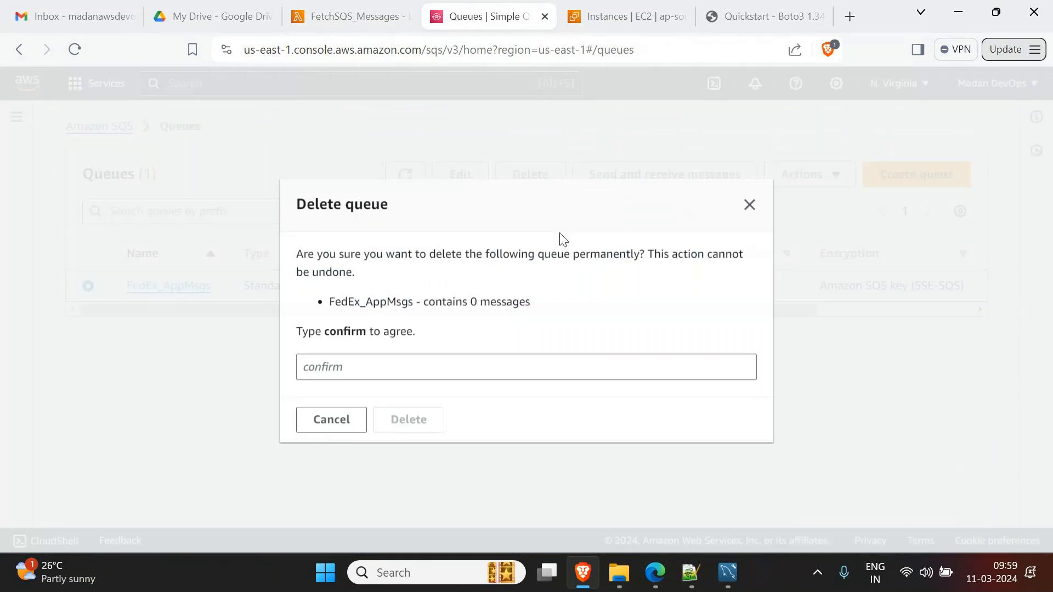
{"action": "left_click", "coordinate": [385, 370]}
{"action": "type", "text": "confirm"}
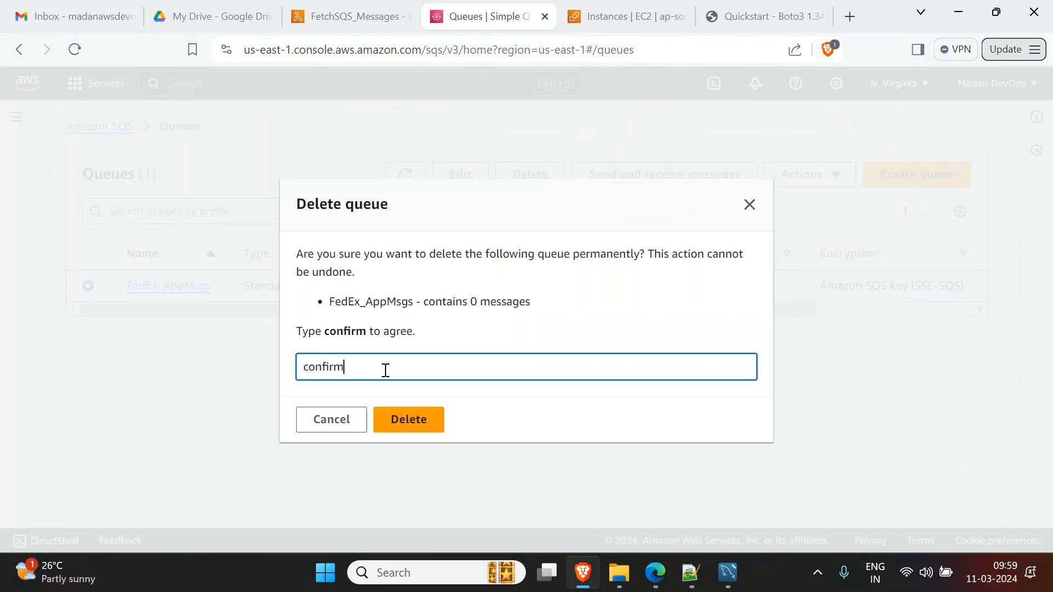
{"action": "left_click", "coordinate": [407, 420]}
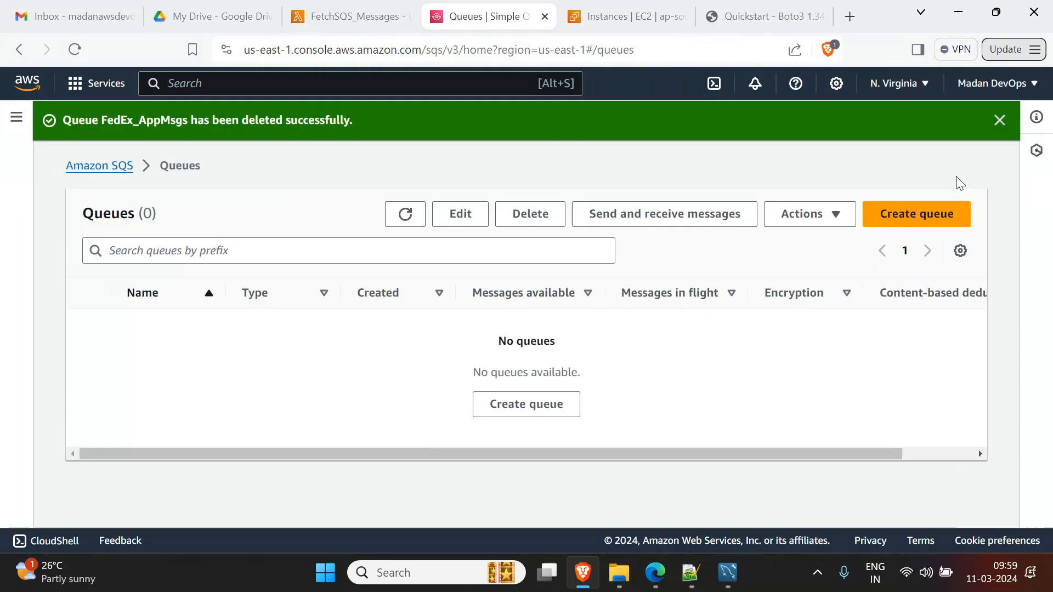
{"action": "left_click", "coordinate": [913, 90]}
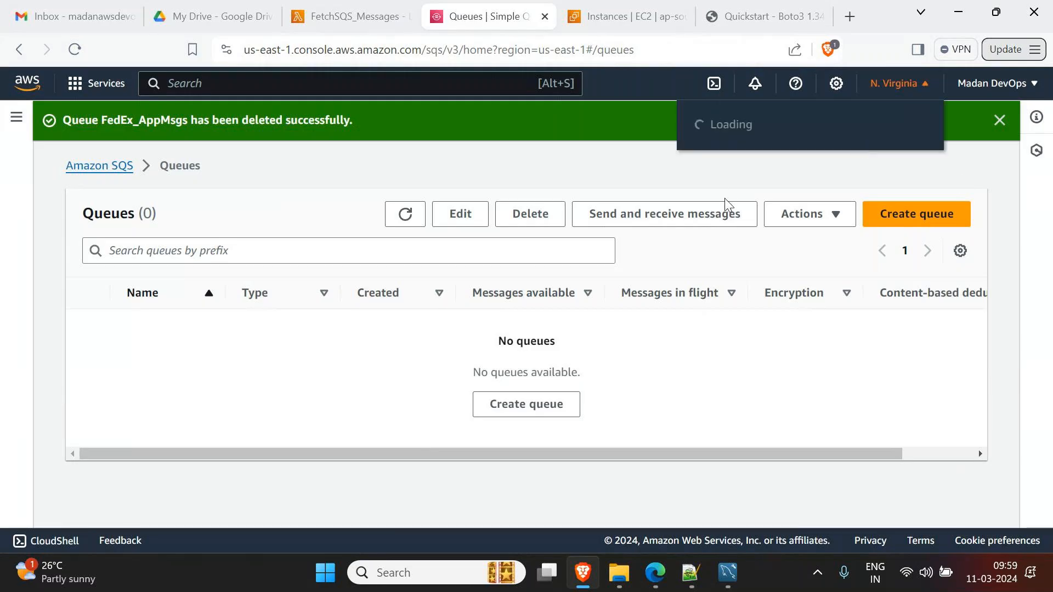
- Switch to the Mumbai region and start a new queue named FedExAppMsgs
{"action": "left_click", "coordinate": [758, 274]}
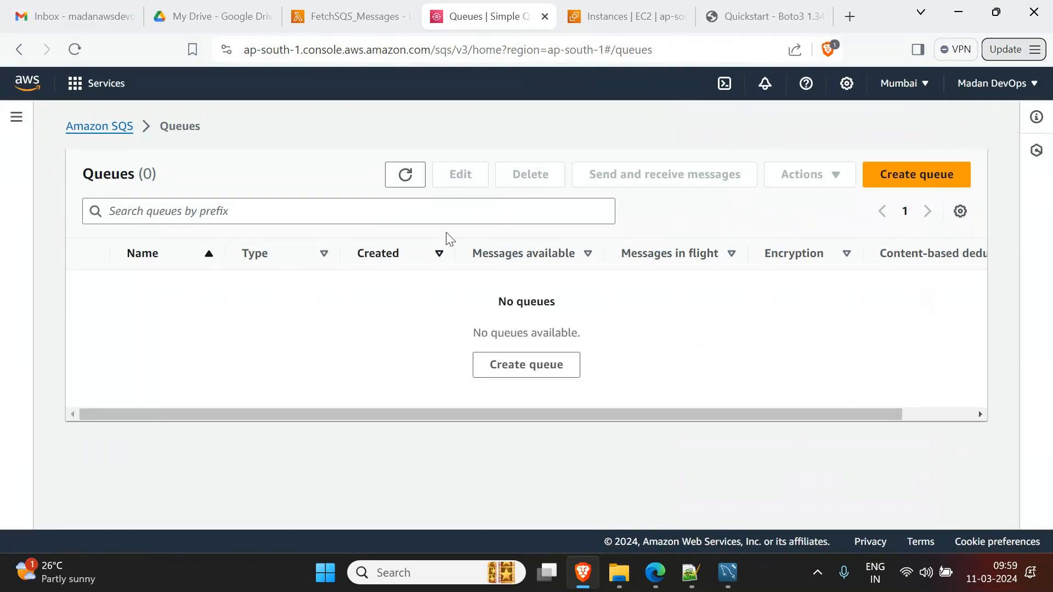
{"action": "left_click", "coordinate": [929, 177]}
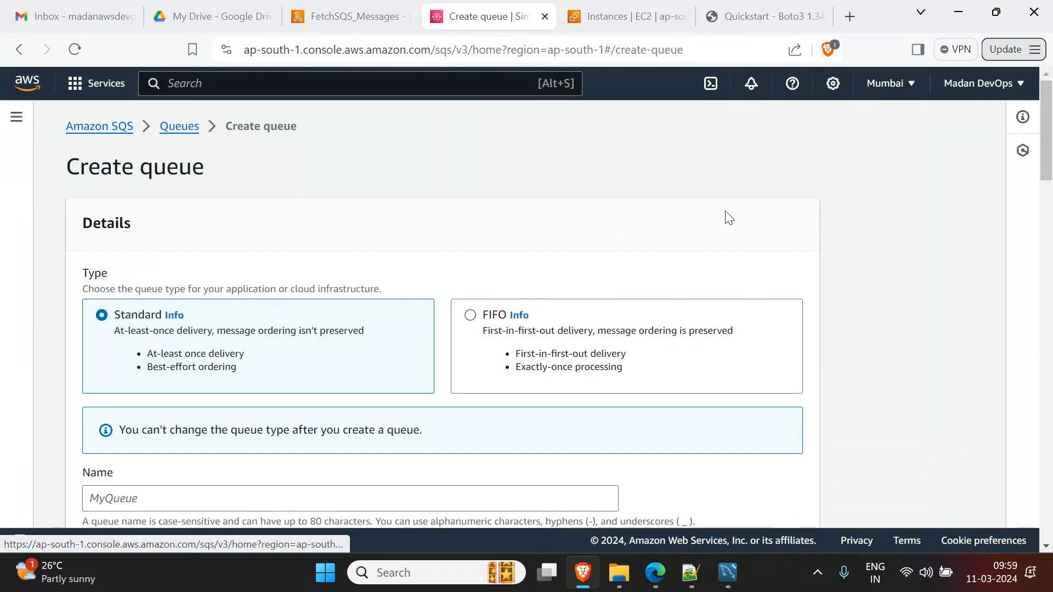
{"action": "scroll", "coordinate": [212, 417], "scroll_direction": "down", "scroll_amount": 3}
{"action": "left_click", "coordinate": [207, 338]}
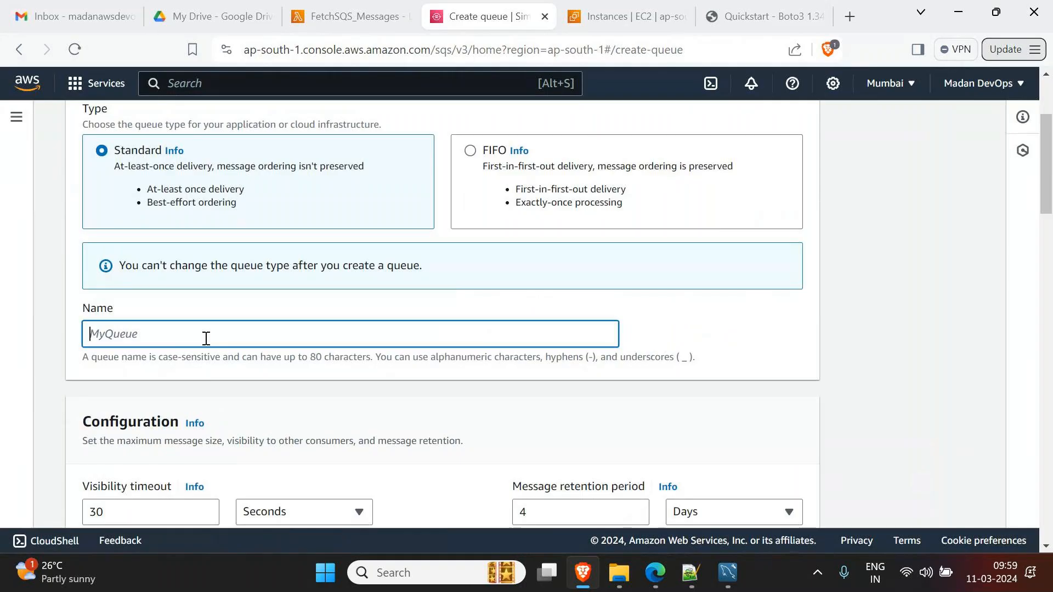
{"action": "type", "text": "FedExAppMsgs"}
- Correct the queue name to FedExApp_SQS_Msgs and create the standard queue
{"action": "scroll", "coordinate": [292, 363], "scroll_direction": "down", "scroll_amount": 4}
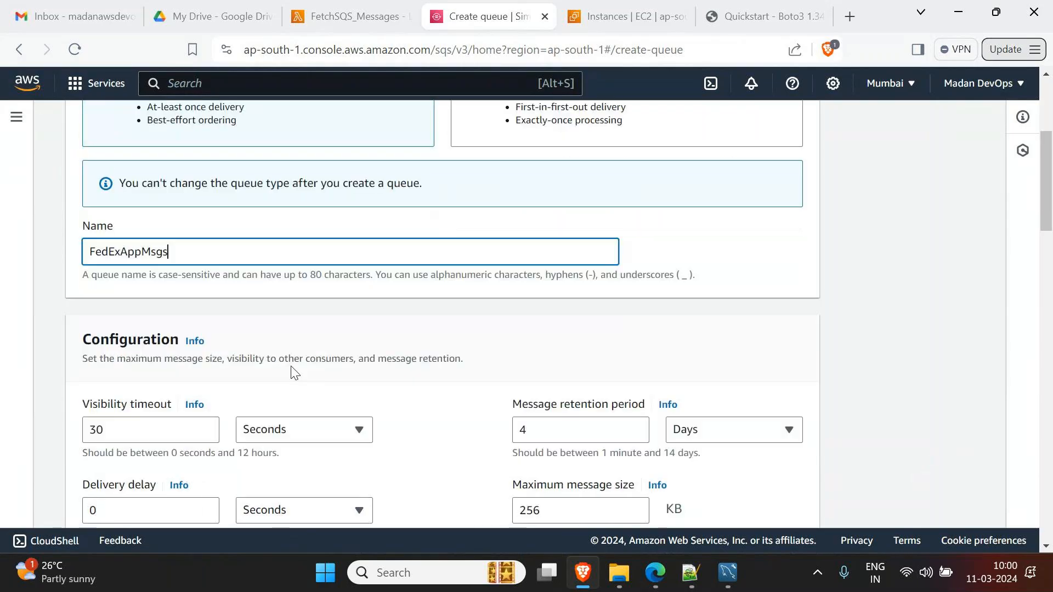
{"action": "scroll", "coordinate": [296, 380], "scroll_direction": "up", "scroll_amount": 4}
{"action": "key", "text": "Left"}
{"action": "key", "text": "Left"}
{"action": "key", "text": "Left"}
{"action": "key", "text": "Left"}
{"action": "type", "text": "_SQS"}
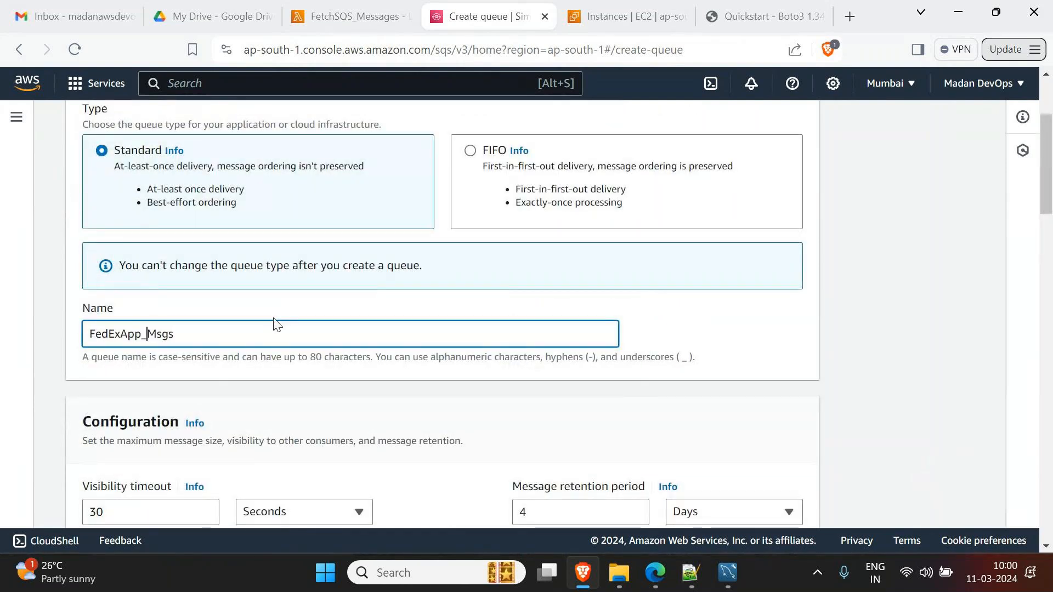
{"action": "type", "text": "_"}
{"action": "scroll", "coordinate": [201, 380], "scroll_direction": "down", "scroll_amount": 5}
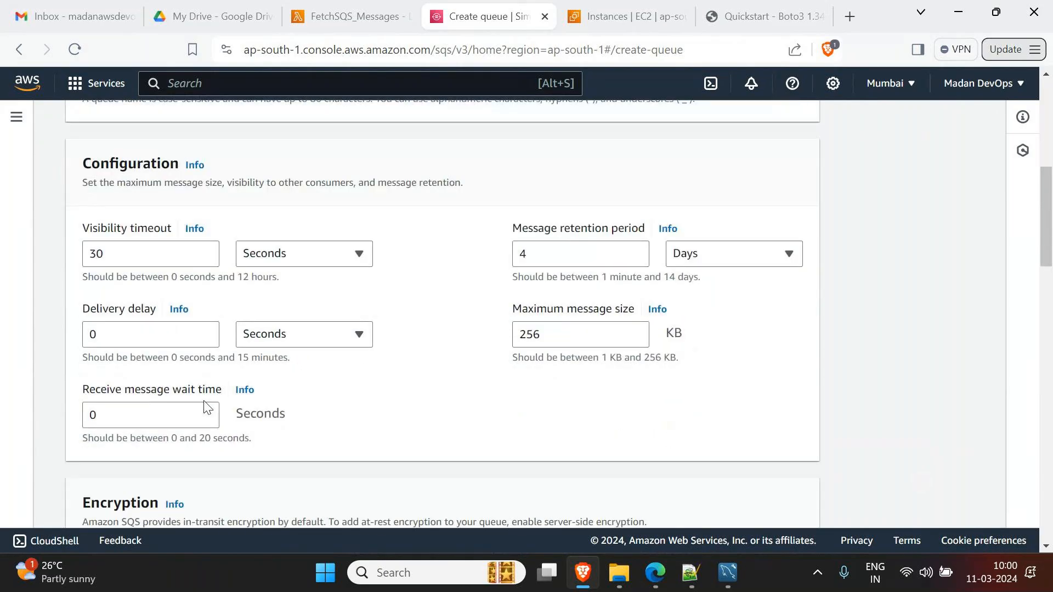
{"action": "scroll", "coordinate": [208, 408], "scroll_direction": "down", "scroll_amount": 20}
{"action": "left_click", "coordinate": [777, 504]}
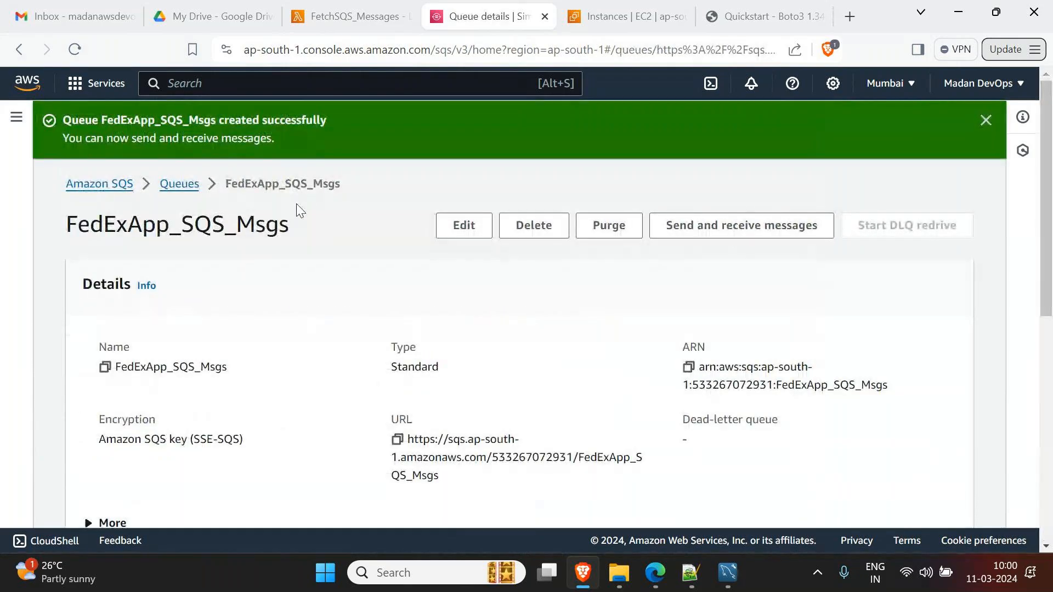
{"action": "scroll", "coordinate": [343, 315], "scroll_direction": "down", "scroll_amount": 6}
- Try adding FetchSQS_Messages as the queue's Lambda trigger; saving fails for missing ReceiveMessage permission
{"action": "left_click", "coordinate": [290, 277]}
{"action": "left_click", "coordinate": [853, 345]}
{"action": "left_click", "coordinate": [455, 376]}
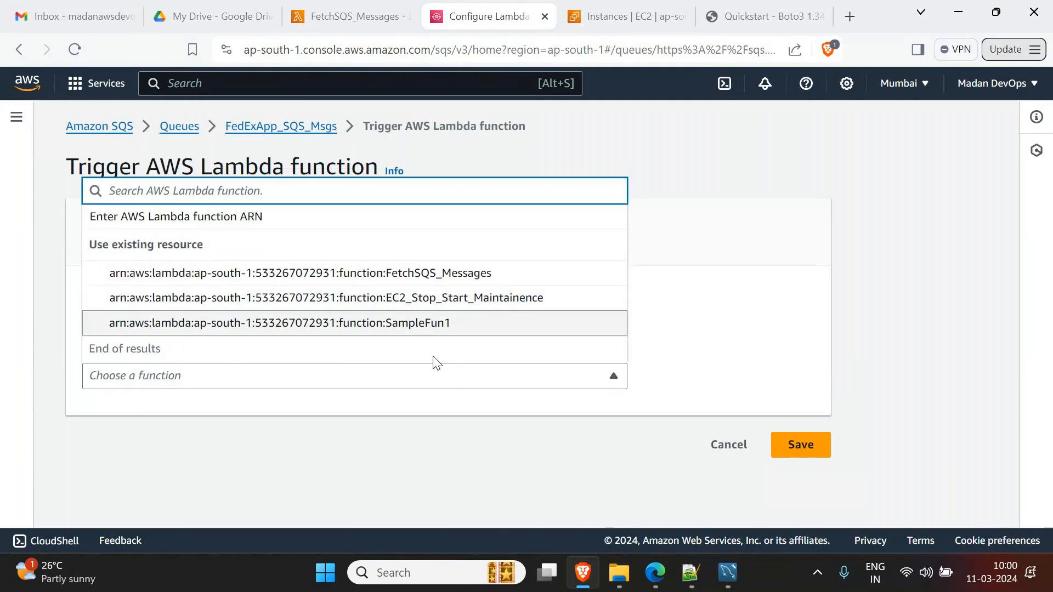
{"action": "left_click", "coordinate": [431, 281]}
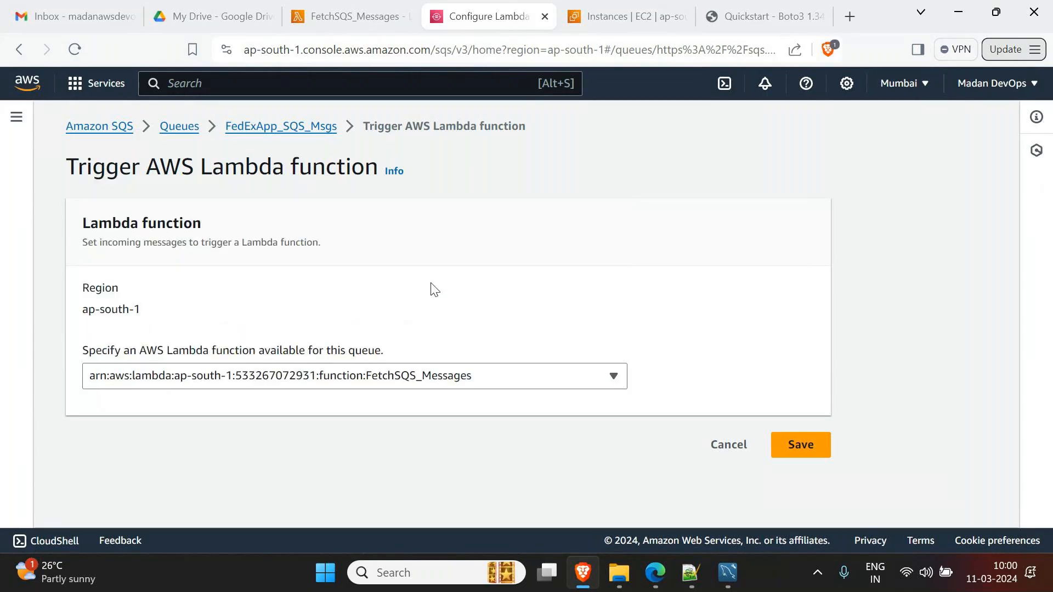
{"action": "left_click", "coordinate": [797, 446]}
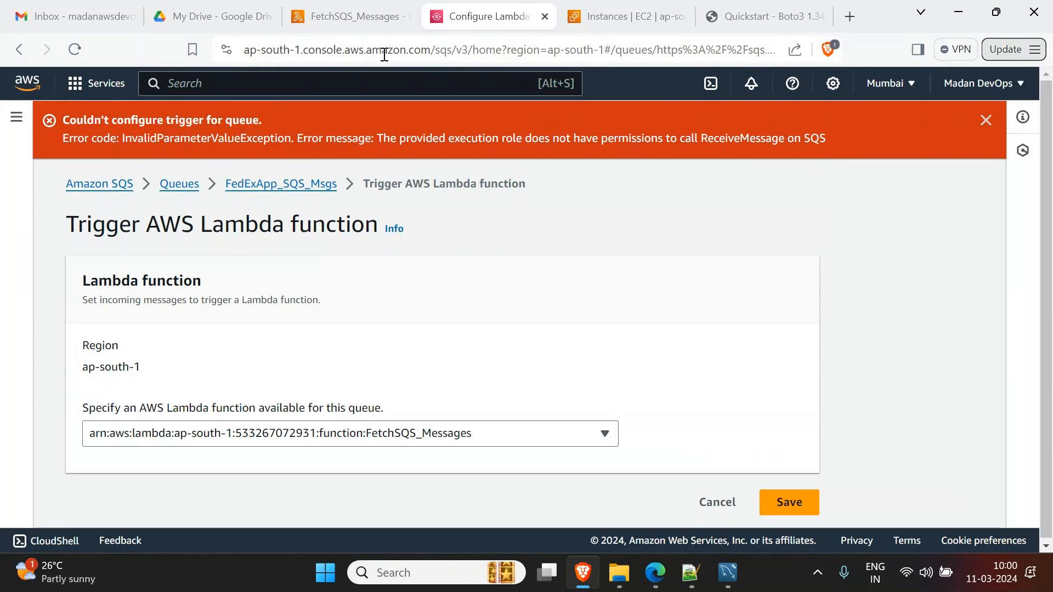
{"action": "left_click", "coordinate": [355, 18]}
{"action": "scroll", "coordinate": [288, 373], "scroll_direction": "down", "scroll_amount": 1}
{"action": "scroll", "coordinate": [286, 373], "scroll_direction": "down", "scroll_amount": 5}
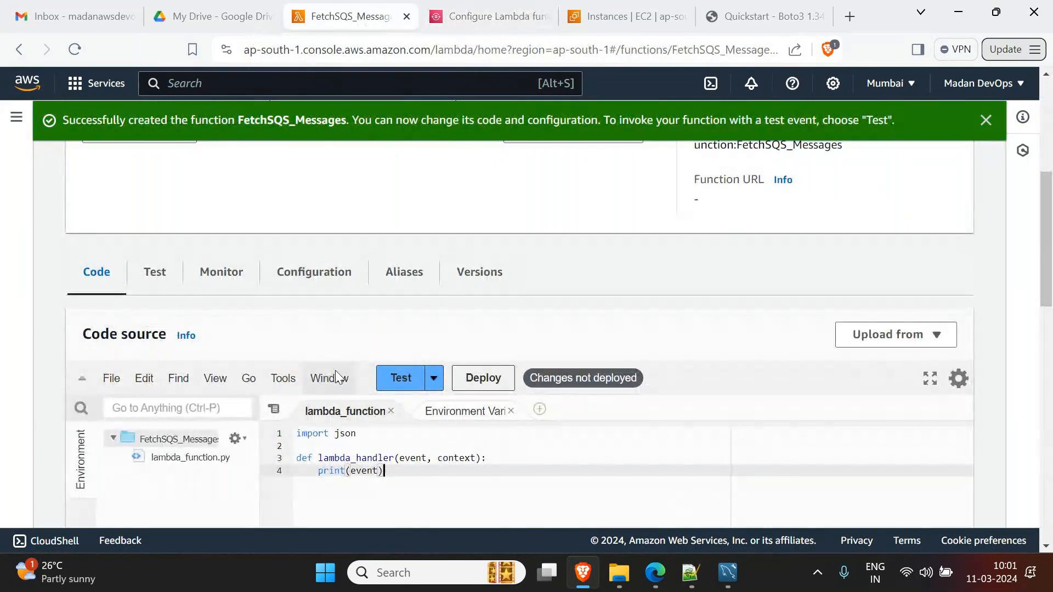
- Open the FetchSQS_Messages execution role in IAM from the function's configuration
{"action": "left_click", "coordinate": [330, 278]}
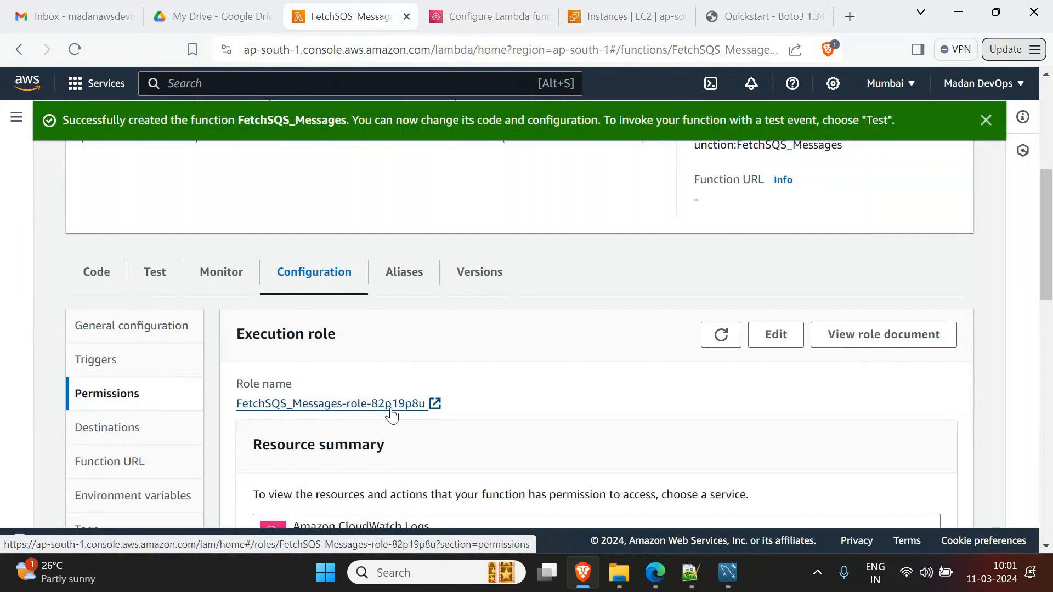
{"action": "left_click", "coordinate": [431, 406]}
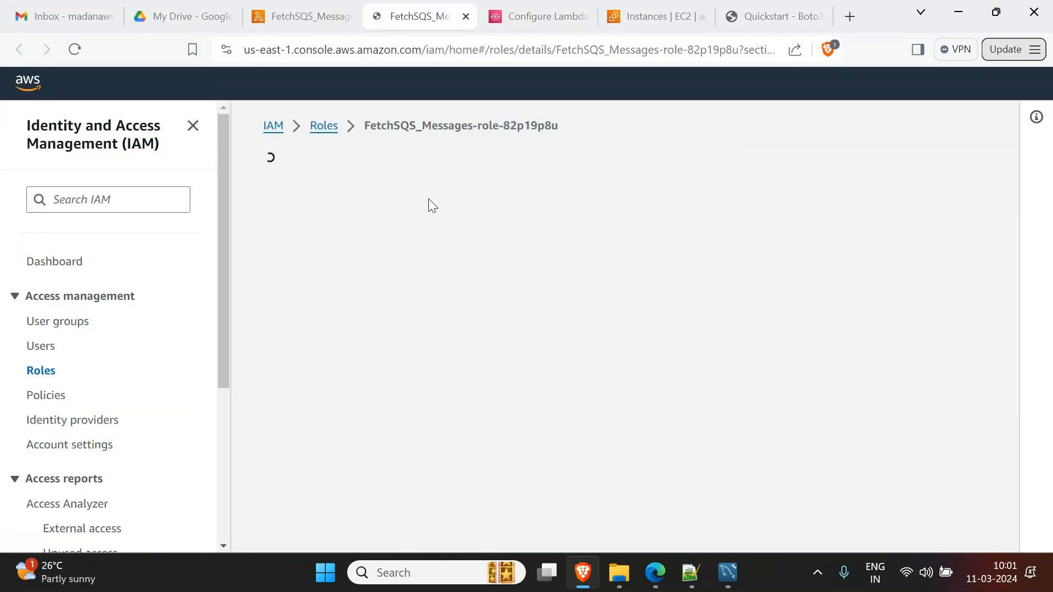
{"action": "scroll", "coordinate": [433, 207], "scroll_direction": "down", "scroll_amount": 2}
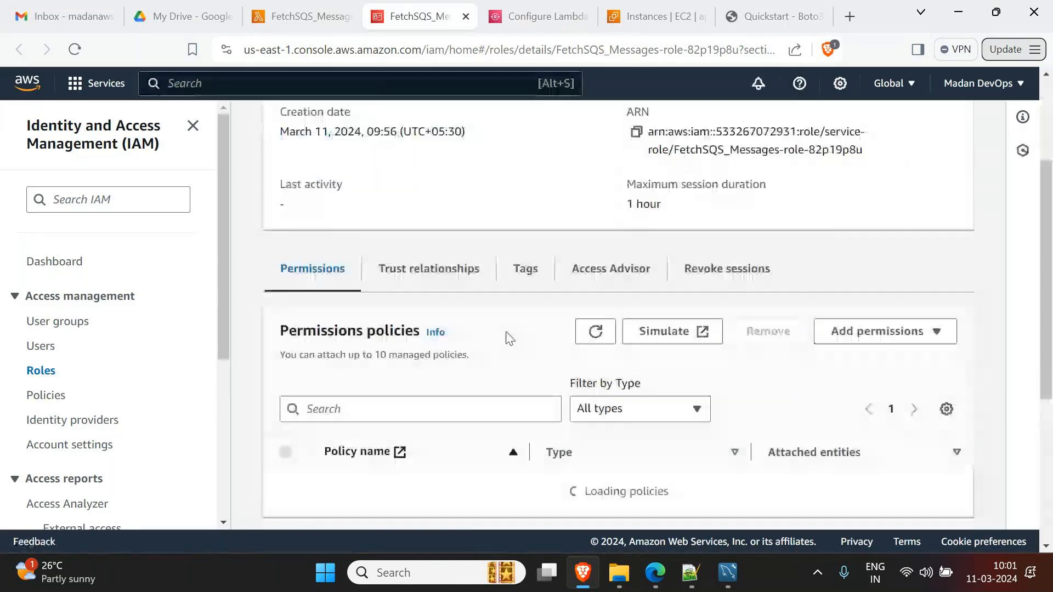
{"action": "scroll", "coordinate": [492, 247], "scroll_direction": "up", "scroll_amount": 2}
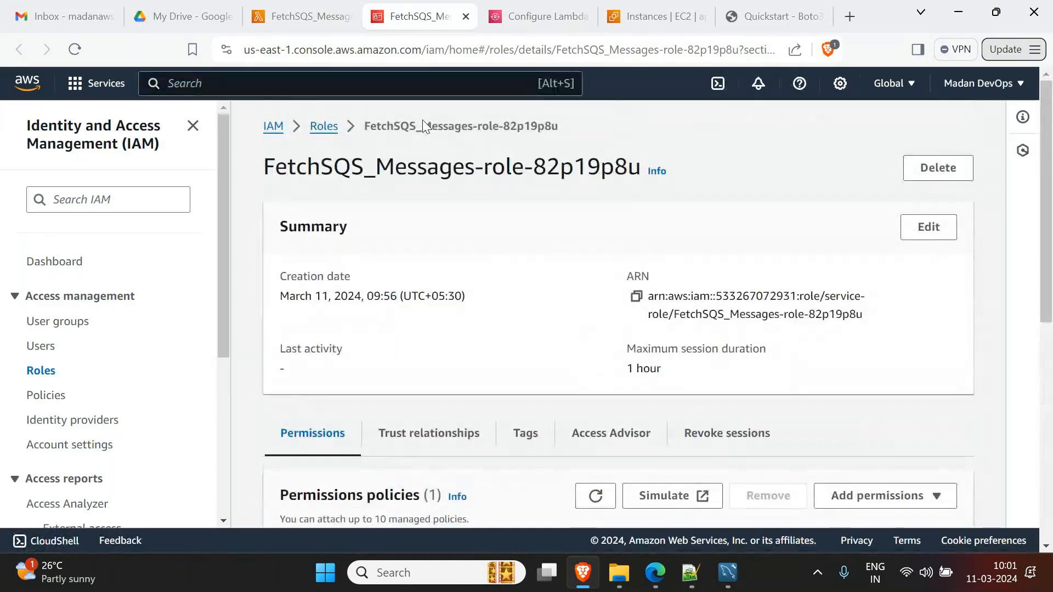
{"action": "scroll", "coordinate": [845, 389], "scroll_direction": "down", "scroll_amount": 1}
{"action": "scroll", "coordinate": [848, 379], "scroll_direction": "down", "scroll_amount": 3}
- Attach the AmazonSQSFullAccess policy to the execution role
{"action": "left_click", "coordinate": [859, 250]}
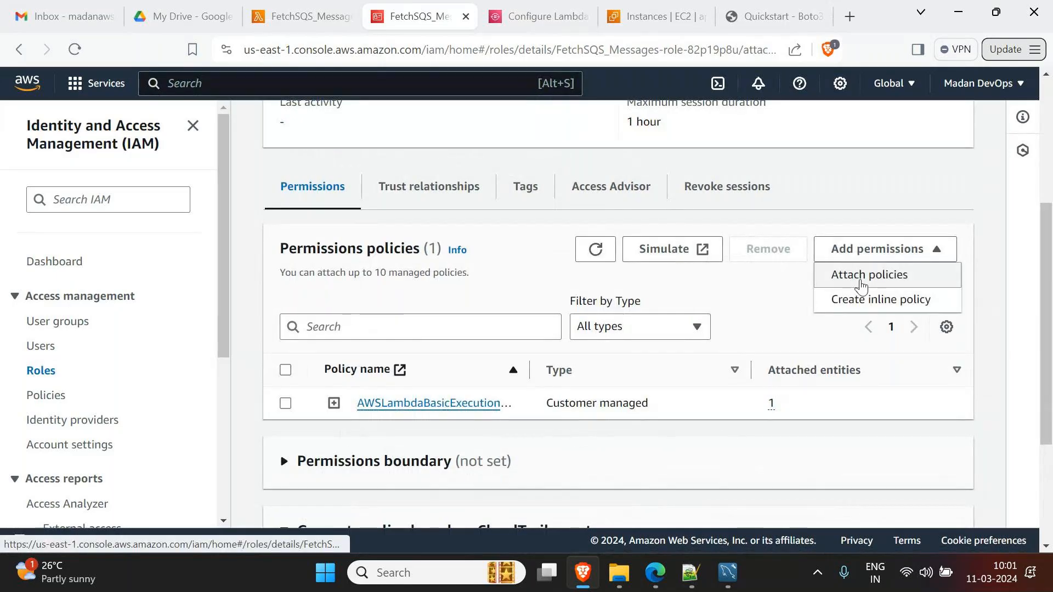
{"action": "left_click", "coordinate": [862, 277]}
{"action": "scroll", "coordinate": [282, 254], "scroll_direction": "up", "scroll_amount": 3}
{"action": "left_click", "coordinate": [270, 273]}
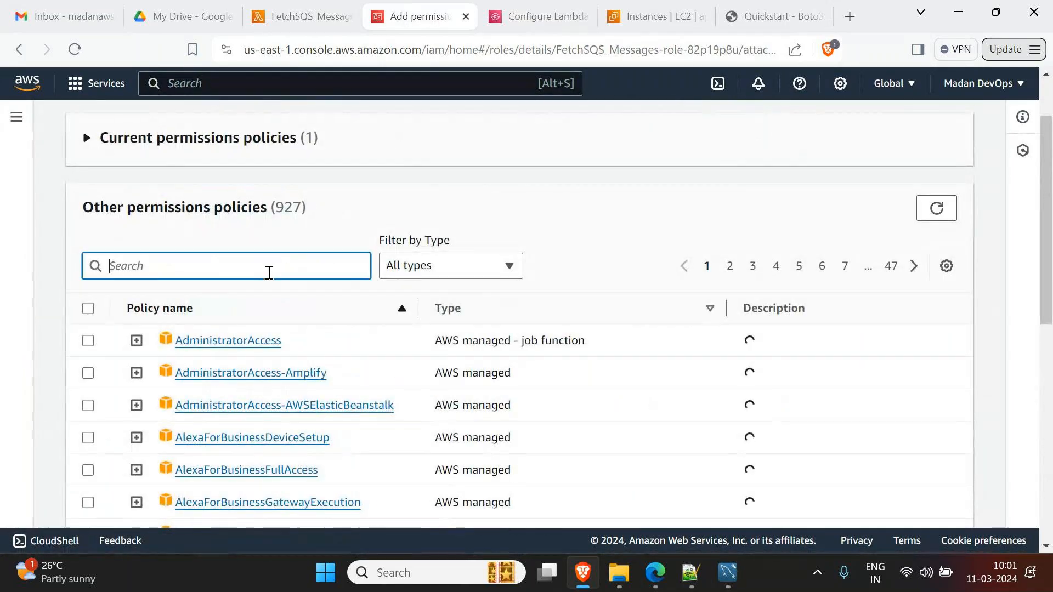
{"action": "type", "text": "sqs"}
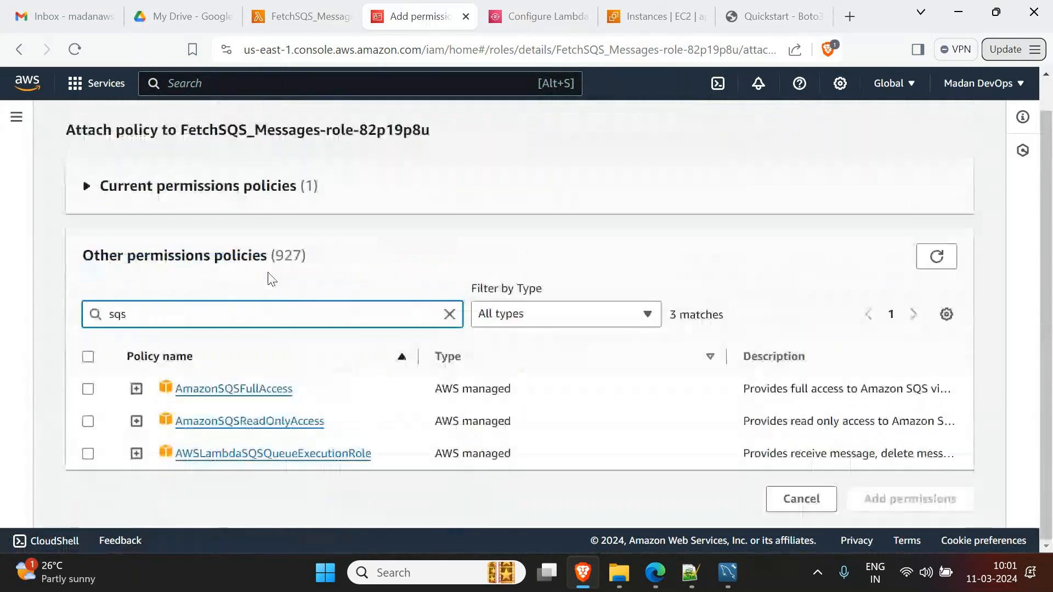
{"action": "left_click", "coordinate": [88, 389]}
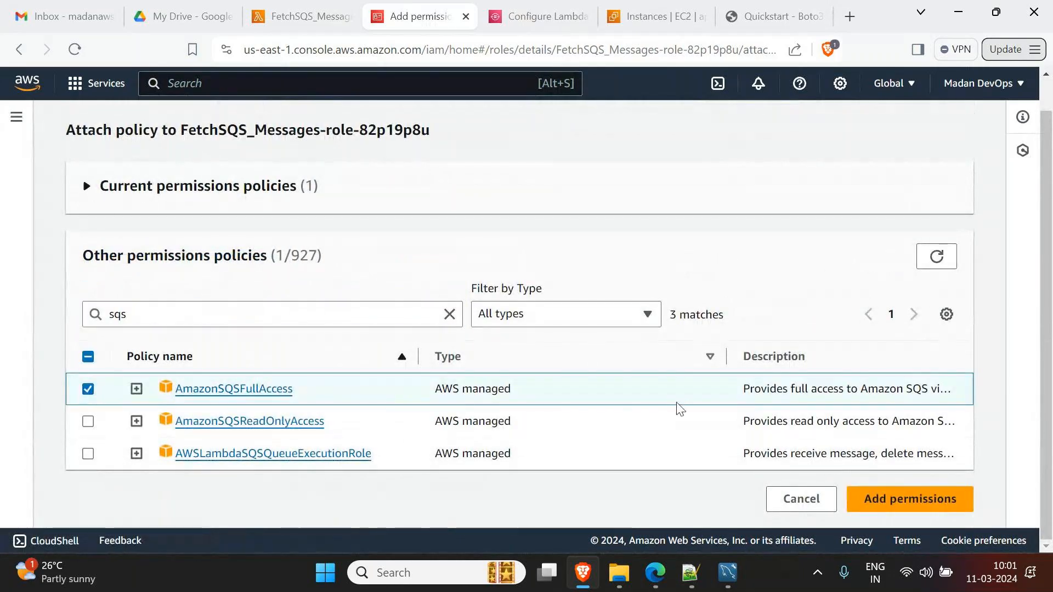
{"action": "left_click", "coordinate": [894, 502]}
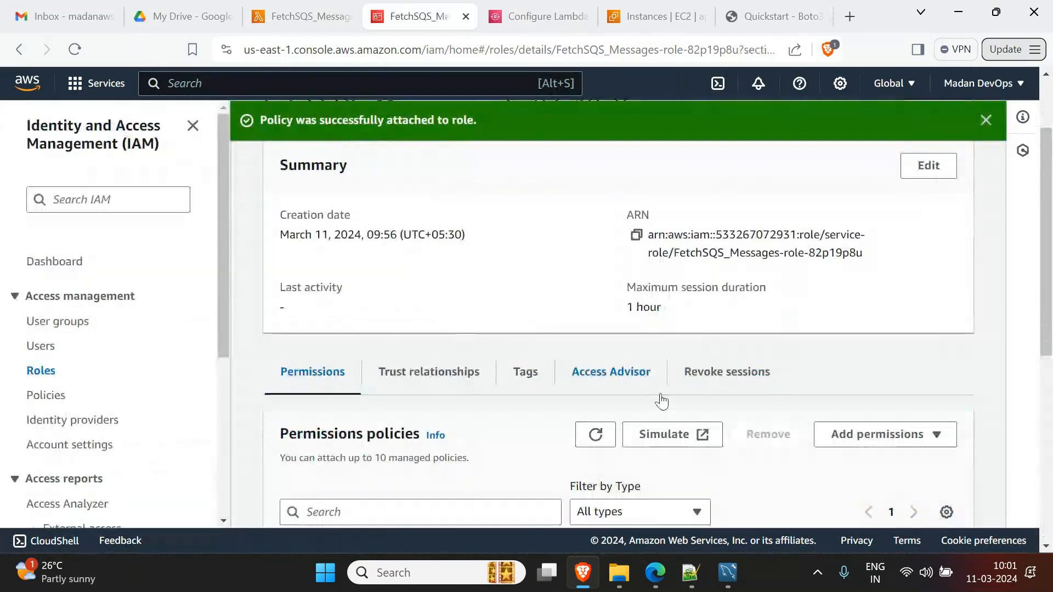
{"action": "left_click", "coordinate": [986, 120]}
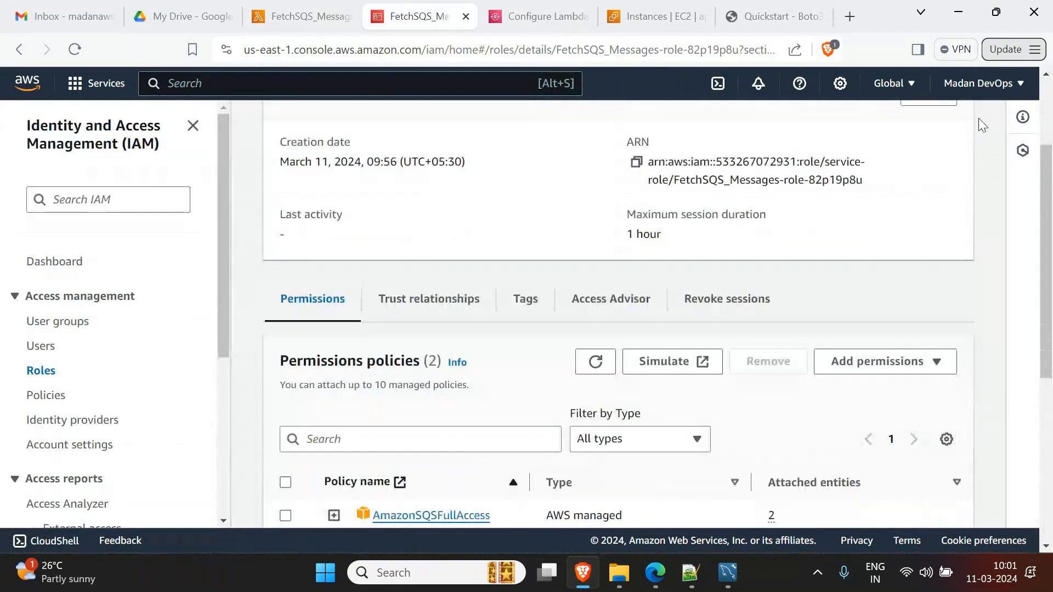
{"action": "scroll", "coordinate": [631, 341], "scroll_direction": "down", "scroll_amount": 2}
{"action": "scroll", "coordinate": [631, 341], "scroll_direction": "down", "scroll_amount": 3}
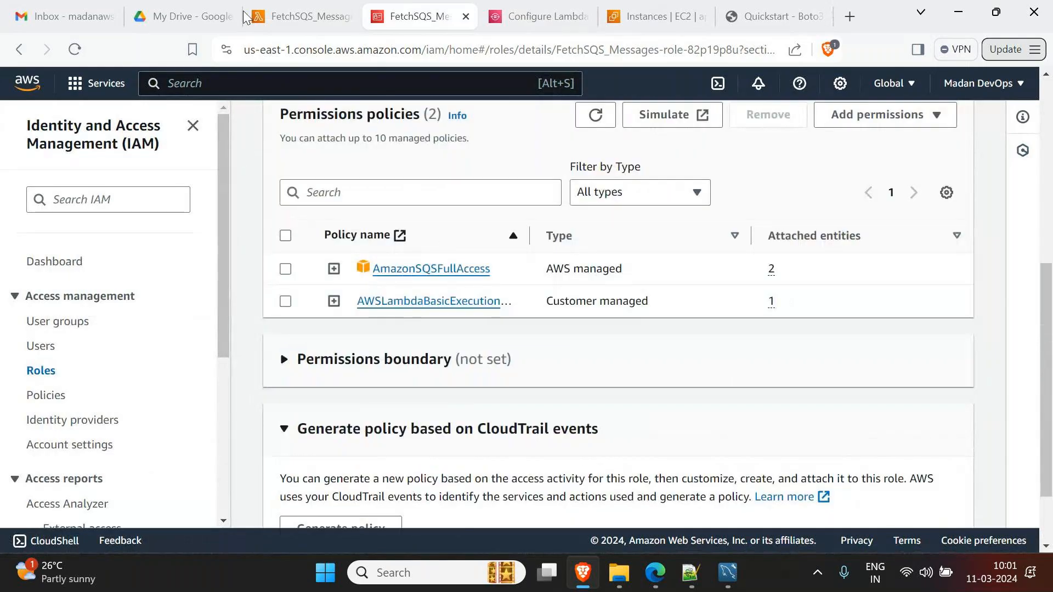
{"action": "left_click", "coordinate": [302, 17]}
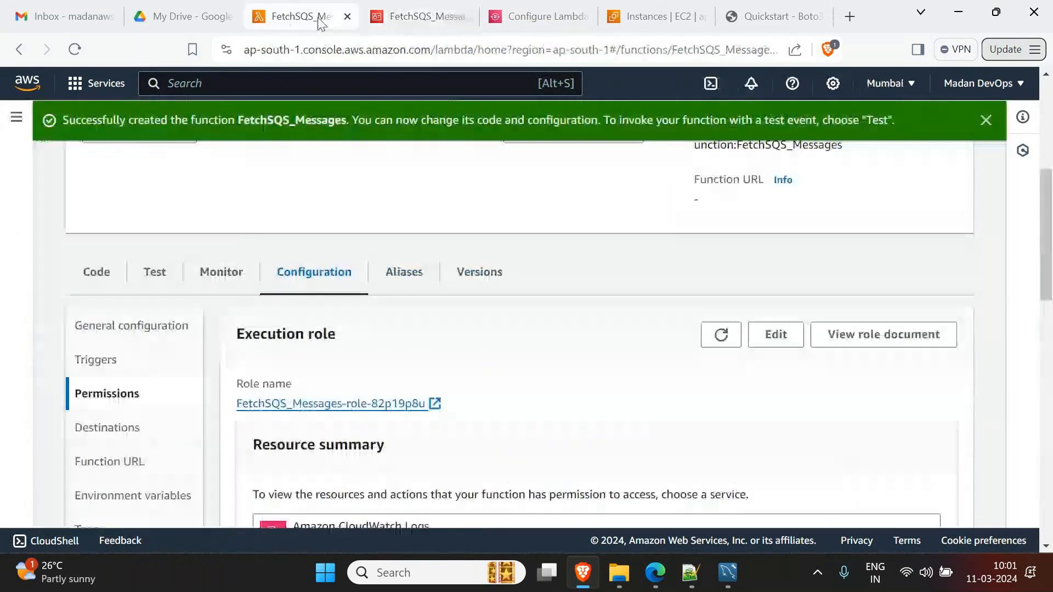
- Save FetchSQS_Messages as the queue trigger and send 'Message 1 from FedEx App..'
{"action": "left_click", "coordinate": [544, 21]}
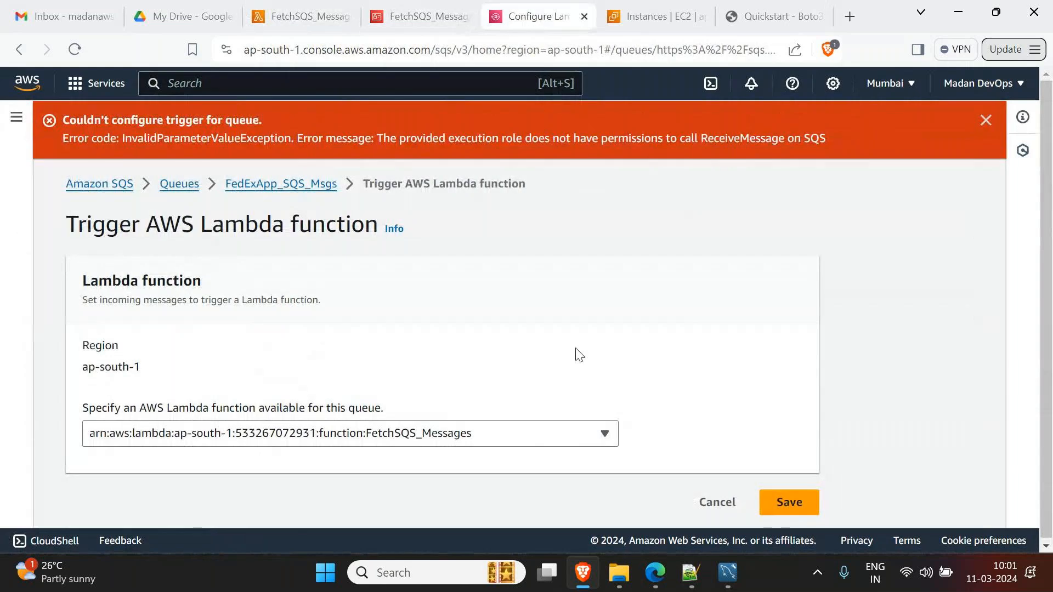
{"action": "left_click", "coordinate": [795, 505]}
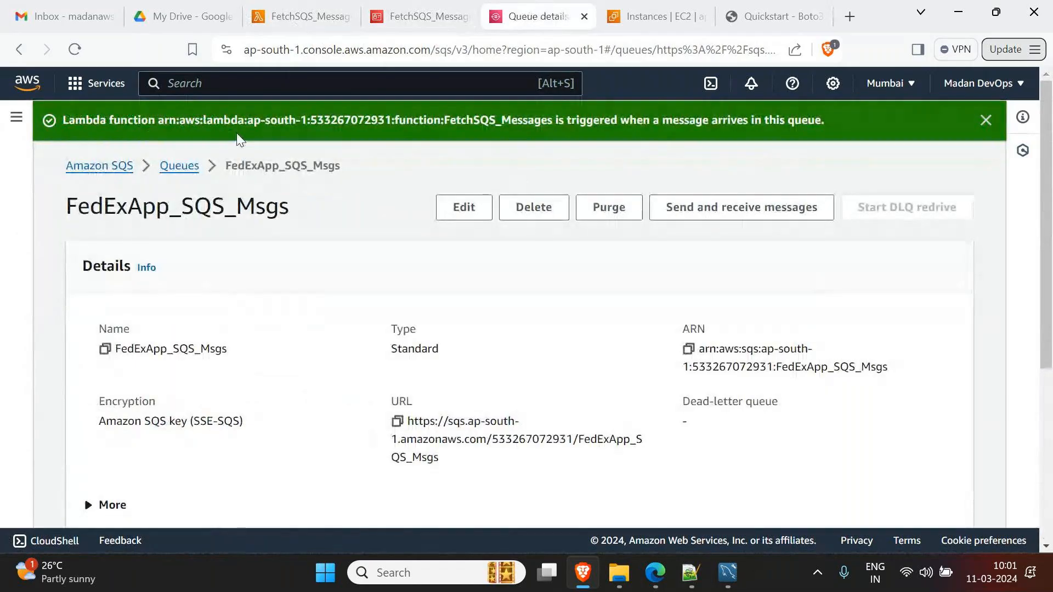
{"action": "left_click", "coordinate": [769, 213]}
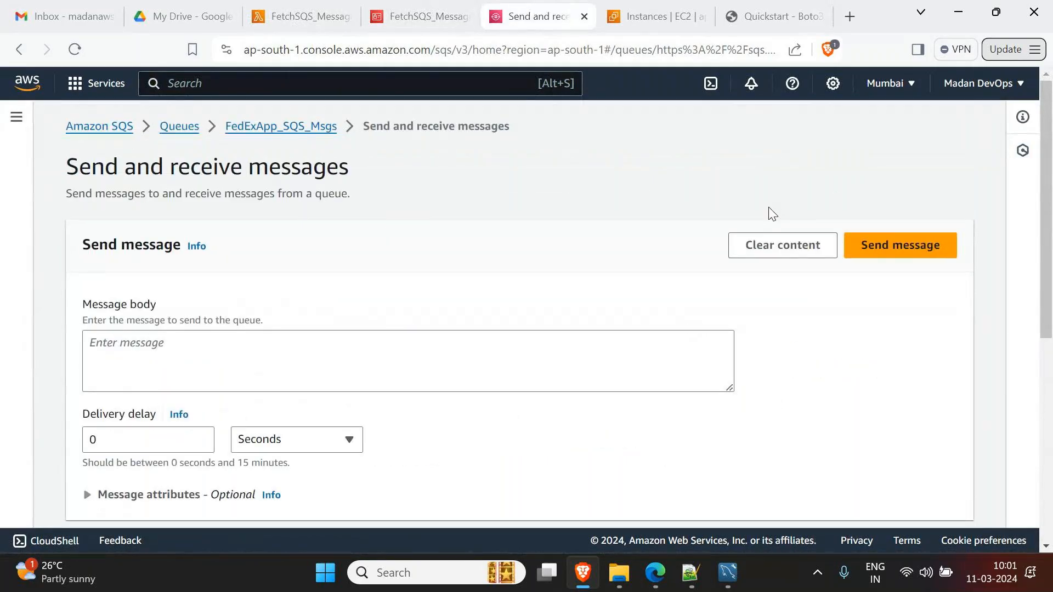
{"action": "left_click", "coordinate": [511, 348]}
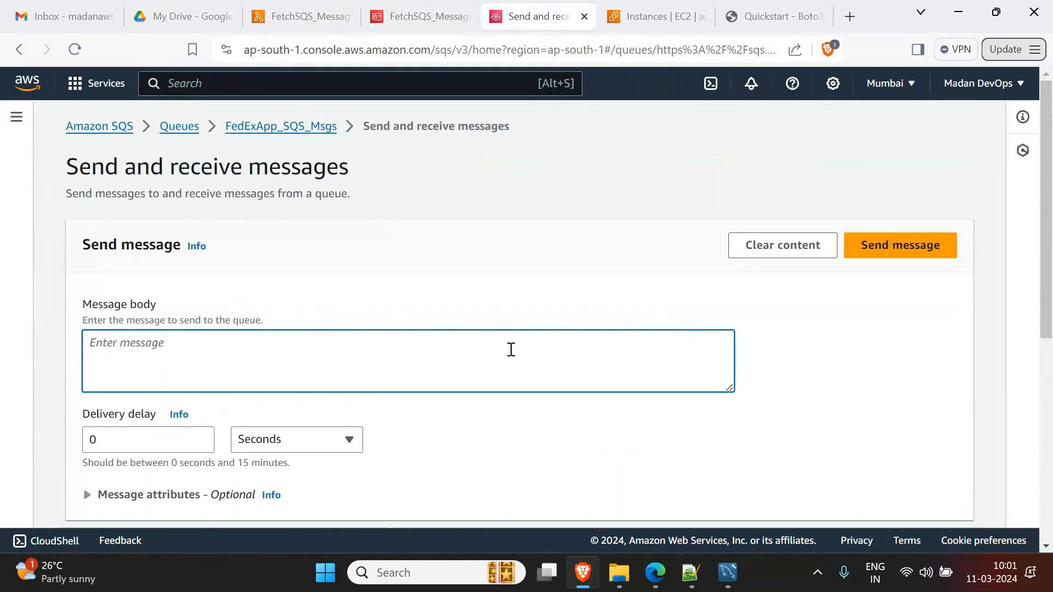
{"action": "type", "text": "Message 1 from FedEx App.."}
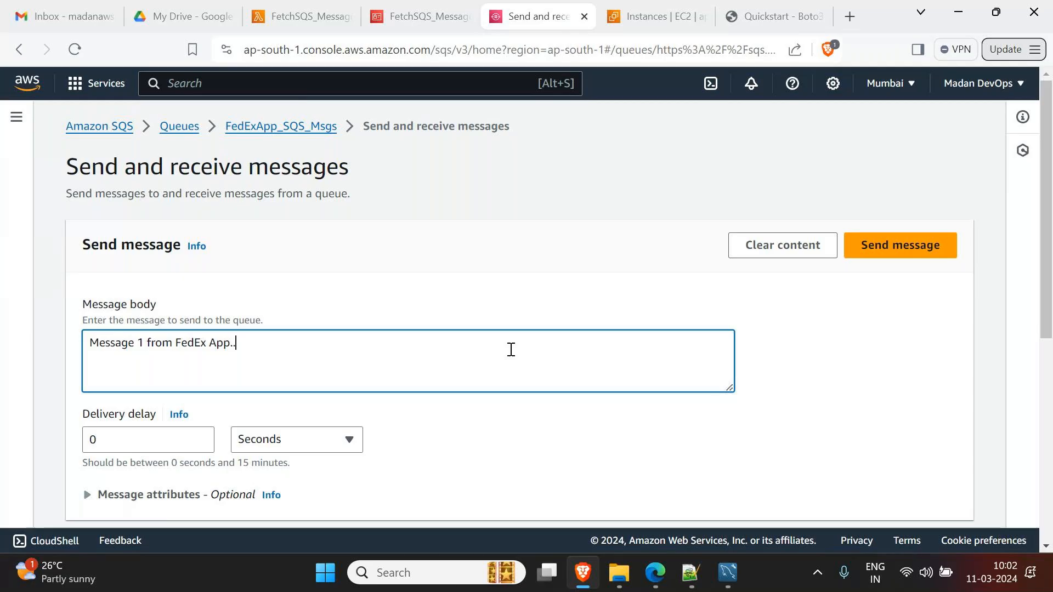
{"action": "left_click", "coordinate": [900, 251]}
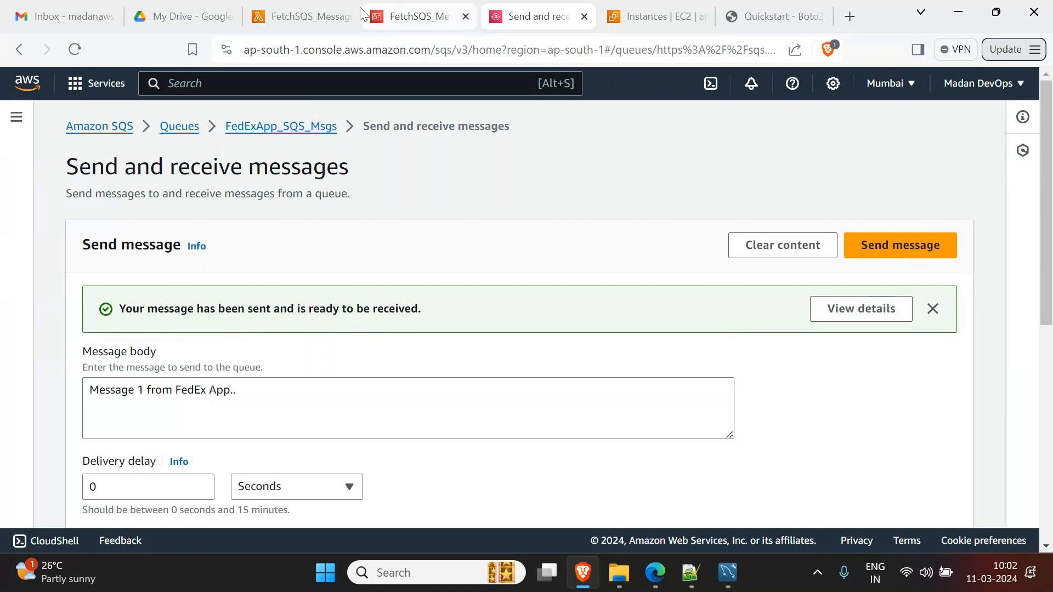
- Deploy the updated FetchSQS_Messages function code
{"action": "left_click", "coordinate": [305, 17]}
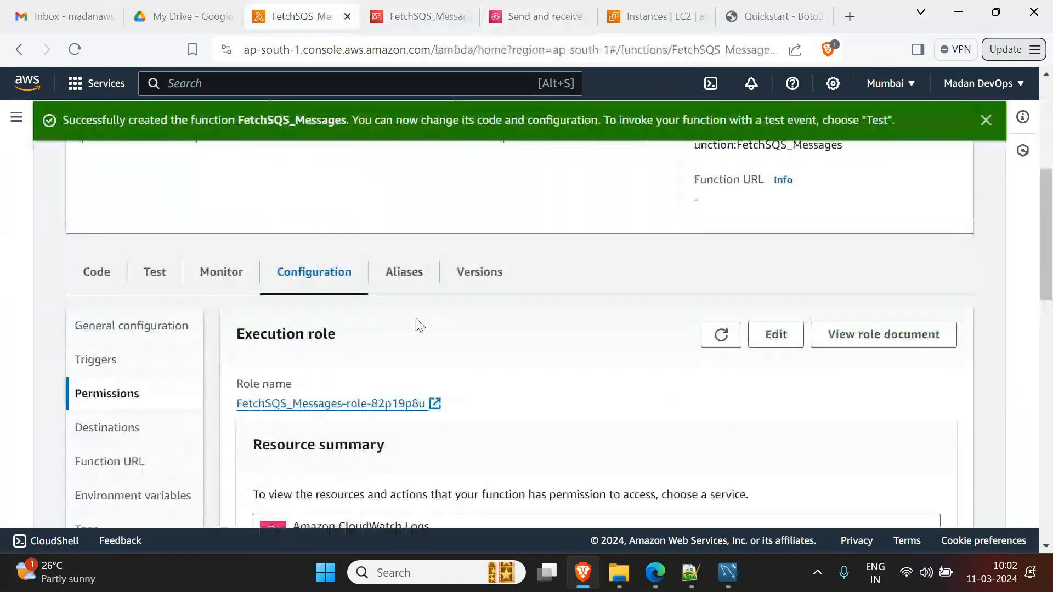
{"action": "left_click", "coordinate": [109, 272]}
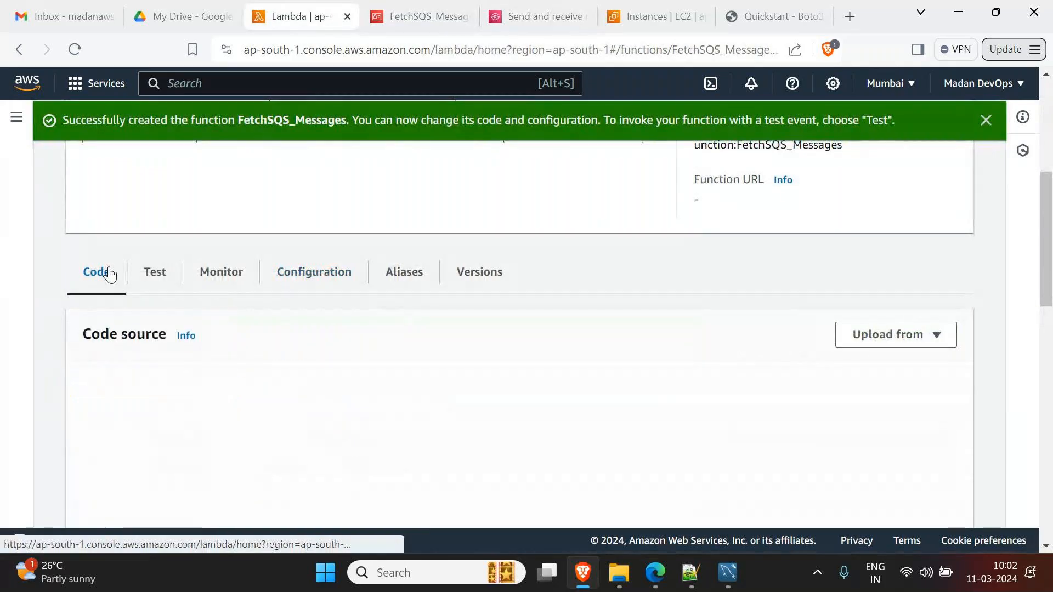
{"action": "scroll", "coordinate": [617, 324], "scroll_direction": "down", "scroll_amount": 3}
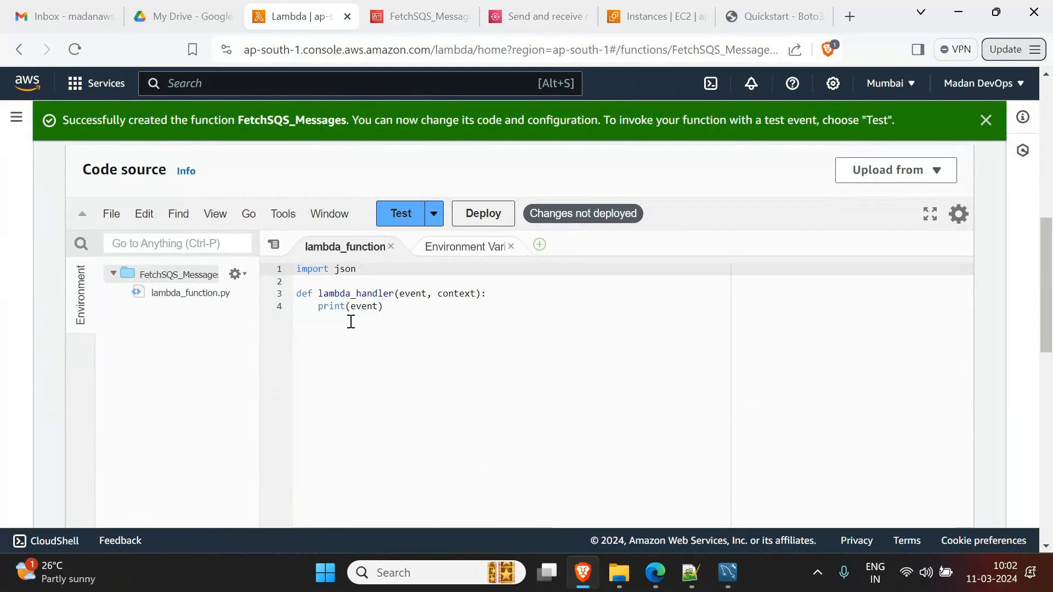
{"action": "scroll", "coordinate": [357, 326], "scroll_direction": "up", "scroll_amount": 2}
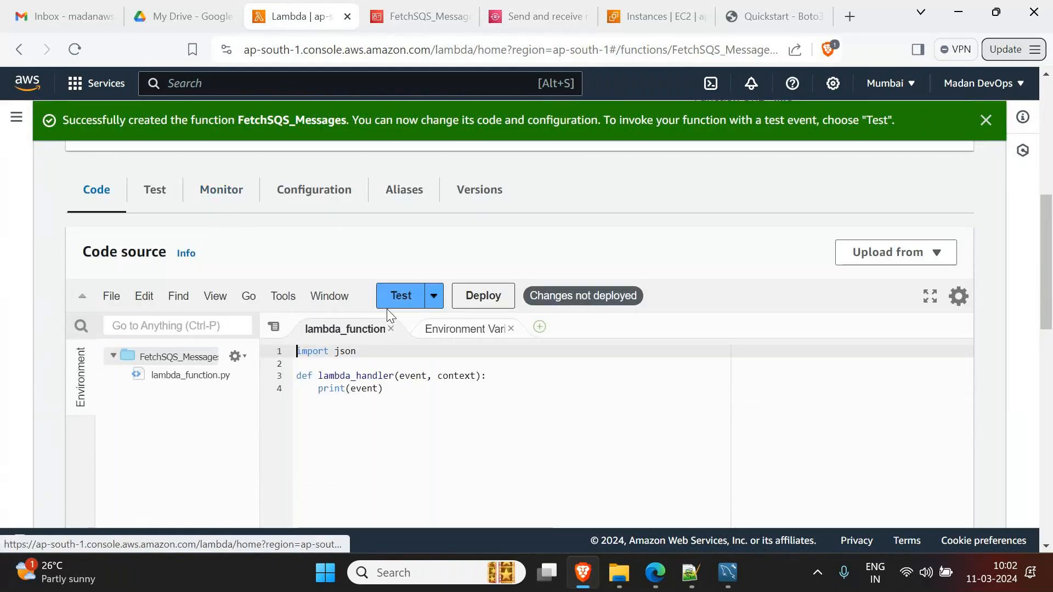
{"action": "left_click", "coordinate": [481, 301]}
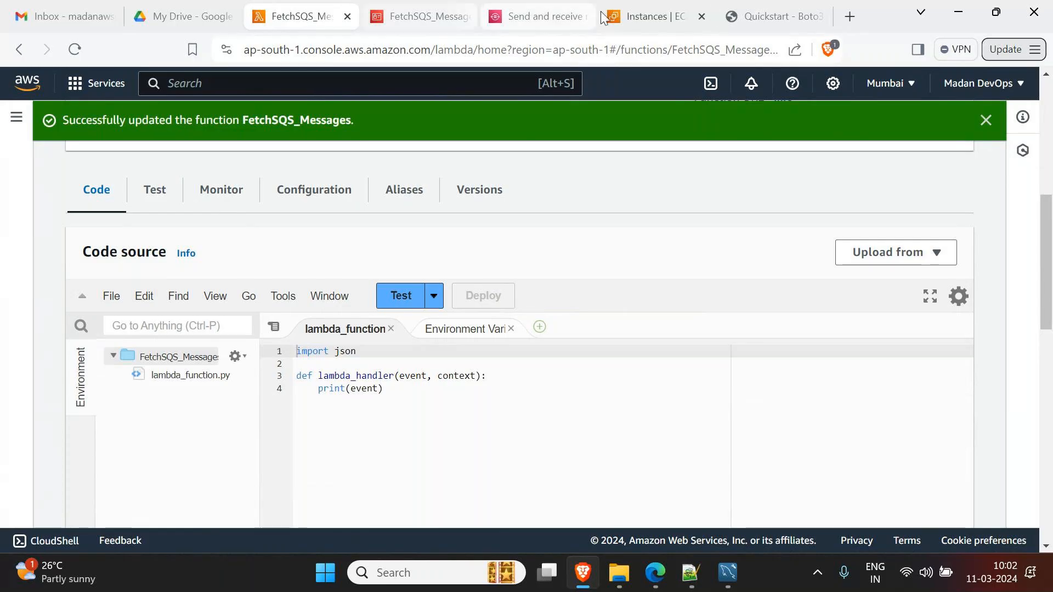
- Close the IAM role tab and send a second message, 'Message 100 from FedEx App..'
{"action": "left_click", "coordinate": [425, 16]}
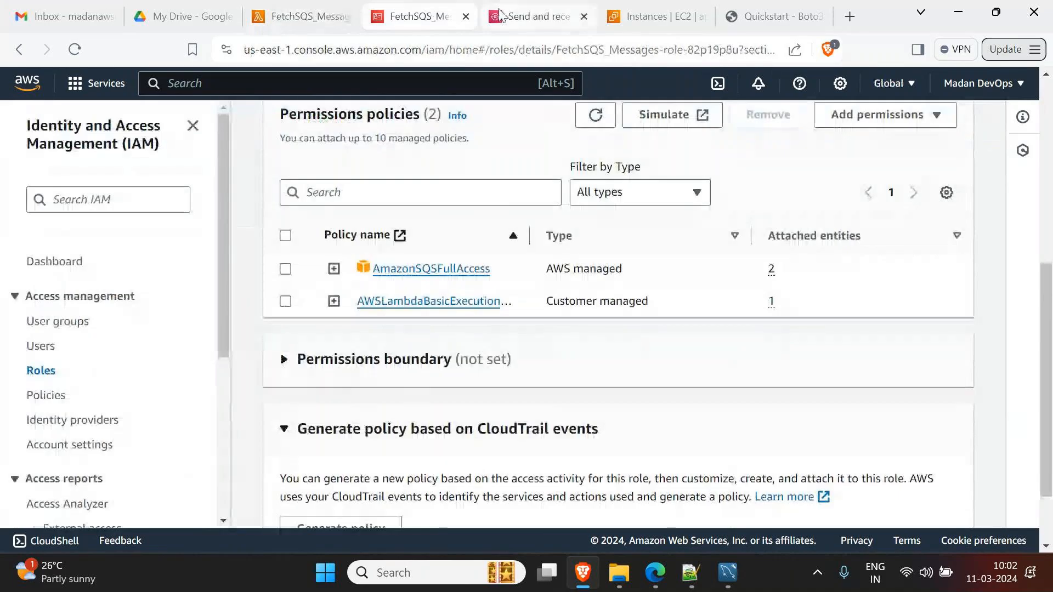
{"action": "left_click", "coordinate": [465, 16]}
{"action": "left_click", "coordinate": [412, 20]}
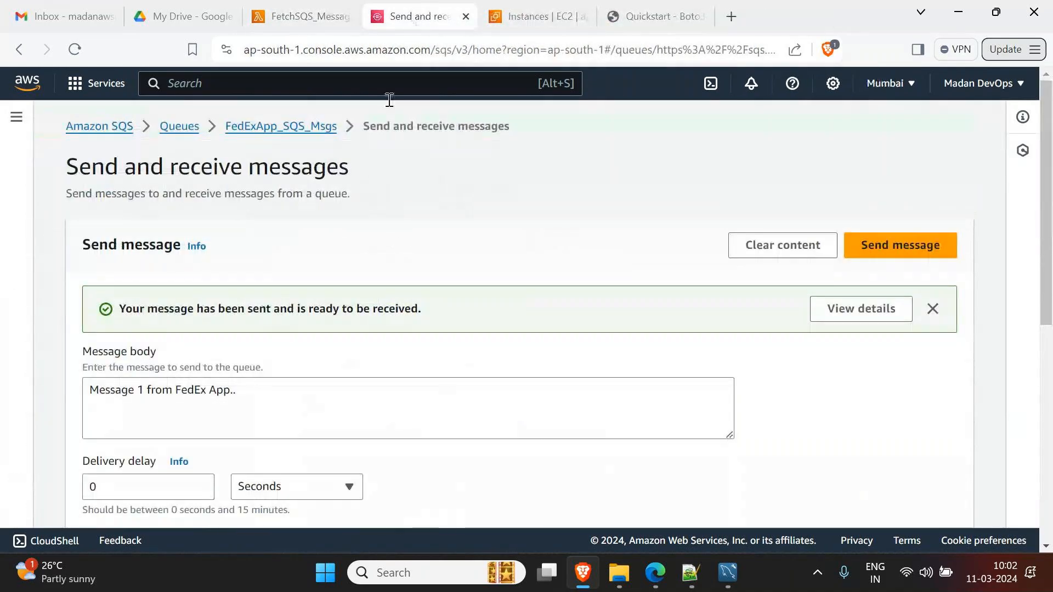
{"action": "double_click", "coordinate": [140, 391]}
{"action": "type", "text": "100"}
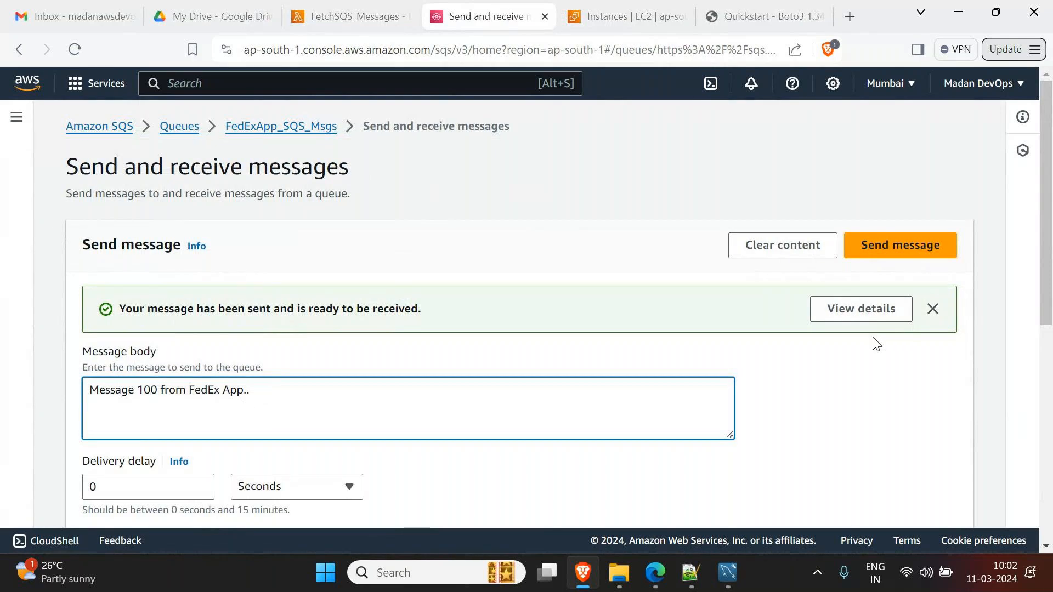
{"action": "left_click", "coordinate": [904, 260]}
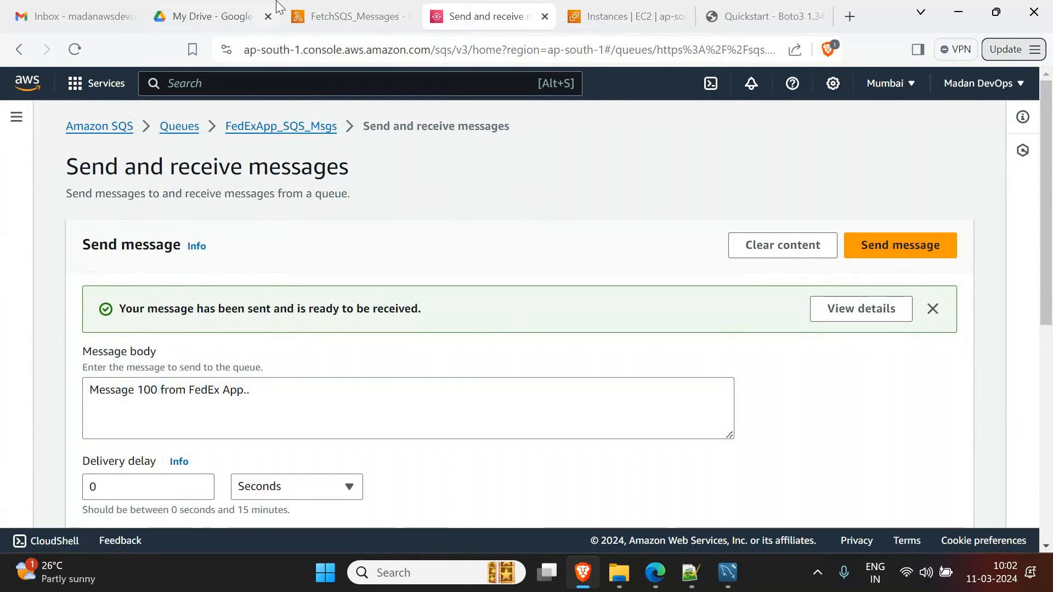
{"action": "left_click", "coordinate": [324, 11]}
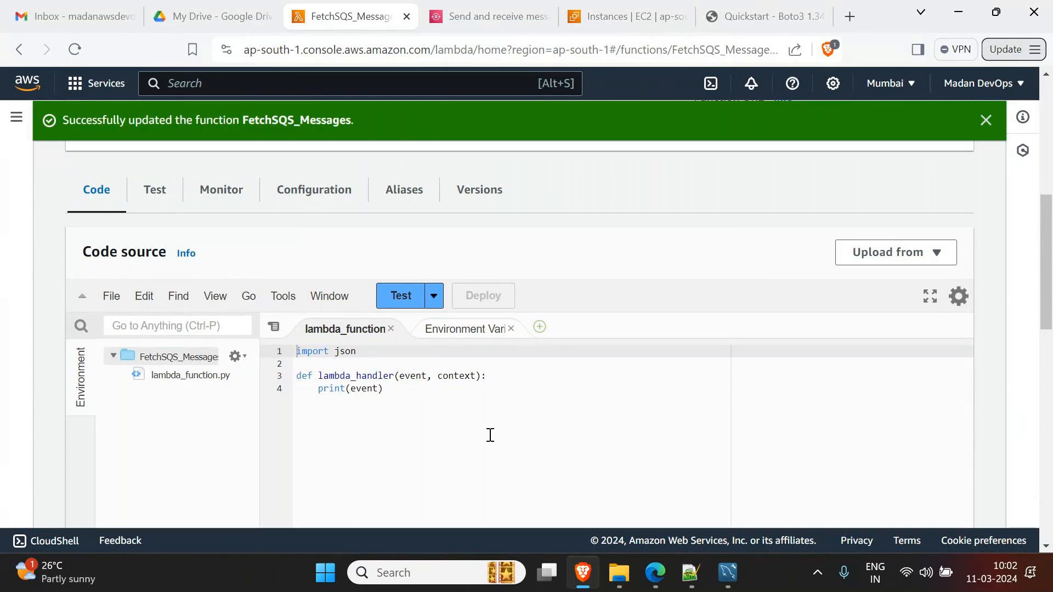
{"action": "scroll", "coordinate": [491, 435], "scroll_direction": "up", "scroll_amount": 5}
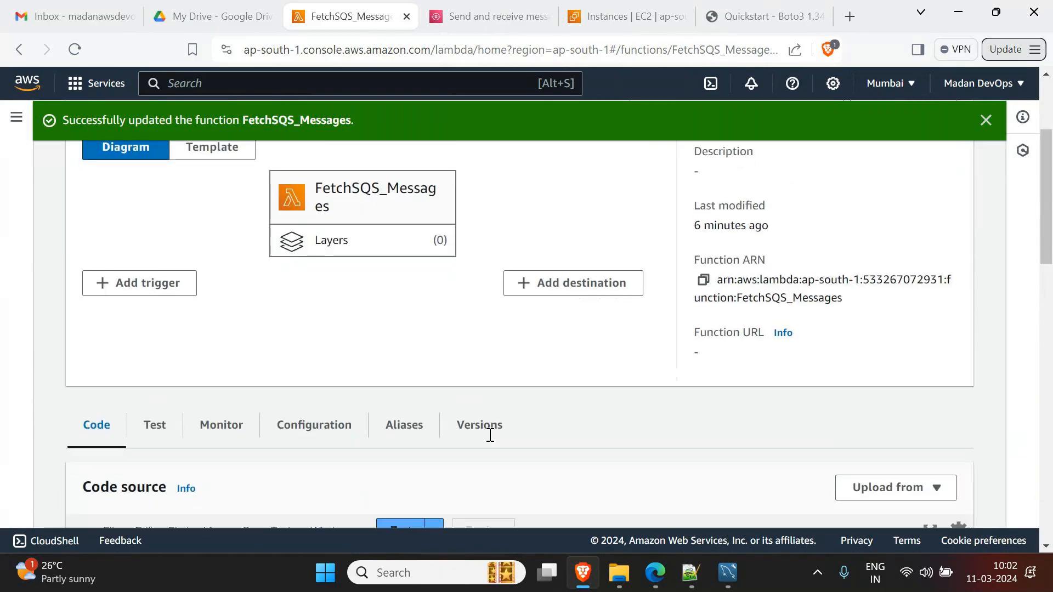
{"action": "scroll", "coordinate": [490, 435], "scroll_direction": "down", "scroll_amount": 3}
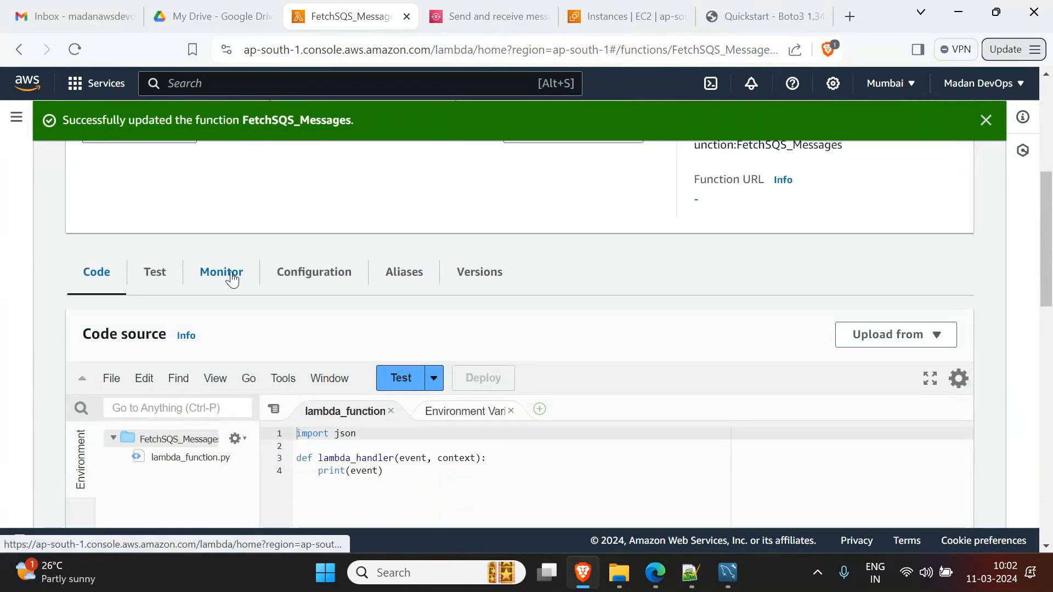
- Open the /aws/lambda/FetchSQS_Messages CloudWatch log group from the function's Monitor tab
{"action": "left_click", "coordinate": [233, 277]}
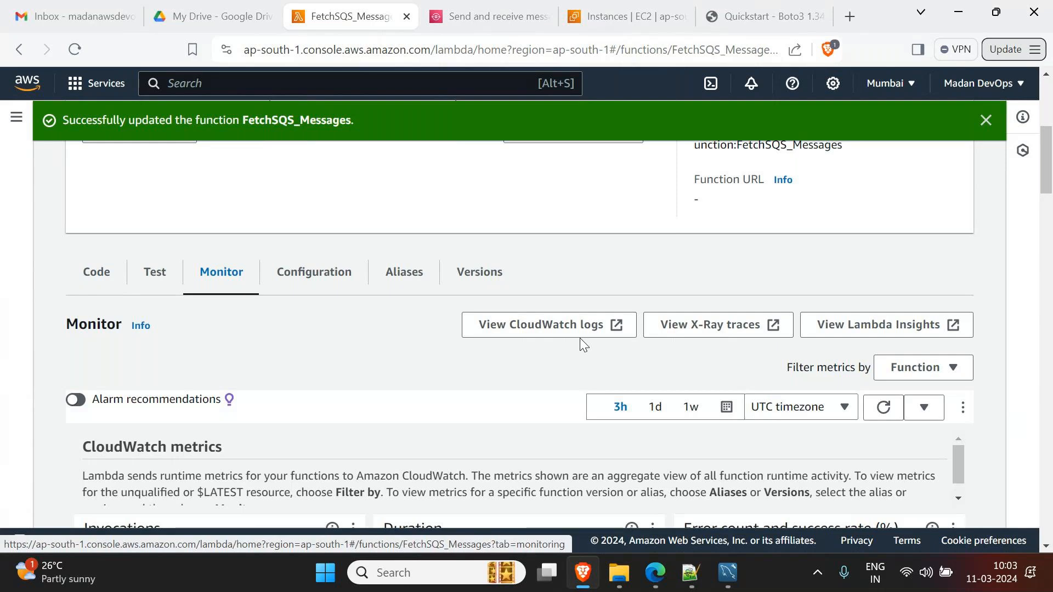
{"action": "left_click", "coordinate": [582, 340]}
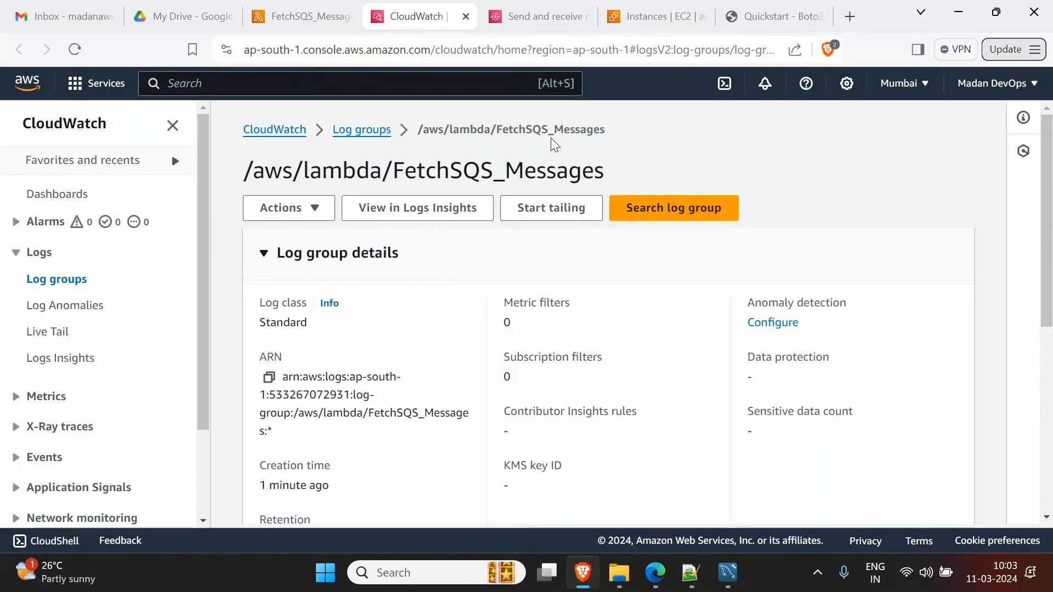
- Browse the 10:02:06 and 10:02:42 log streams in the FetchSQS_Messages log group
{"action": "scroll", "coordinate": [496, 308], "scroll_direction": "down", "scroll_amount": 5}
{"action": "scroll", "coordinate": [495, 314], "scroll_direction": "down", "scroll_amount": 1}
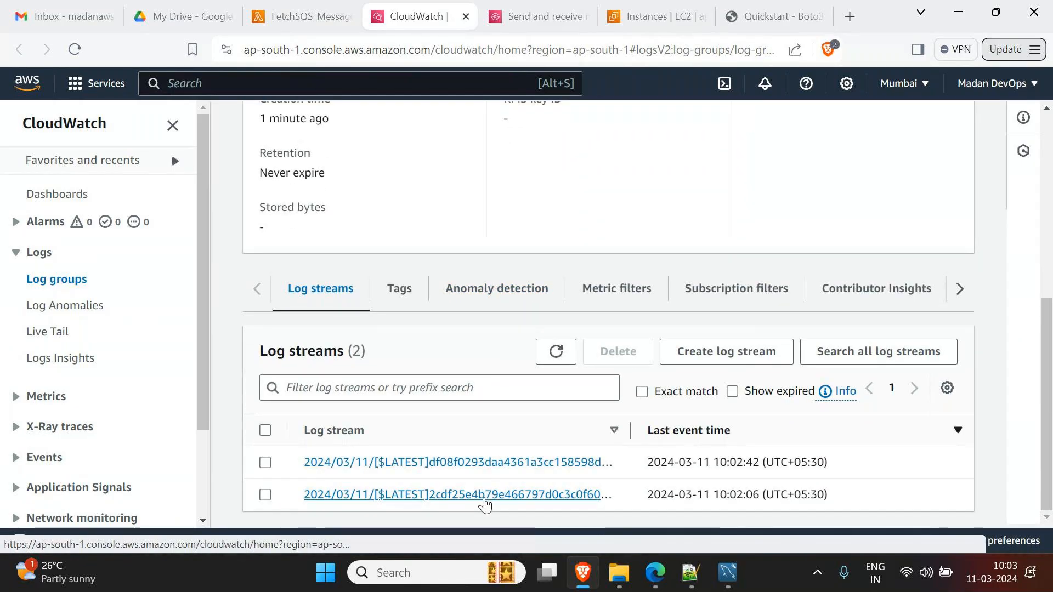
{"action": "left_click", "coordinate": [485, 496]}
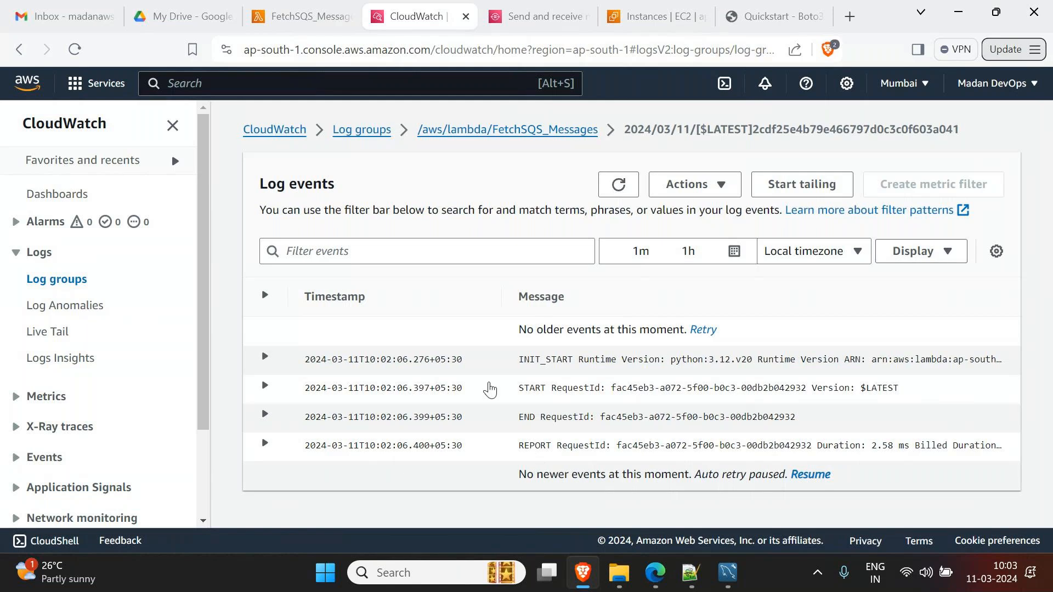
{"action": "left_click", "coordinate": [508, 130]}
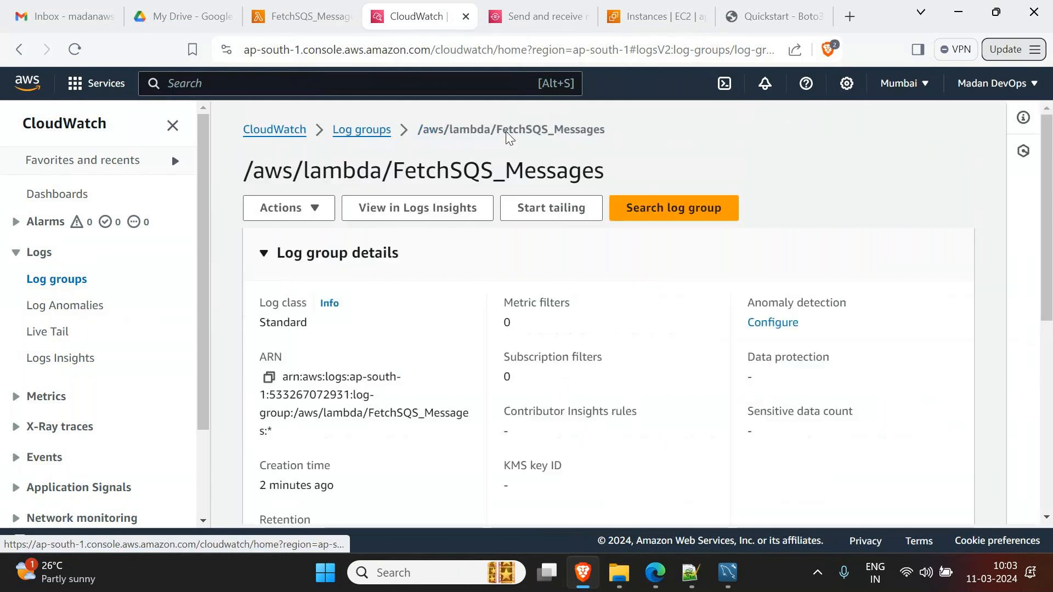
{"action": "scroll", "coordinate": [507, 391], "scroll_direction": "down", "scroll_amount": 7}
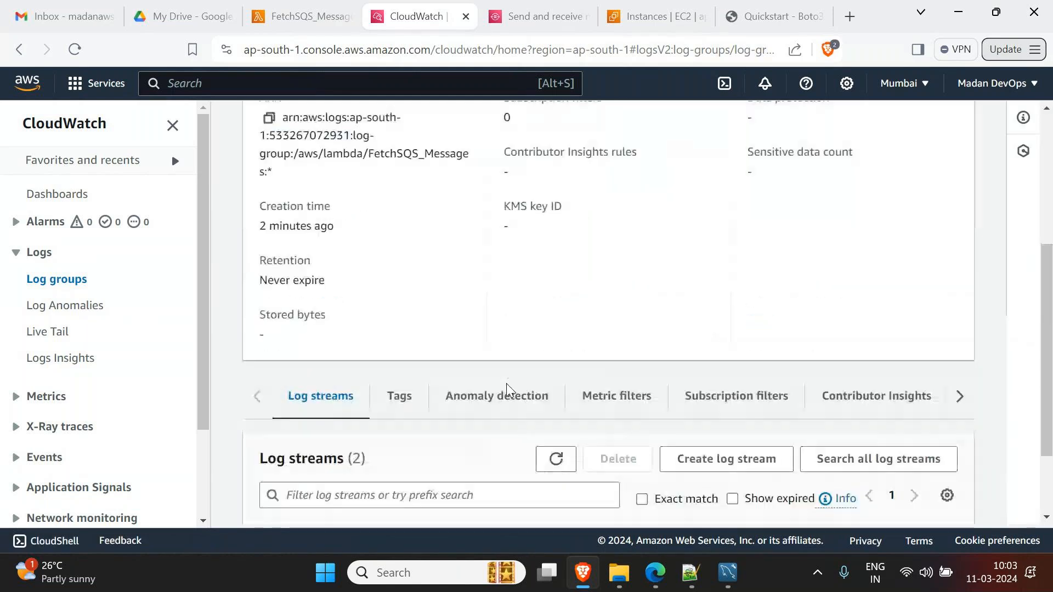
{"action": "left_click", "coordinate": [496, 462]}
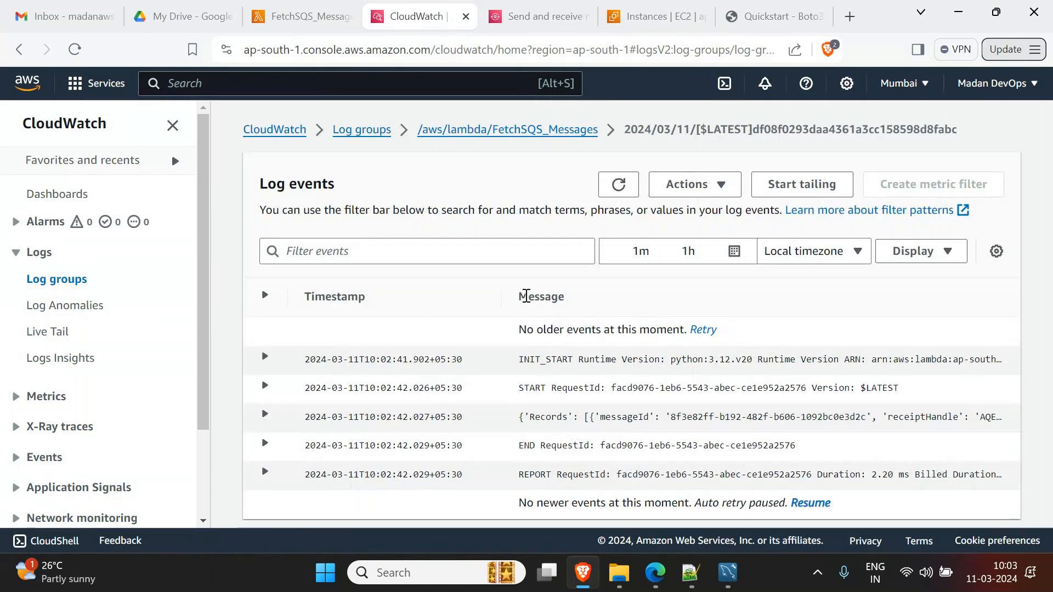
{"action": "left_click", "coordinate": [510, 131]}
{"action": "scroll", "coordinate": [455, 409], "scroll_direction": "down", "scroll_amount": 8}
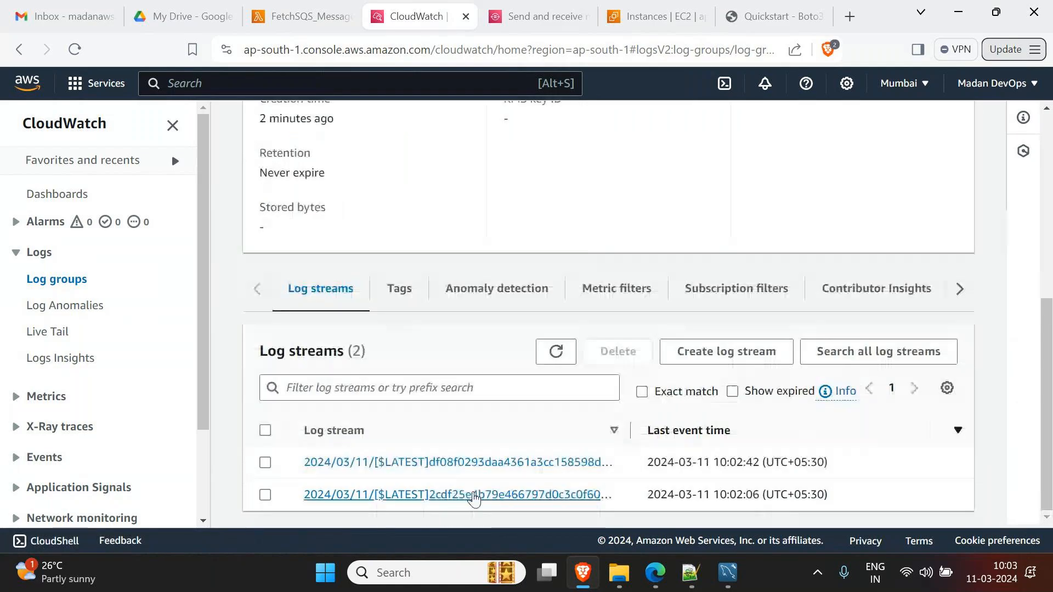
{"action": "left_click", "coordinate": [466, 492]}
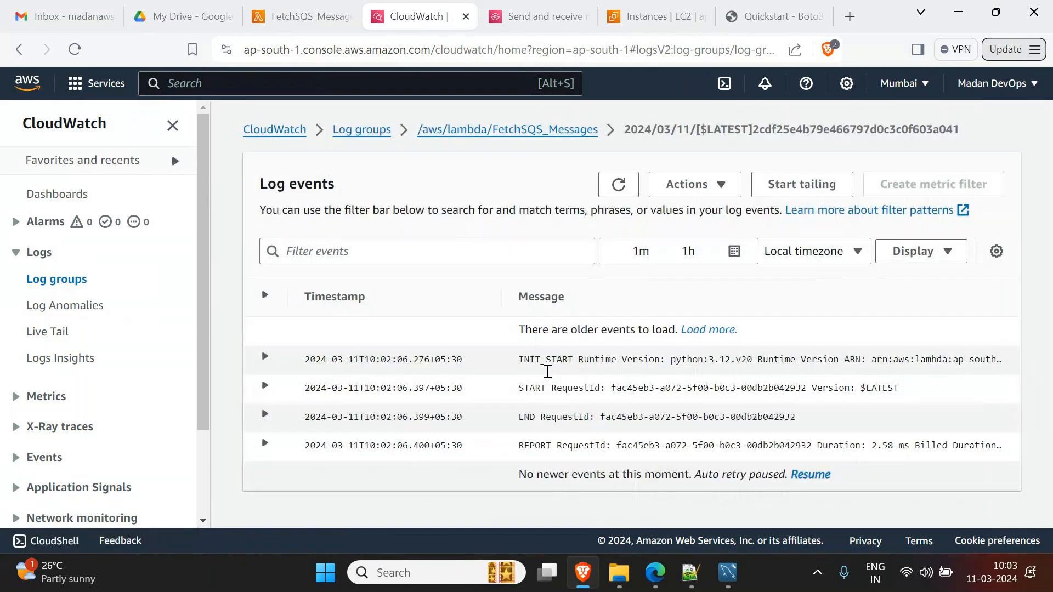
- Expand the newest stream's Records event to confirm 'Message 100 from FedEx App..' arrived
{"action": "left_click", "coordinate": [538, 132]}
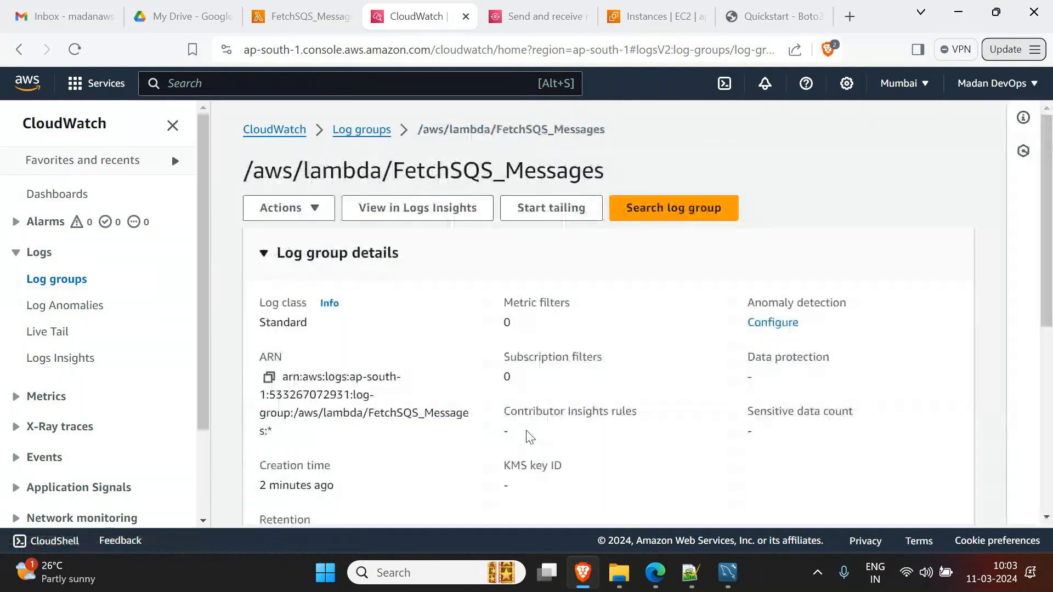
{"action": "scroll", "coordinate": [530, 450], "scroll_direction": "down", "scroll_amount": 8}
{"action": "left_click", "coordinate": [522, 463]}
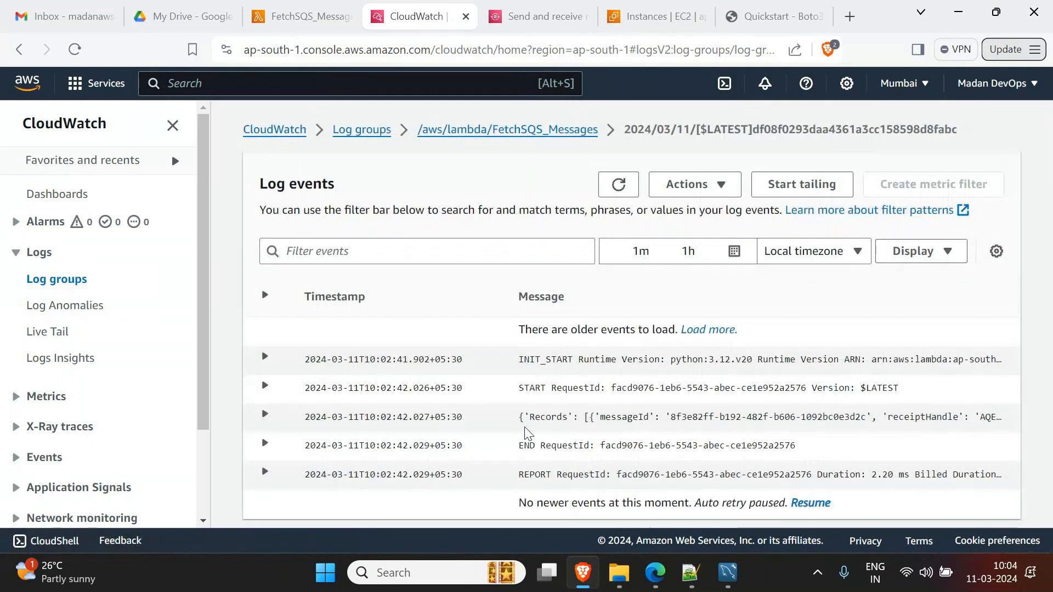
{"action": "left_click", "coordinate": [172, 125]}
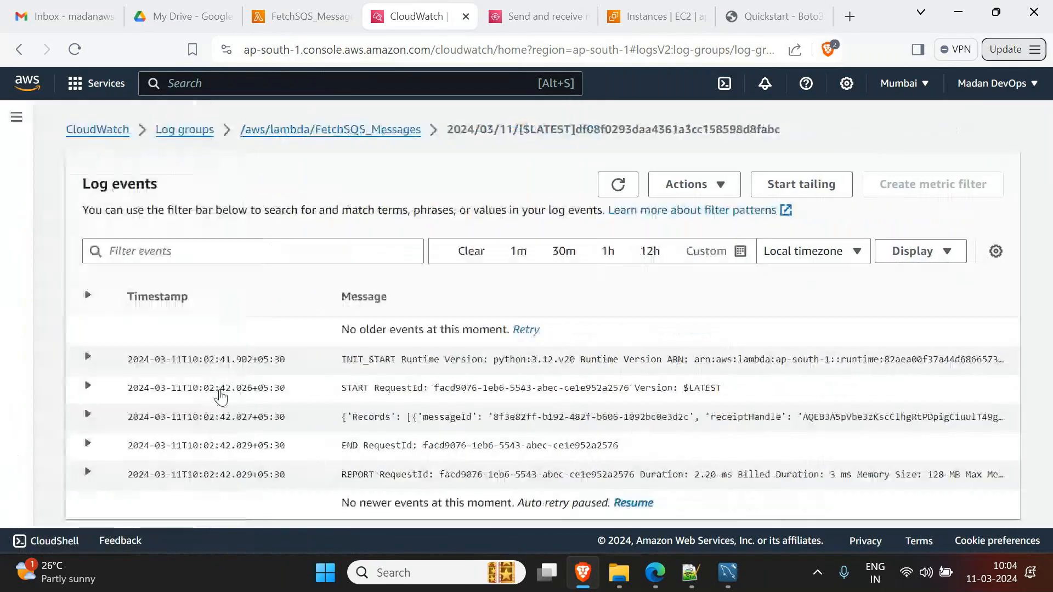
{"action": "left_click", "coordinate": [88, 414]}
{"action": "scroll", "coordinate": [373, 417], "scroll_direction": "down", "scroll_amount": 3}
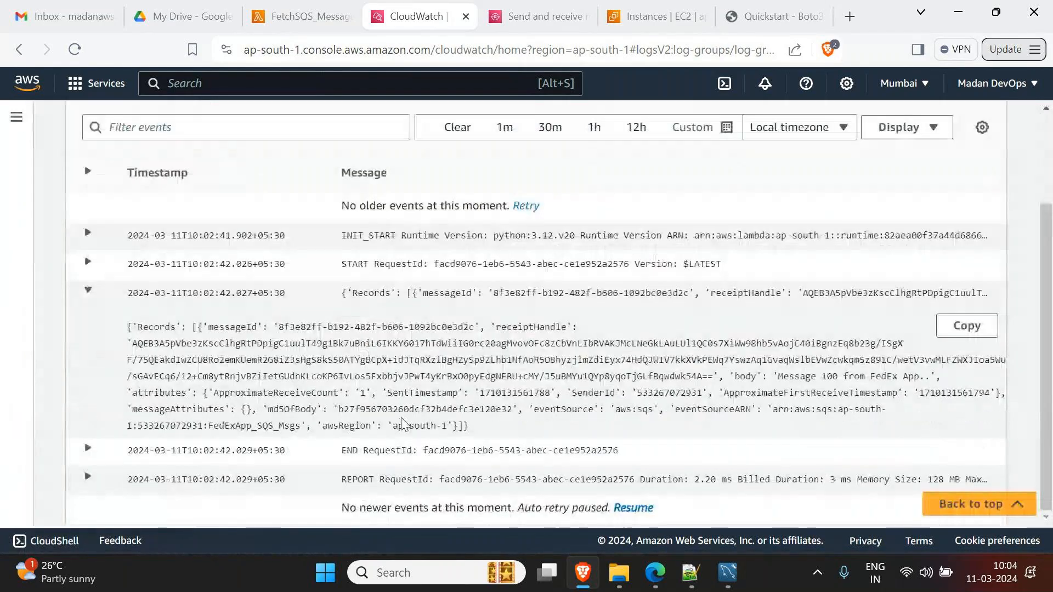
{"action": "left_click_drag", "start_coordinate": [731, 377], "coordinate": [949, 380]}
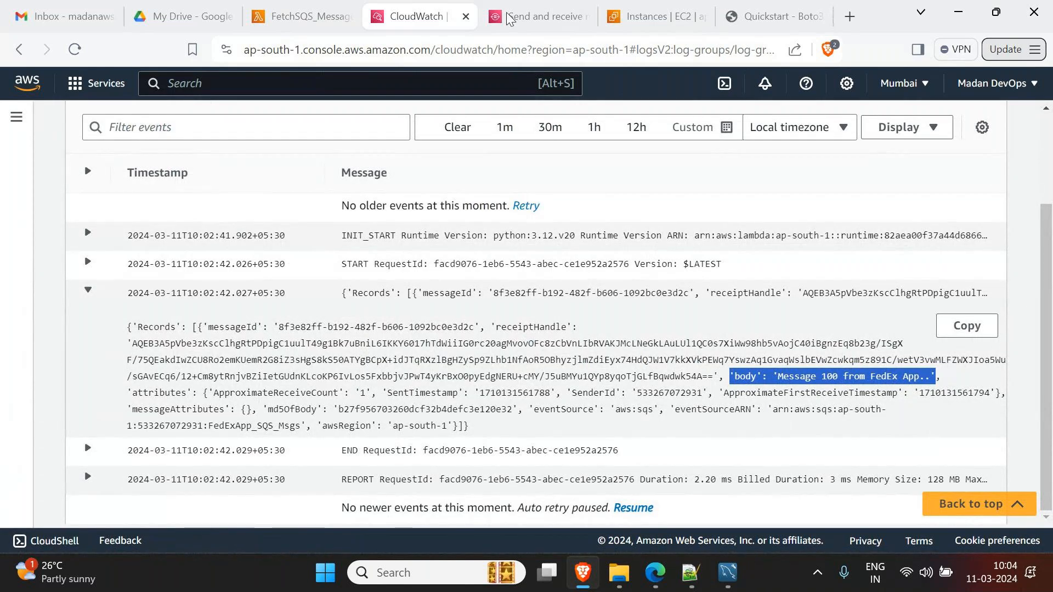
{"action": "key", "text": "ctrl+Tab"}
{"action": "left_click_drag", "start_coordinate": [143, 392], "coordinate": [150, 392]}
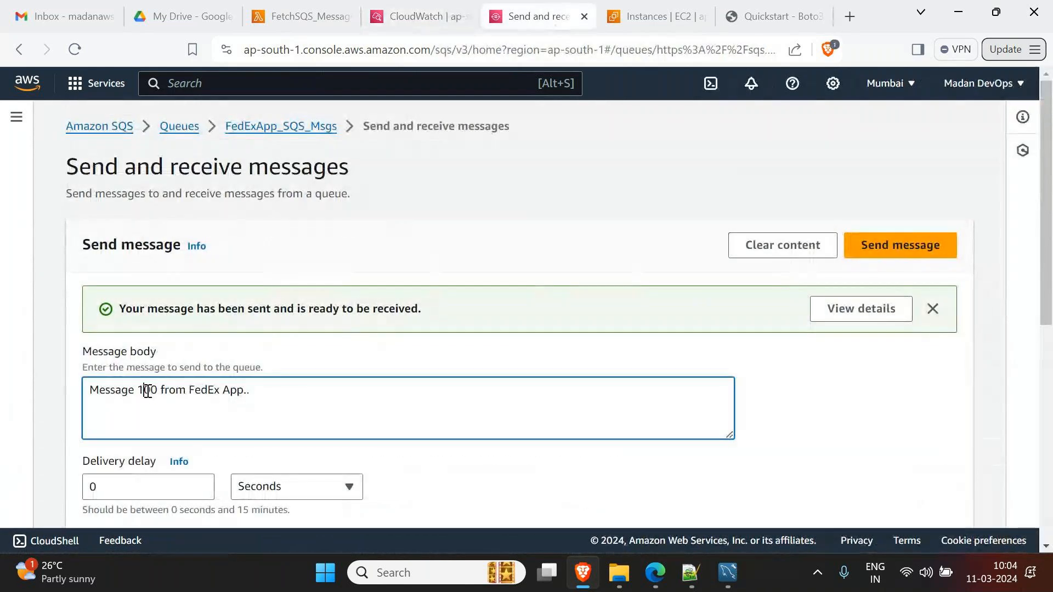
- Change the message body to 'Message 199 from FedEx App..' and send it to the queue
{"action": "type", "text": "99"}
{"action": "key", "text": "Delete"}
{"action": "left_click", "coordinate": [866, 254]}
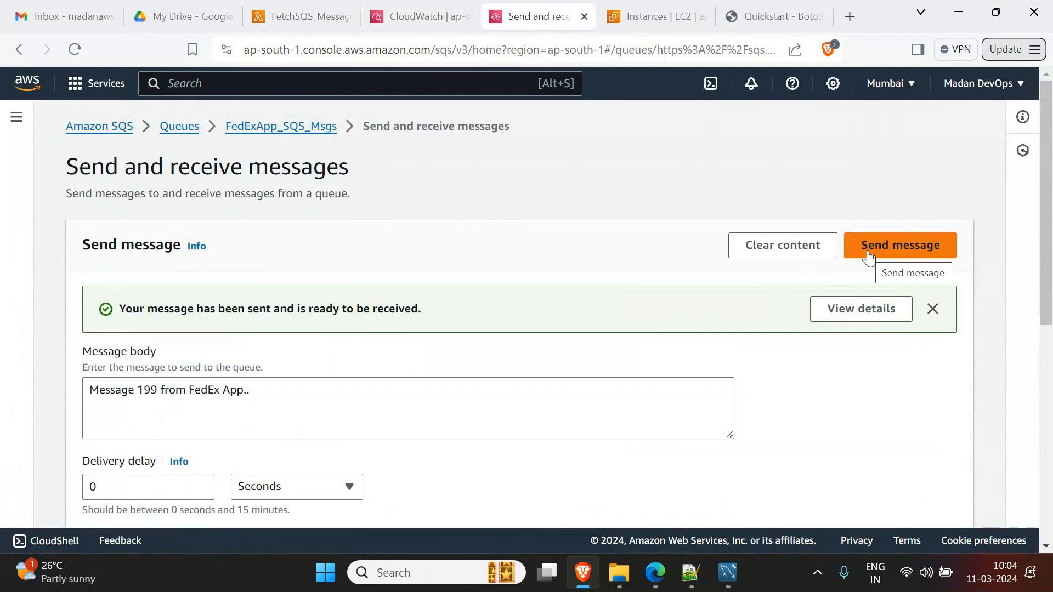
- Refresh the CloudWatch log events and expand the new Records event
{"action": "left_click", "coordinate": [419, 17]}
{"action": "scroll", "coordinate": [415, 242], "scroll_direction": "up", "scroll_amount": 3}
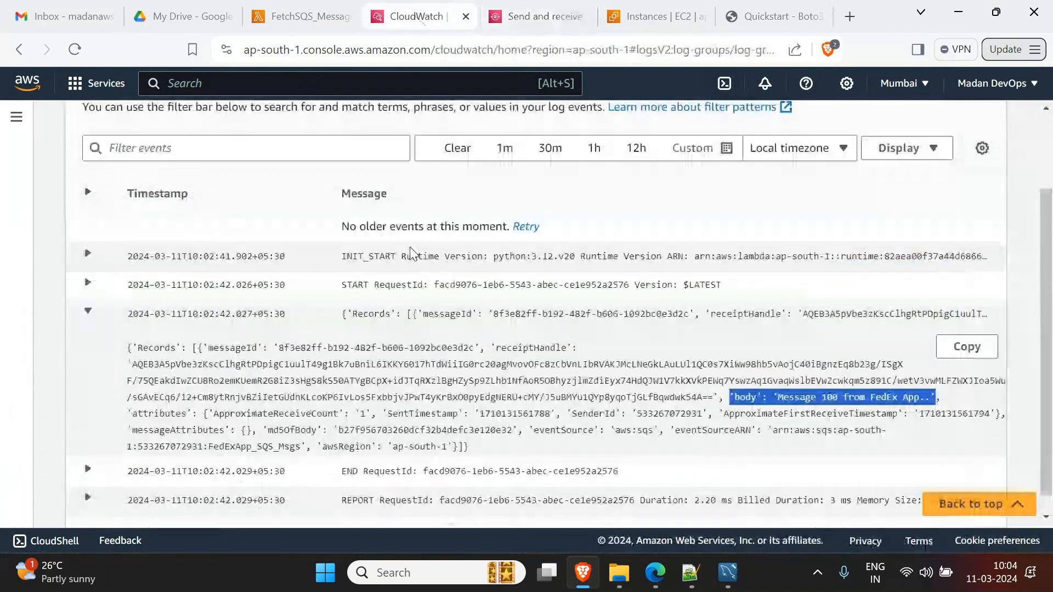
{"action": "left_click", "coordinate": [601, 192]}
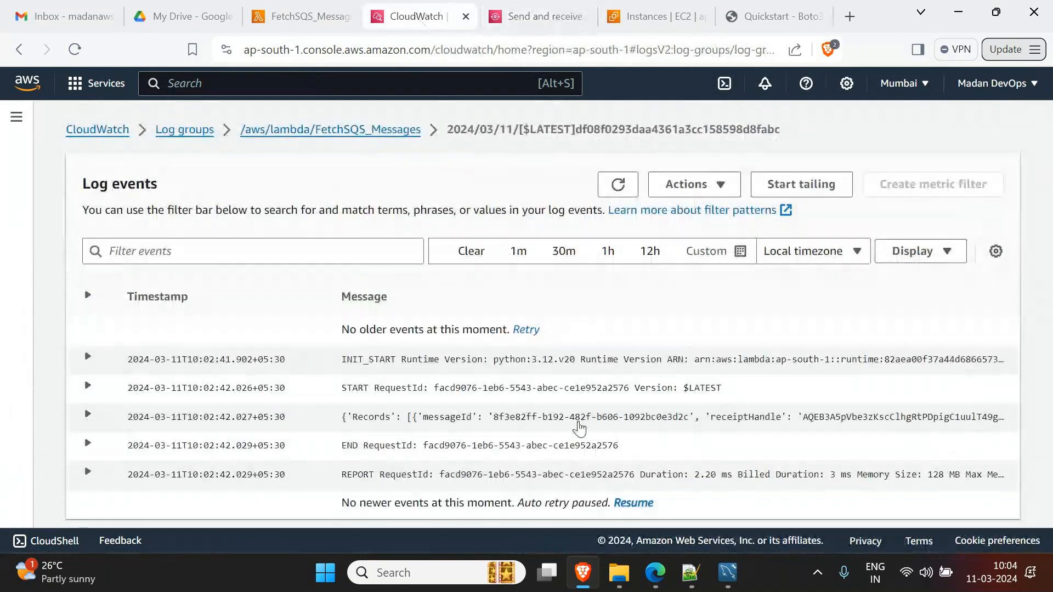
{"action": "left_click", "coordinate": [532, 419]}
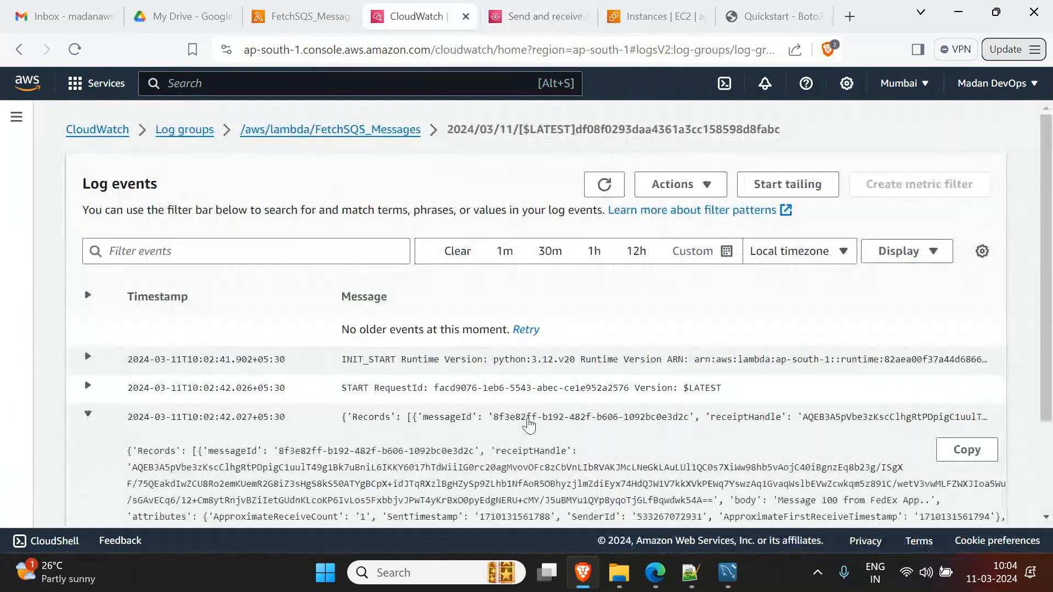
{"action": "scroll", "coordinate": [592, 429], "scroll_direction": "down", "scroll_amount": 1}
{"action": "scroll", "coordinate": [592, 430], "scroll_direction": "down", "scroll_amount": 1}
{"action": "scroll", "coordinate": [465, 236], "scroll_direction": "up", "scroll_amount": 2}
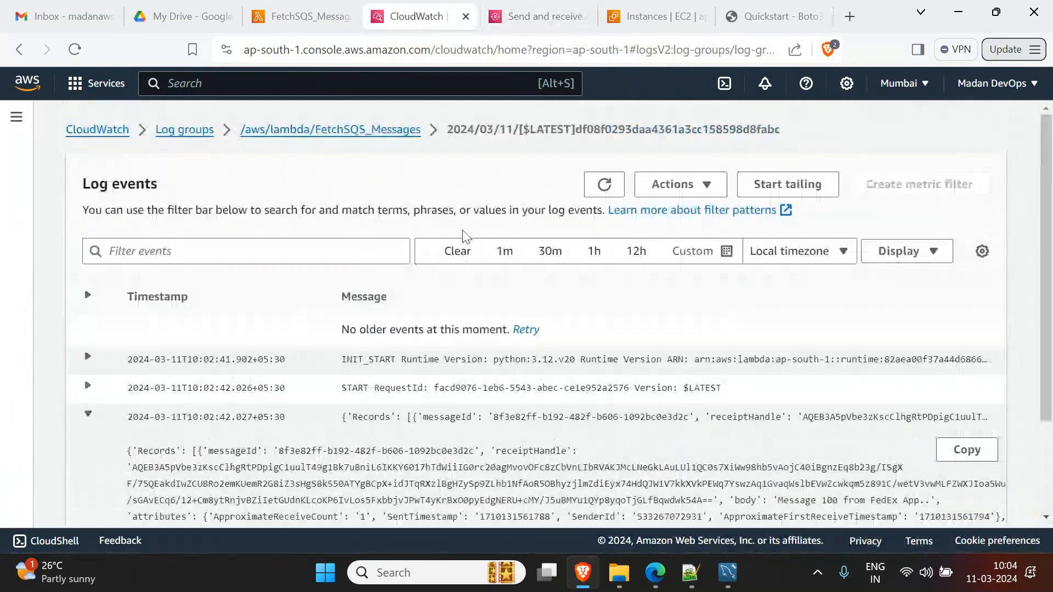
- Open the newest FetchSQS_Messages log stream and confirm the Message 199 event was logged
{"action": "left_click", "coordinate": [412, 129]}
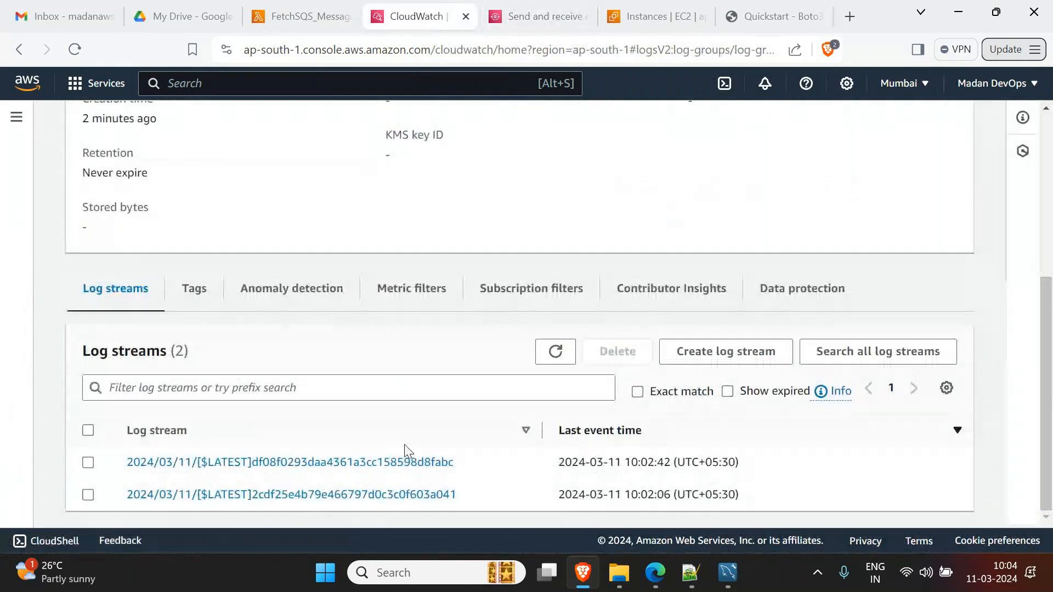
{"action": "left_click", "coordinate": [375, 482]}
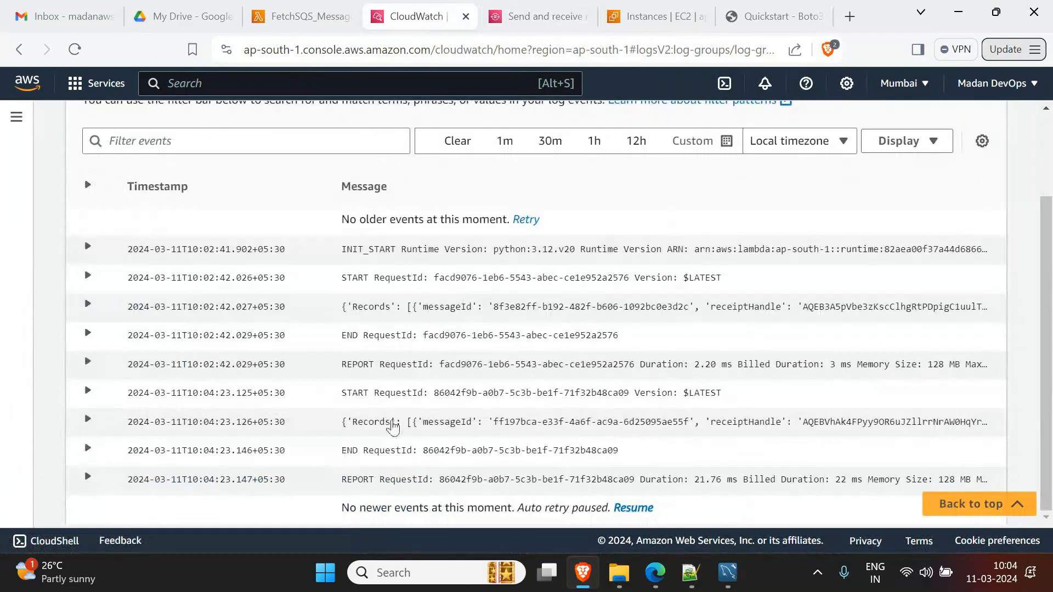
{"action": "left_click", "coordinate": [117, 422]}
{"action": "scroll", "coordinate": [303, 439], "scroll_direction": "down", "scroll_amount": 2}
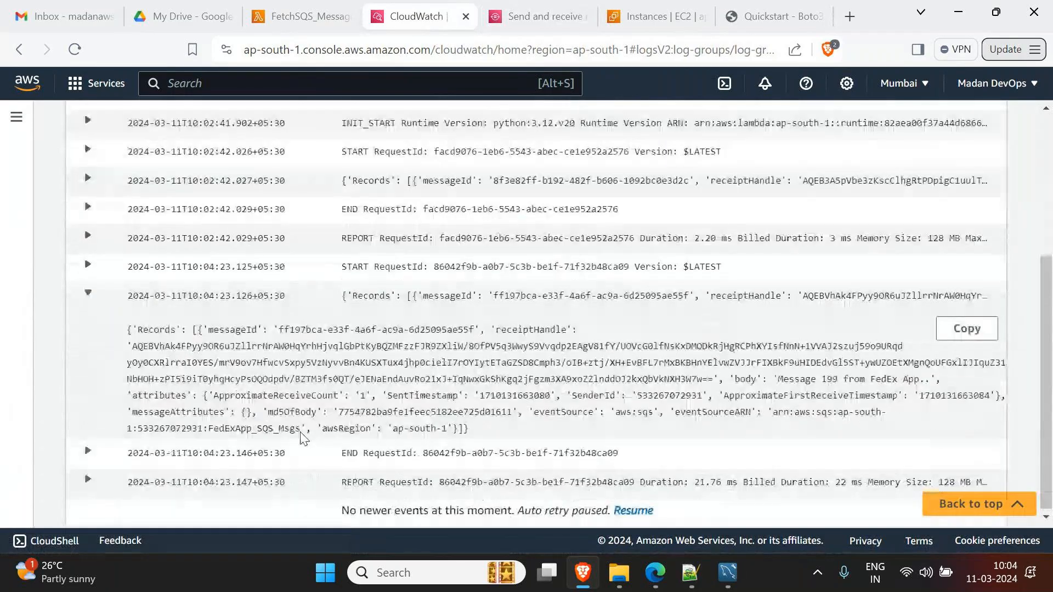
{"action": "left_click_drag", "start_coordinate": [774, 378], "coordinate": [849, 388]}
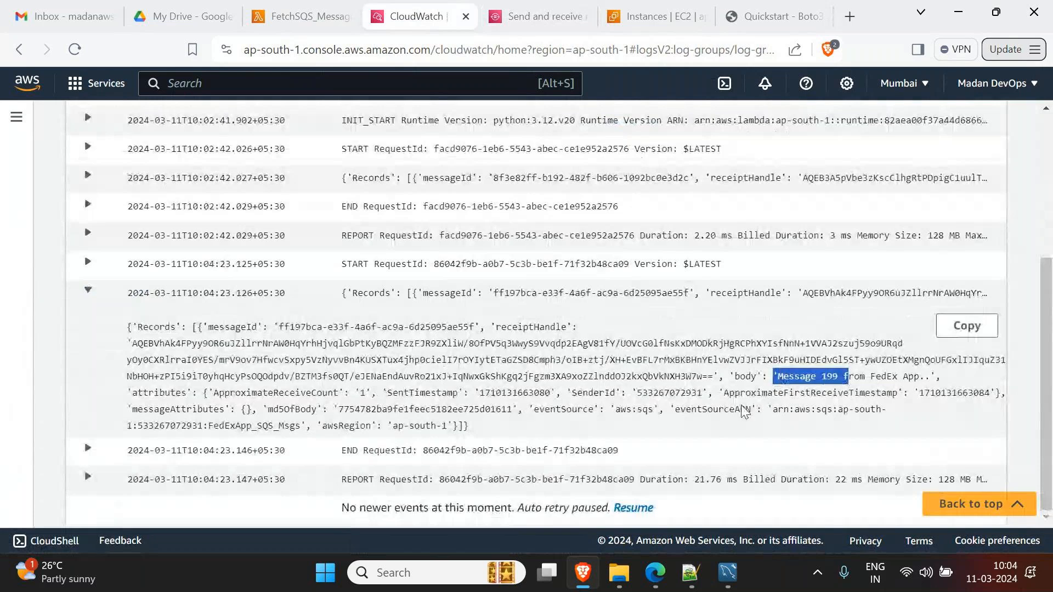
{"action": "scroll", "coordinate": [320, 336], "scroll_direction": "up", "scroll_amount": 3}
{"action": "left_click", "coordinate": [341, 349]}
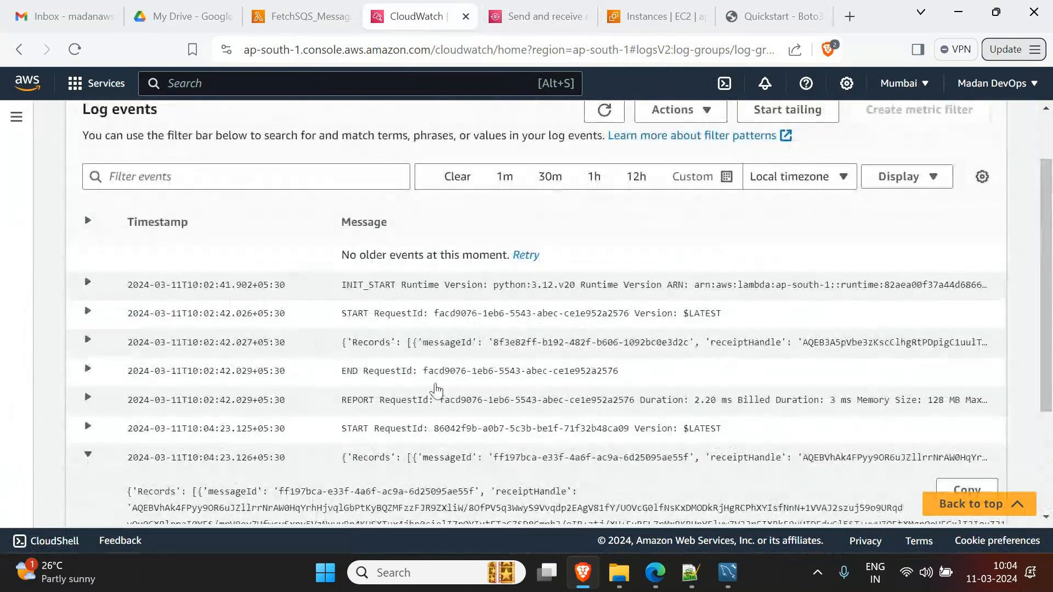
{"action": "scroll", "coordinate": [779, 348], "scroll_direction": "down", "scroll_amount": 2}
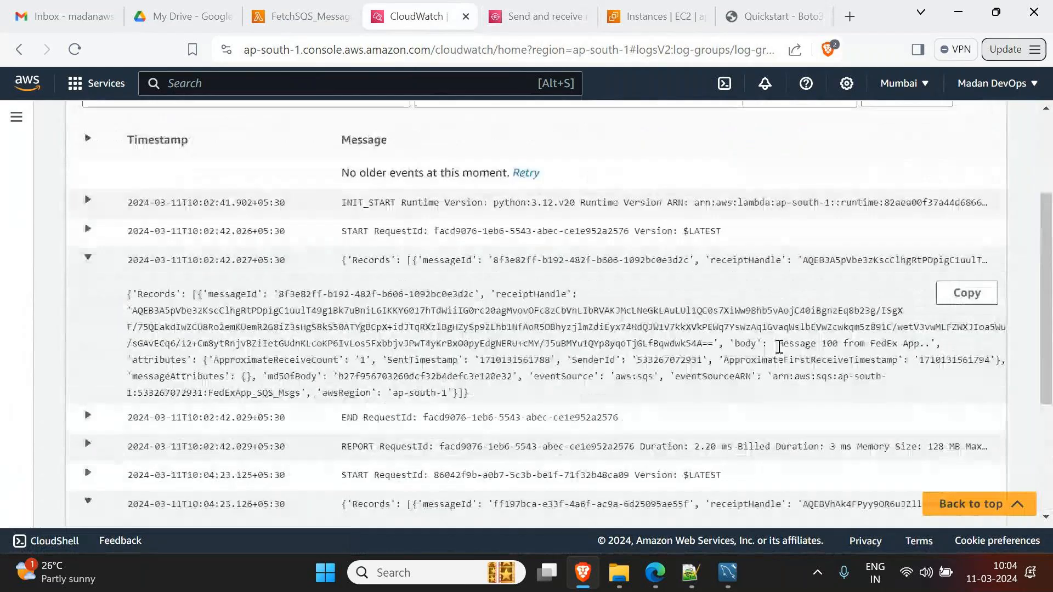
{"action": "left_click_drag", "start_coordinate": [779, 347], "coordinate": [842, 345]}
{"action": "scroll", "coordinate": [767, 395], "scroll_direction": "down", "scroll_amount": 4}
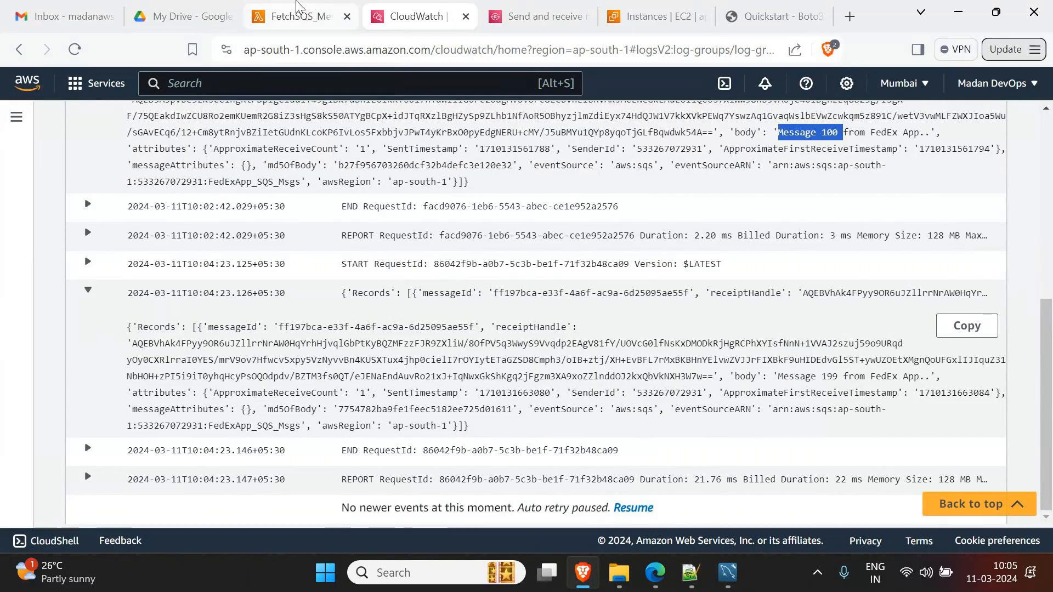
{"action": "left_click", "coordinate": [300, 22]}
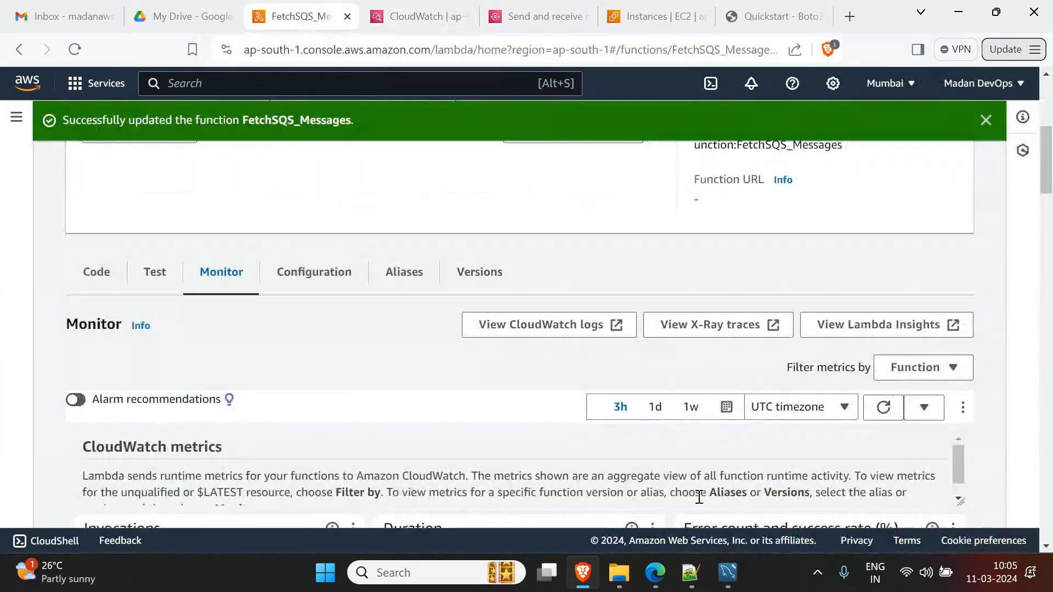
- Select SampleFun1, EC2_Stop_Start_Maintainence and FetchSQS_Messages and delete them, confirming with 'delete'
{"action": "left_click", "coordinate": [691, 573]}
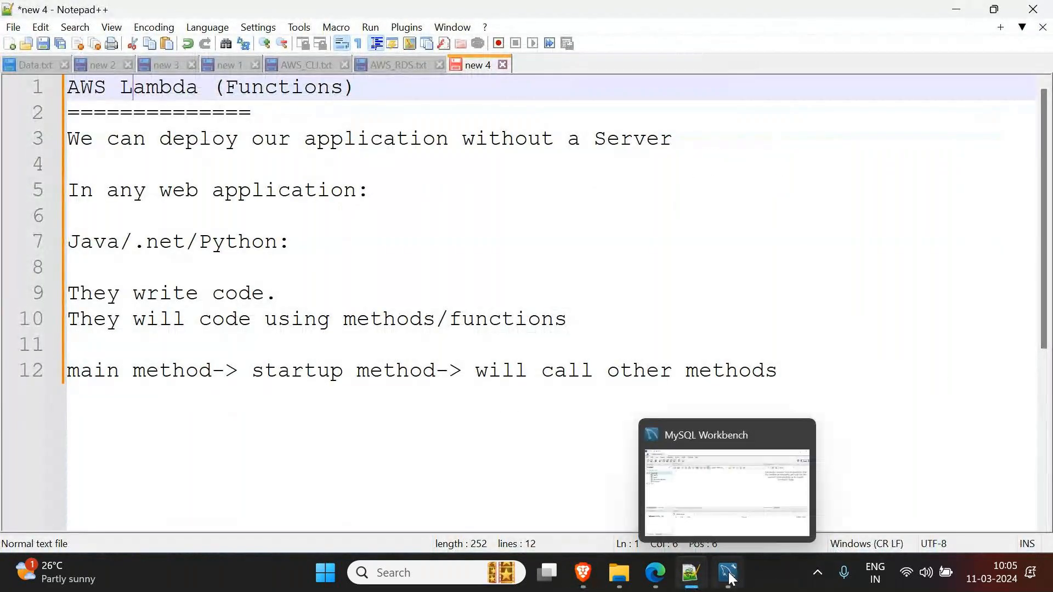
{"action": "left_click", "coordinate": [590, 576]}
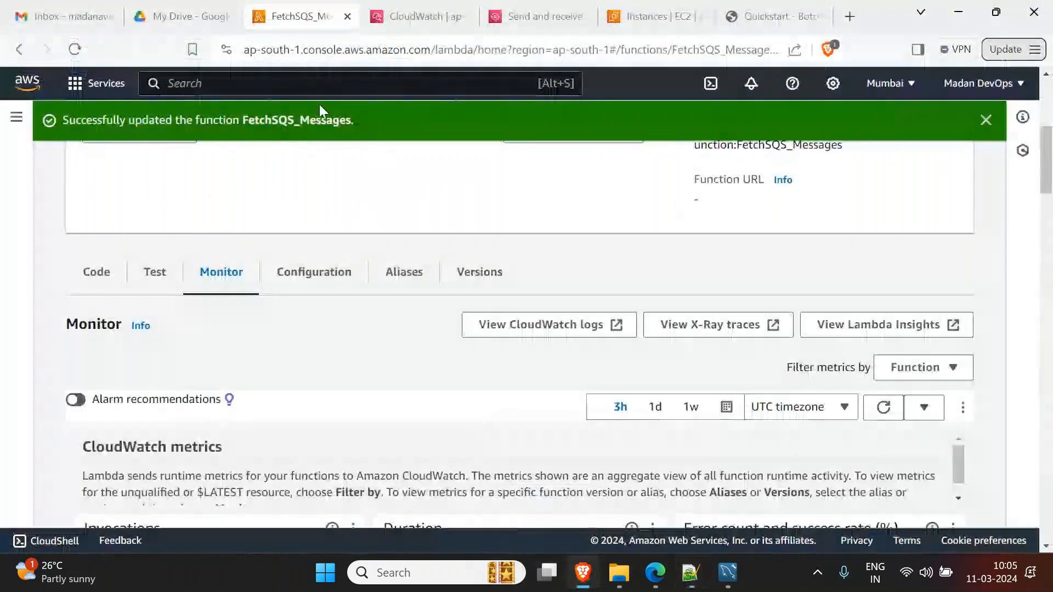
{"action": "left_click", "coordinate": [986, 121]}
{"action": "scroll", "coordinate": [476, 252], "scroll_direction": "up", "scroll_amount": 5}
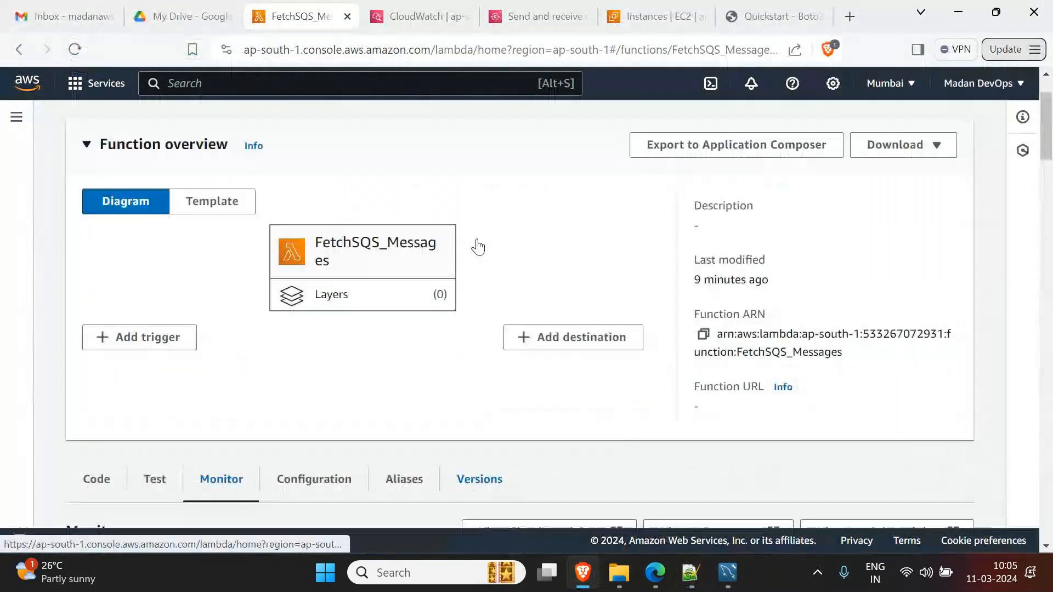
{"action": "left_click", "coordinate": [157, 134]}
{"action": "left_click", "coordinate": [88, 253]}
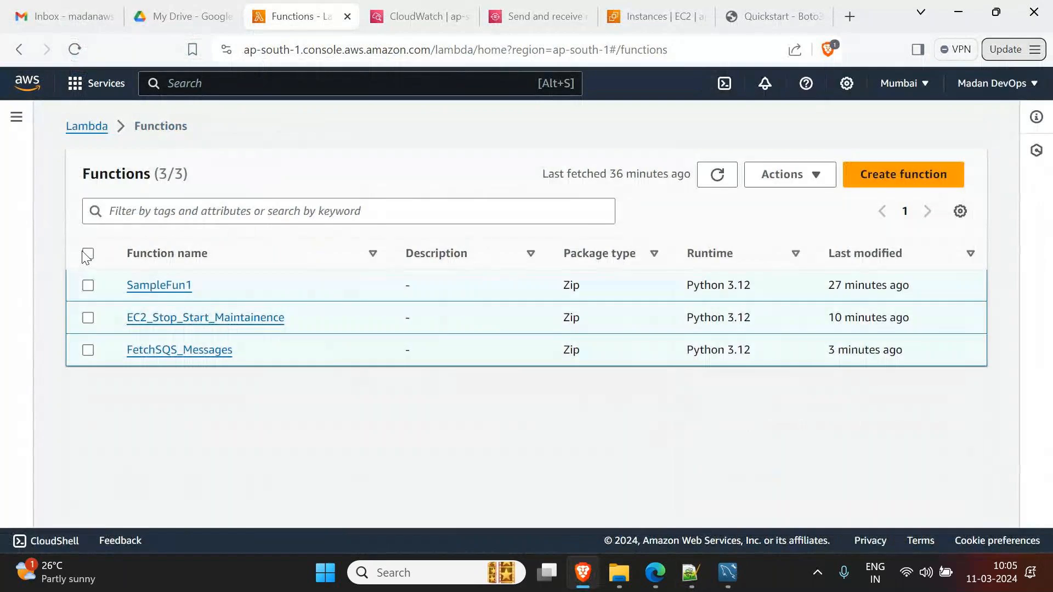
{"action": "left_click", "coordinate": [807, 179]}
{"action": "left_click", "coordinate": [779, 252]}
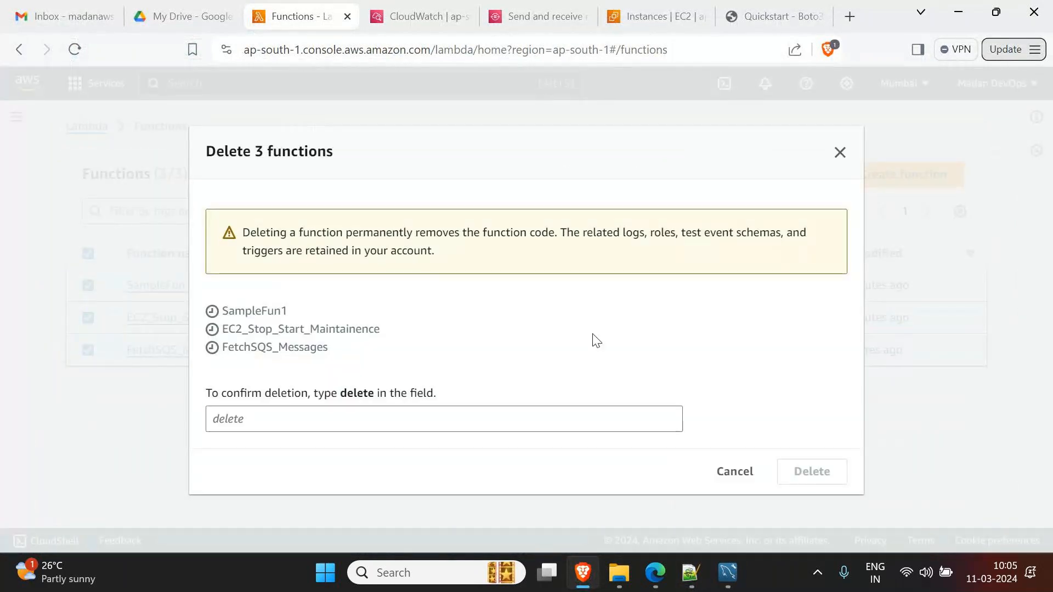
{"action": "type", "text": "delete"}
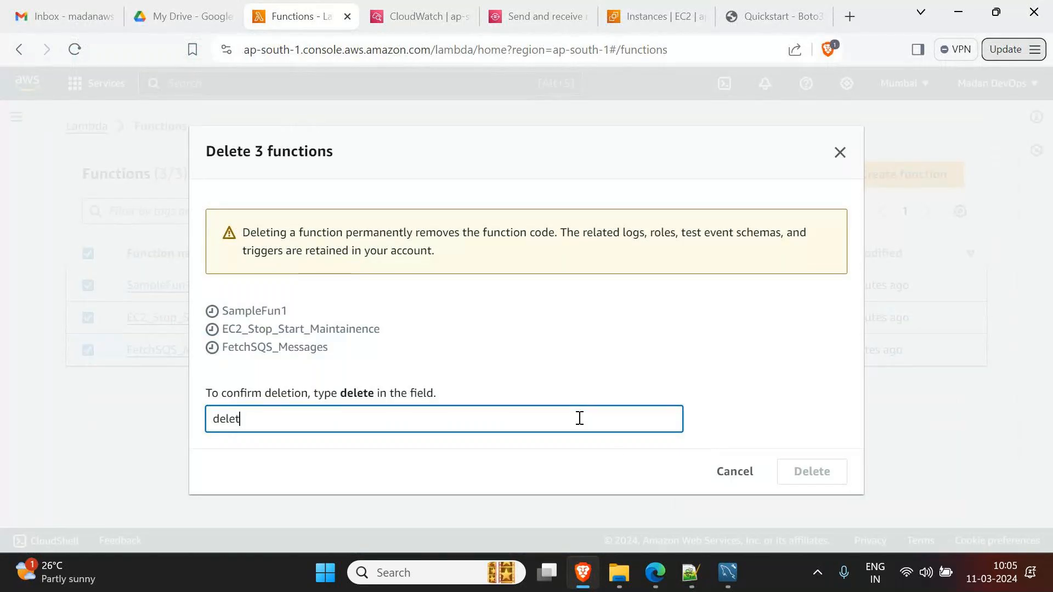
{"action": "left_click", "coordinate": [794, 480]}
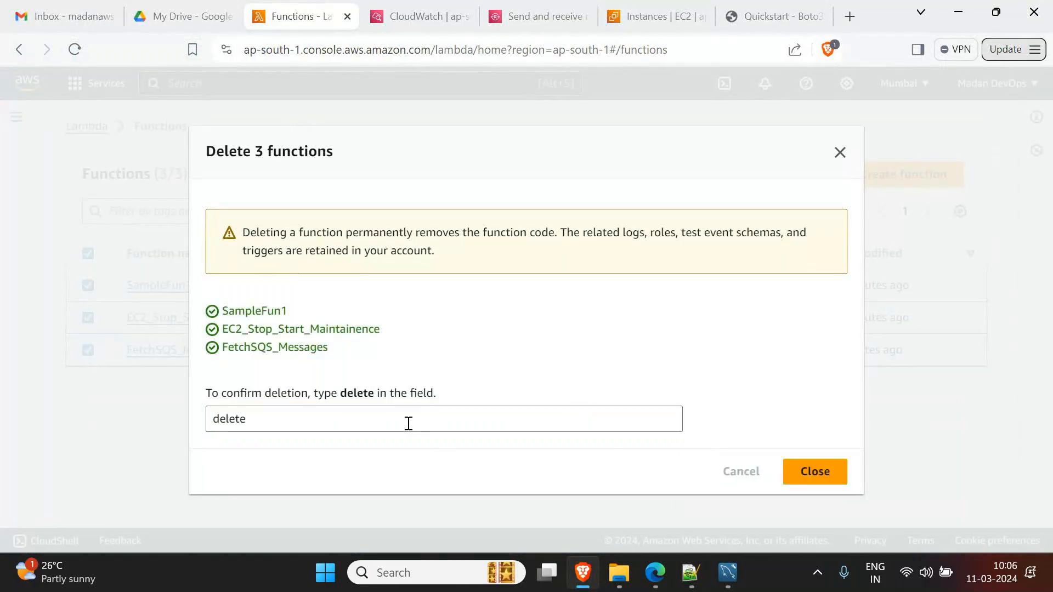
{"action": "left_click", "coordinate": [806, 479]}
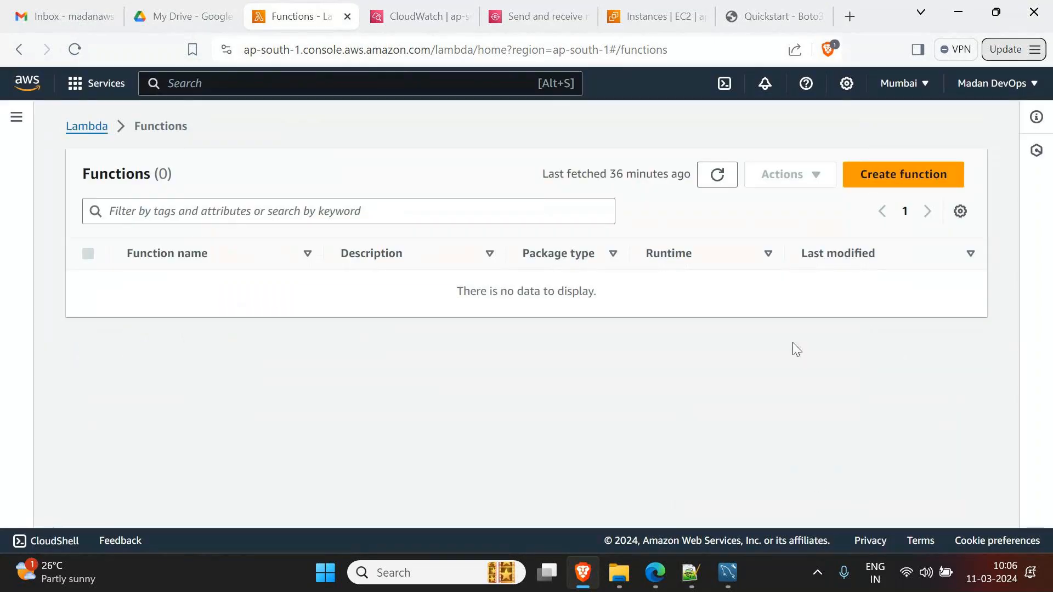
{"action": "left_click", "coordinate": [418, 22]}
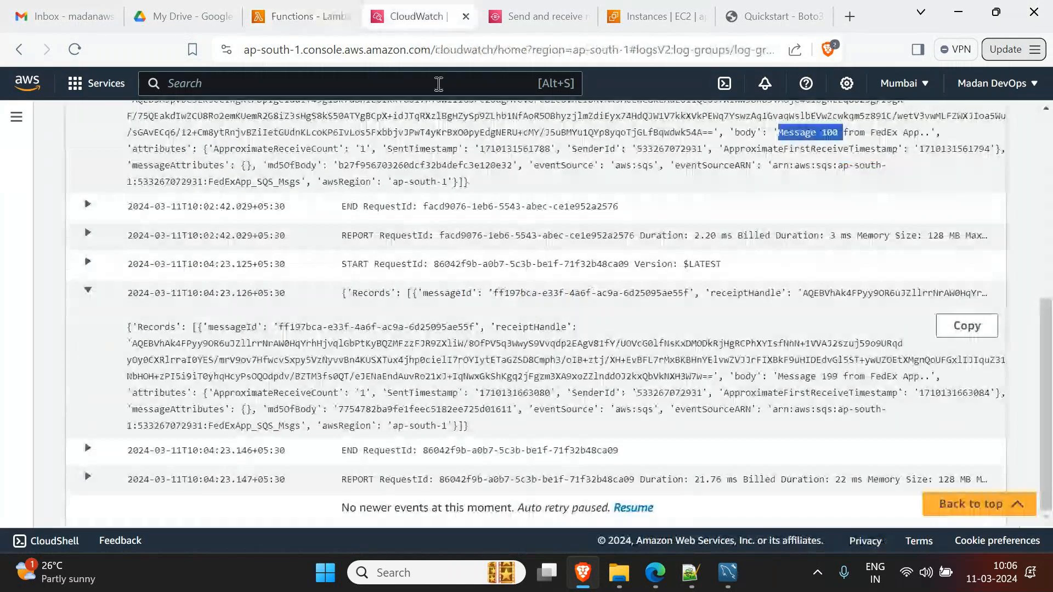
- Delete all five Lambda log groups in CloudWatch
{"action": "scroll", "coordinate": [439, 84], "scroll_direction": "up", "scroll_amount": 10}
{"action": "left_click", "coordinate": [181, 129]}
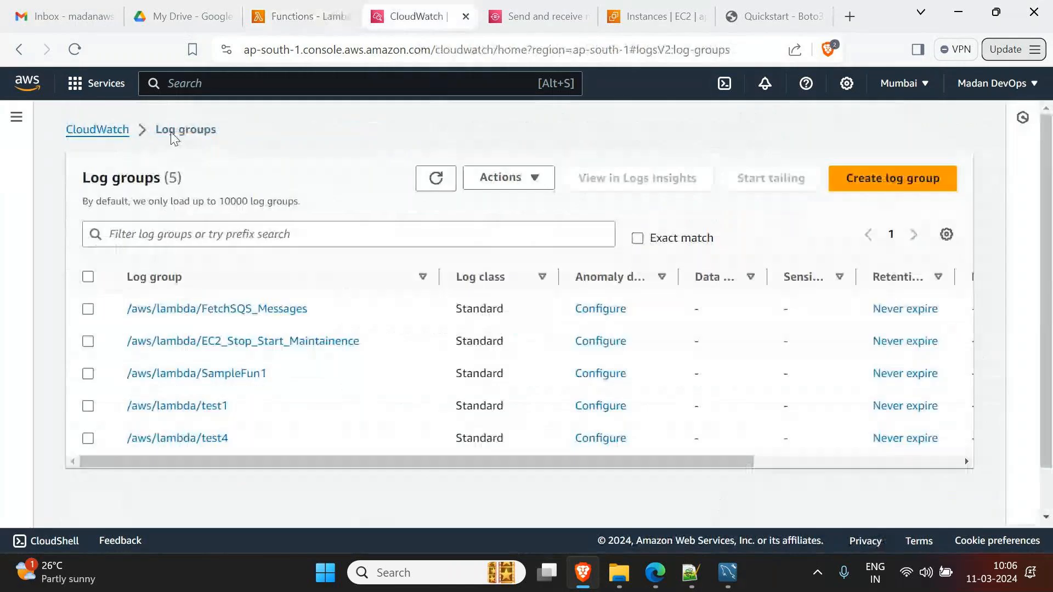
{"action": "left_click", "coordinate": [88, 276]}
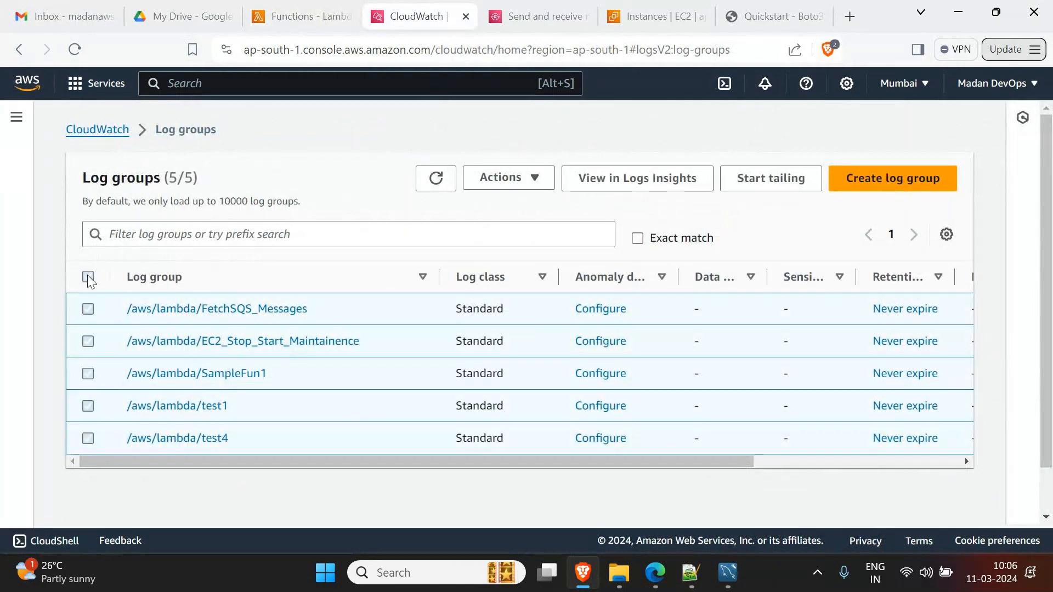
{"action": "left_click", "coordinate": [490, 181]}
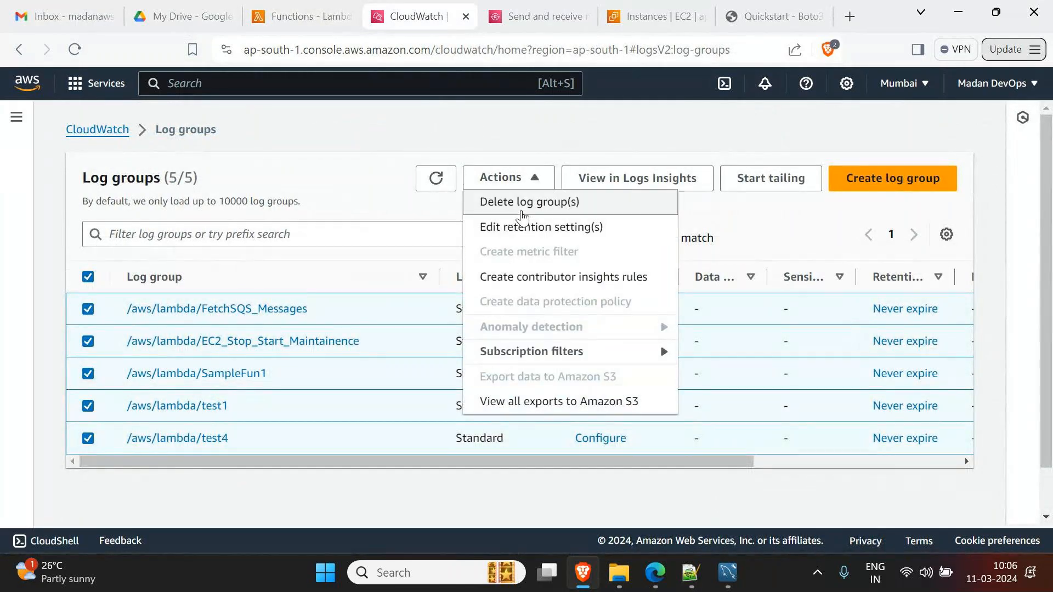
{"action": "left_click", "coordinate": [486, 203]}
{"action": "left_click", "coordinate": [716, 375]}
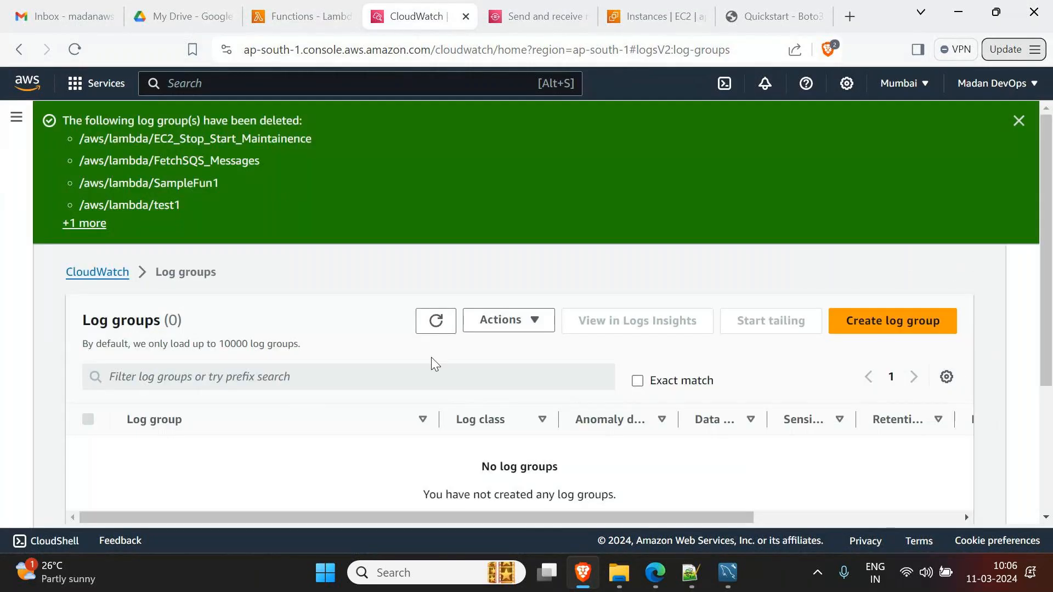
- Delete the FedExApp_SQS_Msgs queue, confirming with 'confirm'
{"action": "left_click", "coordinate": [554, 17]}
{"action": "left_click", "coordinate": [175, 126]}
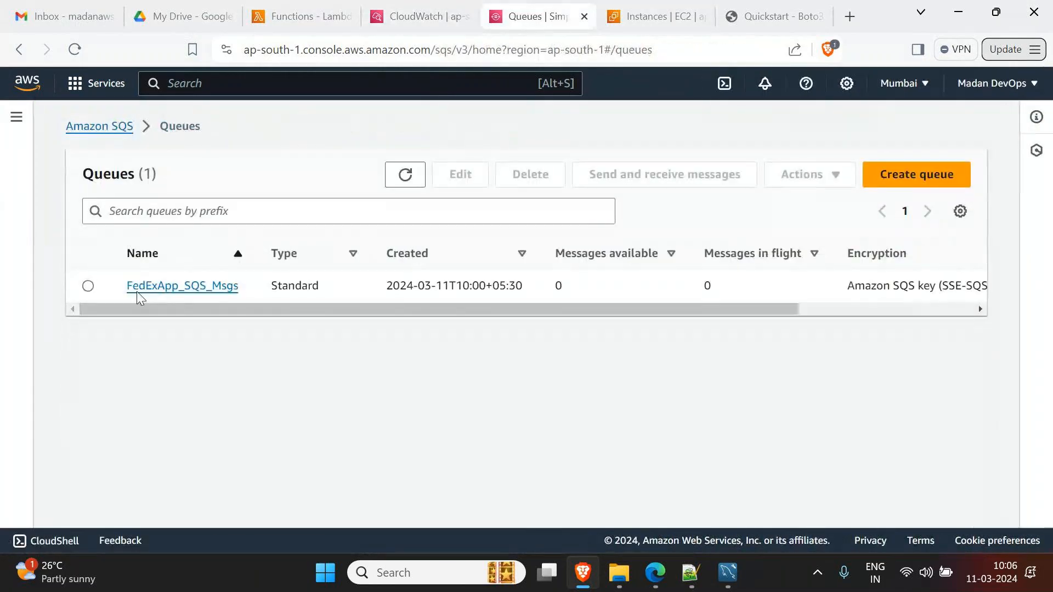
{"action": "left_click", "coordinate": [88, 286]}
{"action": "left_click", "coordinate": [529, 177]}
{"action": "left_click", "coordinate": [414, 375]}
{"action": "type", "text": "confirm"}
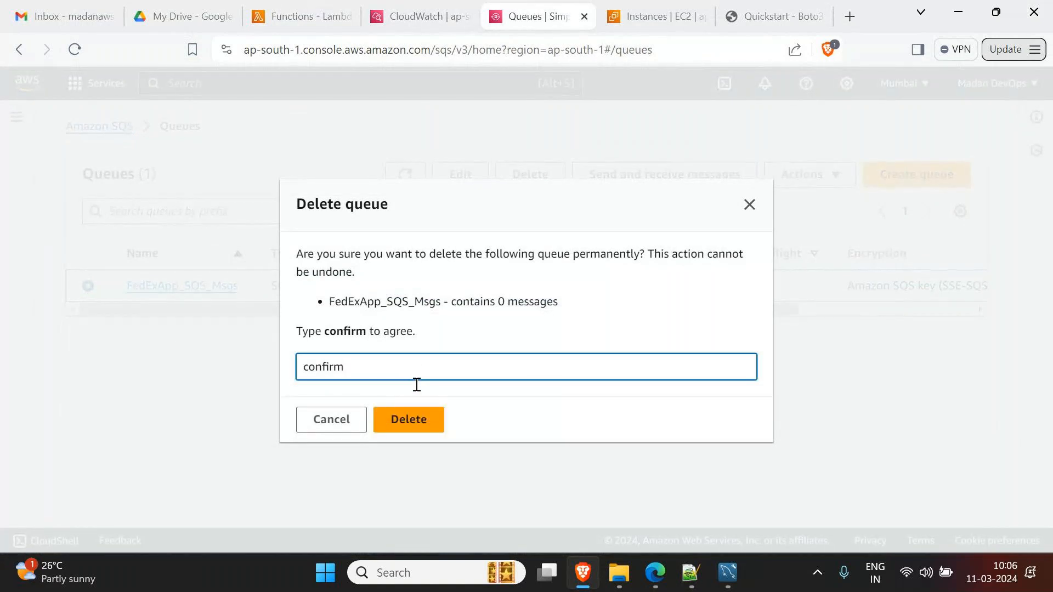
{"action": "left_click", "coordinate": [422, 421]}
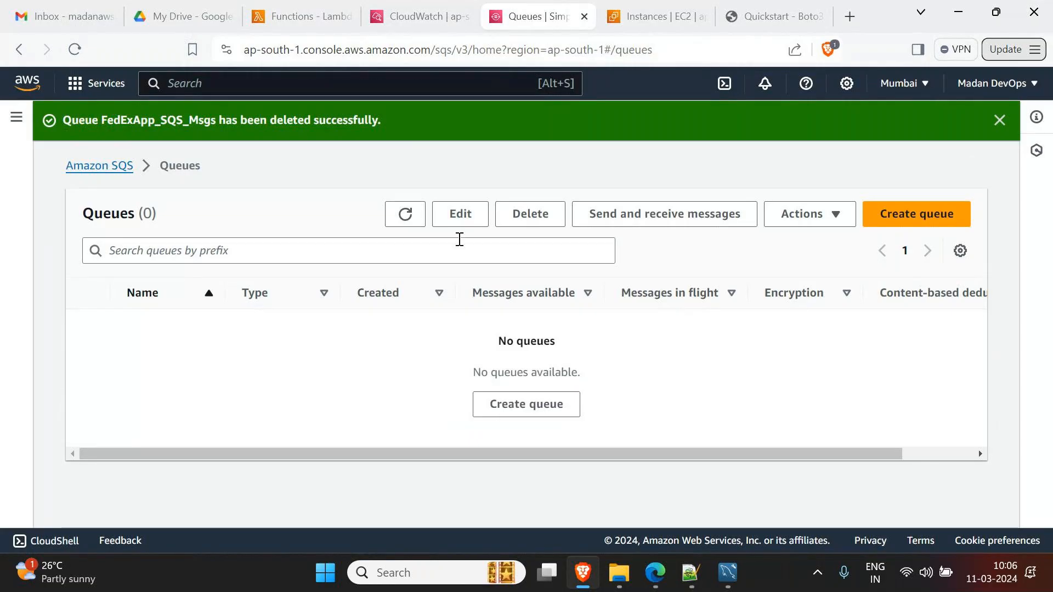
- Search the console for 'iam' and go to the IAM Dashboard
{"action": "left_click", "coordinate": [585, 19]}
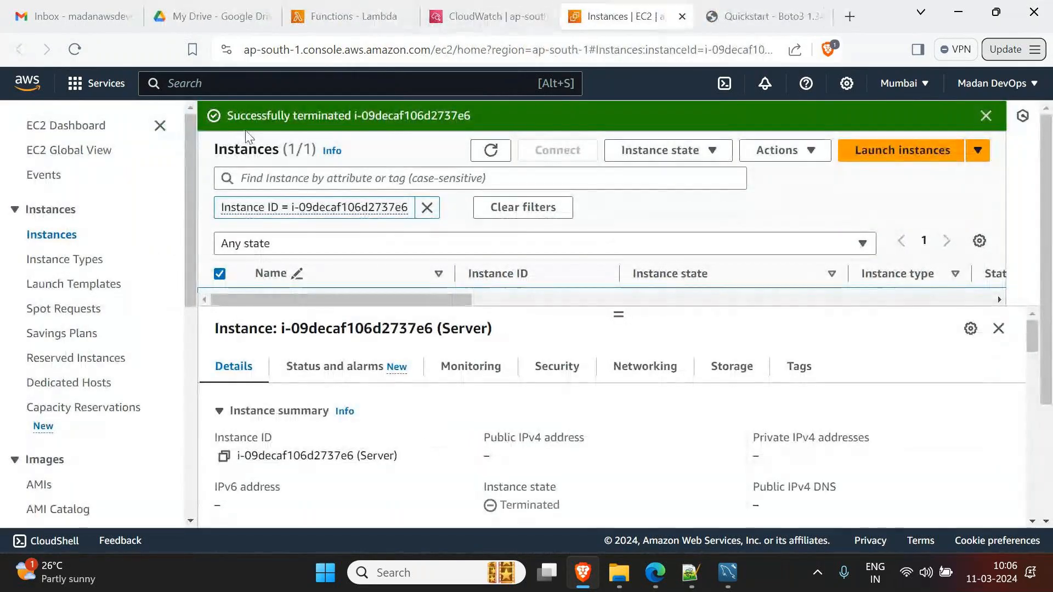
{"action": "left_click", "coordinate": [251, 83]}
{"action": "type", "text": "iam"}
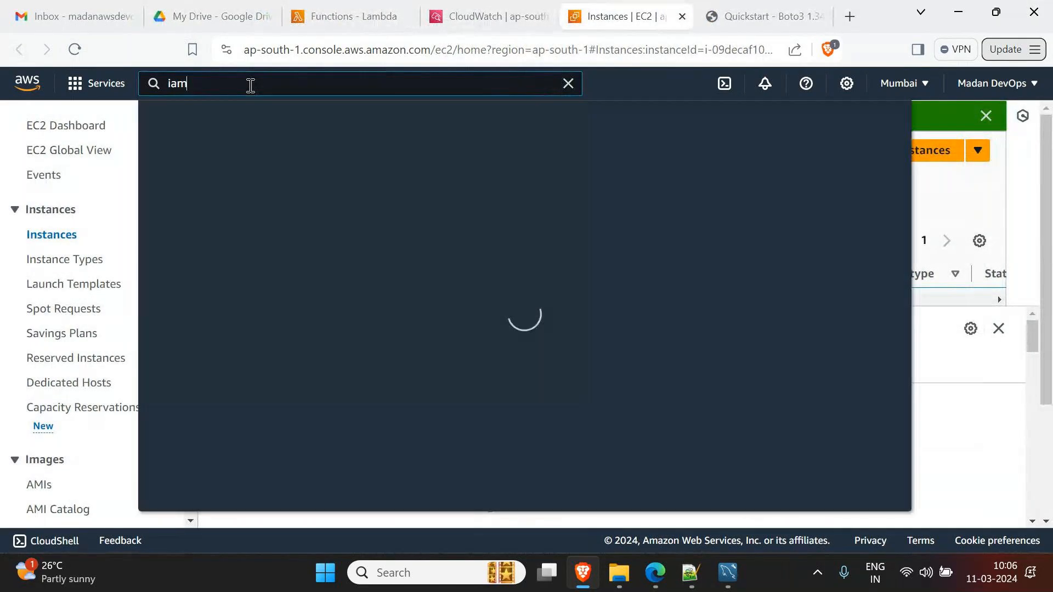
{"action": "key", "text": "Return"}
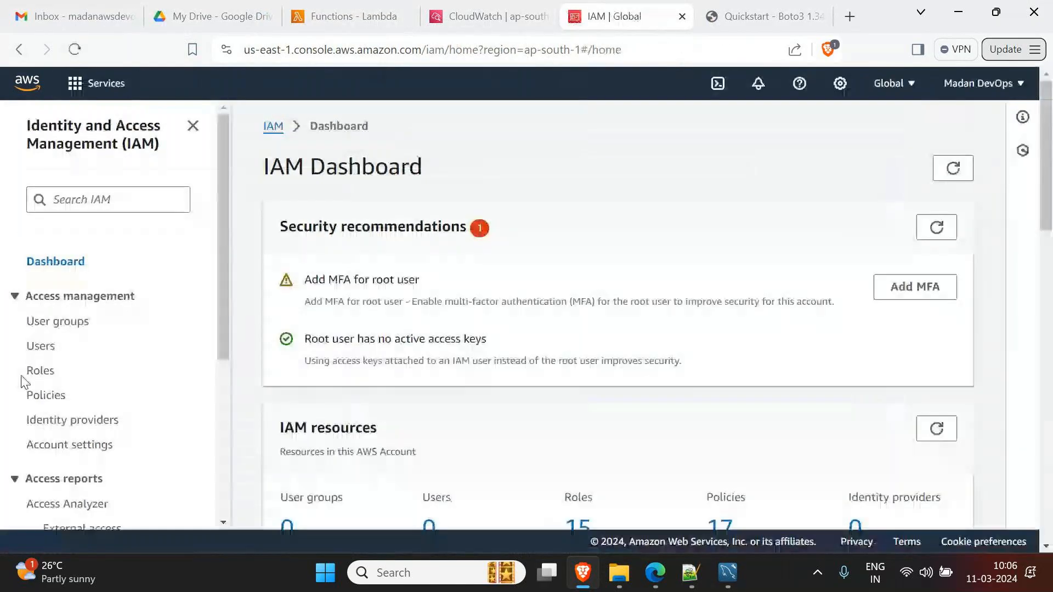
- In IAM Roles, tick the test6, SampleFun1, FetchSQS_Messages and EC2_Stop_Start_Maintainence roles
{"action": "left_click", "coordinate": [40, 372]}
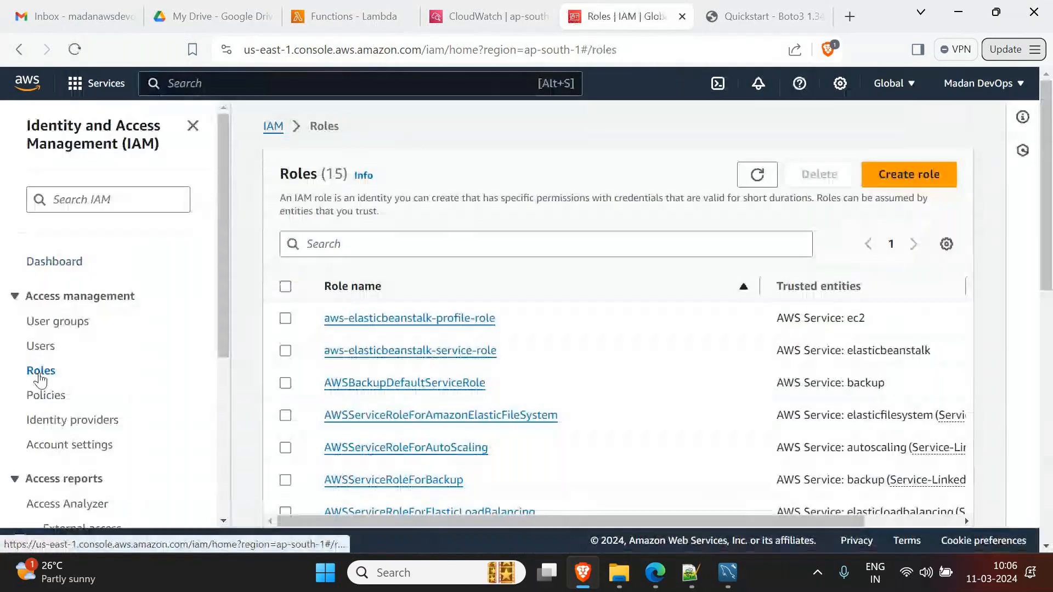
{"action": "scroll", "coordinate": [355, 323], "scroll_direction": "down", "scroll_amount": 6}
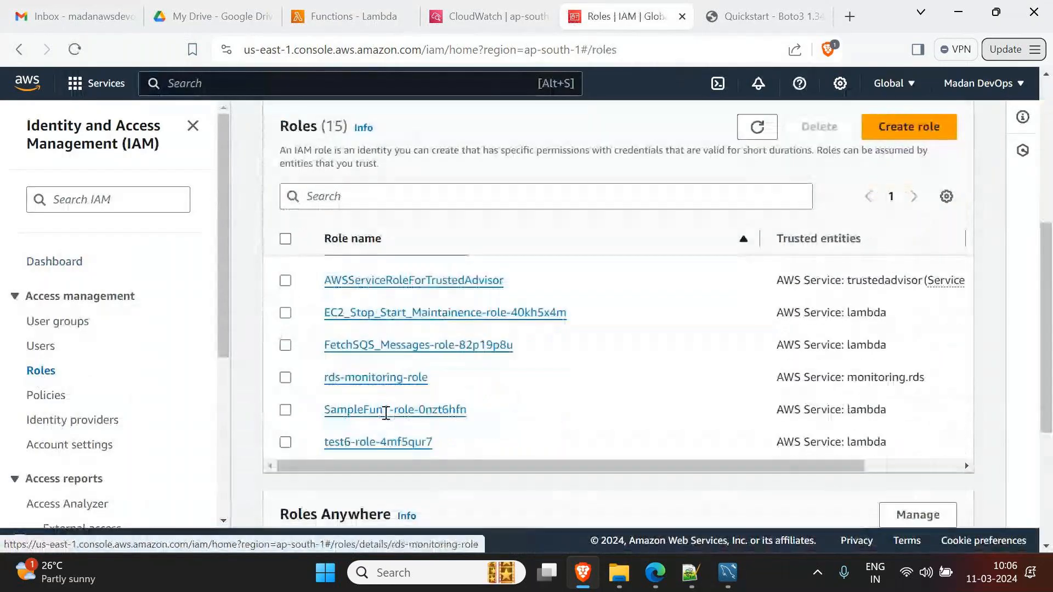
{"action": "left_click", "coordinate": [286, 442]}
{"action": "left_click", "coordinate": [286, 410]}
{"action": "left_click", "coordinate": [285, 345]}
{"action": "left_click", "coordinate": [286, 313]}
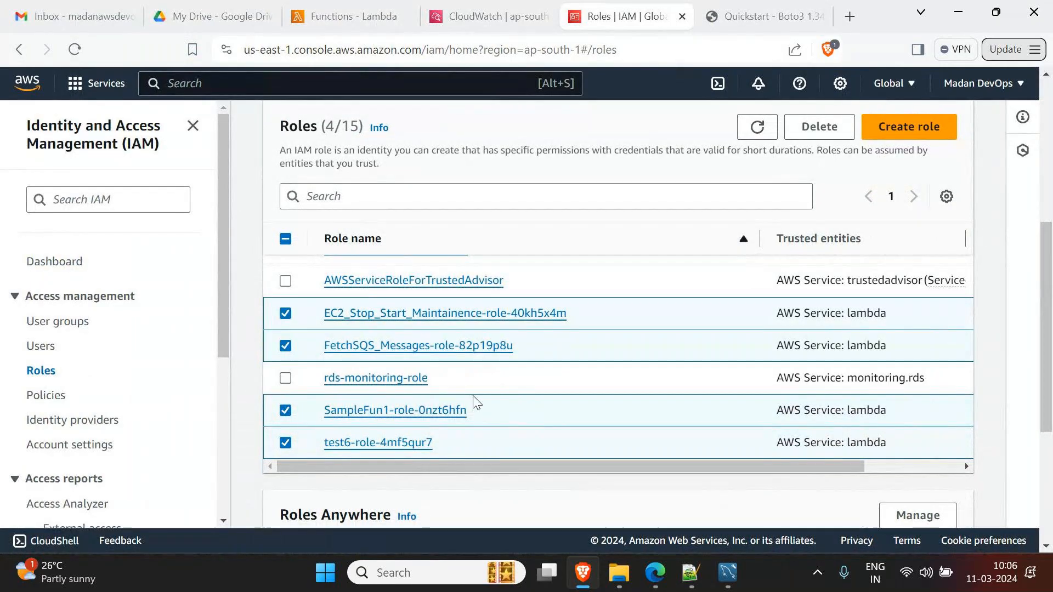
{"action": "scroll", "coordinate": [475, 402], "scroll_direction": "up", "scroll_amount": 1}
{"action": "scroll", "coordinate": [475, 402], "scroll_direction": "up", "scroll_amount": 1}
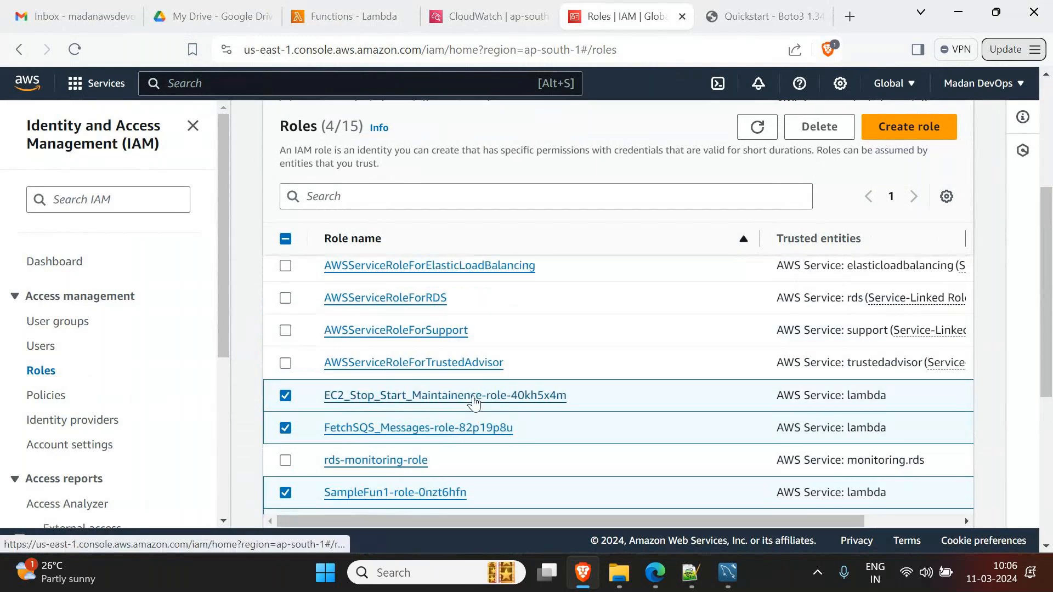
{"action": "scroll", "coordinate": [475, 402], "scroll_direction": "up", "scroll_amount": 4}
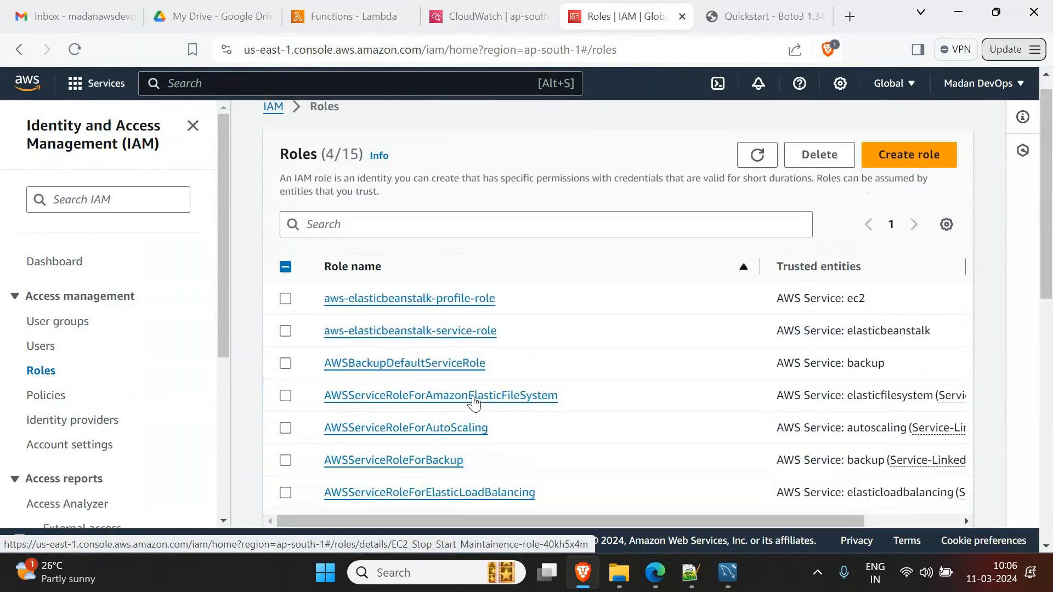
{"action": "scroll", "coordinate": [475, 404], "scroll_direction": "down", "scroll_amount": 7}
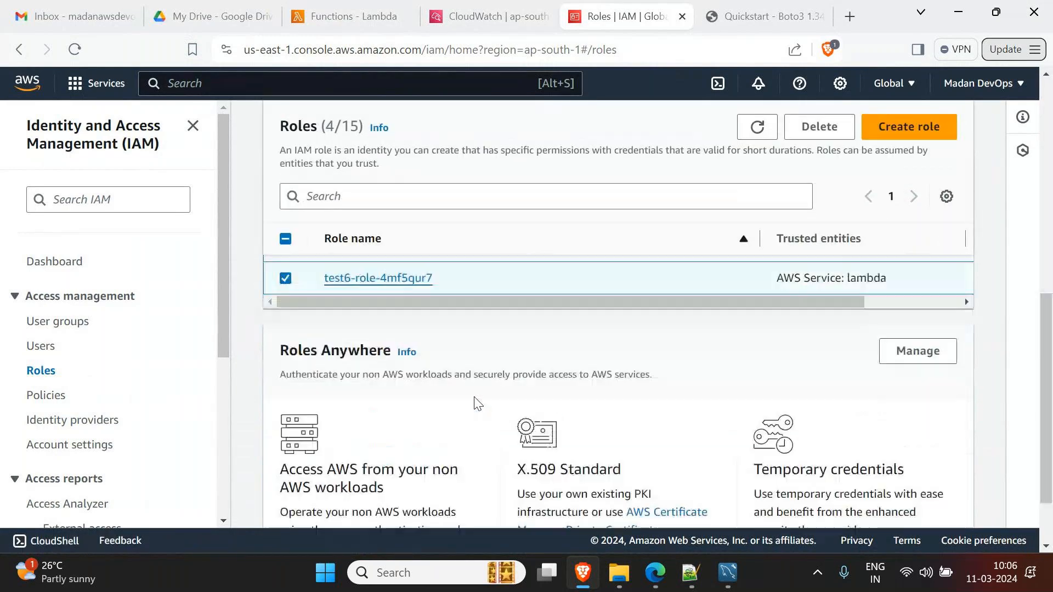
{"action": "scroll", "coordinate": [475, 403], "scroll_direction": "up", "scroll_amount": 3}
- Delete the four checked roles, confirming with 'delete'
{"action": "left_click", "coordinate": [819, 127]}
{"action": "left_click", "coordinate": [370, 472]}
{"action": "type", "text": "delete"}
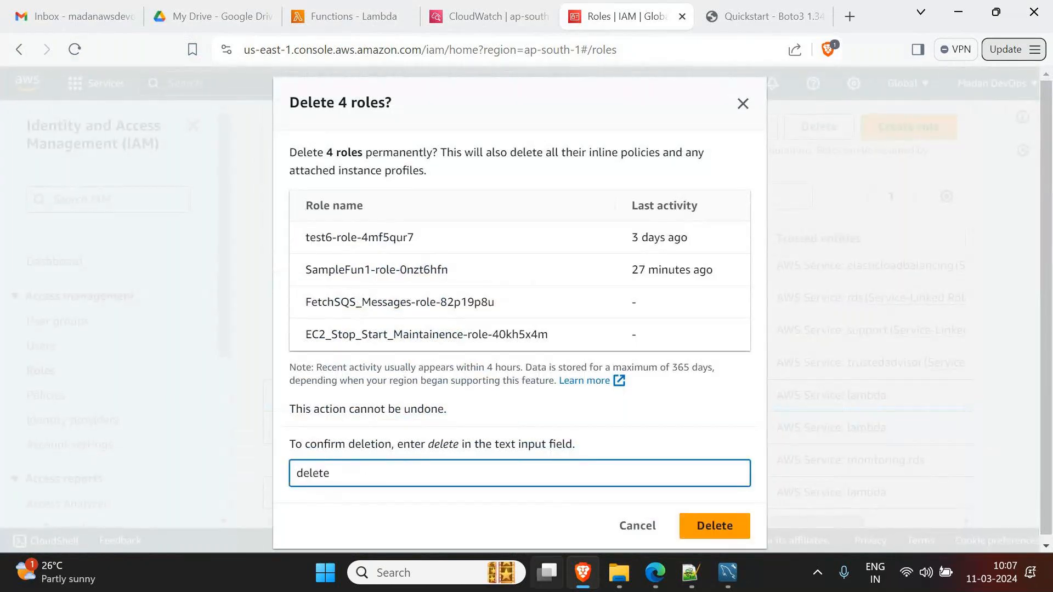
{"action": "left_click", "coordinate": [713, 526]}
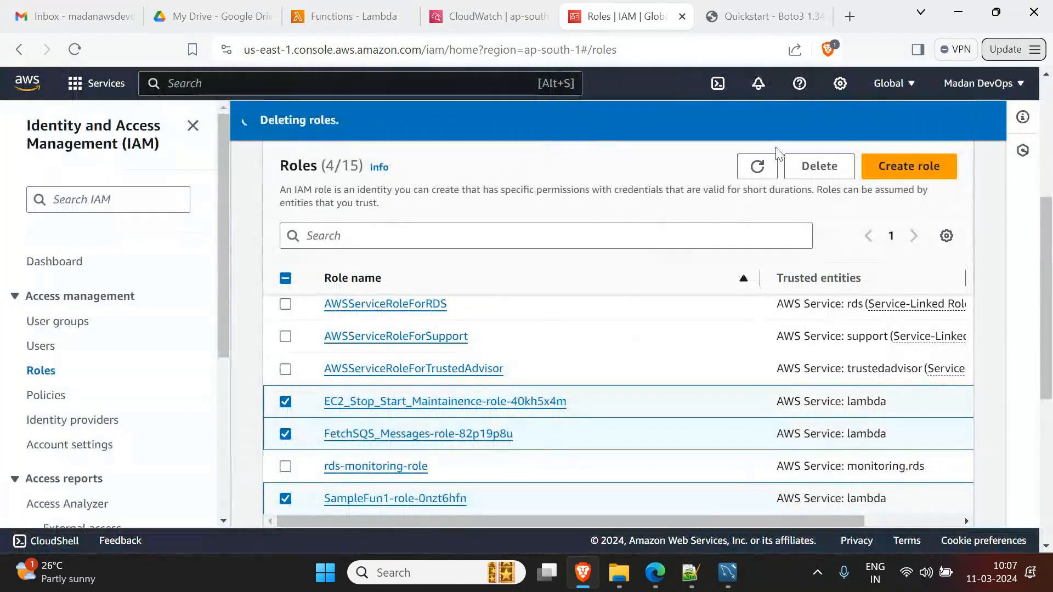
{"action": "left_click", "coordinate": [757, 16]}
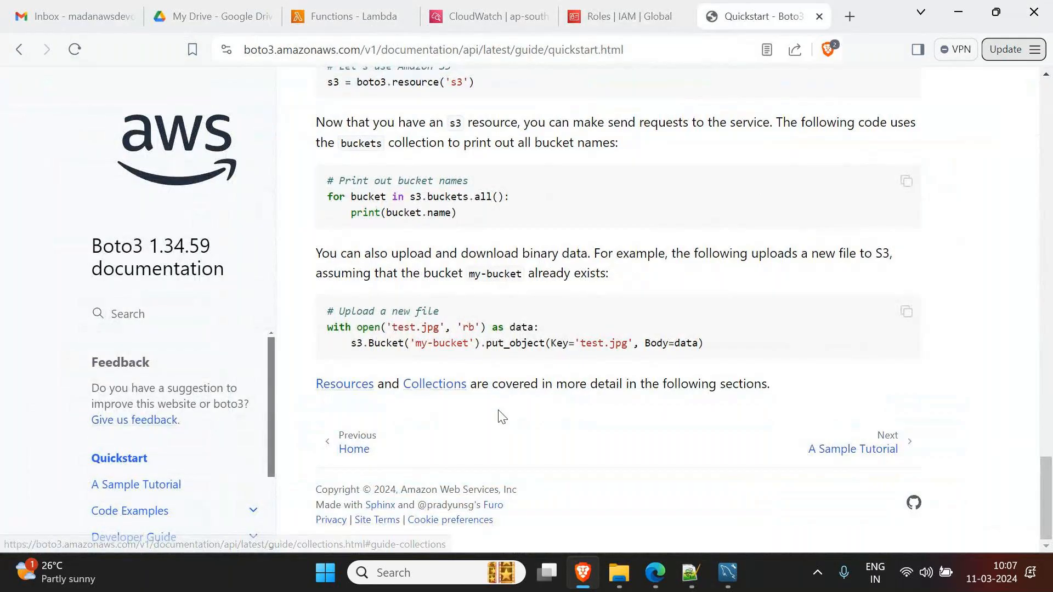
- Browse the Boto3 EC2 code examples to the start_instances reference page
{"action": "scroll", "coordinate": [195, 470], "scroll_direction": "down", "scroll_amount": 2}
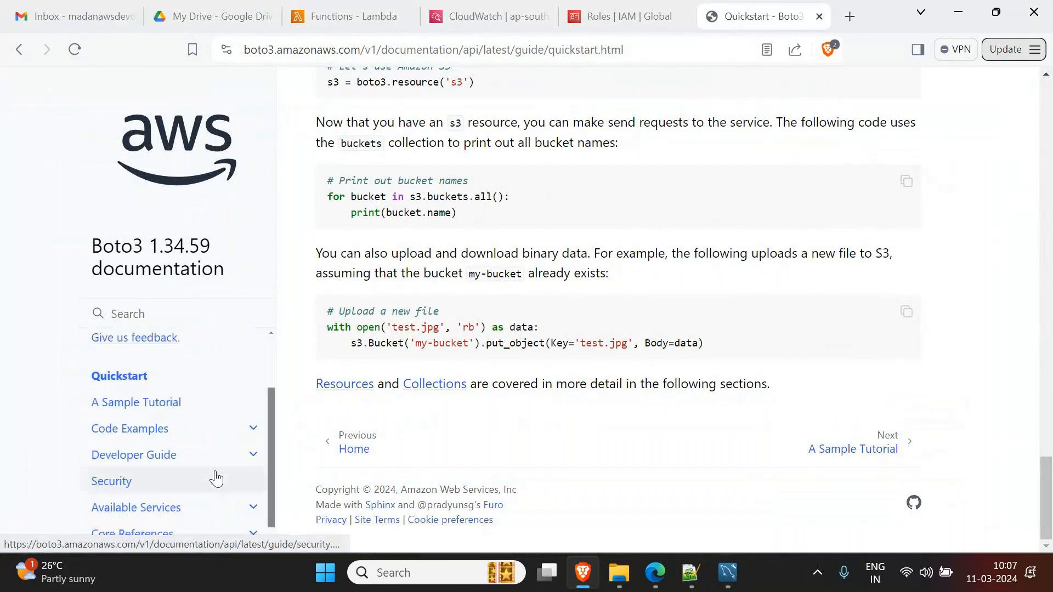
{"action": "left_click", "coordinate": [260, 438]}
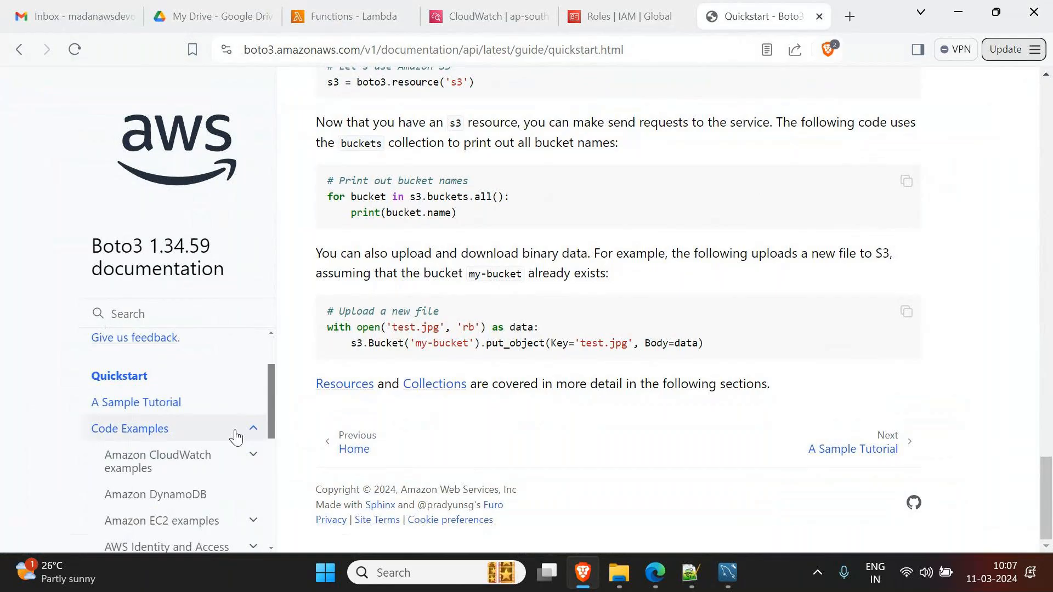
{"action": "scroll", "coordinate": [235, 439], "scroll_direction": "down", "scroll_amount": 4}
{"action": "scroll", "coordinate": [192, 443], "scroll_direction": "up", "scroll_amount": 2}
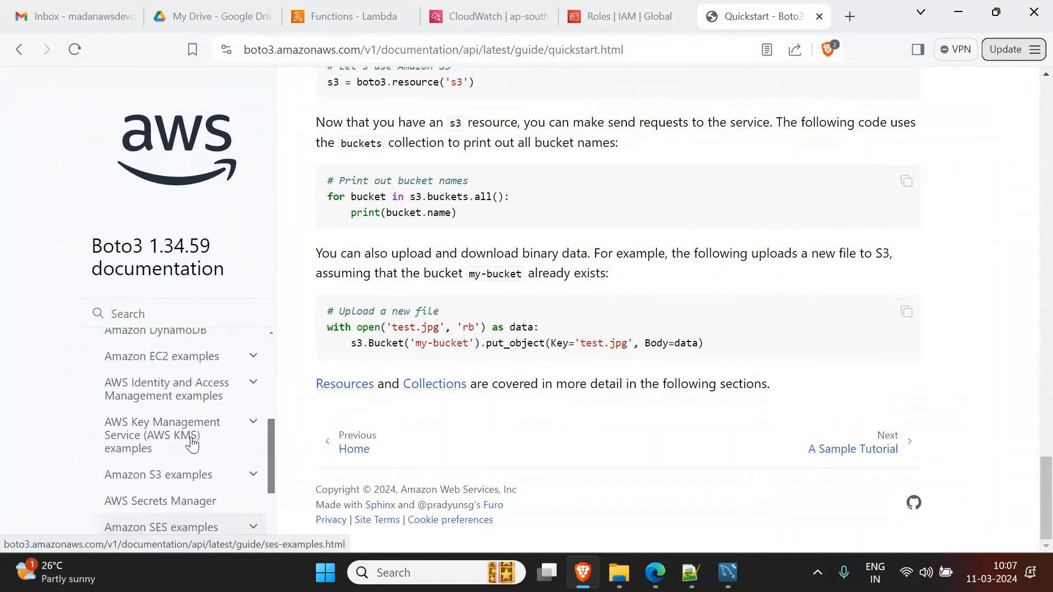
{"action": "left_click", "coordinate": [164, 357]}
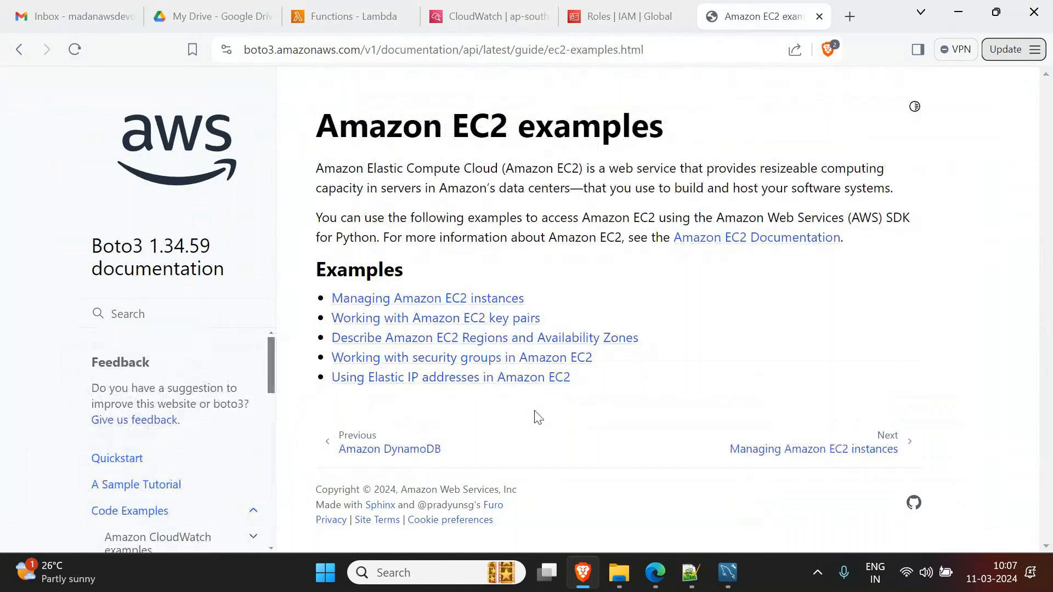
{"action": "left_click", "coordinate": [502, 309]}
{"action": "scroll", "coordinate": [538, 400], "scroll_direction": "down", "scroll_amount": 3}
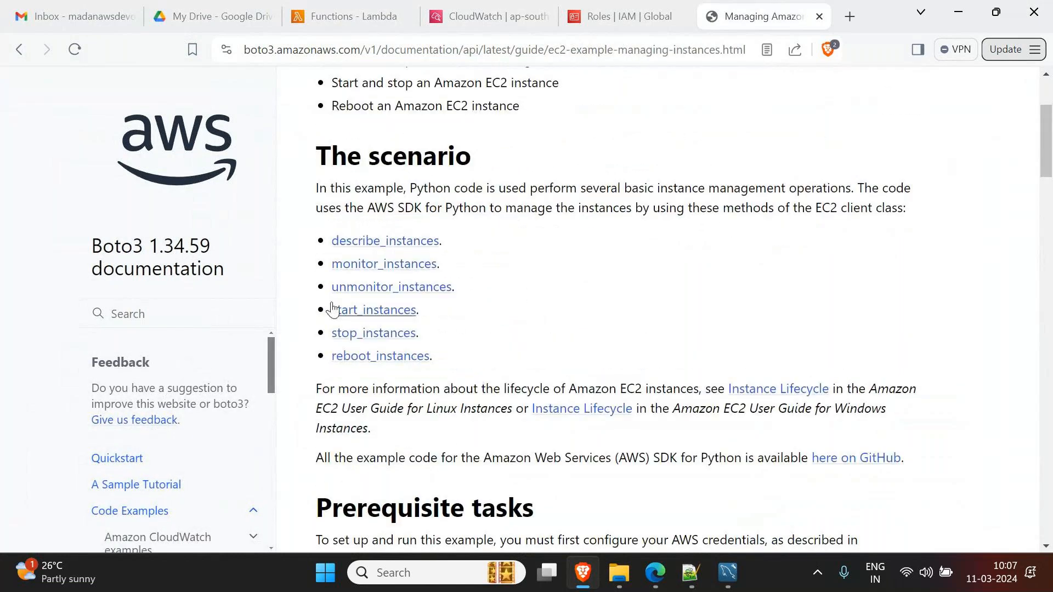
{"action": "left_click", "coordinate": [411, 313]}
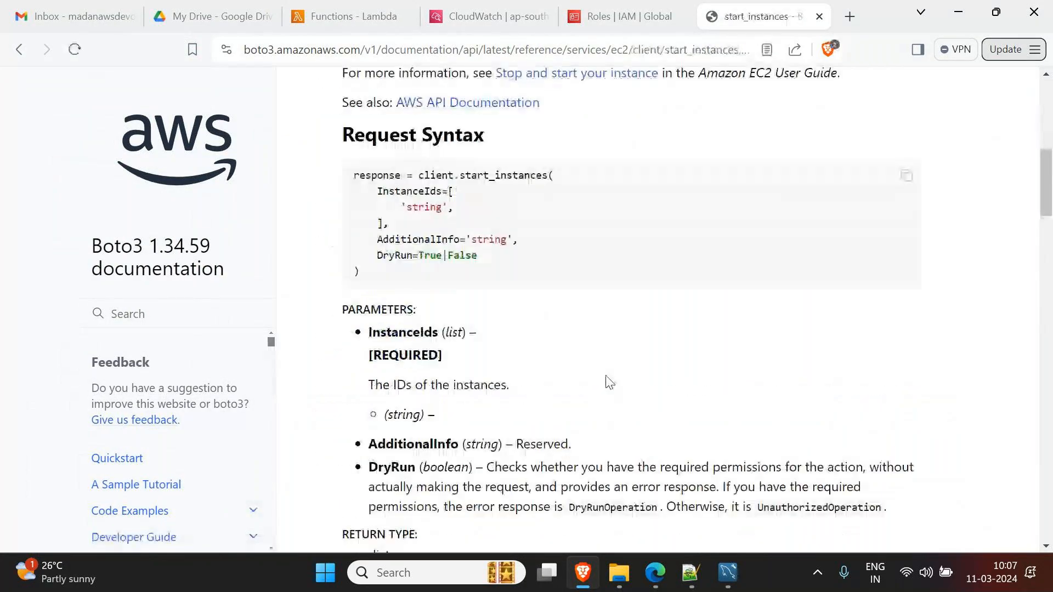
{"action": "scroll", "coordinate": [610, 383], "scroll_direction": "down", "scroll_amount": 9}
{"action": "scroll", "coordinate": [582, 366], "scroll_direction": "down", "scroll_amount": 5}
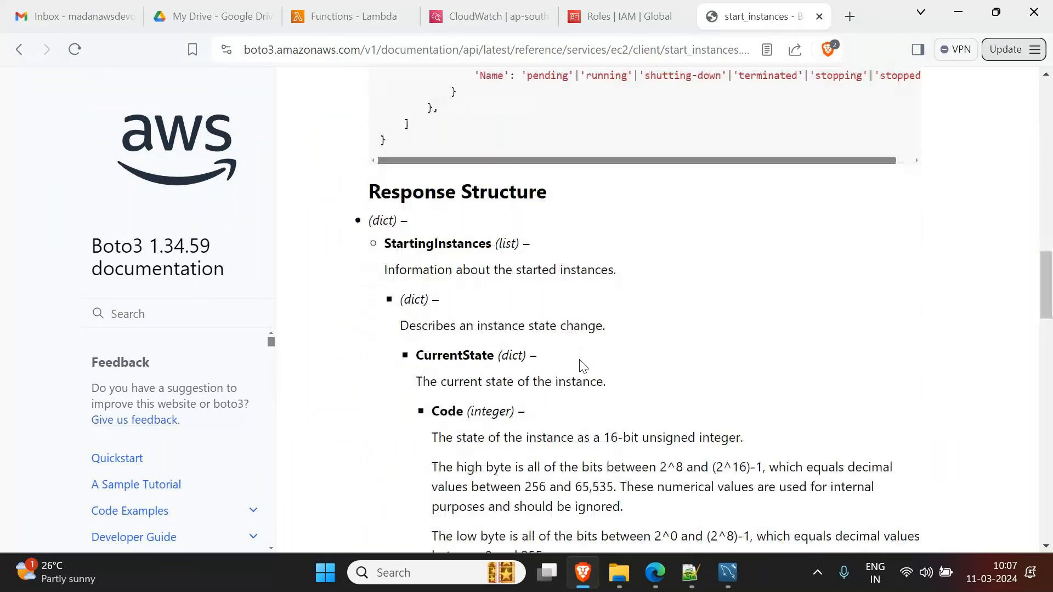
{"action": "scroll", "coordinate": [583, 367], "scroll_direction": "down", "scroll_amount": 20}
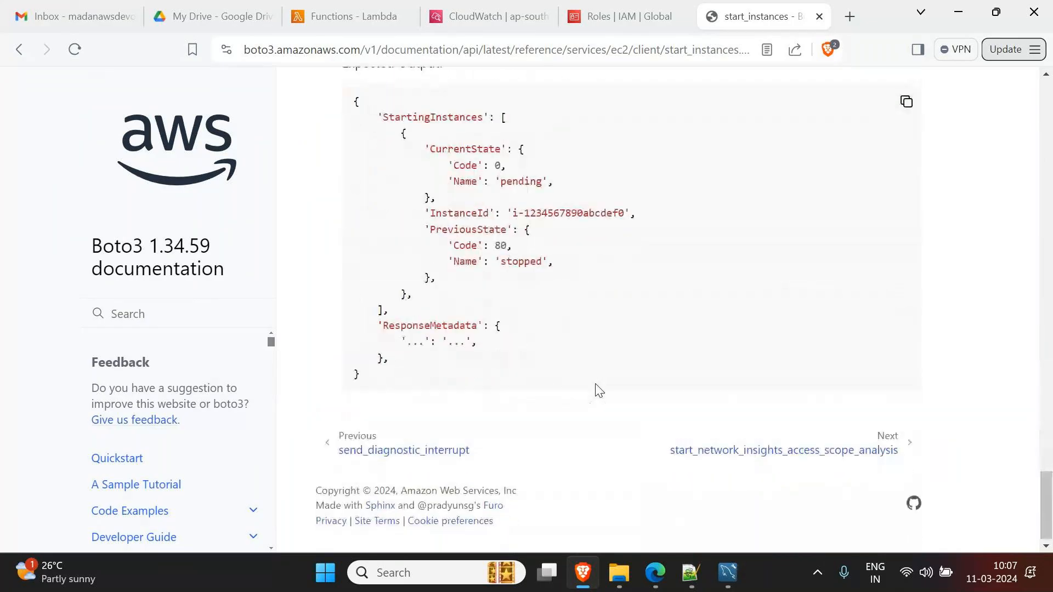
{"action": "scroll", "coordinate": [599, 390], "scroll_direction": "up", "scroll_amount": 8}
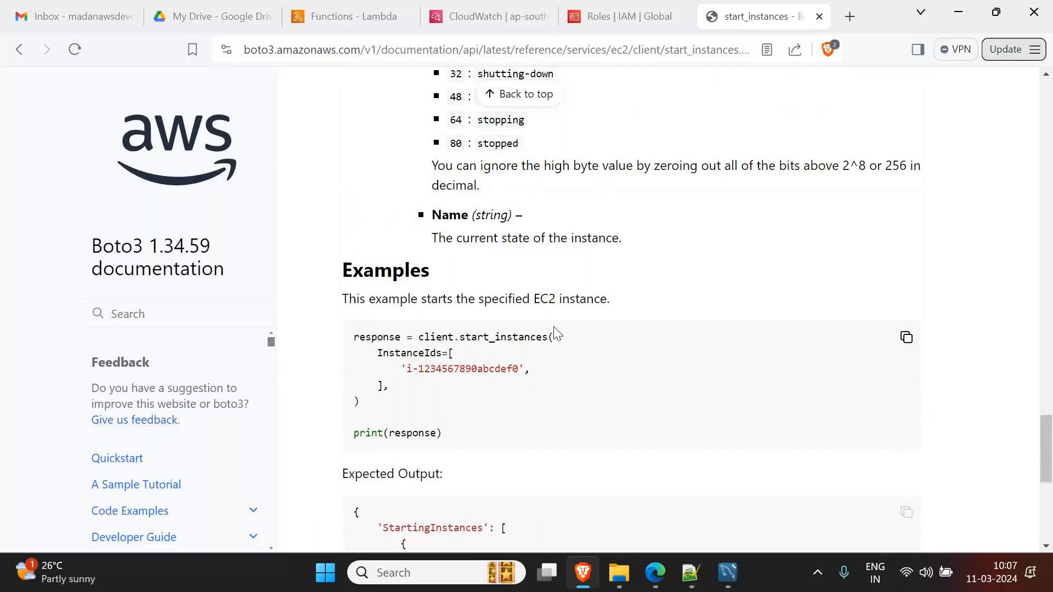
{"action": "scroll", "coordinate": [642, 356], "scroll_direction": "up", "scroll_amount": 3}
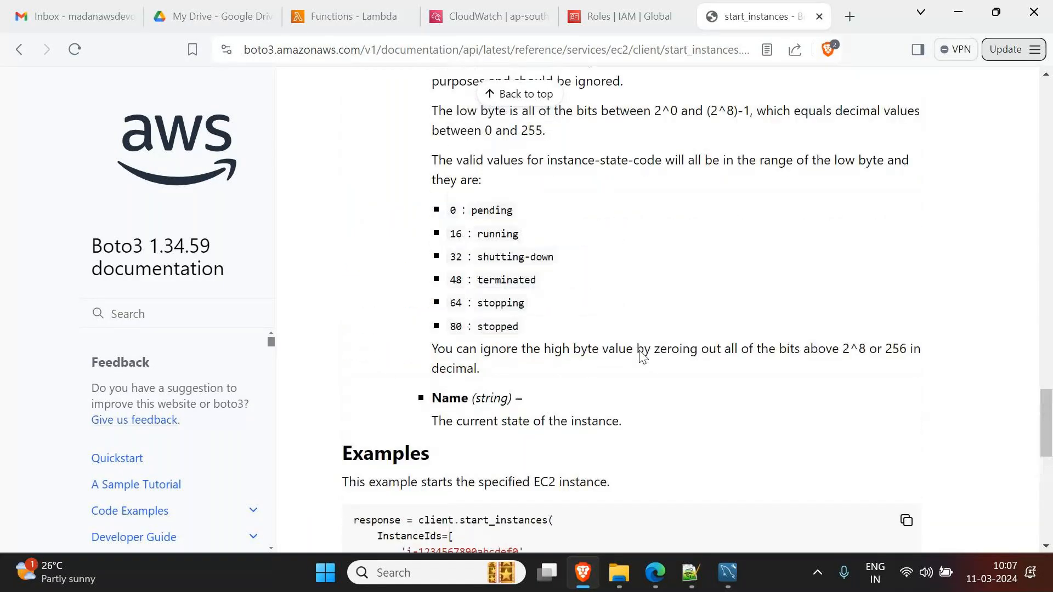
{"action": "scroll", "coordinate": [641, 357], "scroll_direction": "up", "scroll_amount": 6}
- Close the documentation, IAM and CloudWatch tabs and start a blank Notepad++ document
{"action": "left_click", "coordinate": [820, 17]}
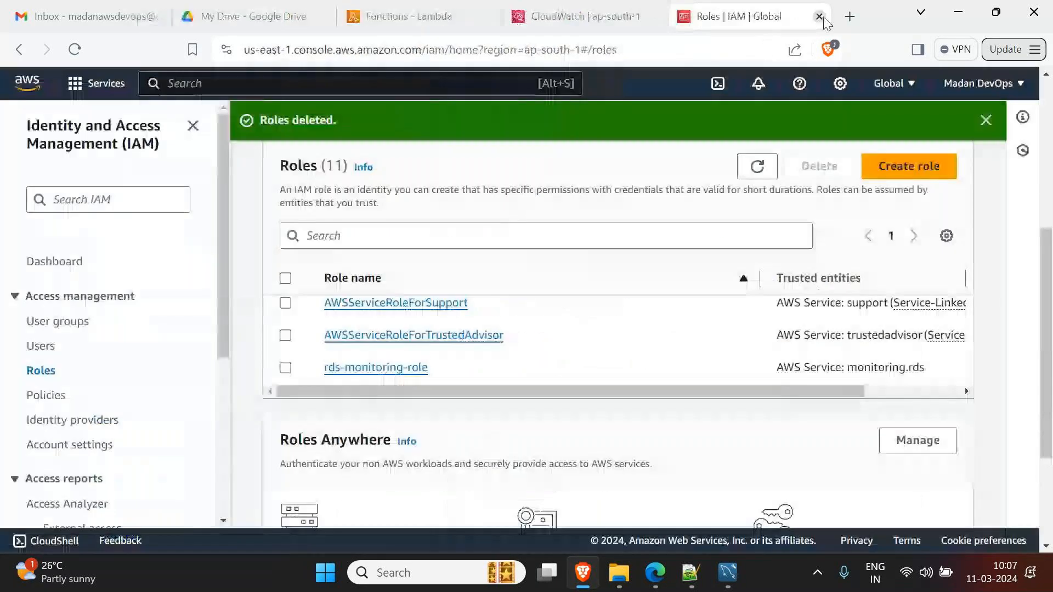
{"action": "left_click", "coordinate": [820, 16]}
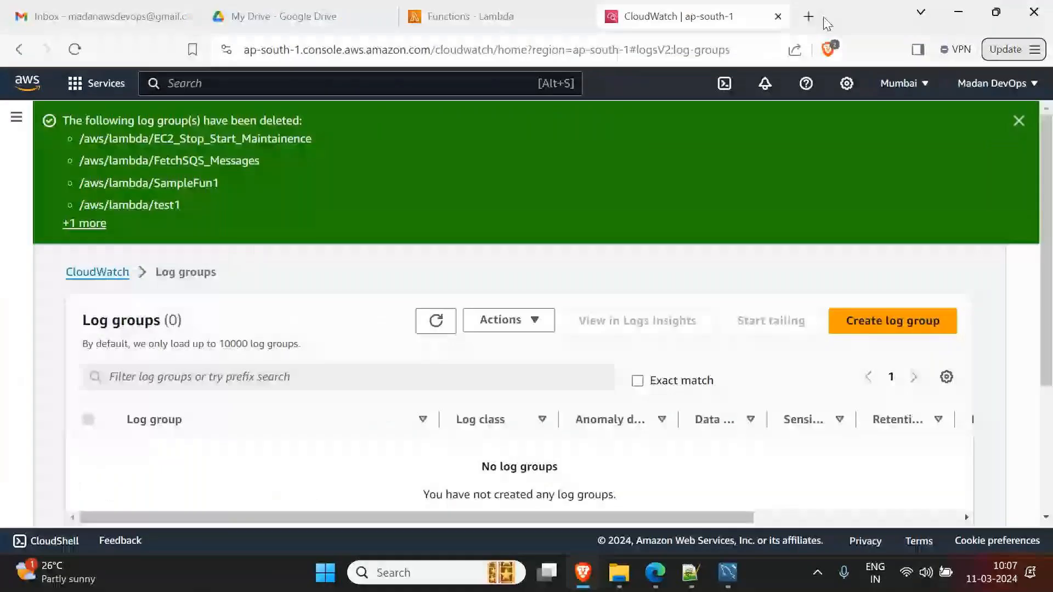
{"action": "left_click", "coordinate": [778, 17]}
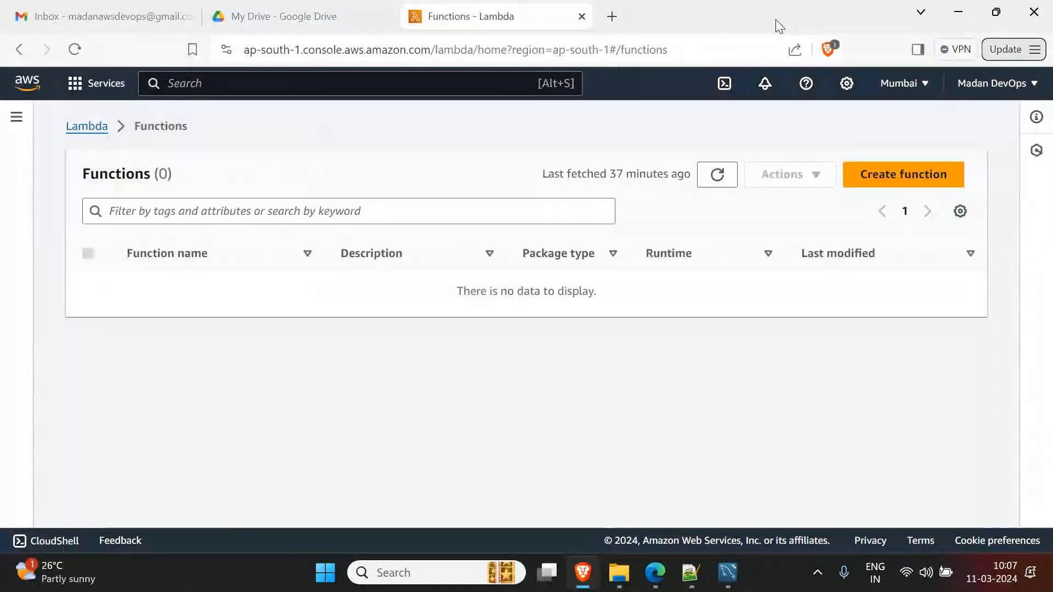
{"action": "left_click", "coordinate": [690, 573]}
{"action": "key", "text": "ctrl+n"}
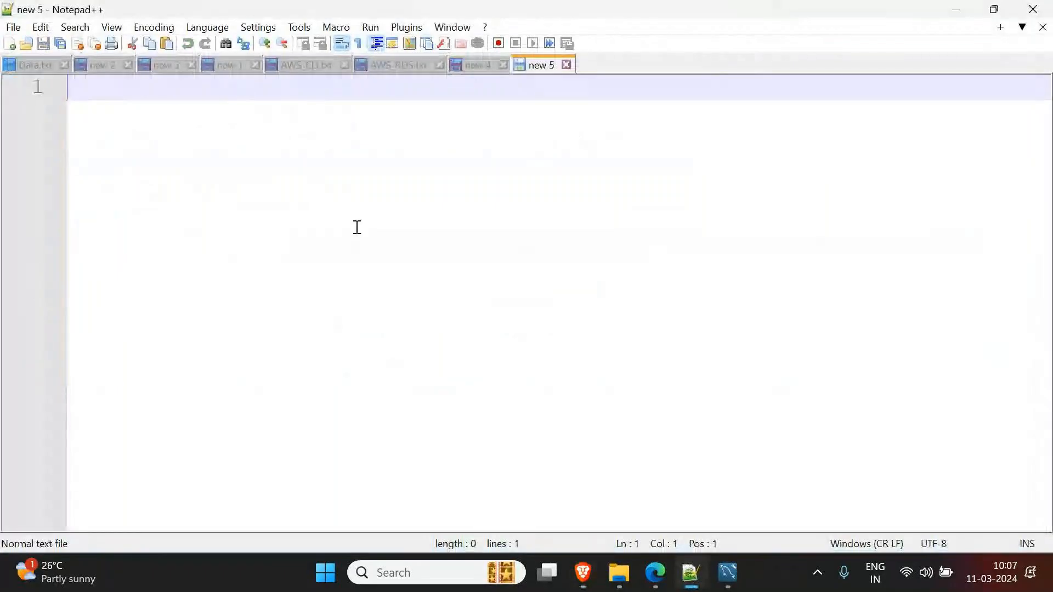
- Add the heading 'Git & GitHub' underlined with a row of equals signs
{"action": "type", "text": "Git"}
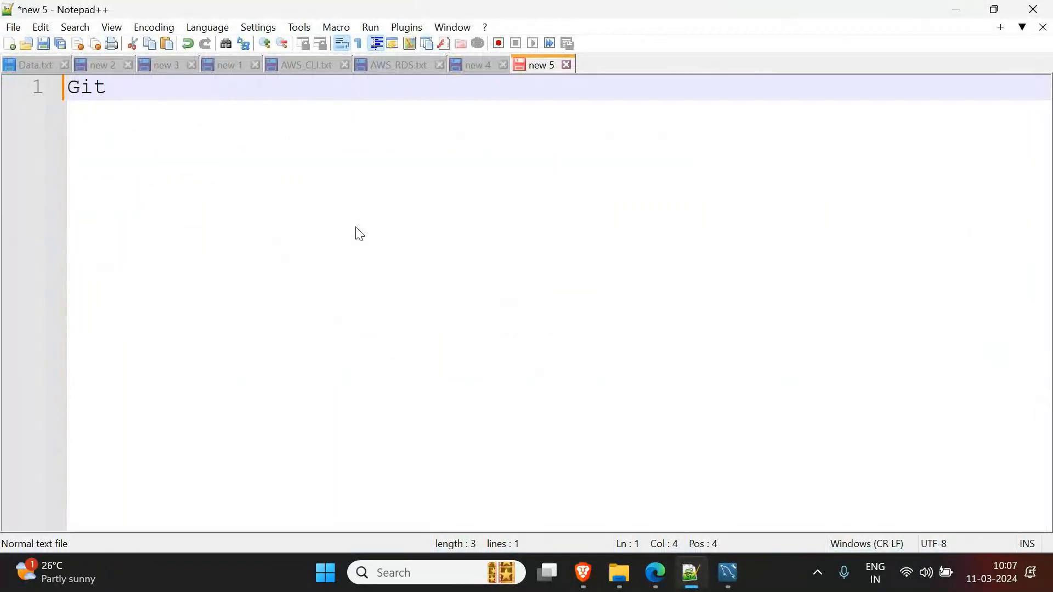
{"action": "type", "text": "Hun"}
{"action": "key", "text": "Home"}
{"action": "type", "text": "b"}
{"action": "key", "text": "BackSpace"}
{"action": "key", "text": "End"}
{"action": "key", "text": "BackSpace"}
{"action": "type", "text": "bGit &"}
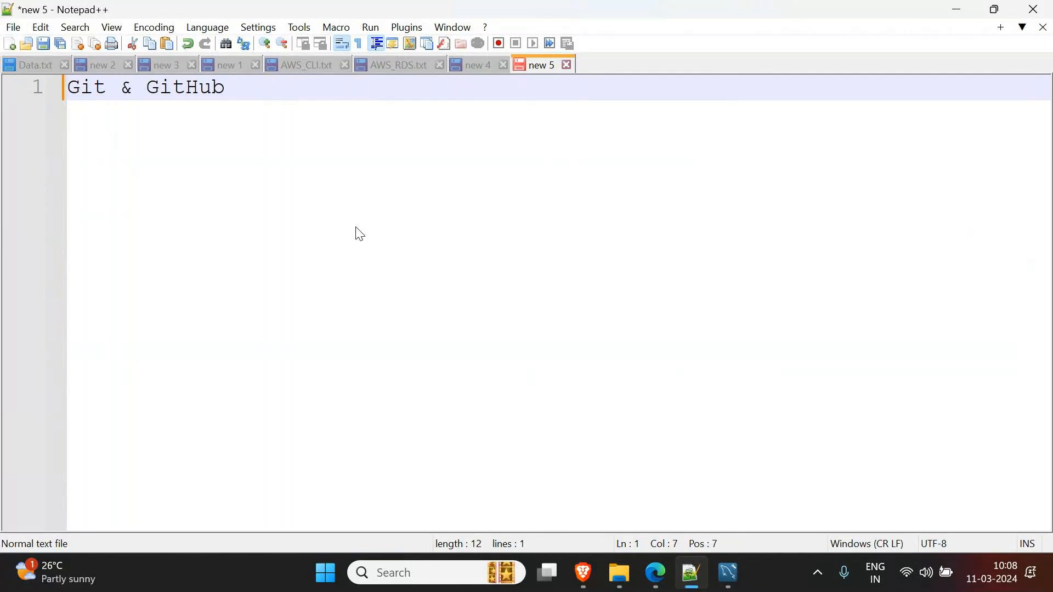
{"action": "key", "text": "End"}
{"action": "key", "text": "Return"}
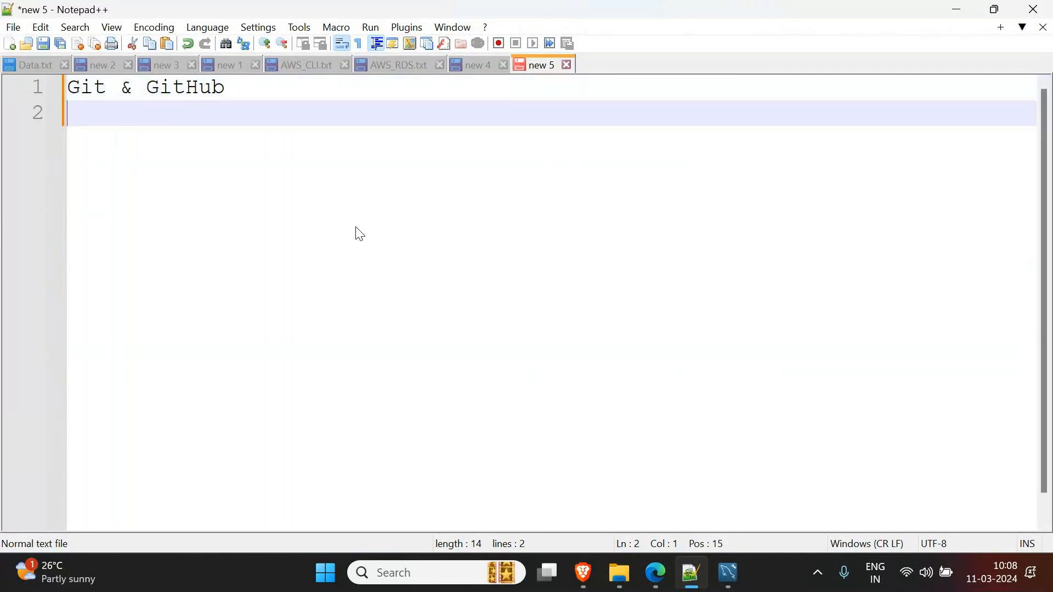
{"action": "type", "text": "==============="}
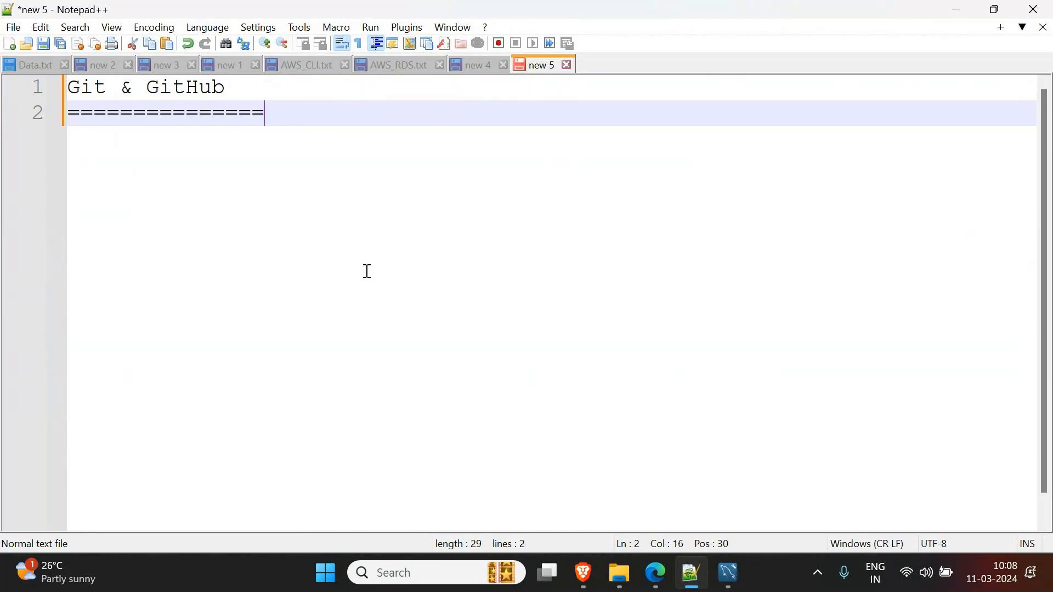
{"action": "key", "text": "BackSpace"}
{"action": "key", "text": "BackSpace"}
- On line 4 write 'Git is a tool which developers will use to transfer or push their code to the central repository'
{"action": "key", "text": "Return"}
{"action": "key", "text": "Return"}
{"action": "type", "text": "Git is a tool which we"}
{"action": "key", "text": "BackSpace"}
{"action": "key", "text": "BackSpace"}
{"action": "type", "text": "developers"}
{"action": "key", "text": "BackSpace"}
{"action": "type", "text": "s will use to "}
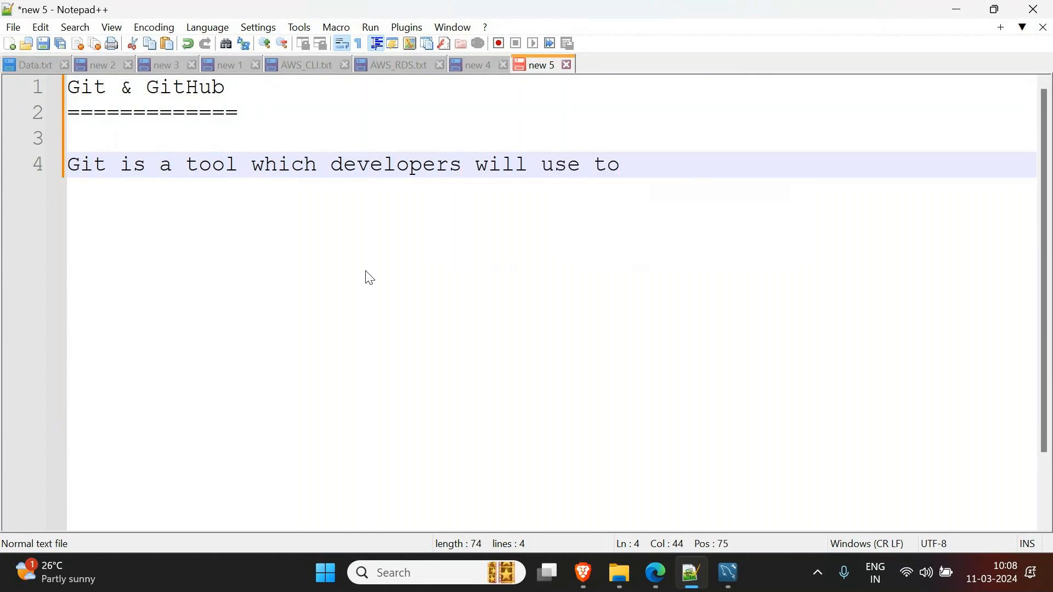
{"action": "type", "text": "transfer or push their code to the centr"}
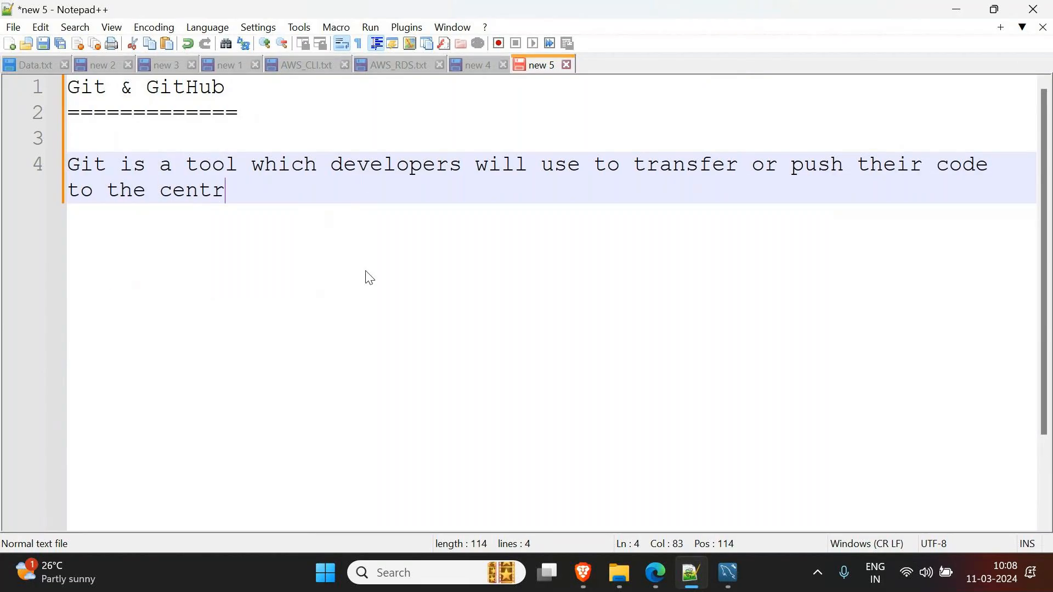
{"action": "type", "text": "al repository"}
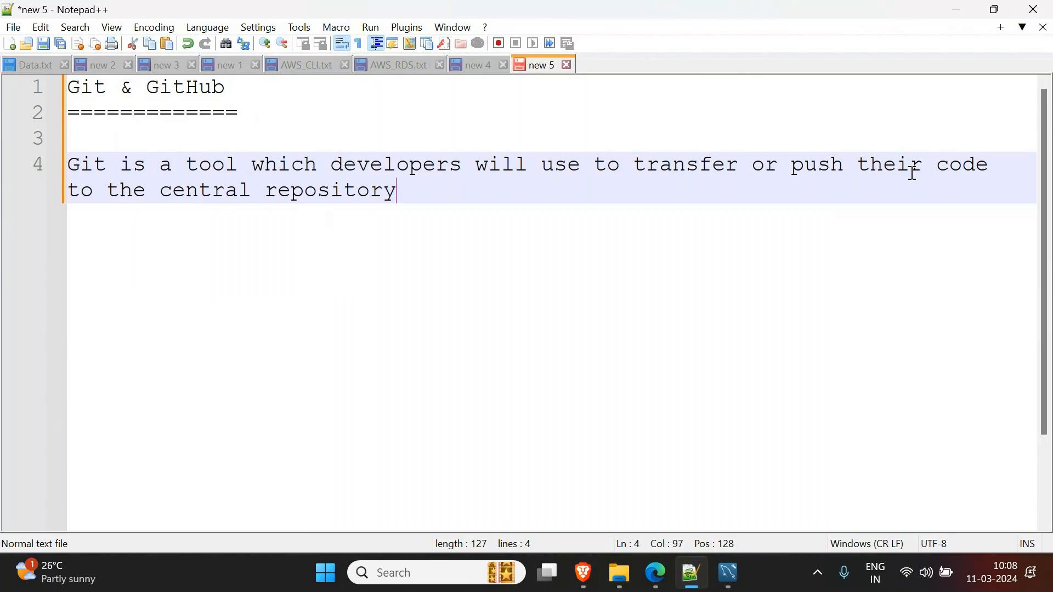
{"action": "left_click", "coordinate": [988, 164]}
- Insert 'from their local repository' after 'code' in the Git sentence
{"action": "type", "text": "(from their local repository"}
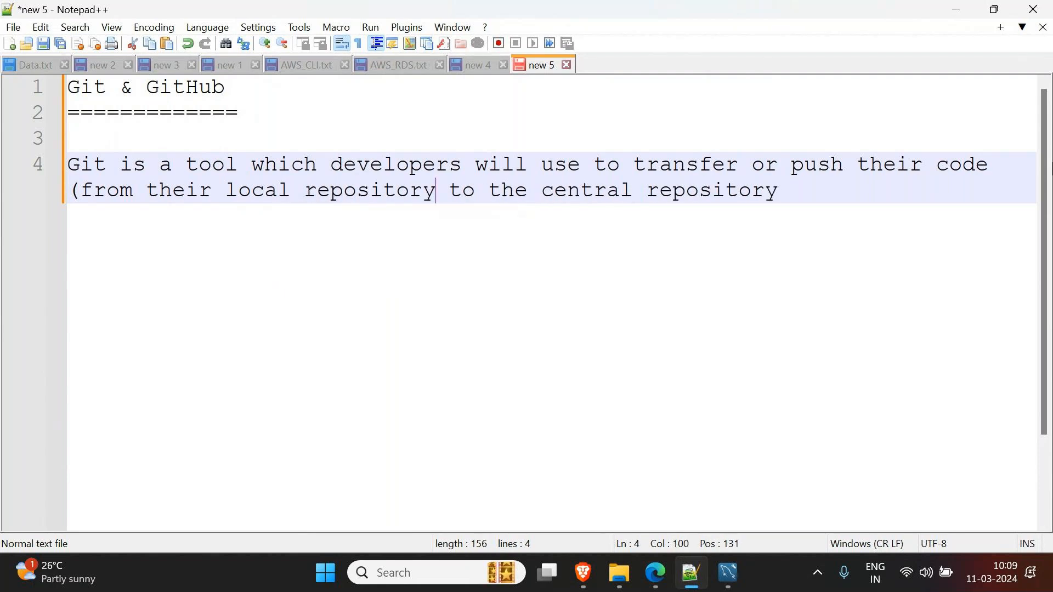
{"action": "key", "text": "Home"}
{"action": "key", "text": "Delete"}
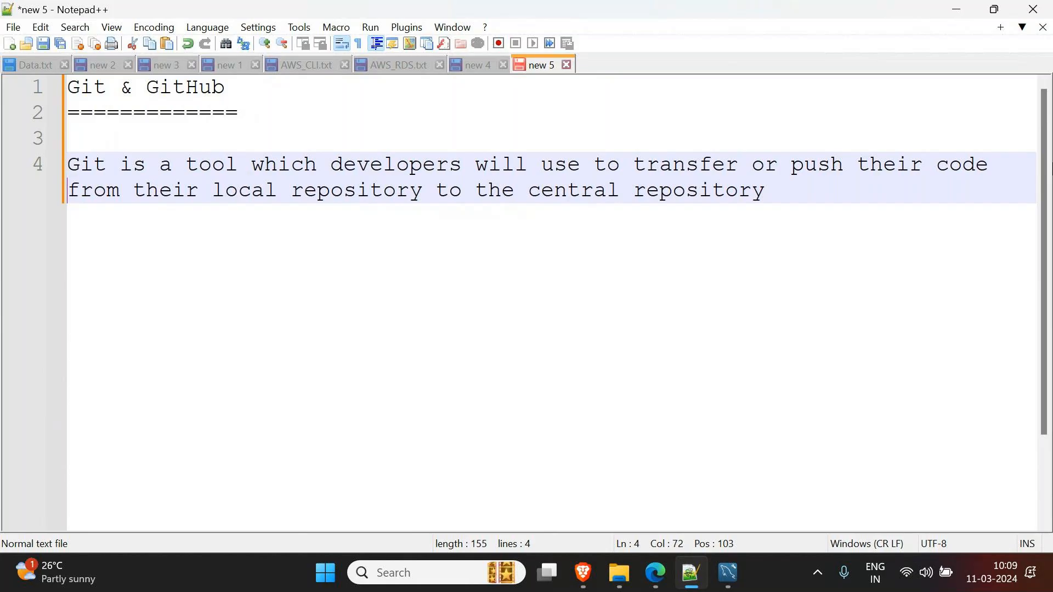
{"action": "left_click", "coordinate": [823, 193]}
{"action": "type", "text": "."}
- Append ', here the central repository we use a tool called GitHub/BitBucket/GitLab'
{"action": "key", "text": "BackSpace"}
{"action": "type", "text": ", here "}
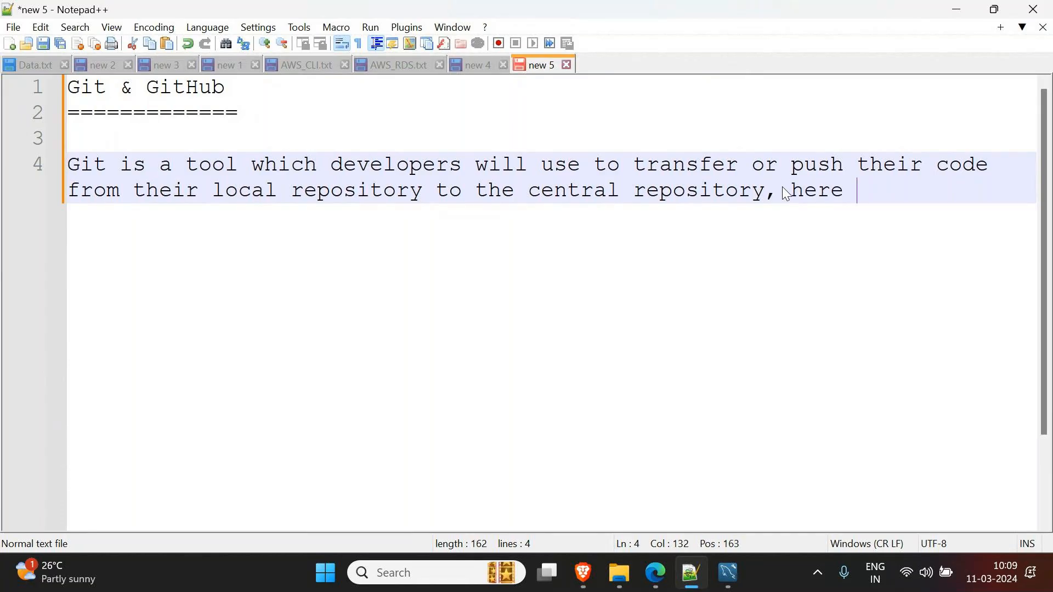
{"action": "type", "text": "the central"}
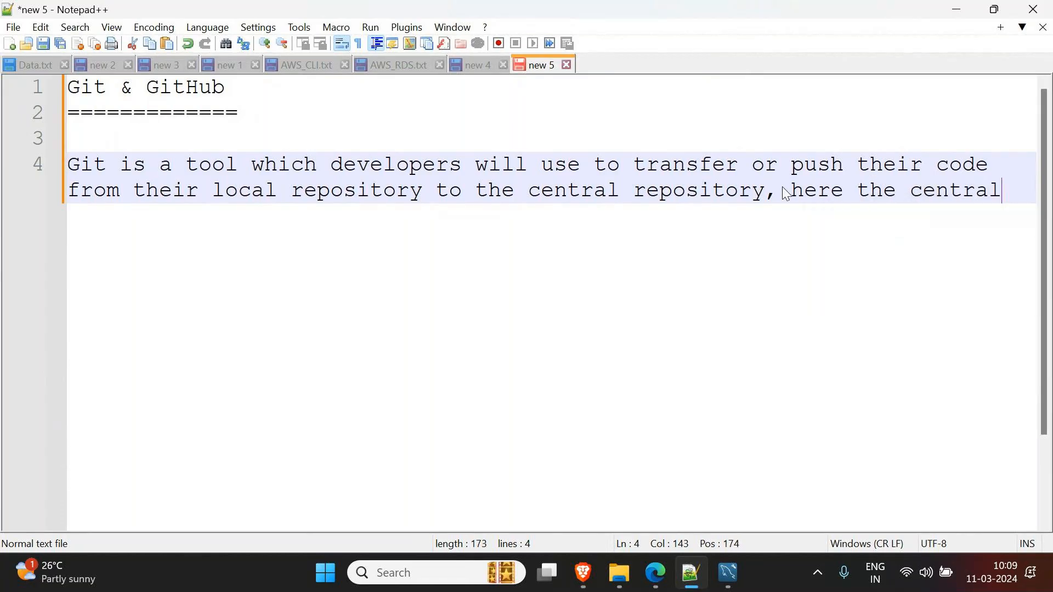
{"action": "key", "text": "BackSpace"}
{"action": "type", "text": "rpo"}
{"action": "key", "text": "BackSpace"}
{"action": "key", "text": "BackSpace"}
{"action": "type", "text": "epository"}
{"action": "type", "text": " we u"}
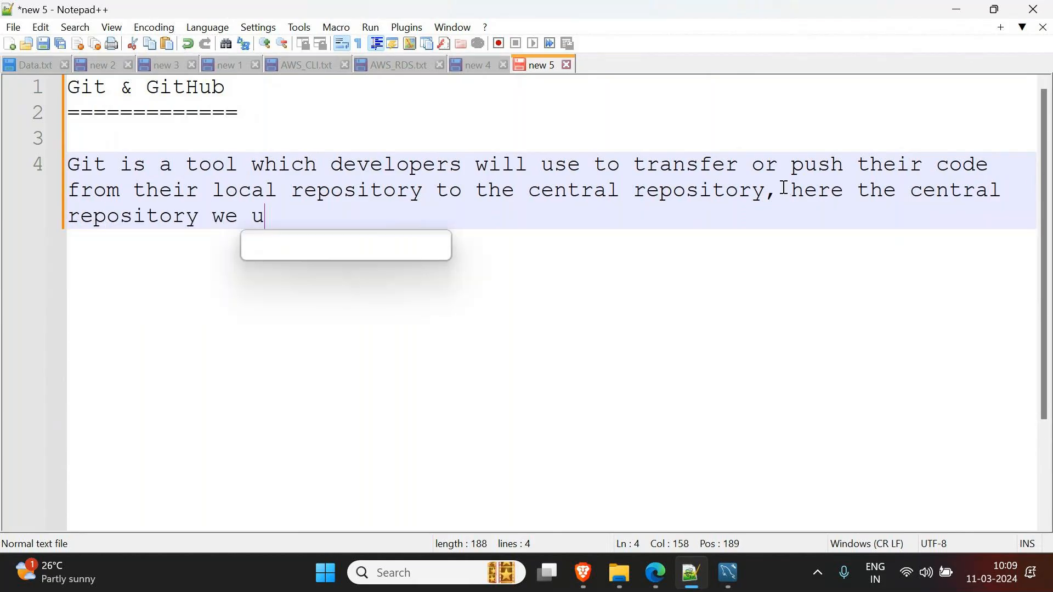
{"action": "type", "text": "se a too"}
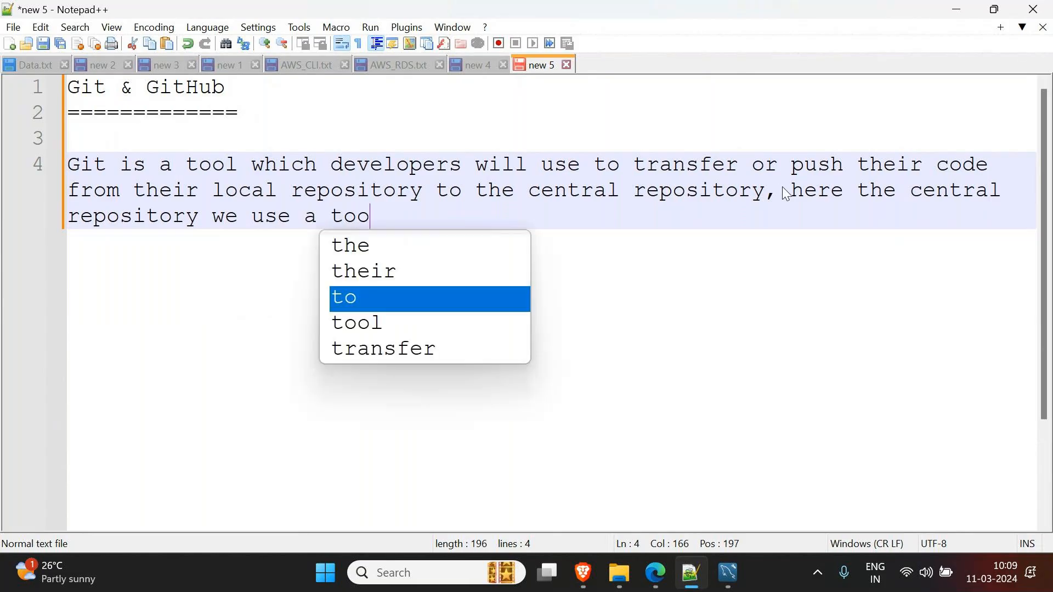
{"action": "type", "text": "l called Gi"}
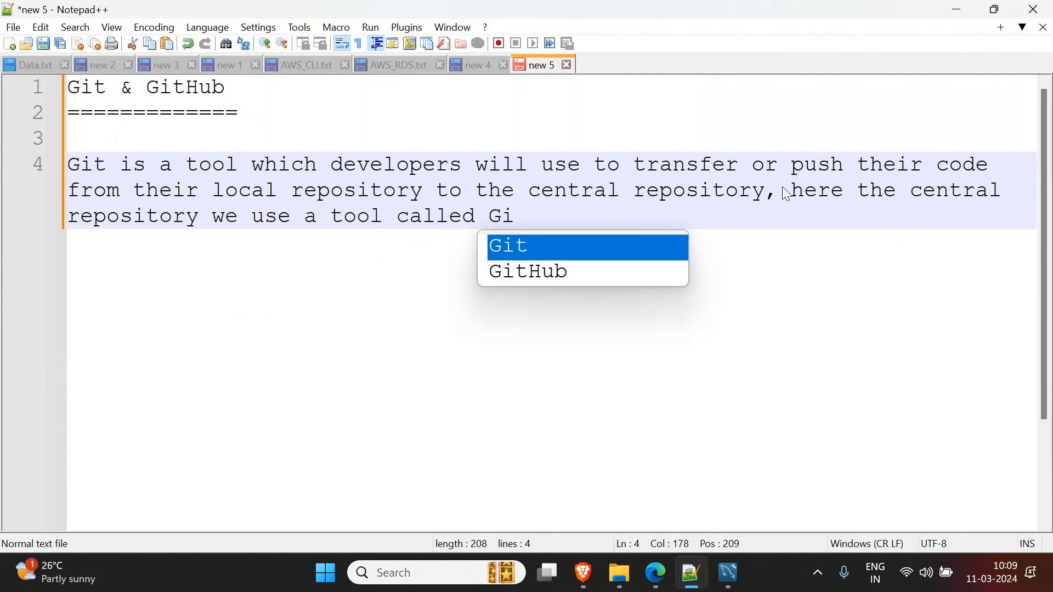
{"action": "key", "text": "Down"}
{"action": "key", "text": "Return"}
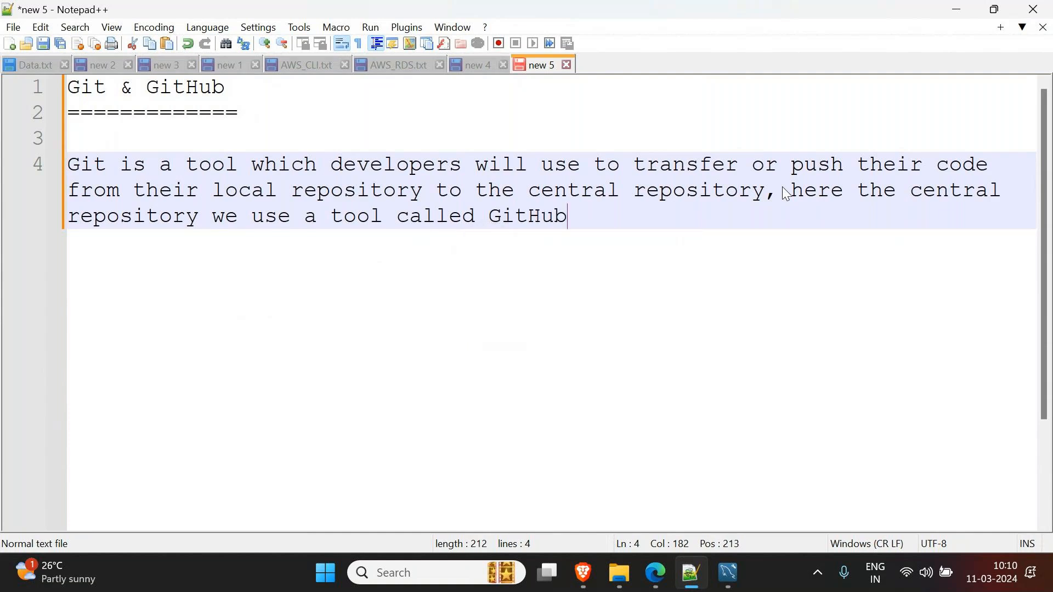
{"action": "type", "text": "/BitBic"}
{"action": "key", "text": "BackSpace"}
{"action": "key", "text": "BackSpace"}
{"action": "type", "text": "uck"}
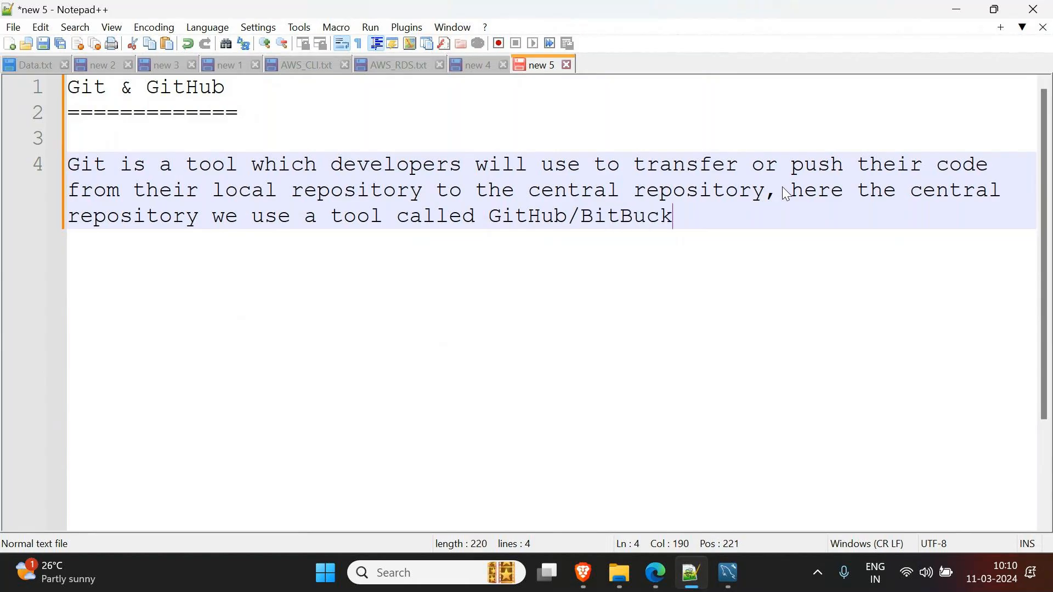
{"action": "type", "text": "et/G"}
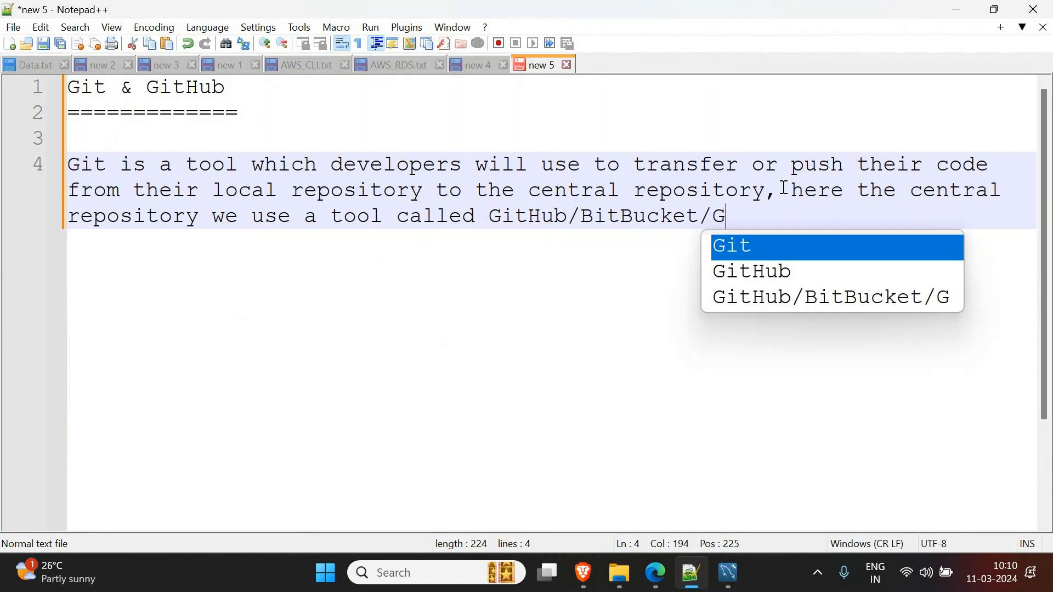
{"action": "type", "text": "itLab"}
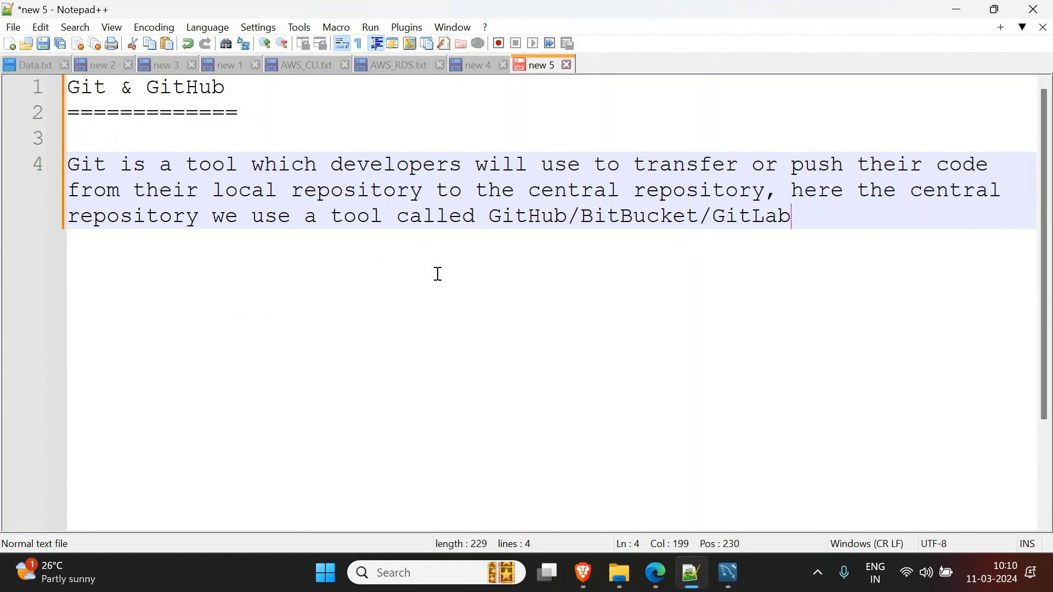
{"action": "double_click", "coordinate": [533, 218]}
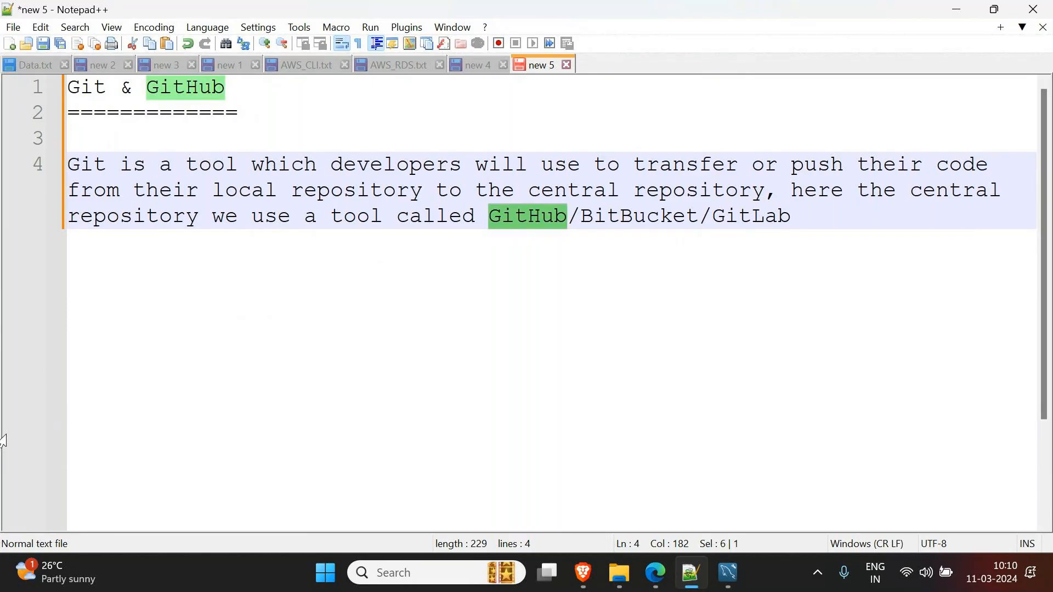
- Minimise File Explorer, Notepad++, MySQL Workbench and the browser to reveal the desktop
{"action": "left_click", "coordinate": [630, 574]}
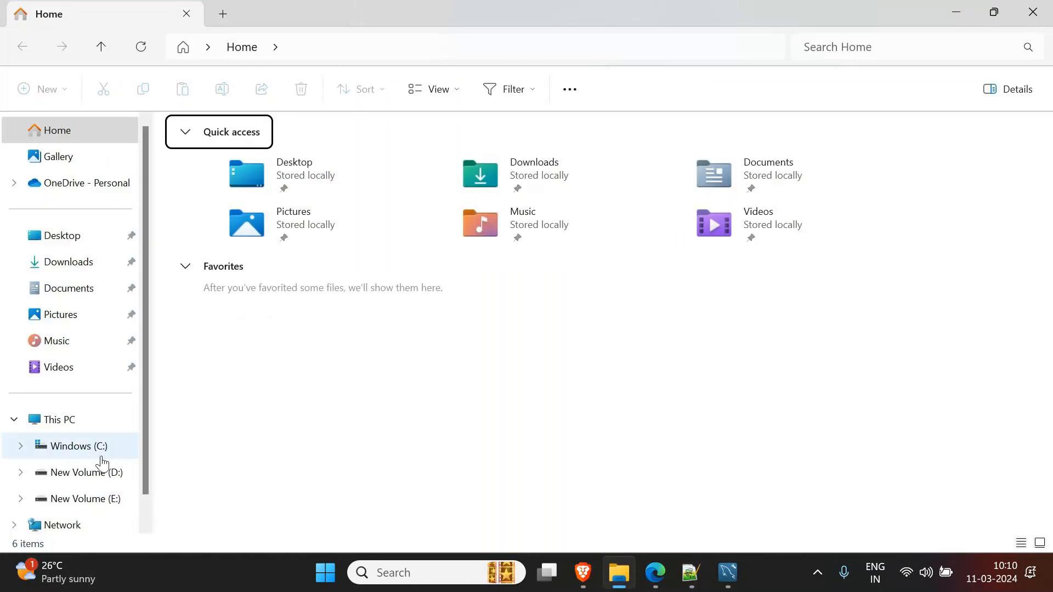
{"action": "left_click", "coordinate": [959, 15]}
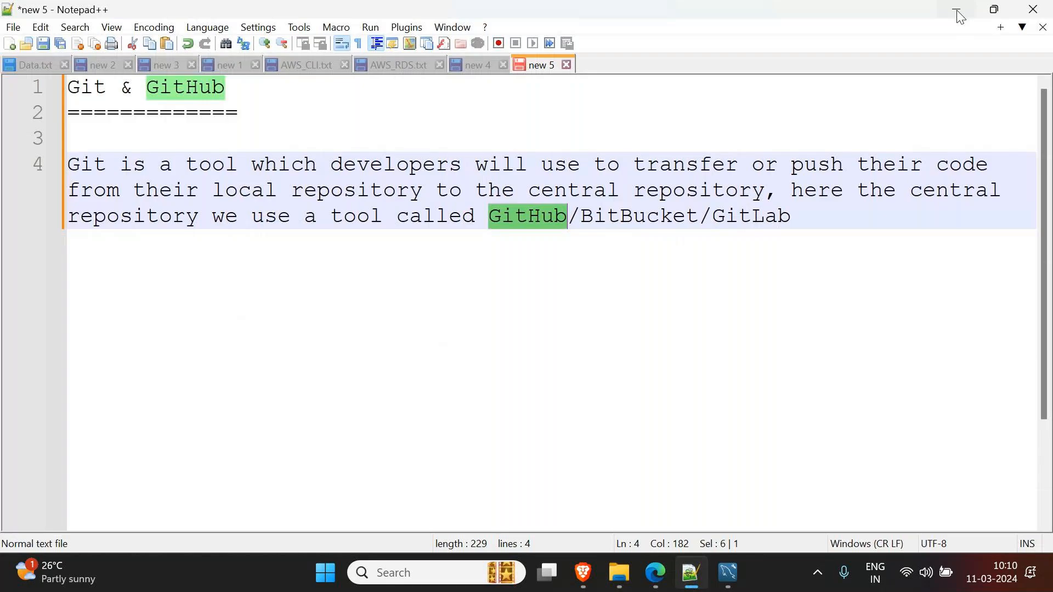
{"action": "left_click", "coordinate": [959, 16]}
{"action": "left_click", "coordinate": [959, 15]}
{"action": "left_click", "coordinate": [959, 15]}
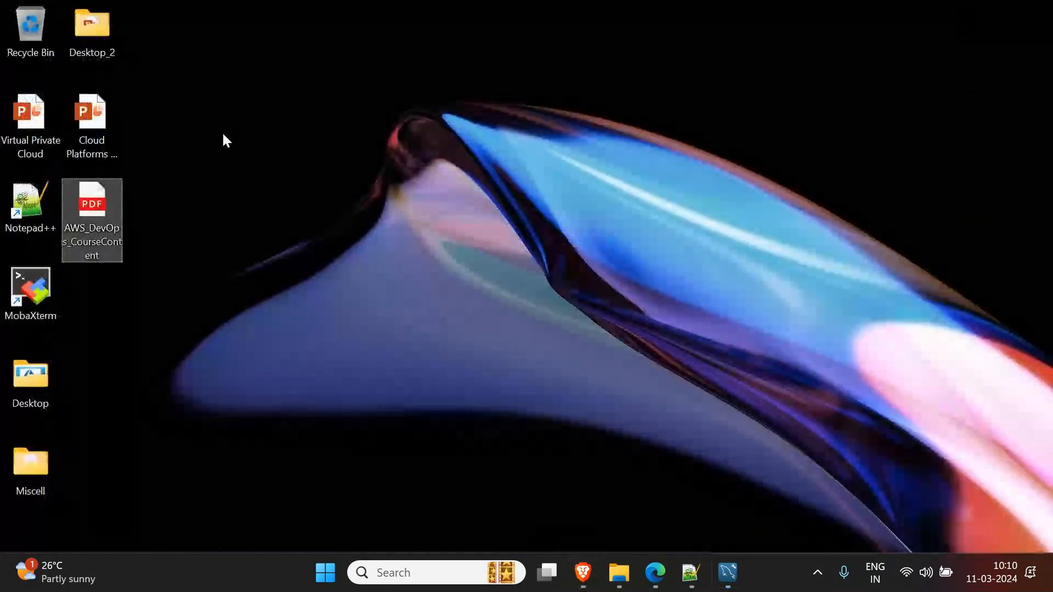